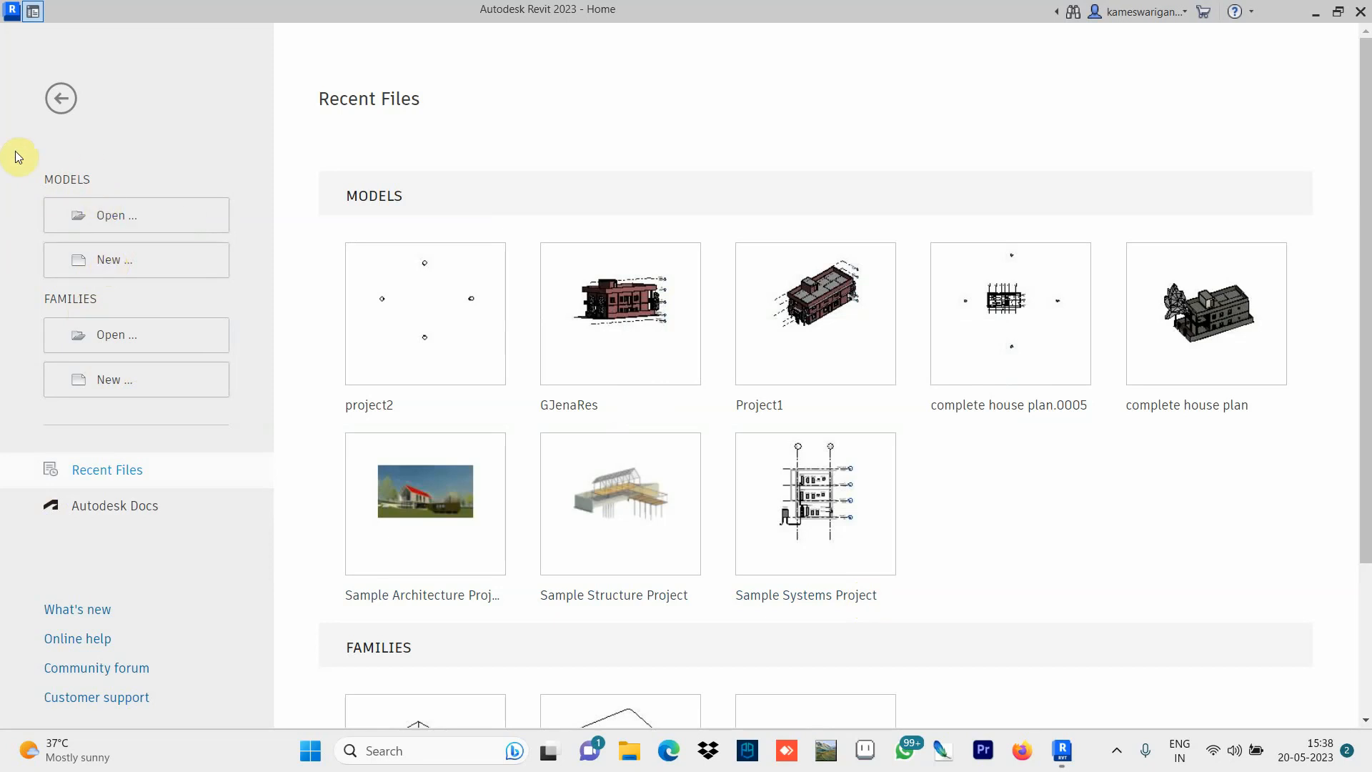
Create a new project based on the Architectural Template.
click(105, 259)
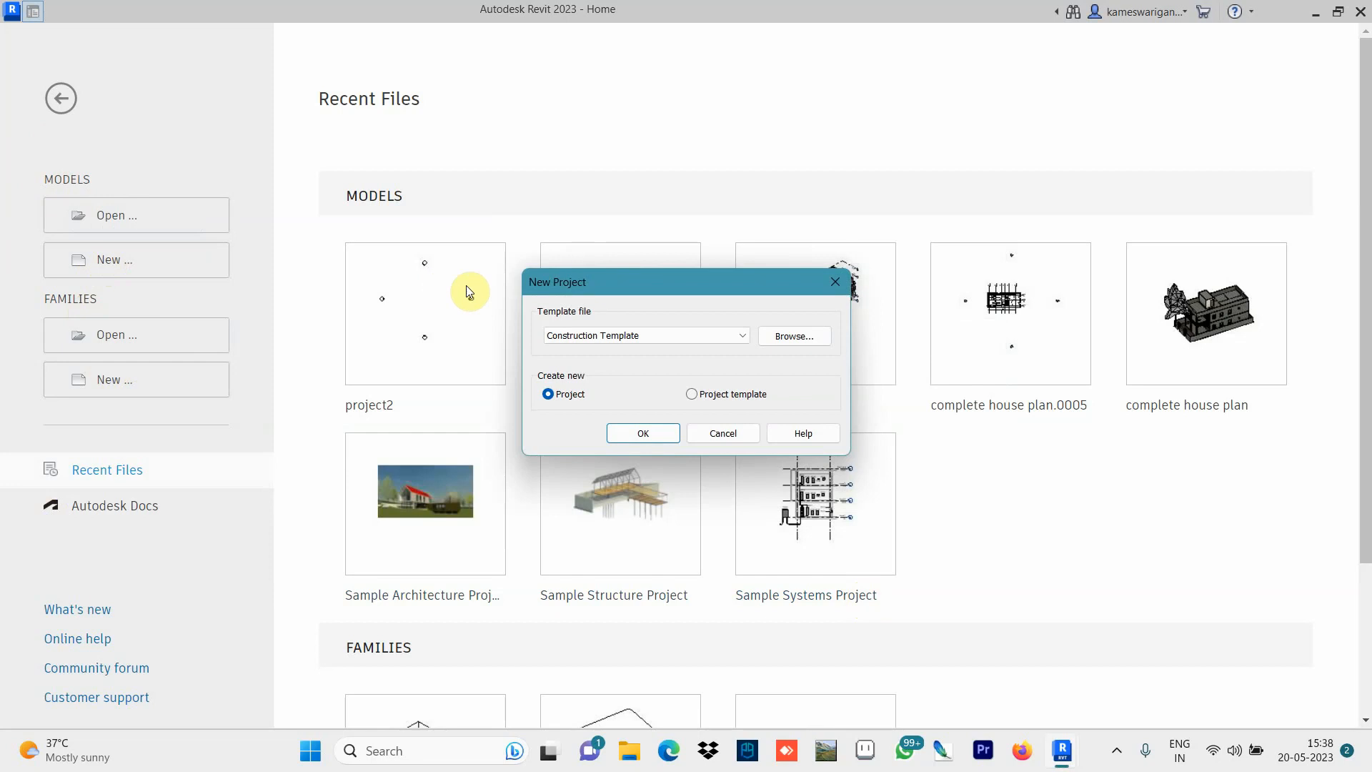
click(596, 332)
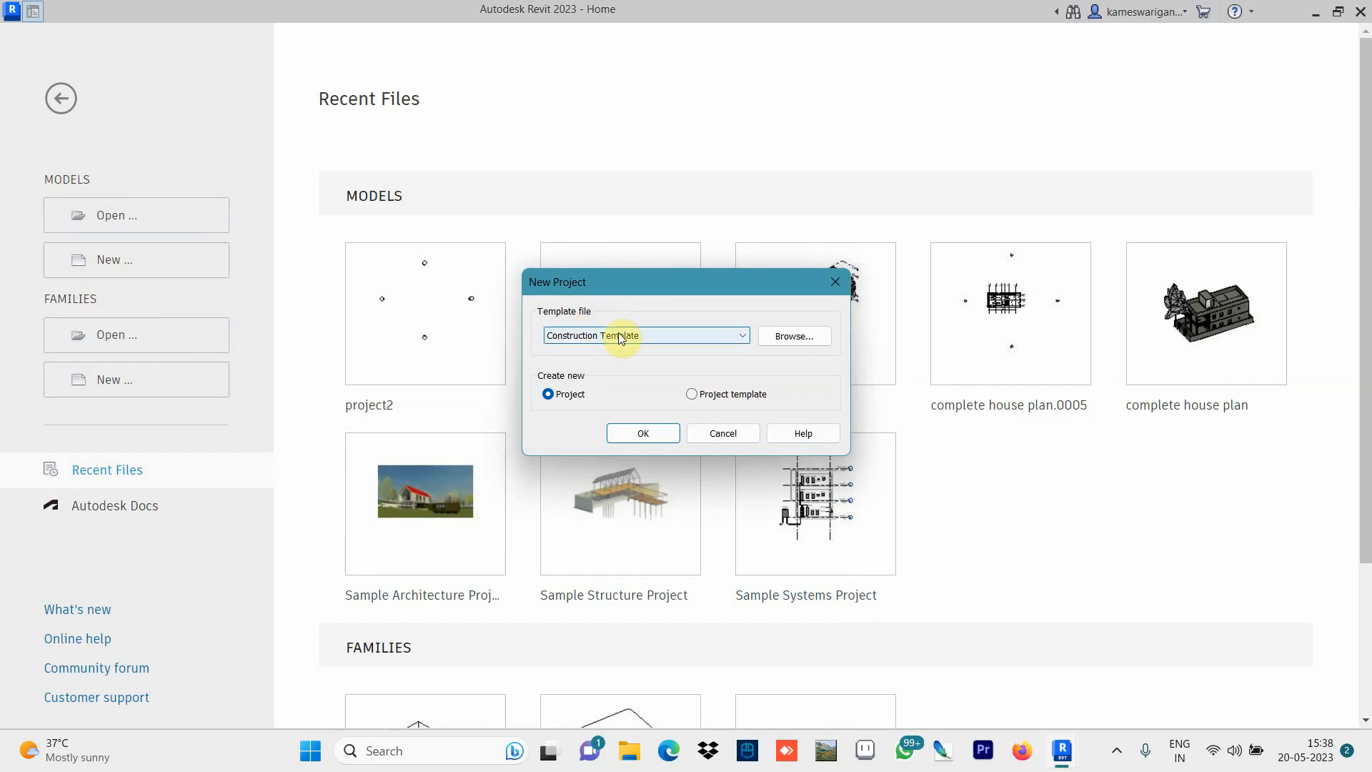
click(742, 336)
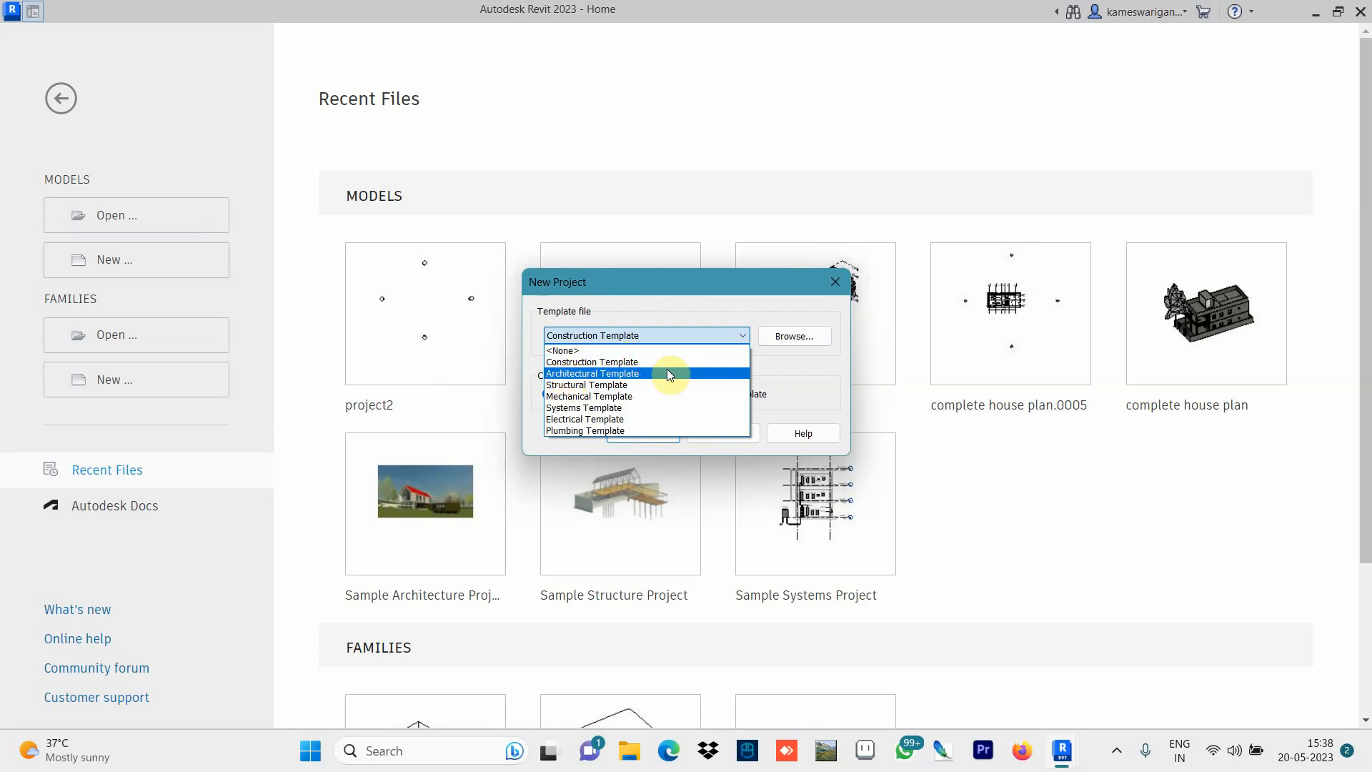
click(574, 375)
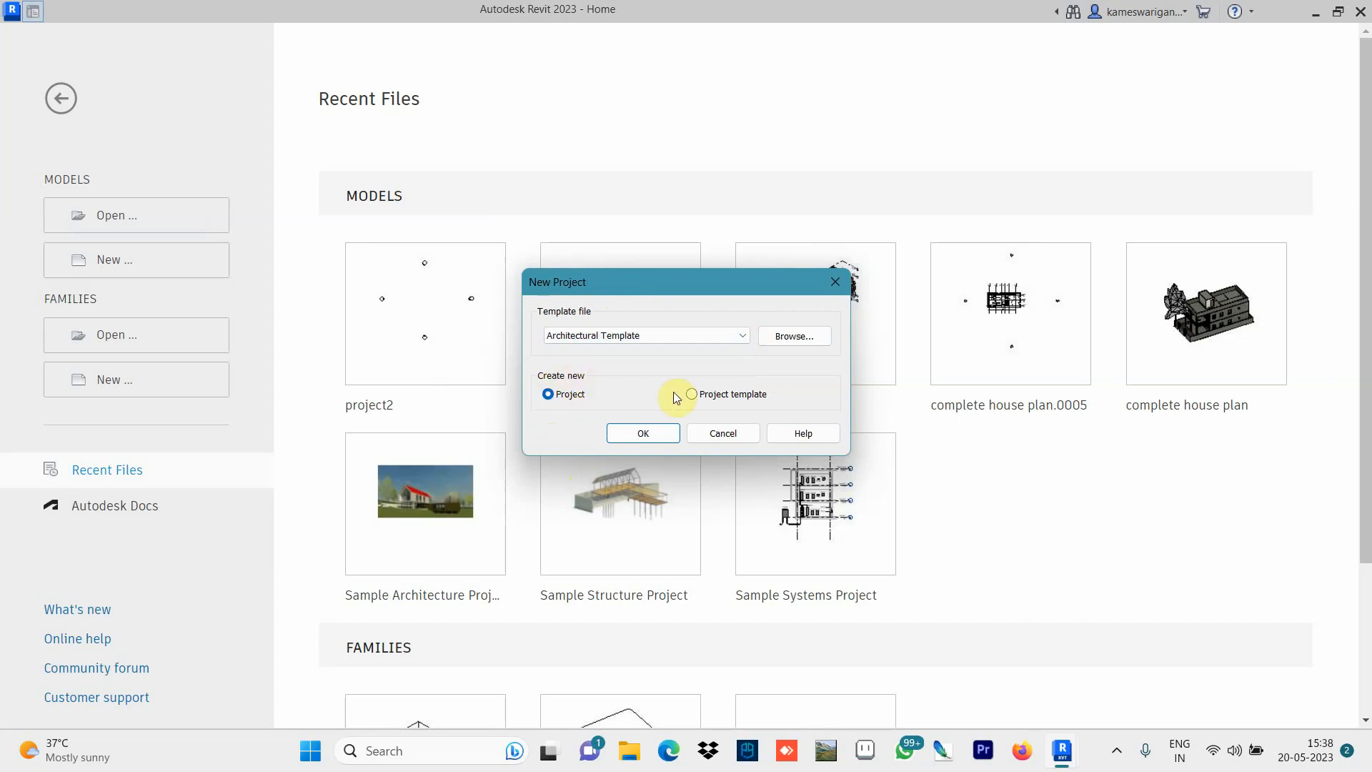
click(549, 396)
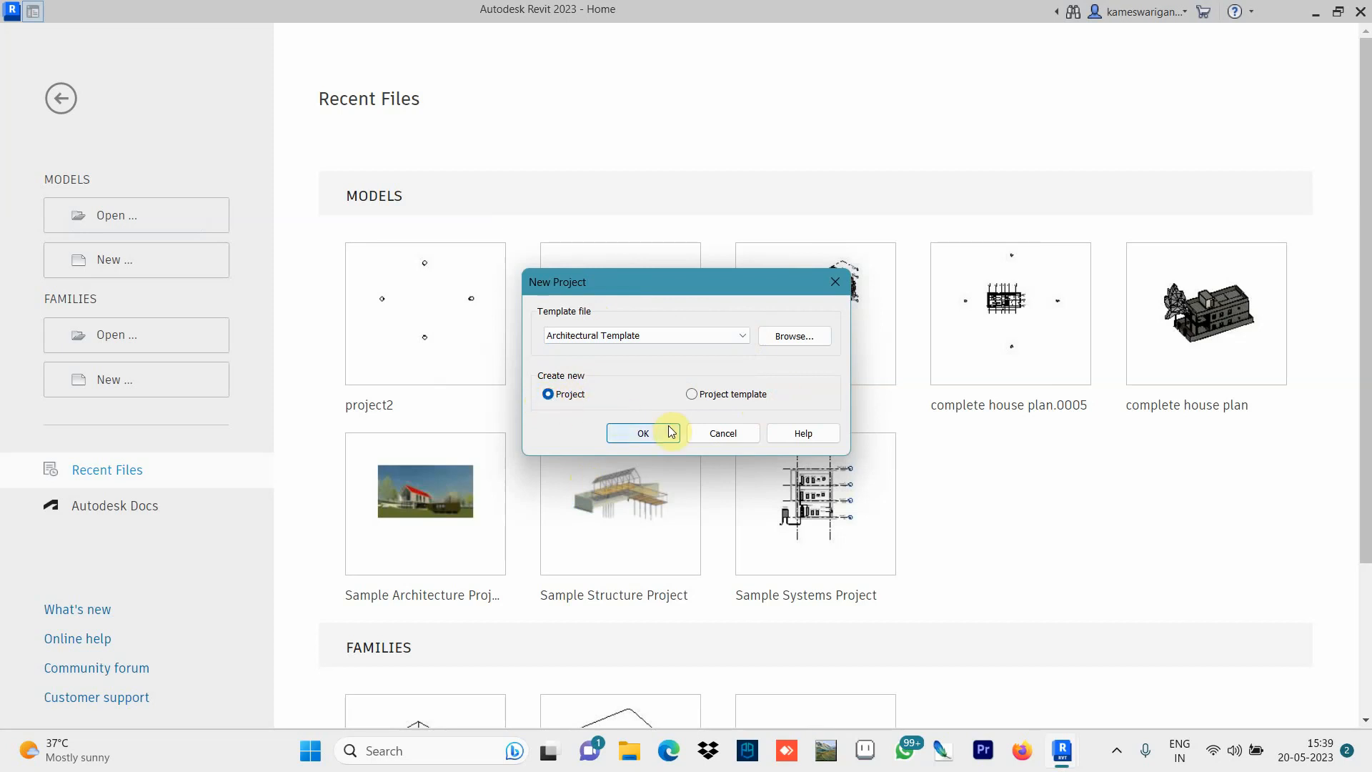
click(646, 436)
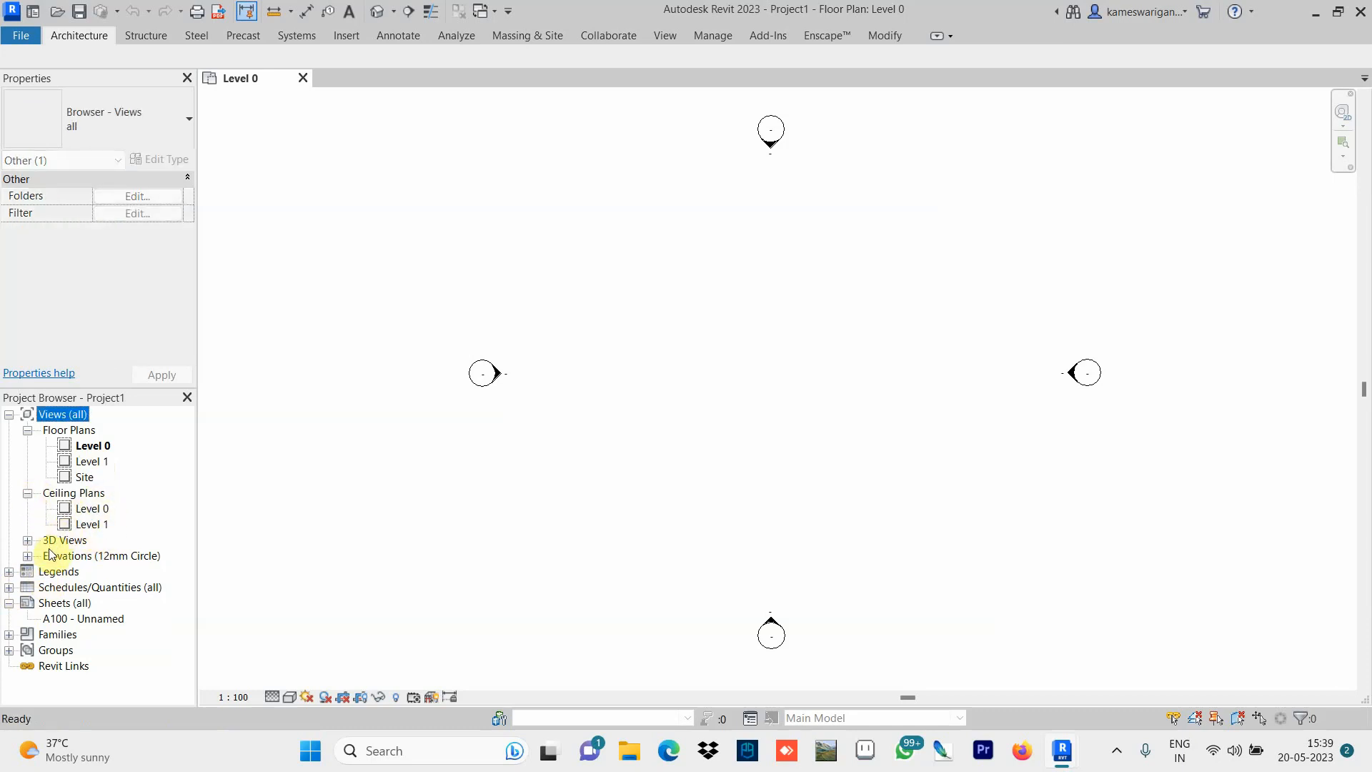
Look through the 3D views and the elevation views available in the project.
click(27, 540)
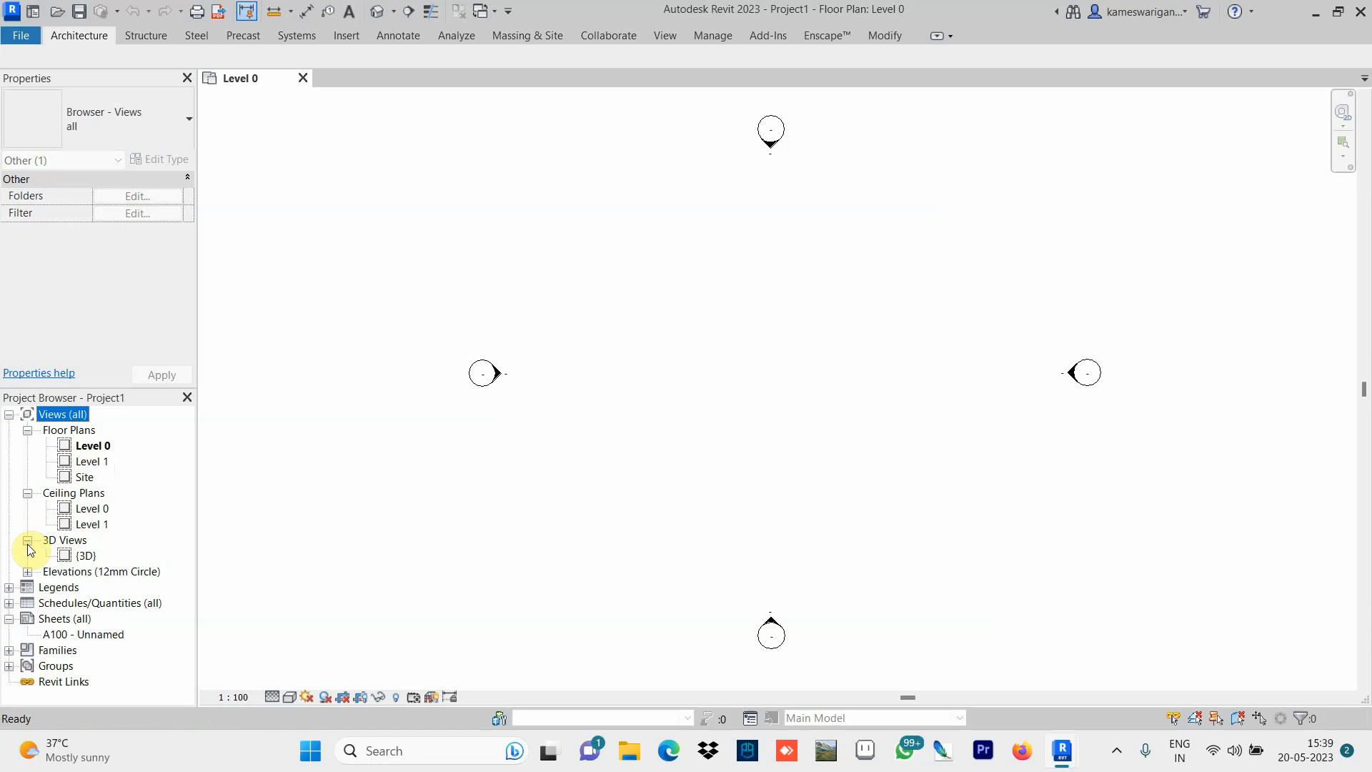
click(27, 542)
click(27, 557)
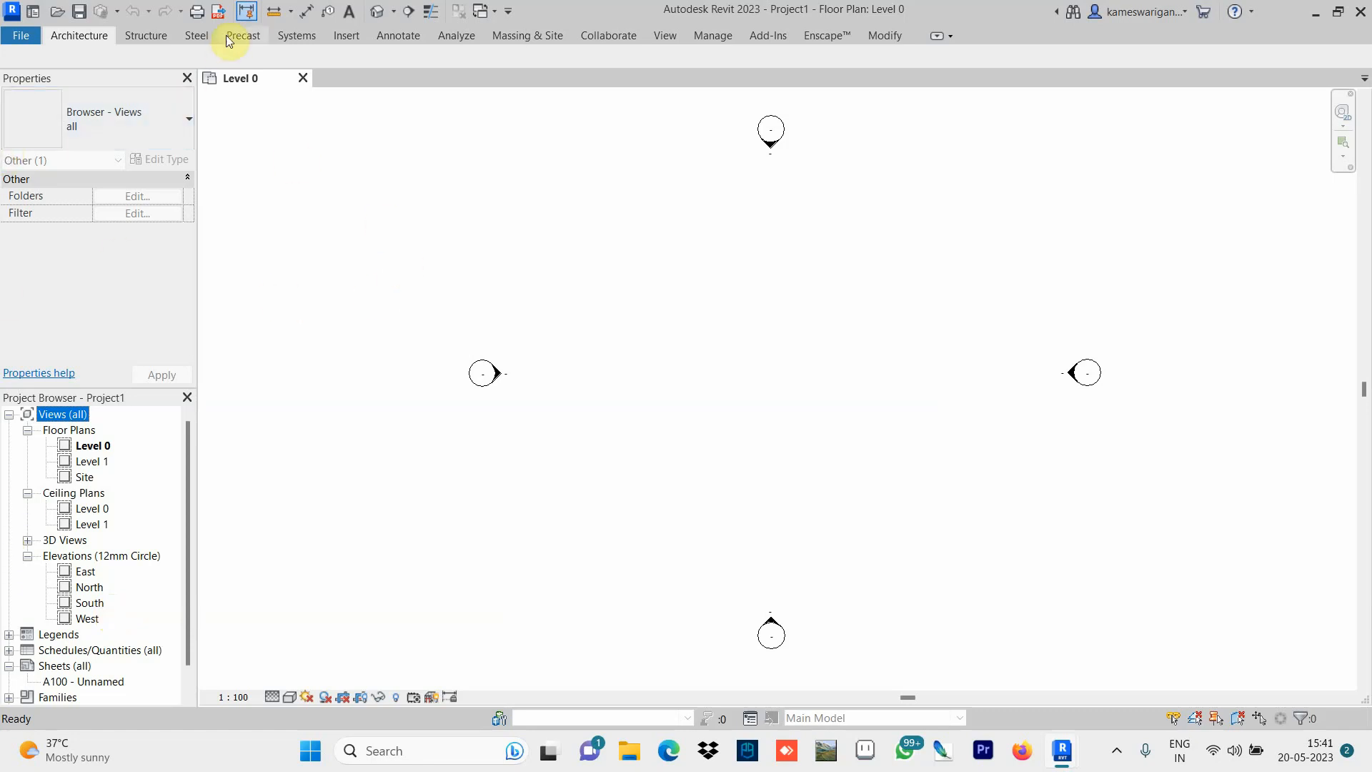
Save the project in Documents as Project3, without replacing the existing Project1 file.
click(81, 11)
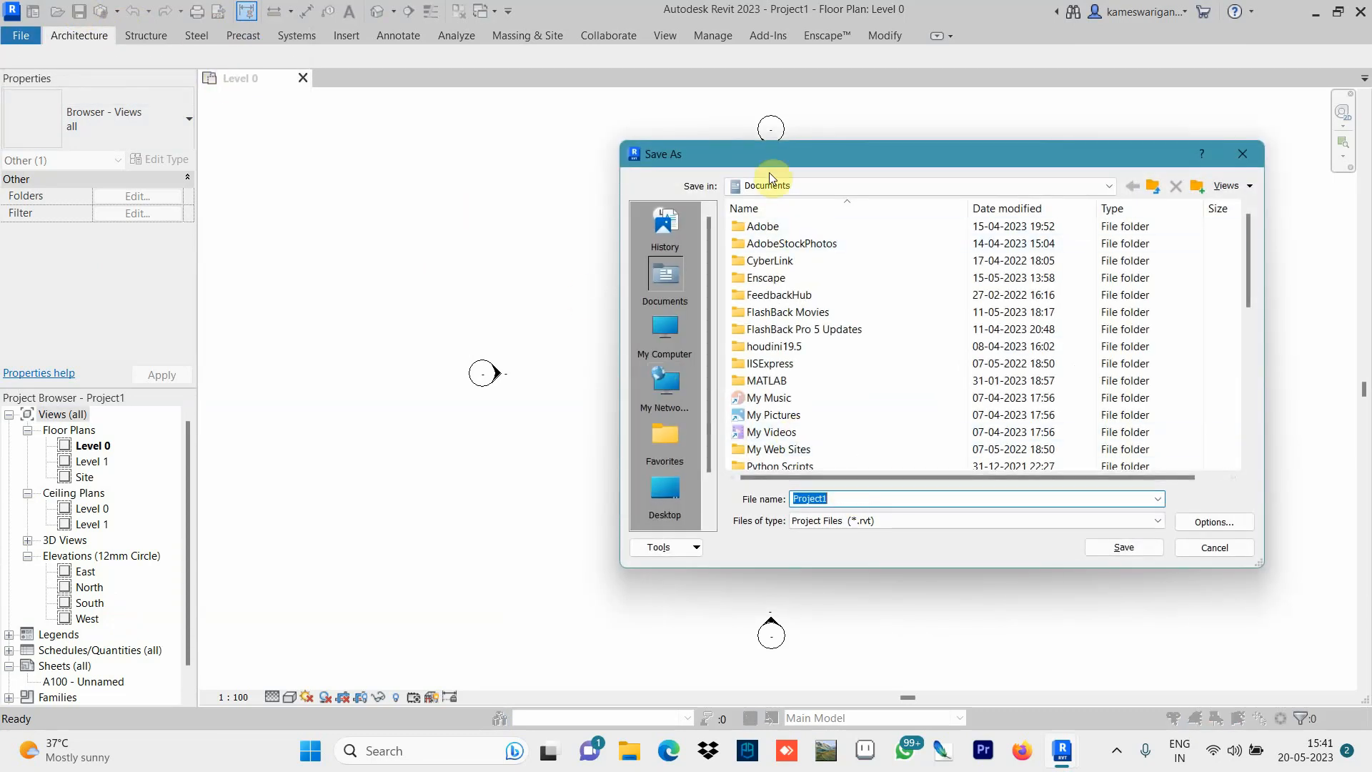
click(1124, 545)
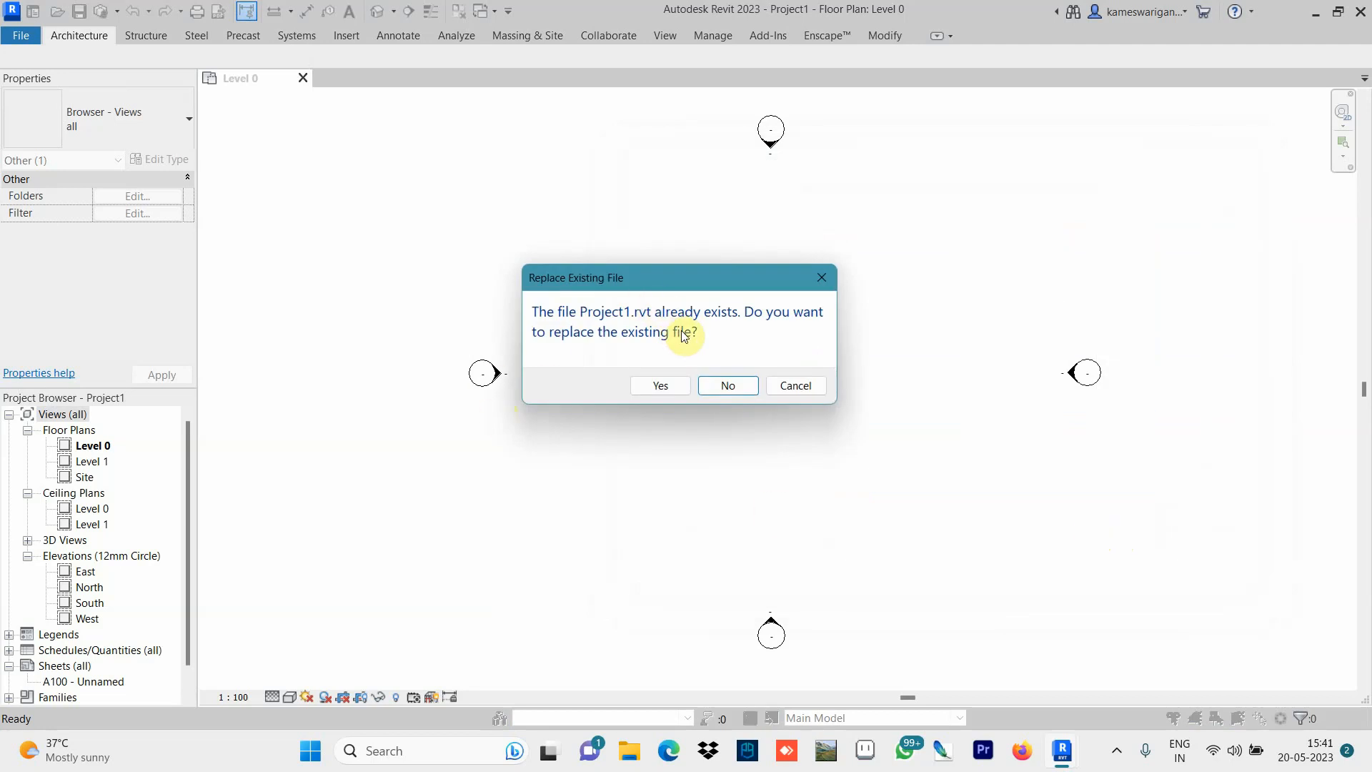
click(736, 385)
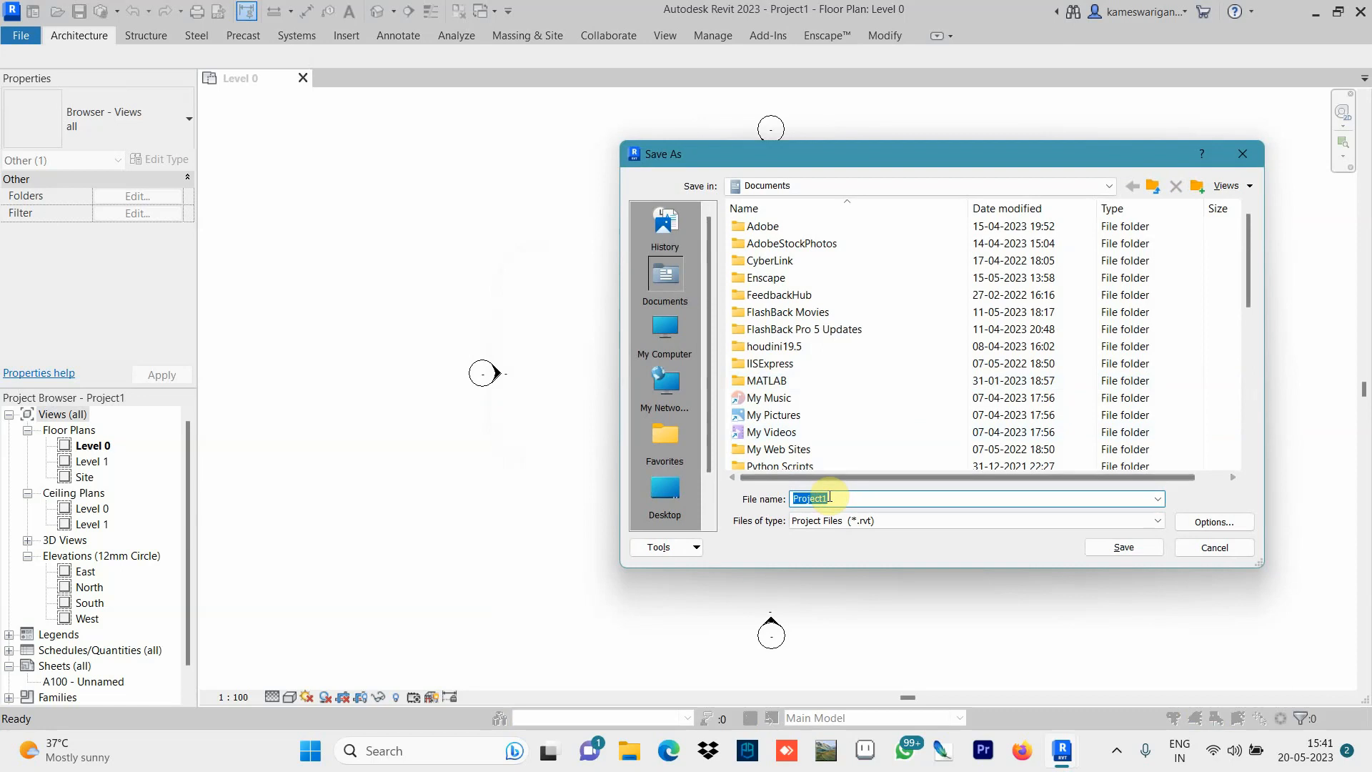
click(828, 497)
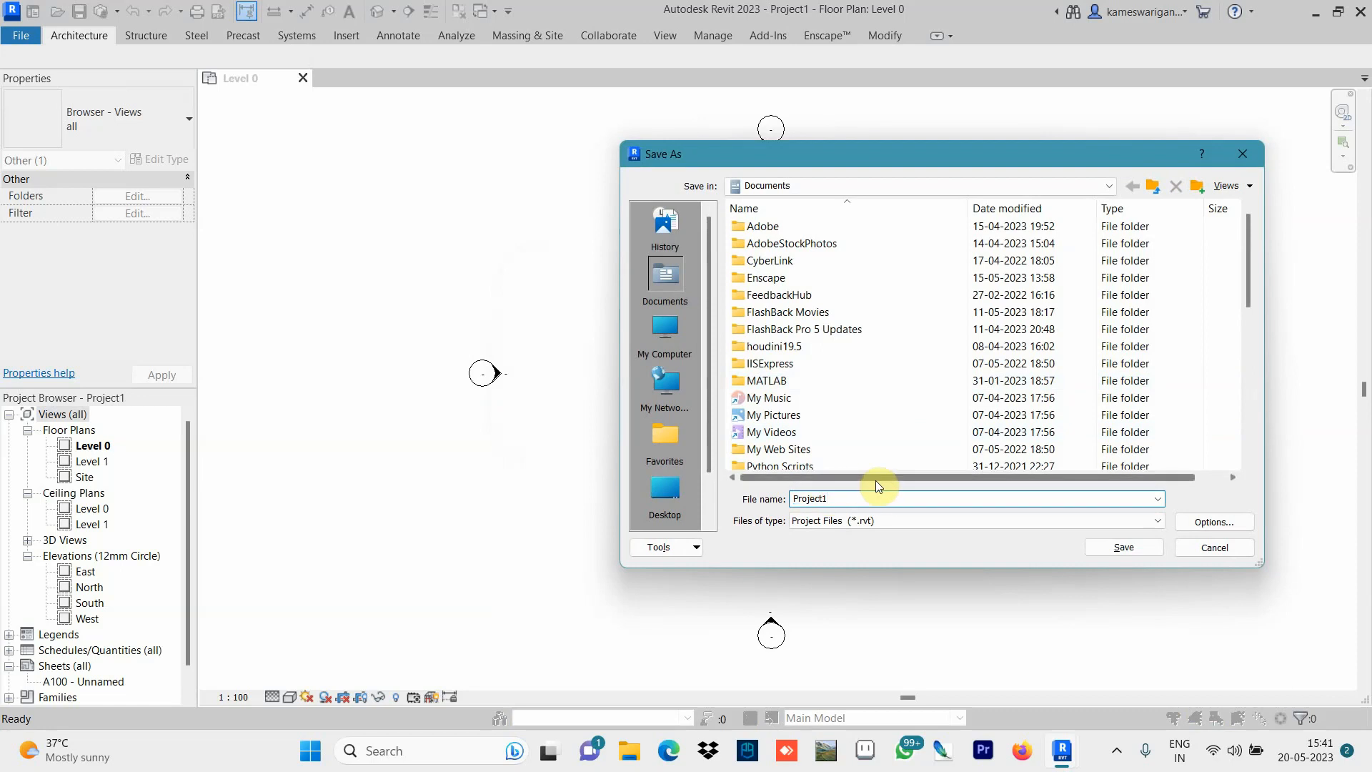
key(BackSpace)
text(3)
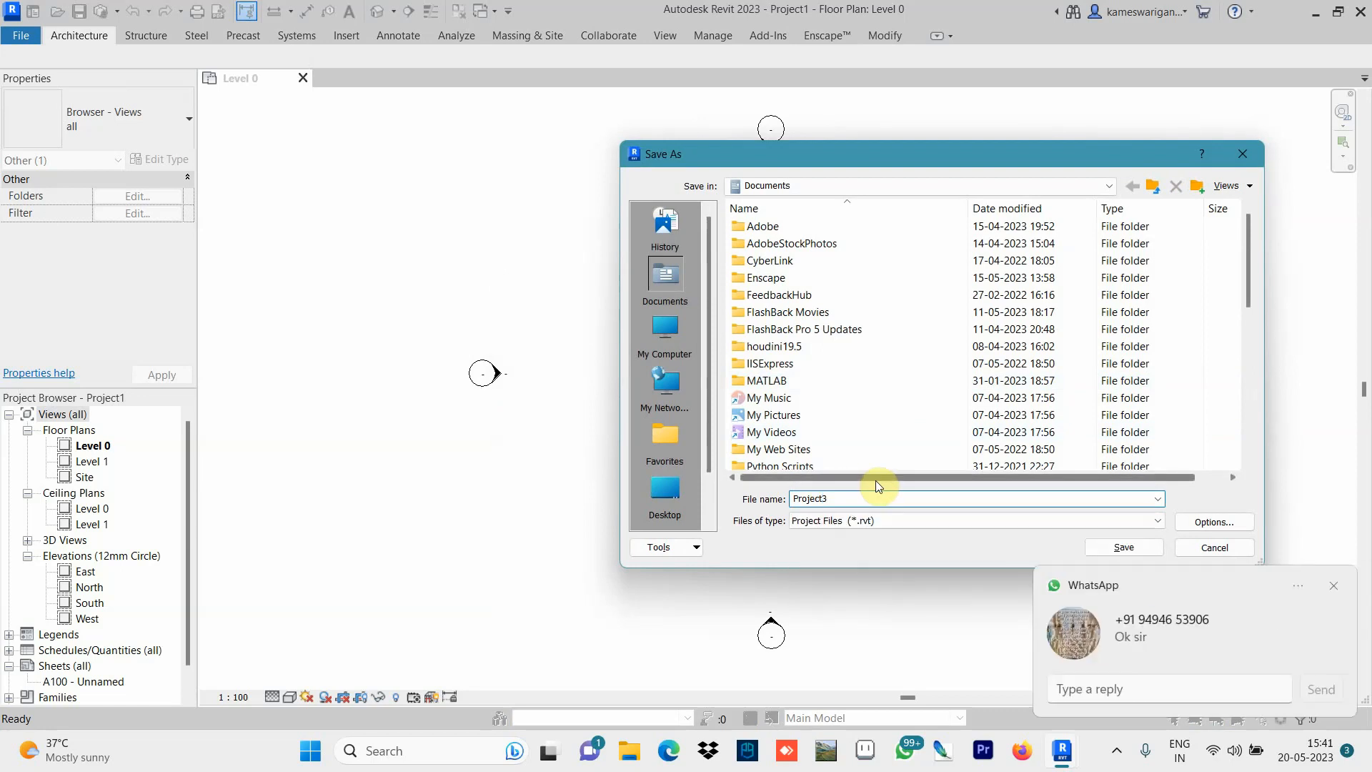
click(1333, 586)
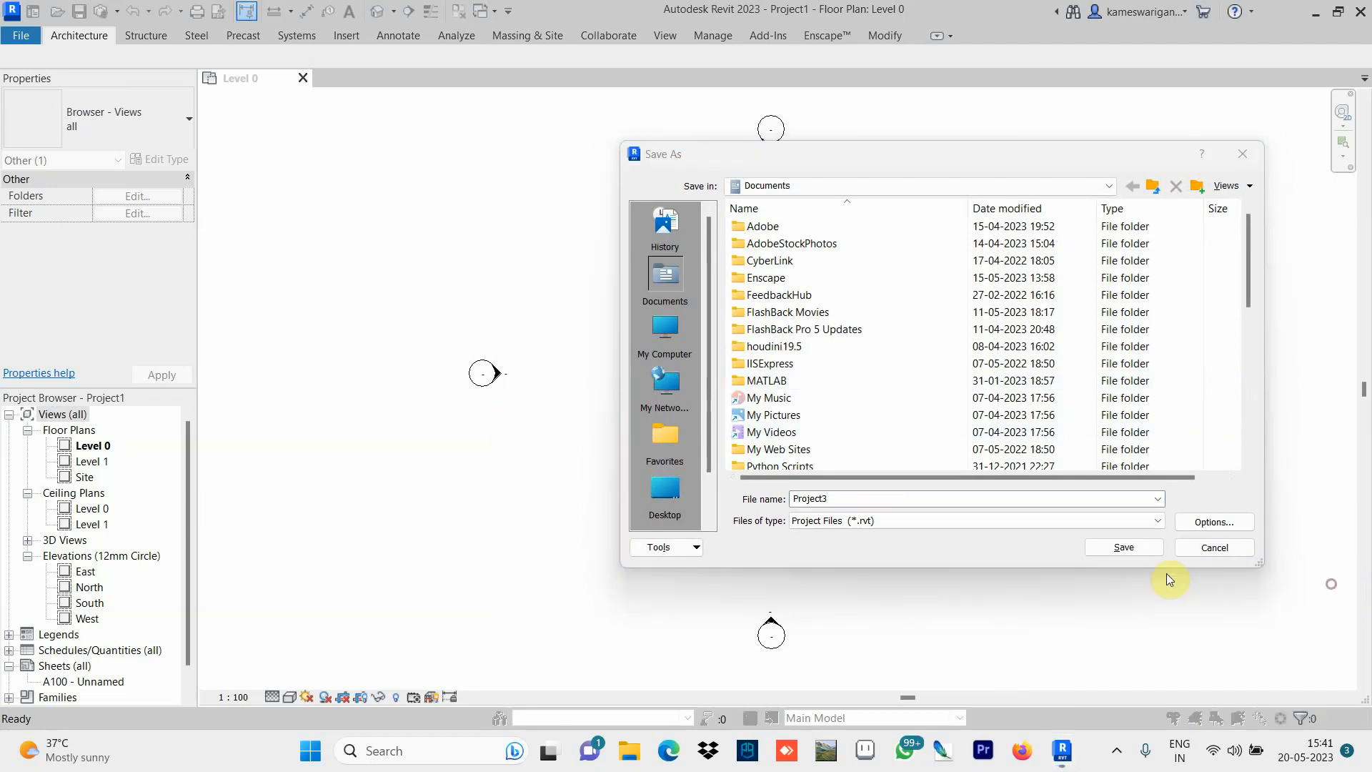
click(1126, 547)
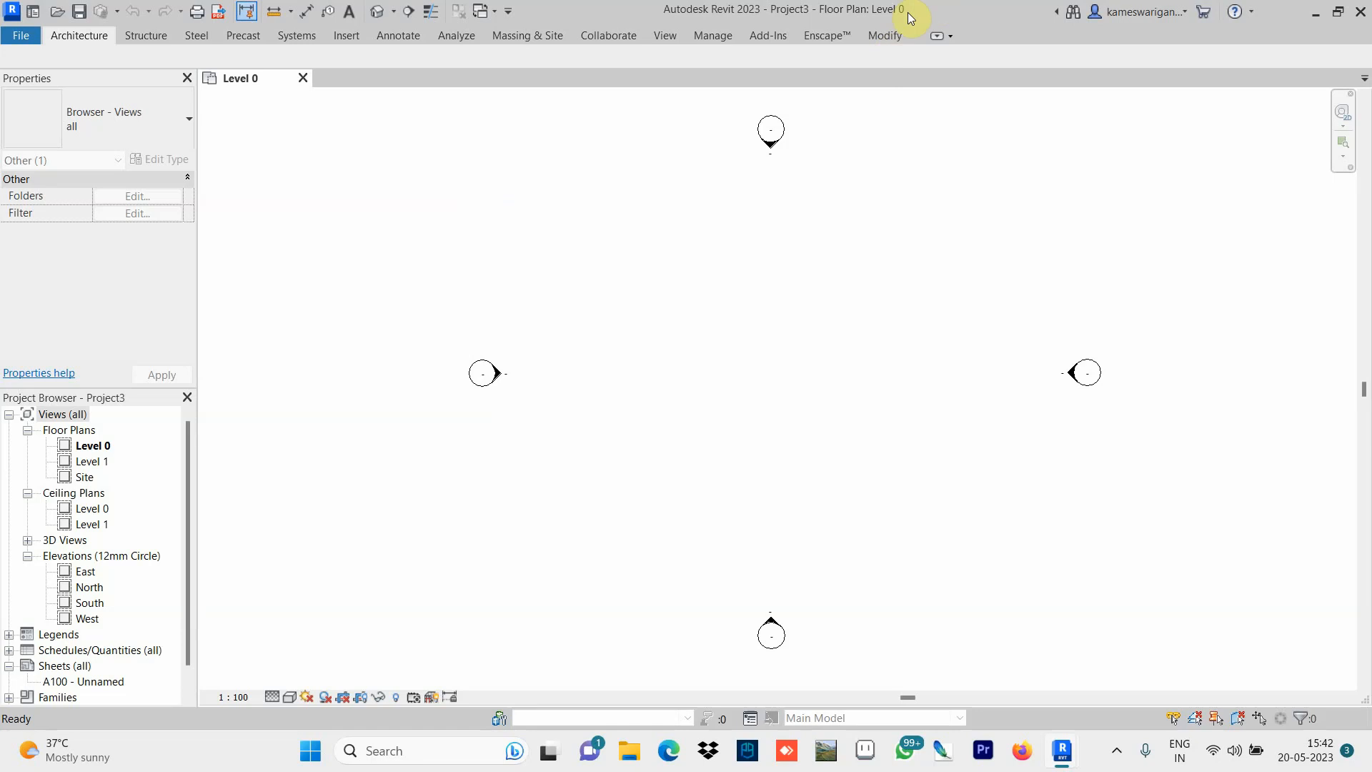
In the Site floor plan, create a roughly rectangular toposurface of about 212 m² from four points at absolute elevation 0.0.
double_click(86, 477)
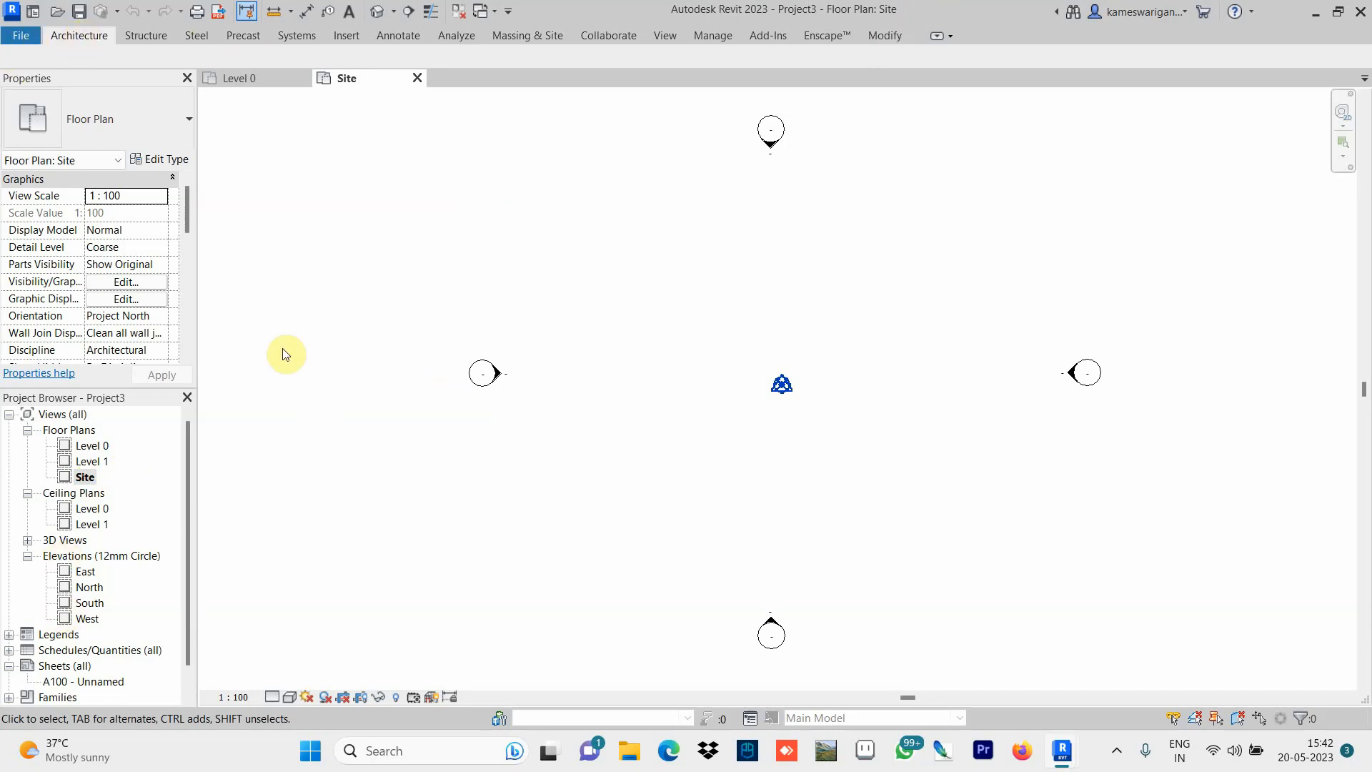
click(529, 38)
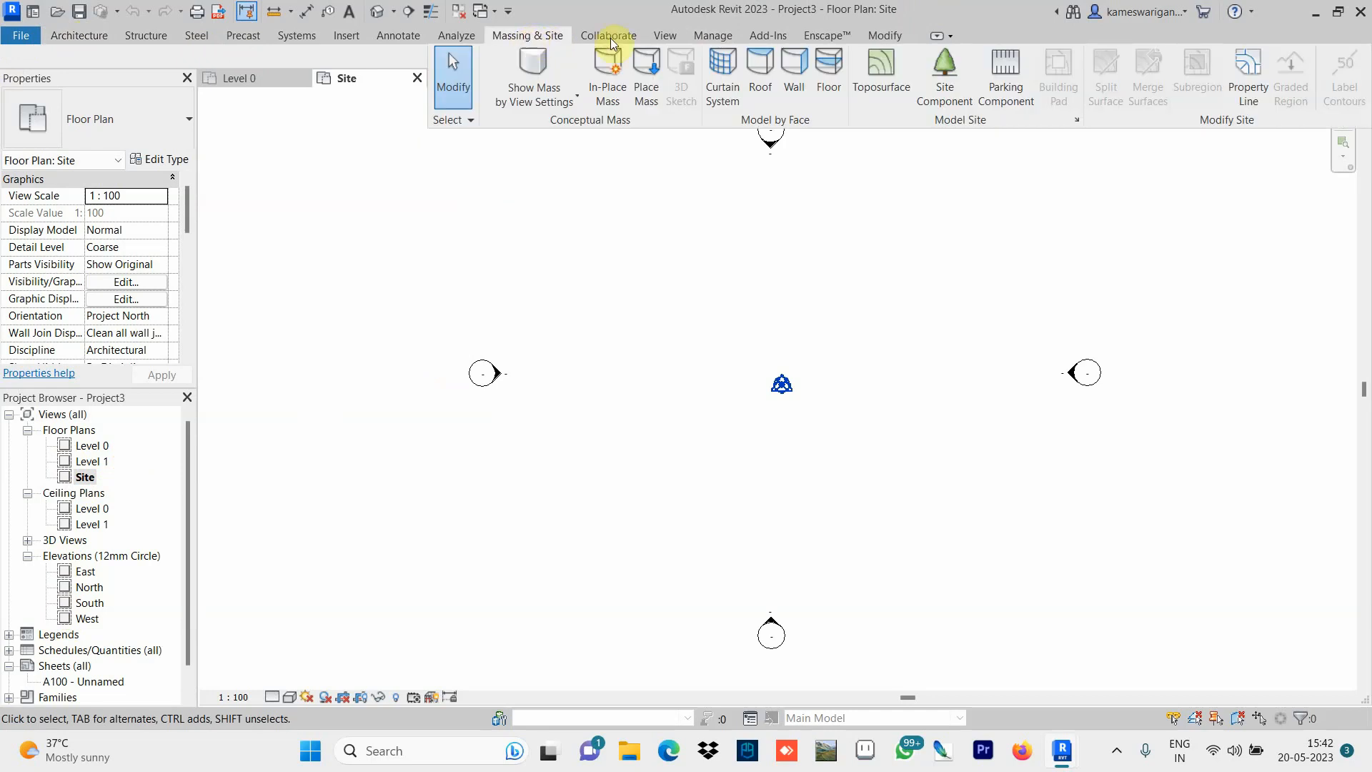
click(891, 76)
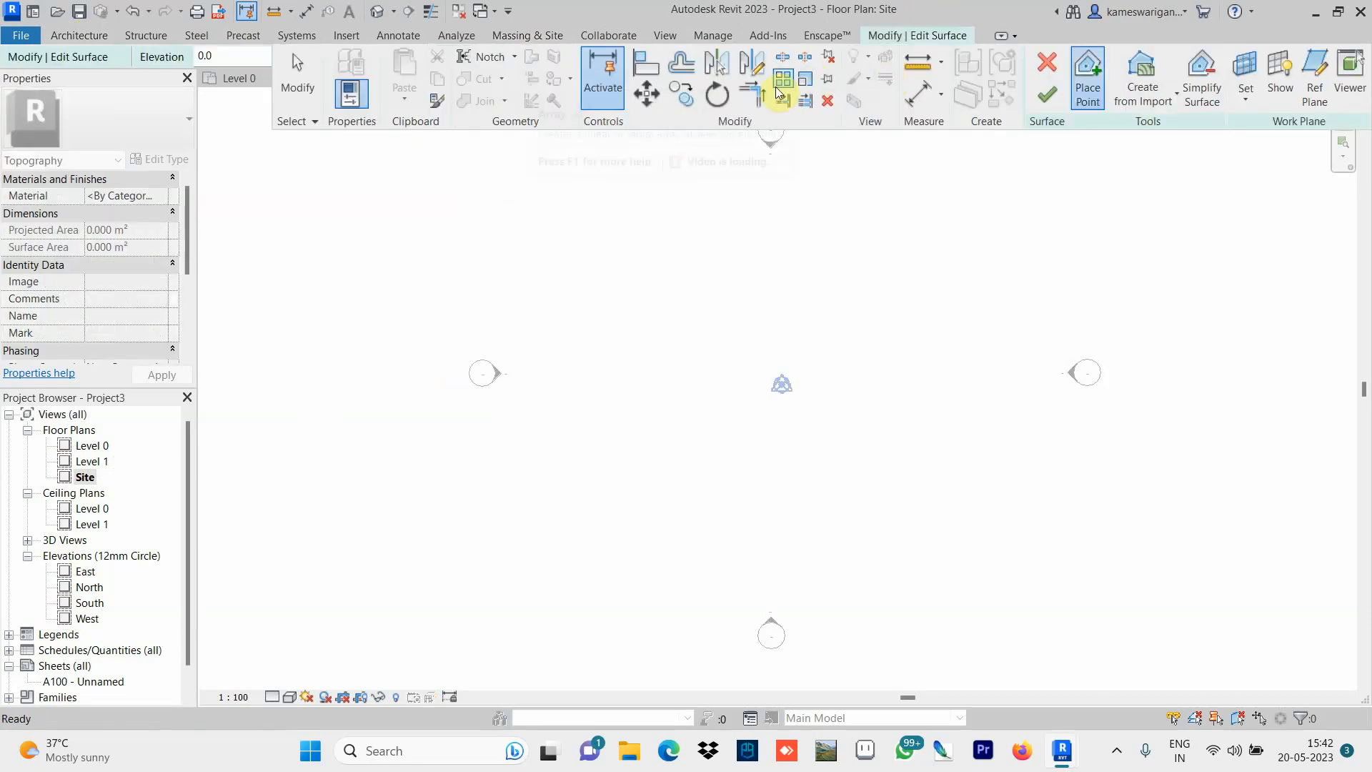
click(1089, 83)
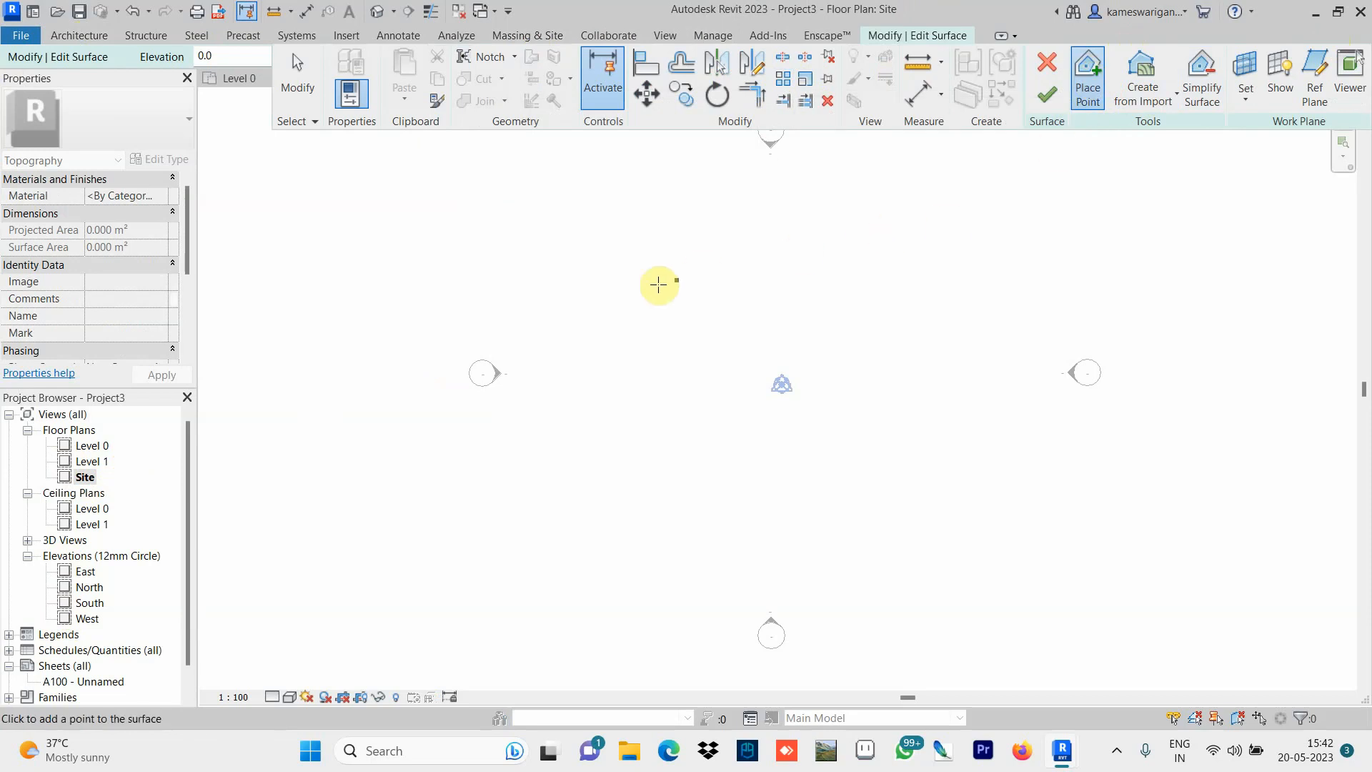
click(611, 265)
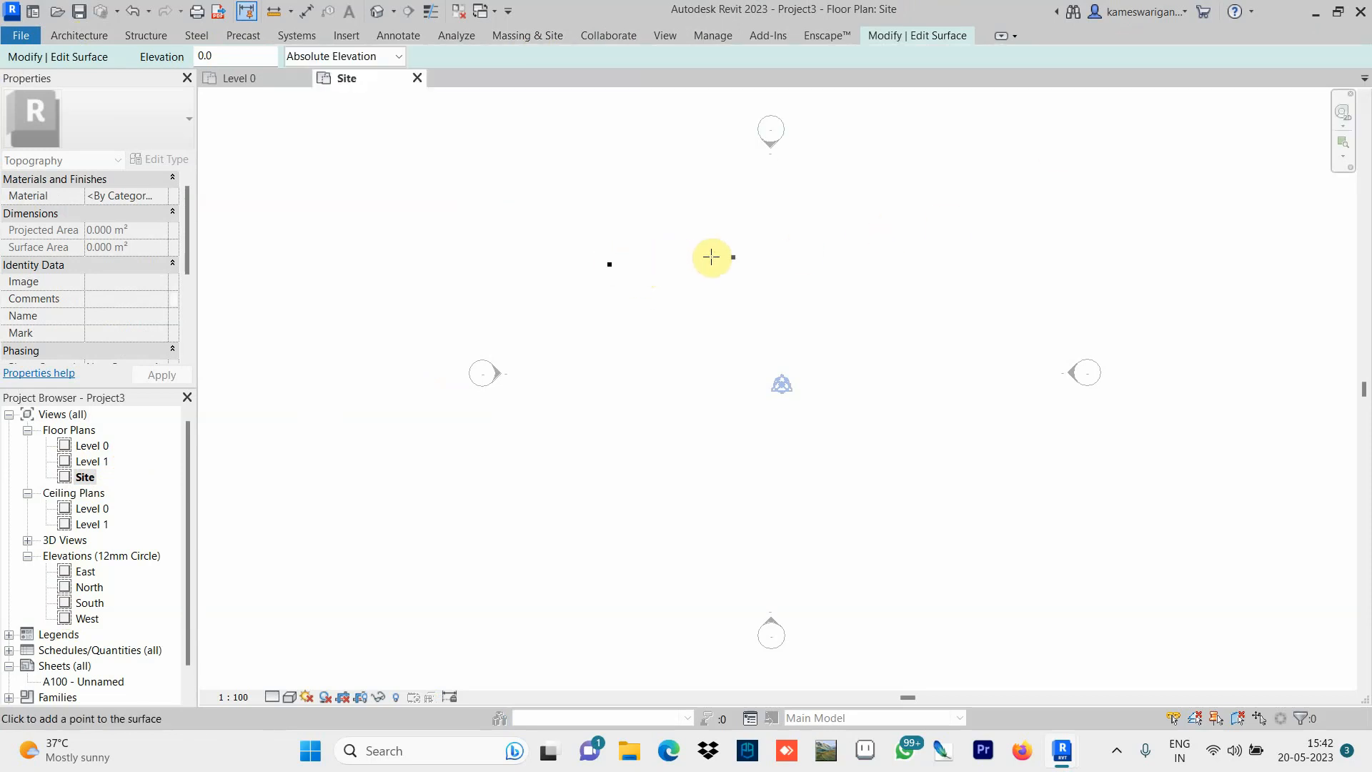
click(1003, 264)
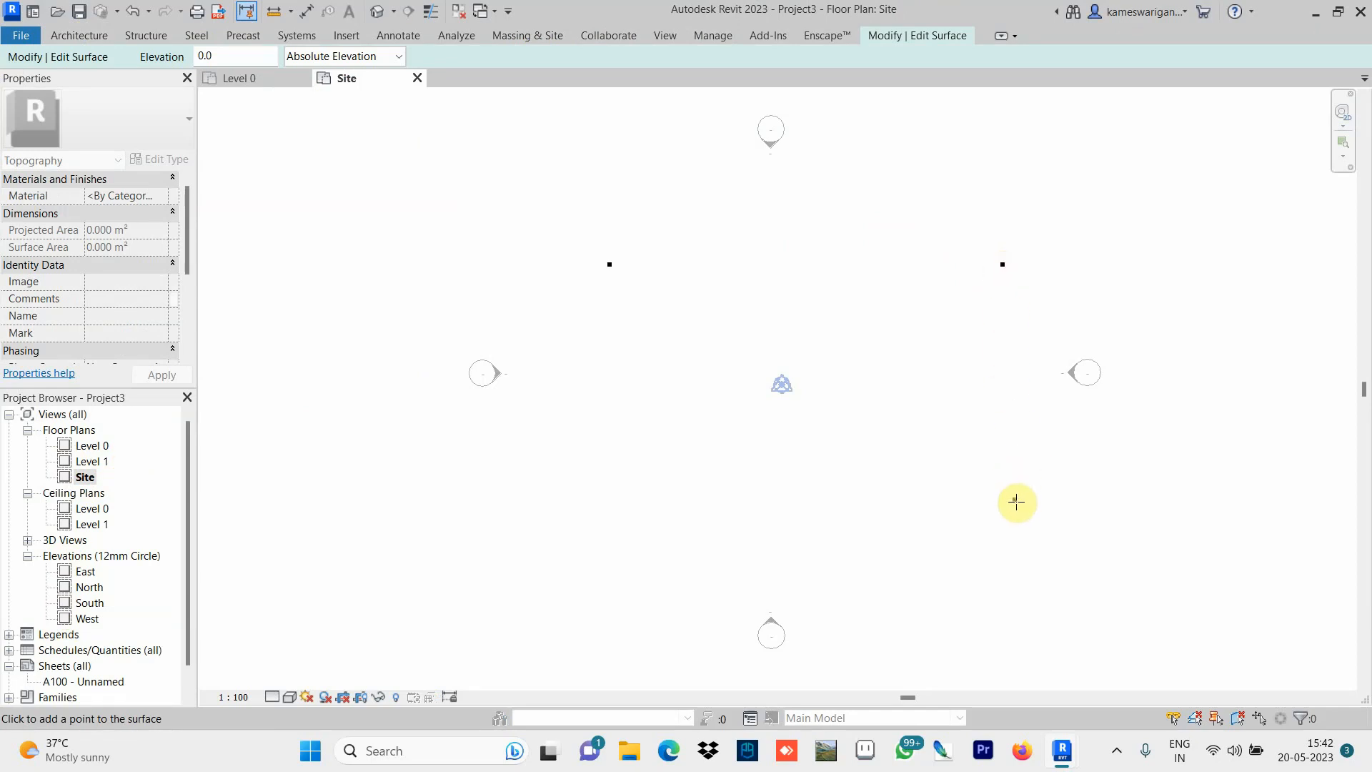
click(1019, 522)
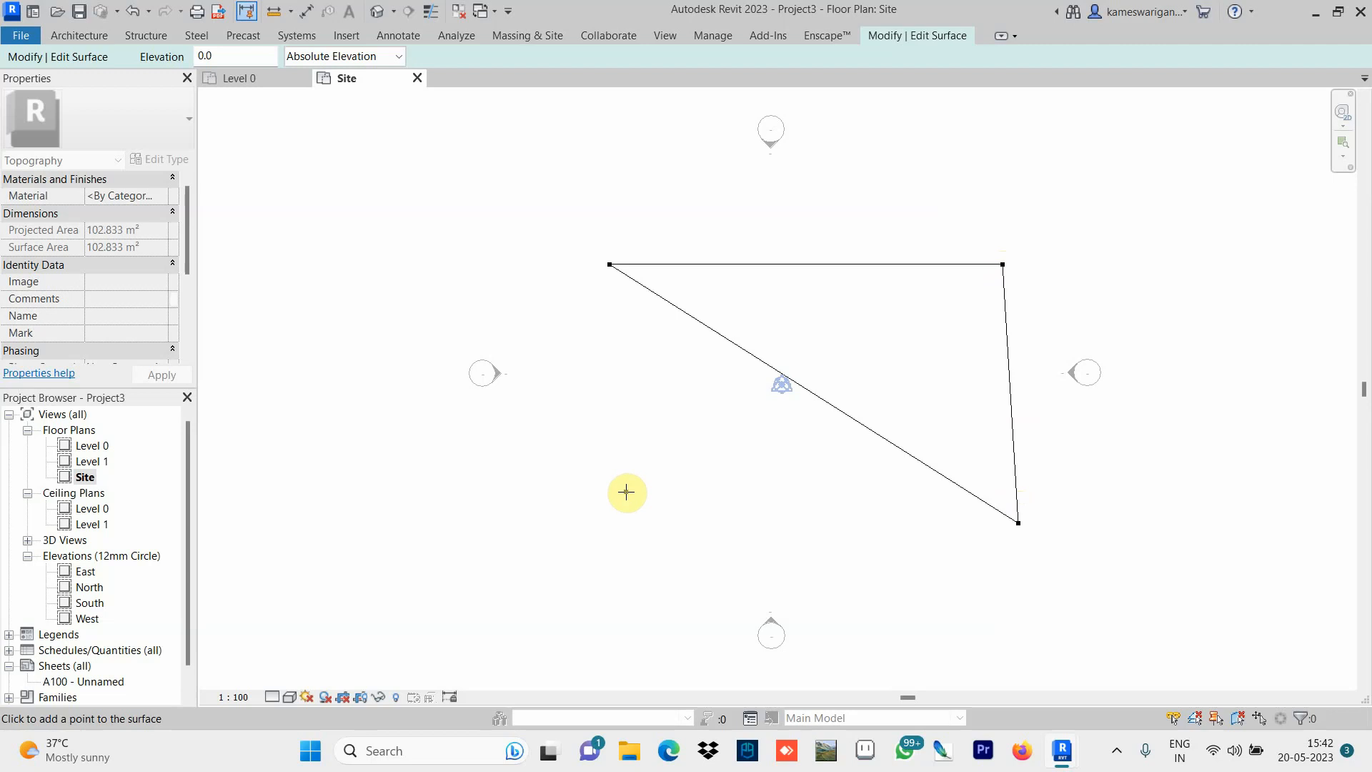
click(619, 534)
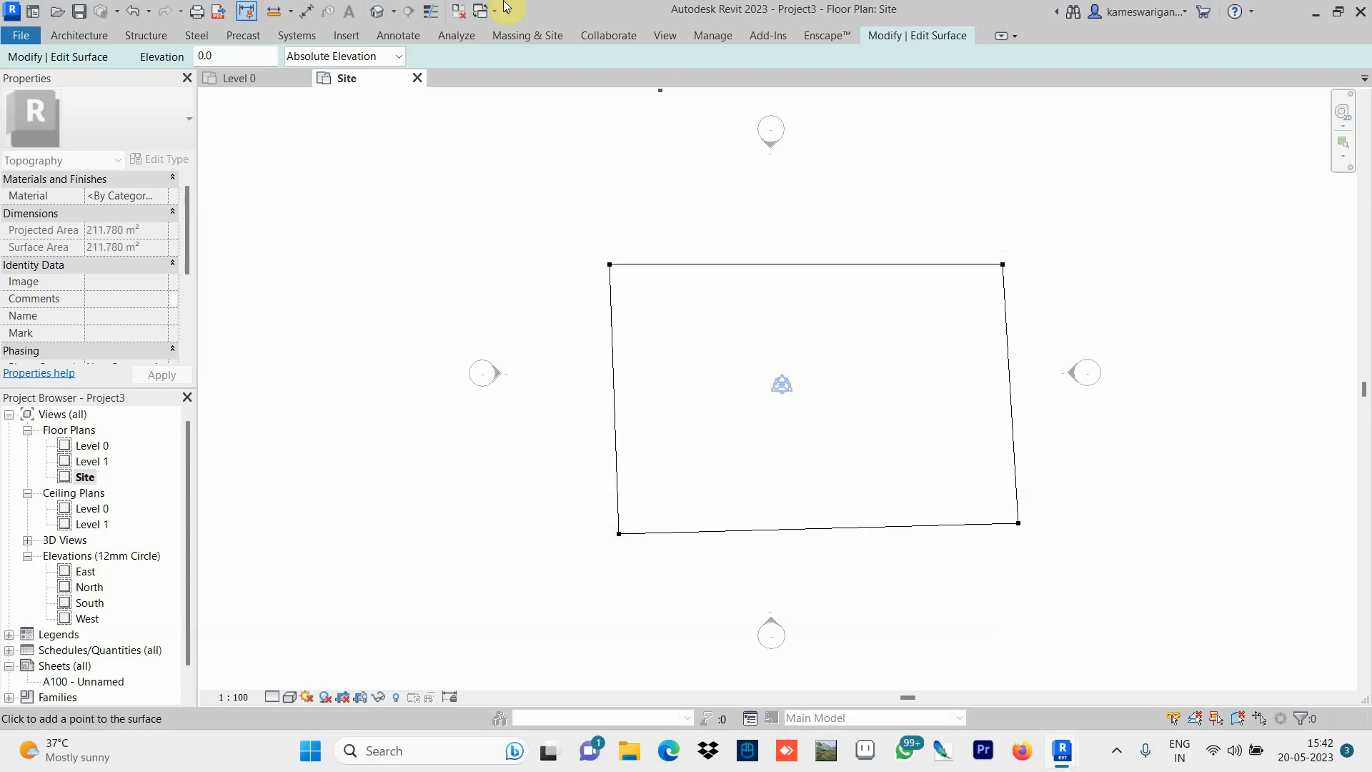
Move the toposurface's lower-left boundary point outward and shift the lower-right one slightly so the lower edge runs nearly horizontal.
click(522, 37)
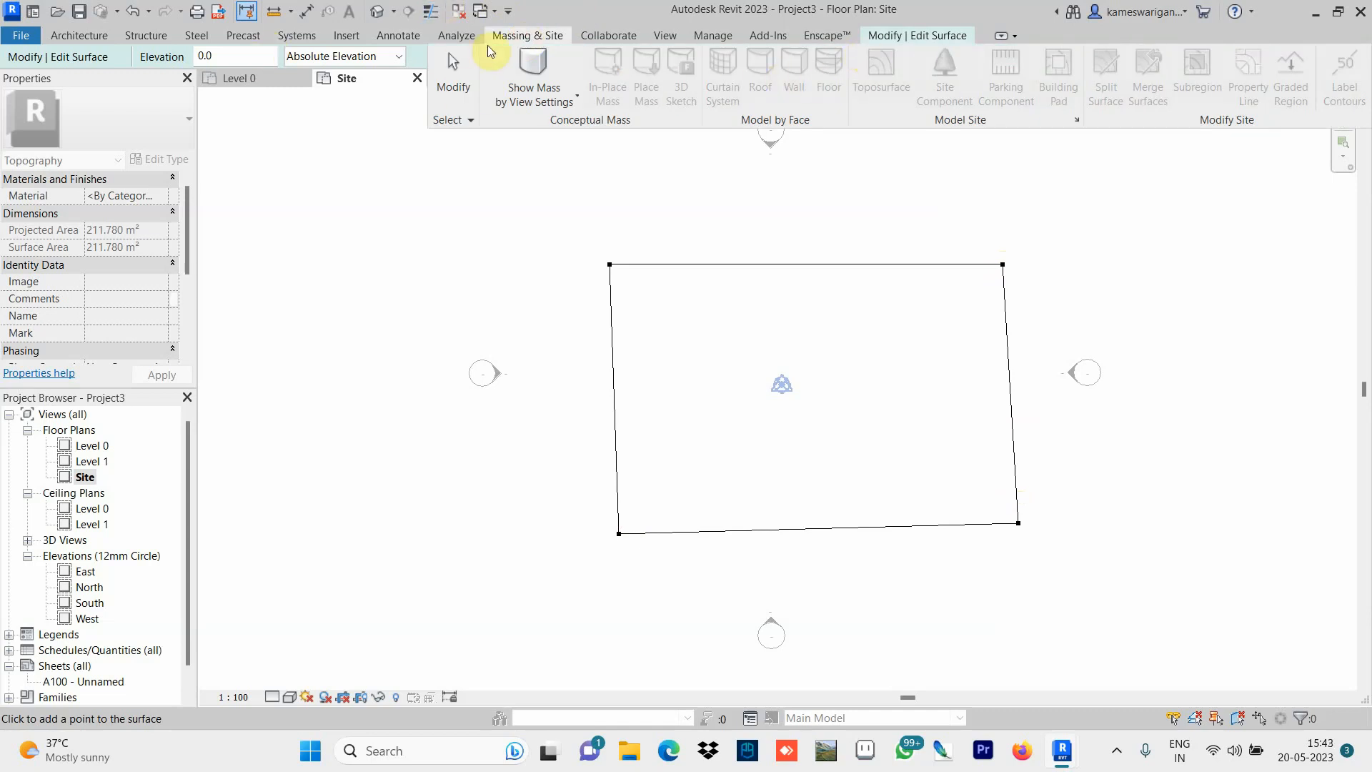
click(461, 87)
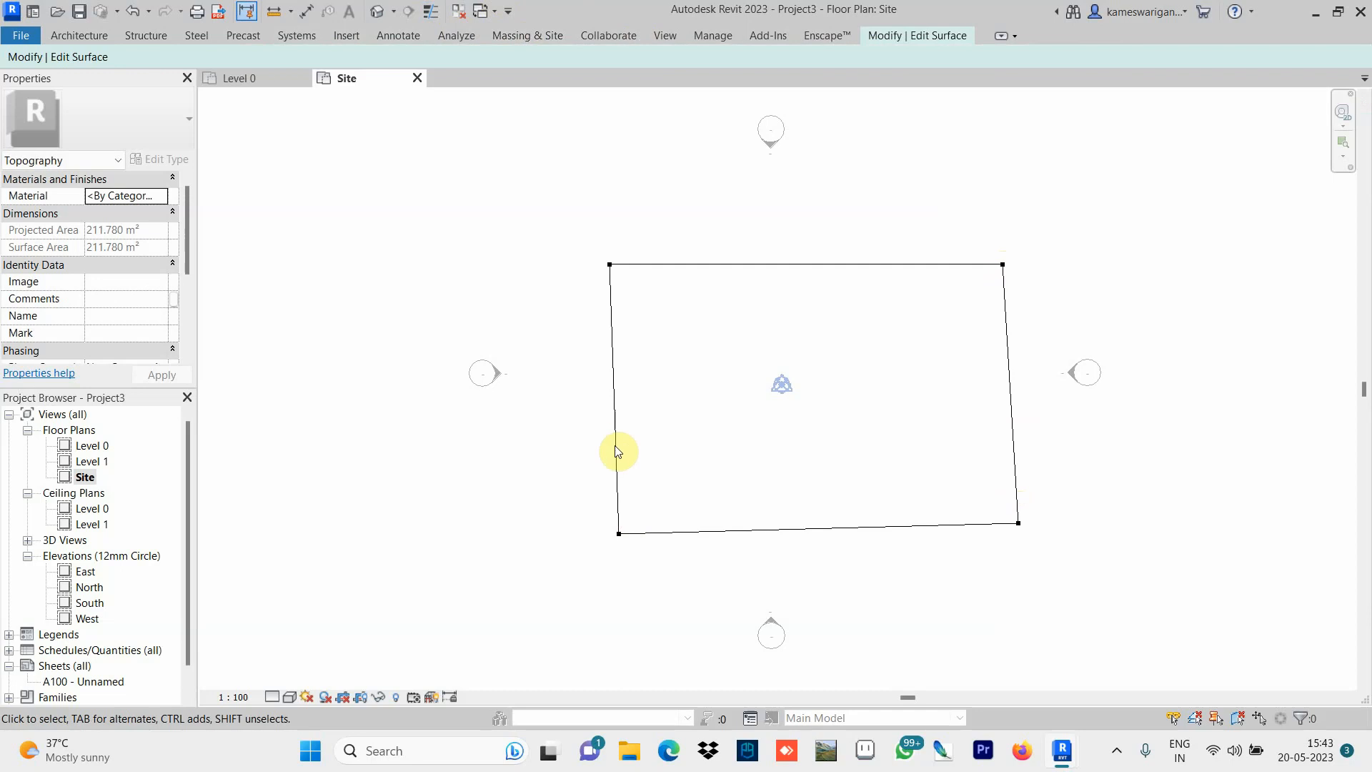
drag(619, 534, 591, 533)
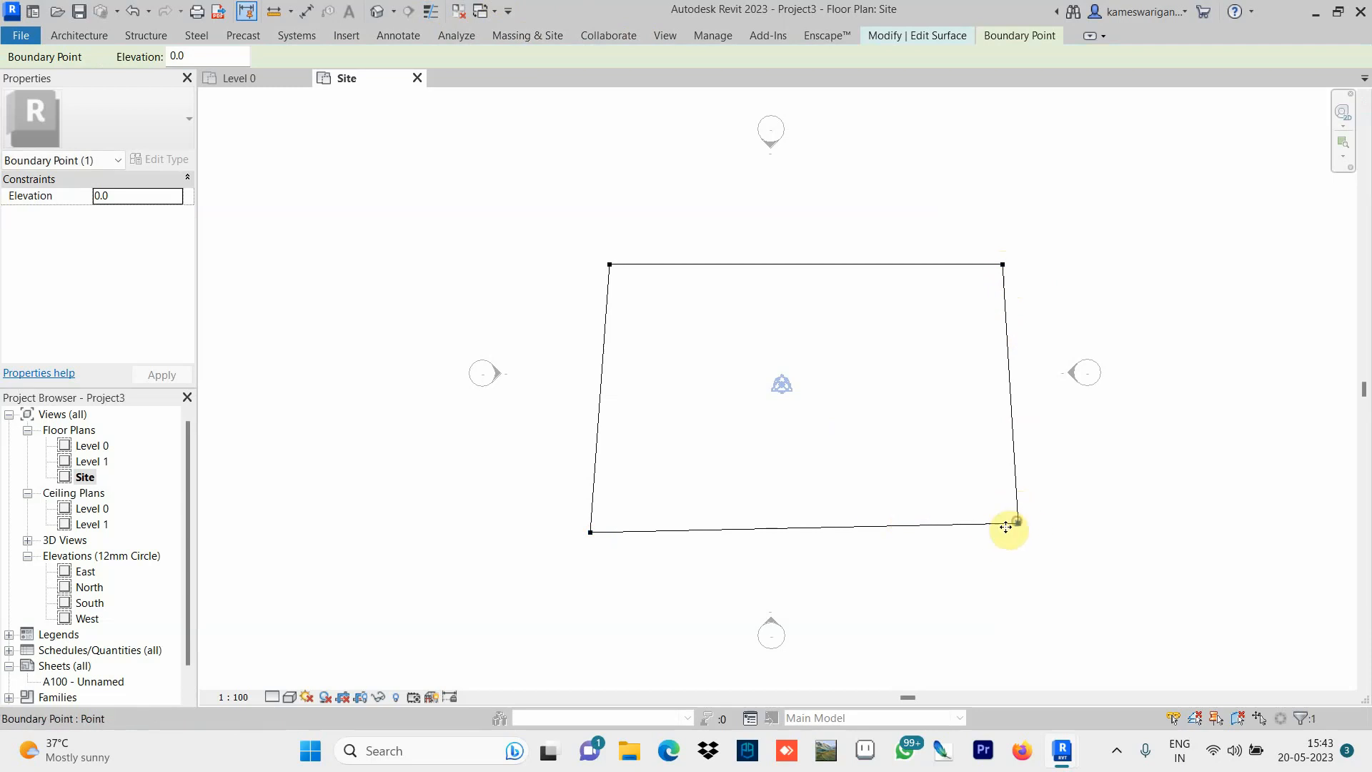
mouse_move(1006, 526)
mouse_down()
mouse_move(988, 533)
mouse_move(1011, 529)
mouse_up()
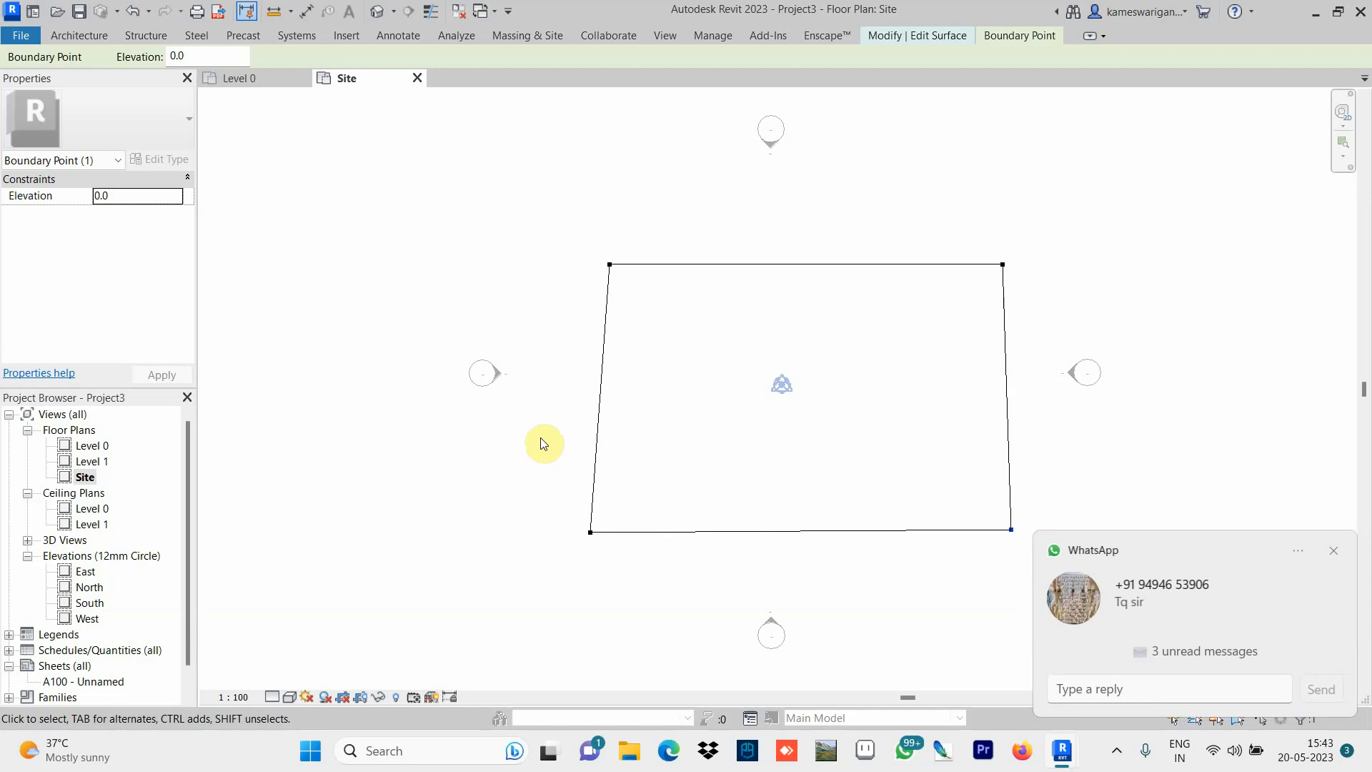
click(84, 33)
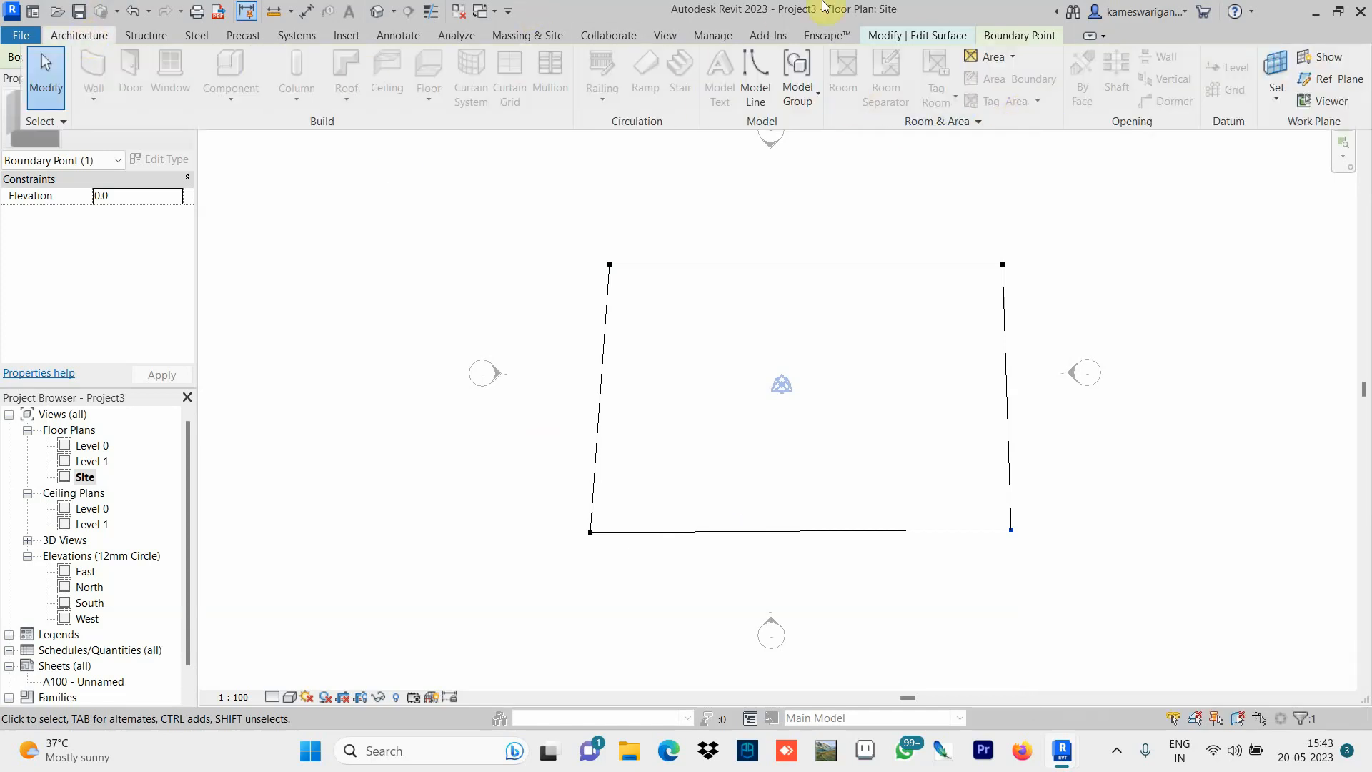
click(528, 35)
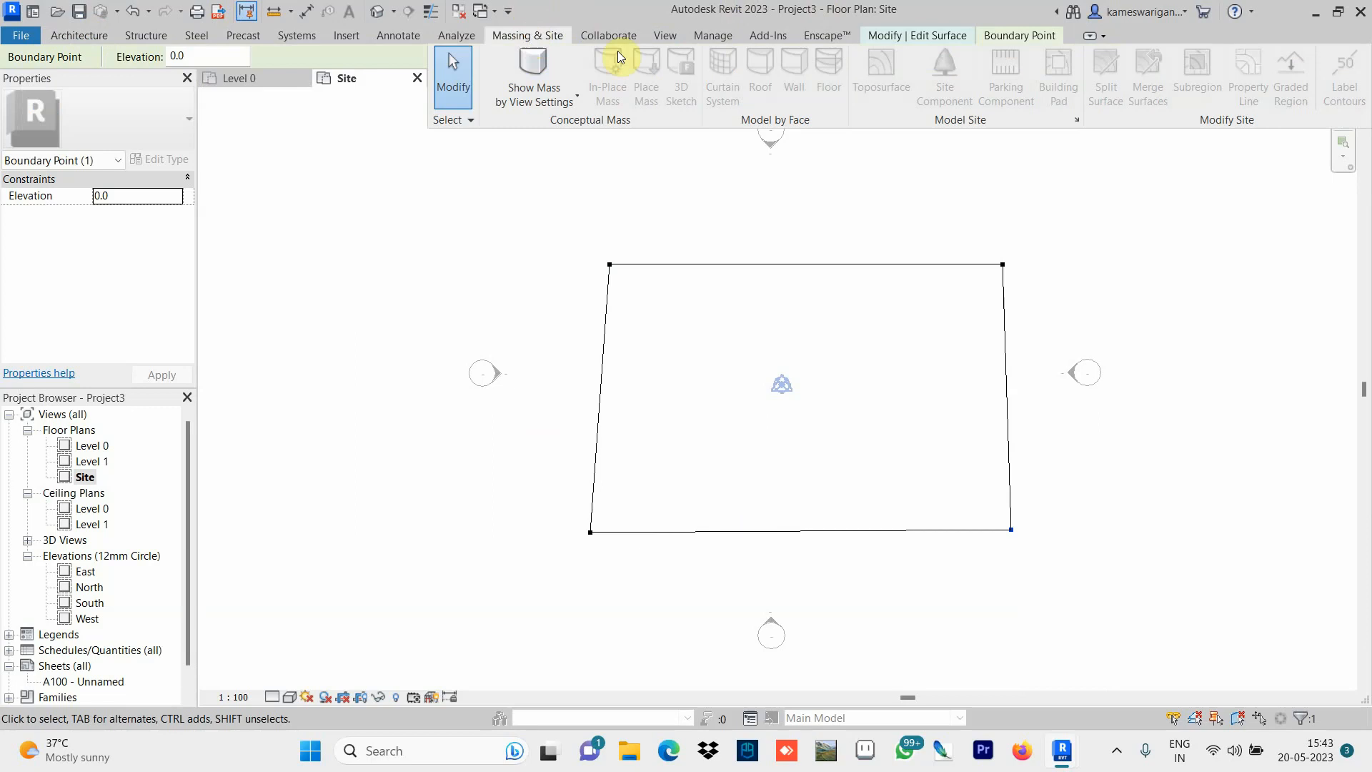
click(491, 258)
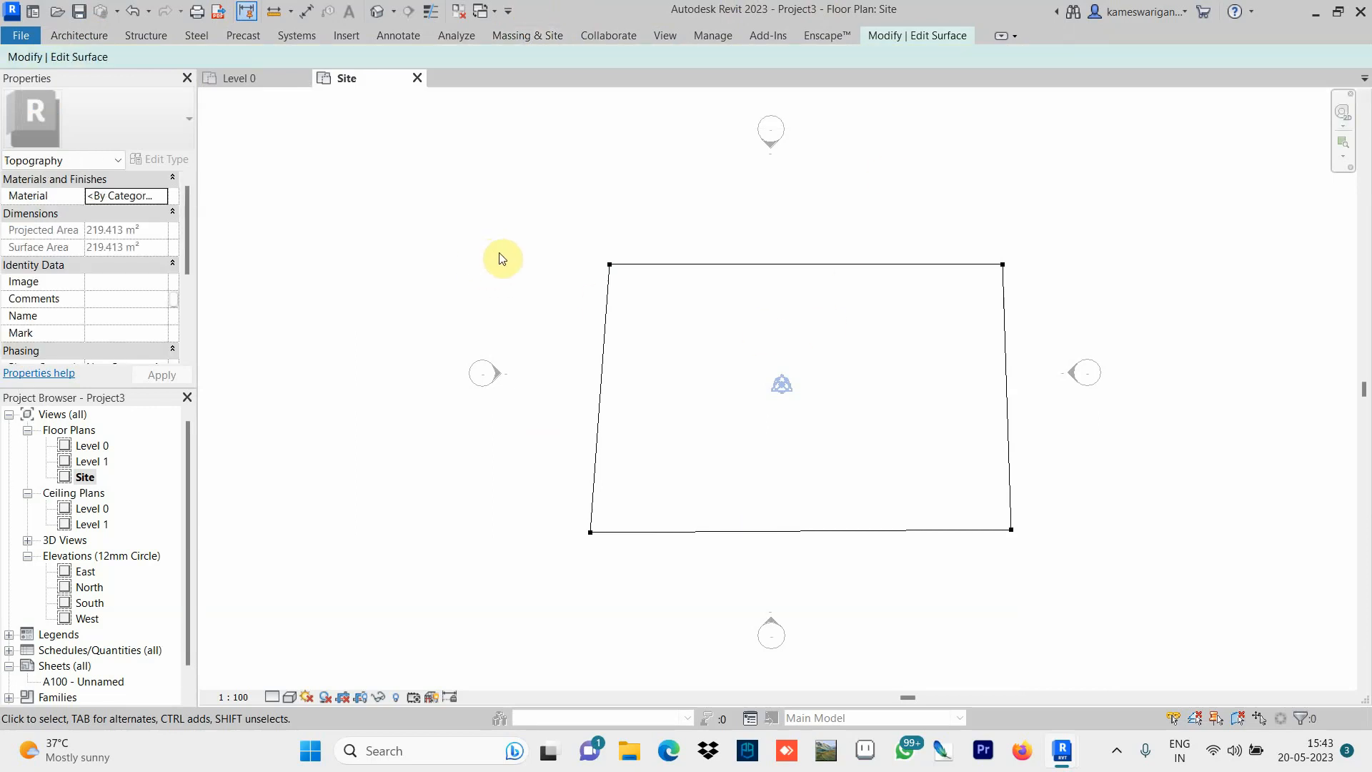
click(670, 233)
click(70, 40)
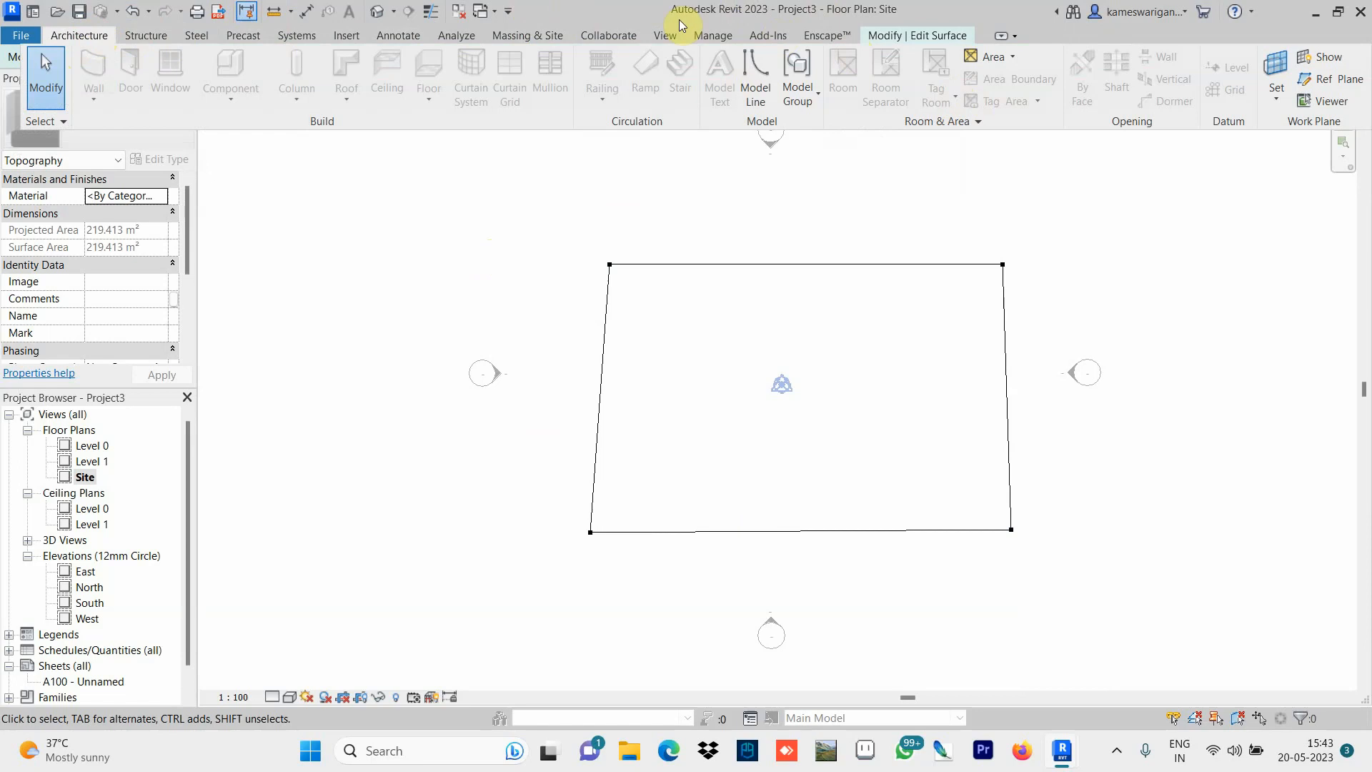
click(530, 32)
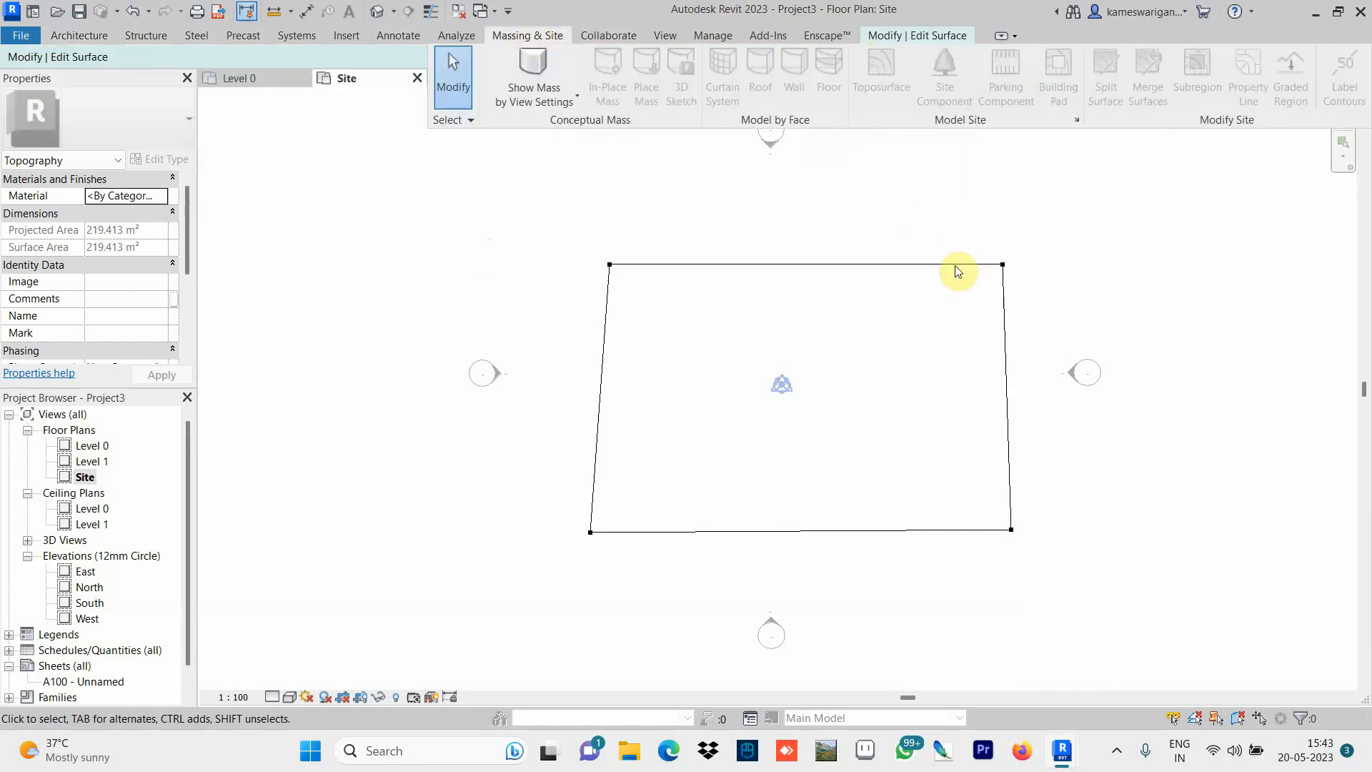
click(924, 217)
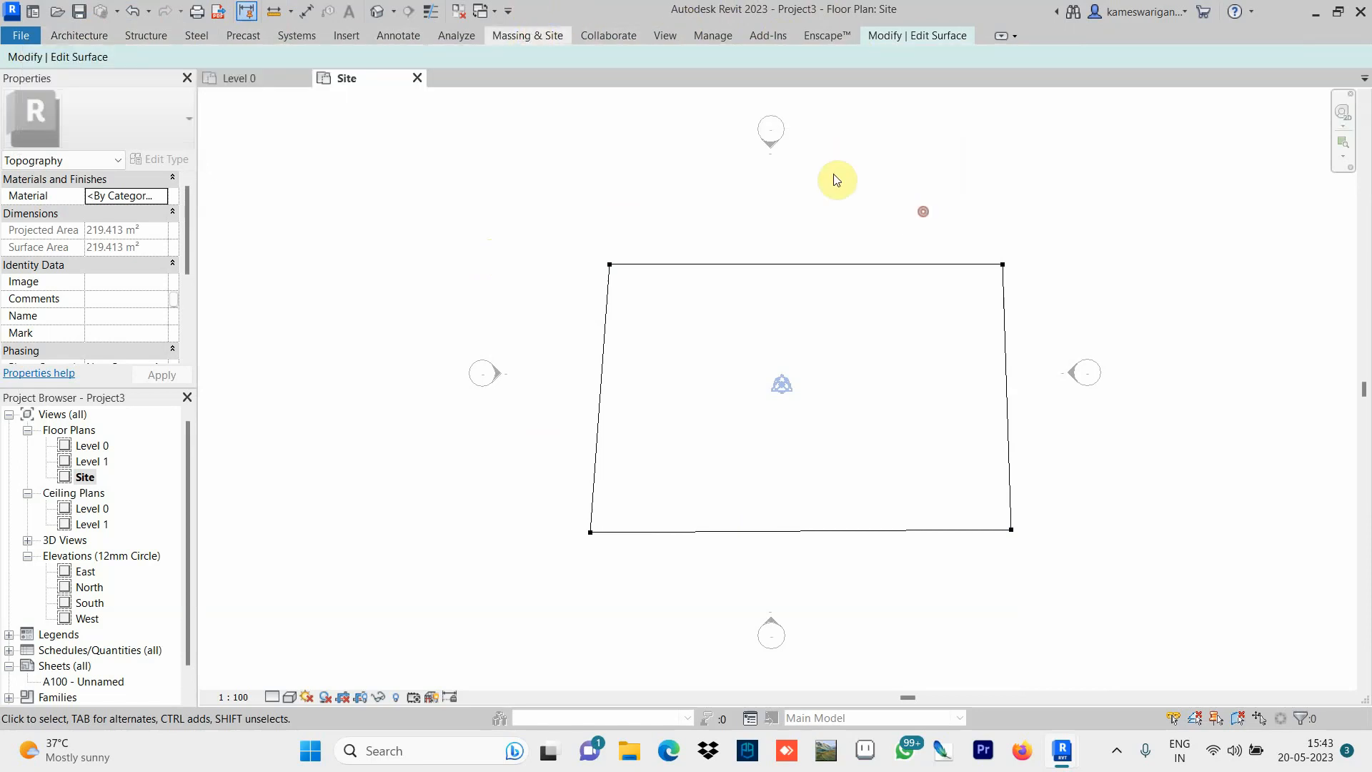
click(525, 32)
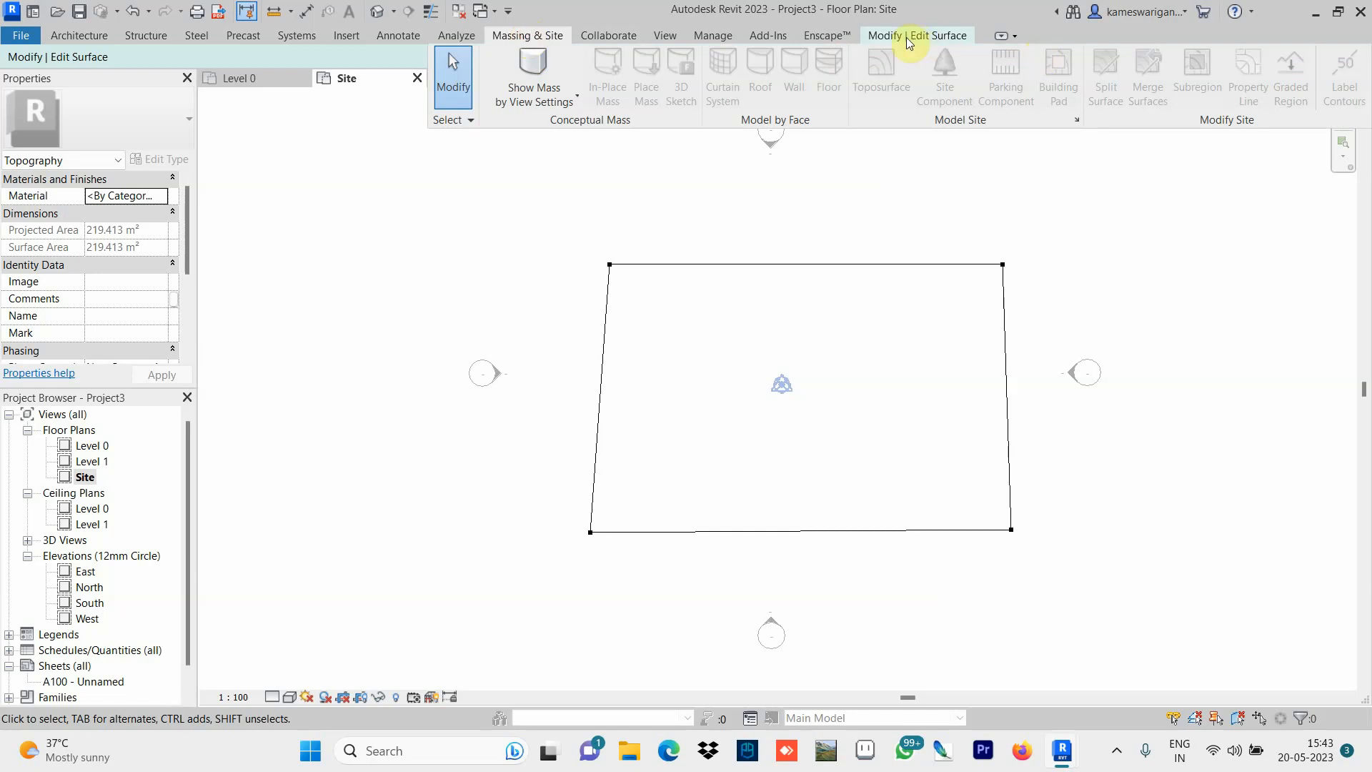
click(885, 36)
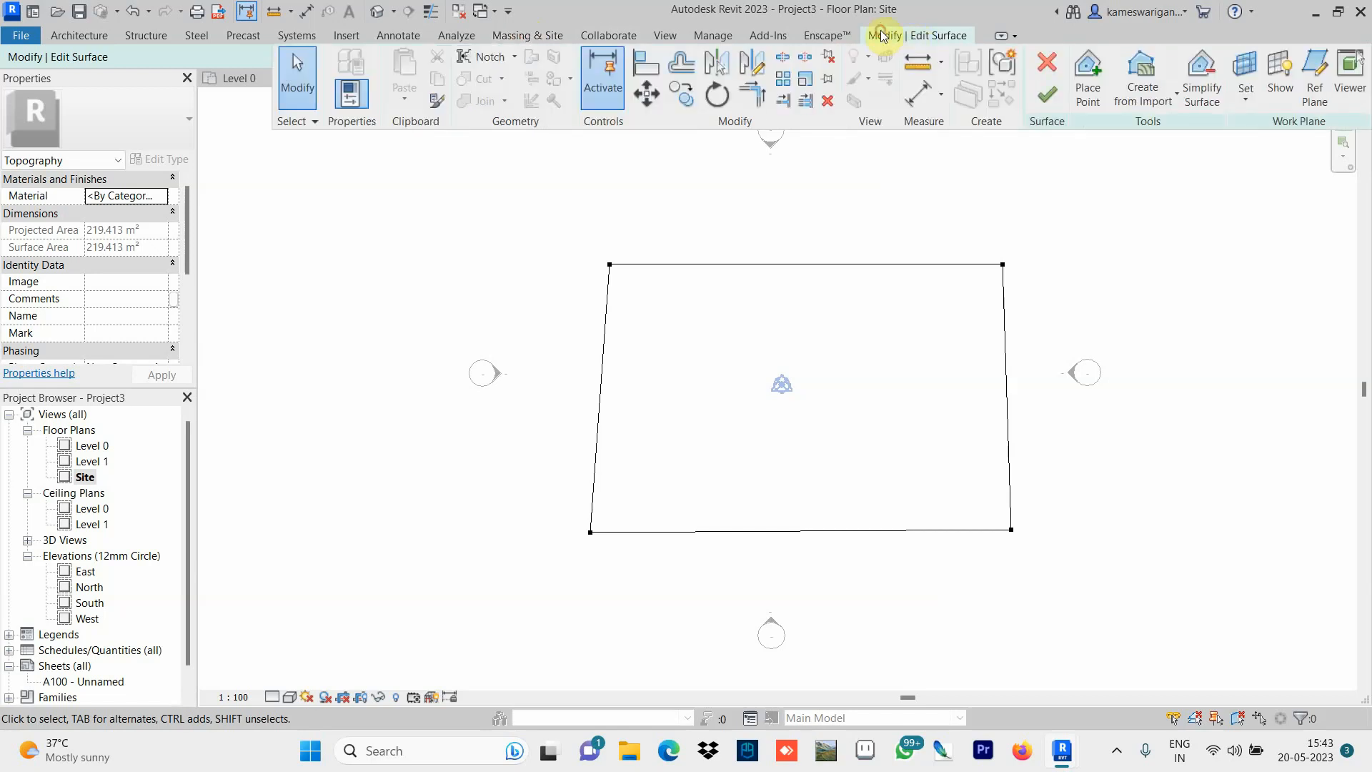
Finish editing the toposurface so that the adjusted boundary points are applied.
click(1046, 98)
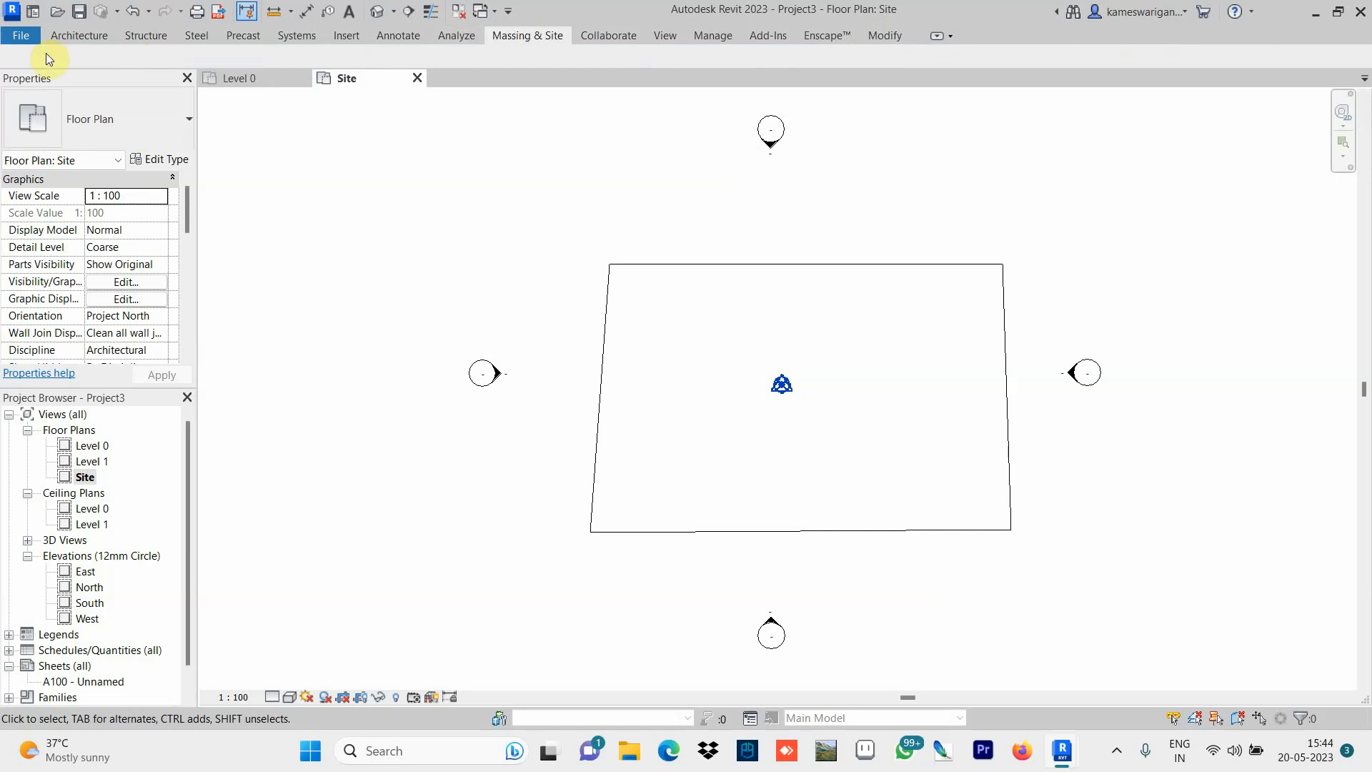
click(79, 35)
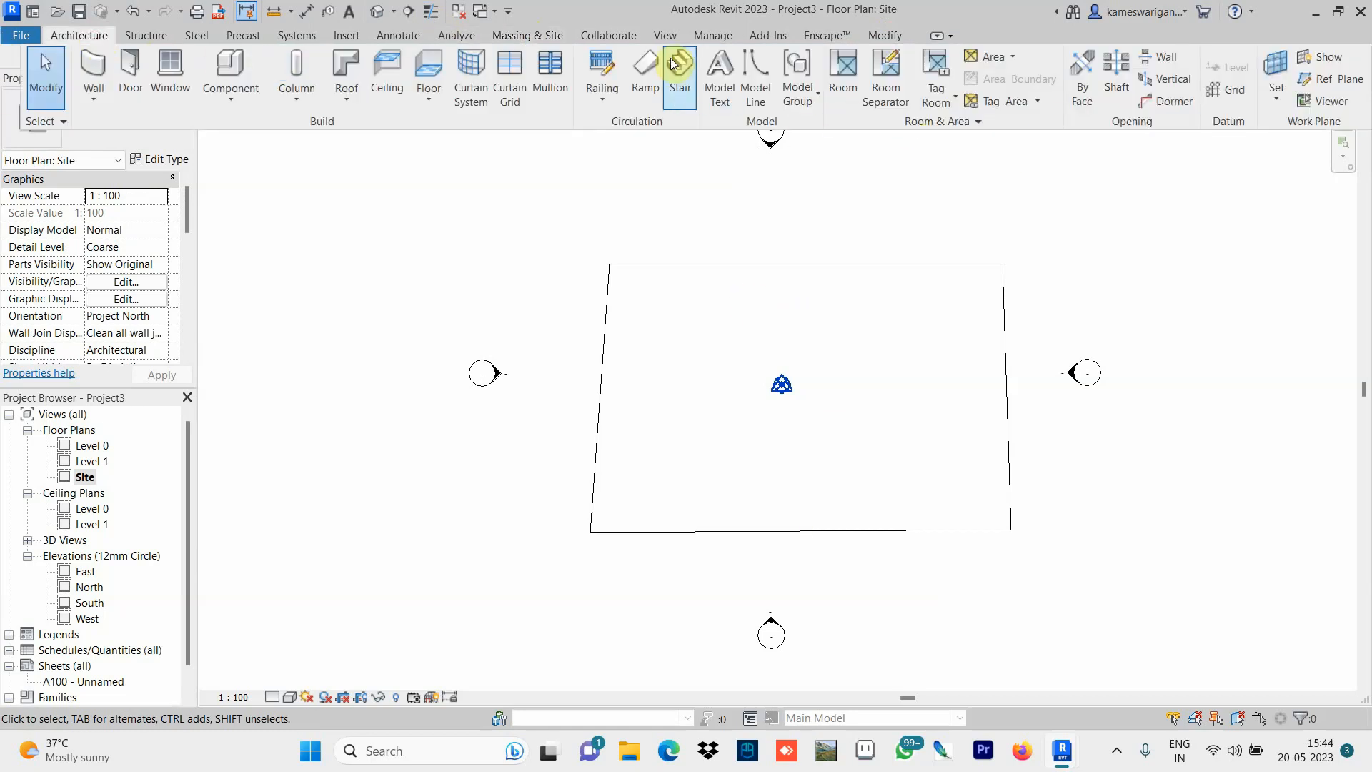
click(510, 37)
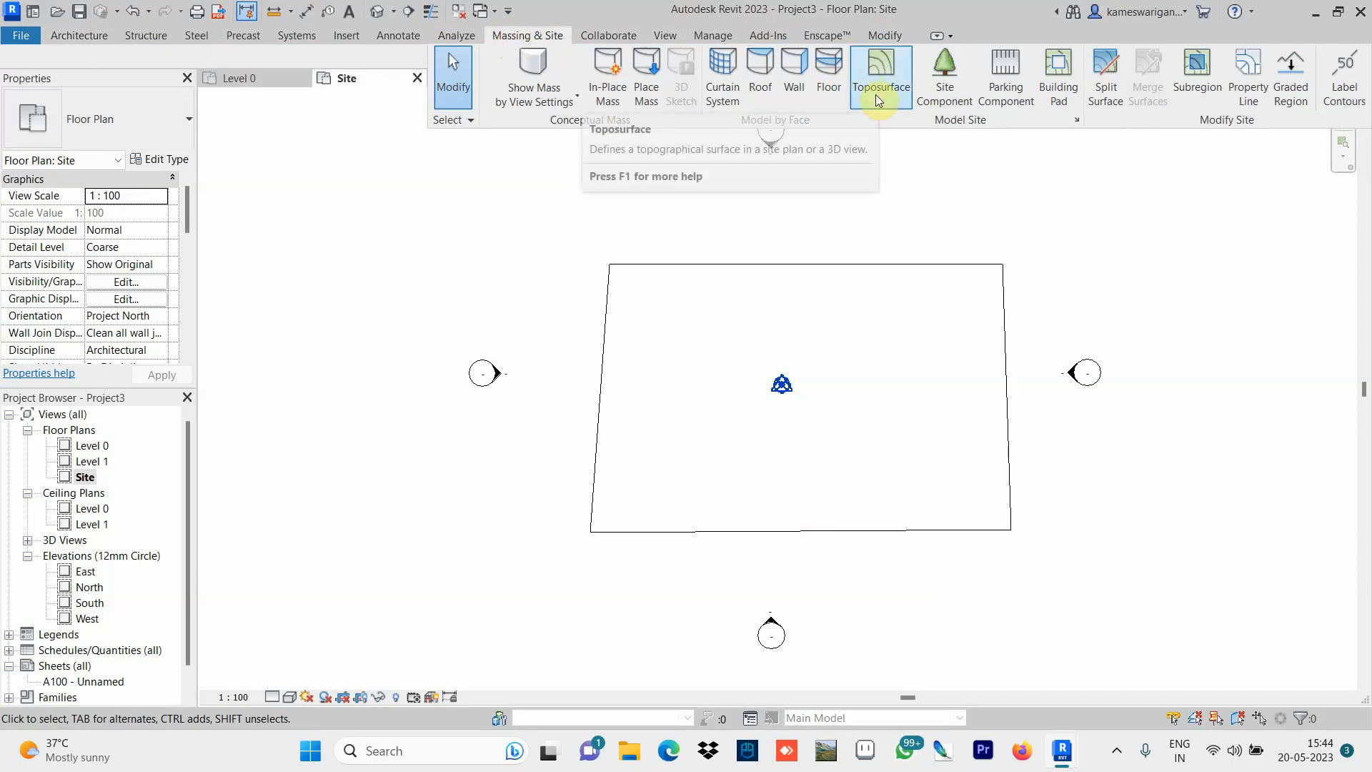
Try to create a building pad on Level 0 by finishing its boundary sketch without drawing any lines.
click(1057, 73)
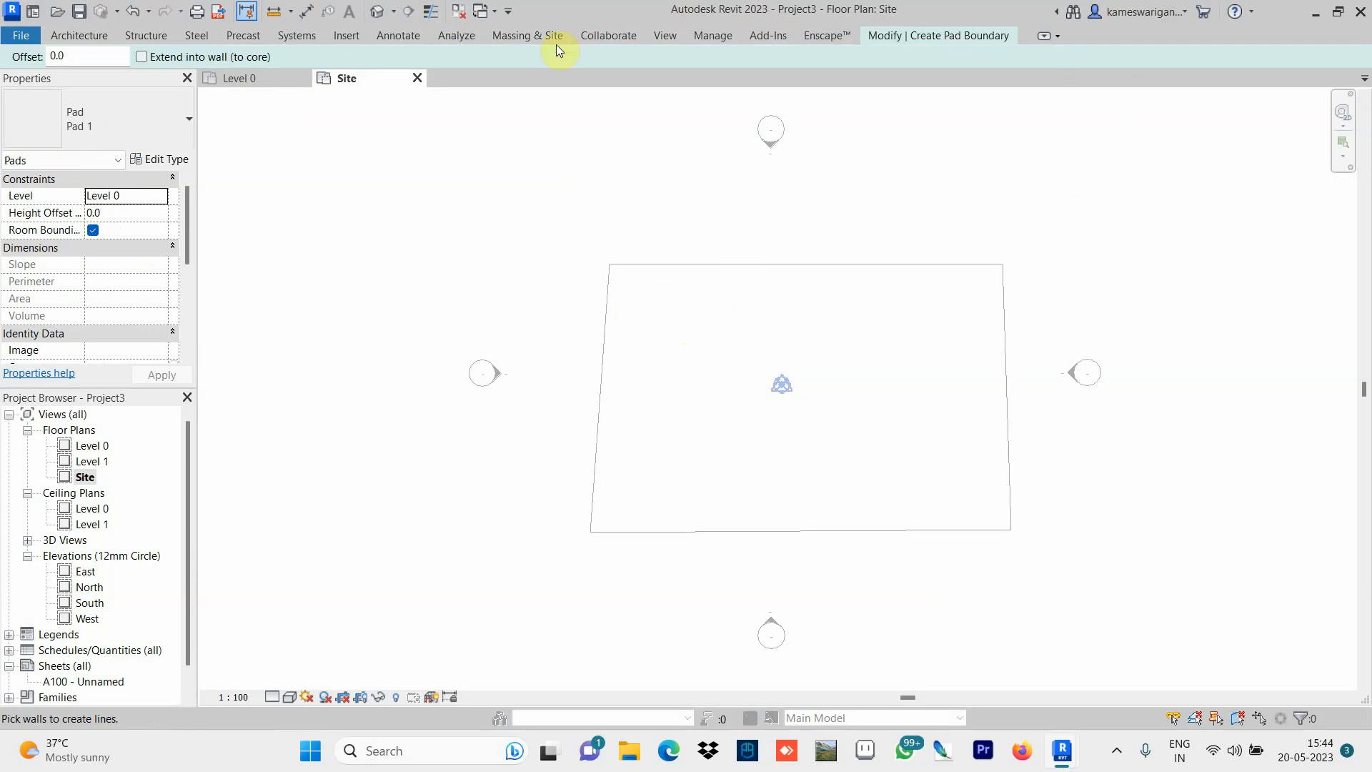
click(80, 36)
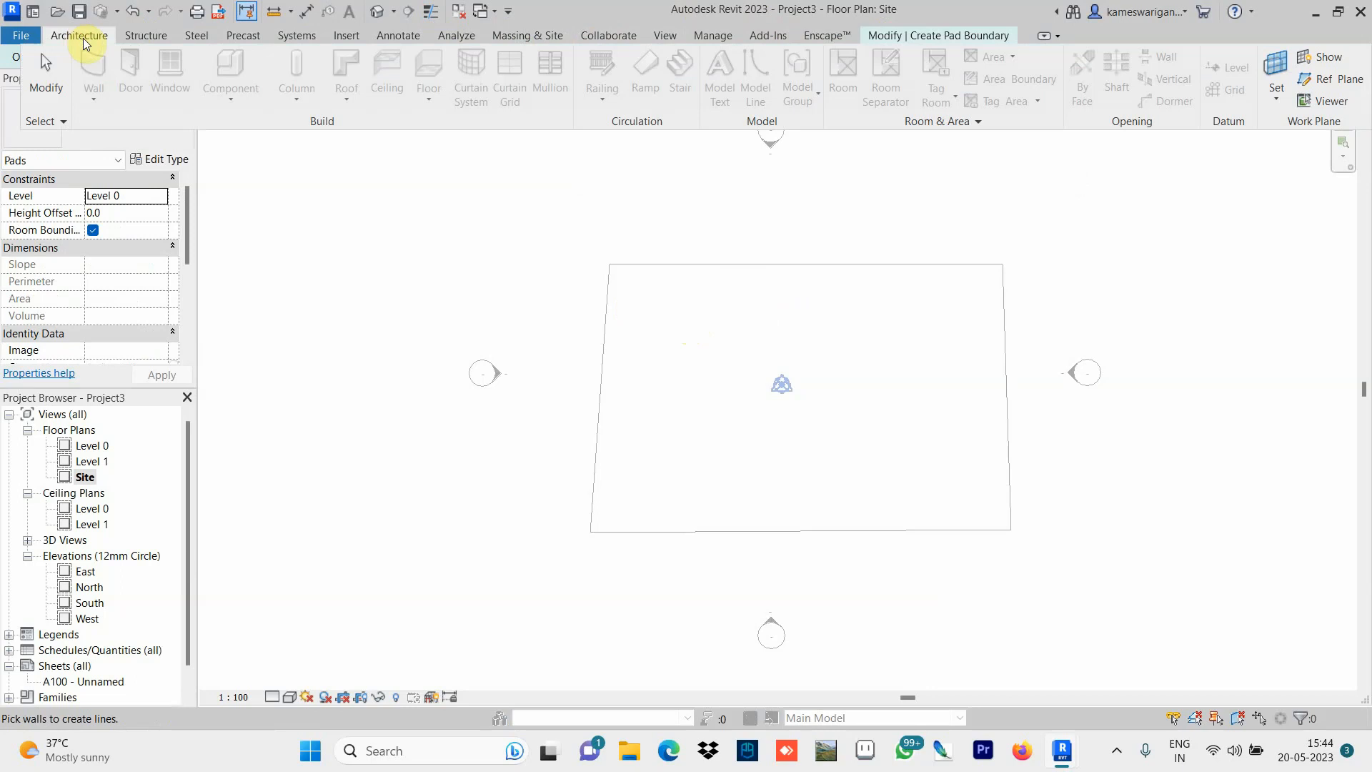
click(928, 35)
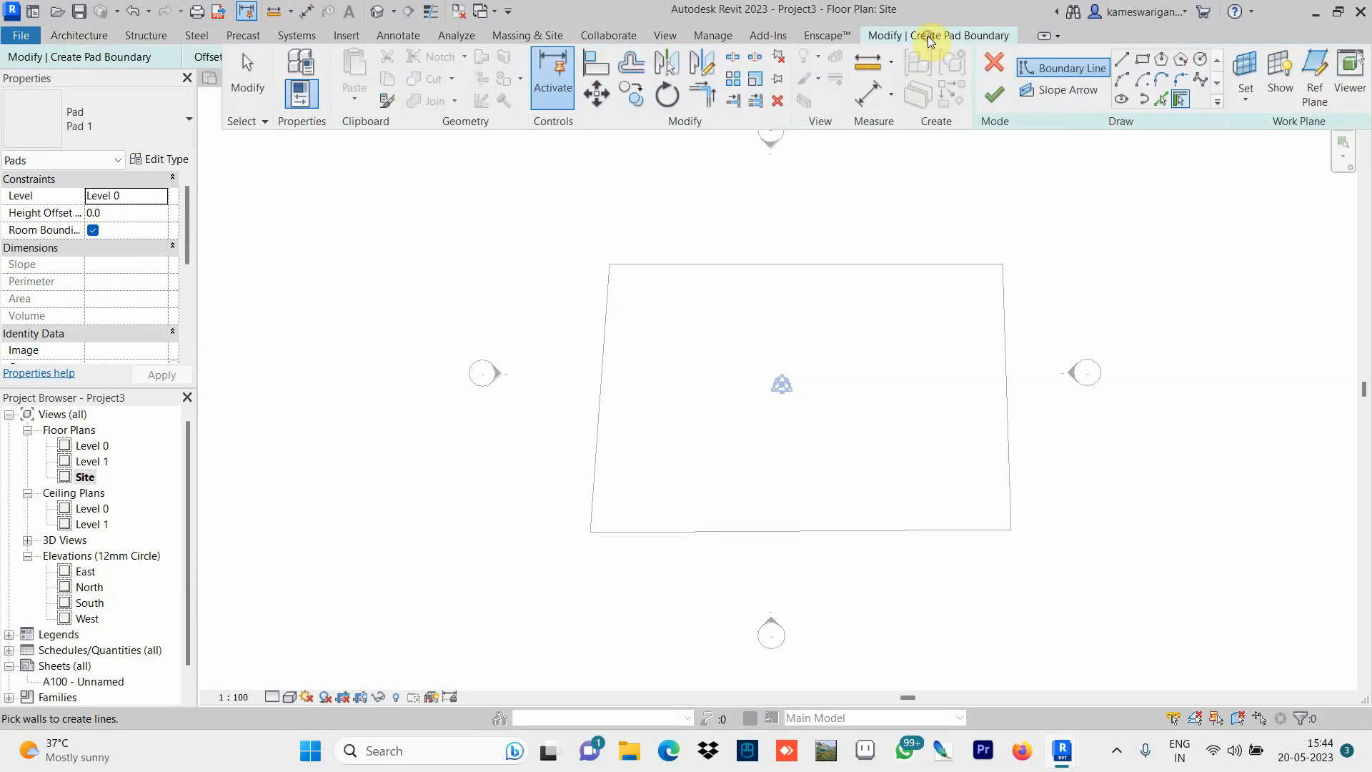
click(991, 97)
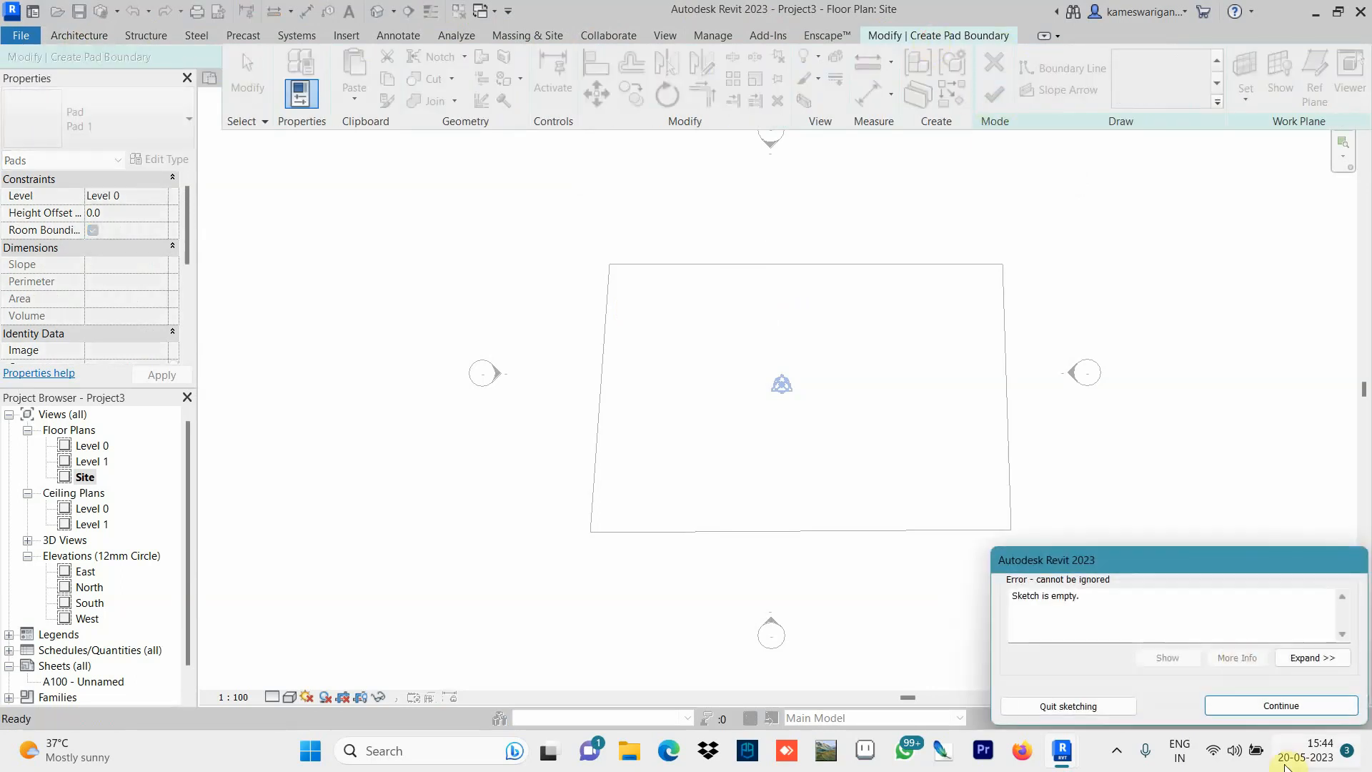
click(1265, 708)
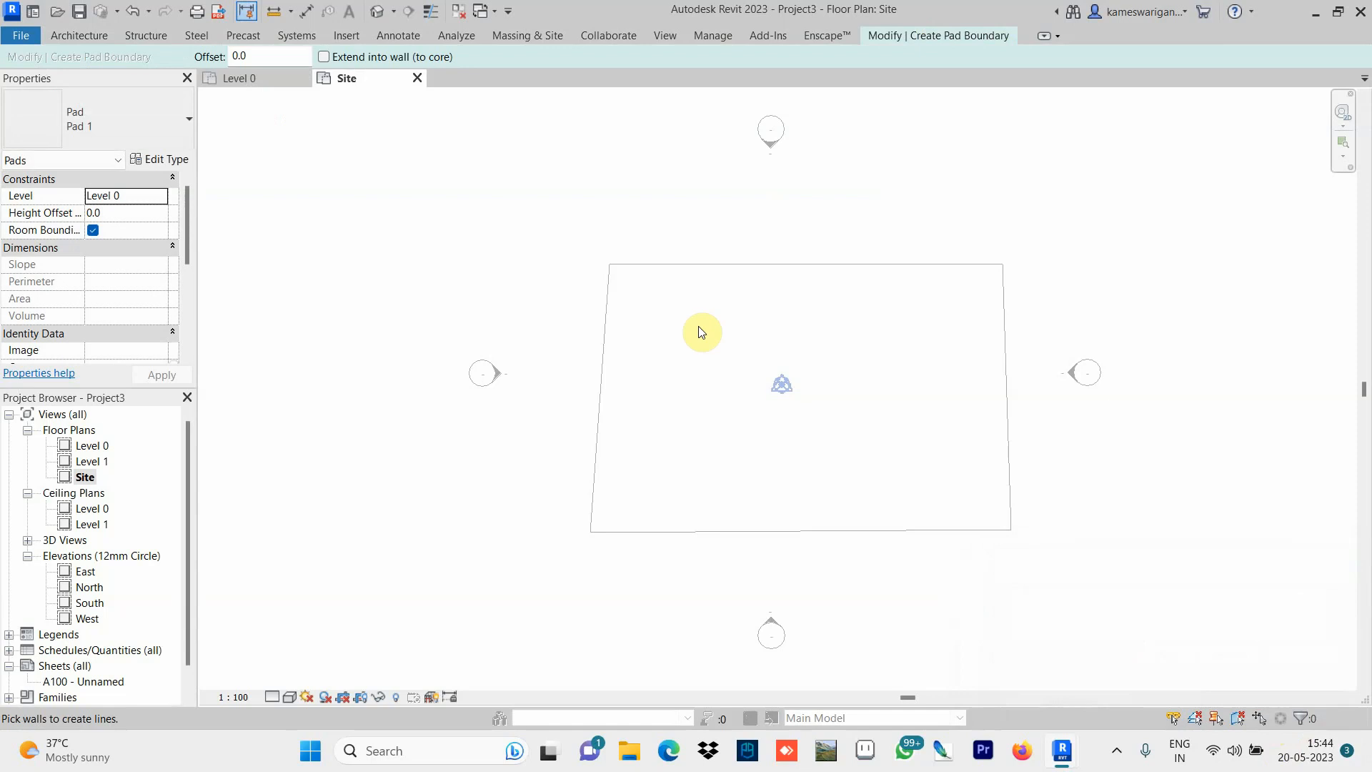
Save Project3 while the building pad's boundary sketch is still open.
click(799, 360)
click(529, 37)
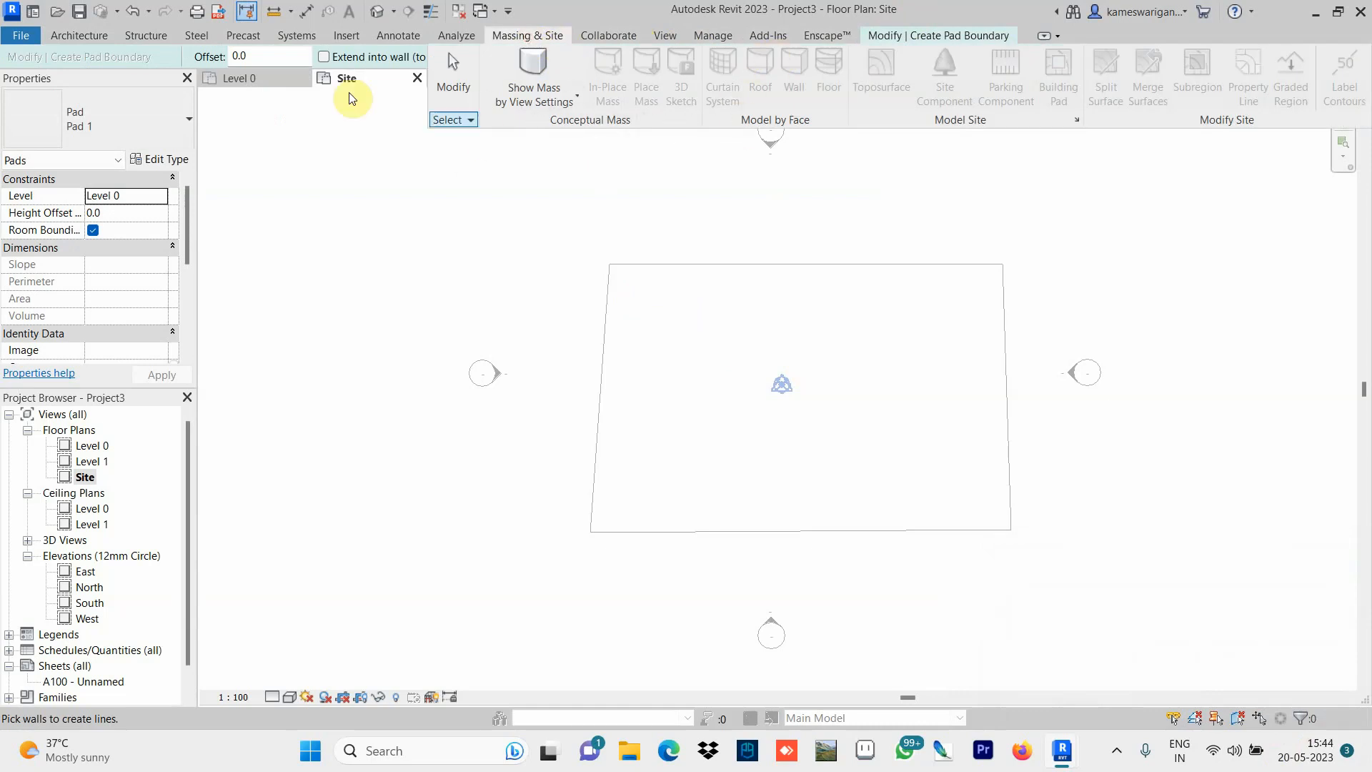
click(80, 12)
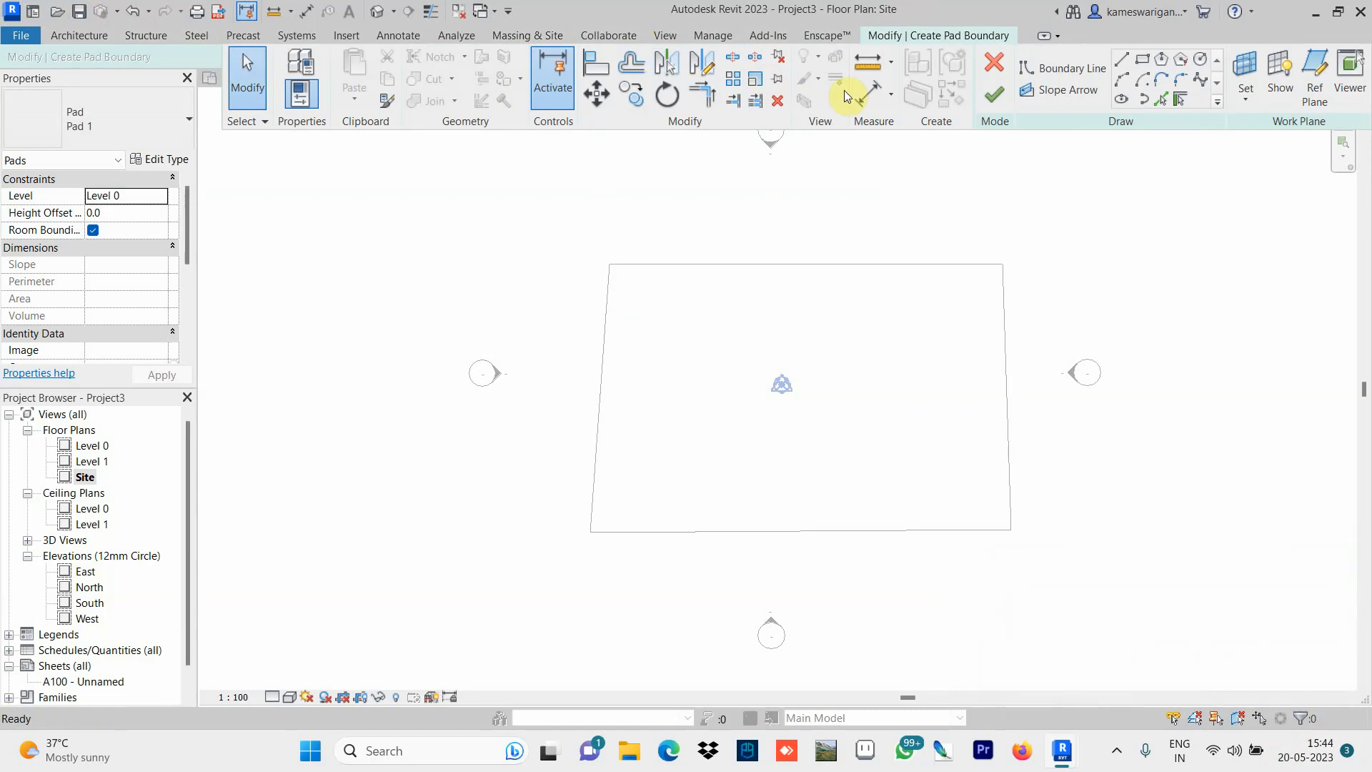
click(992, 100)
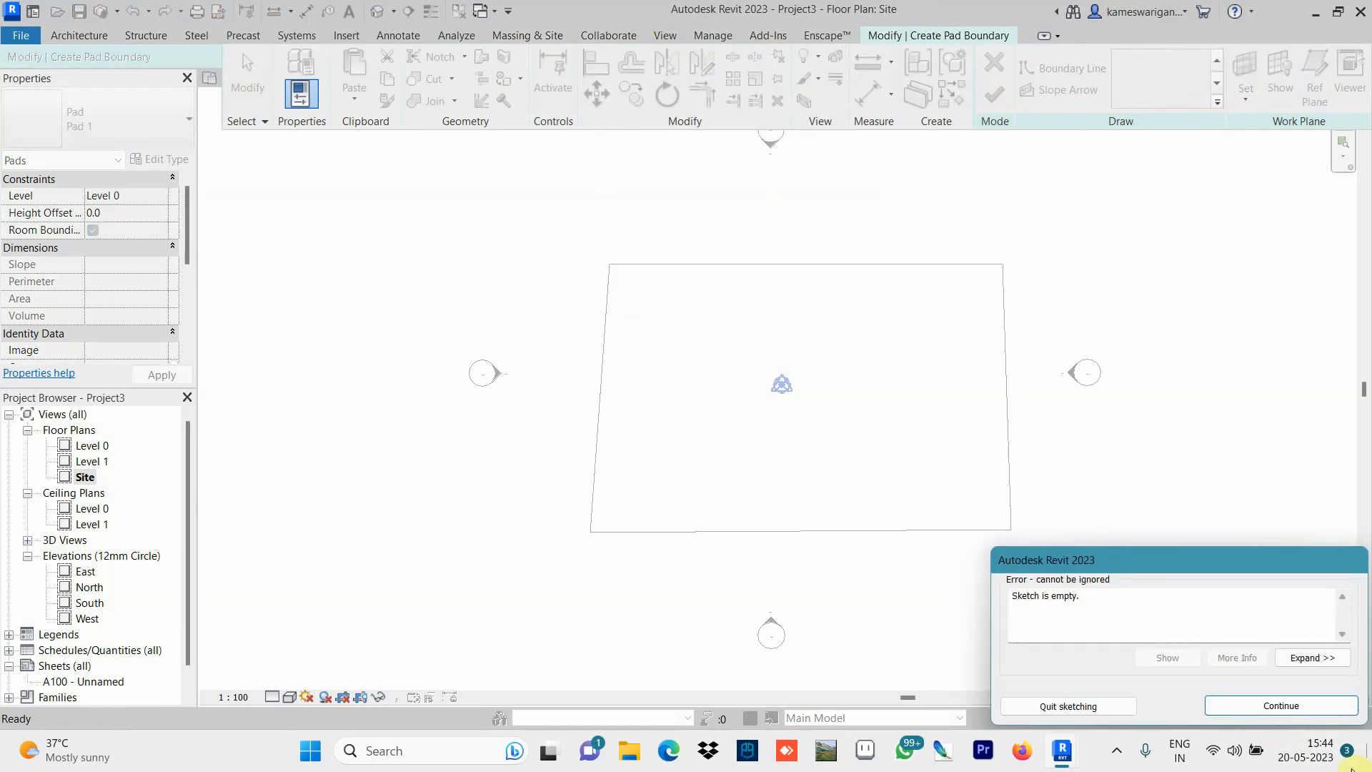
click(1297, 704)
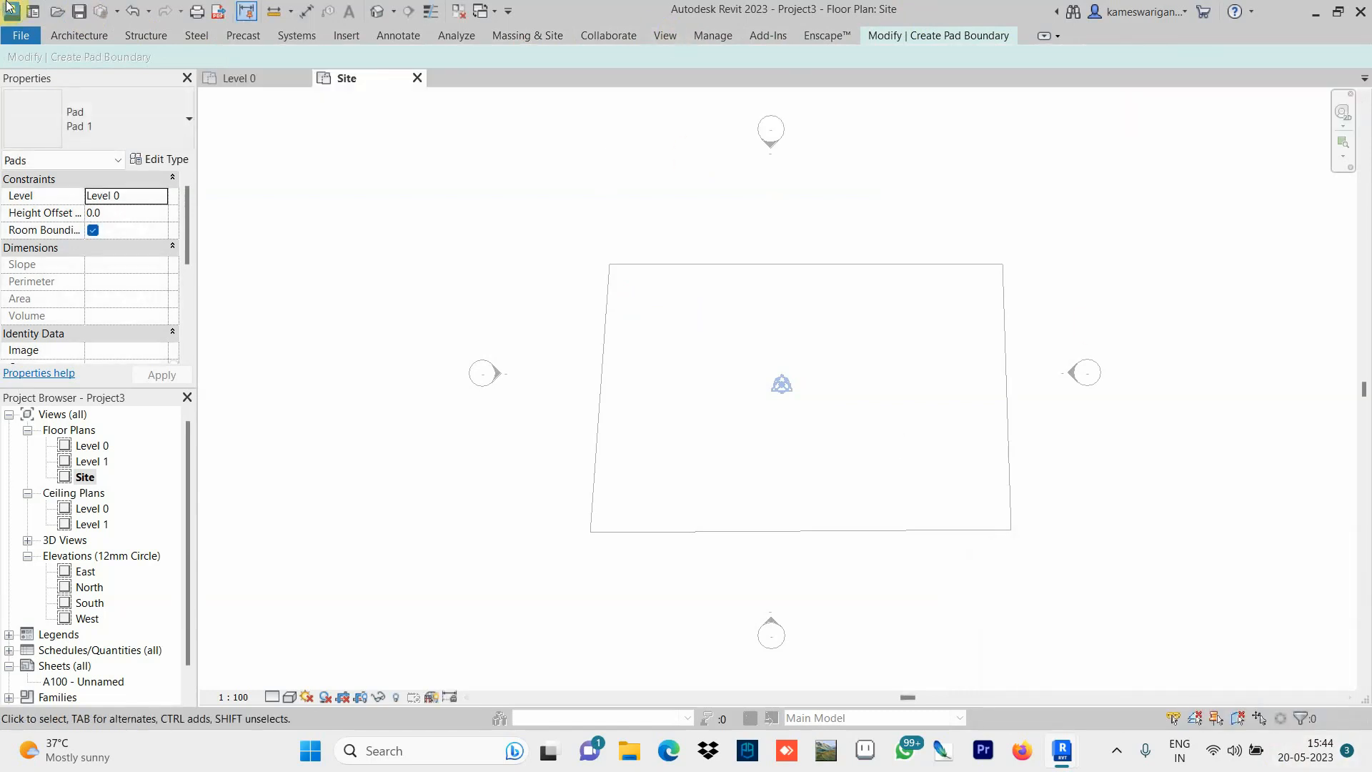
click(79, 14)
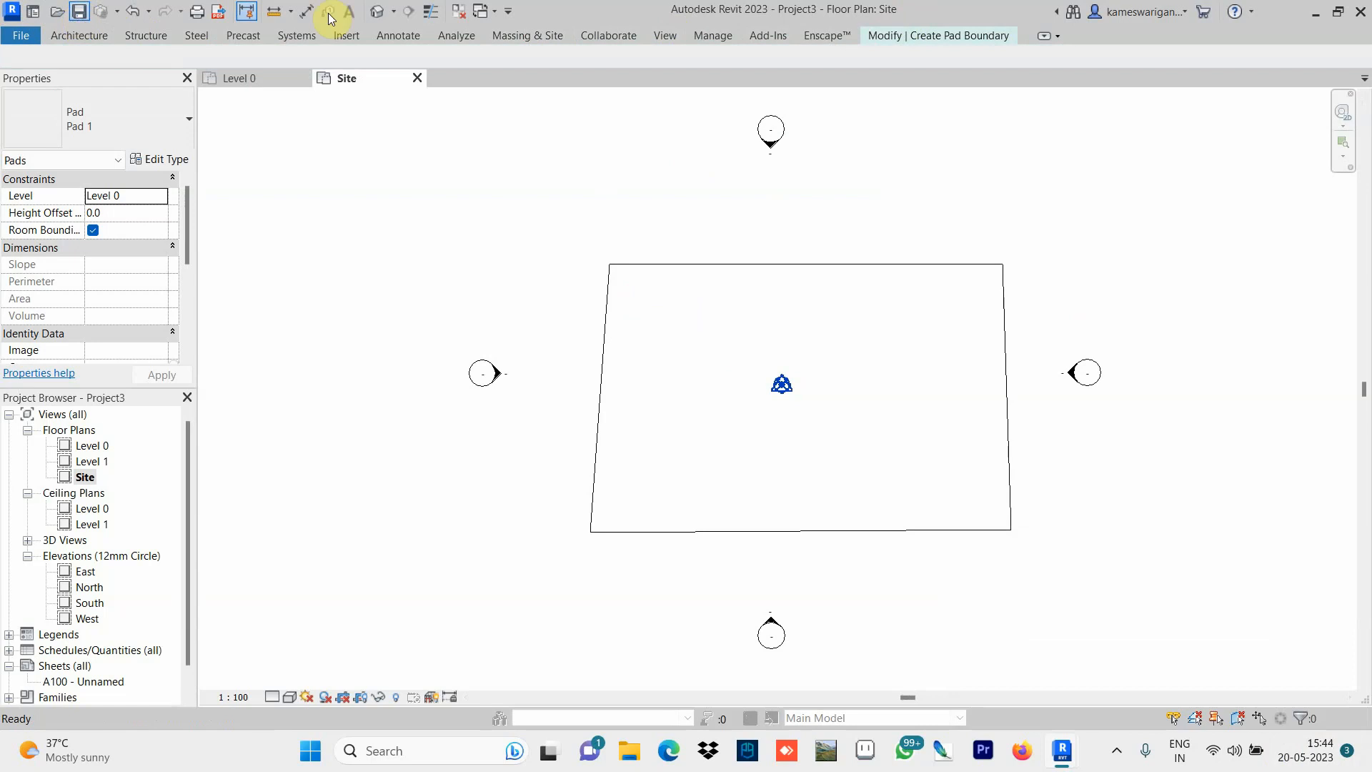
Pick the Pad 1 type for the building pad and try to finish the empty boundary sketch again.
click(519, 35)
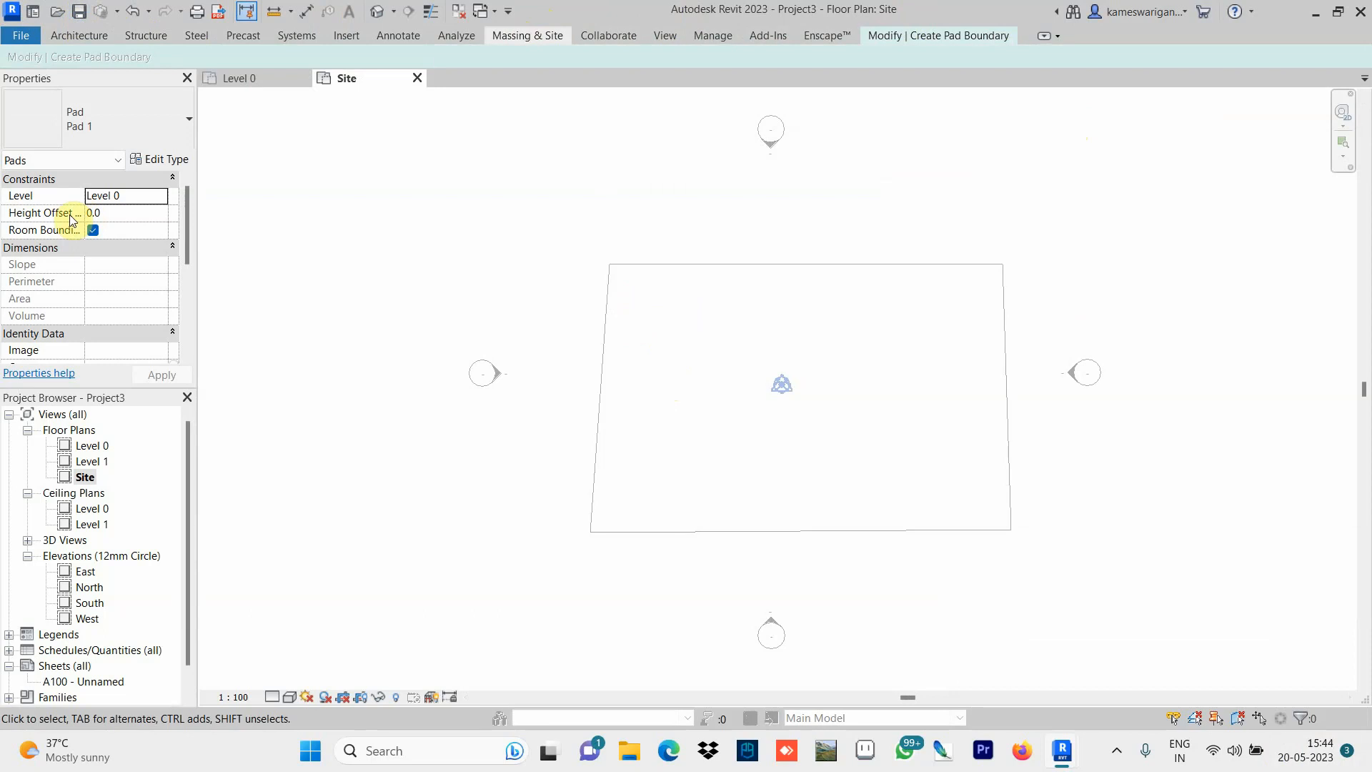
click(130, 122)
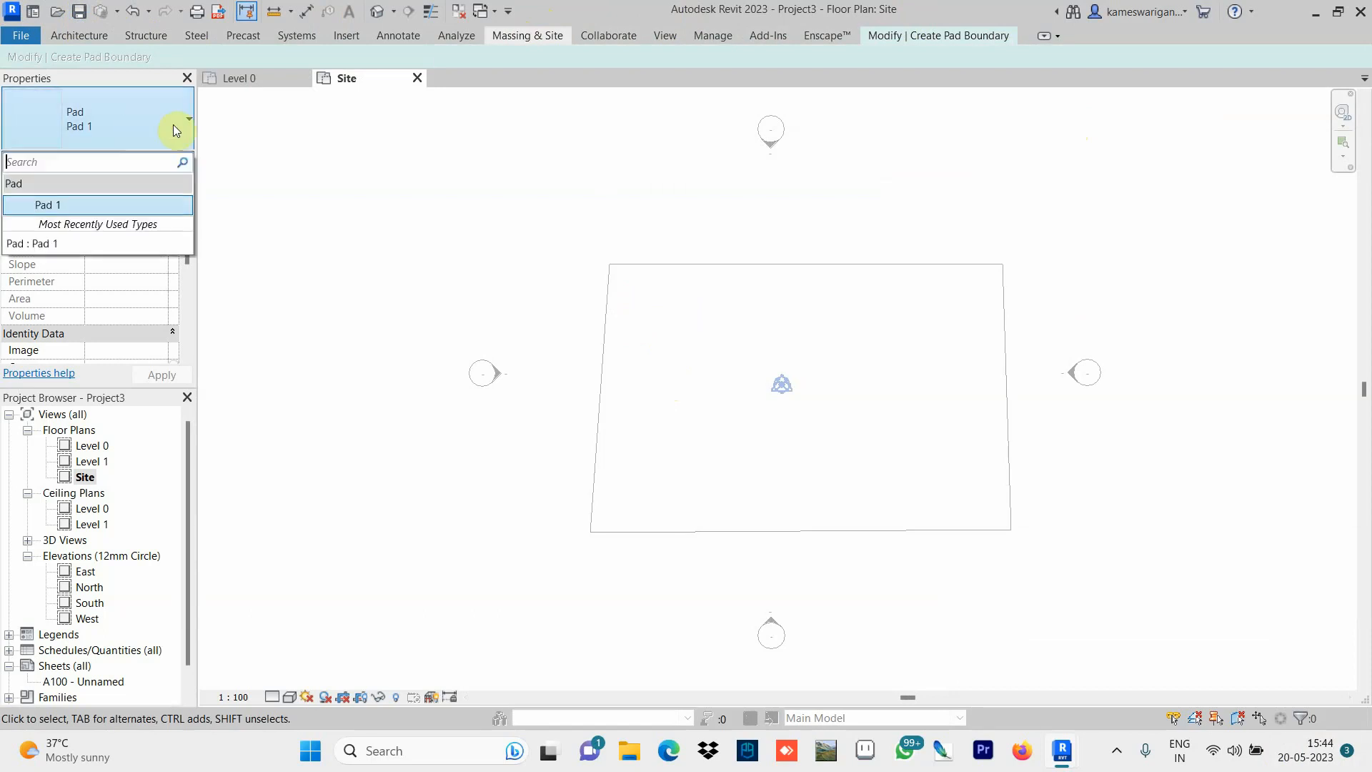
click(60, 206)
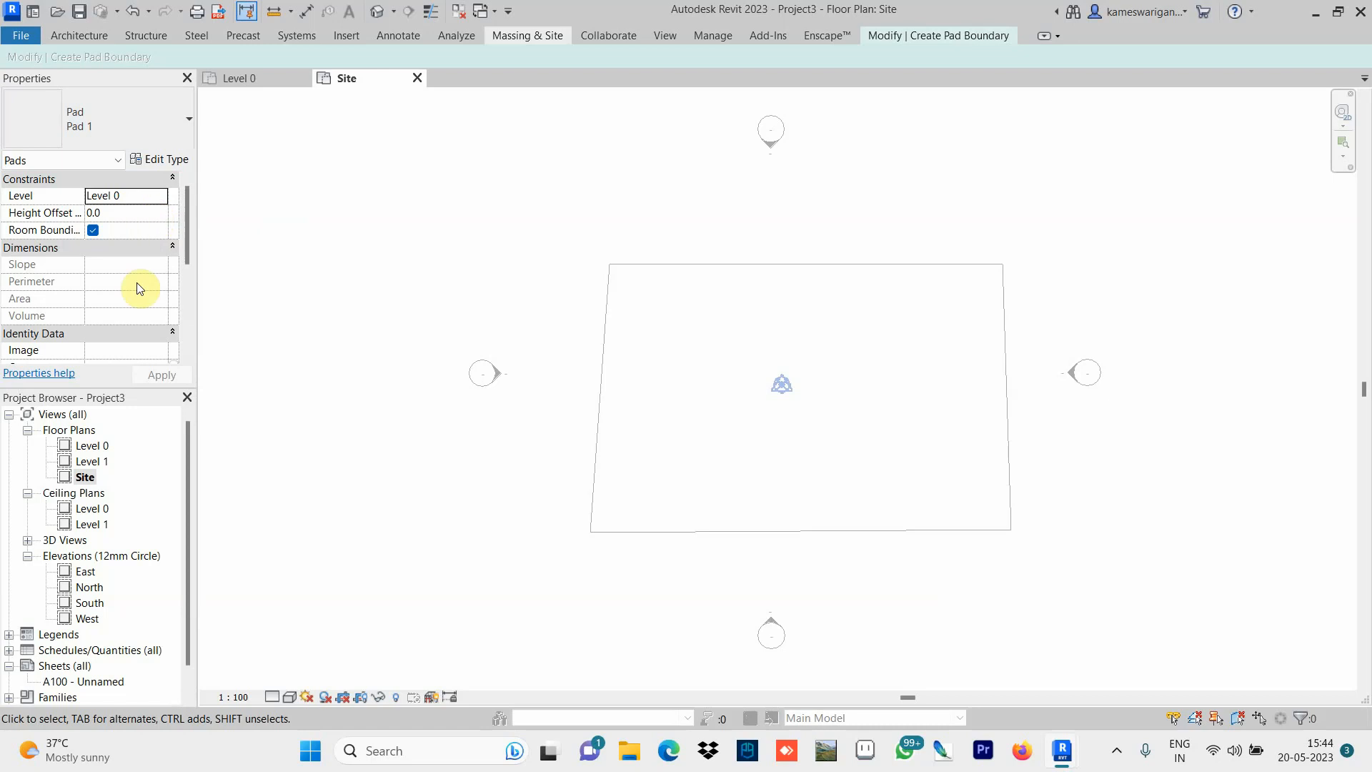
click(87, 482)
click(647, 311)
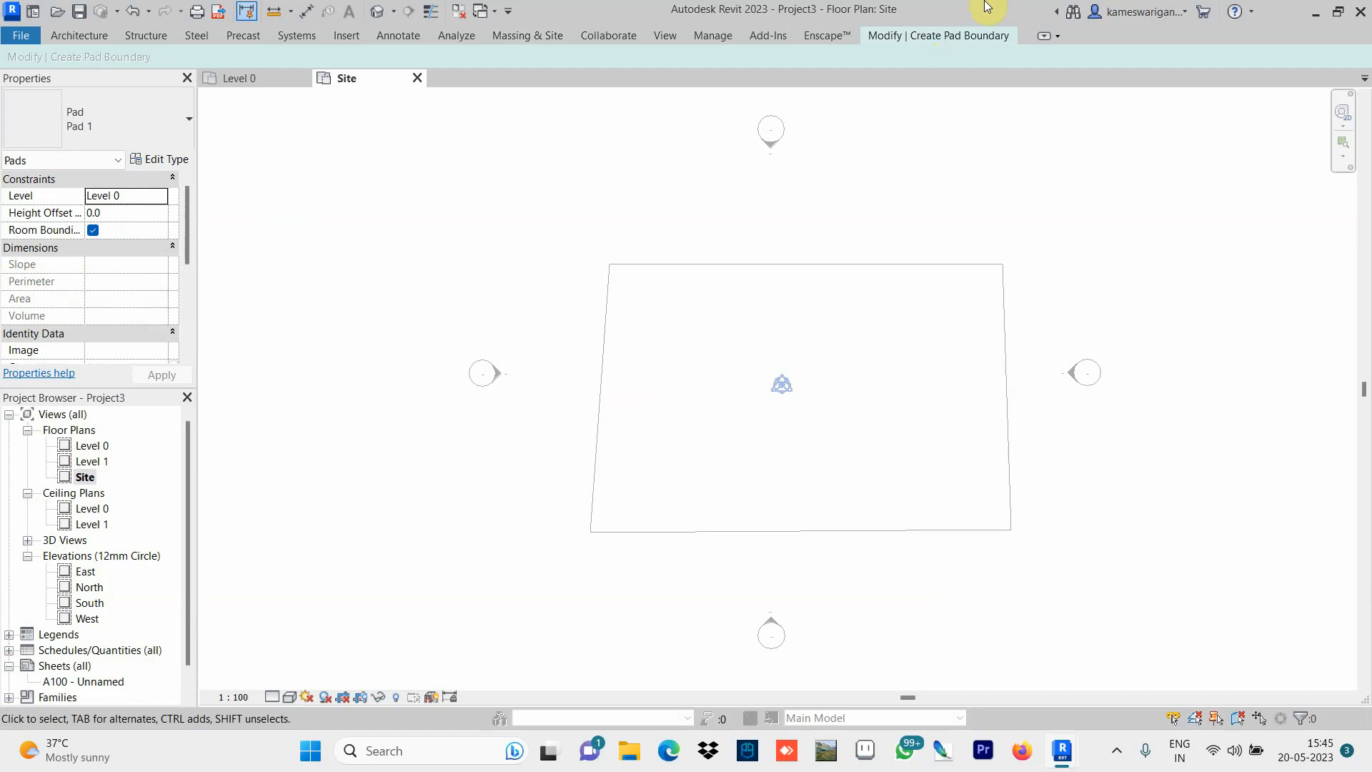
click(919, 36)
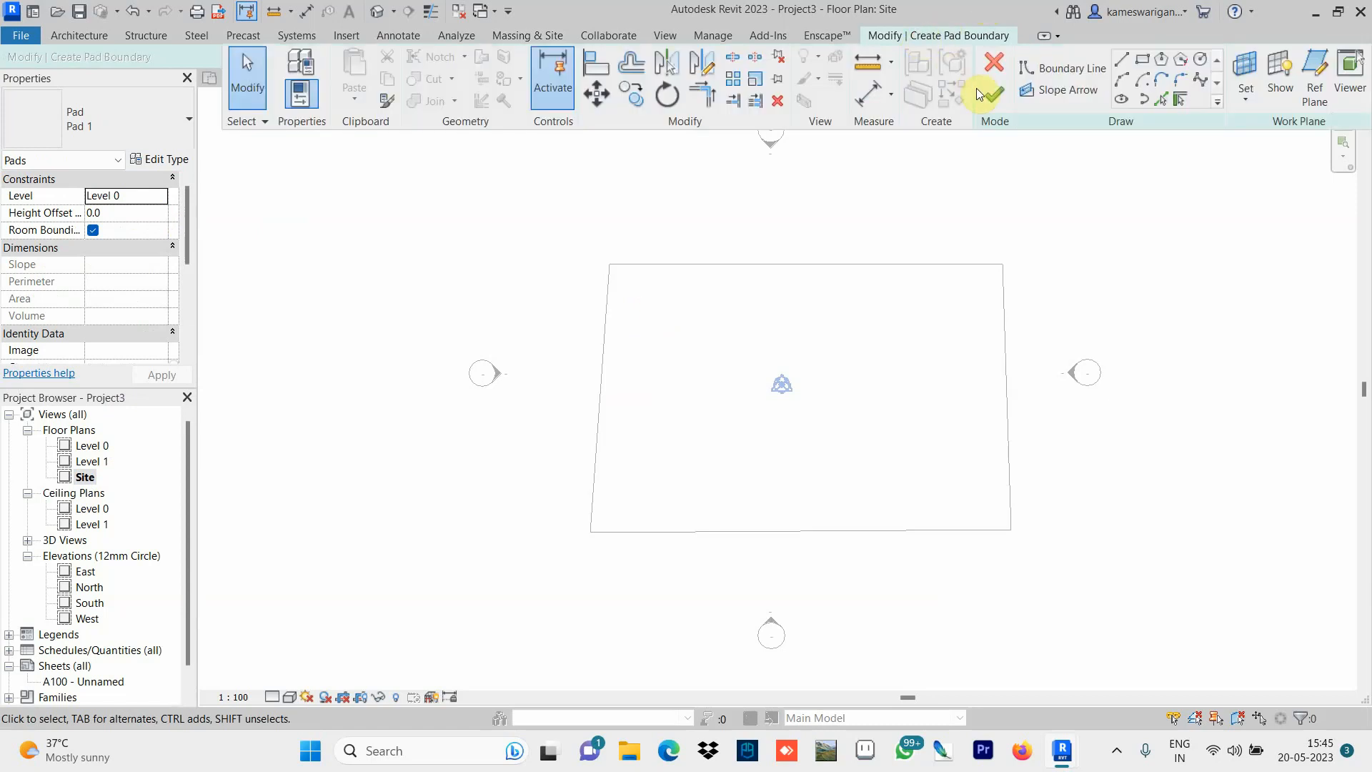
click(997, 96)
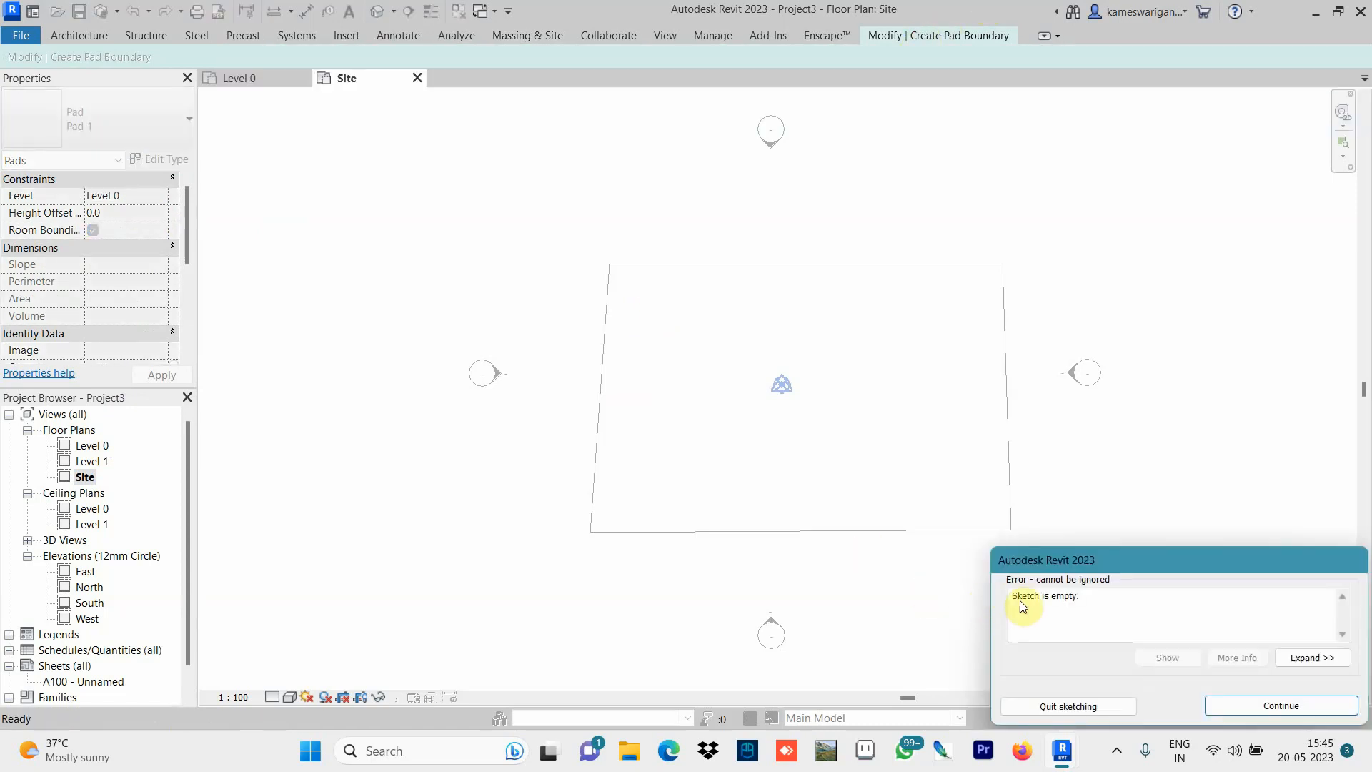
click(1252, 705)
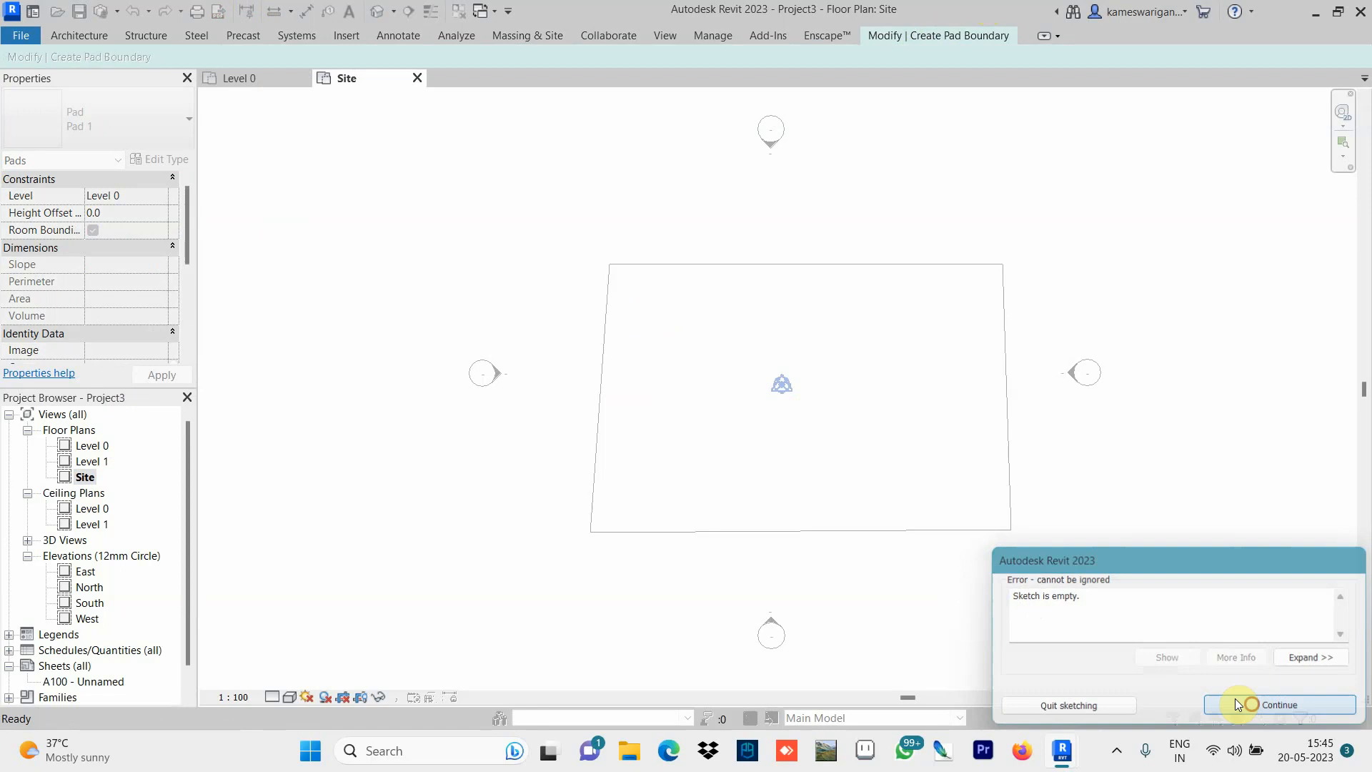
Recheck the available pad types, try to finish the sketch once more, and quit sketching the pad boundary.
click(529, 35)
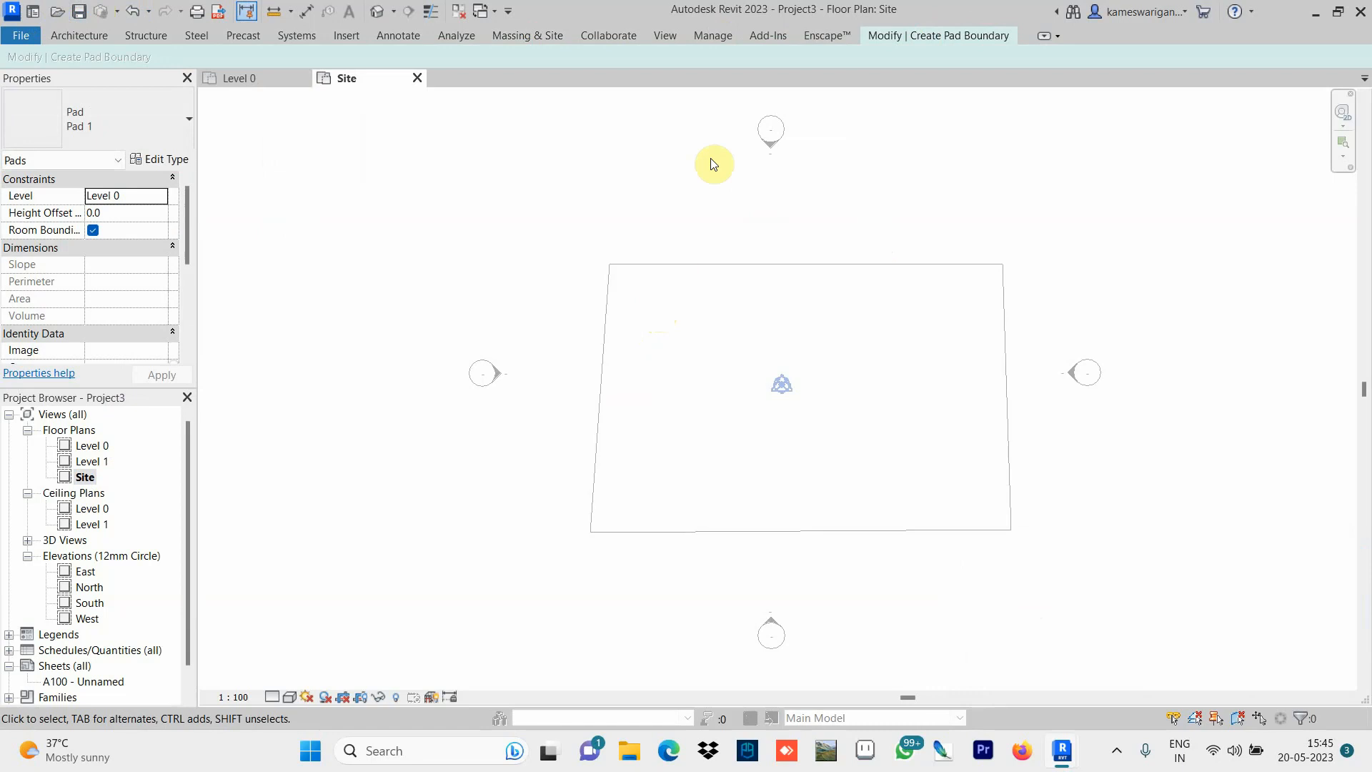
click(499, 34)
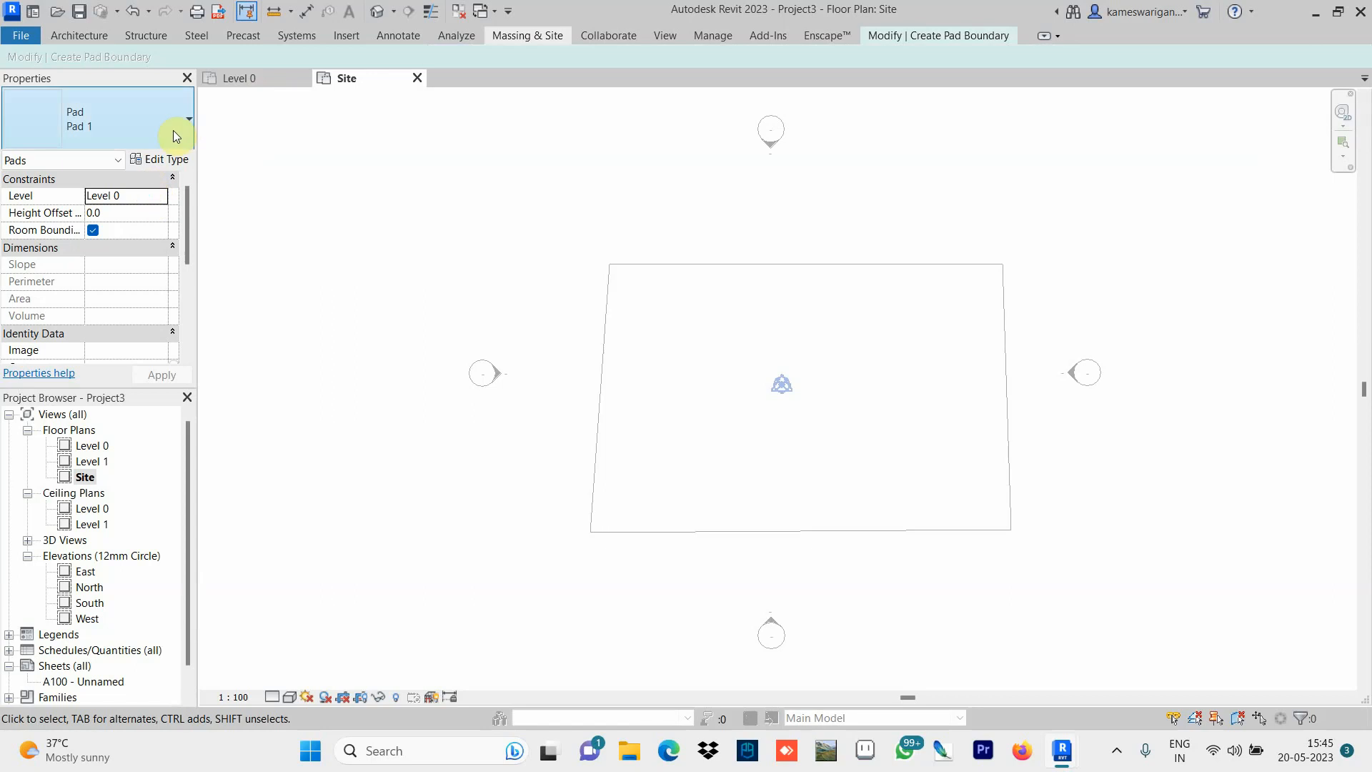
click(190, 119)
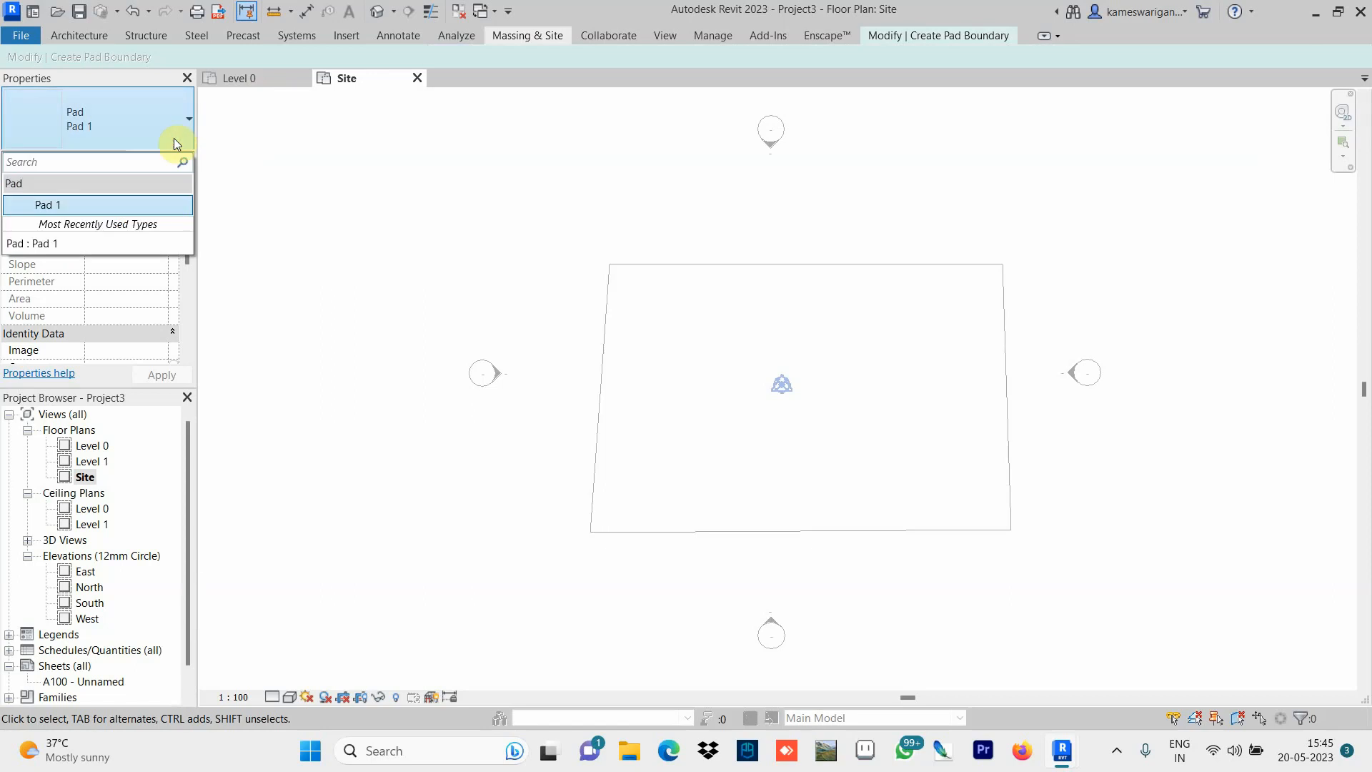
click(367, 188)
click(86, 477)
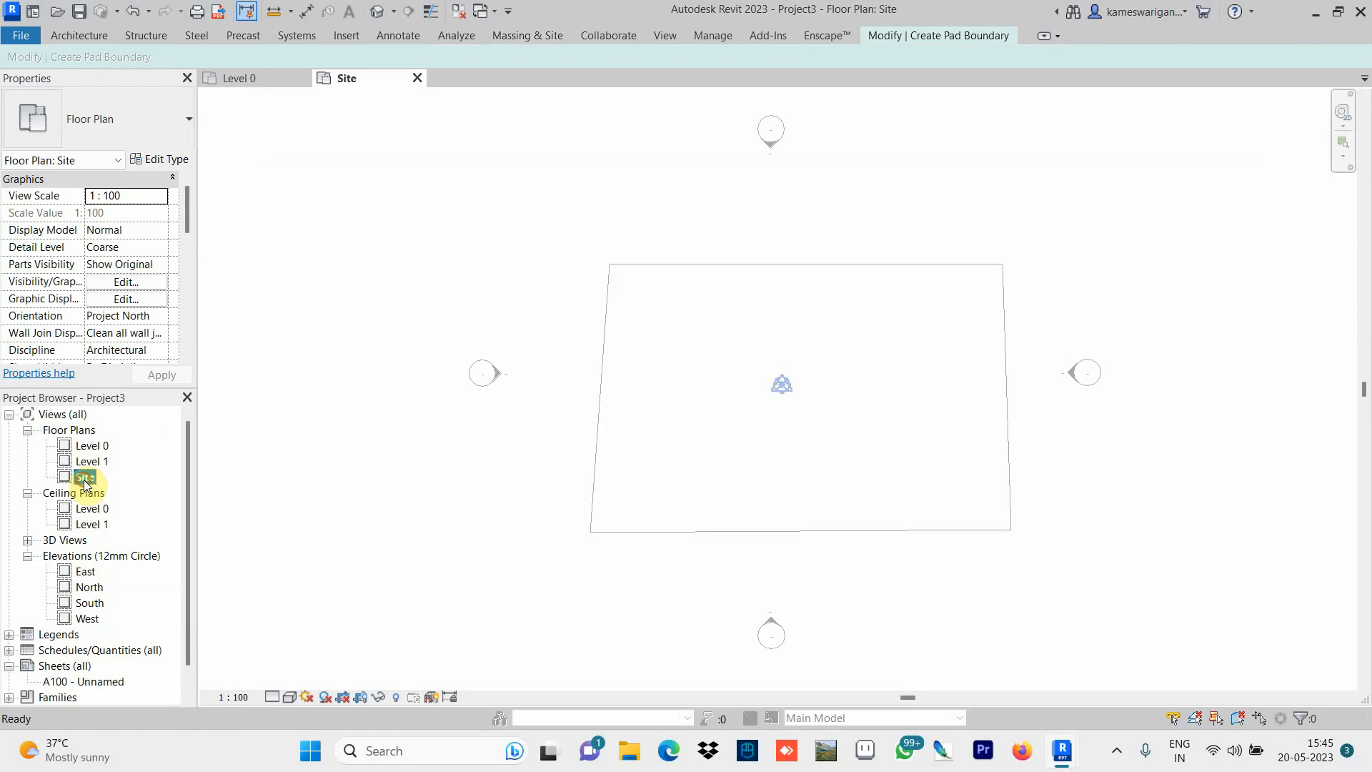
click(555, 42)
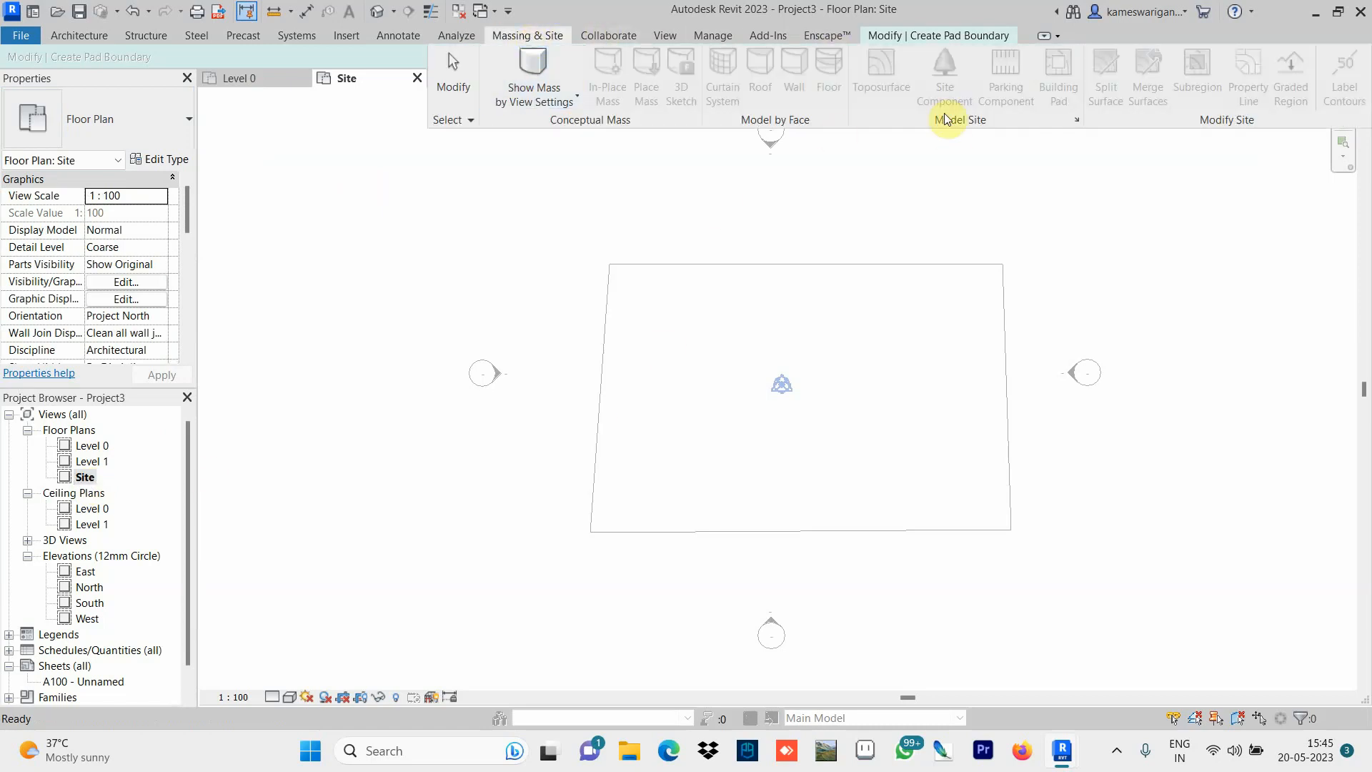
click(922, 36)
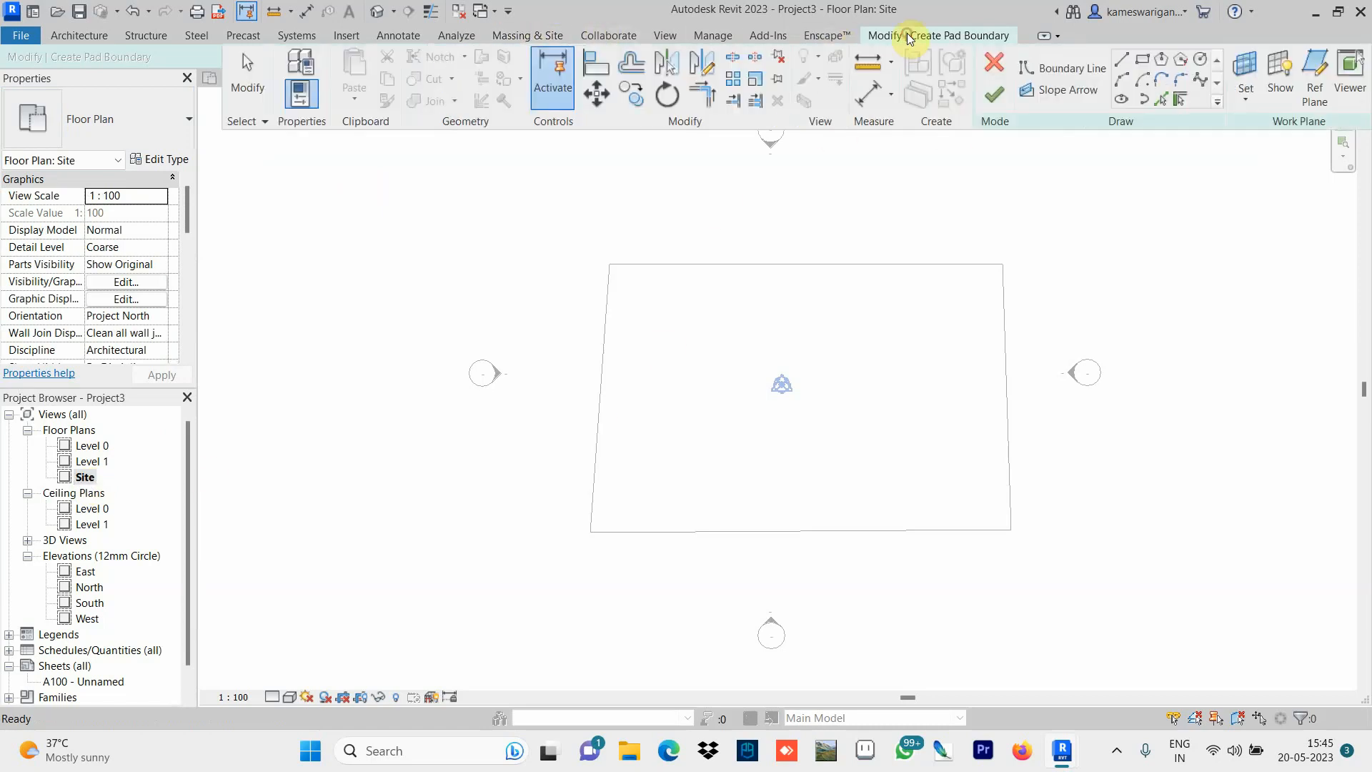
click(992, 100)
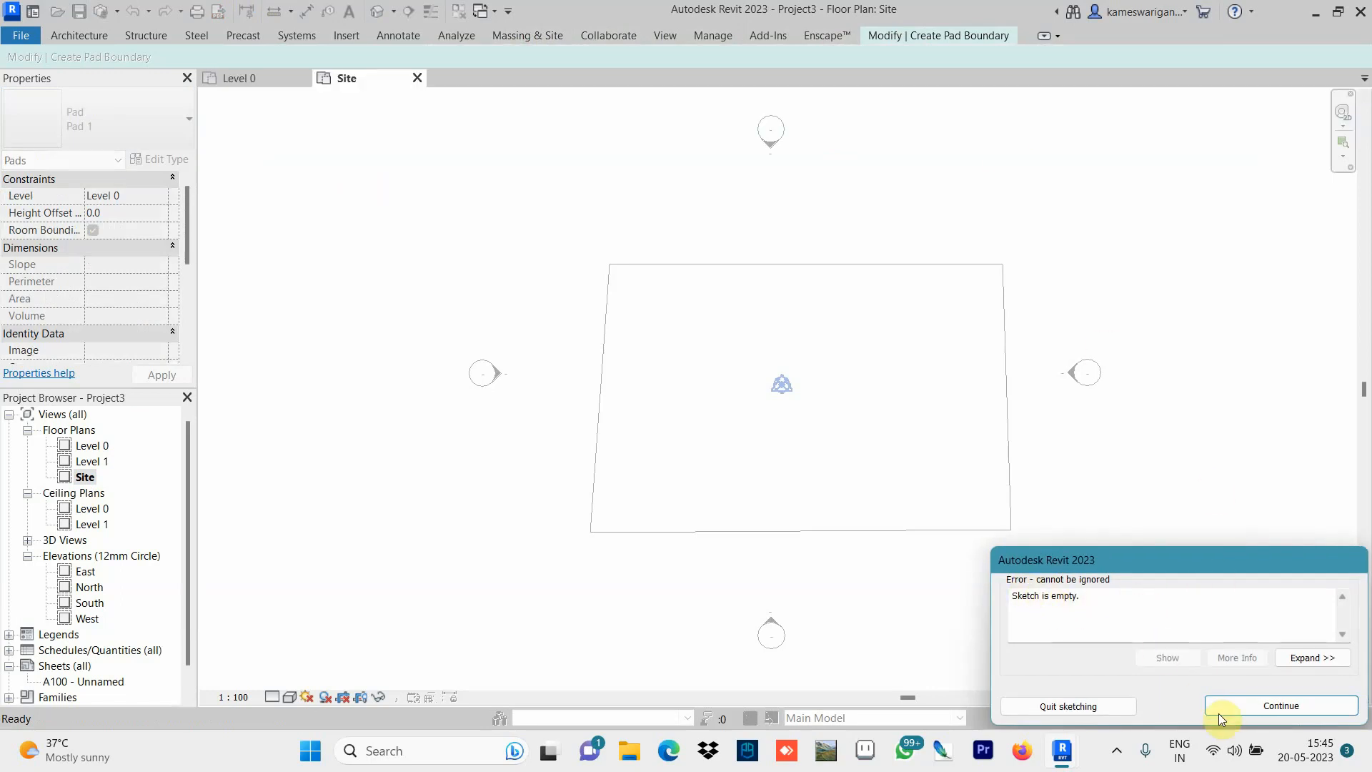
click(1104, 706)
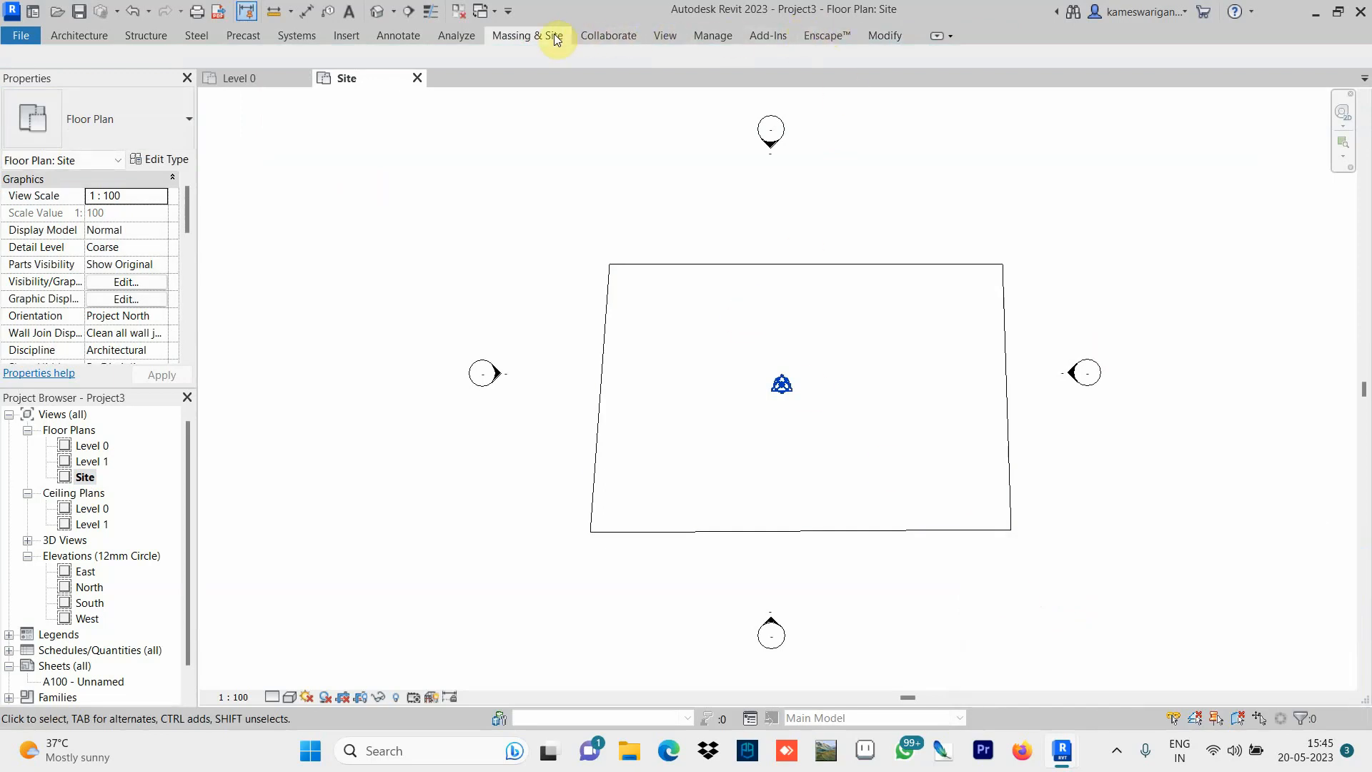
click(533, 36)
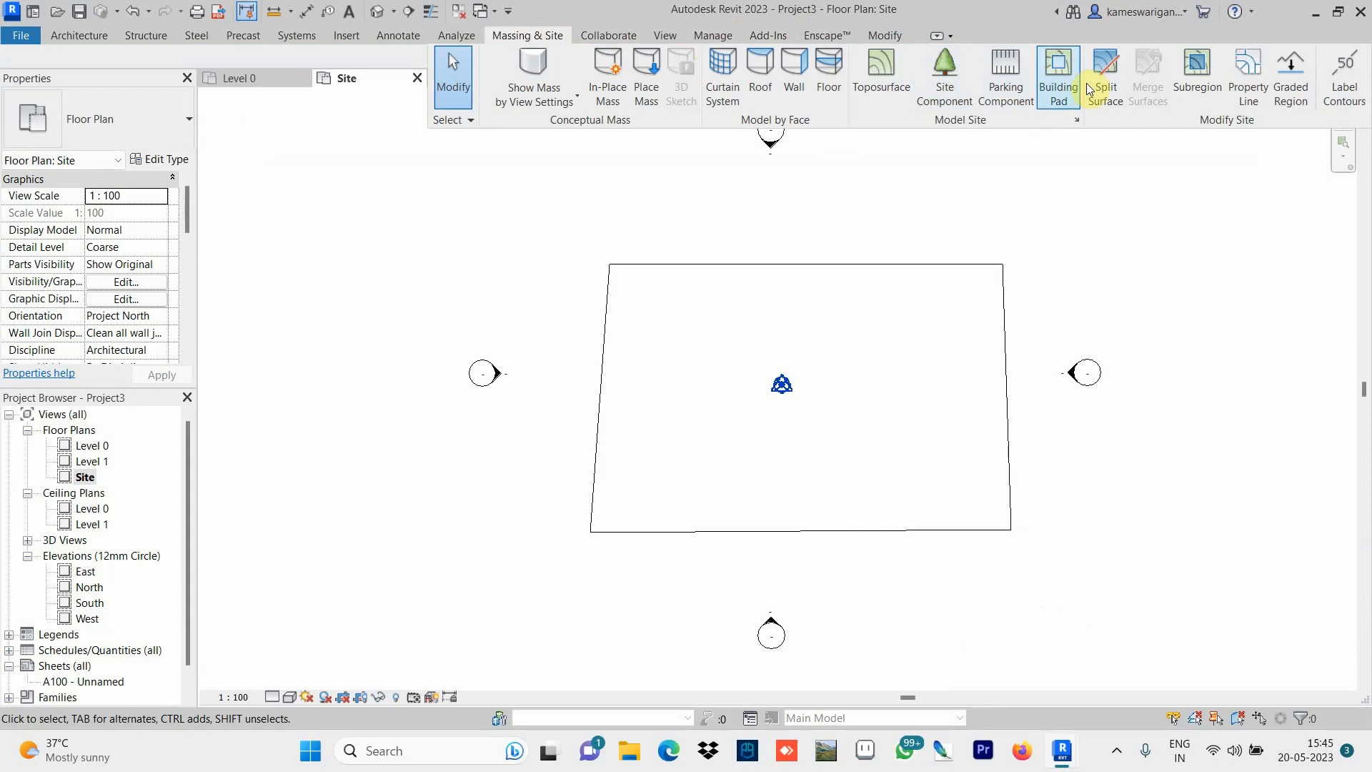
click(1059, 71)
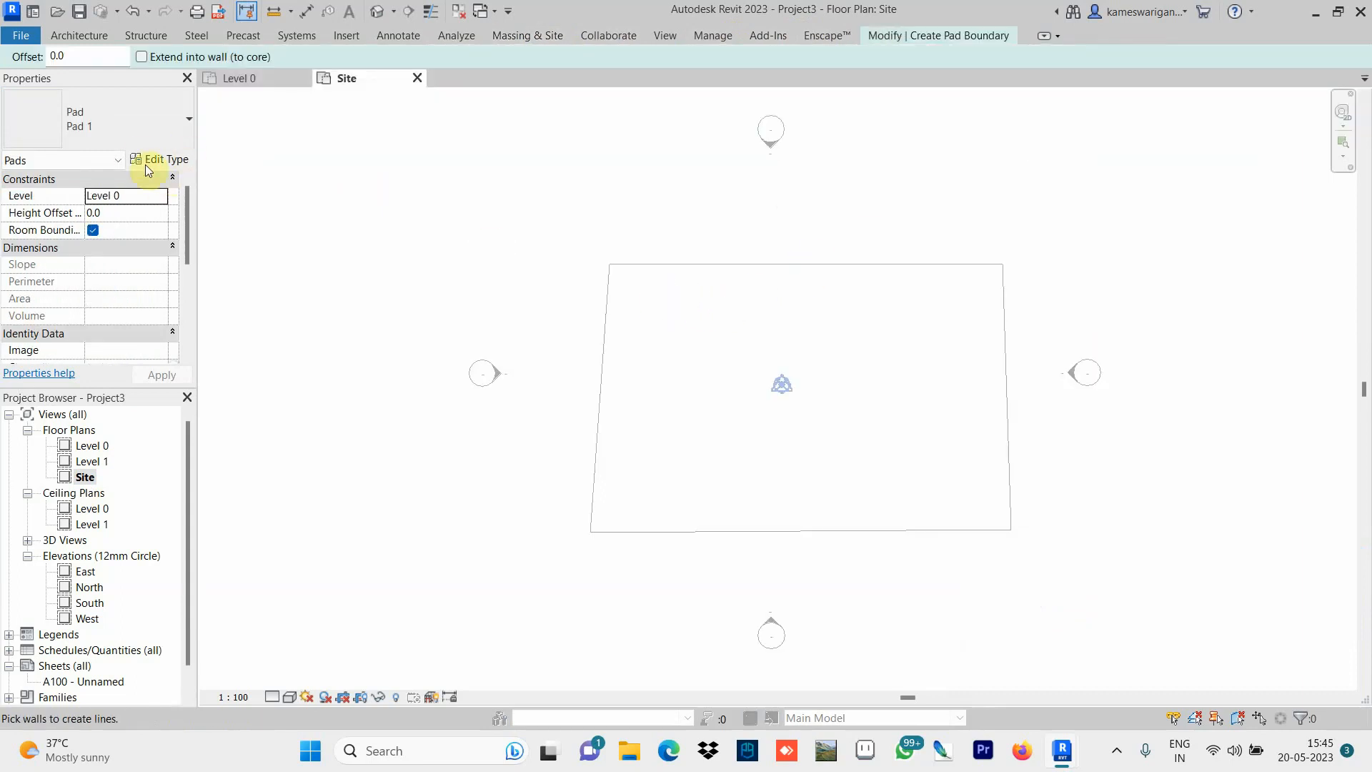
click(87, 125)
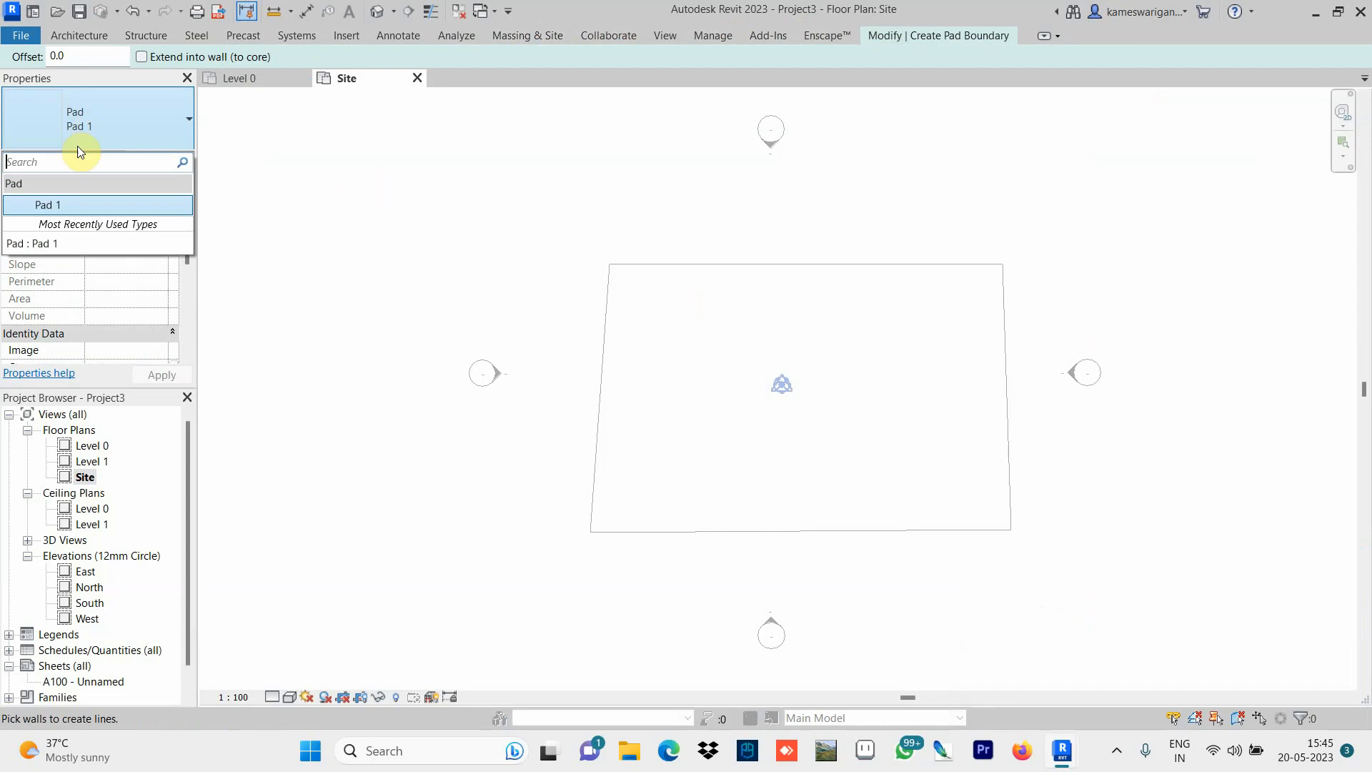
click(57, 205)
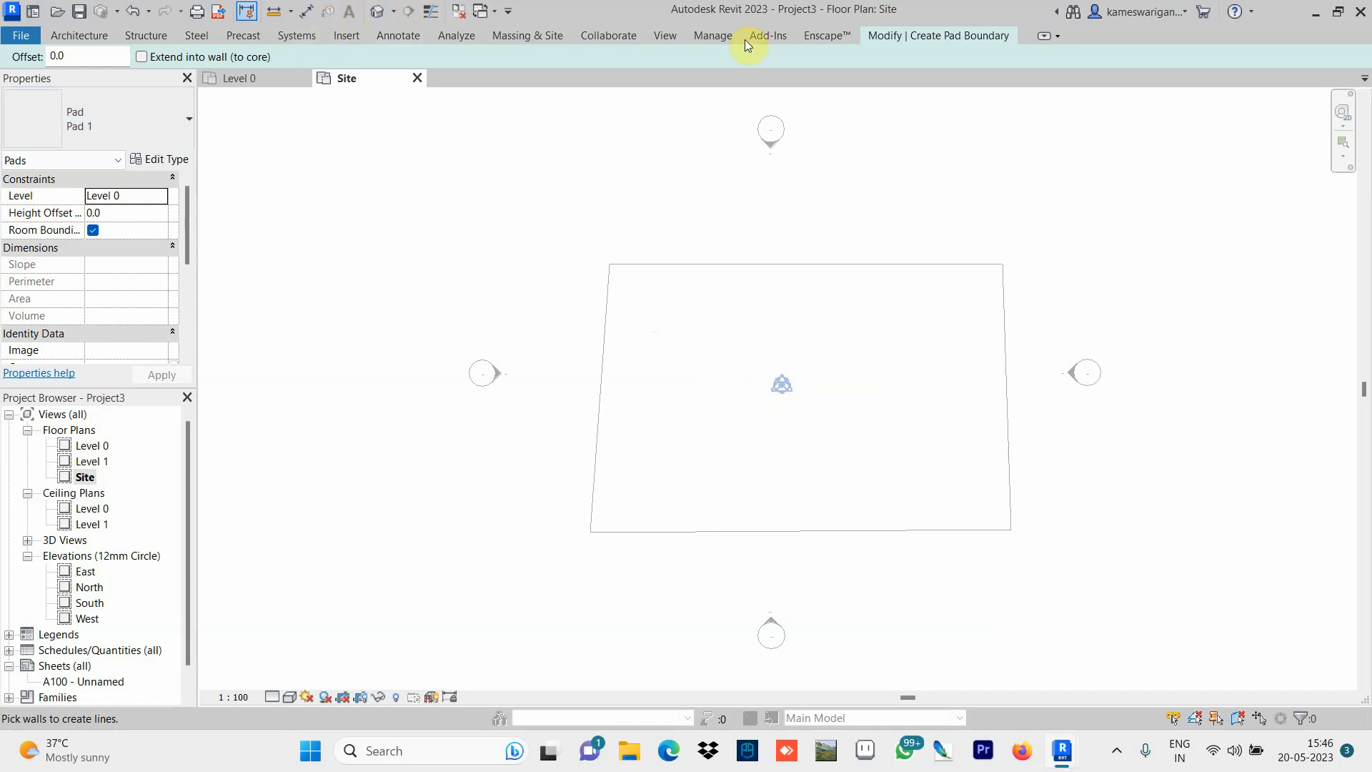
click(894, 33)
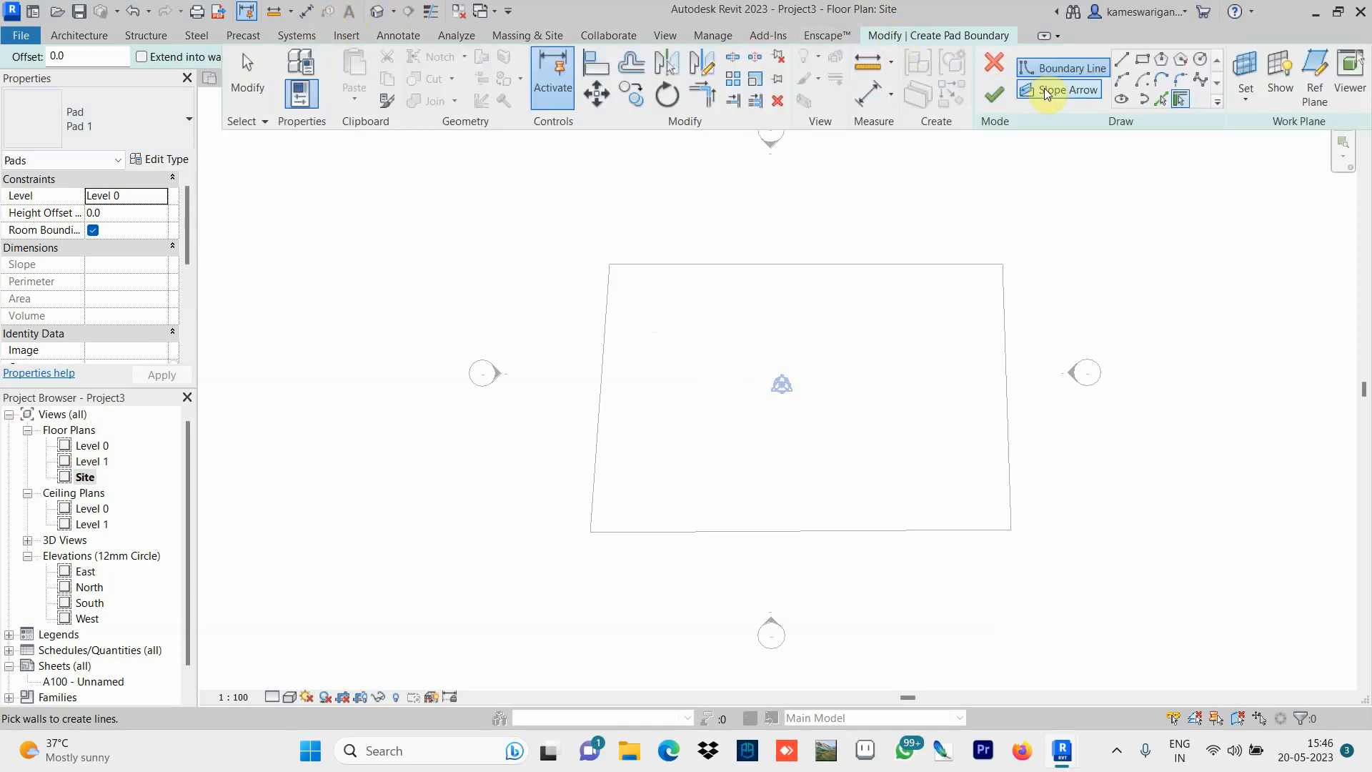
click(995, 97)
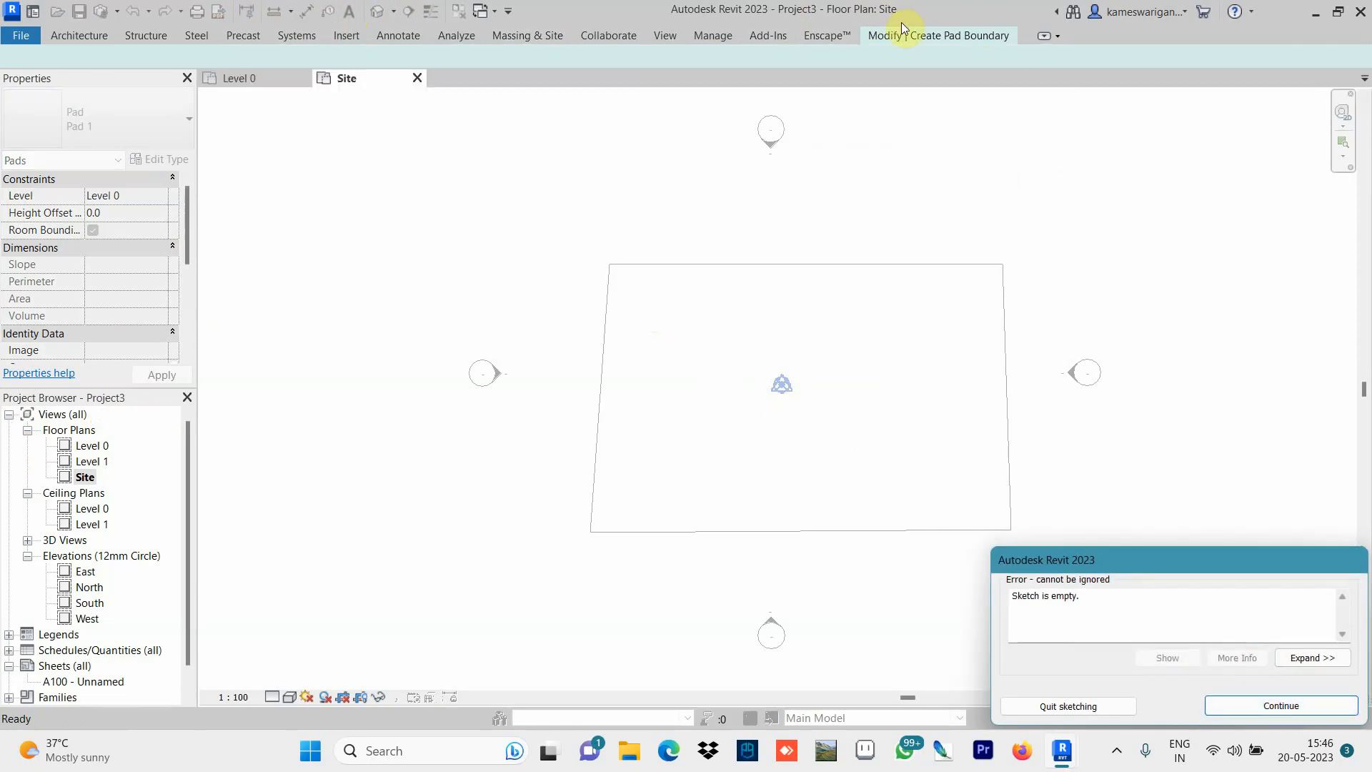
click(924, 35)
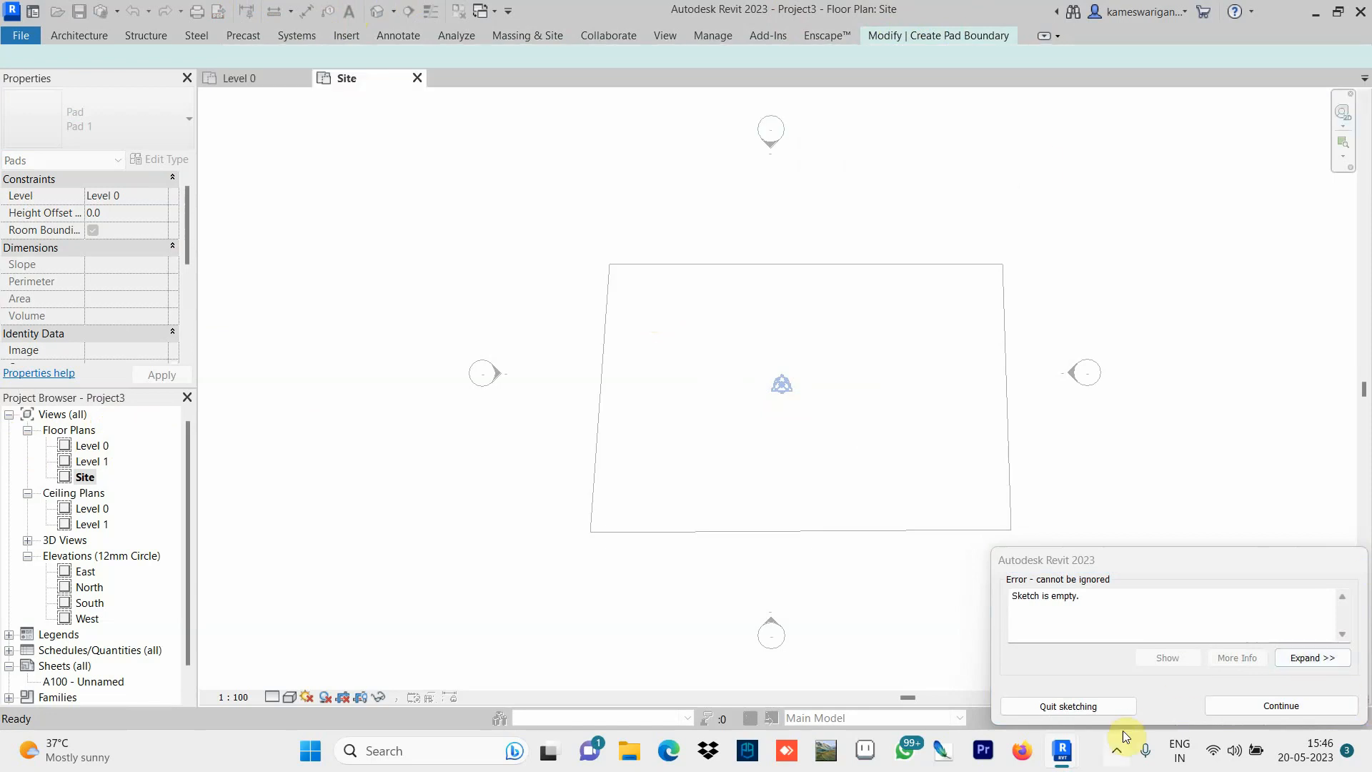
click(1111, 706)
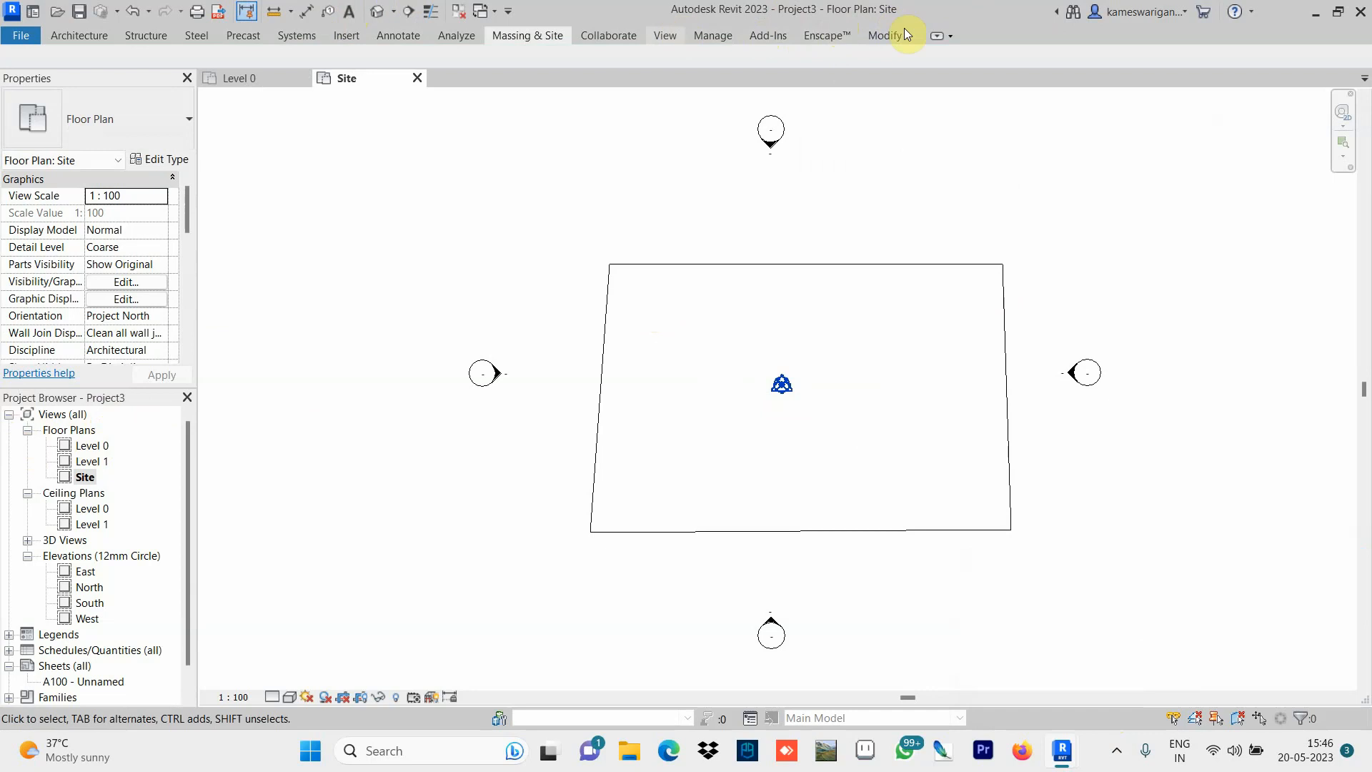
click(884, 37)
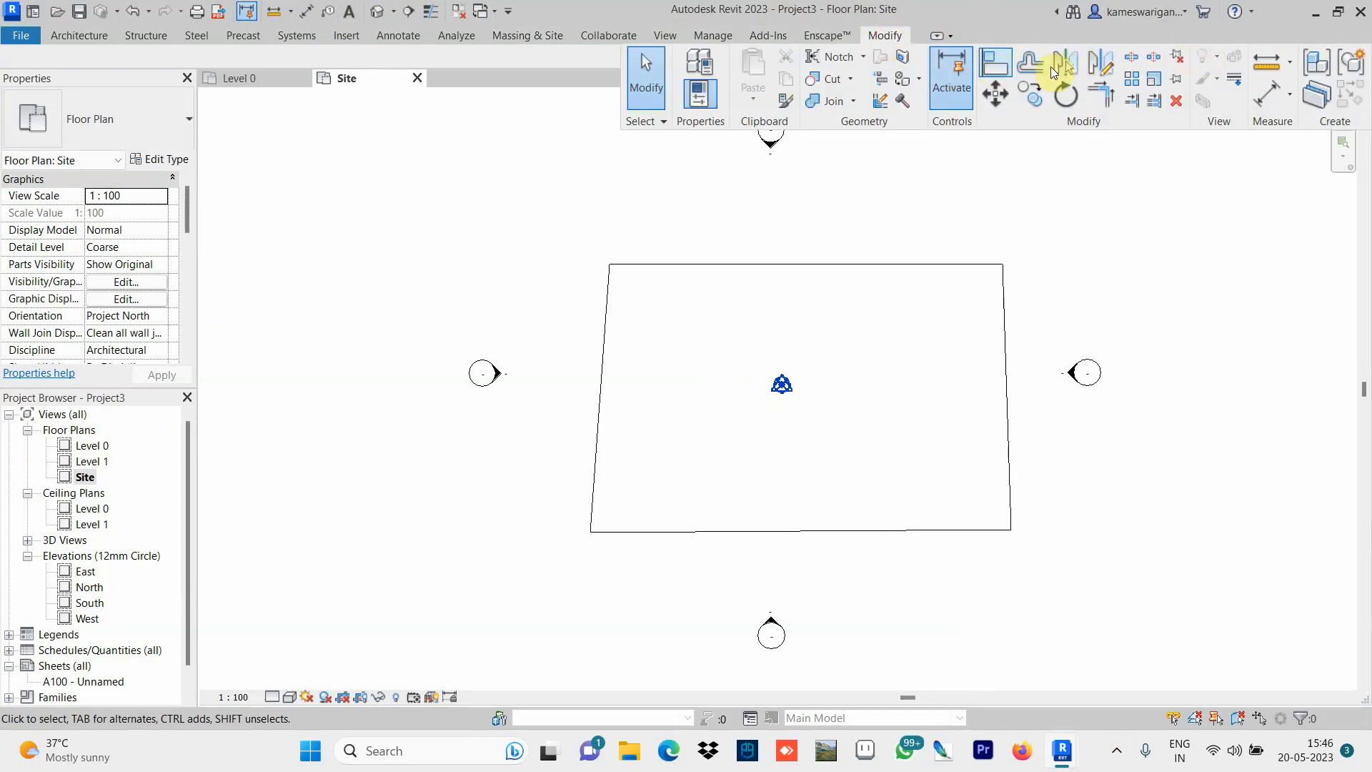
Start a building pad and sketch its boundary as a rectangle about 16800 by 7700 over the toposurface, leaving the drawing tool.
click(524, 36)
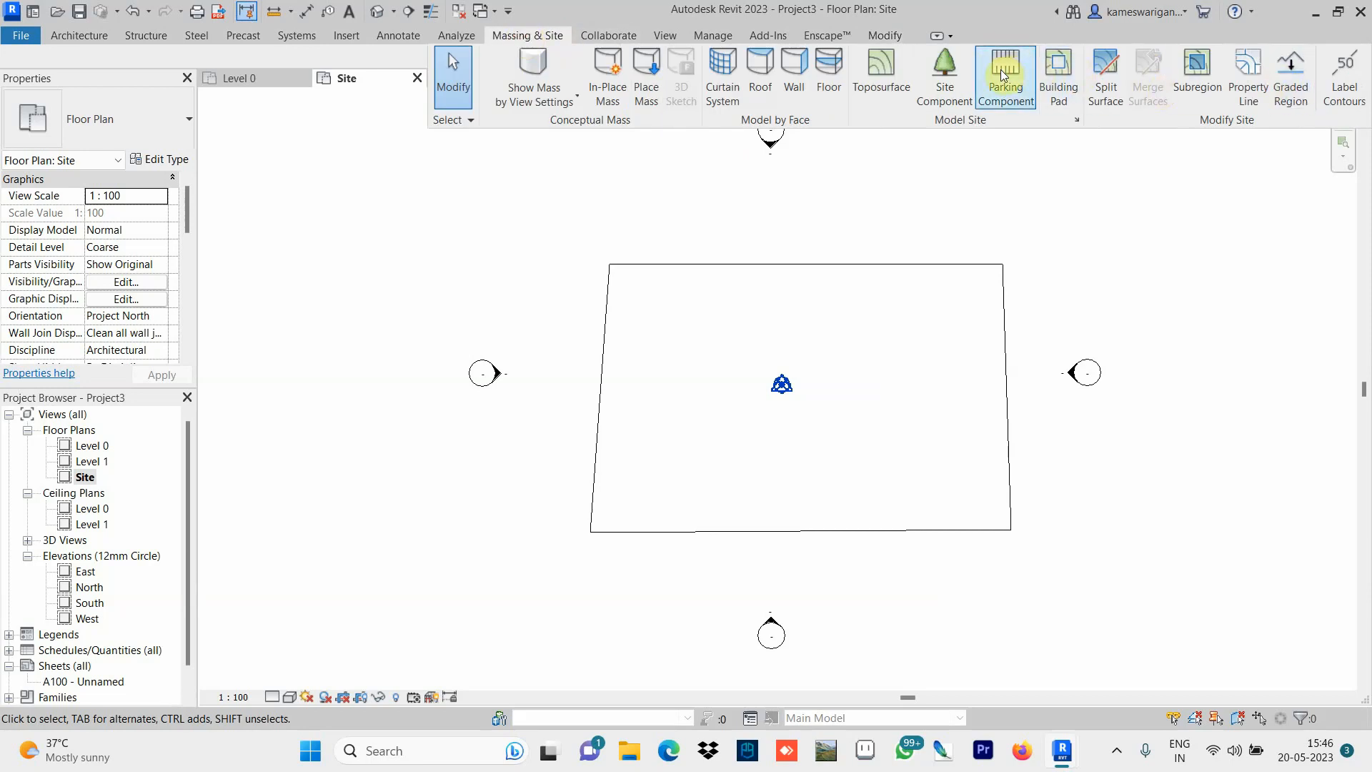
click(1060, 75)
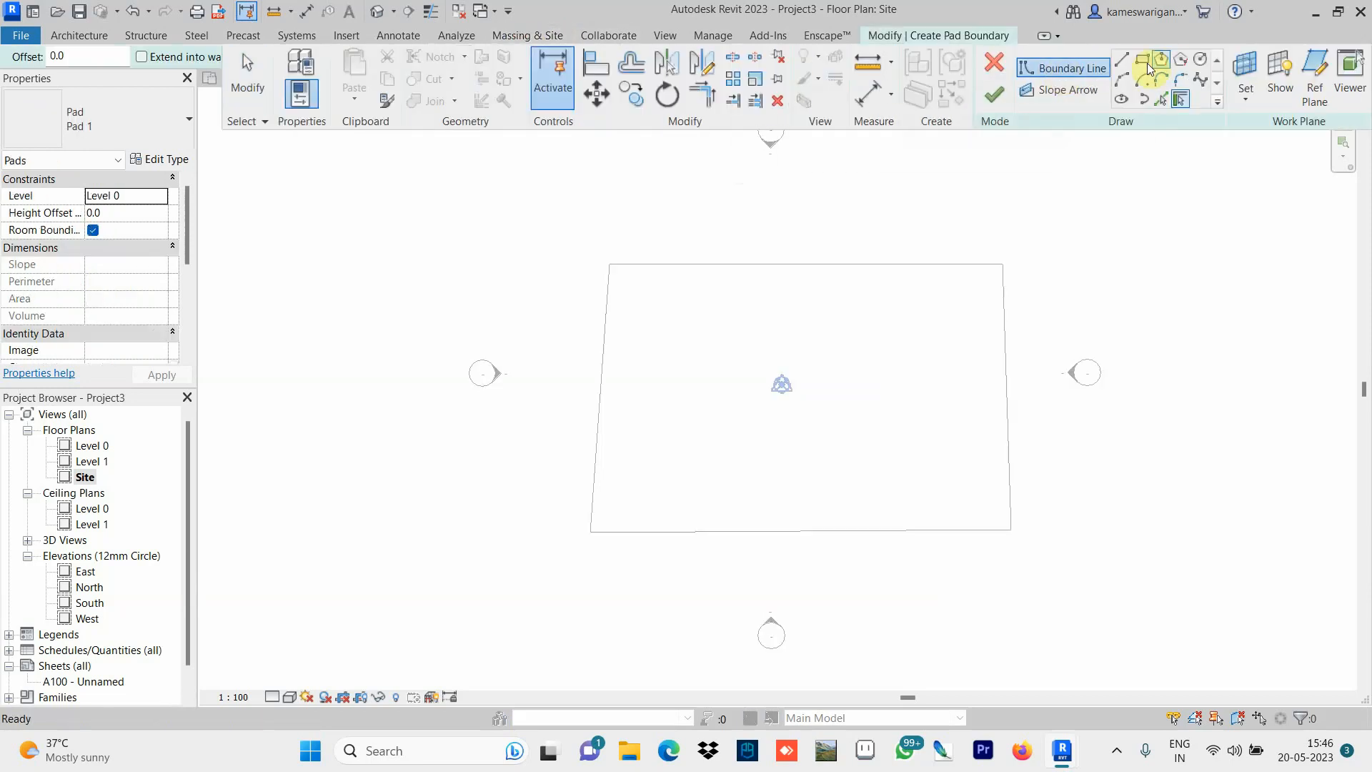
click(1143, 61)
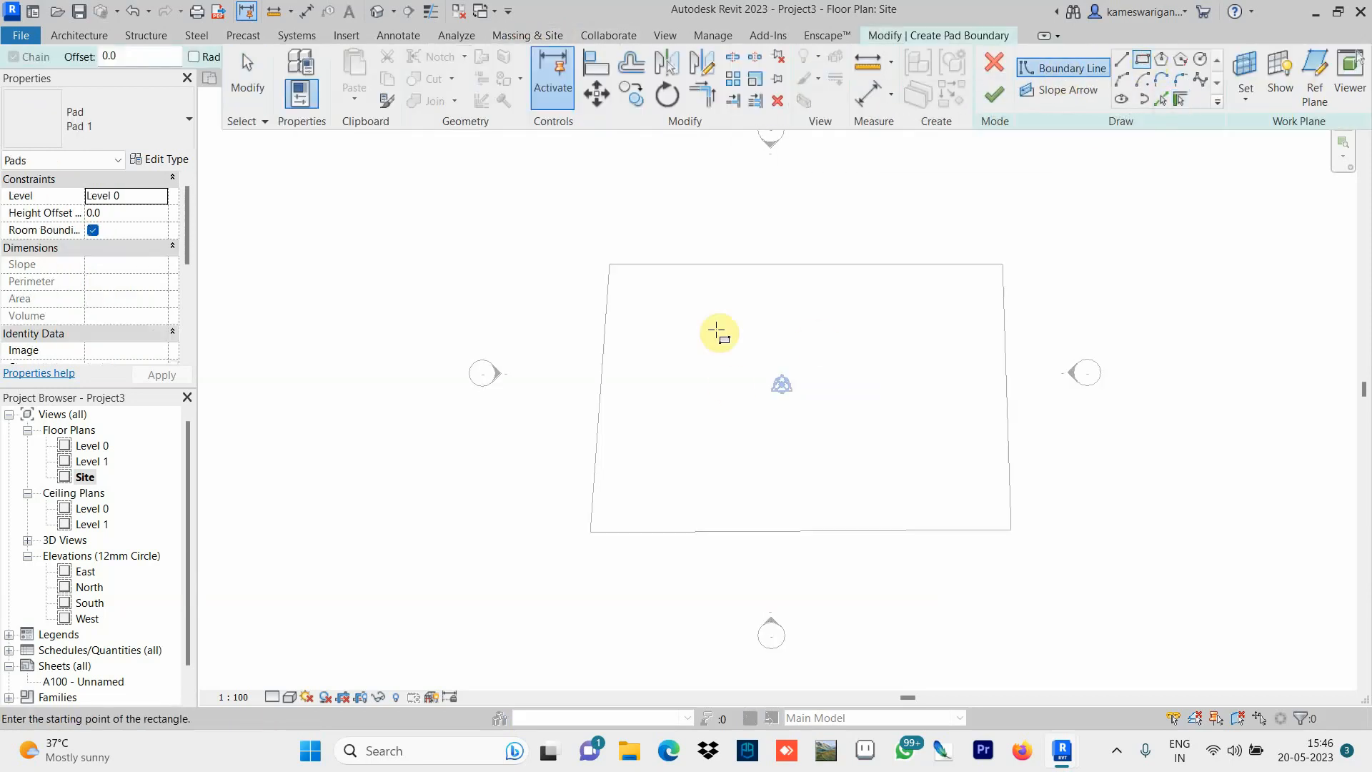
click(632, 302)
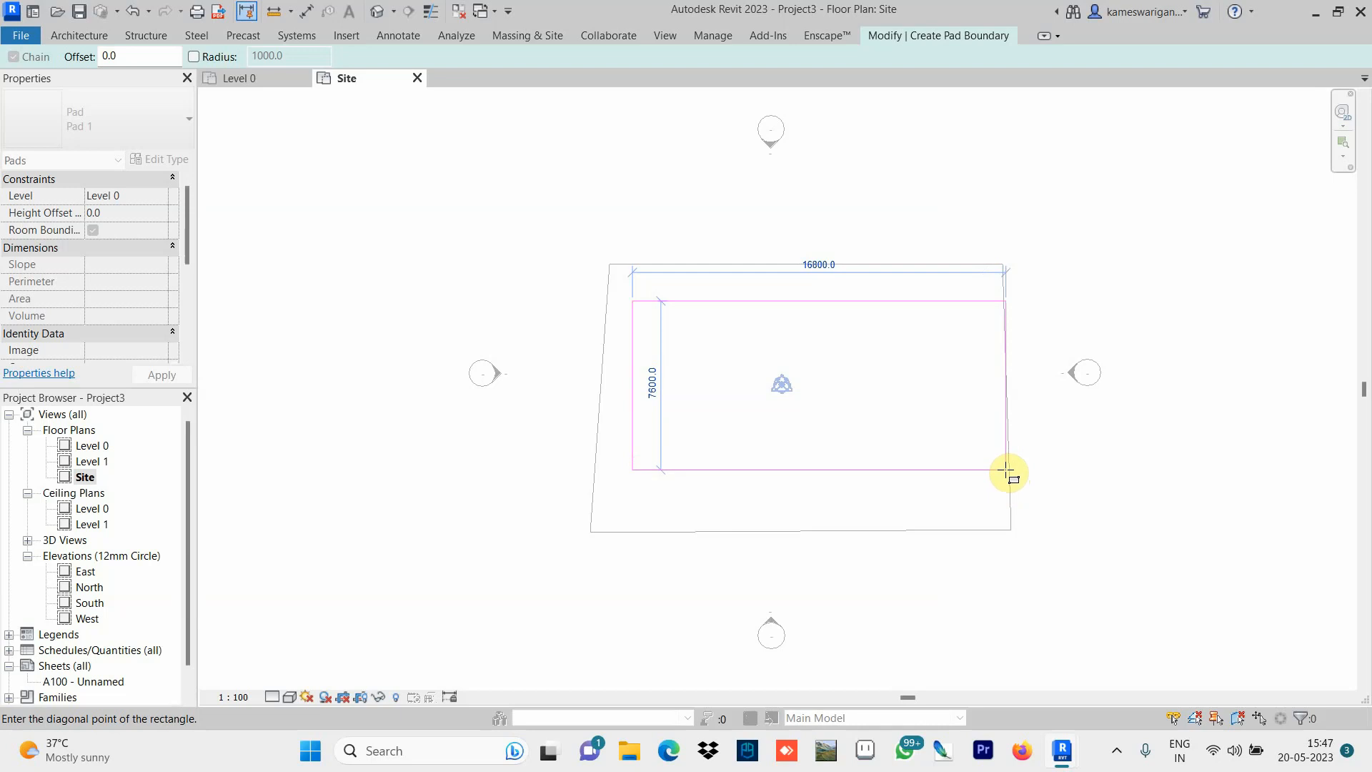
click(1007, 473)
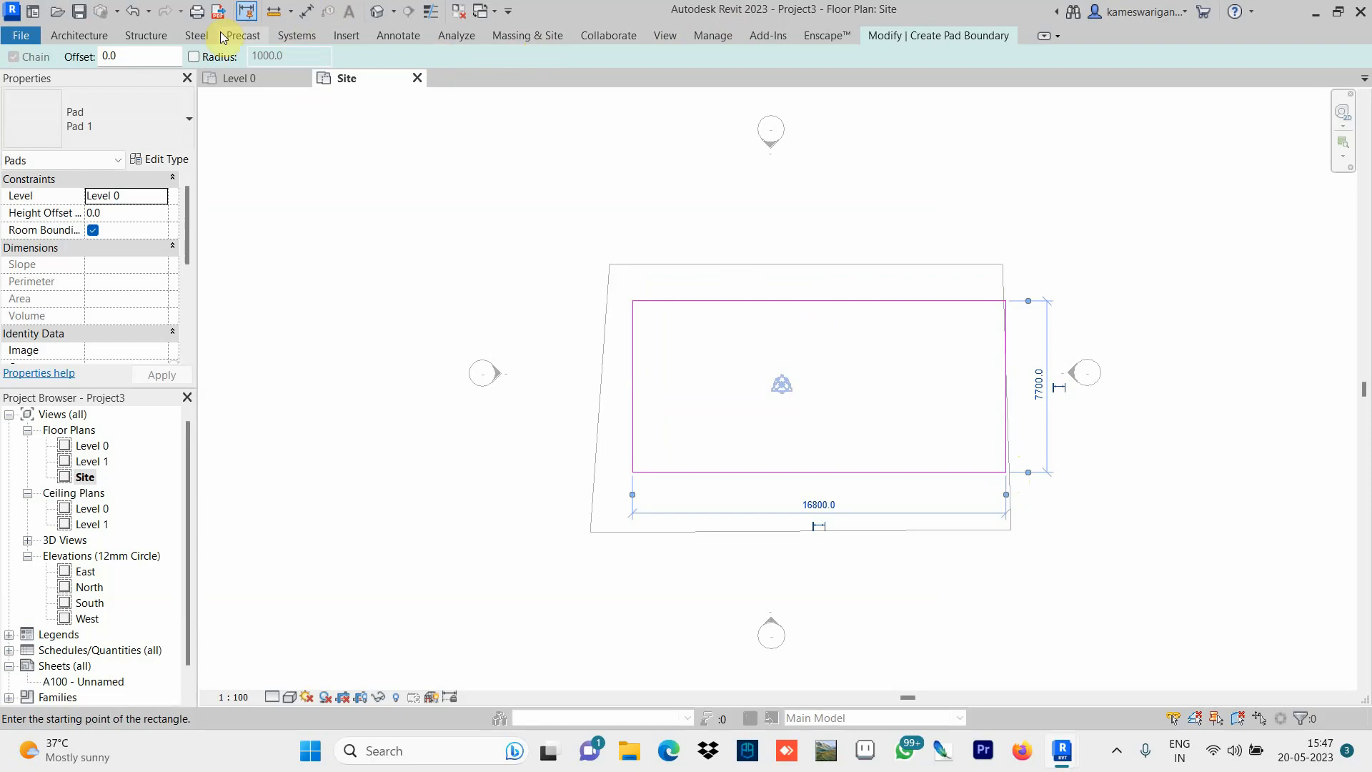
click(529, 36)
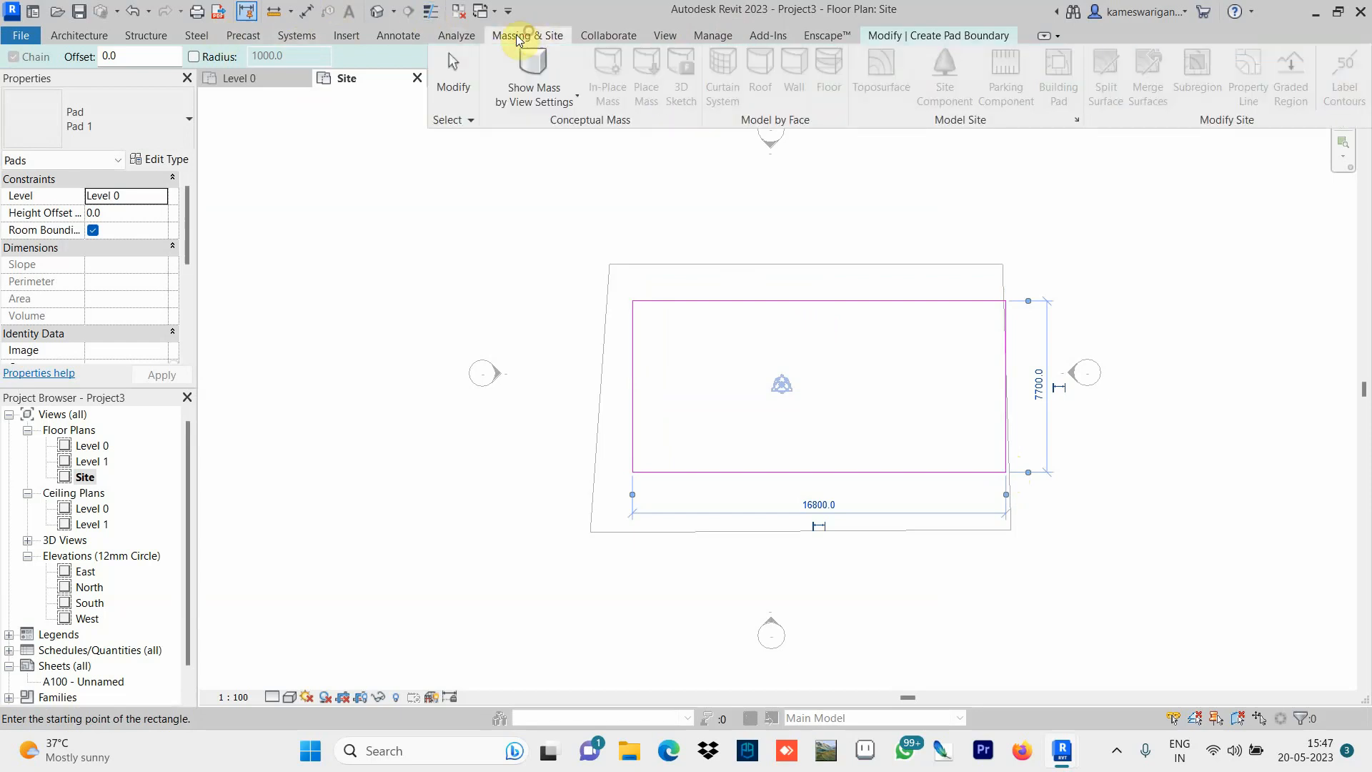
click(463, 82)
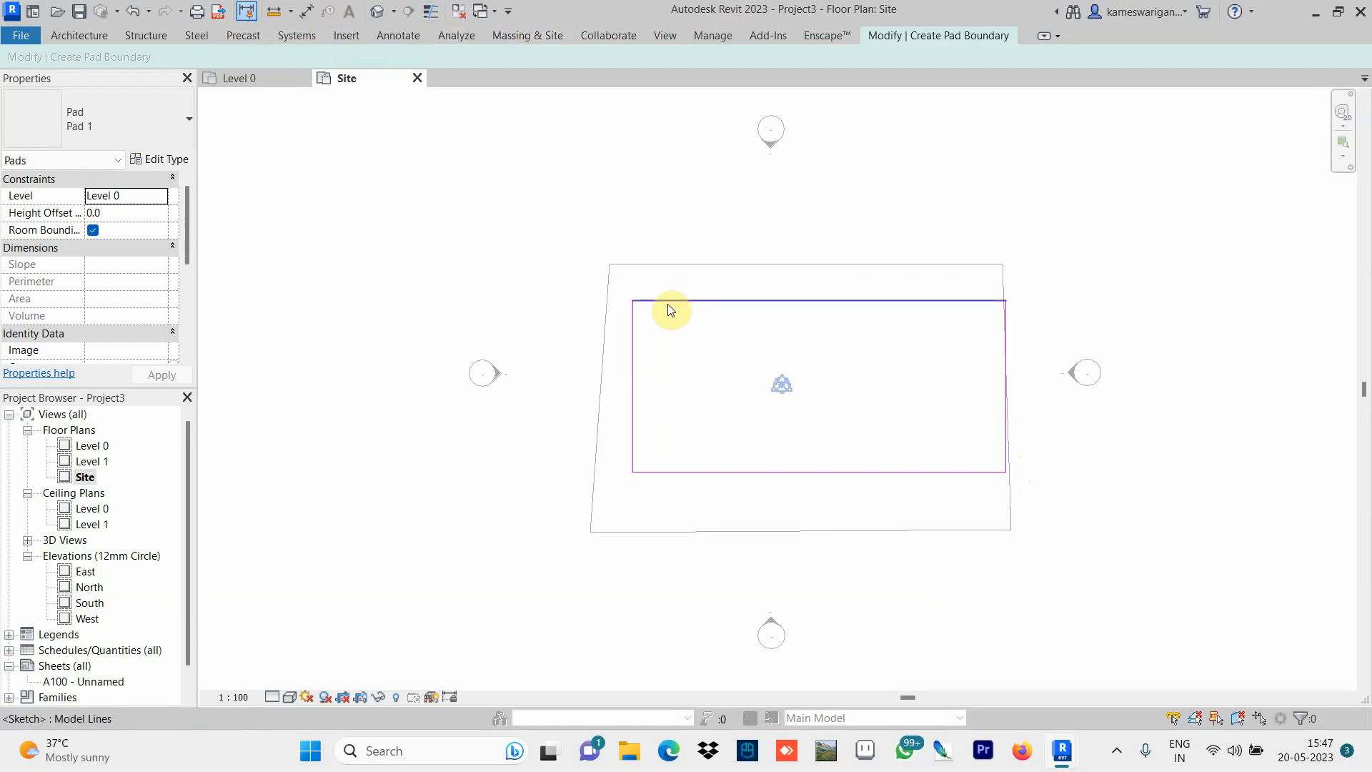
Shift the upper and both side edges of the pad boundary to fit inside the toposurface, making it about 16800 by 7600.
drag(671, 306, 629, 307)
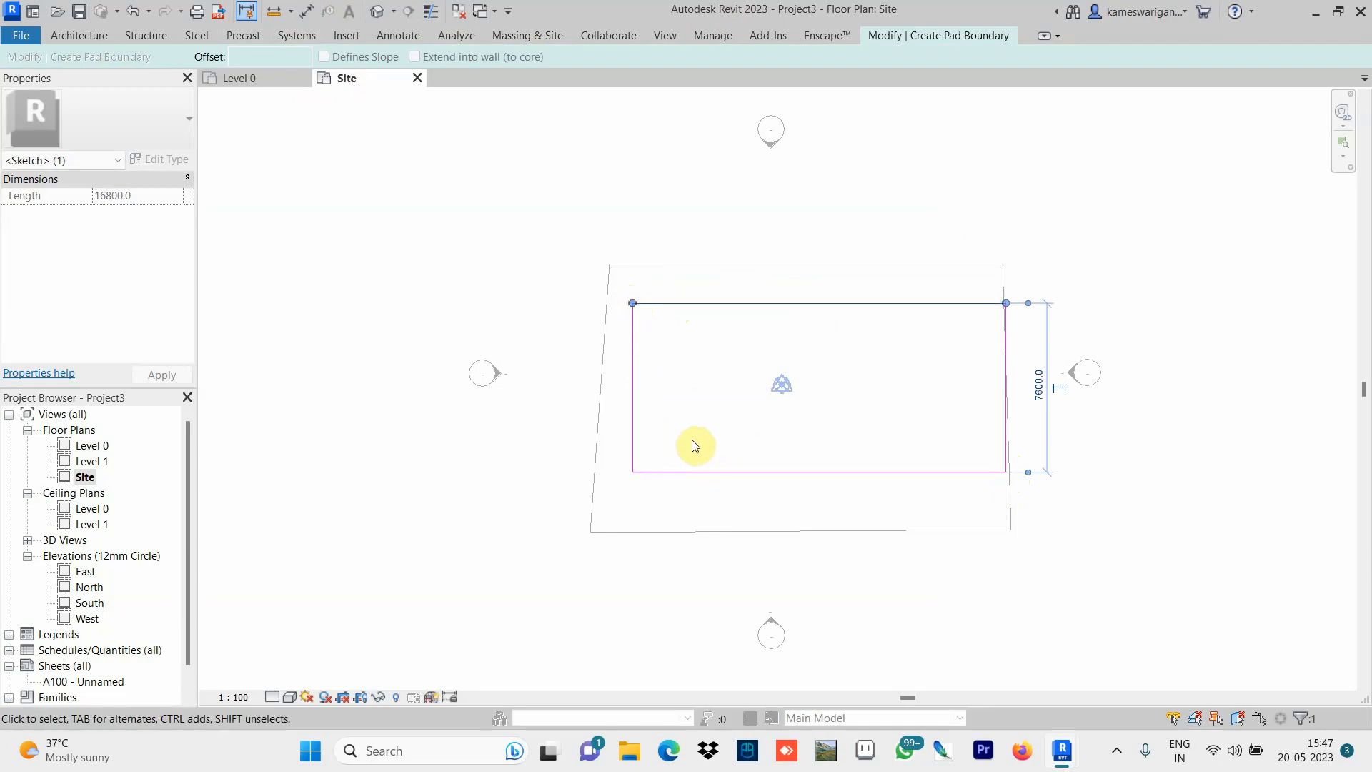
click(697, 434)
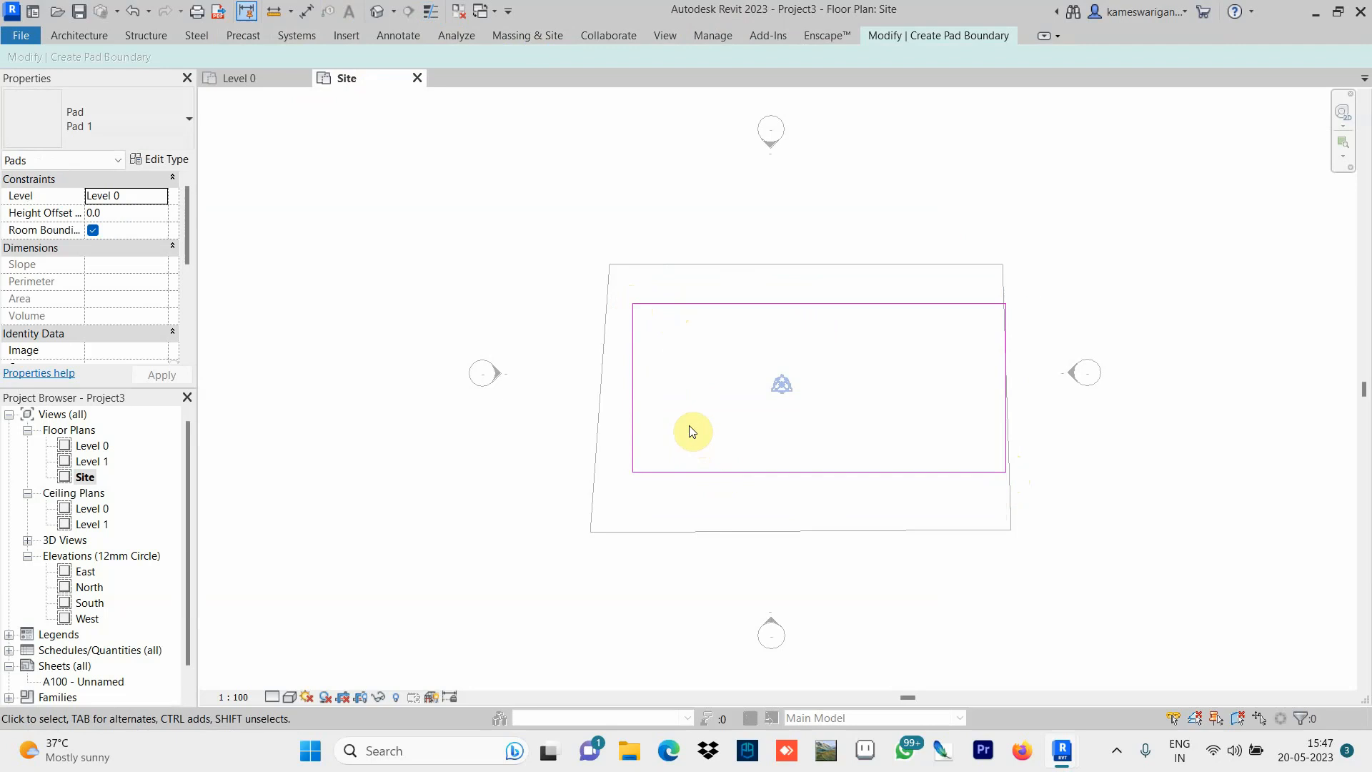
drag(688, 425, 633, 428)
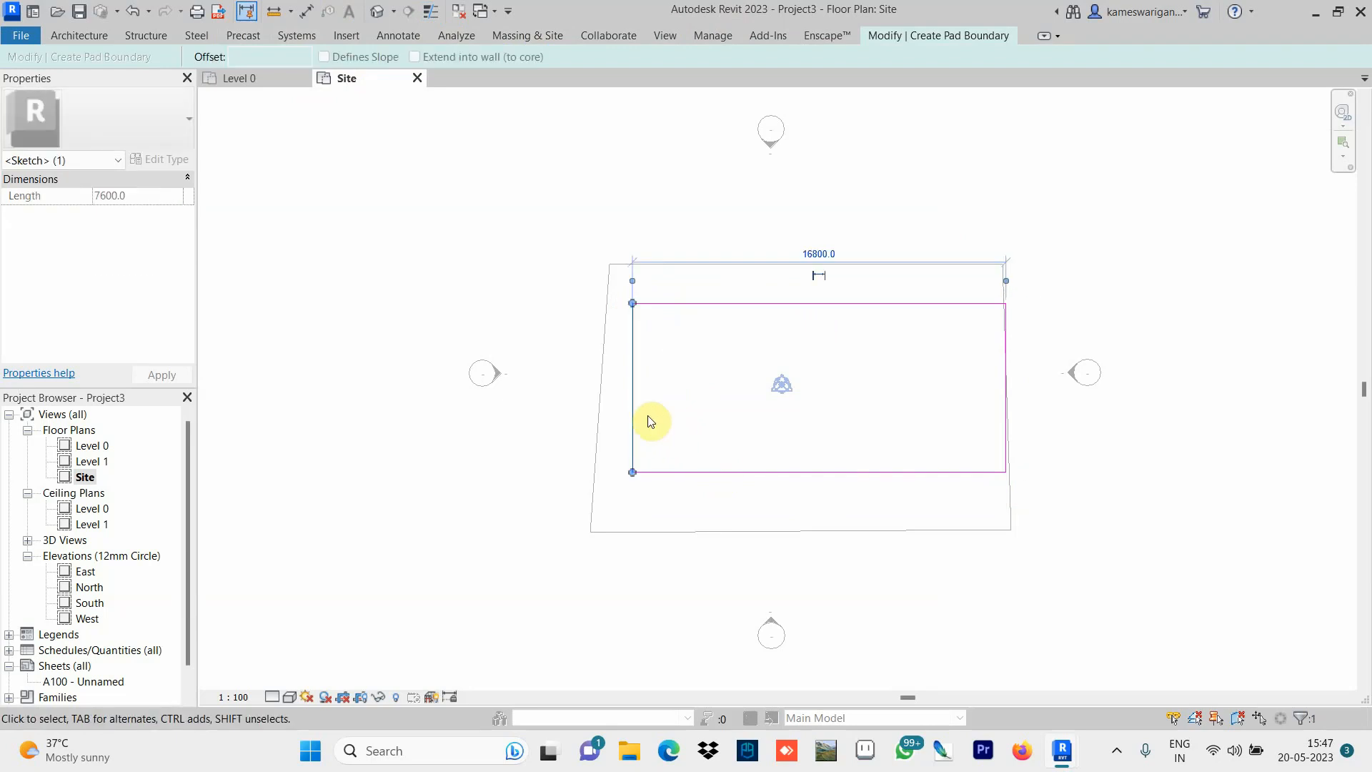
drag(633, 413, 617, 411)
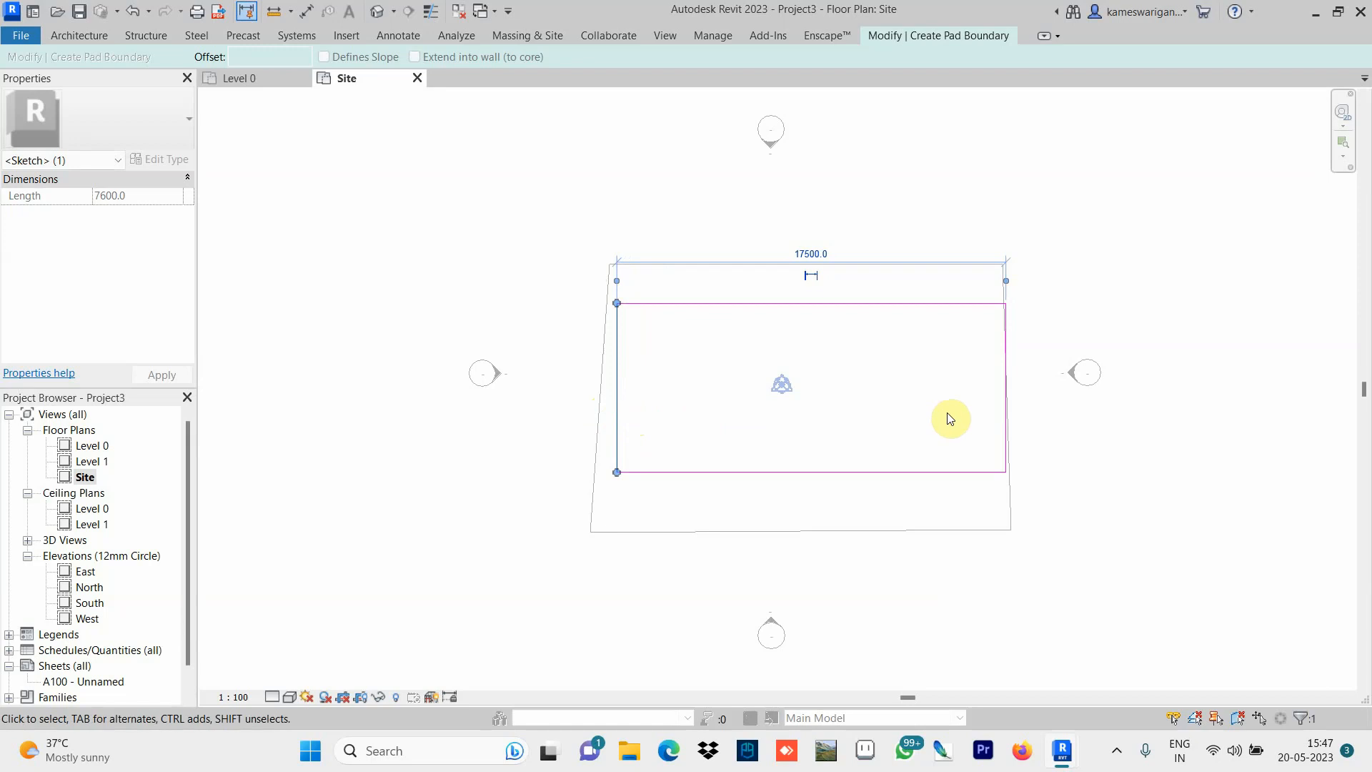
click(1005, 457)
drag(1005, 452, 961, 452)
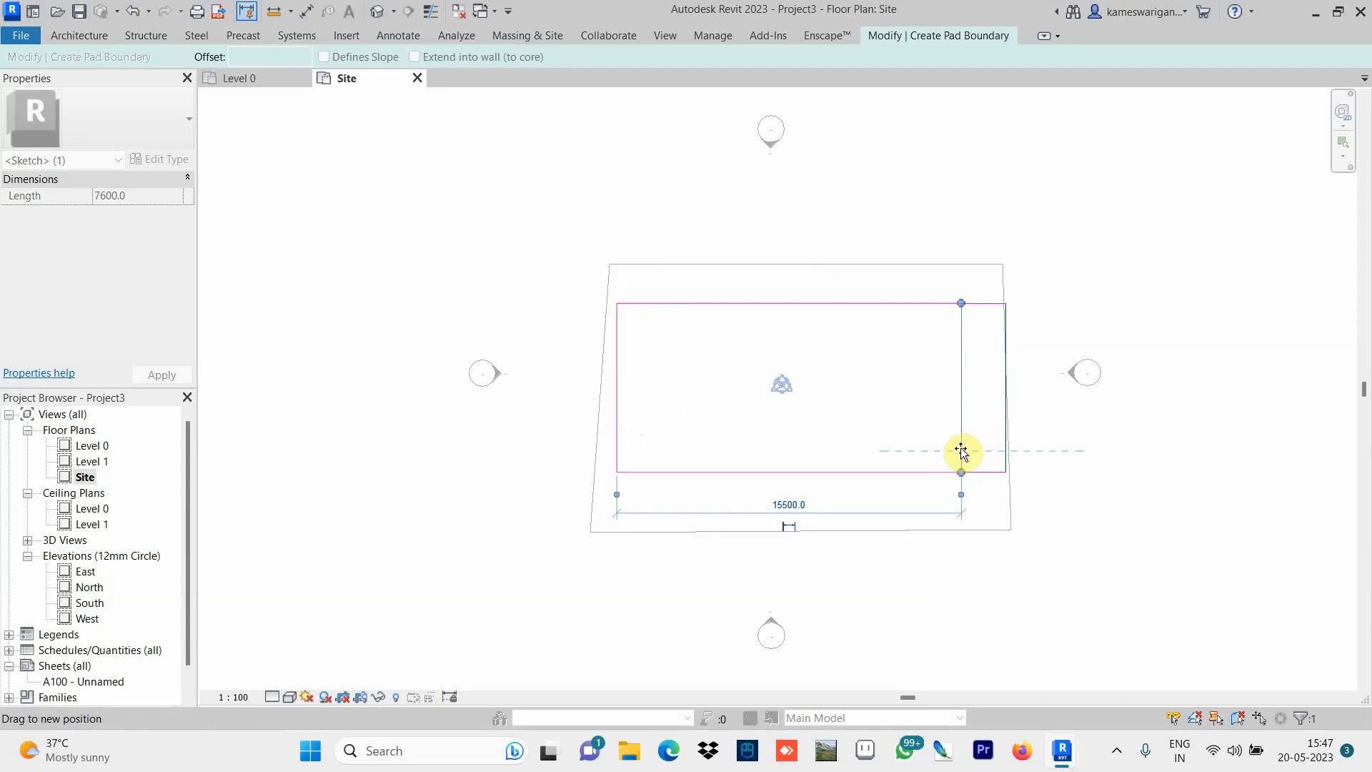
drag(962, 451, 989, 448)
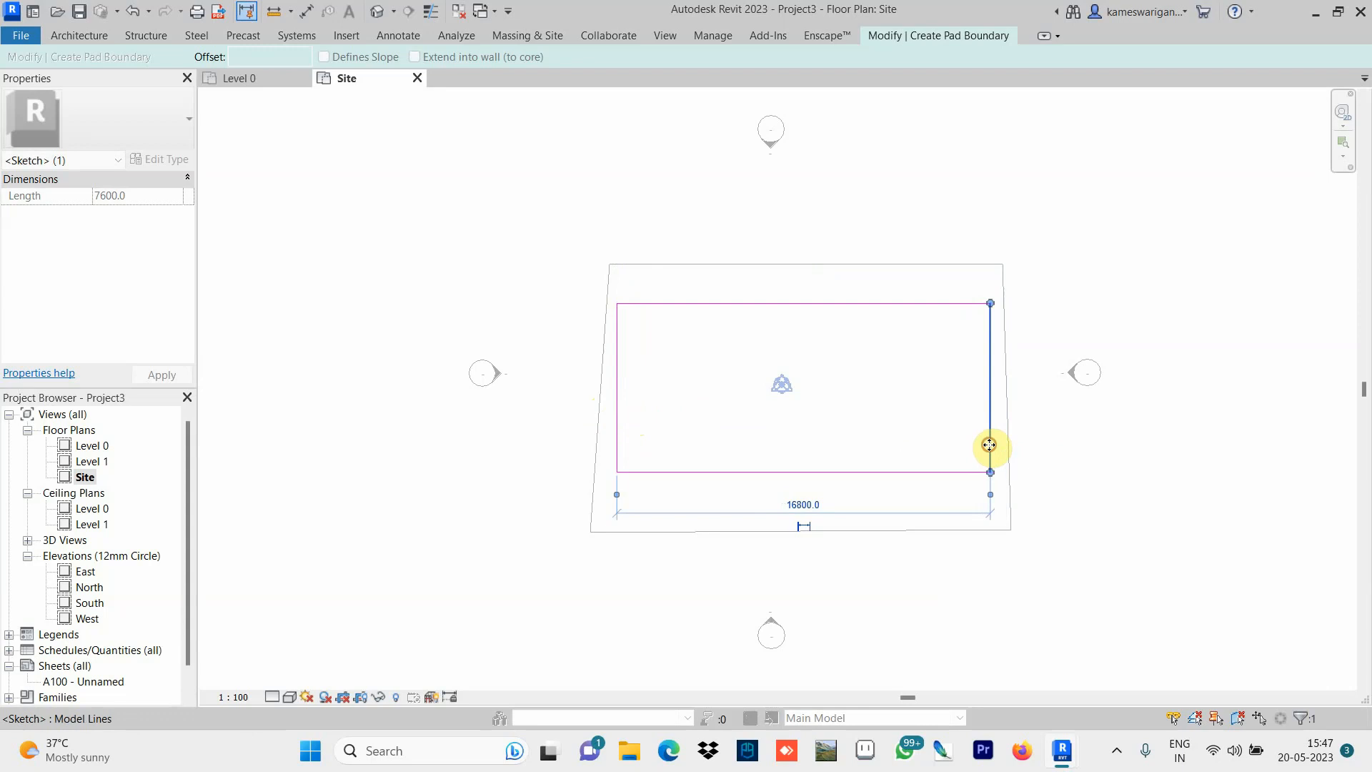
click(920, 304)
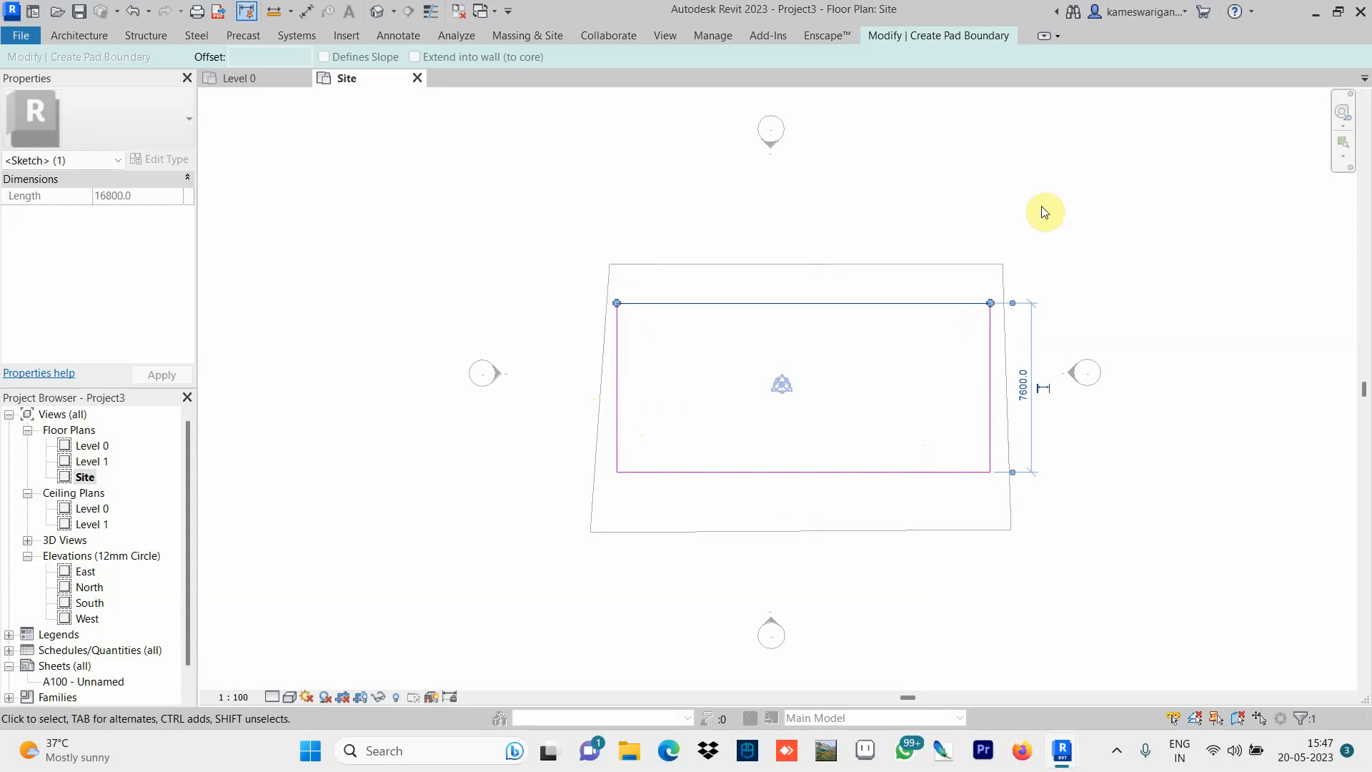
click(1121, 164)
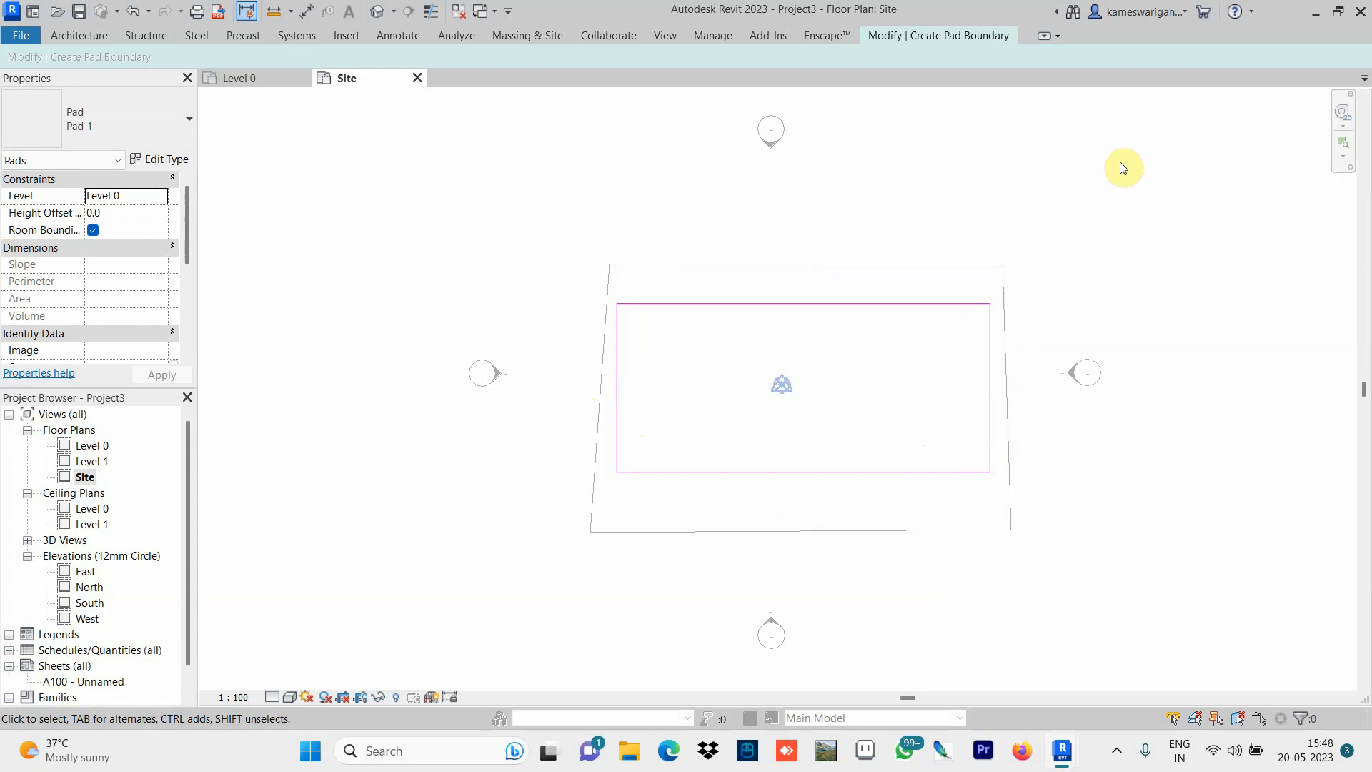
Save Project3 with the pad boundary sketch still open and switch to the default 3D view.
click(78, 12)
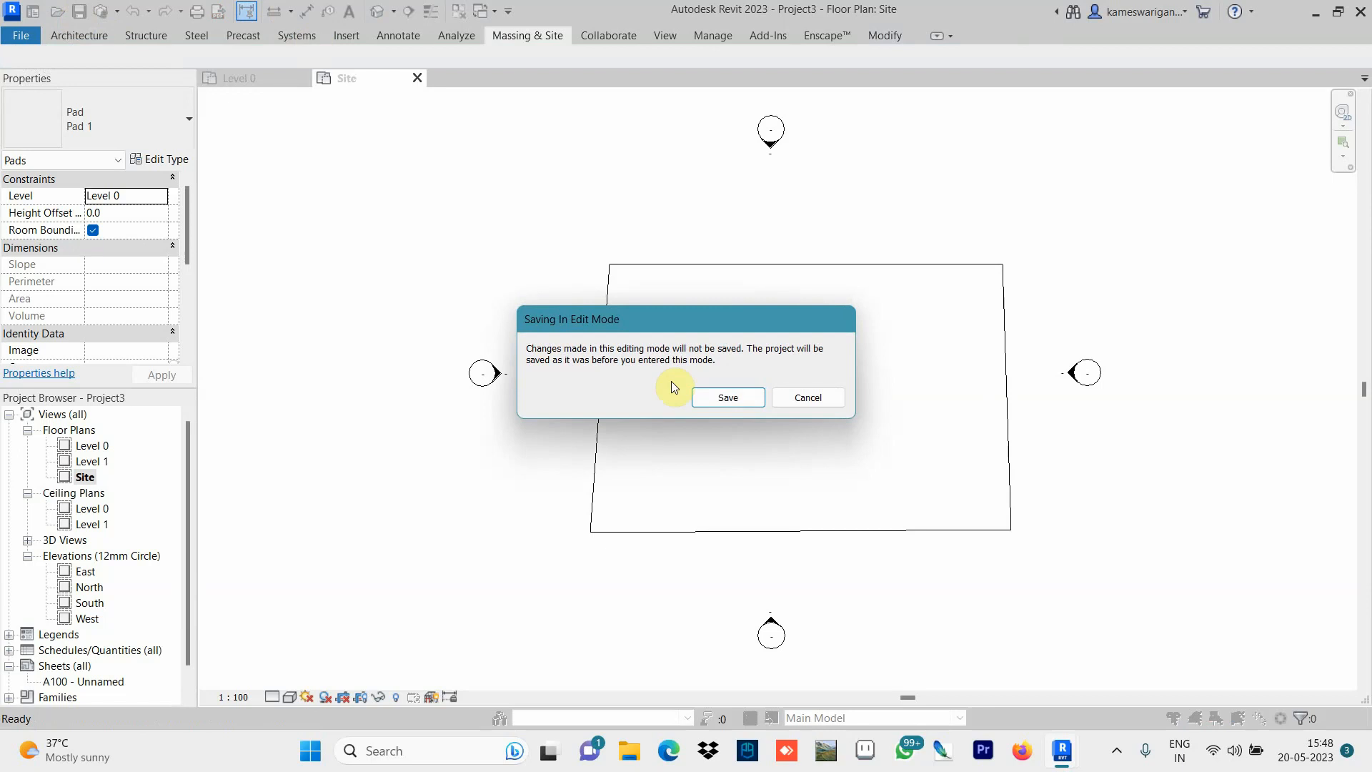
click(719, 399)
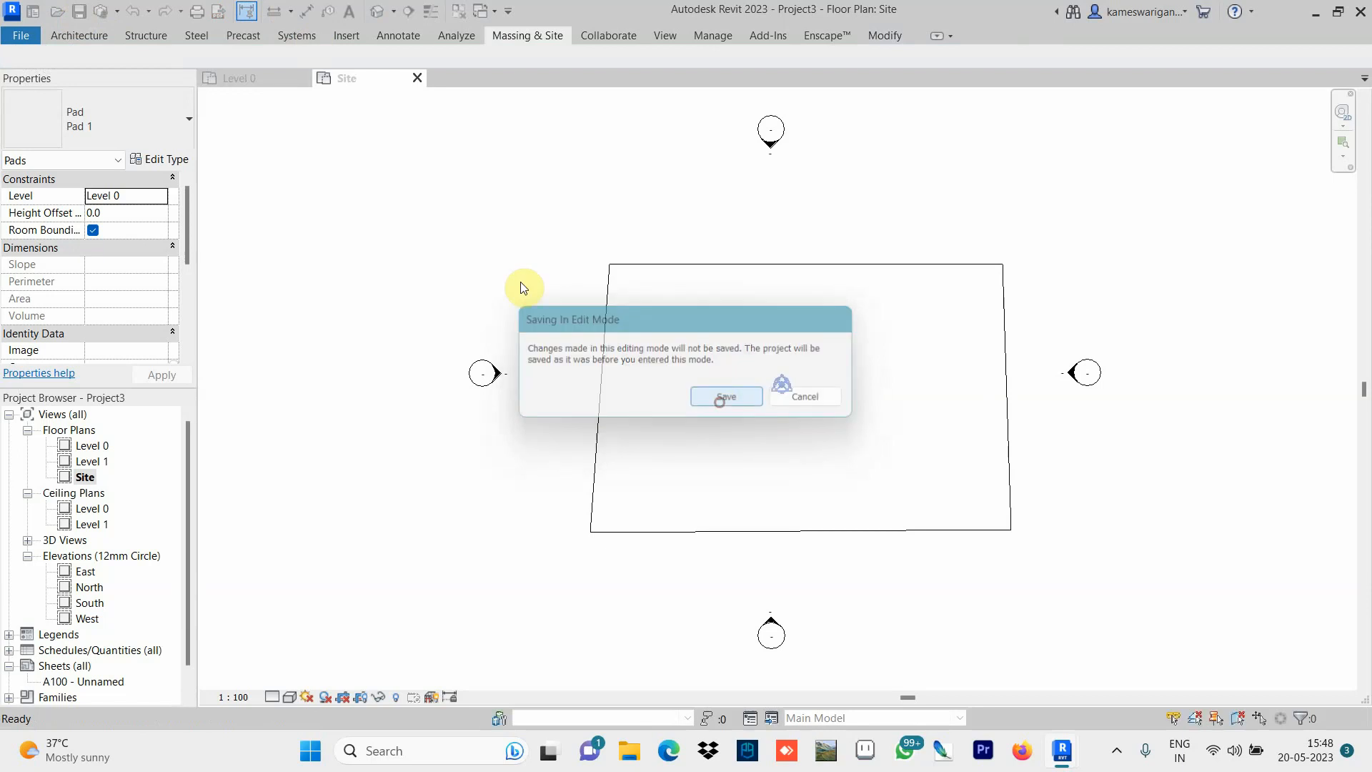
click(376, 13)
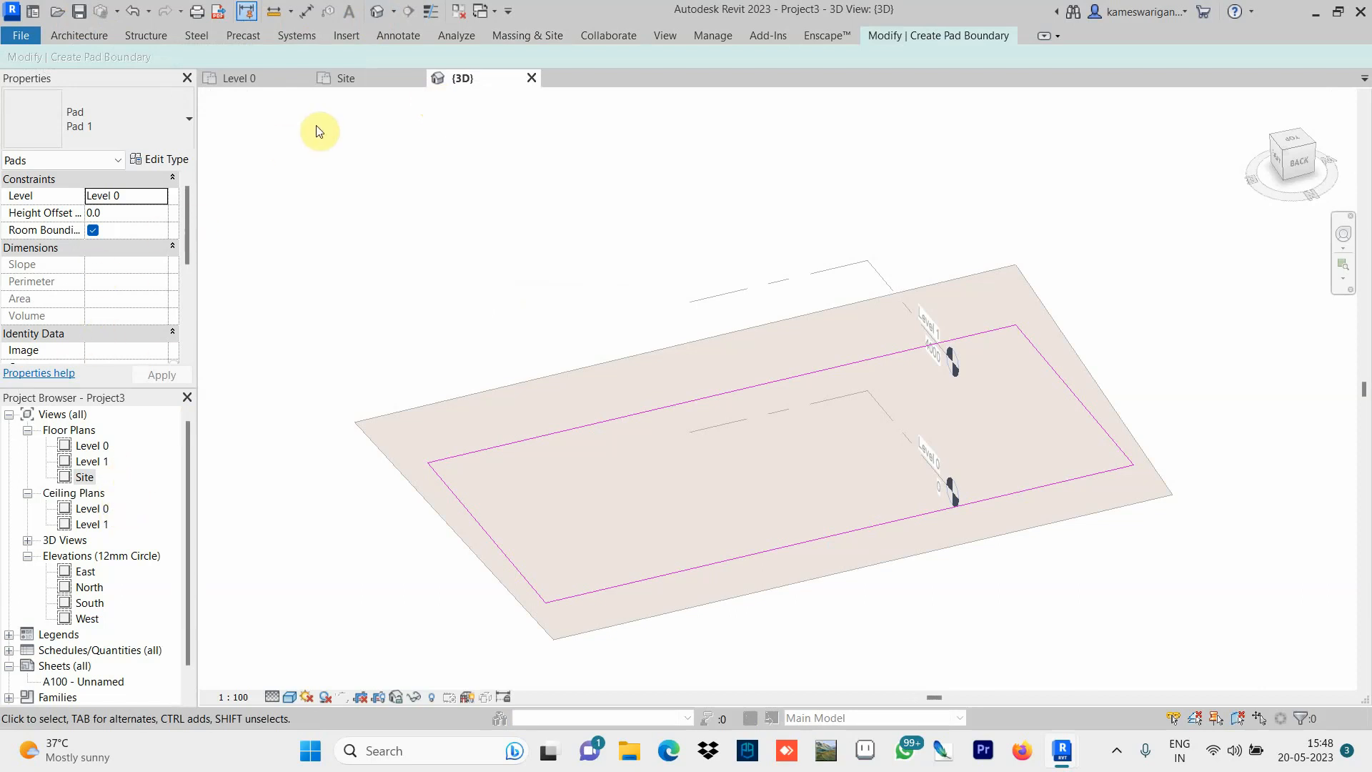
View the pad boundary in the Level 0 floor plan and the South elevation.
click(71, 36)
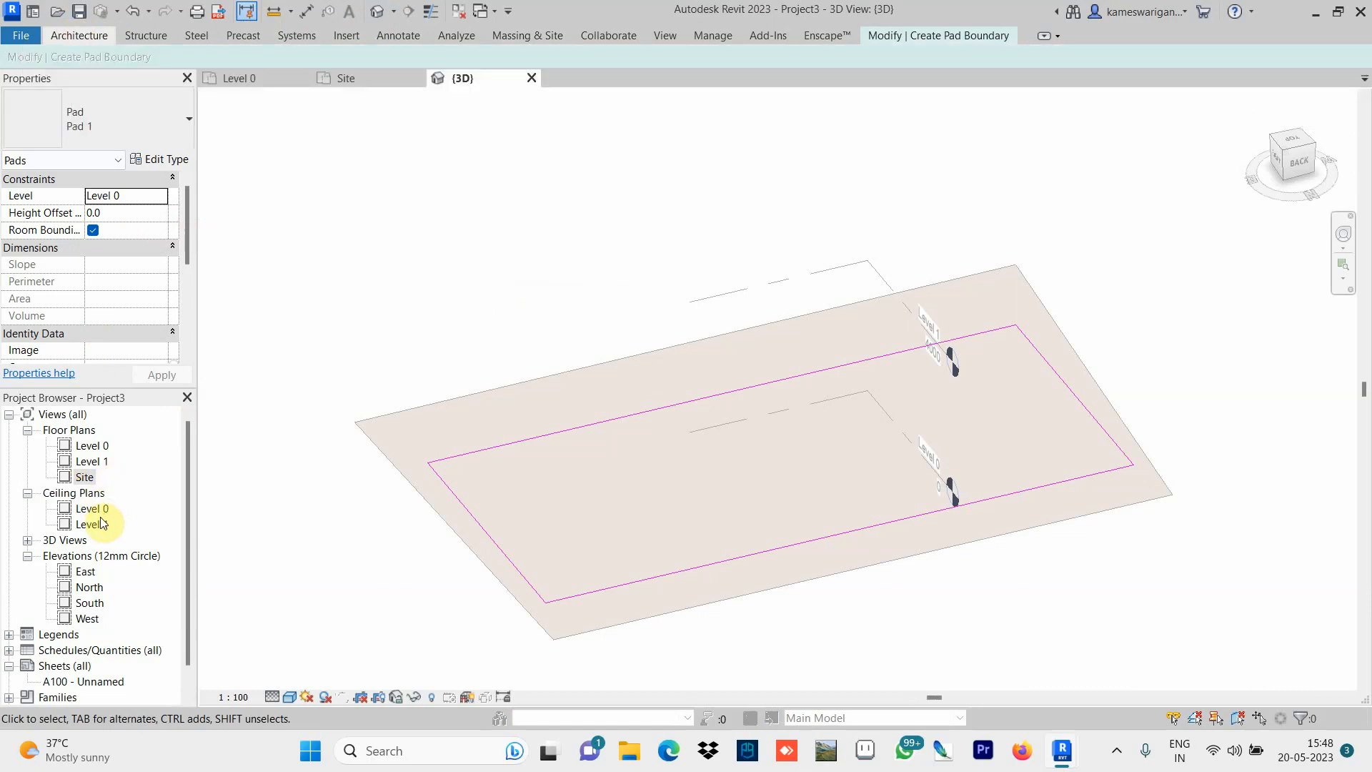
click(93, 447)
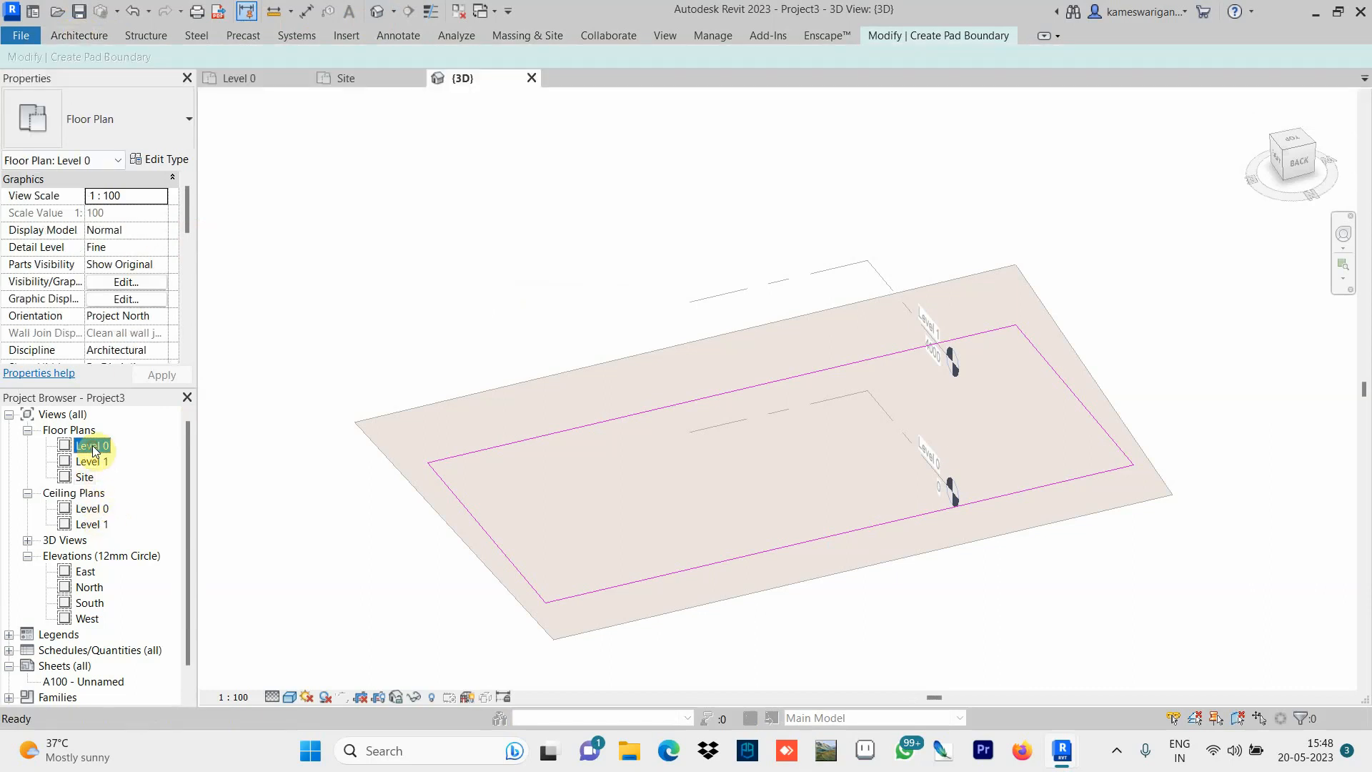
double_click(93, 448)
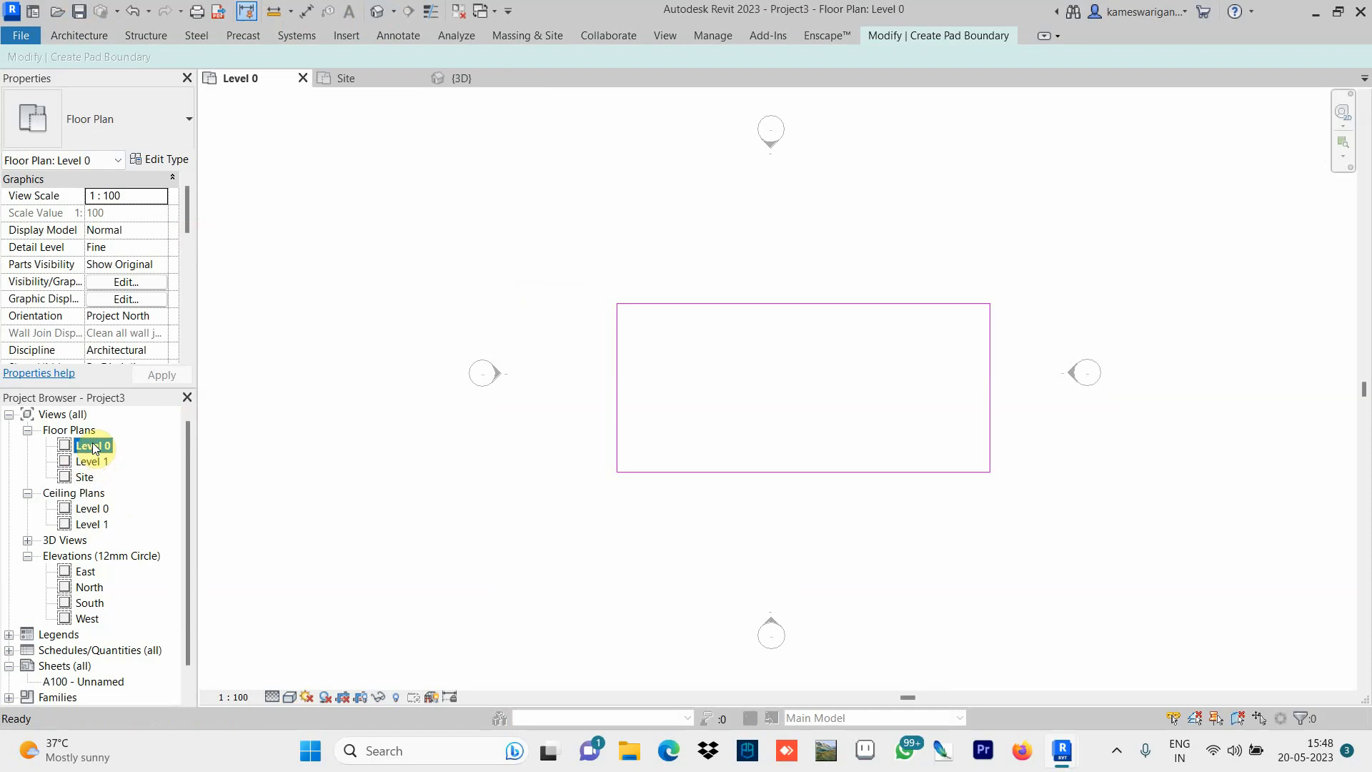
scroll(110, 550, down, 2)
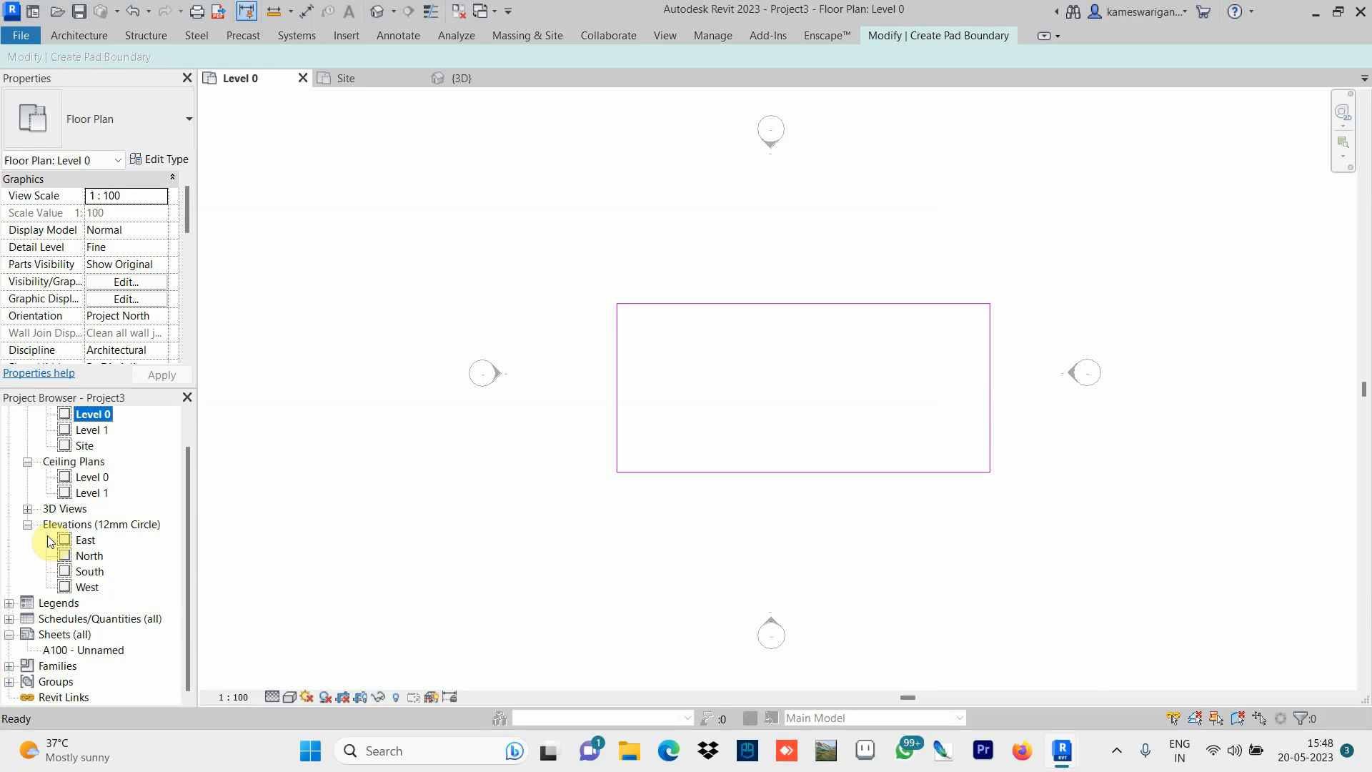
double_click(90, 571)
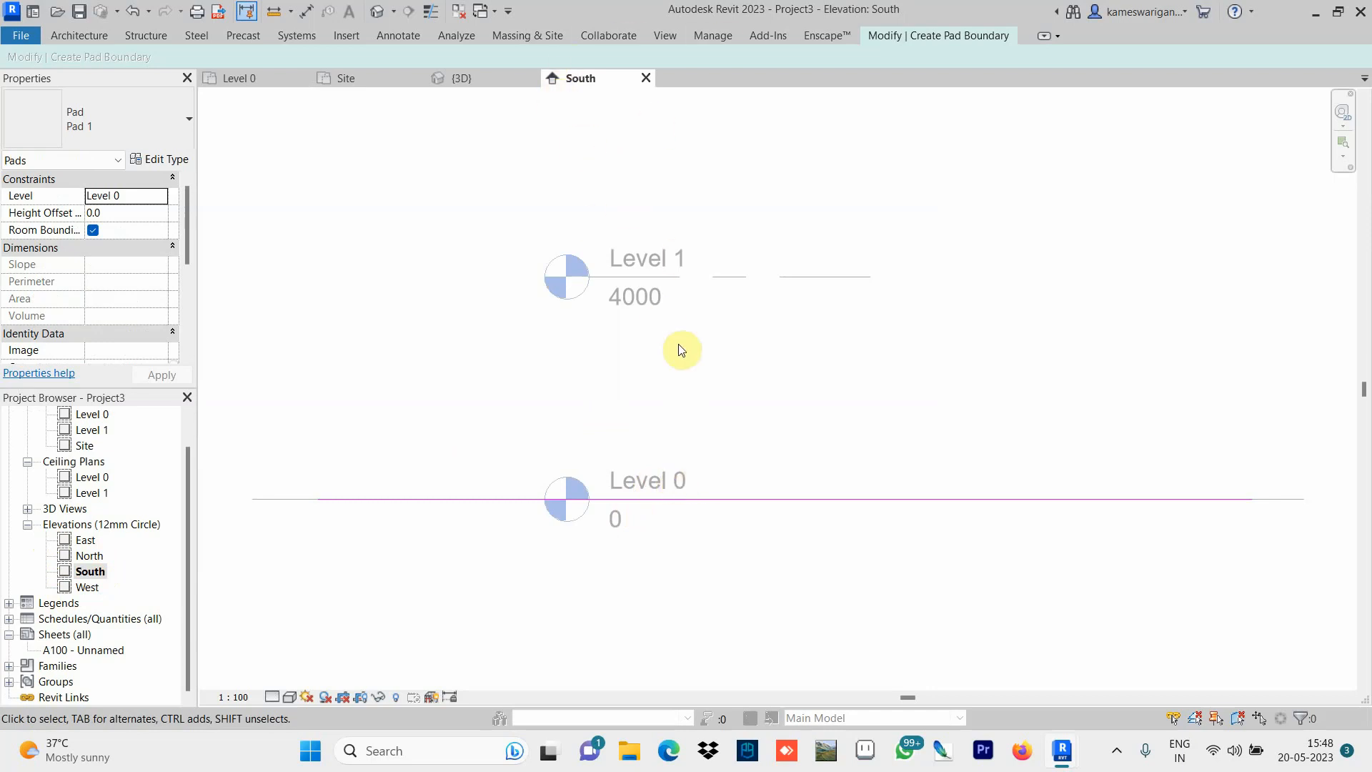
Save Project3 again from the South elevation while the pad boundary sketch remains open.
click(79, 12)
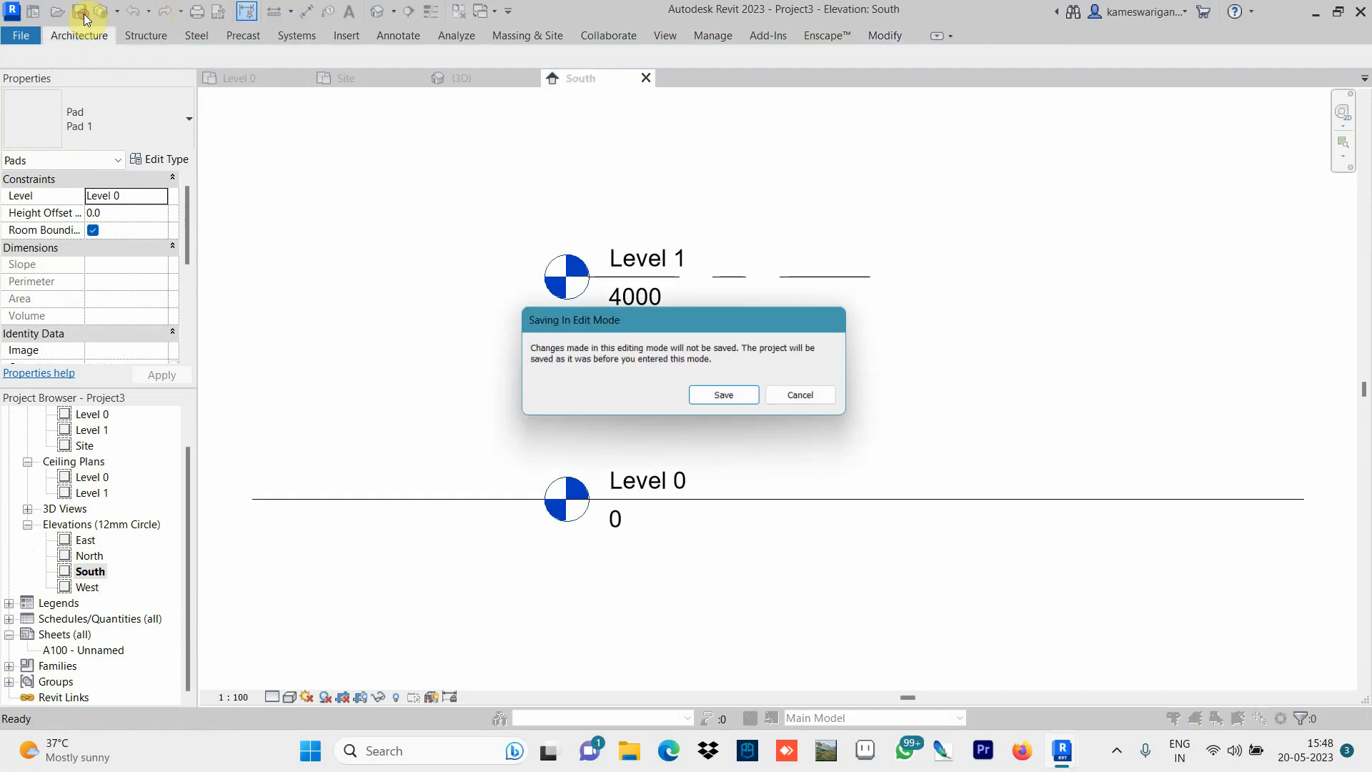
click(719, 400)
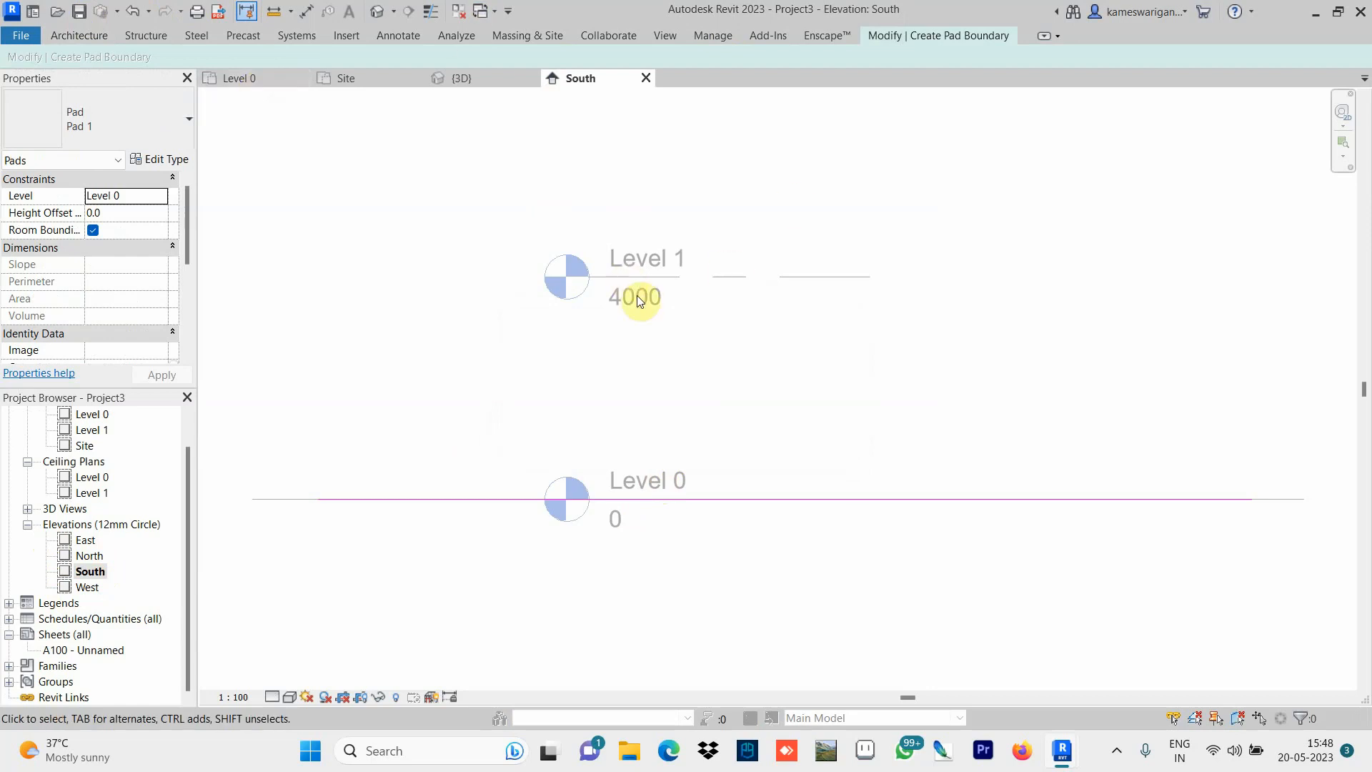
scroll(1237, 208, down, 3)
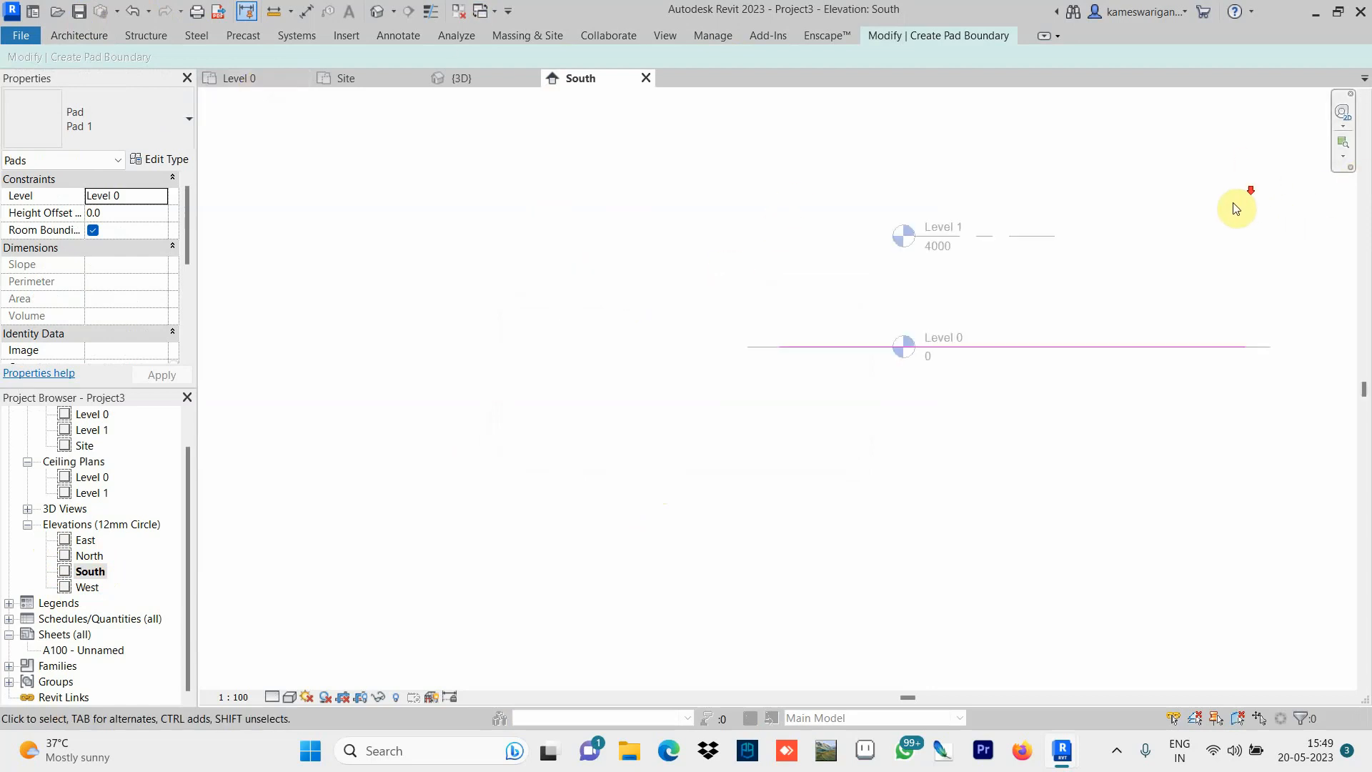
Close the 3D view and save Project3 without the pad boundary edits, as it was before sketch mode.
scroll(1237, 208, up, 3)
scroll(1237, 208, down, 1)
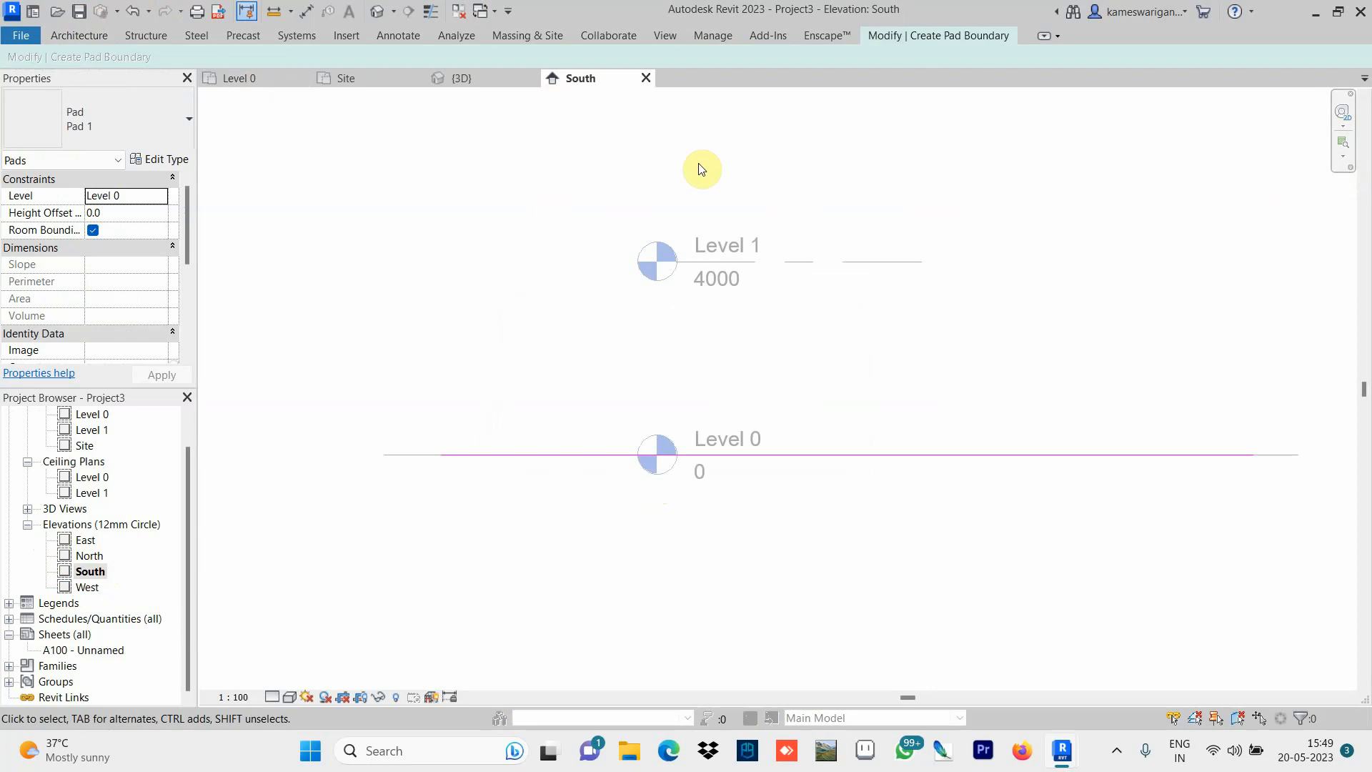
click(481, 82)
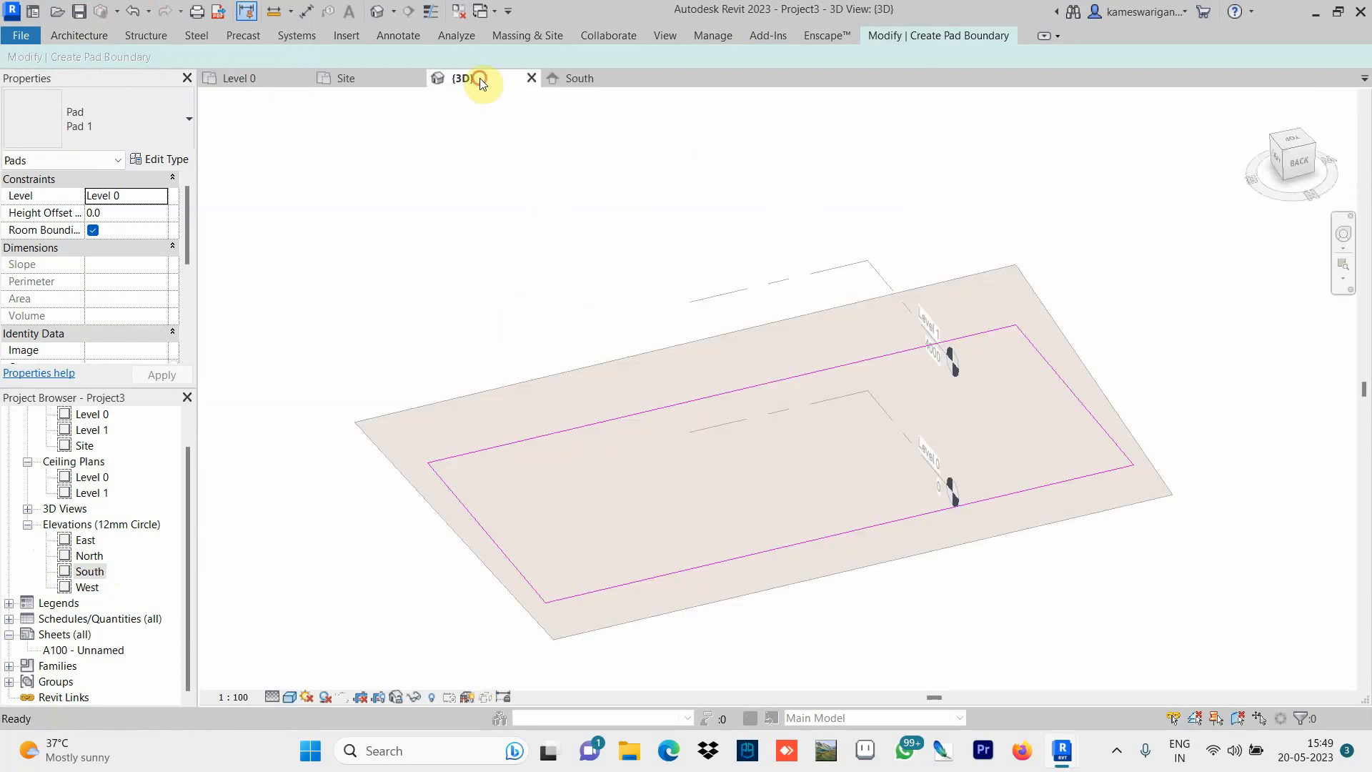
click(533, 83)
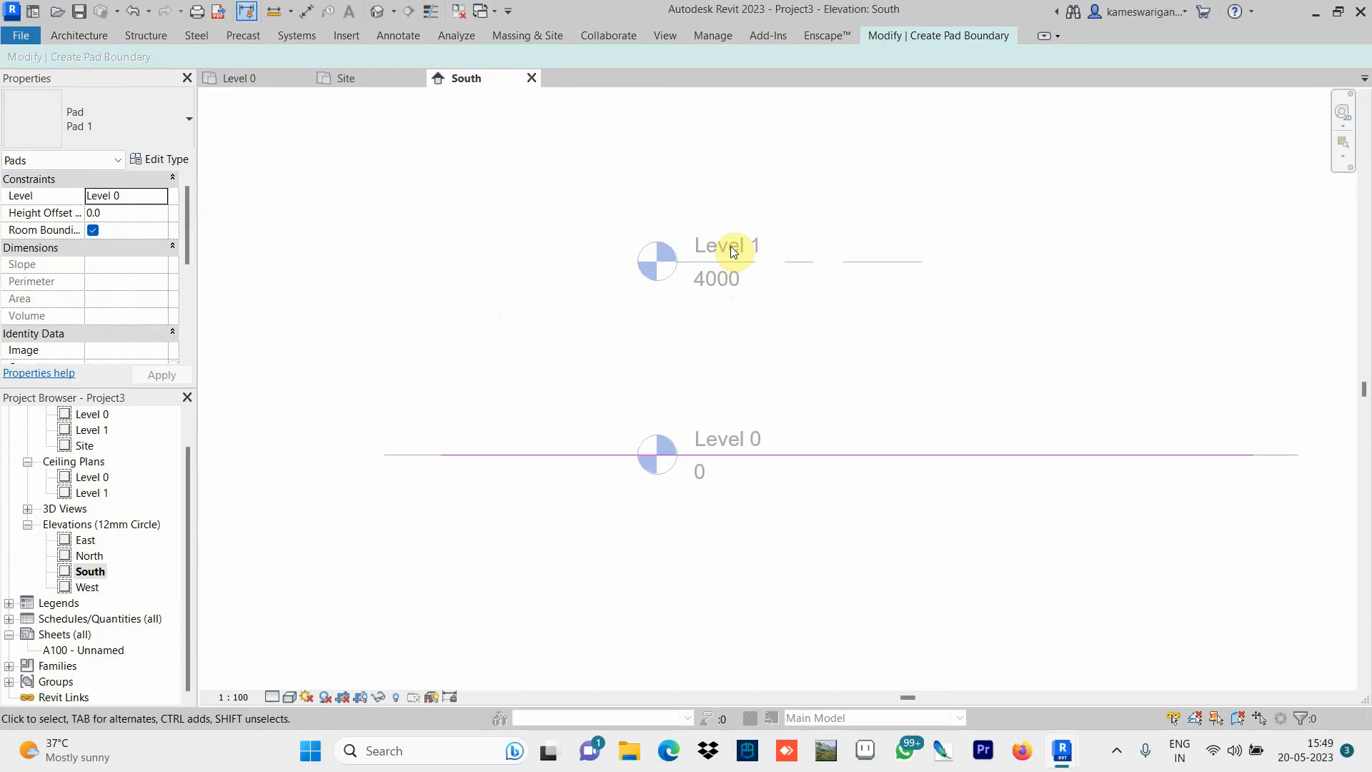
click(79, 10)
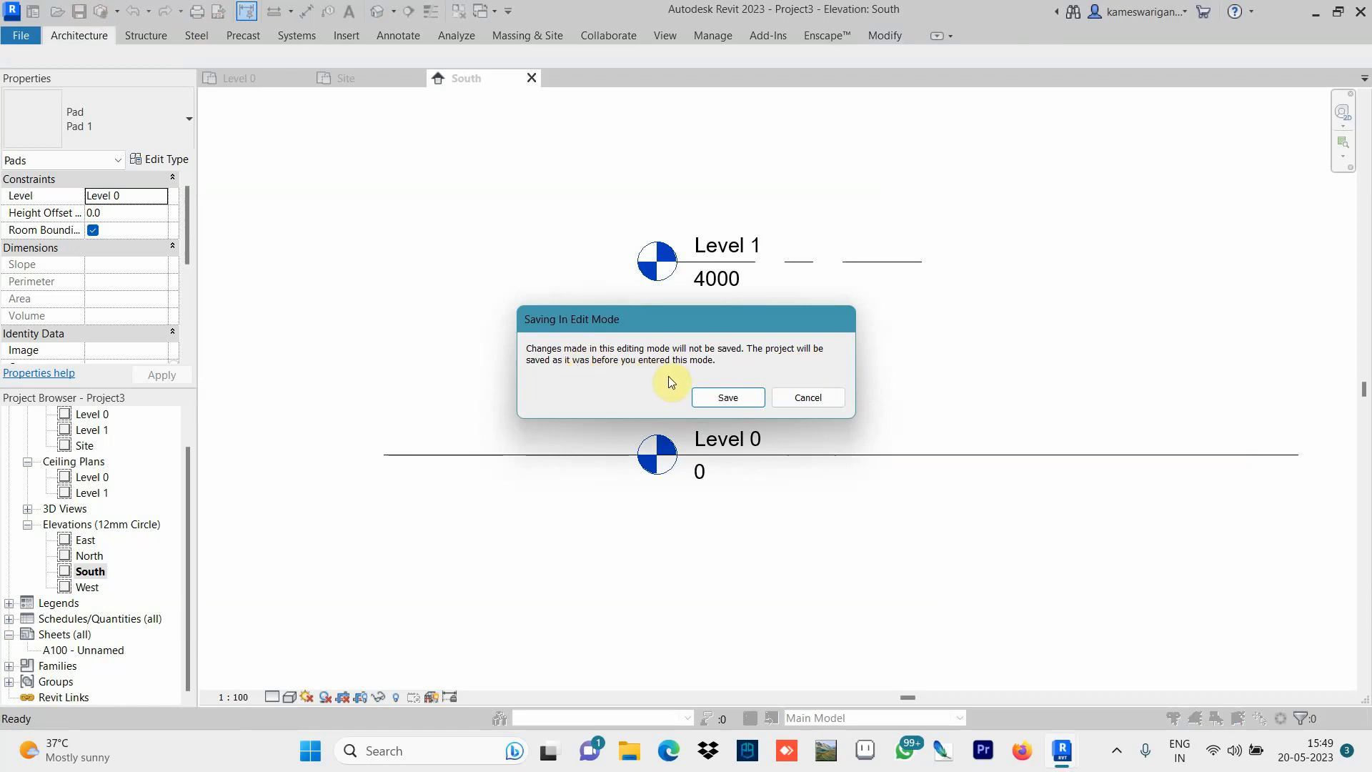
click(732, 401)
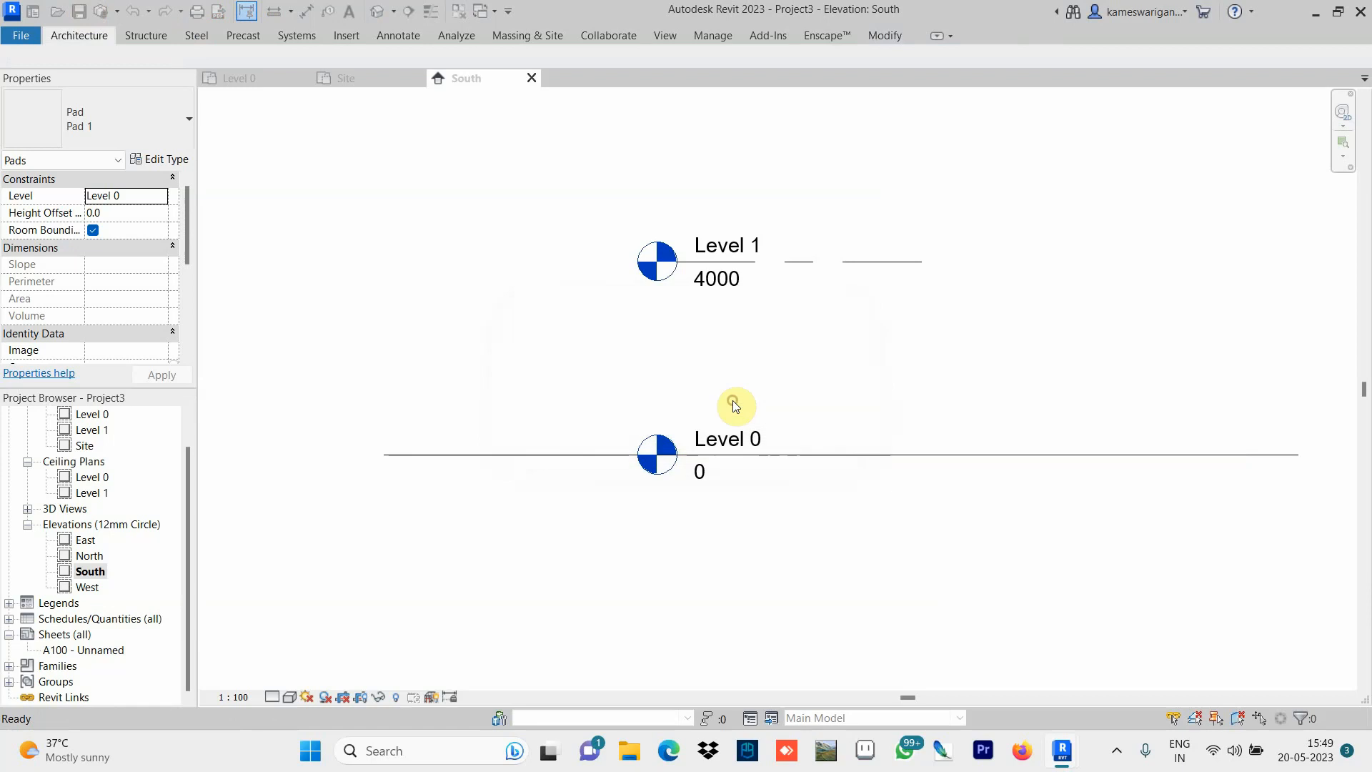
Close the Level 0, Site and South views so that Project3 is closed.
click(264, 80)
click(306, 78)
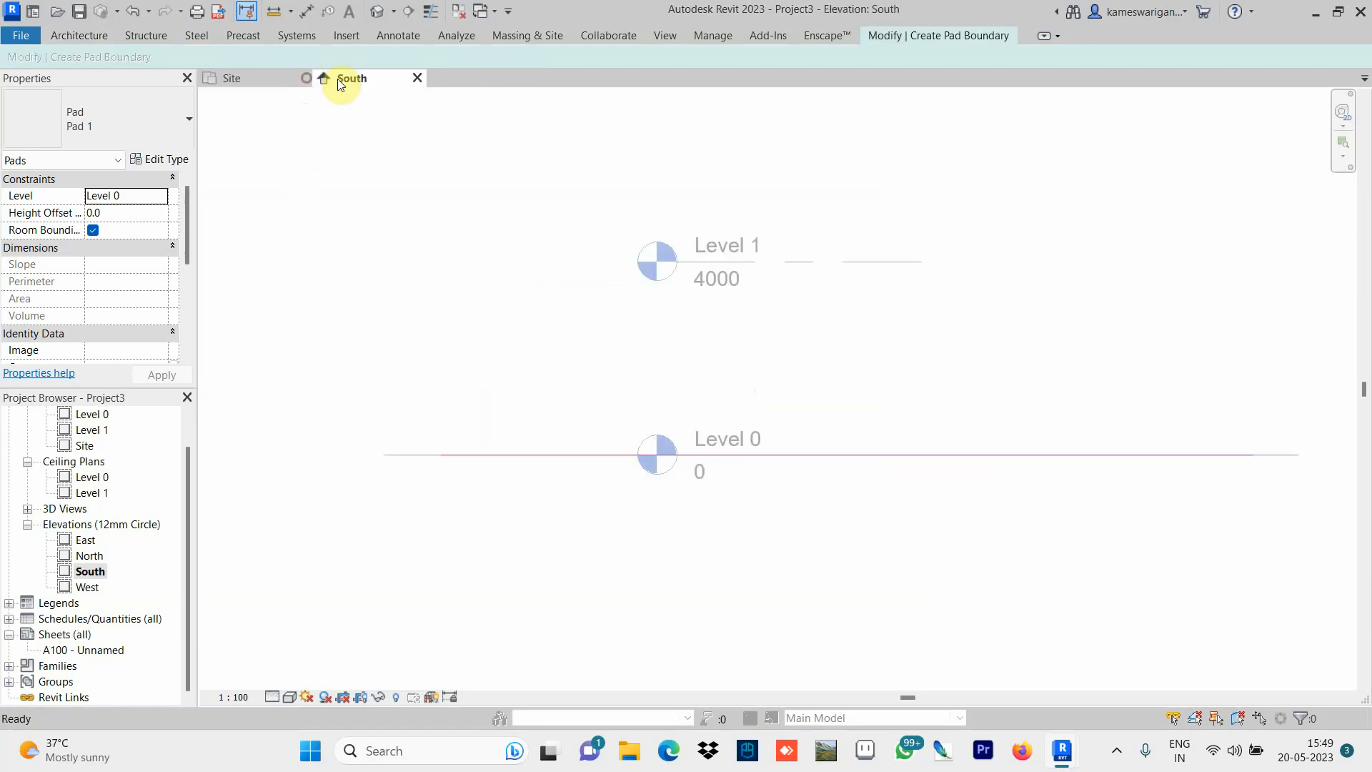
click(274, 75)
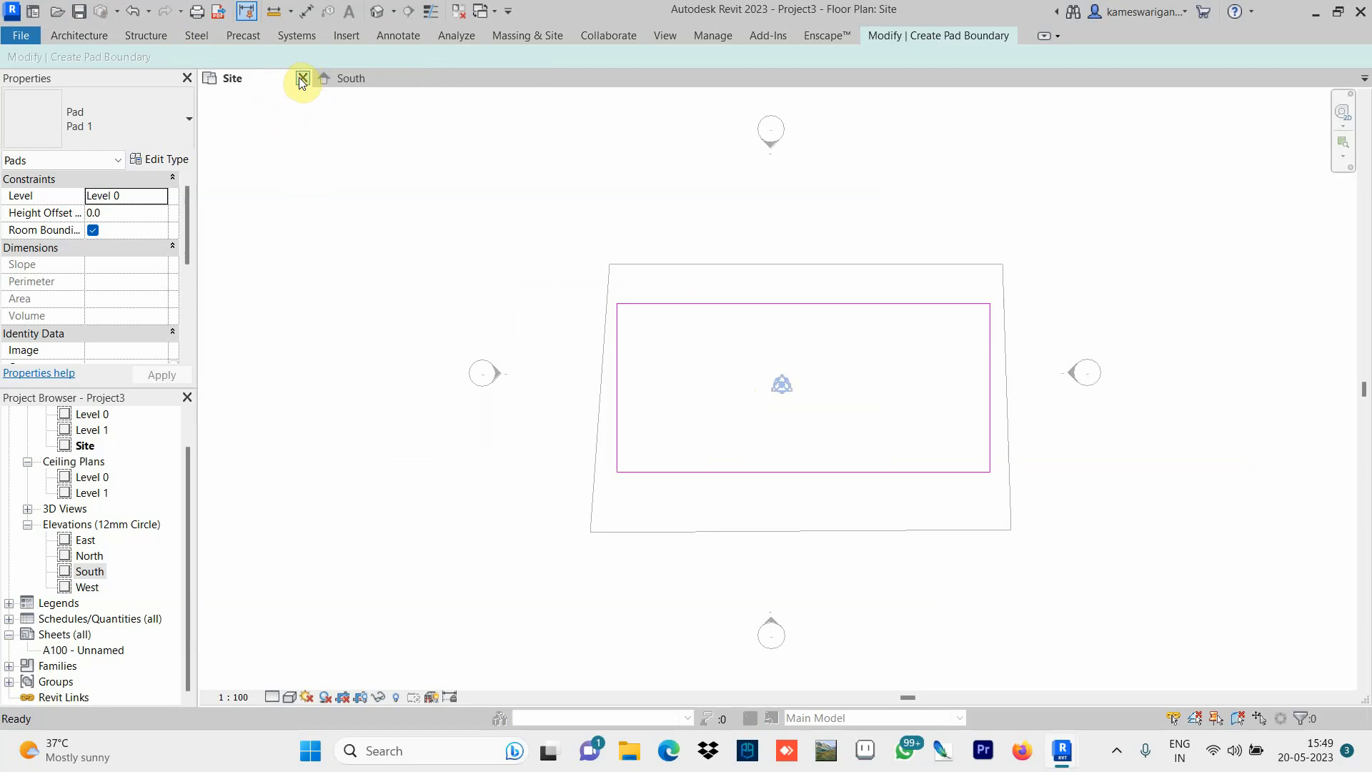
click(302, 79)
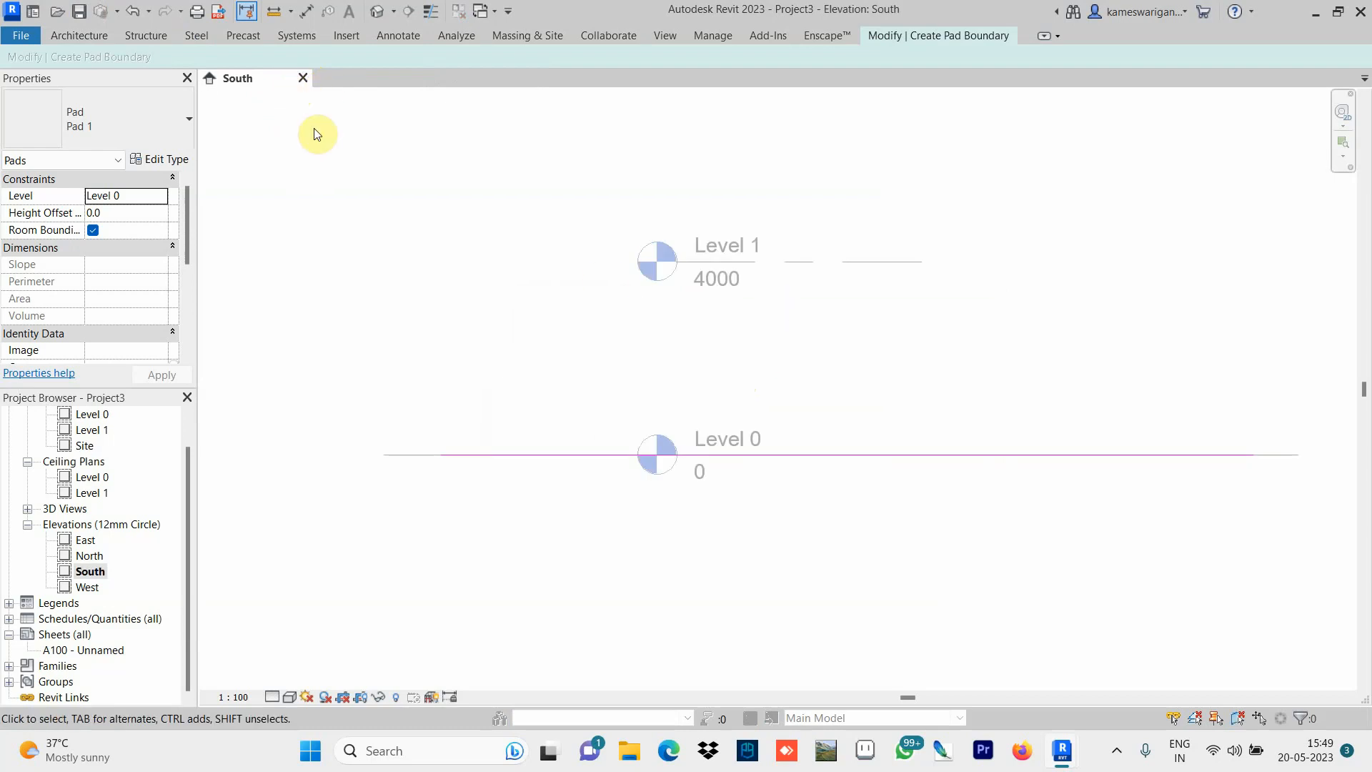
click(303, 79)
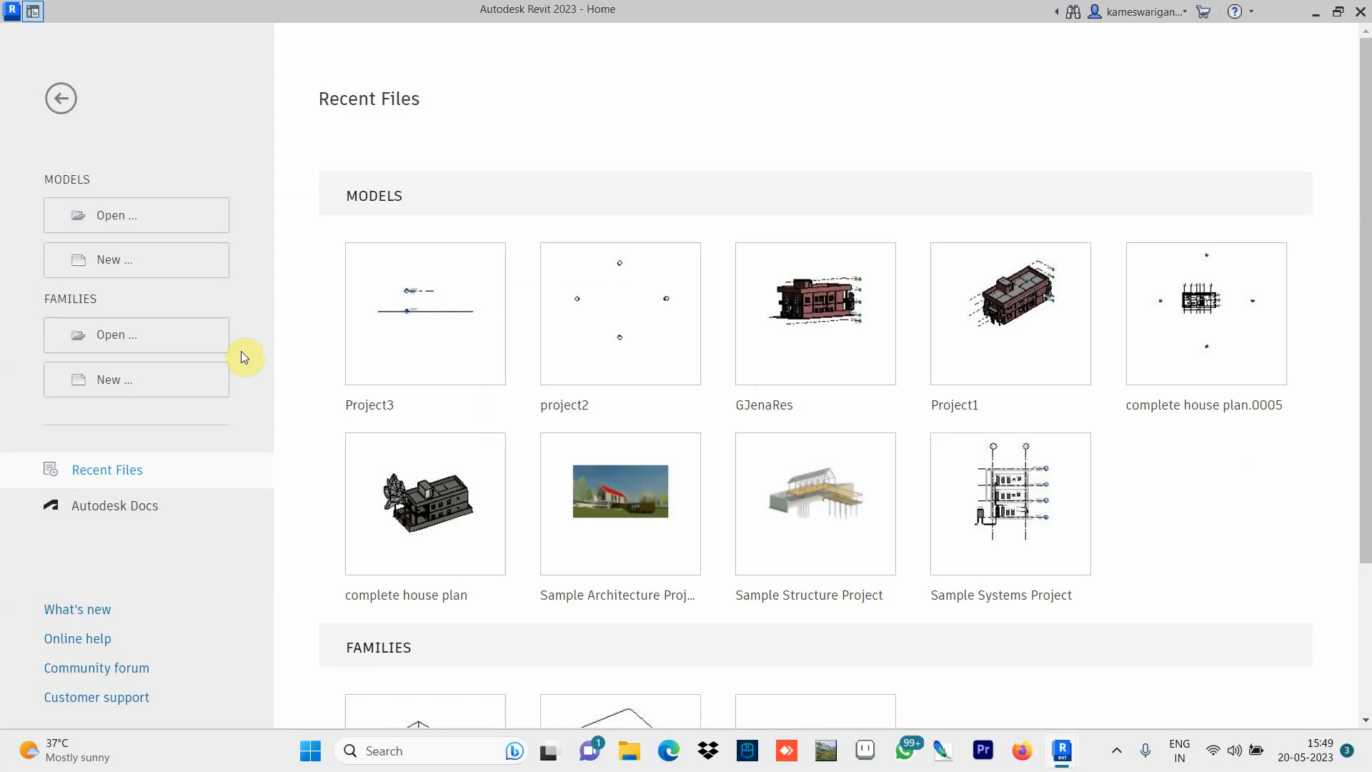
Open the saved model Project3.rvt from the Documents folder.
click(108, 215)
scroll(532, 375, down, 2)
scroll(532, 375, down, 6)
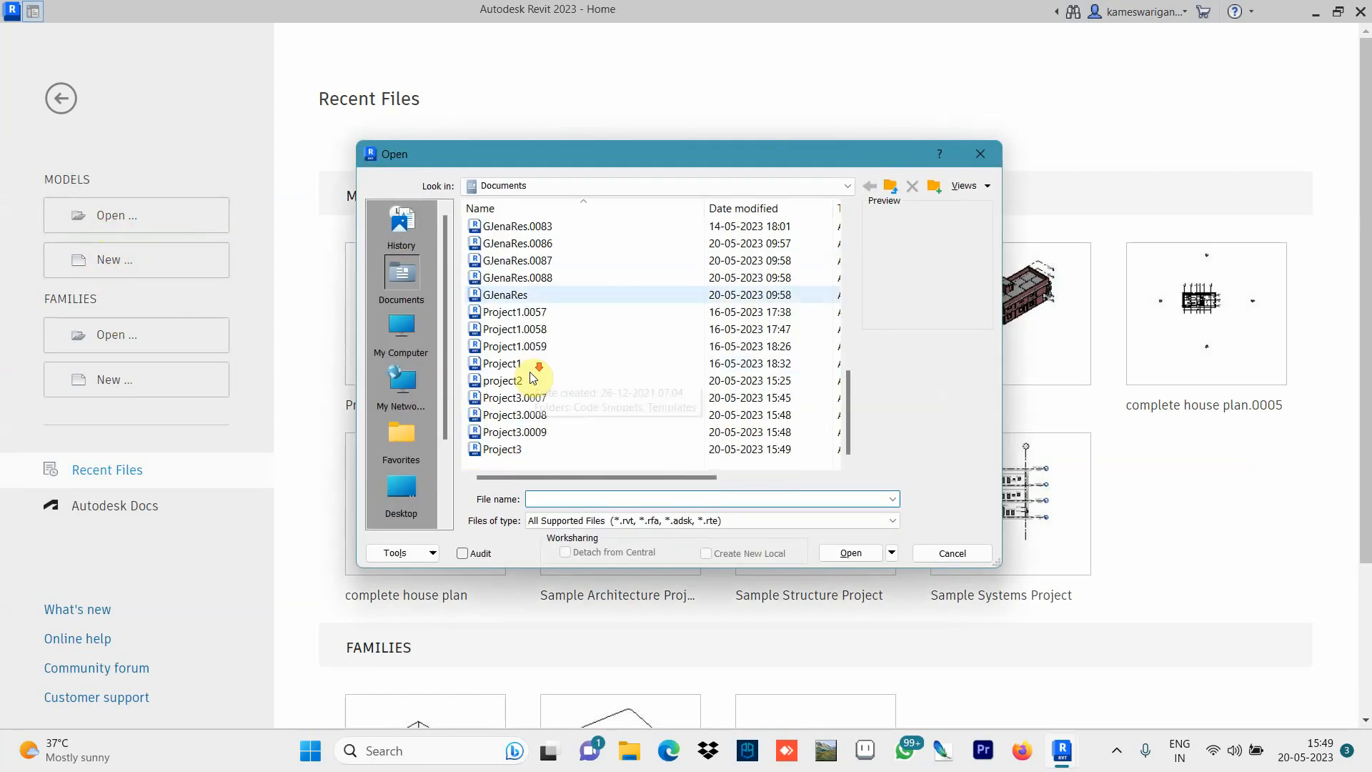
click(498, 450)
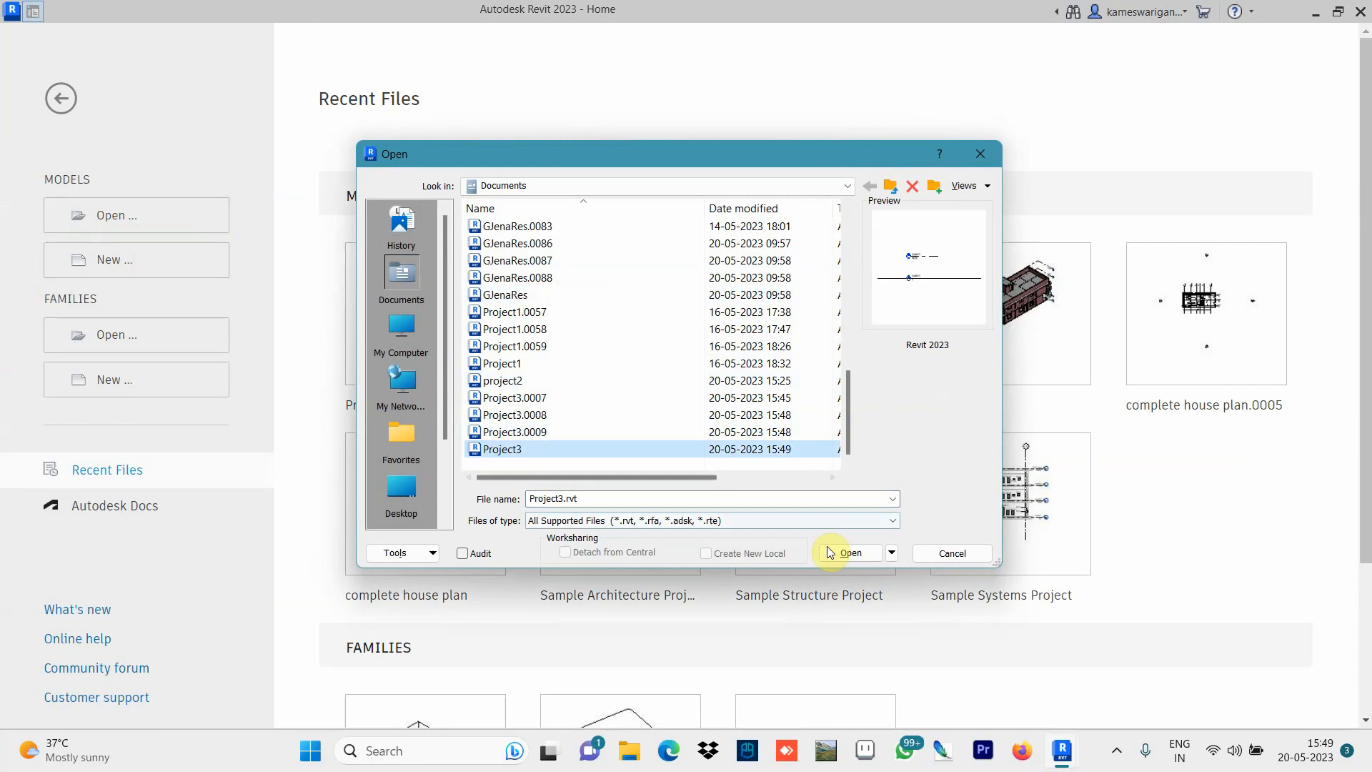
click(851, 554)
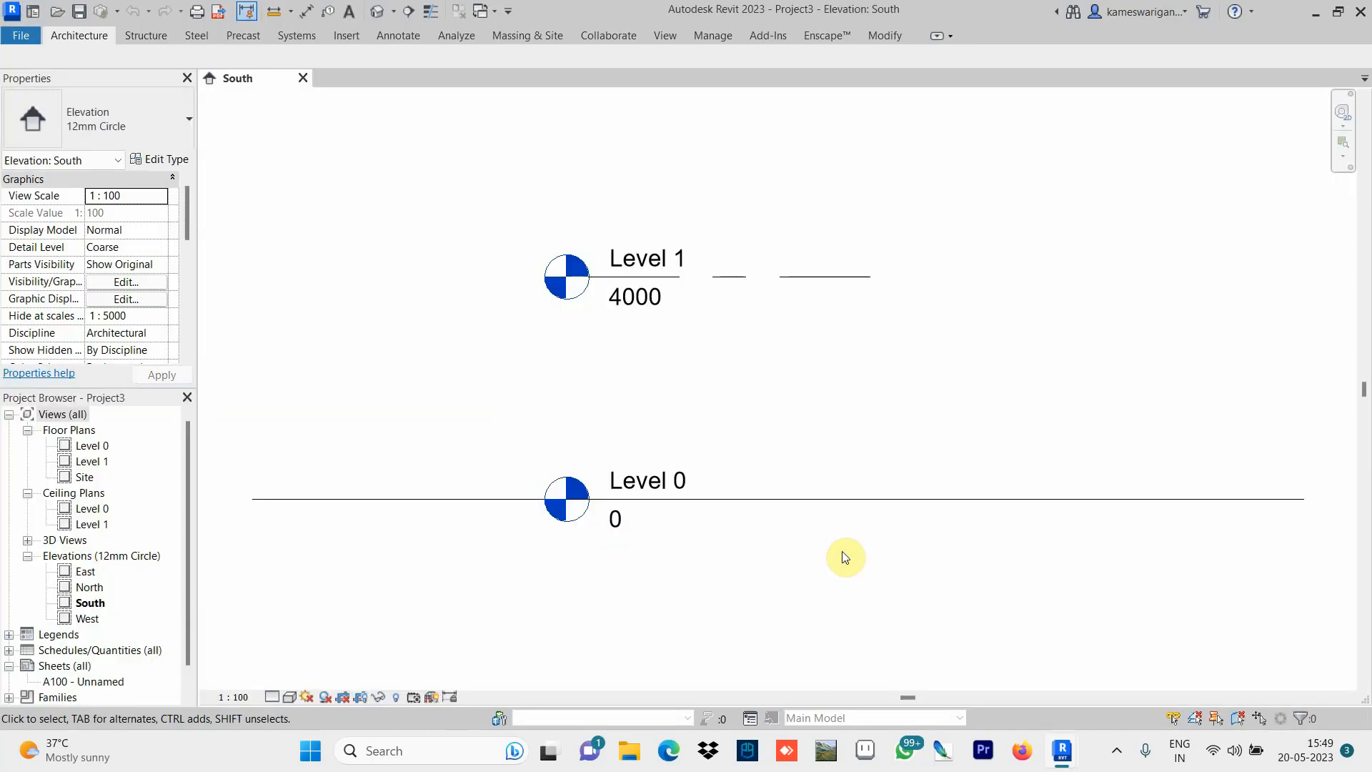
Rename Level 0 to GF in the South elevation and rename its corresponding views as well.
click(670, 487)
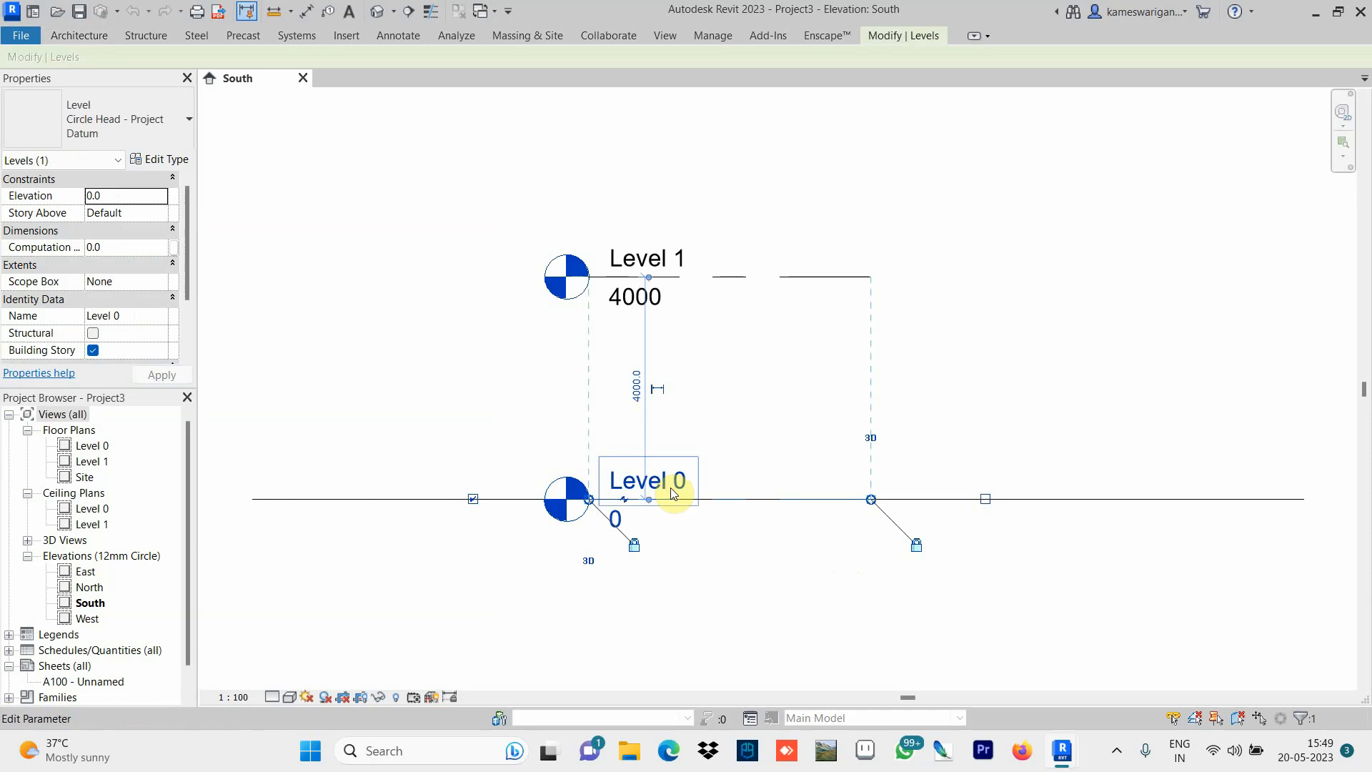
click(681, 482)
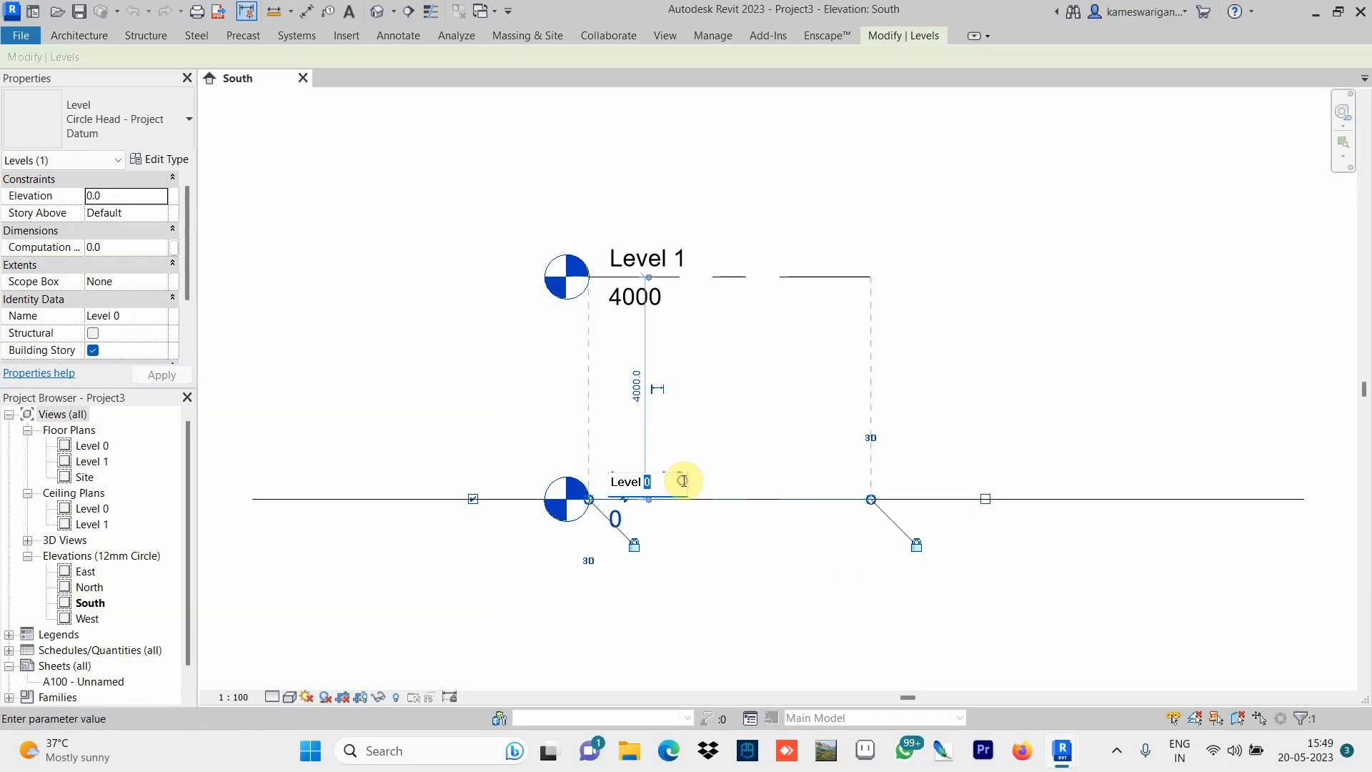
drag(682, 480, 599, 484)
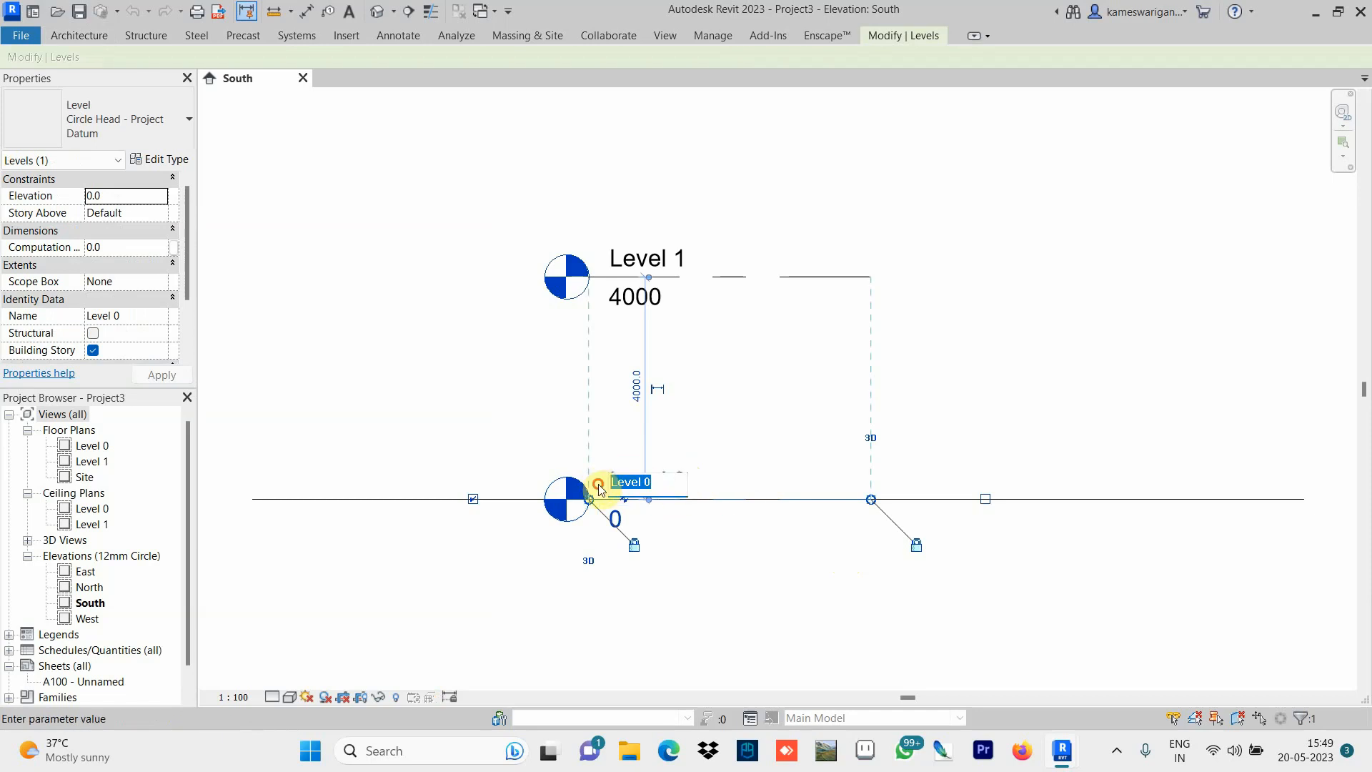
key(Caps_Lock)
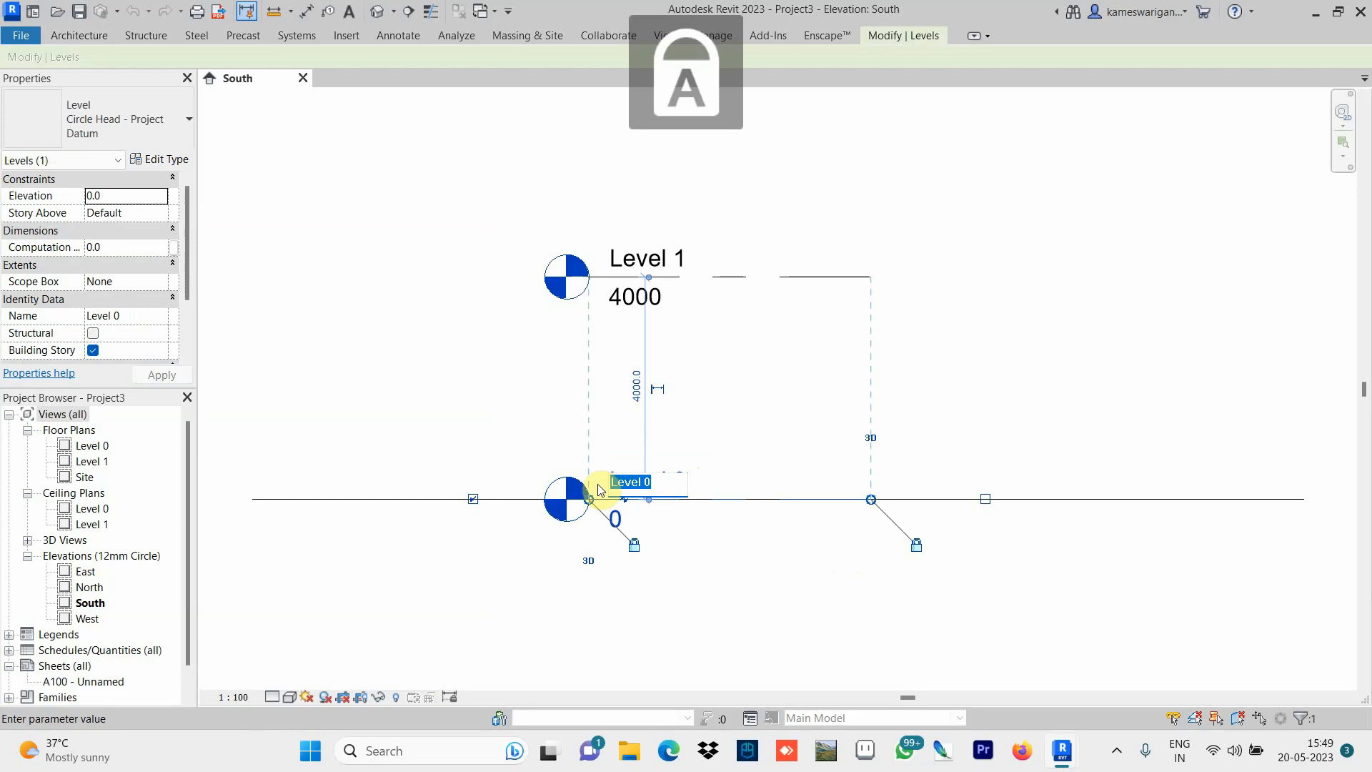
text(Foun)
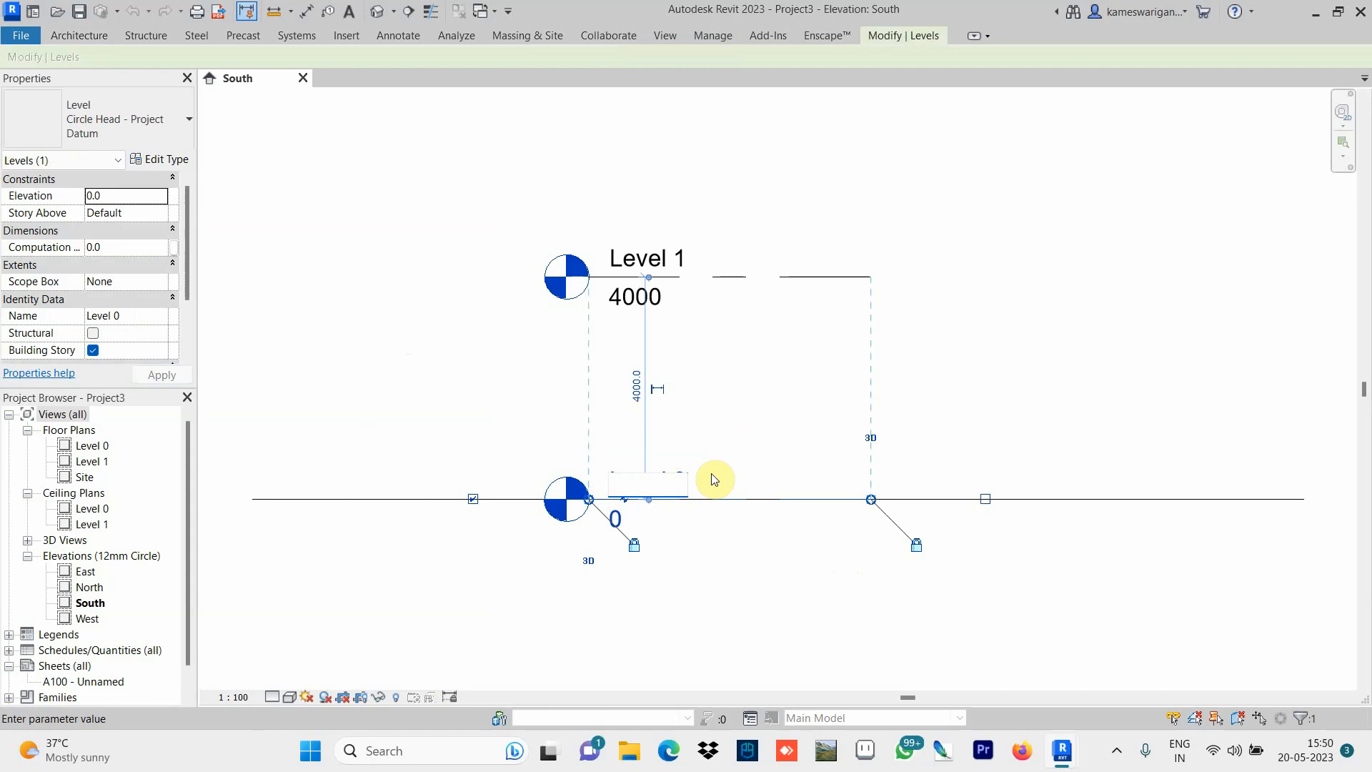
key(Caps_Lock)
text(GF)
key(Return)
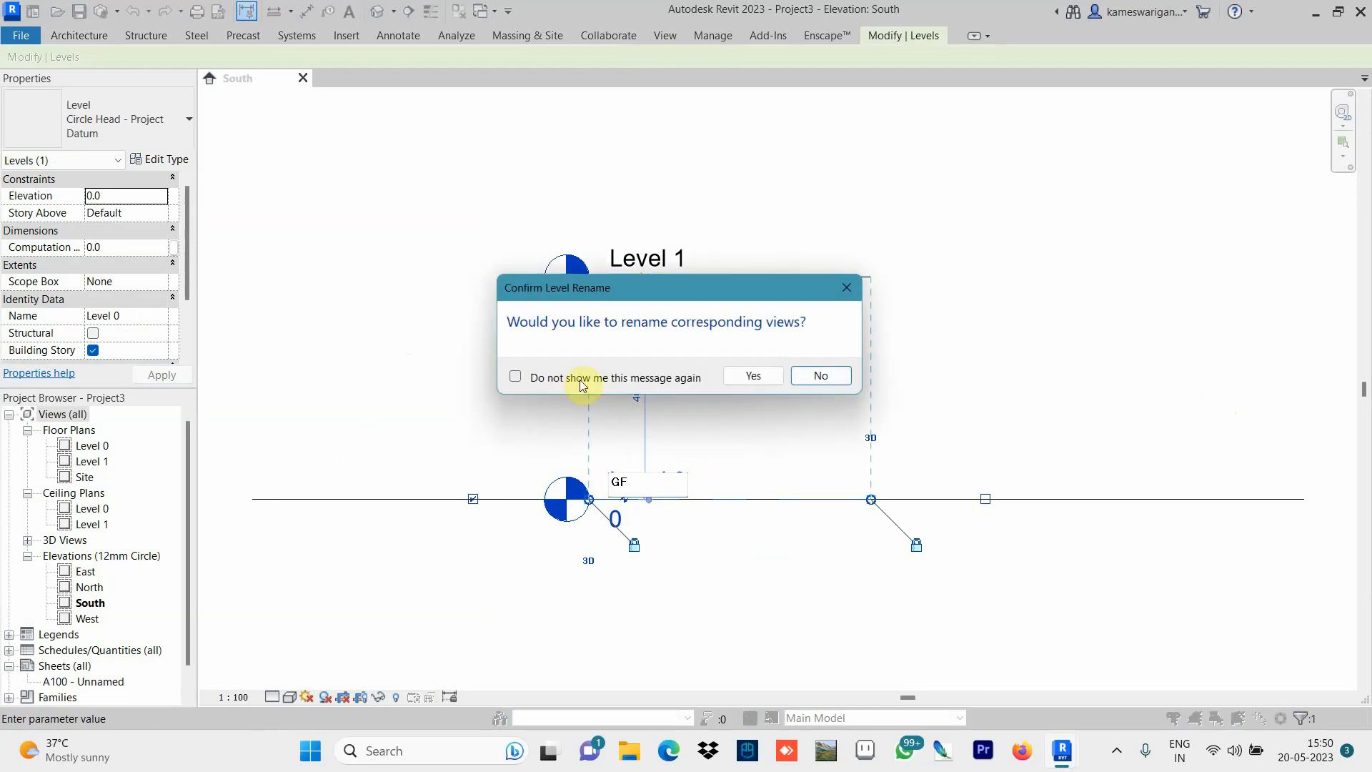
click(754, 375)
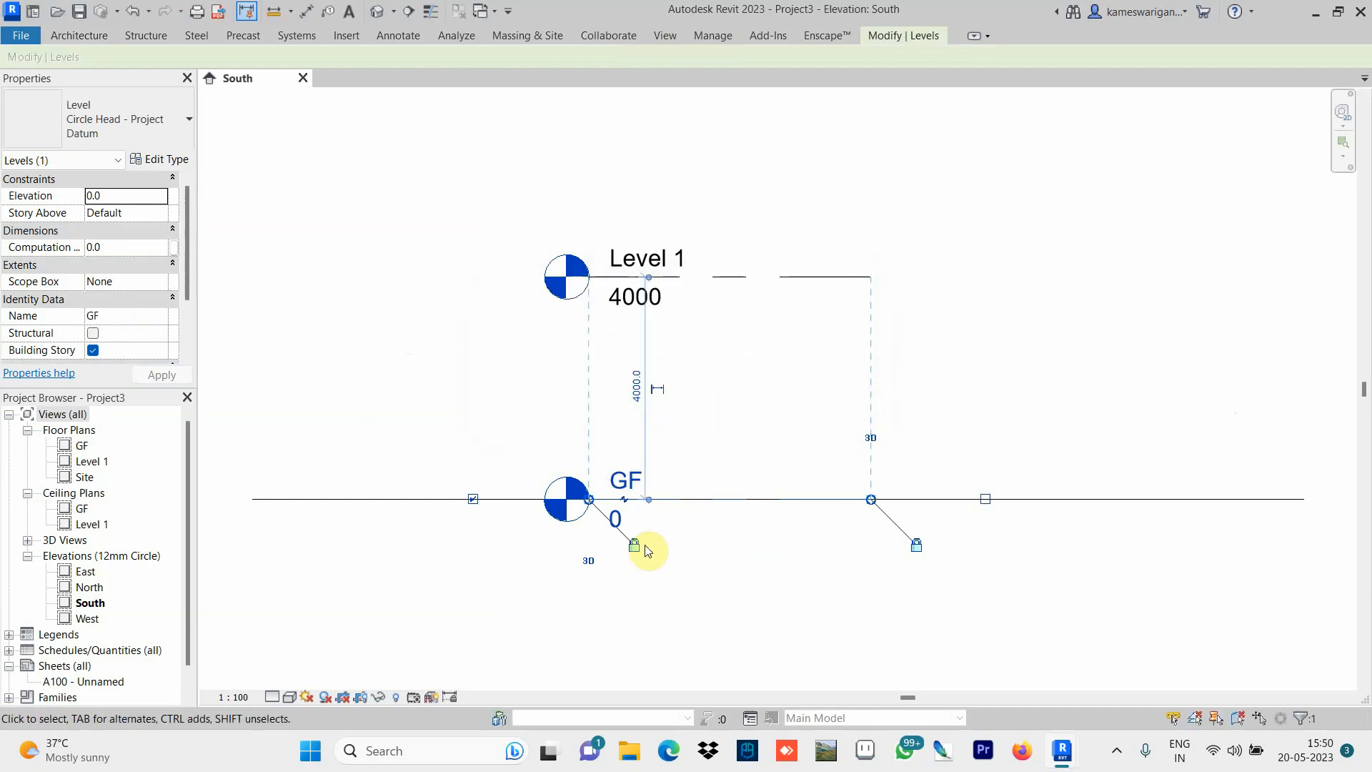
click(708, 586)
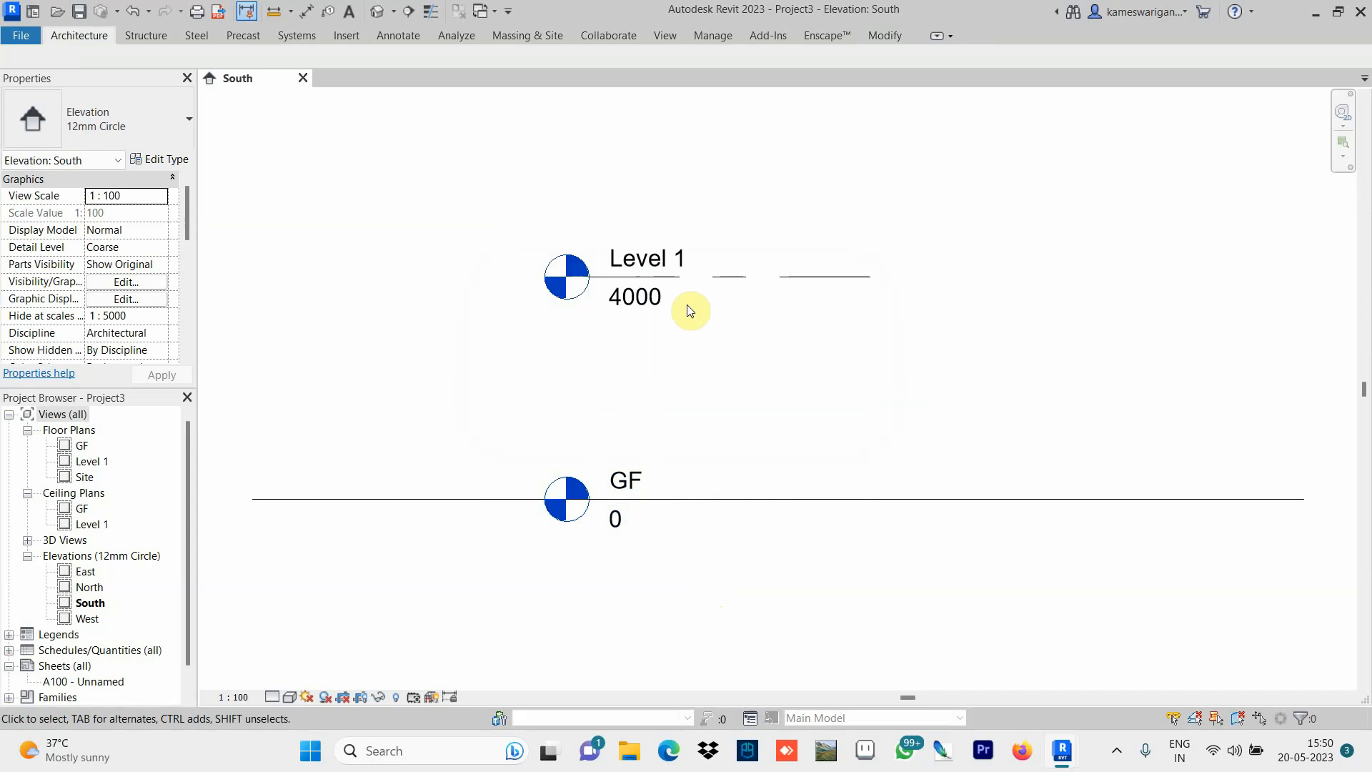
Rename Level 1 to FF and rename its corresponding views as well.
click(634, 295)
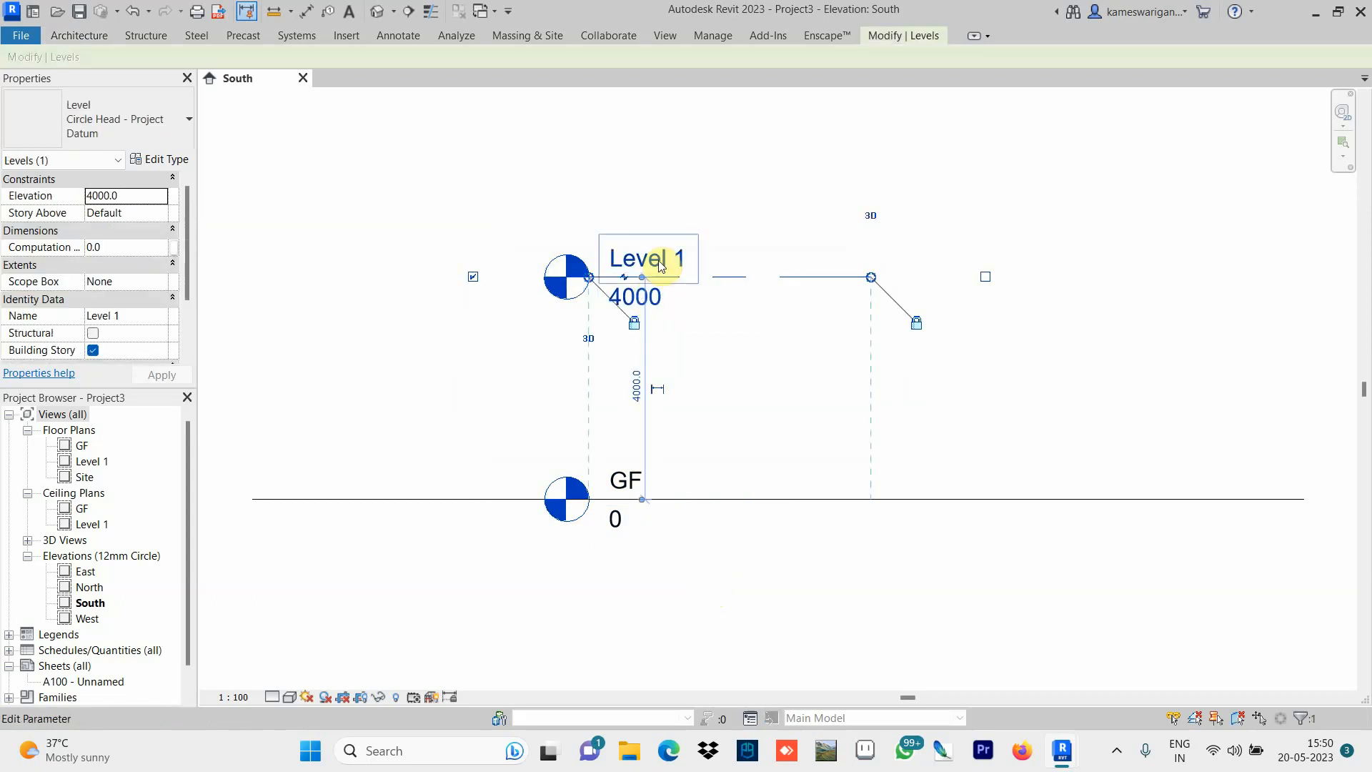
click(656, 260)
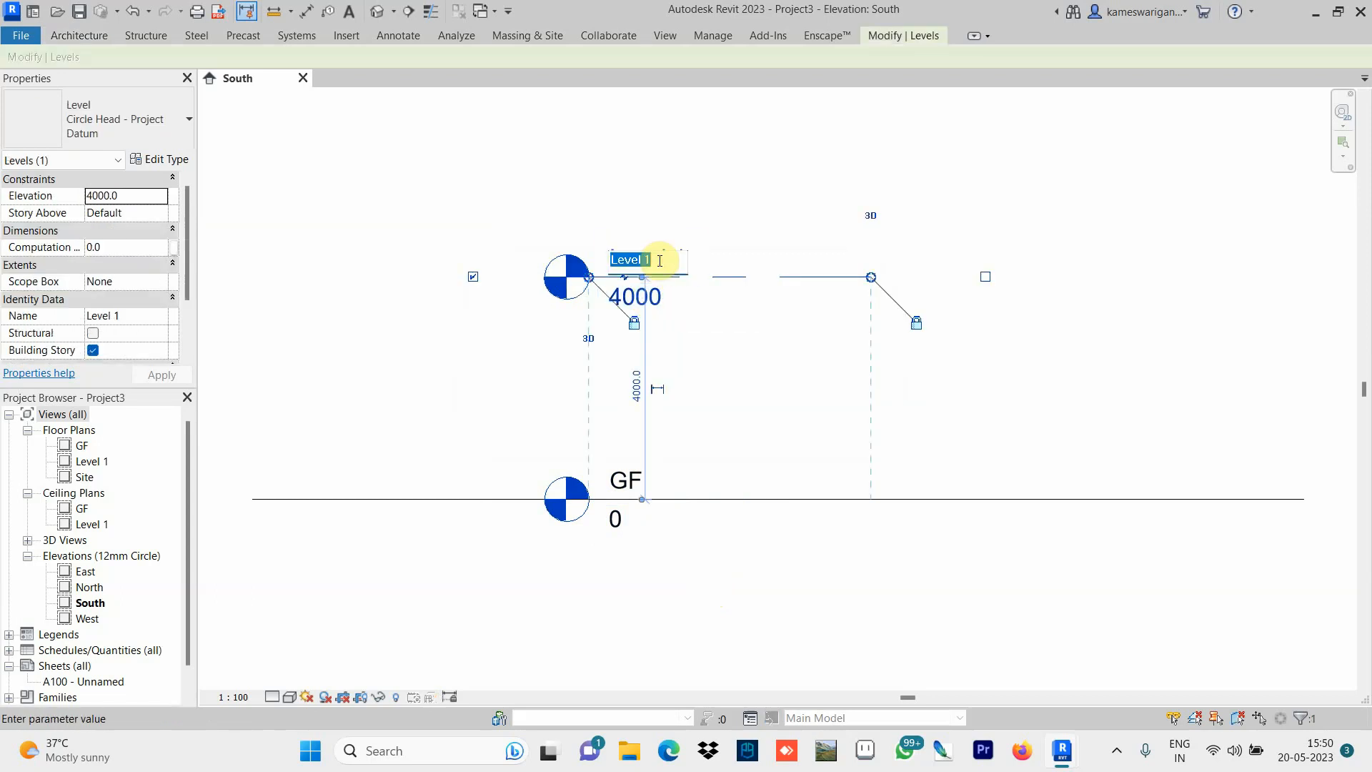
text(FF)
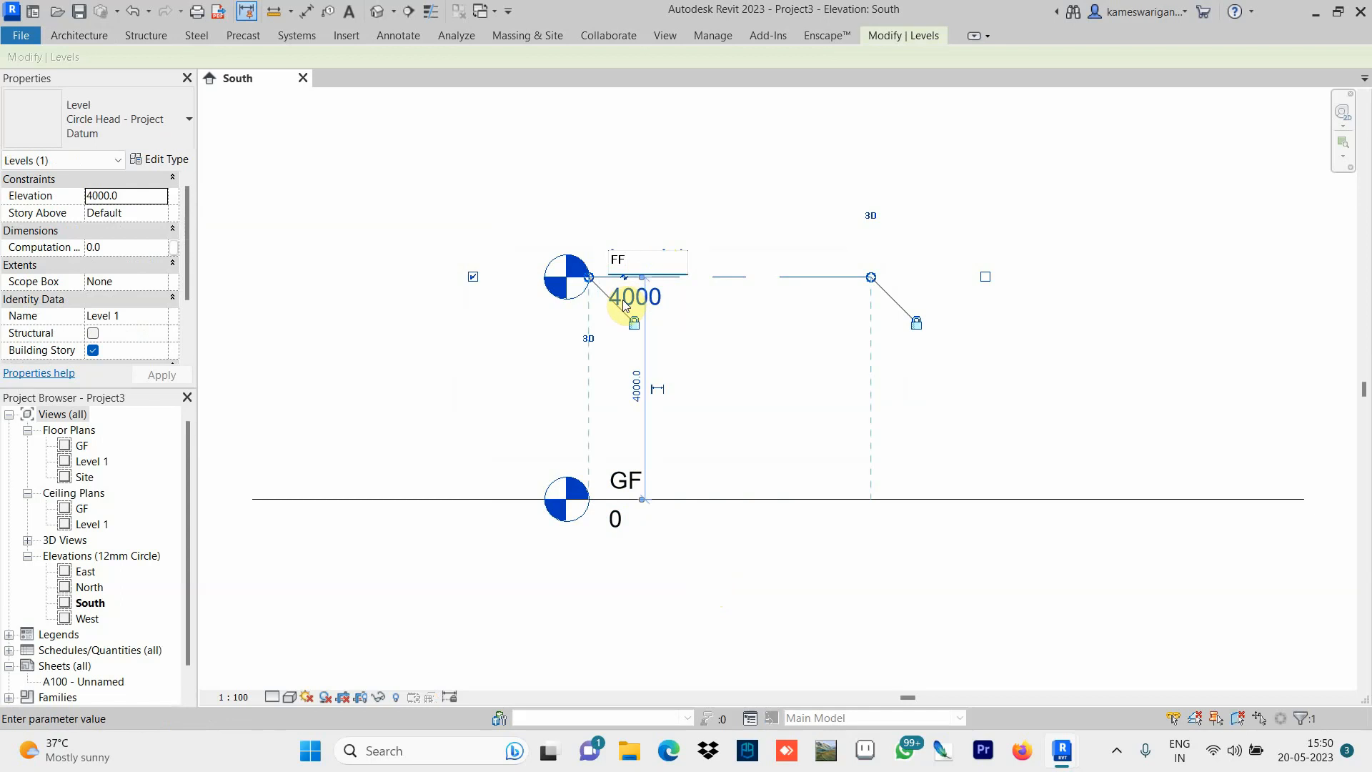
key(Return)
click(757, 376)
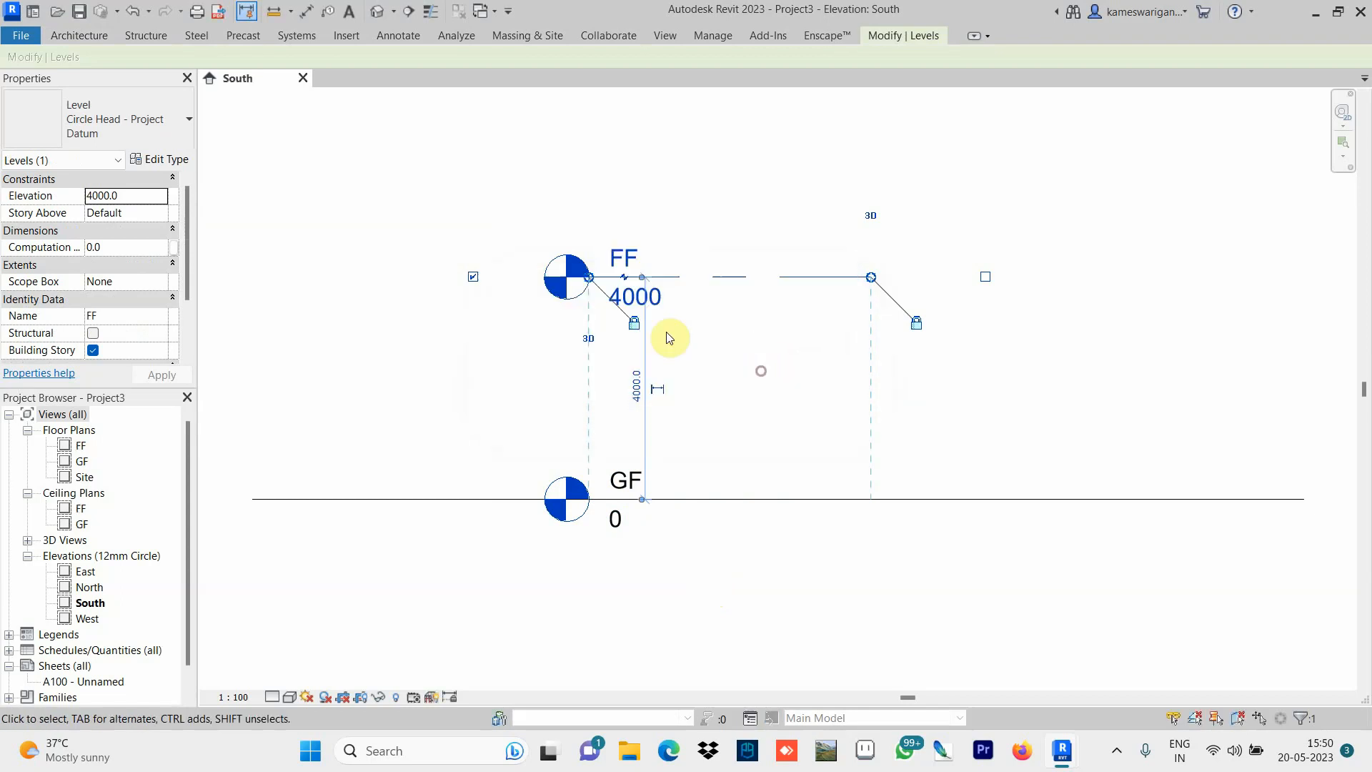
Set the elevation of level FF to 3000.
click(644, 293)
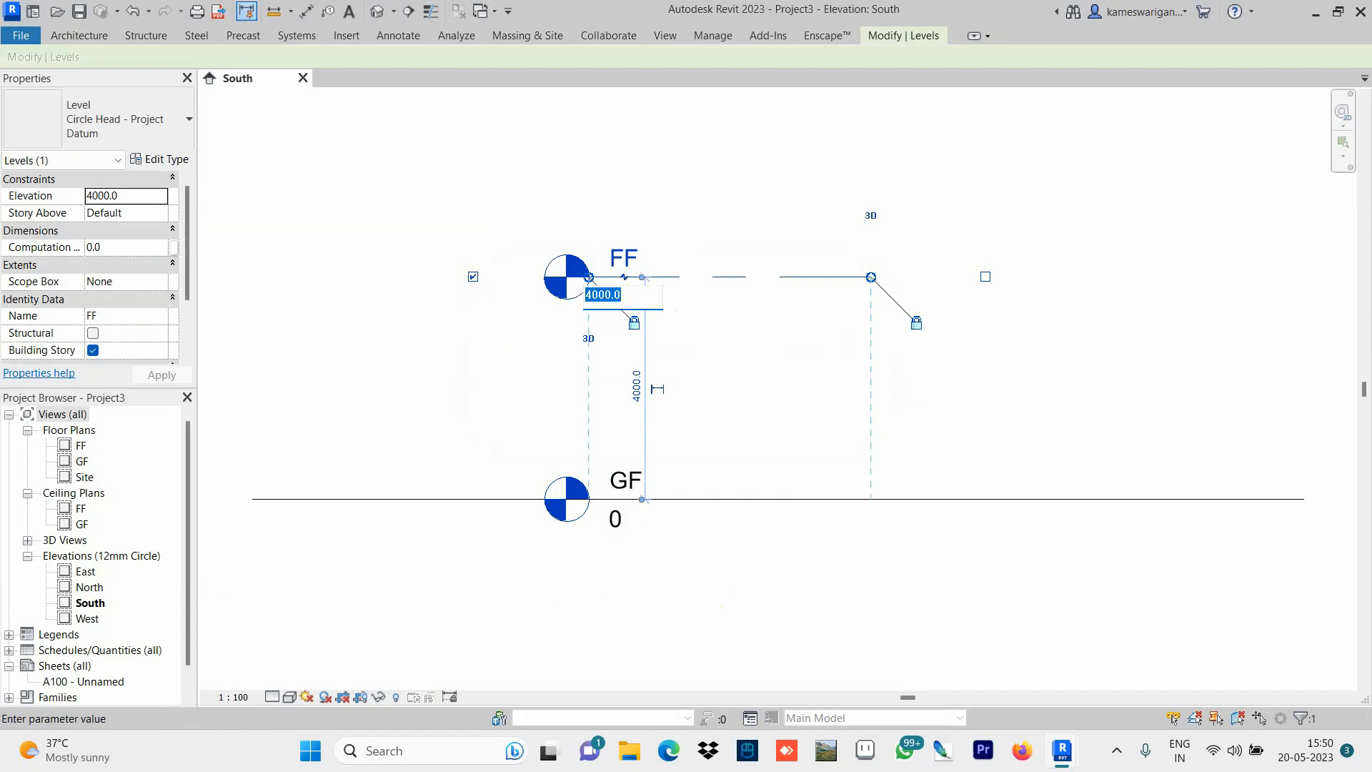
text(3)
text(000M)
key(Return)
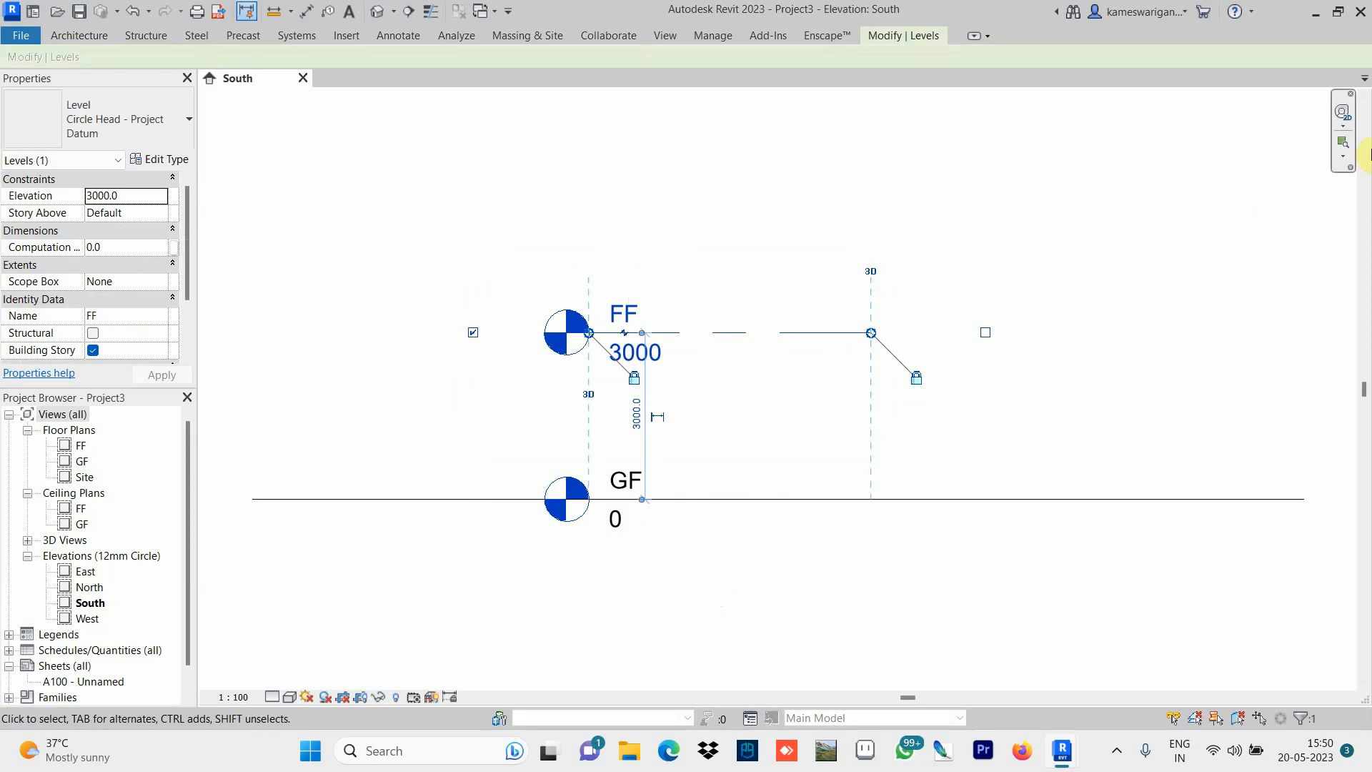
click(1153, 221)
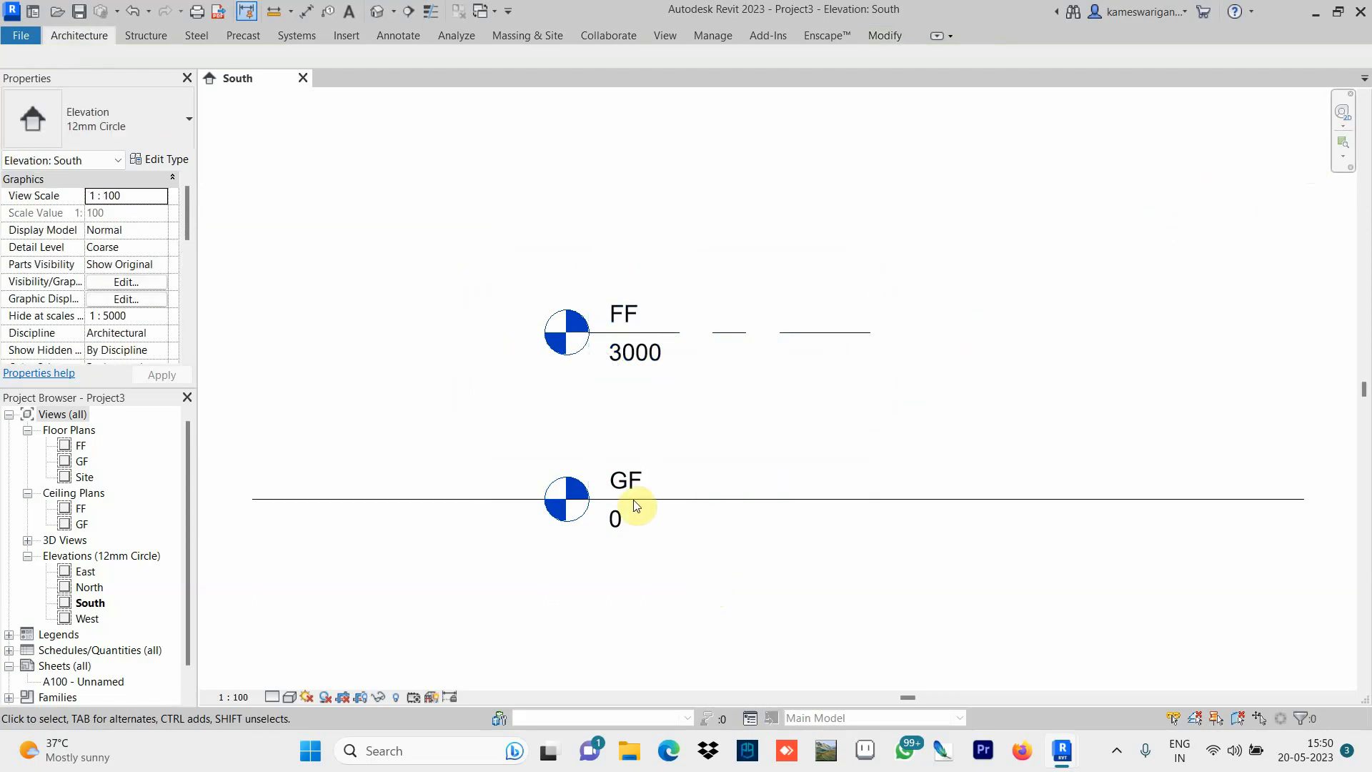
Delete the toposurface lying along level GF in the South elevation.
click(457, 501)
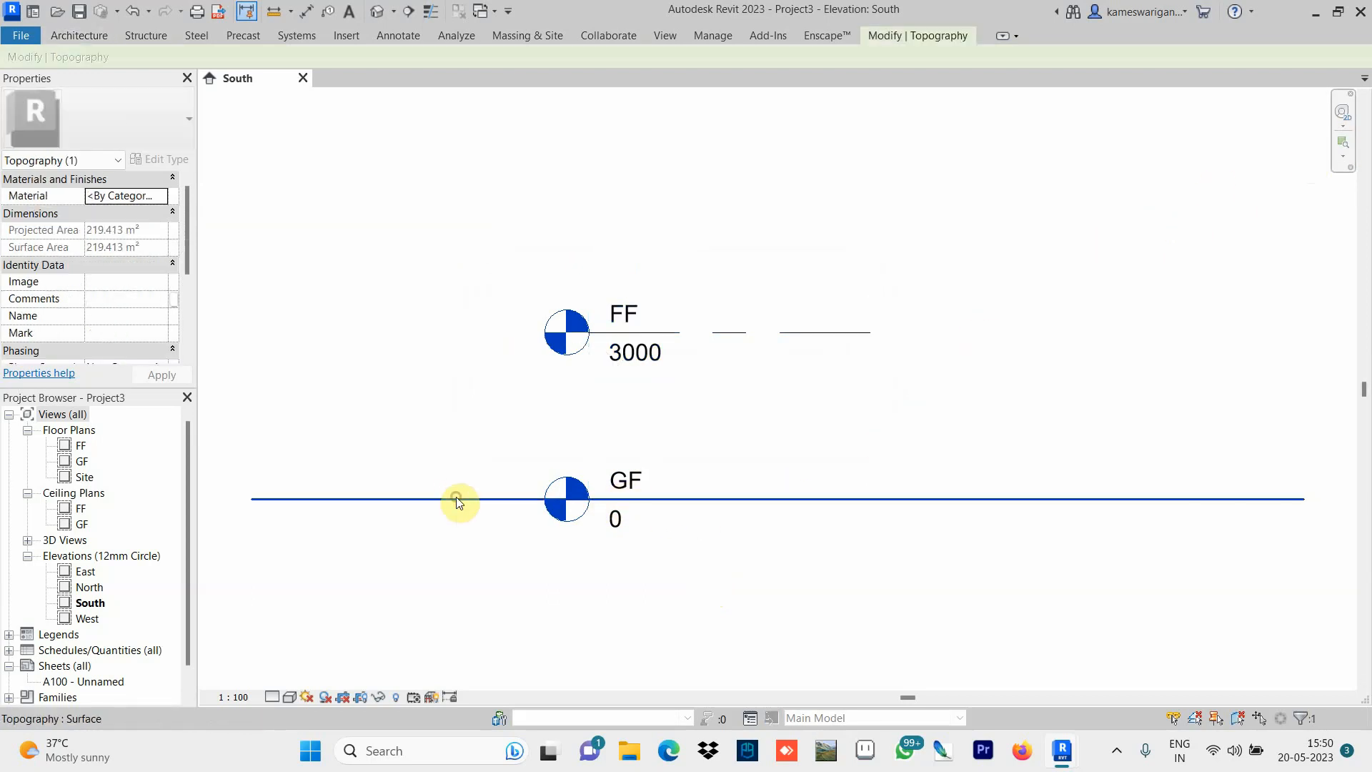
key(Delete)
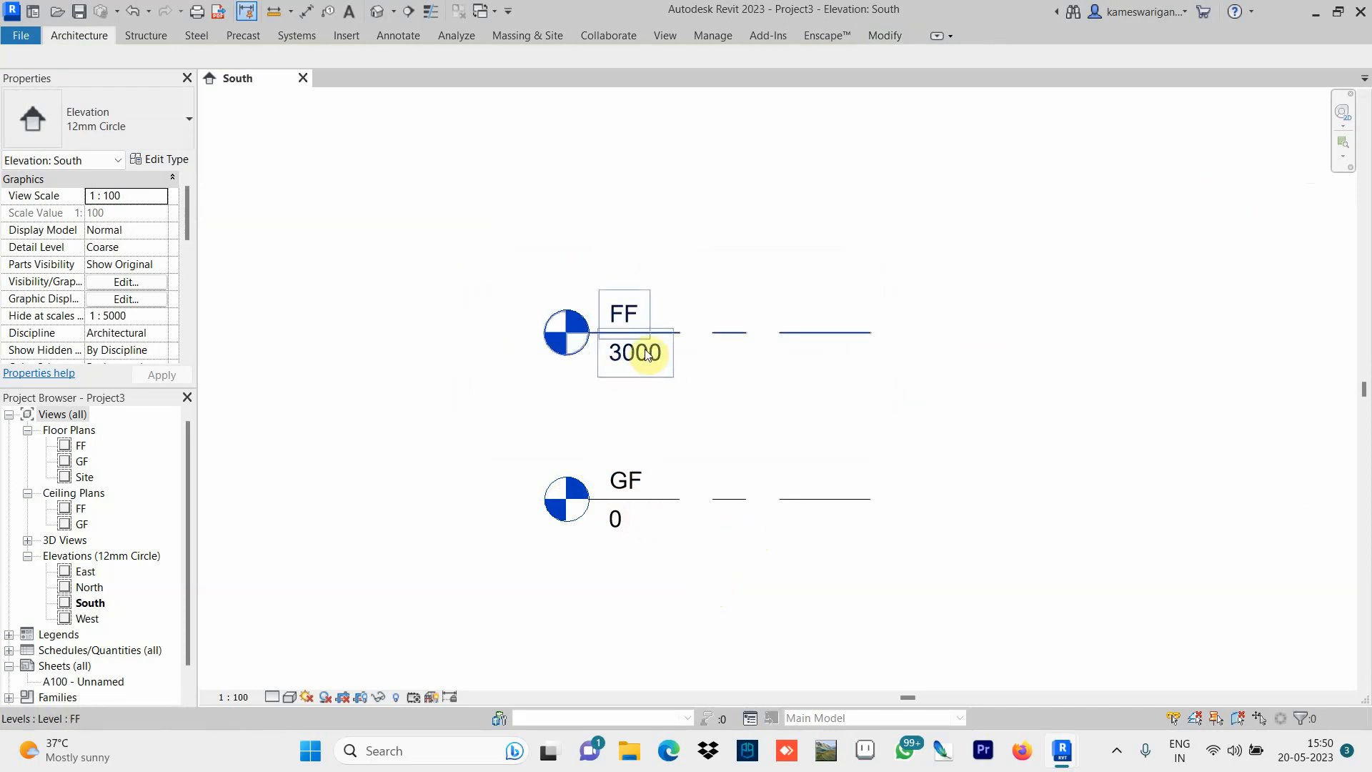
scroll(650, 399, up, 2)
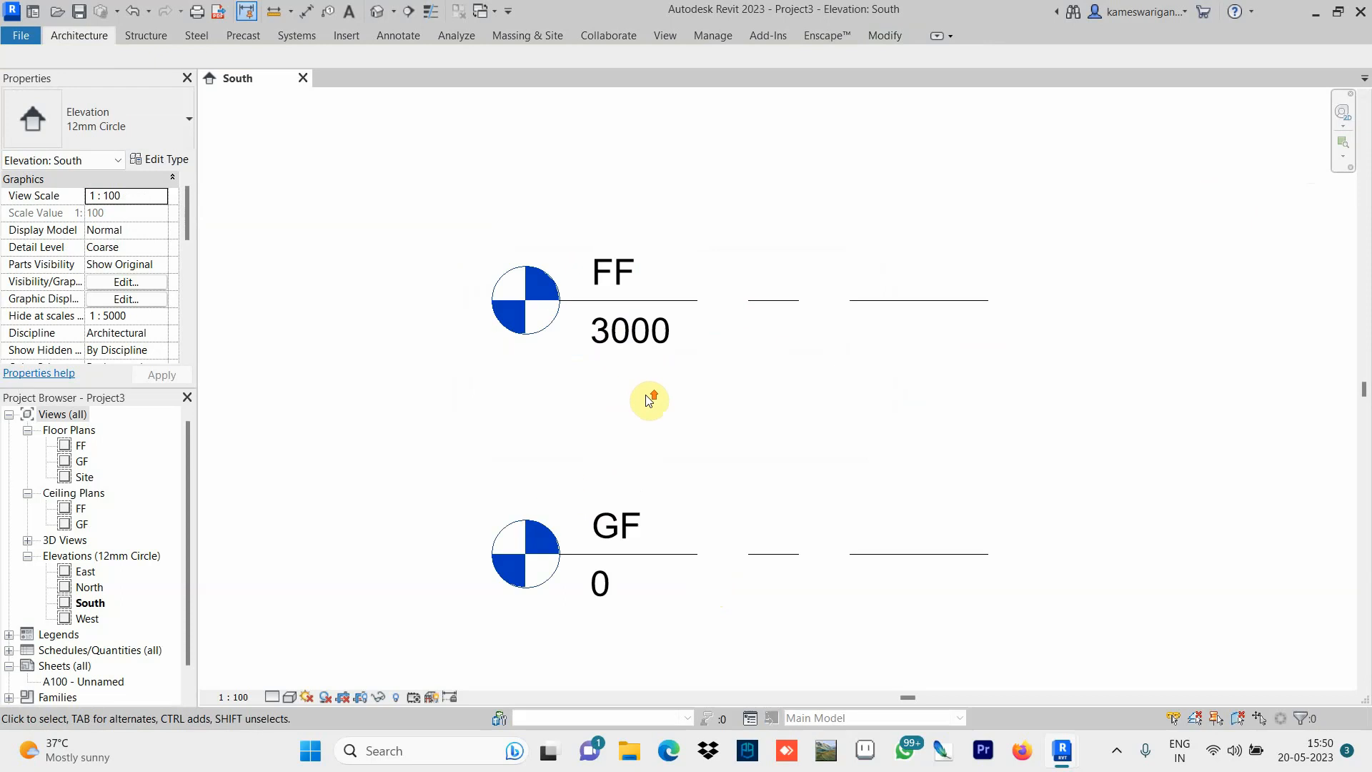
scroll(649, 402, down, 3)
scroll(648, 400, down, 1)
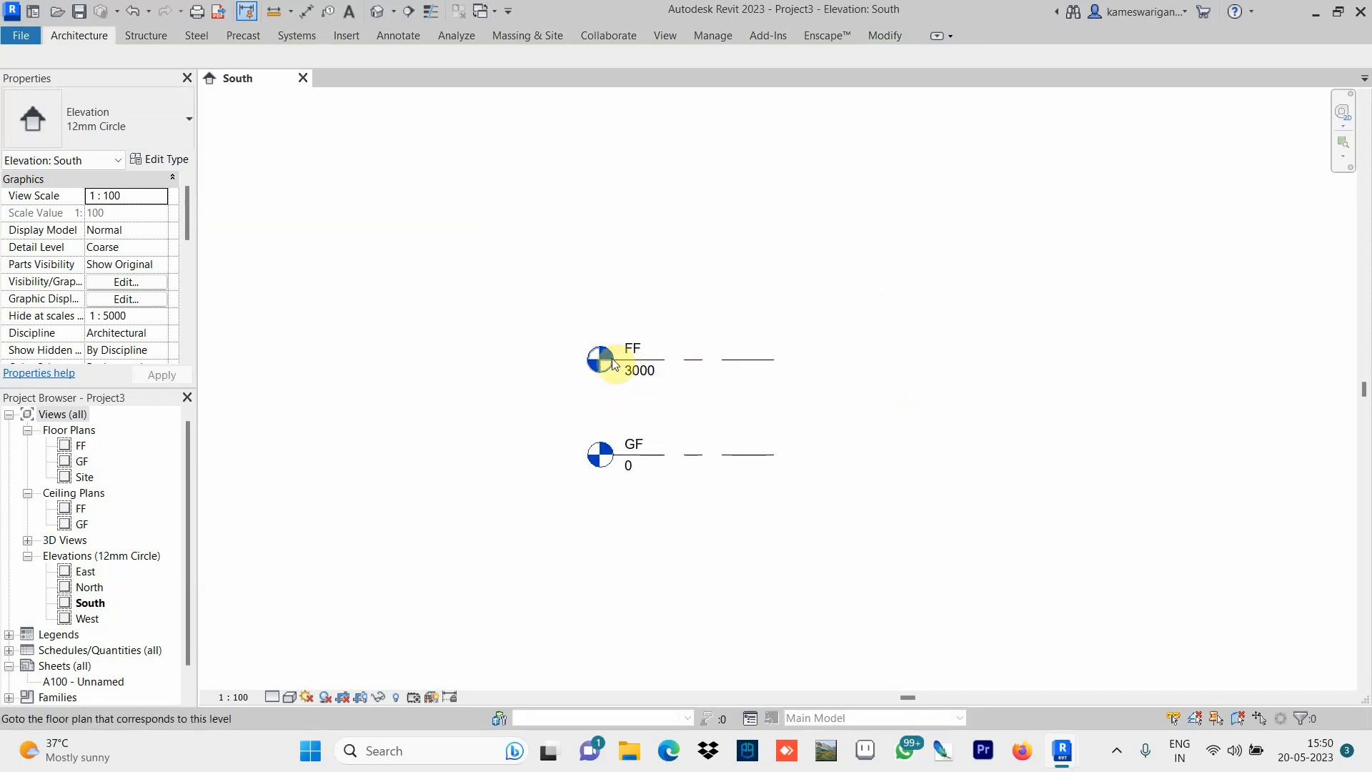
click(697, 361)
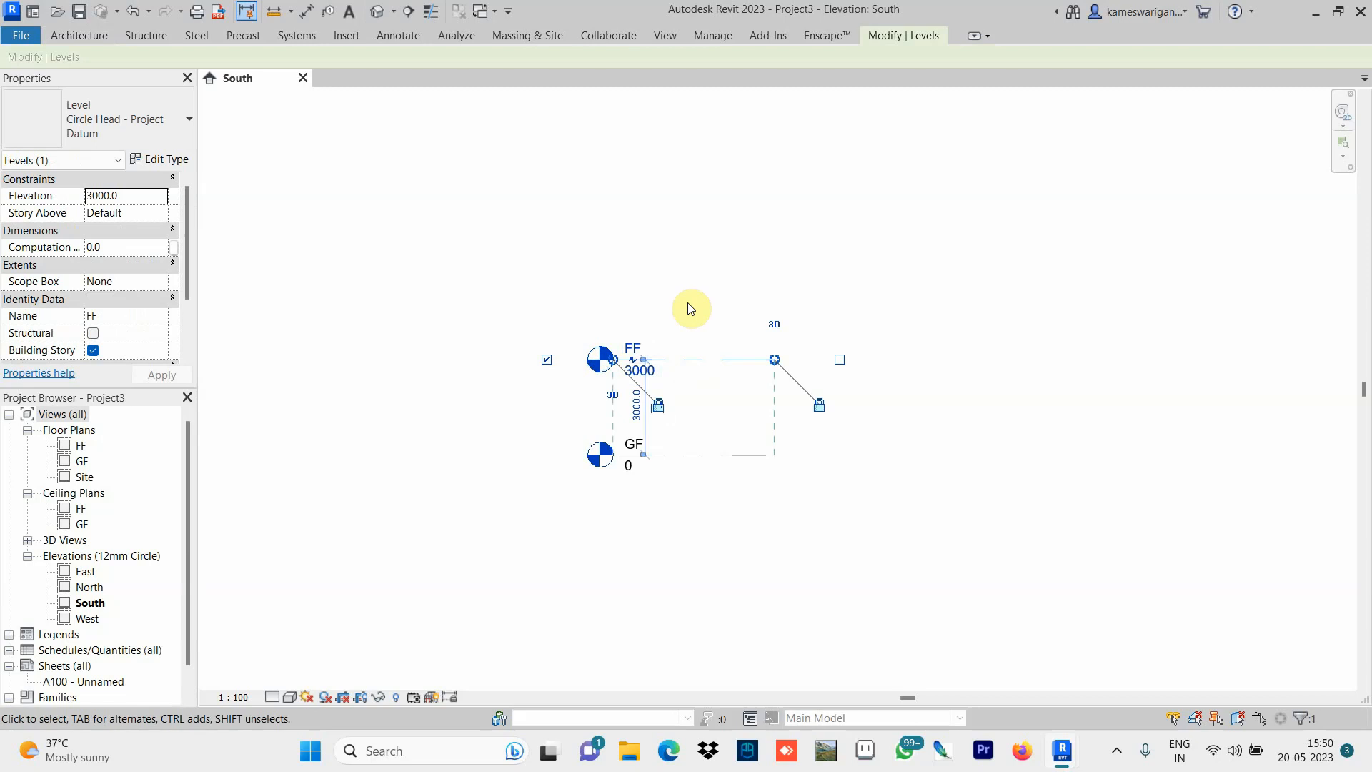
click(670, 256)
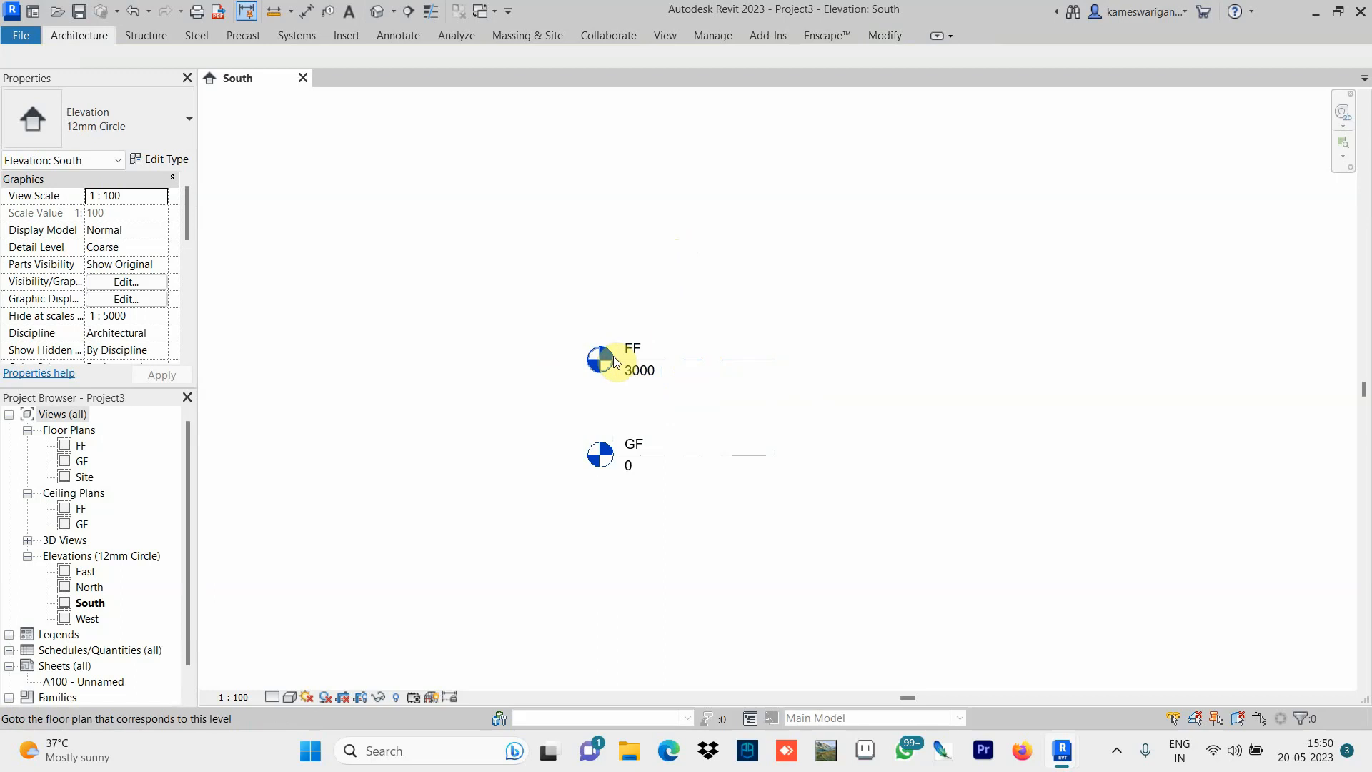
click(623, 359)
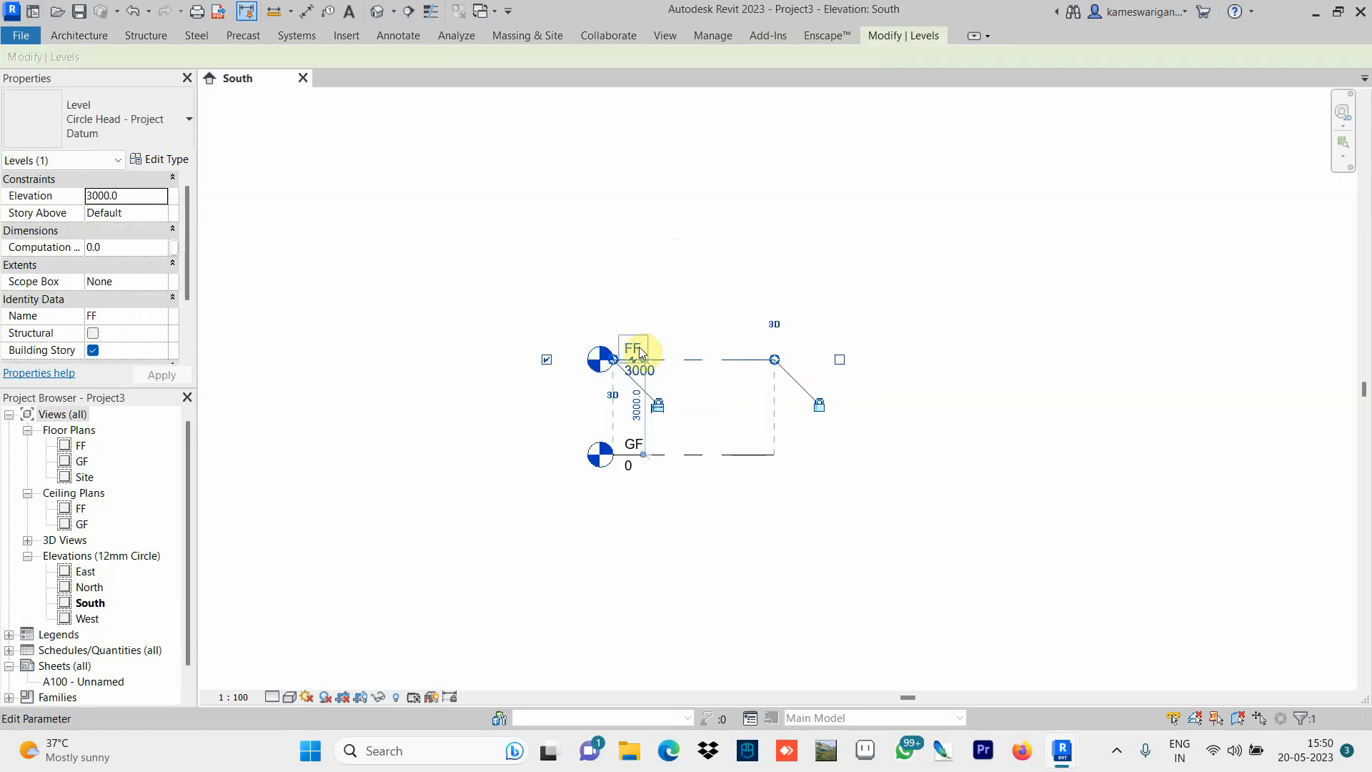
click(675, 268)
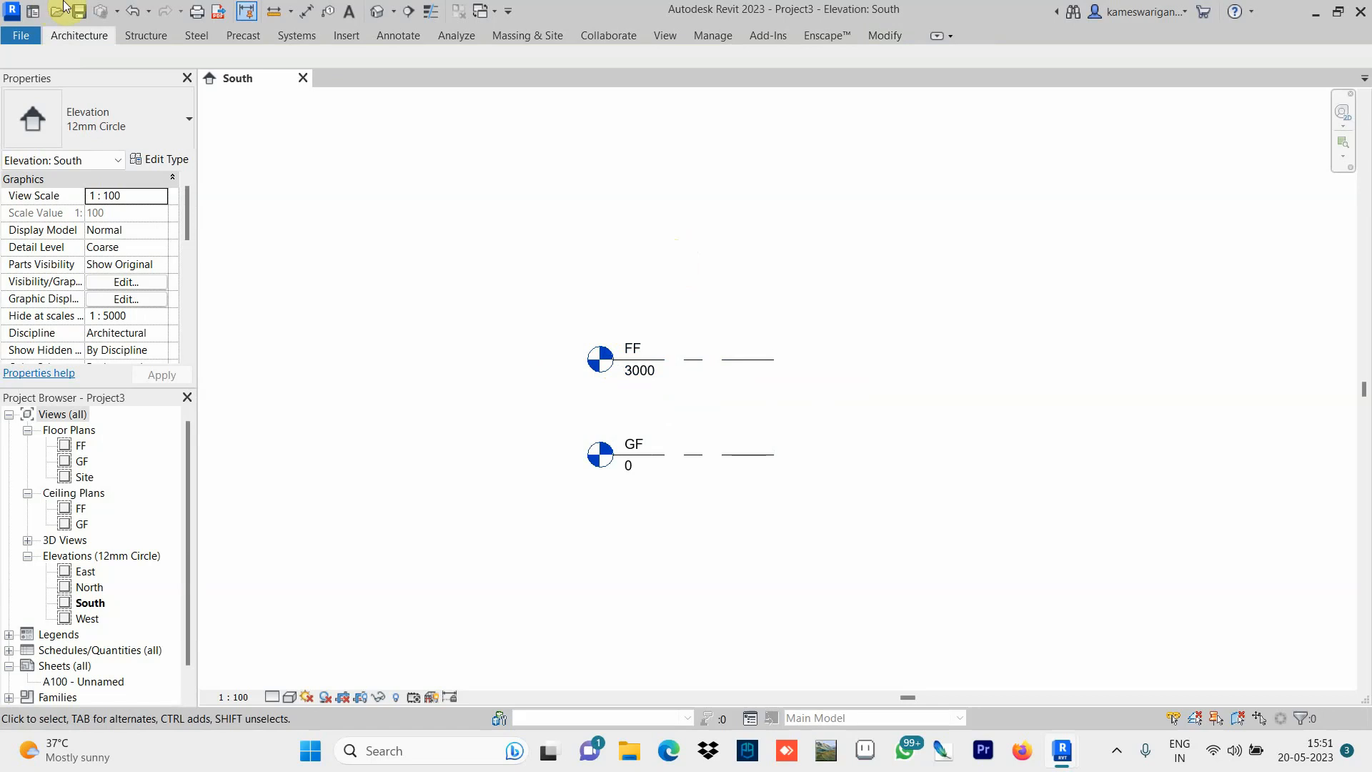
Draw a new level above FF at an elevation of about 6100 and align its head with the level heads below.
click(981, 31)
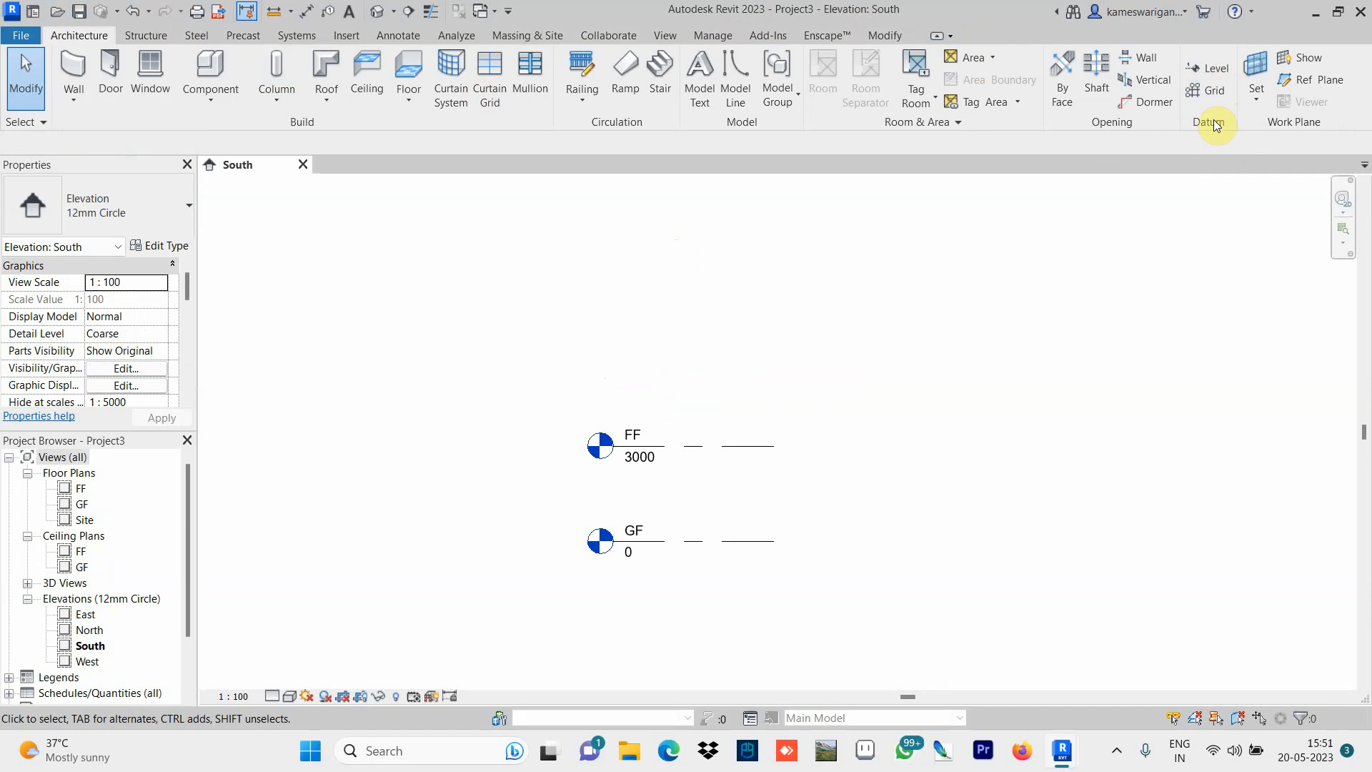
click(1208, 68)
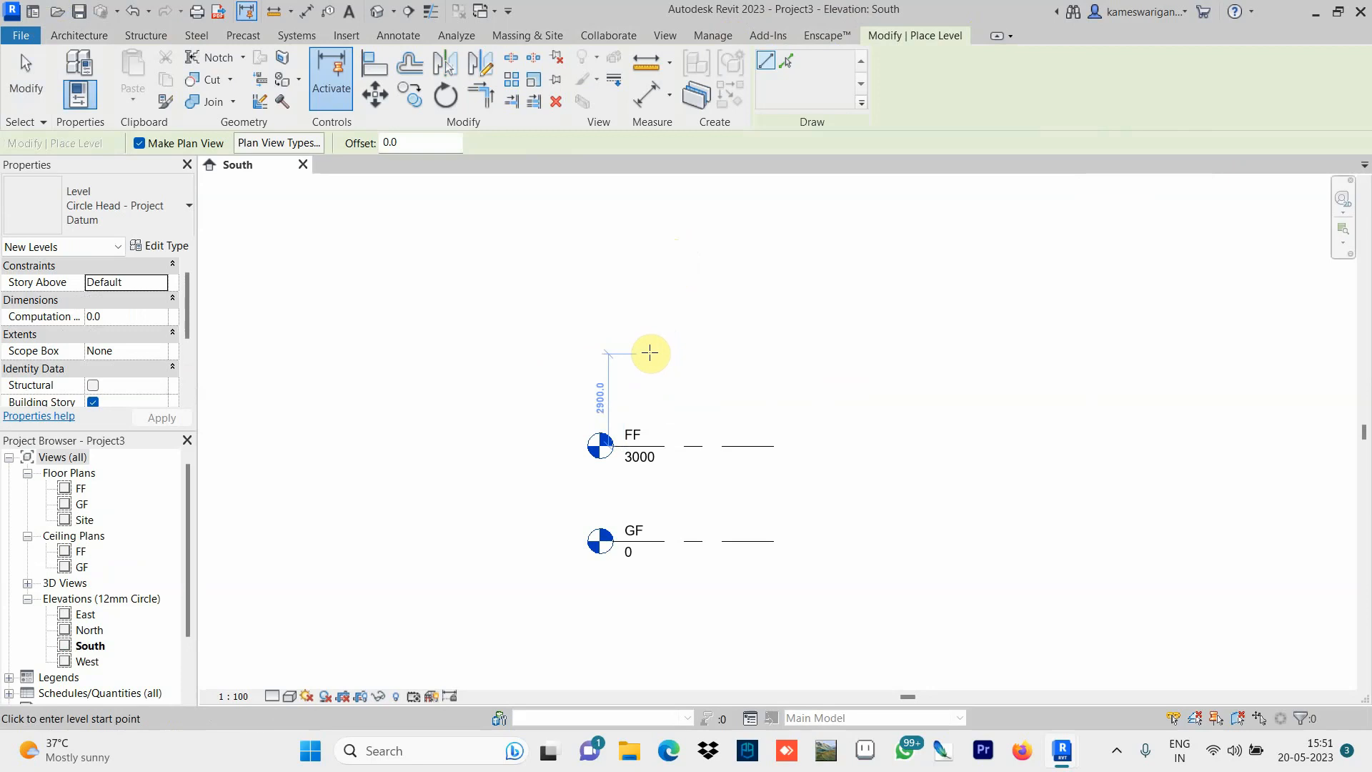
click(648, 349)
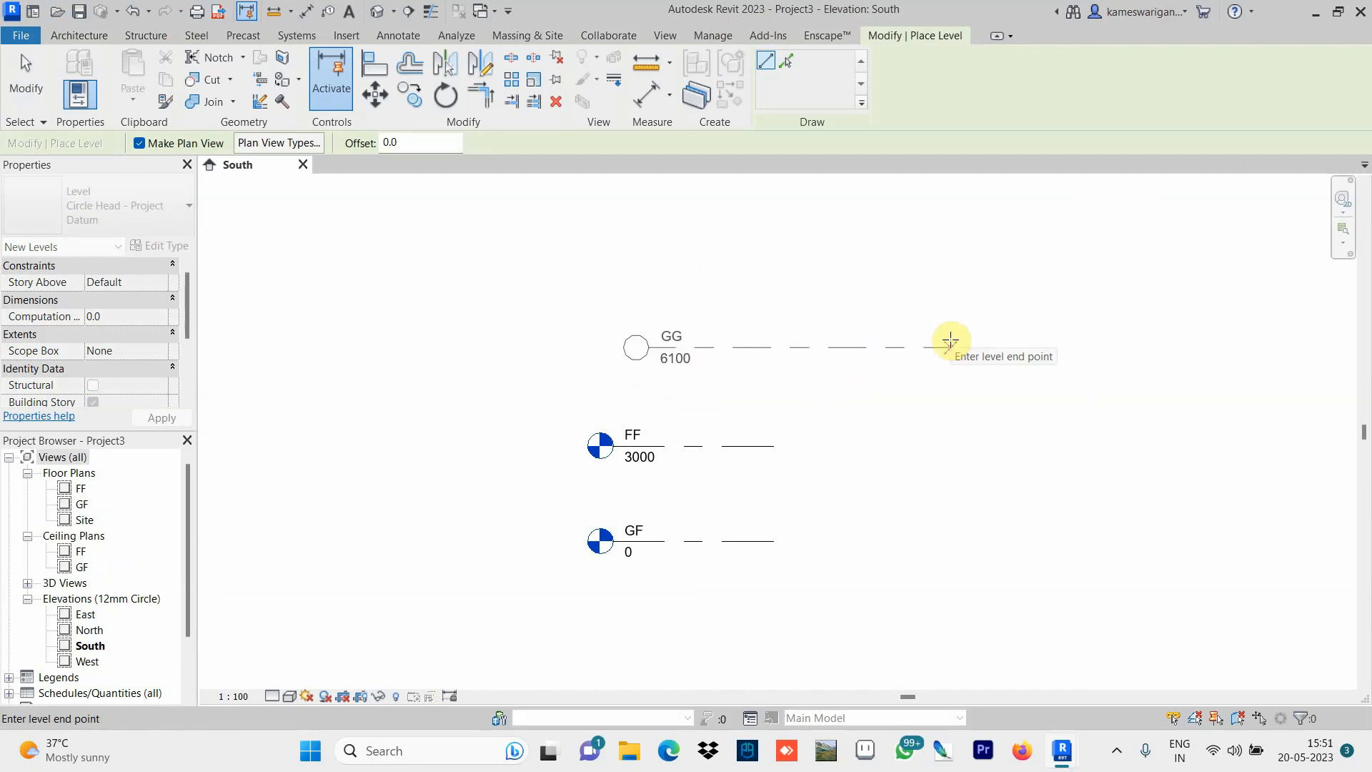
click(951, 346)
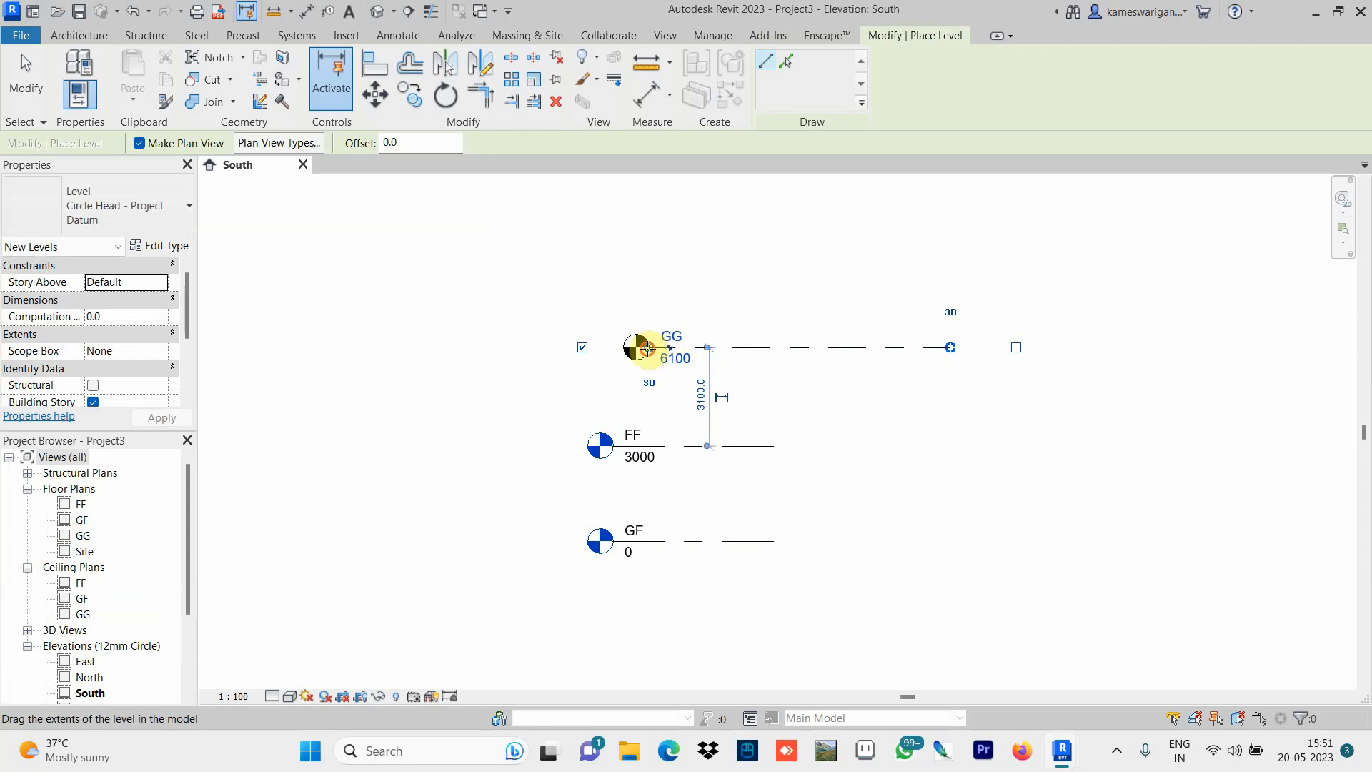
drag(667, 348, 622, 349)
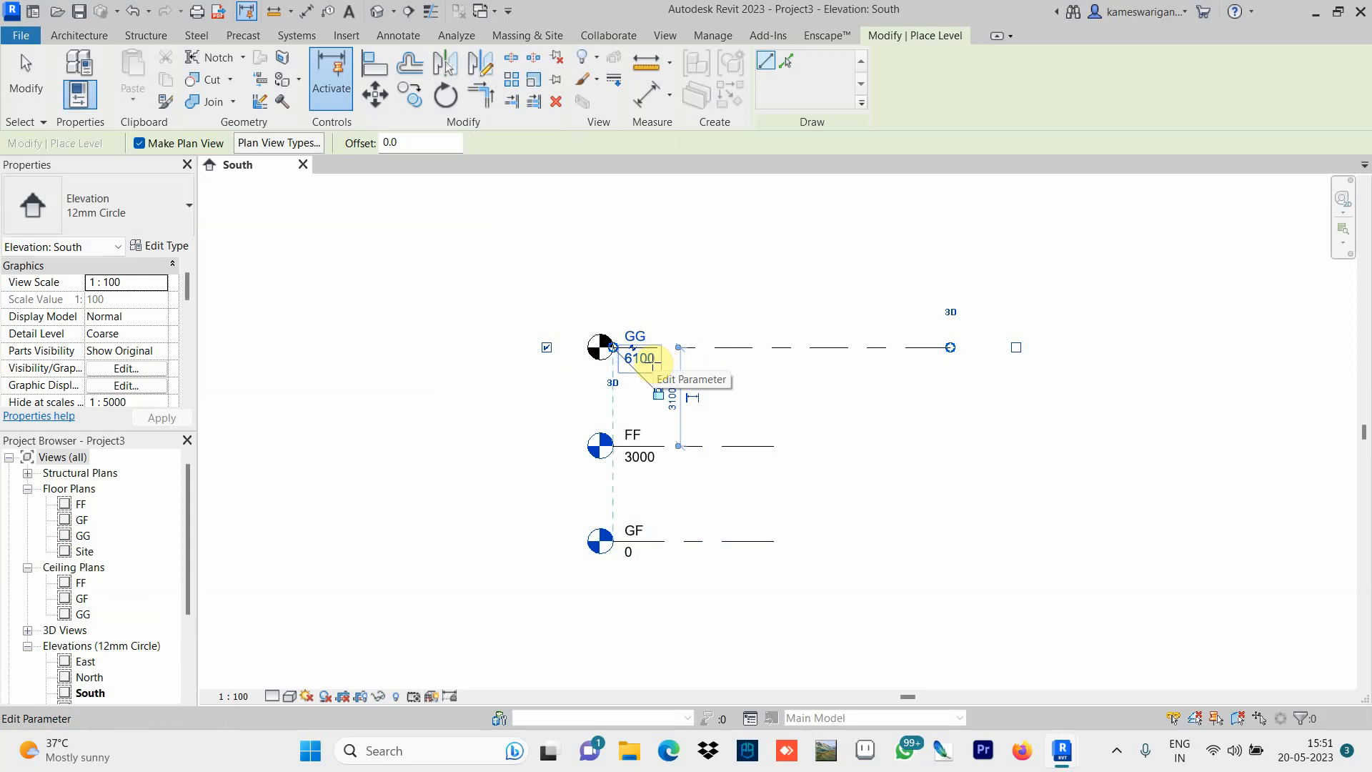
Set the elevation of the new level above FF to 6000 and end level placement.
click(652, 363)
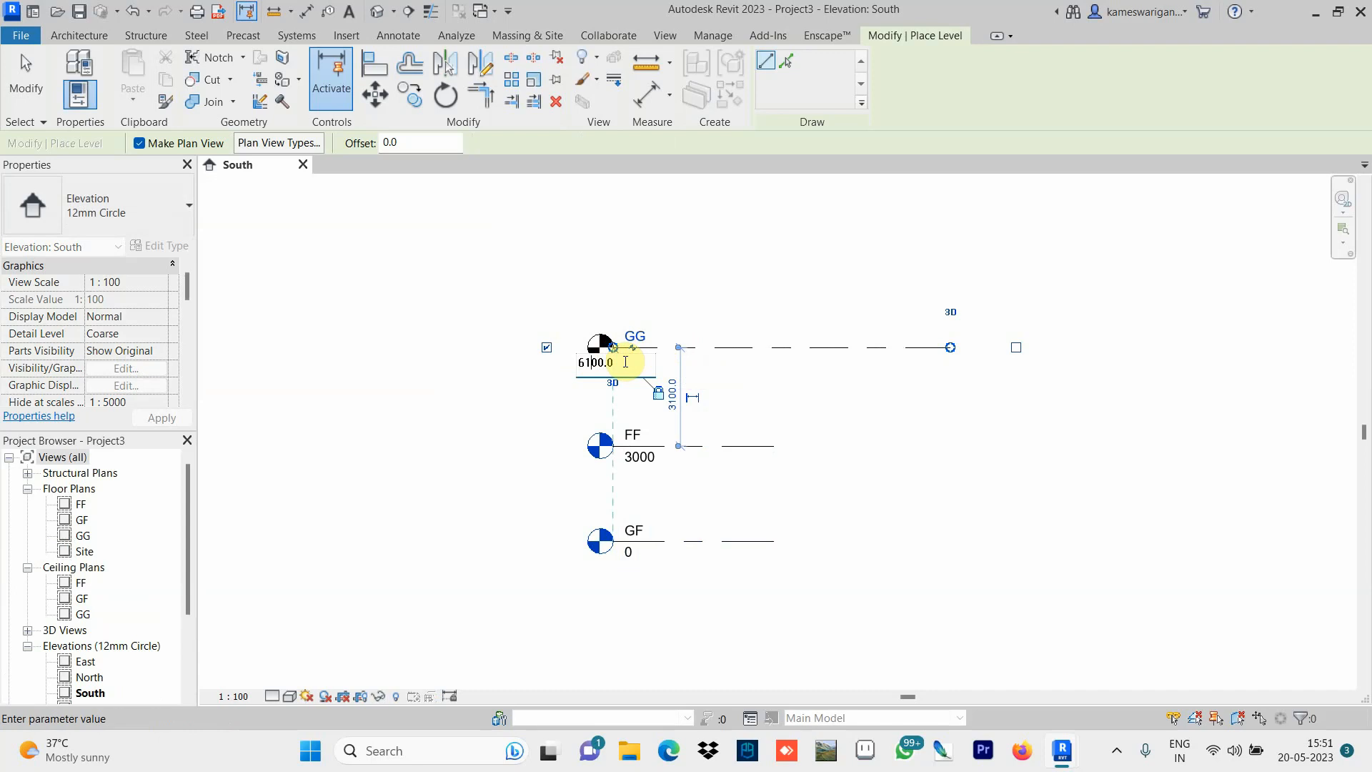
text(0)
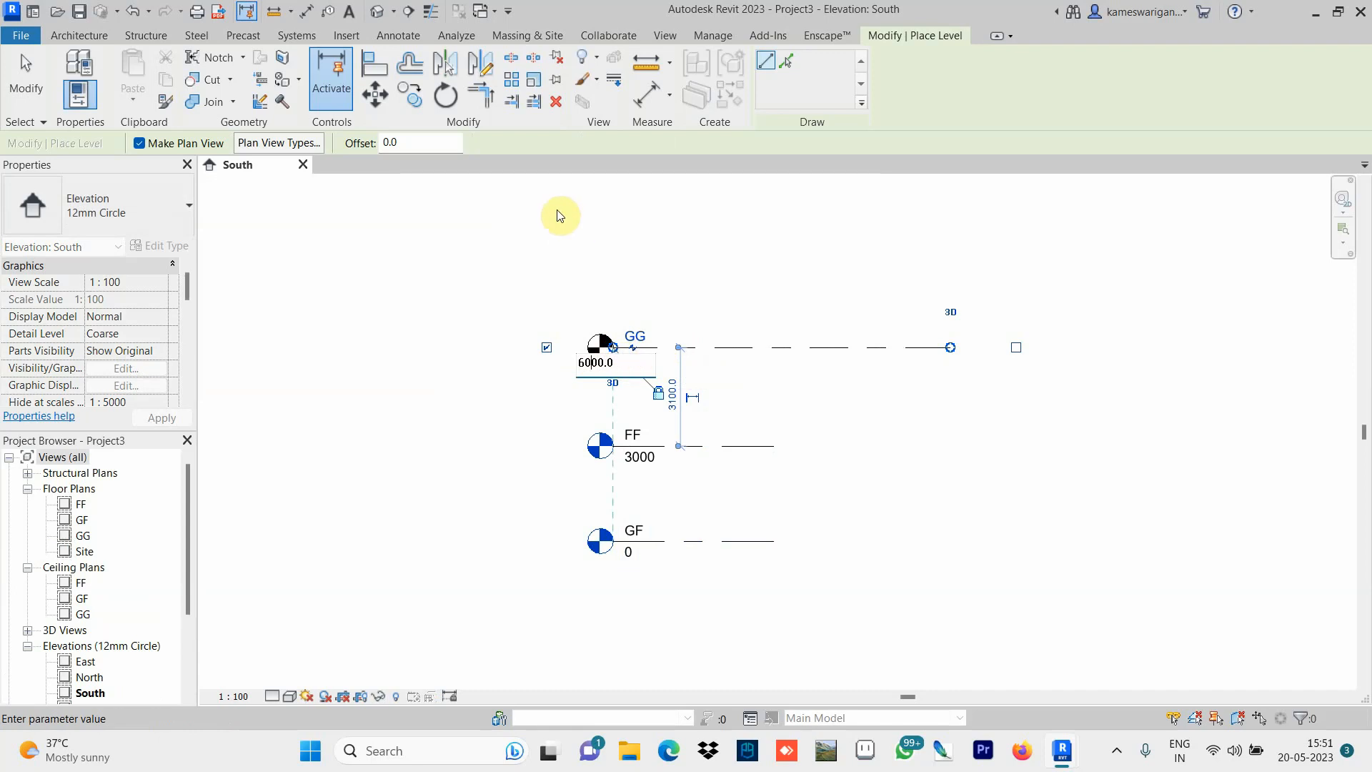
key(Return)
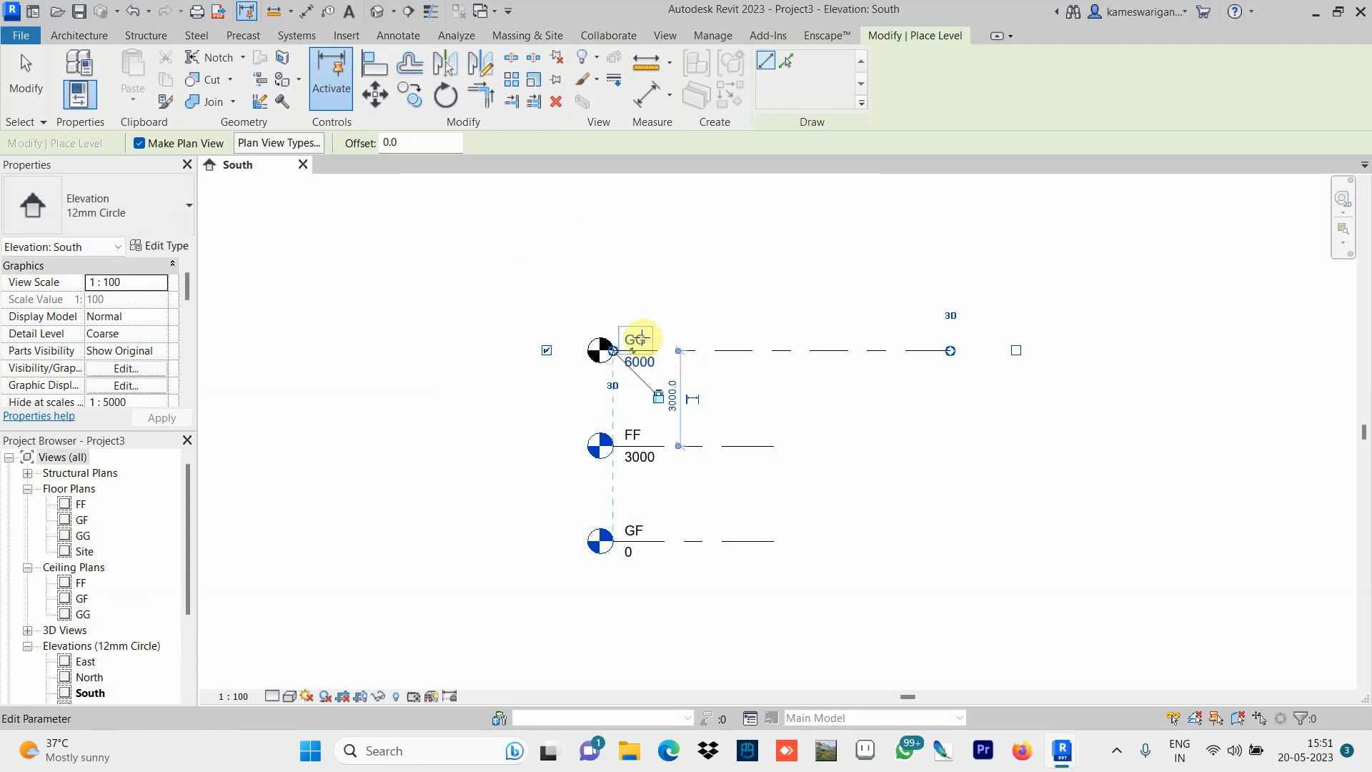
click(635, 343)
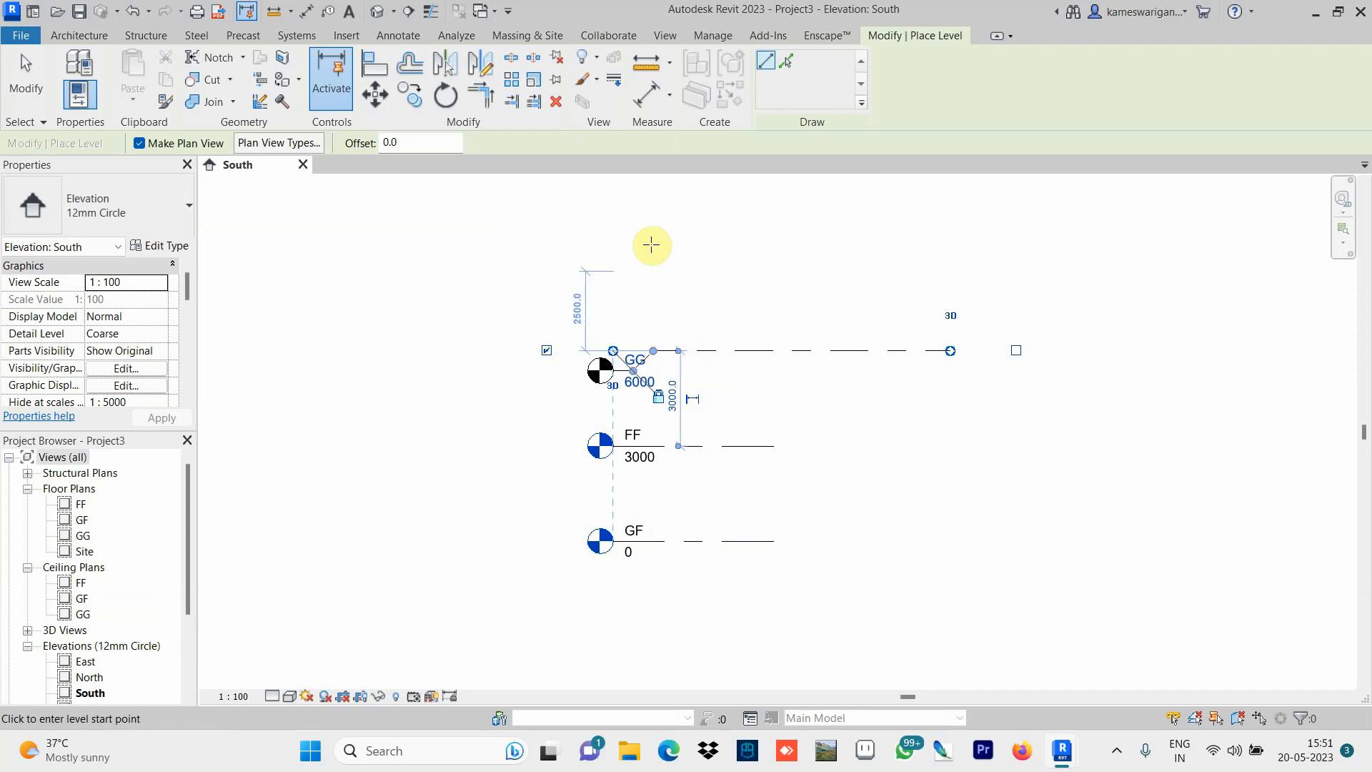
key(ctrl+z)
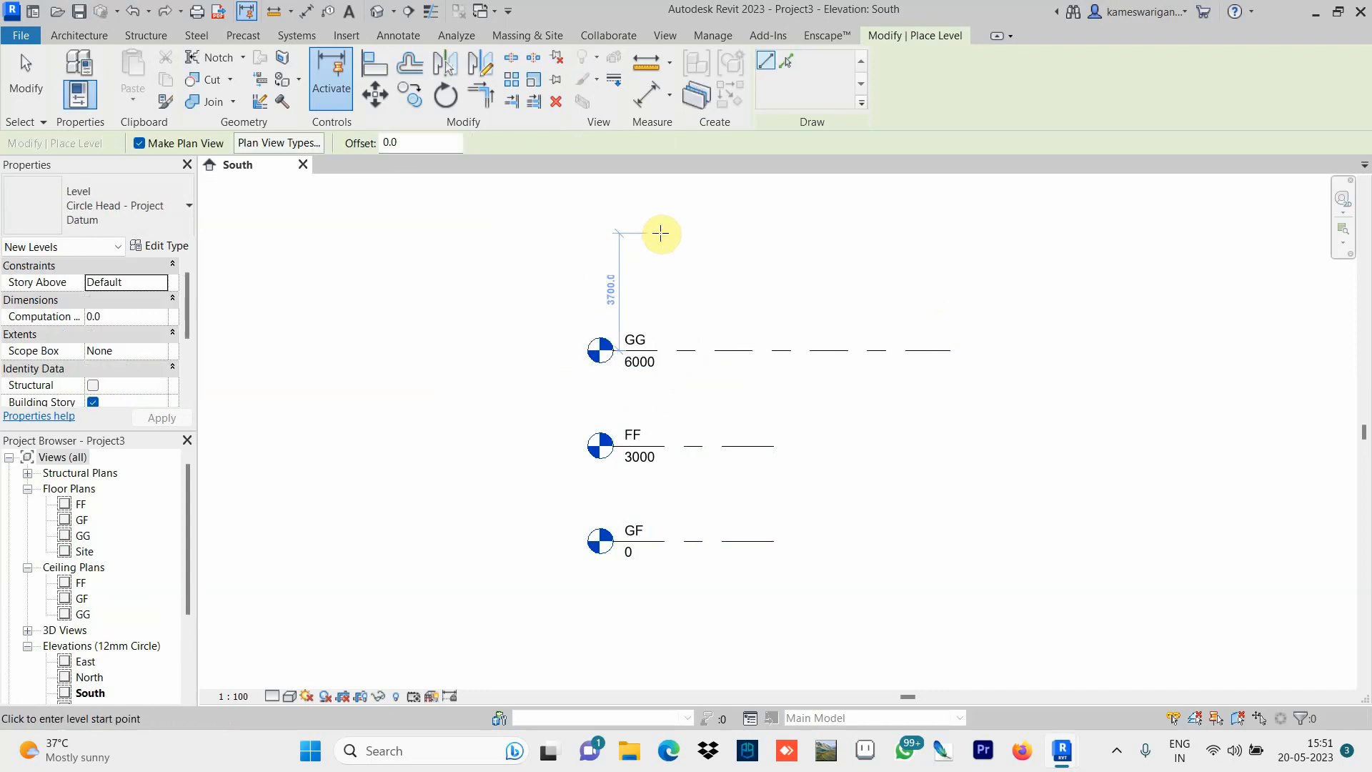
key(Escape)
key(Escape)
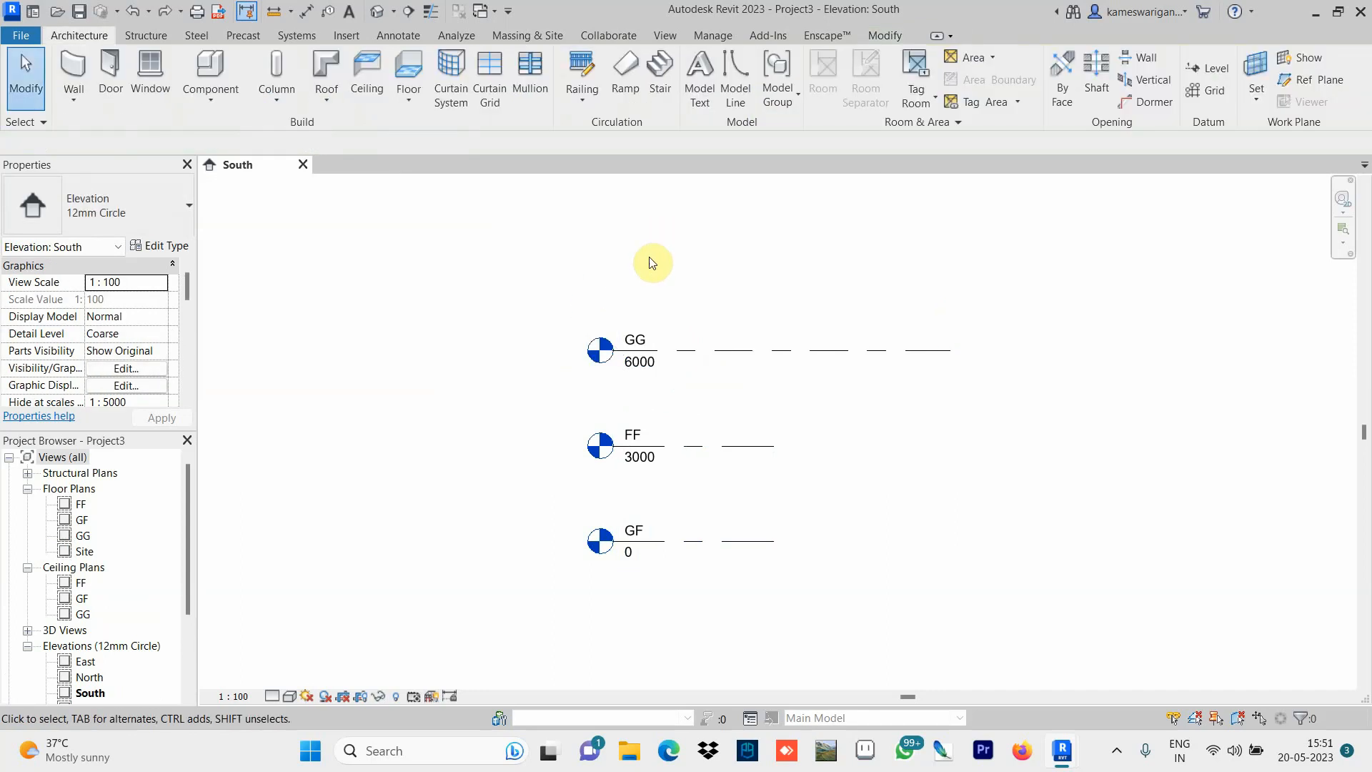
click(666, 349)
drag(636, 345, 652, 349)
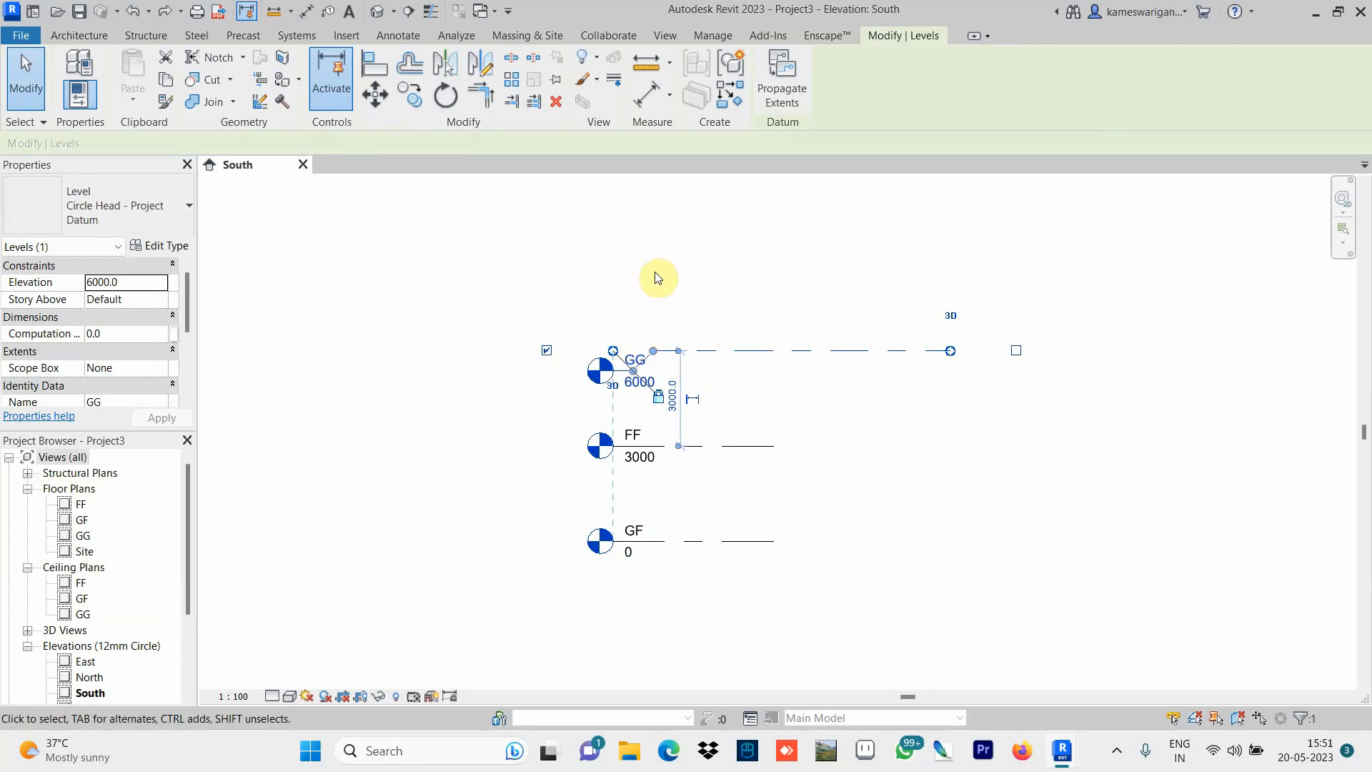
key(ctrl+z)
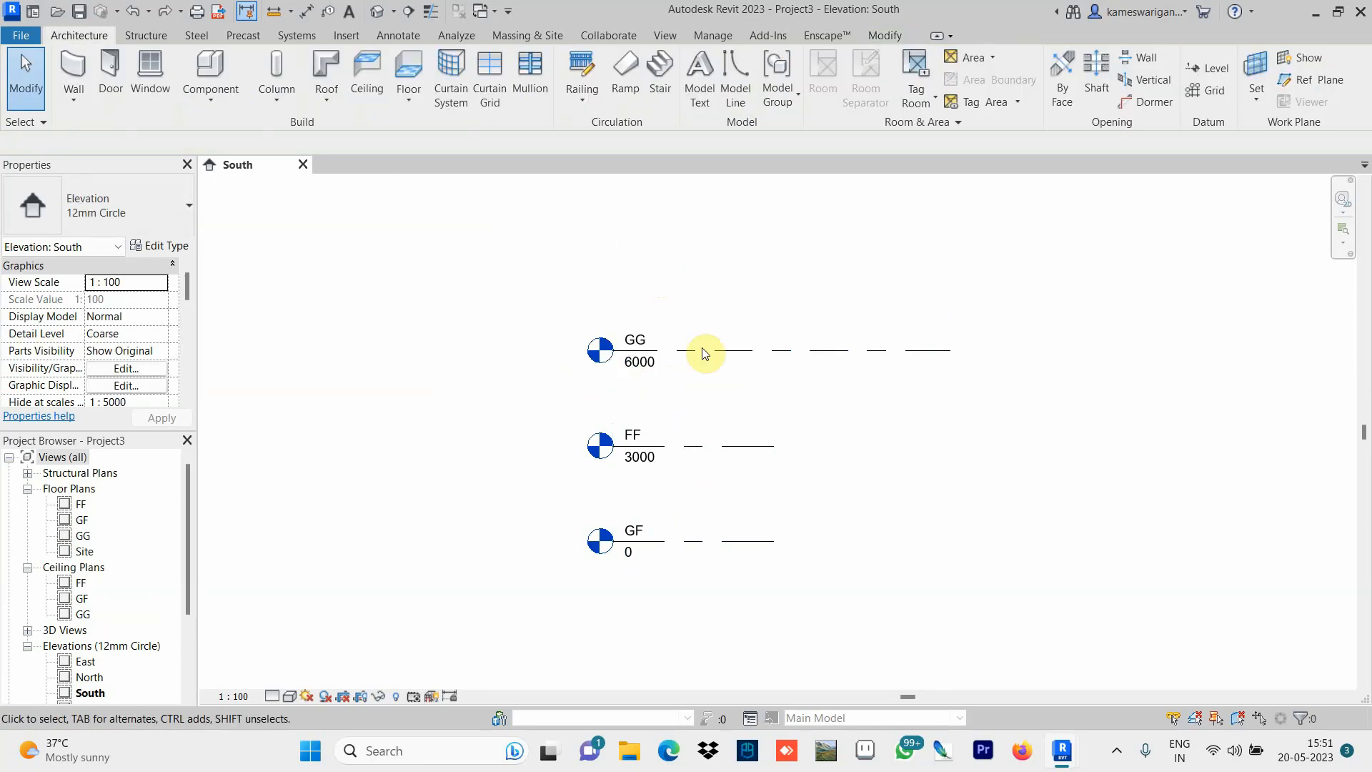
Try to rename the topmost level, at elevation 6000, as FF.
click(642, 342)
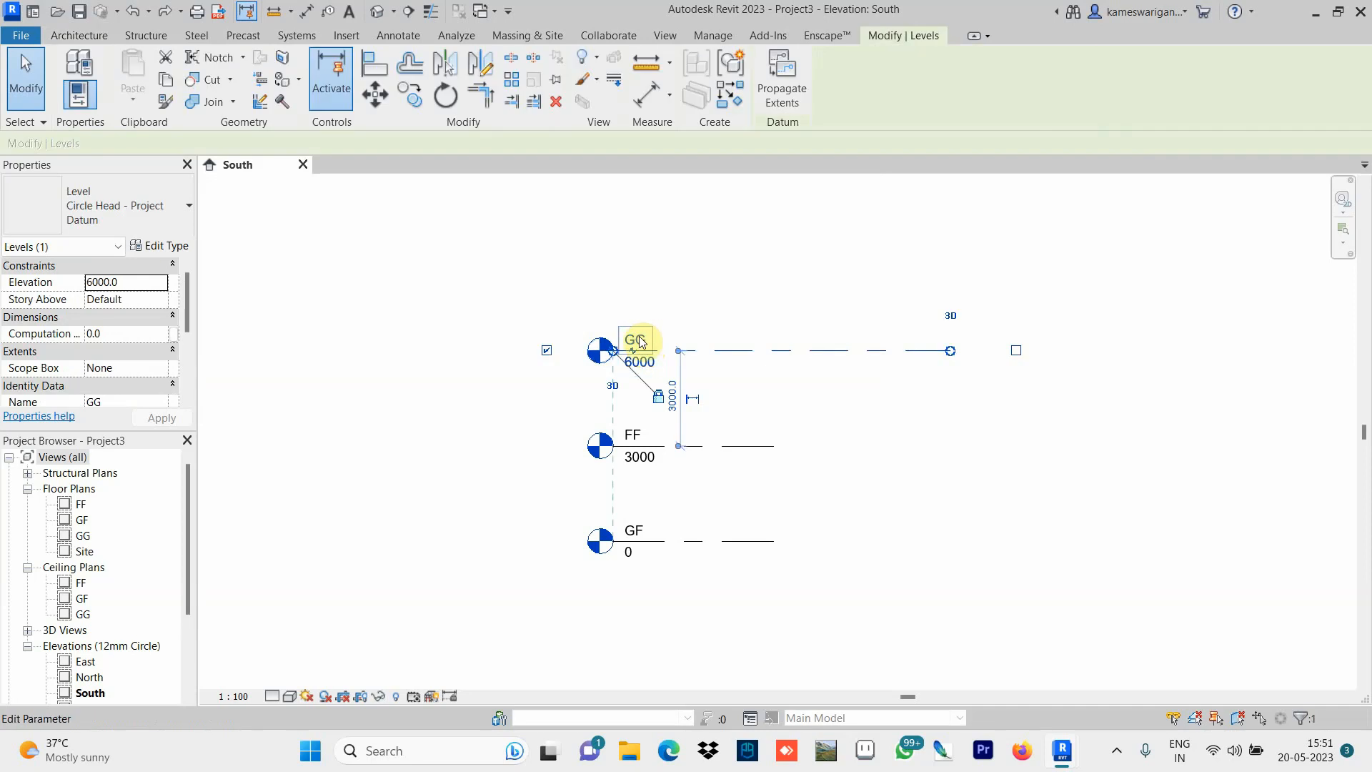
click(641, 341)
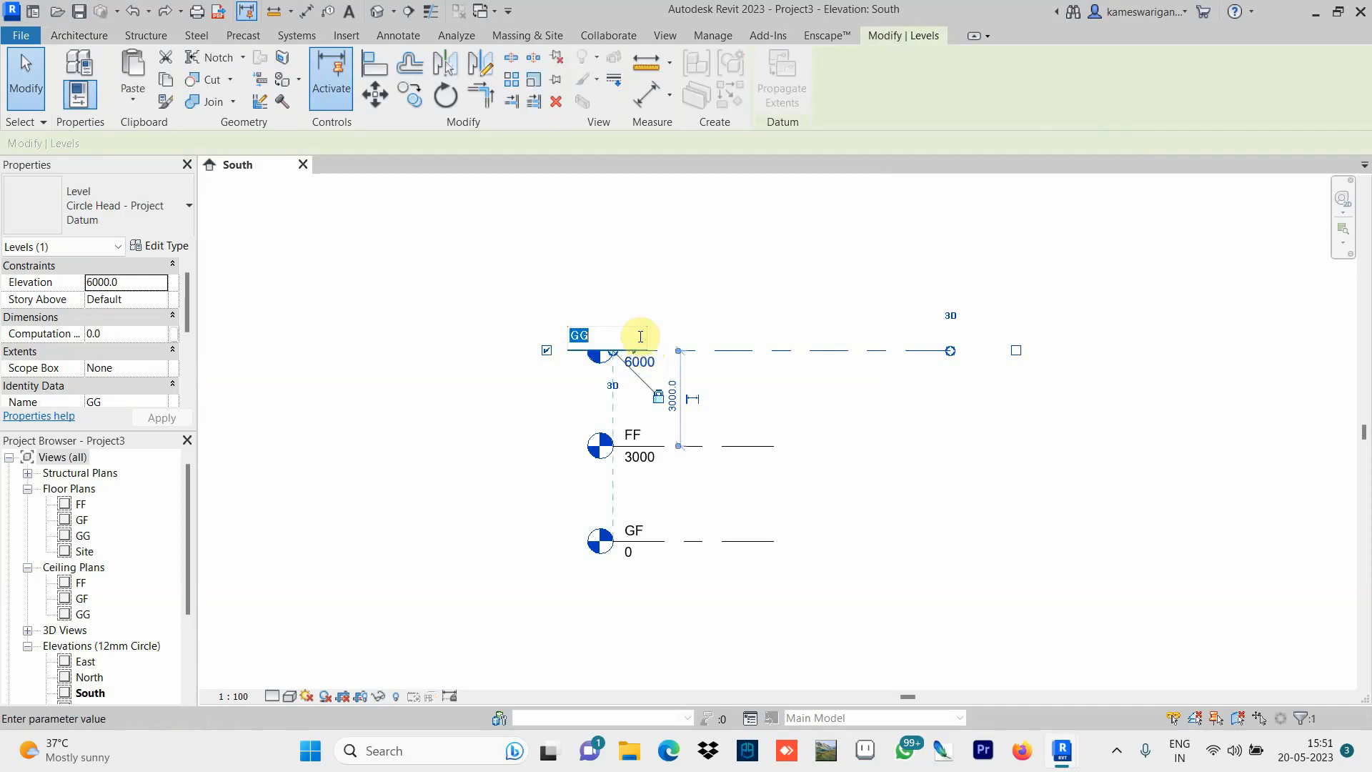
text(FF)
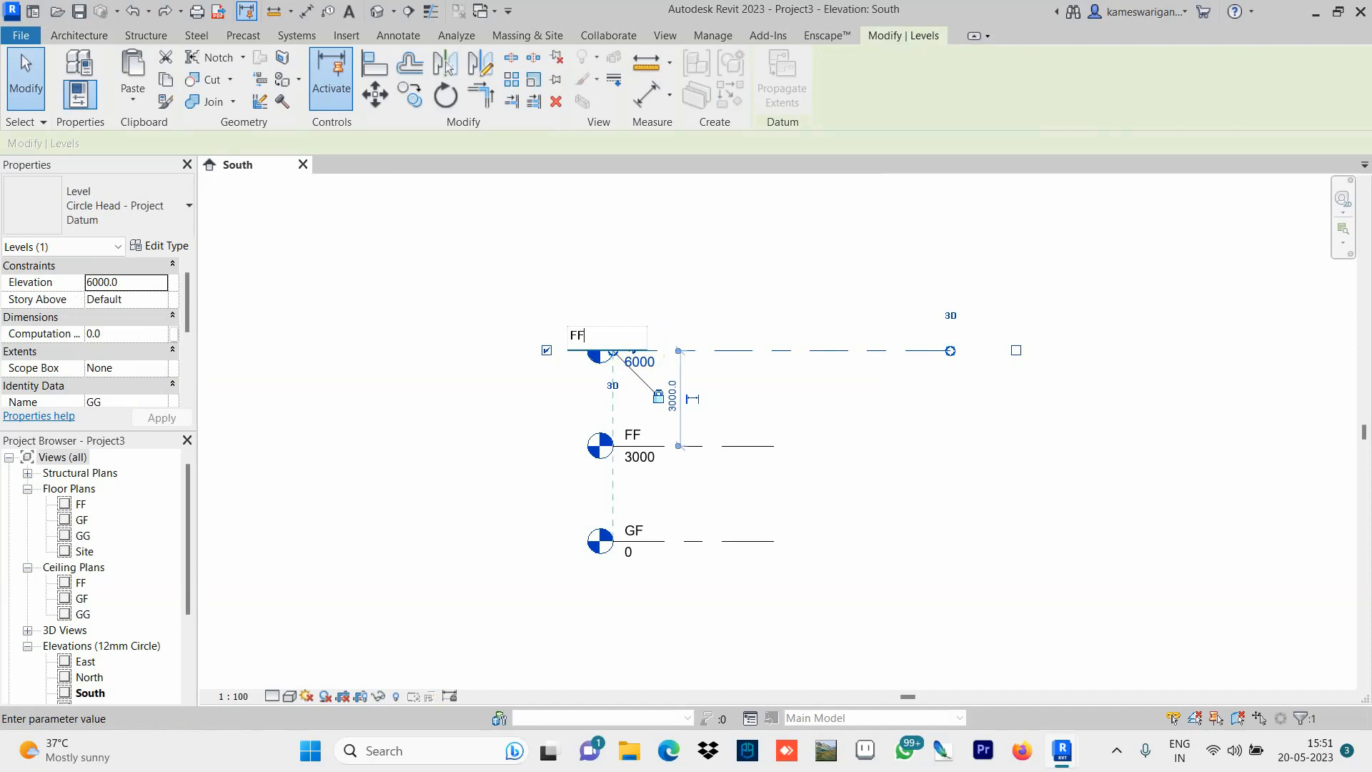
click(1023, 471)
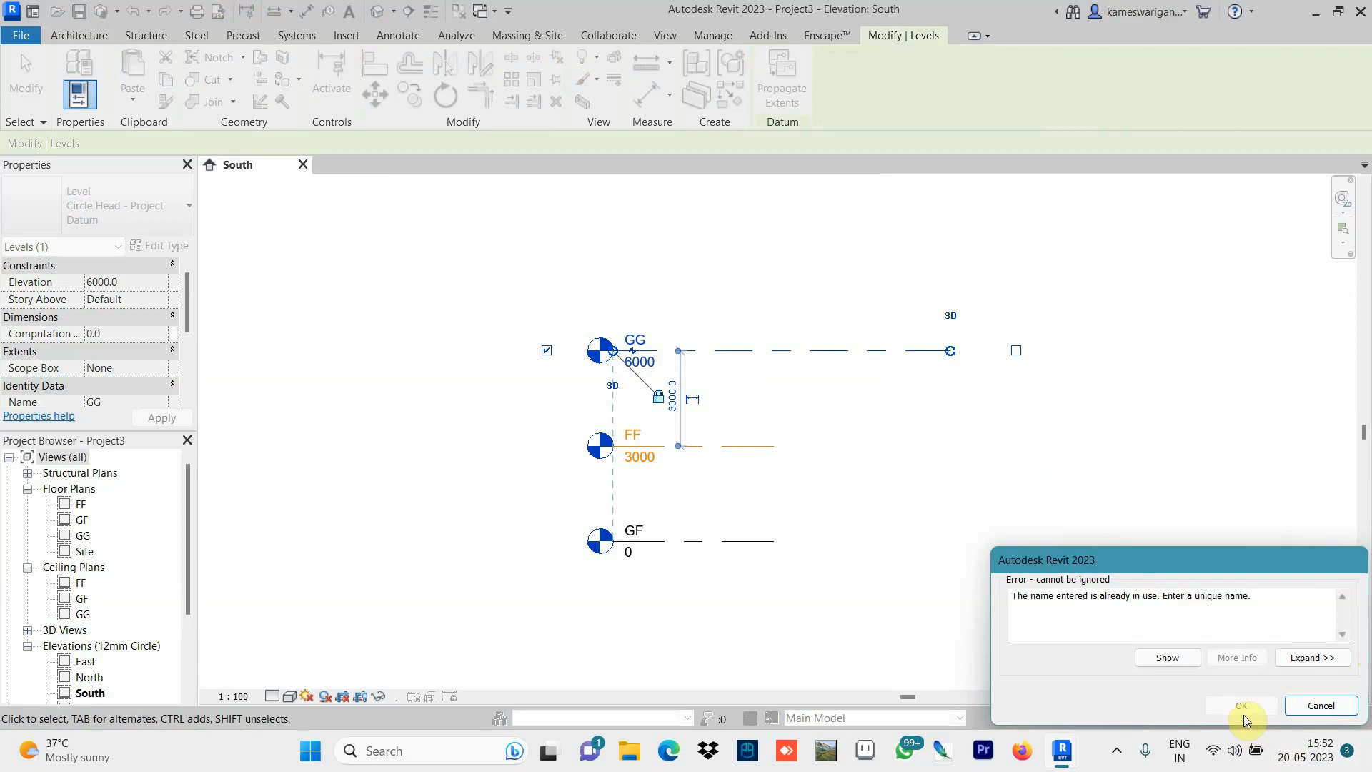
click(1321, 705)
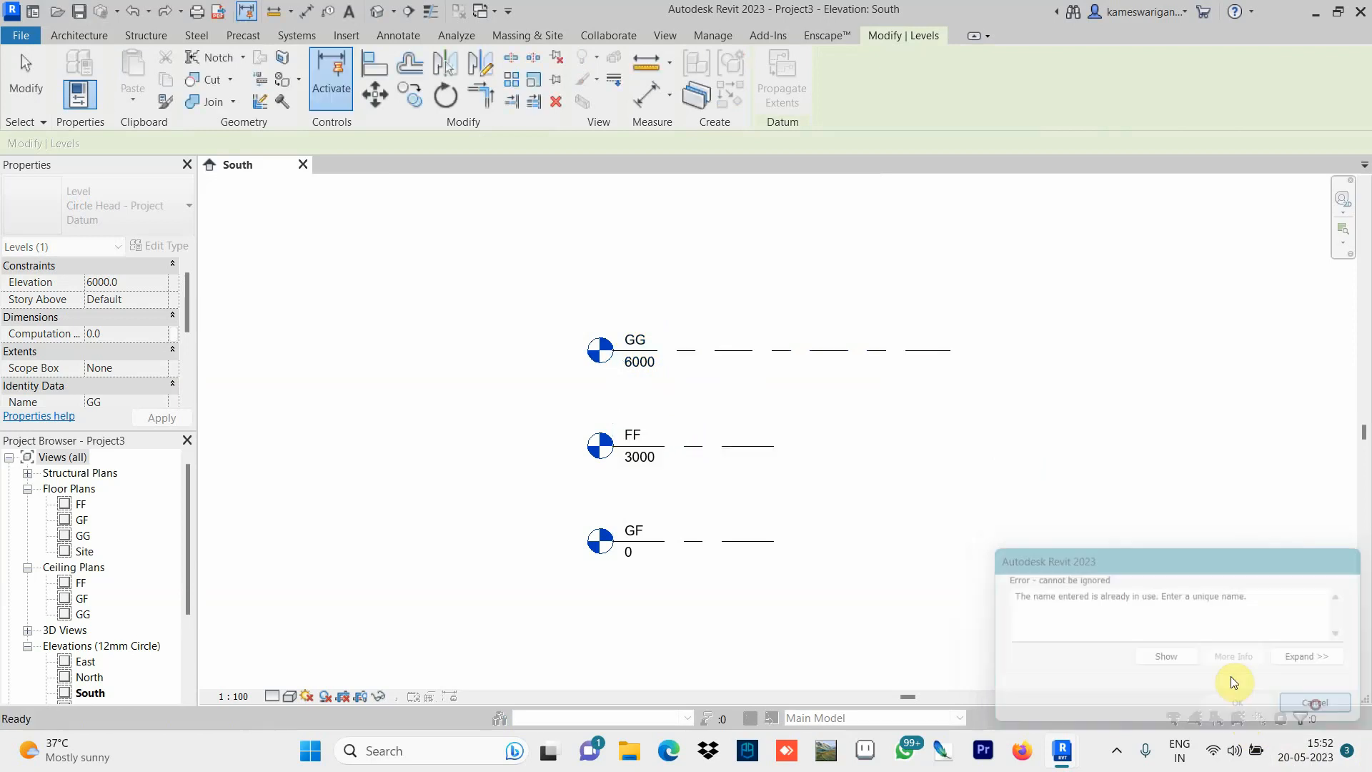
click(635, 339)
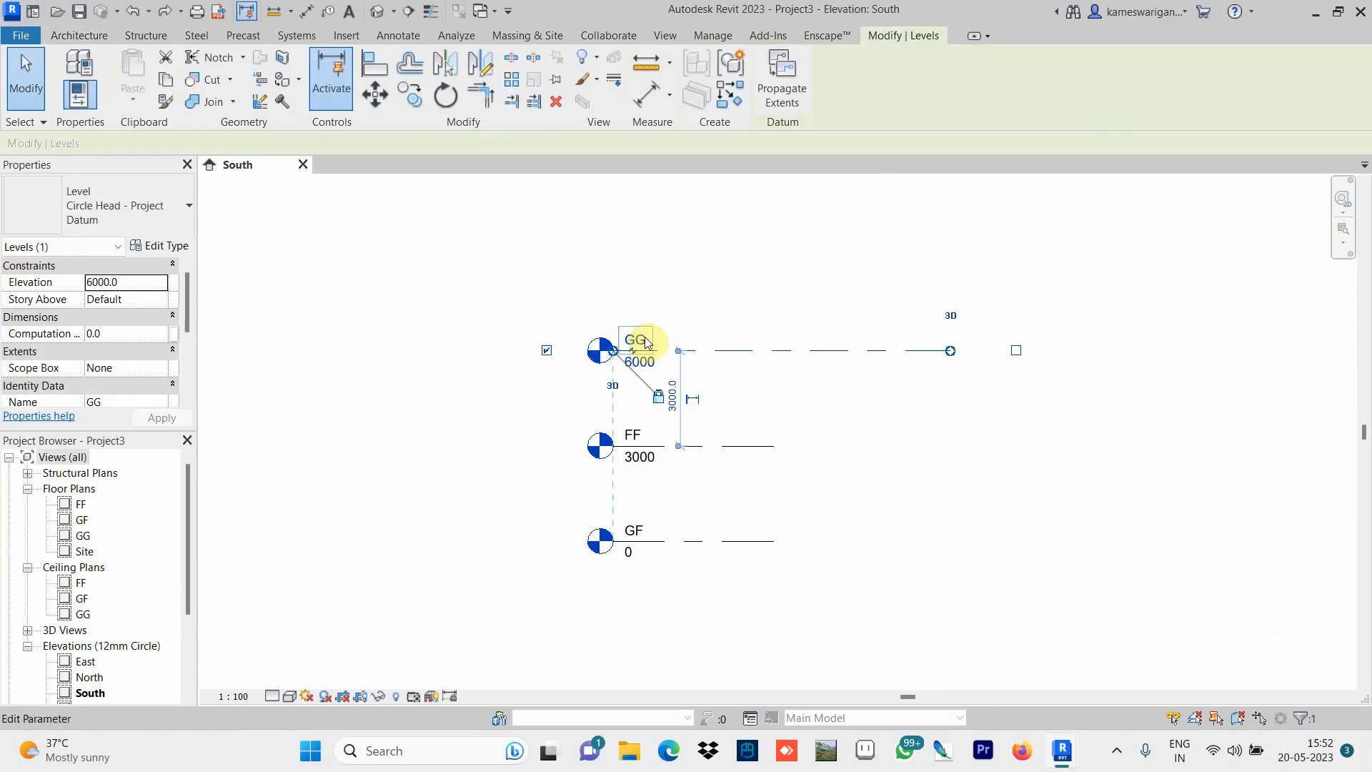
click(643, 336)
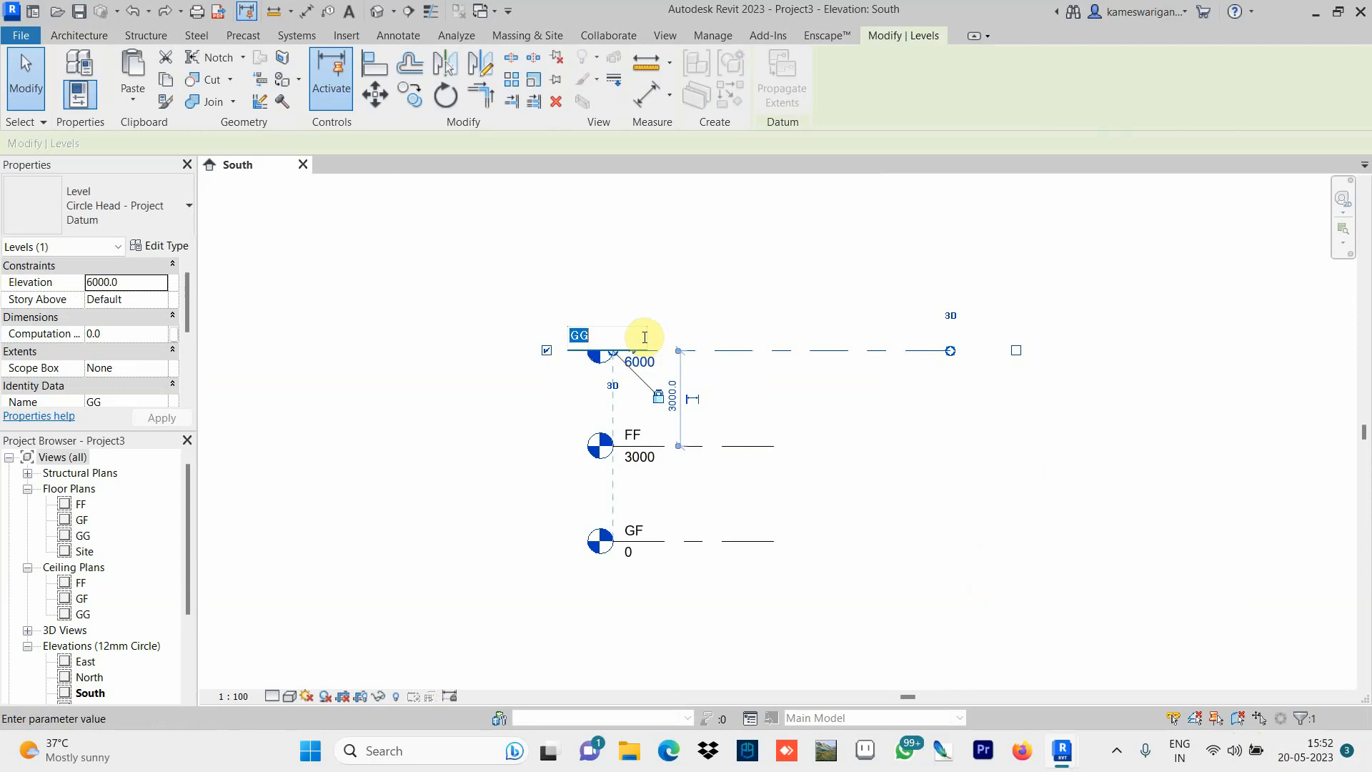
text(F)
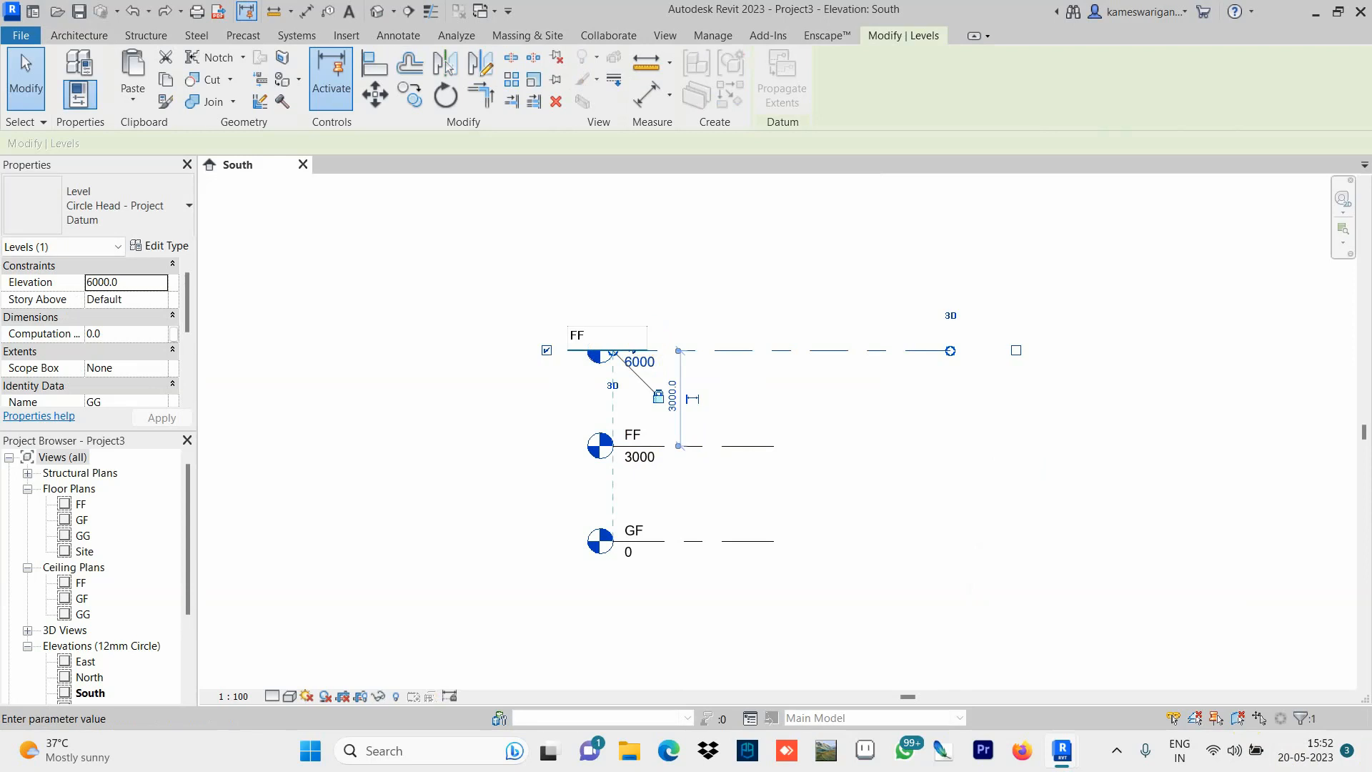
text(F)
key(Return)
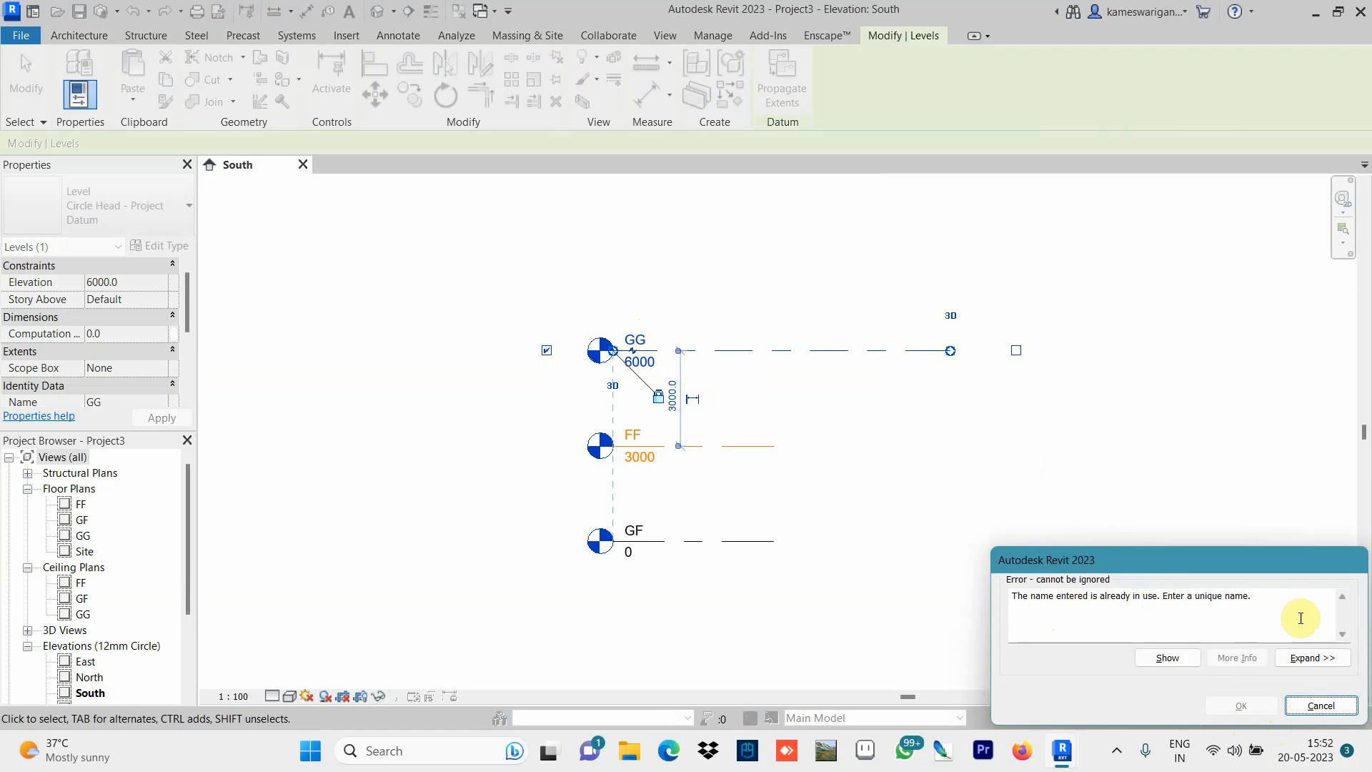
click(1321, 705)
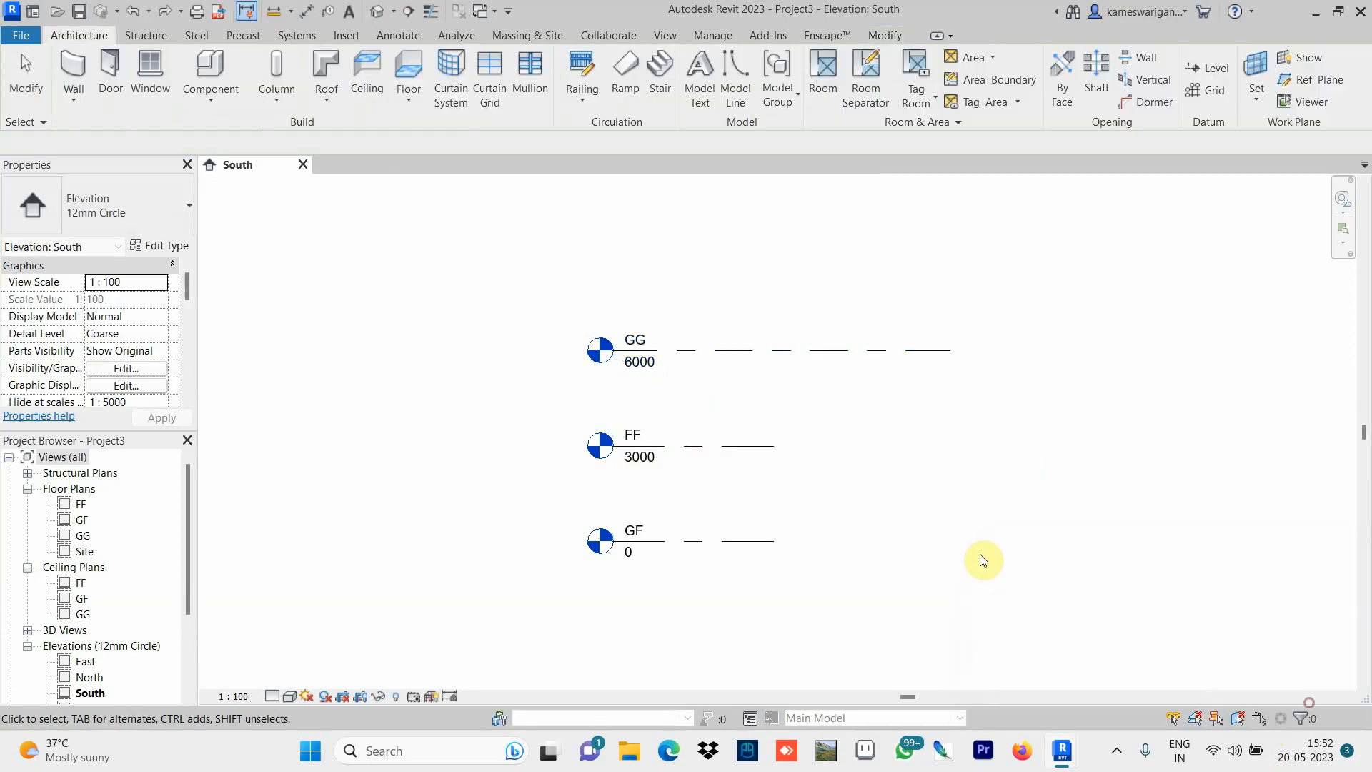
Rename the topmost level, GG, to SF and rename its corresponding views as well.
click(633, 340)
click(631, 338)
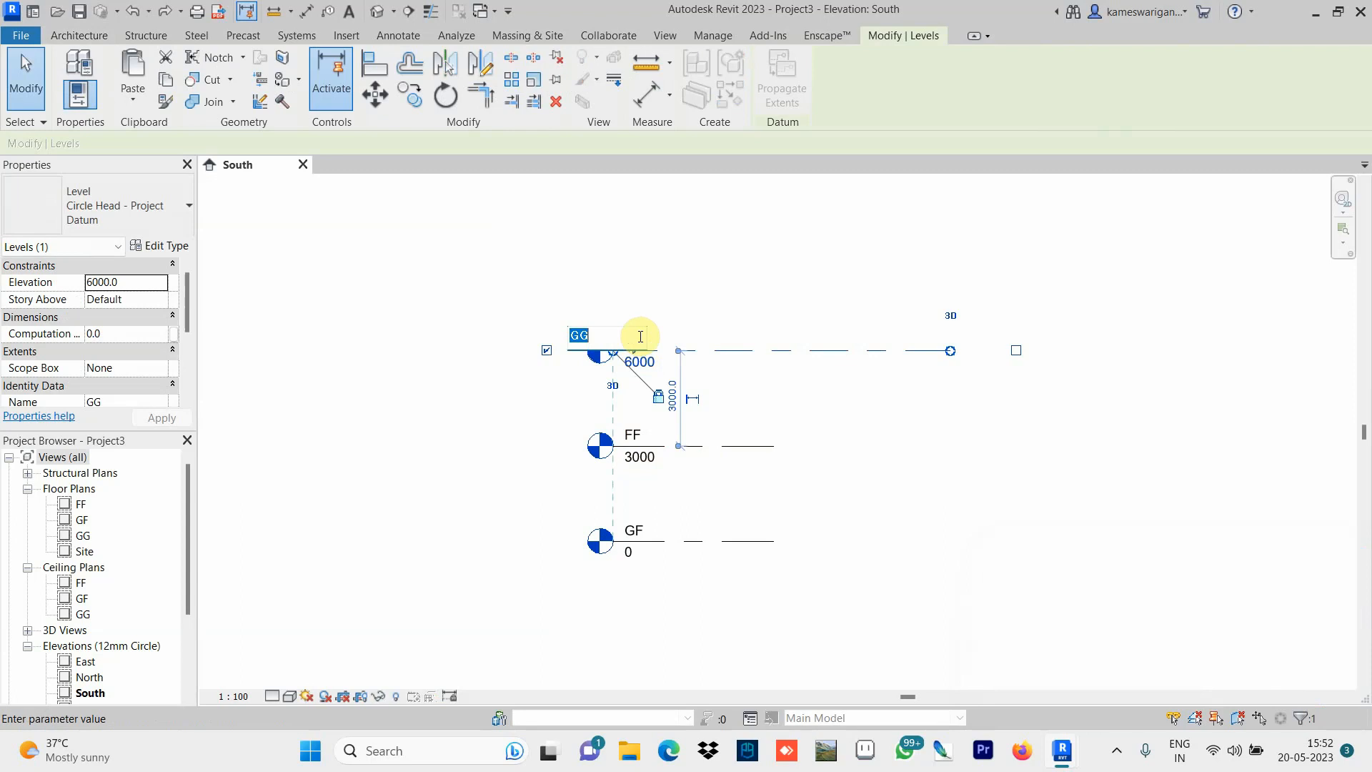
text(SF)
key(Return)
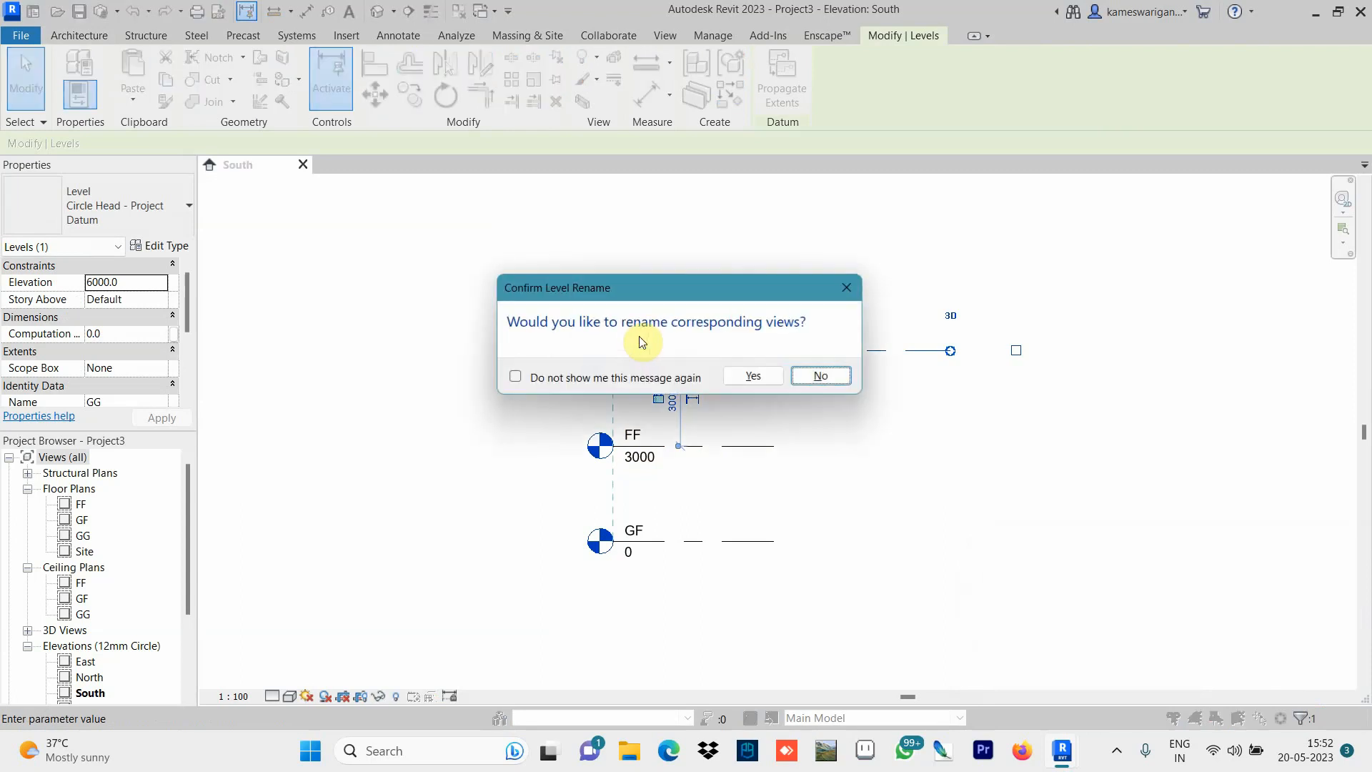
click(752, 378)
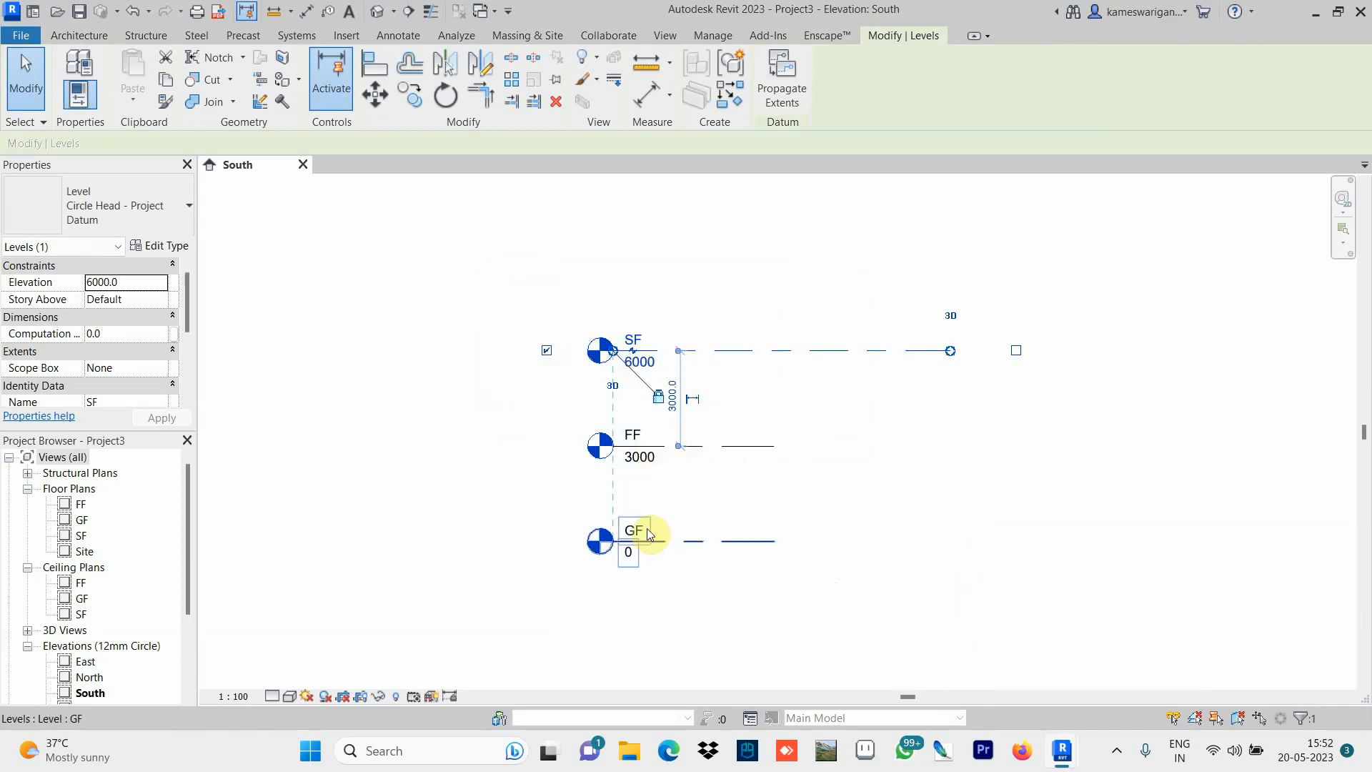
Draw a level below GF at about -1300, ending in line with SF, and align its head with the other level heads.
click(697, 542)
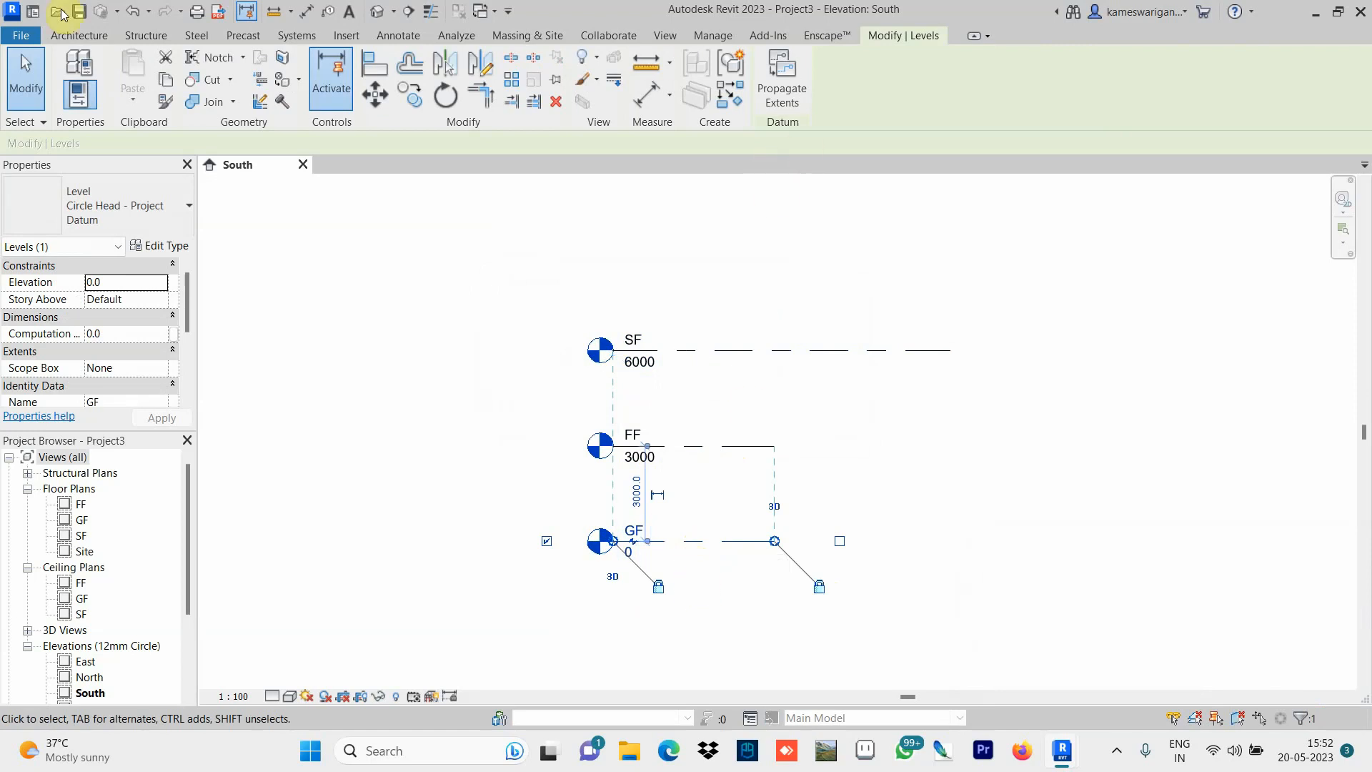
click(79, 35)
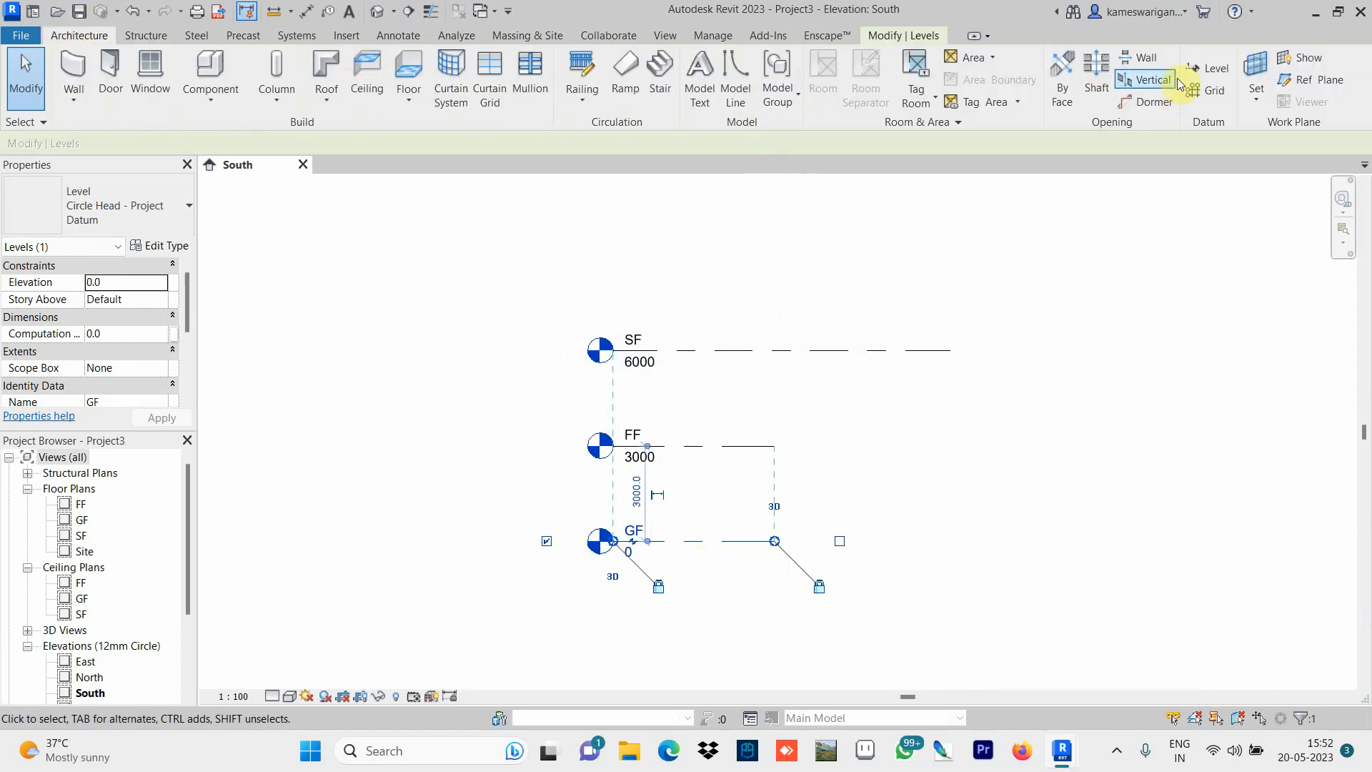
click(1218, 73)
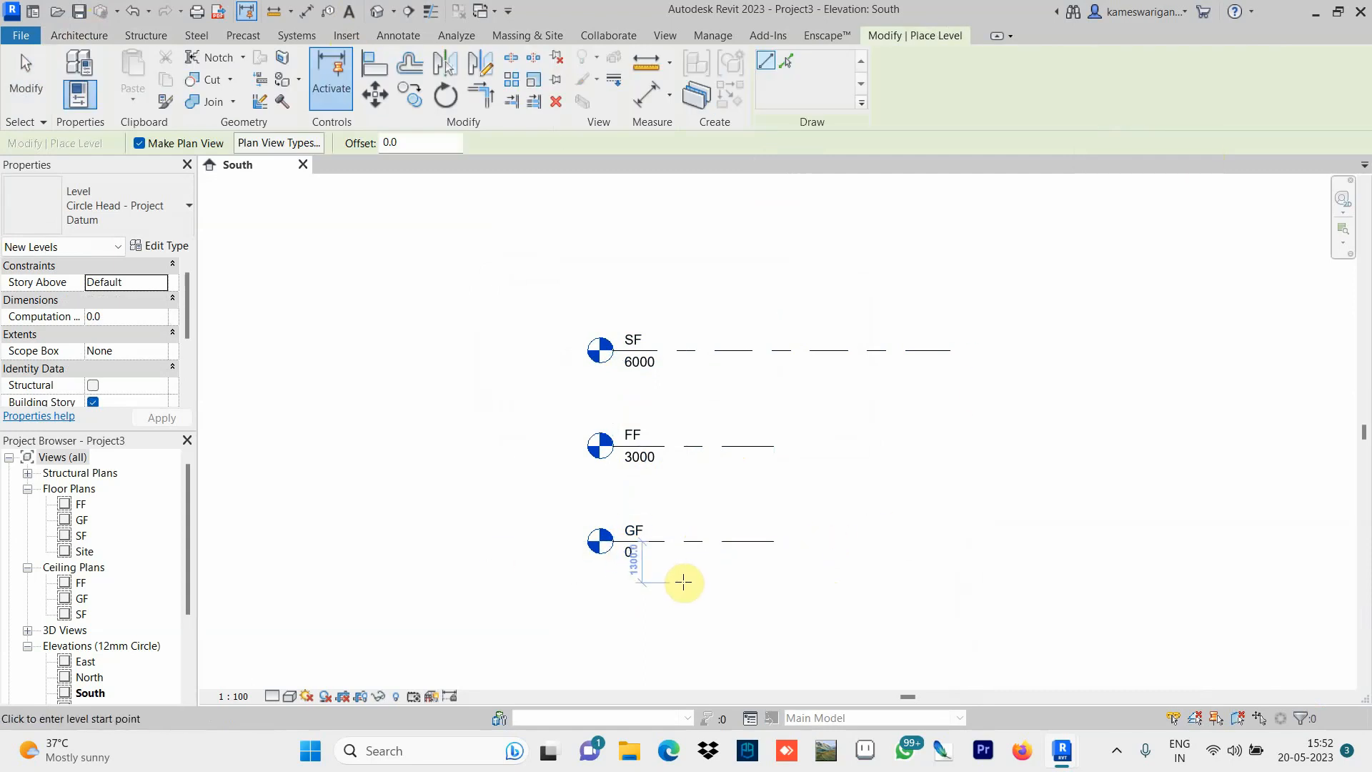
click(681, 581)
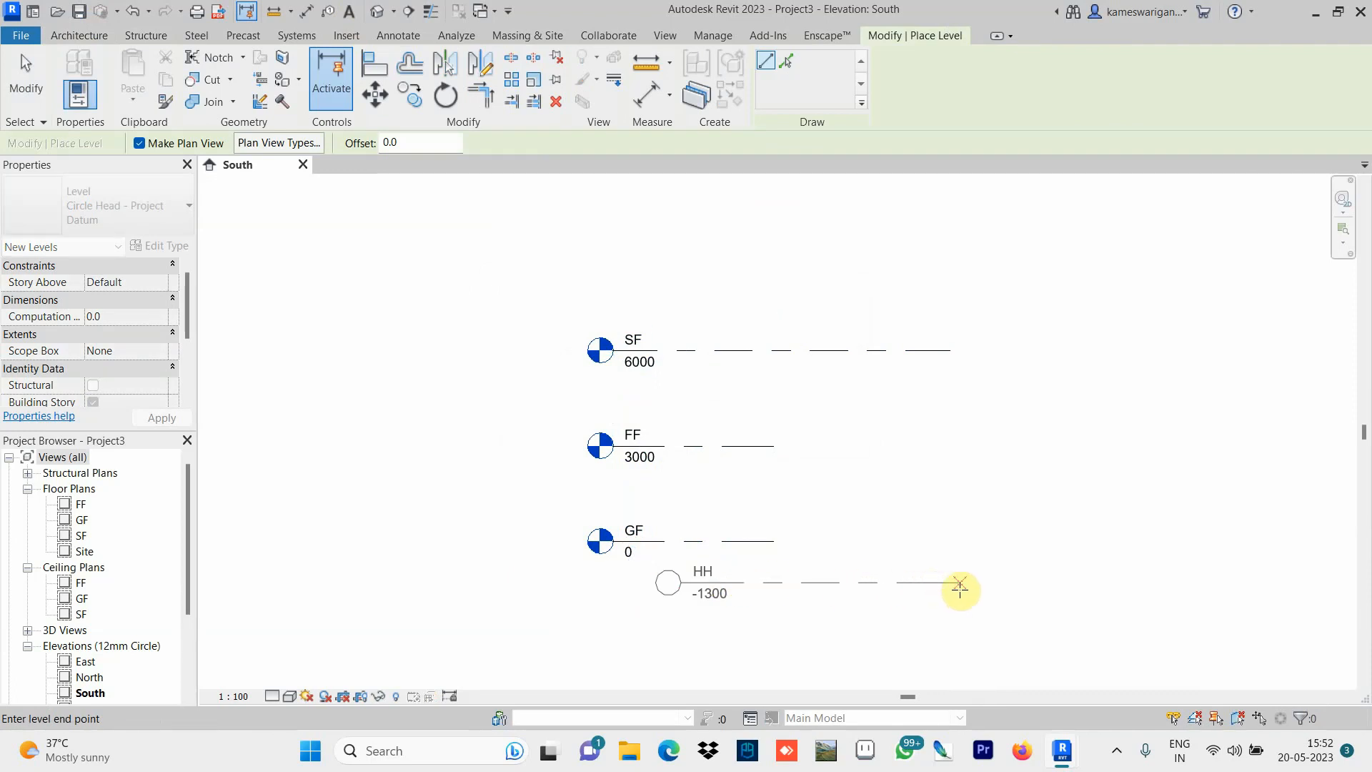
click(950, 582)
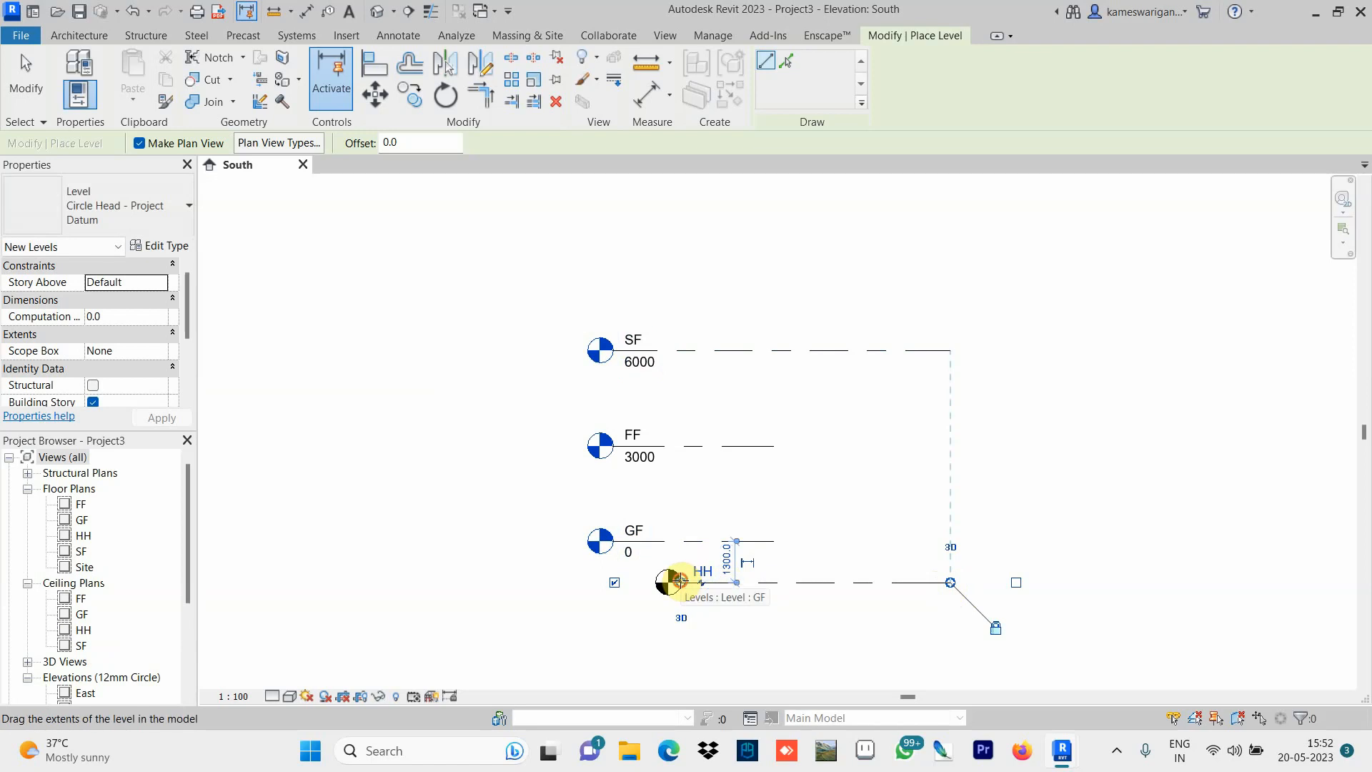
drag(680, 583, 613, 582)
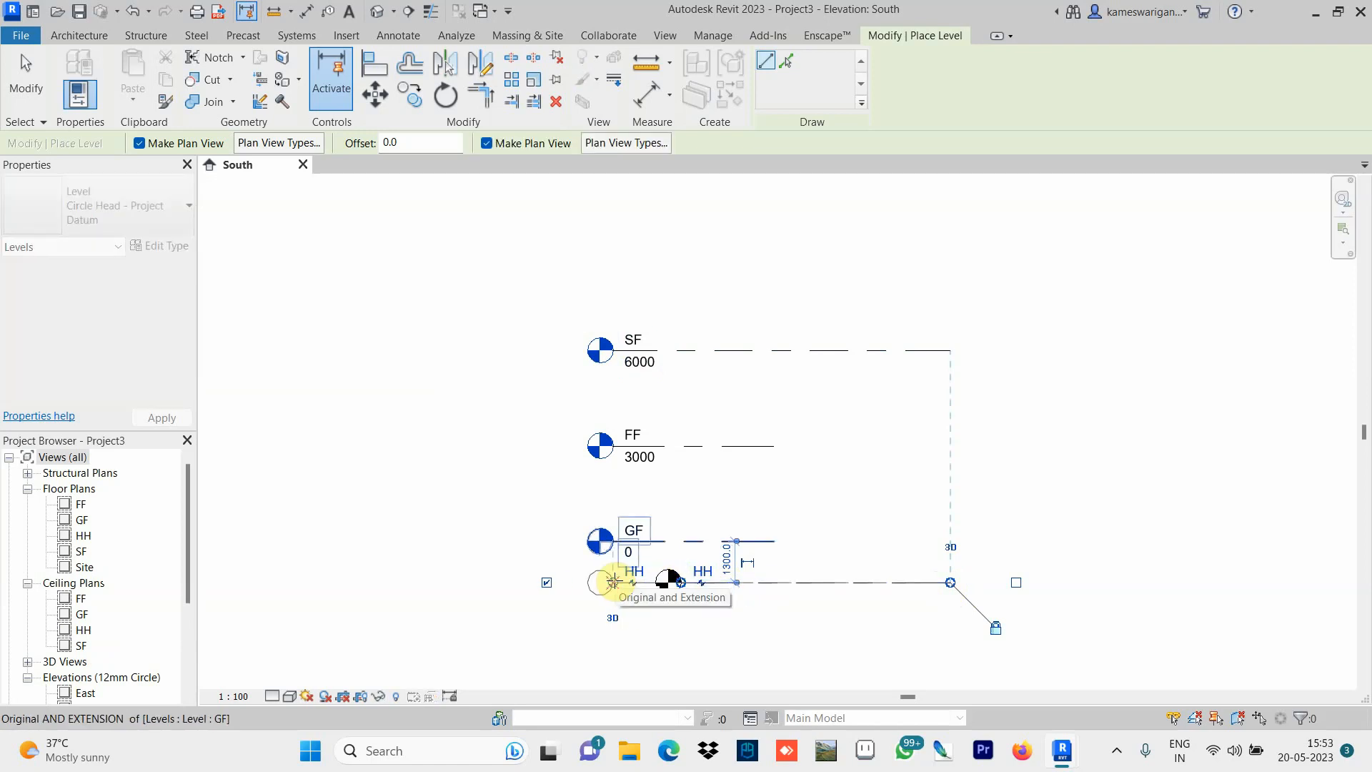
click(613, 581)
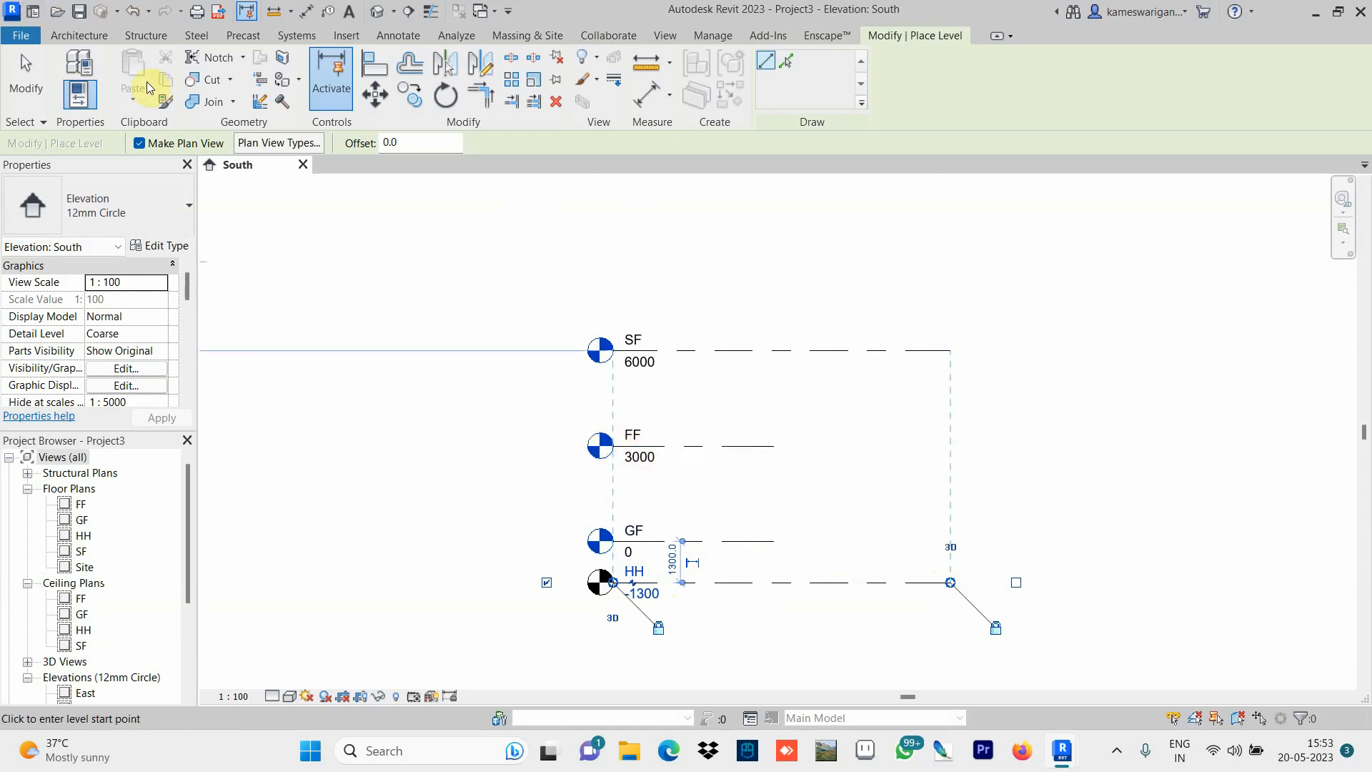
click(26, 77)
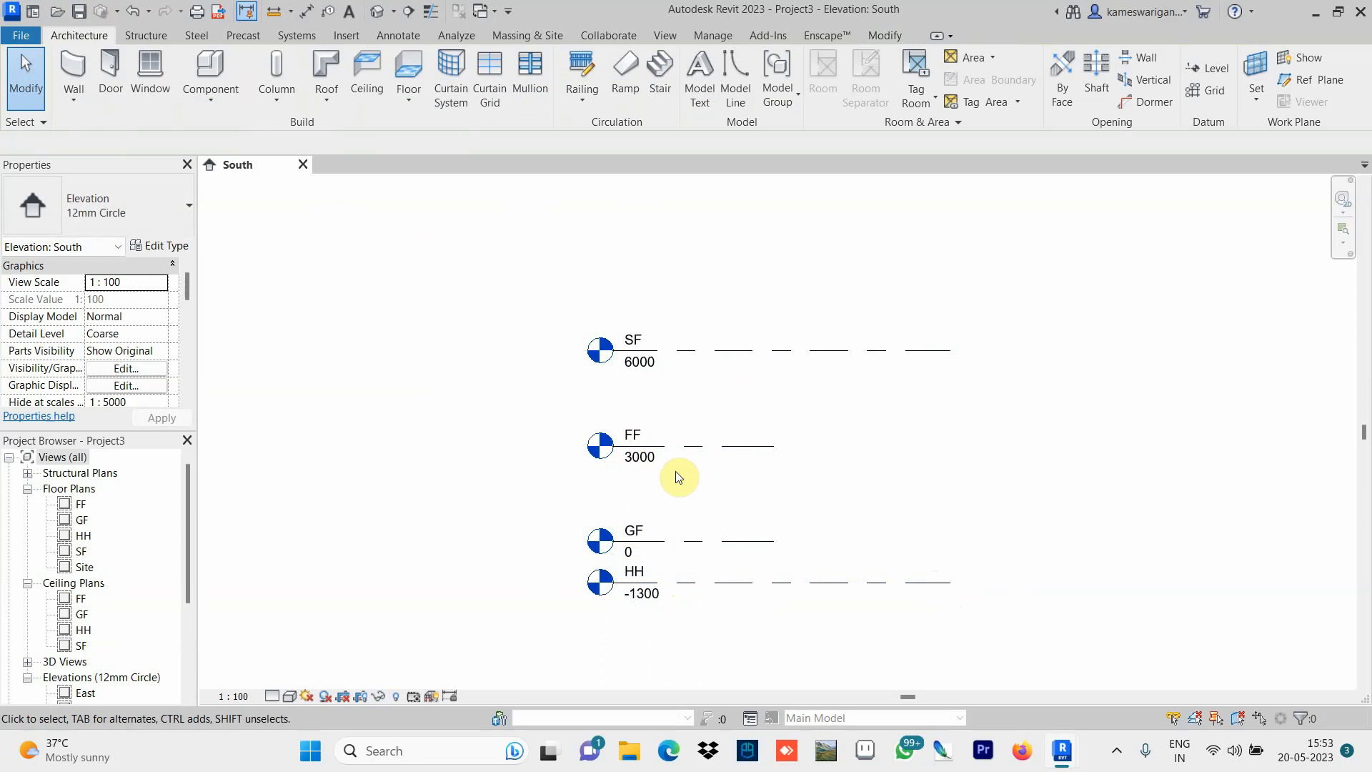
Extend the FF and GF level lines so their free ends align with the ends of SF and HH.
click(629, 465)
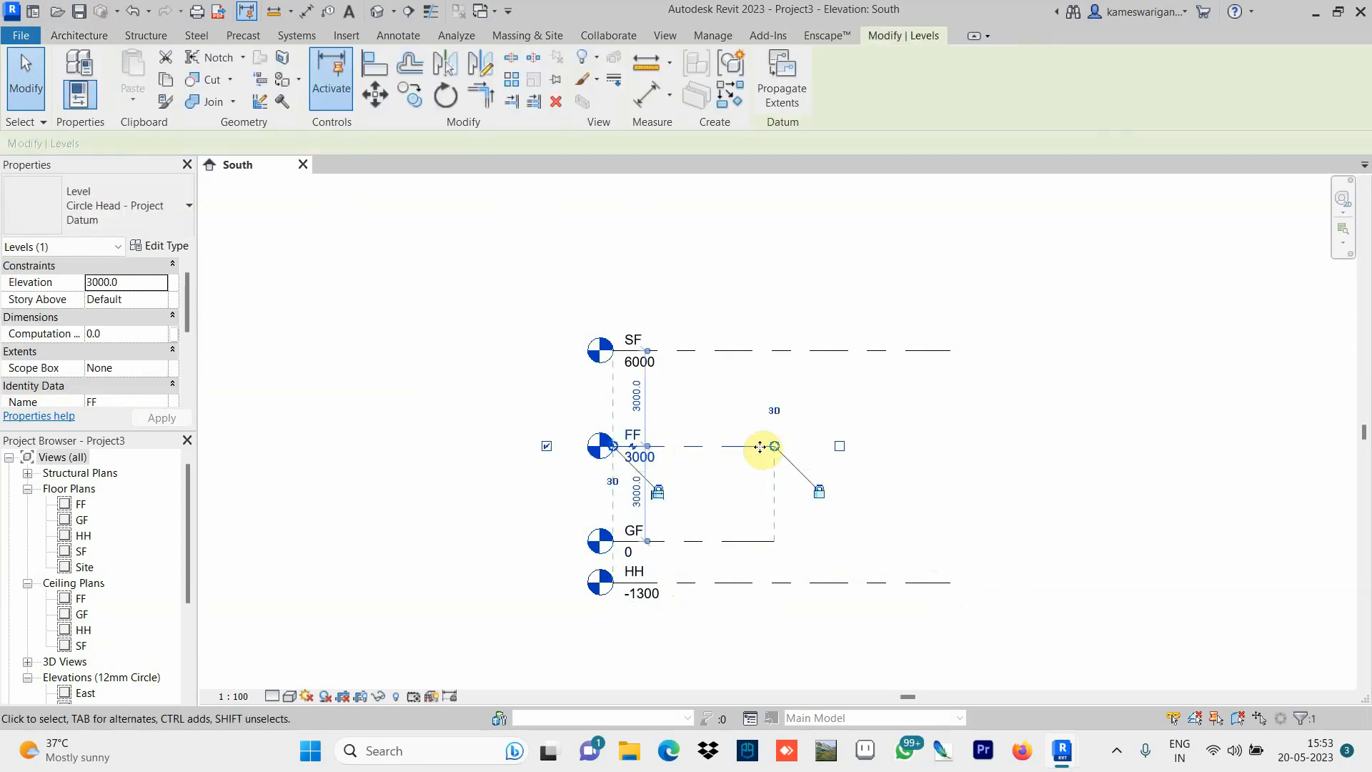
drag(775, 446, 950, 446)
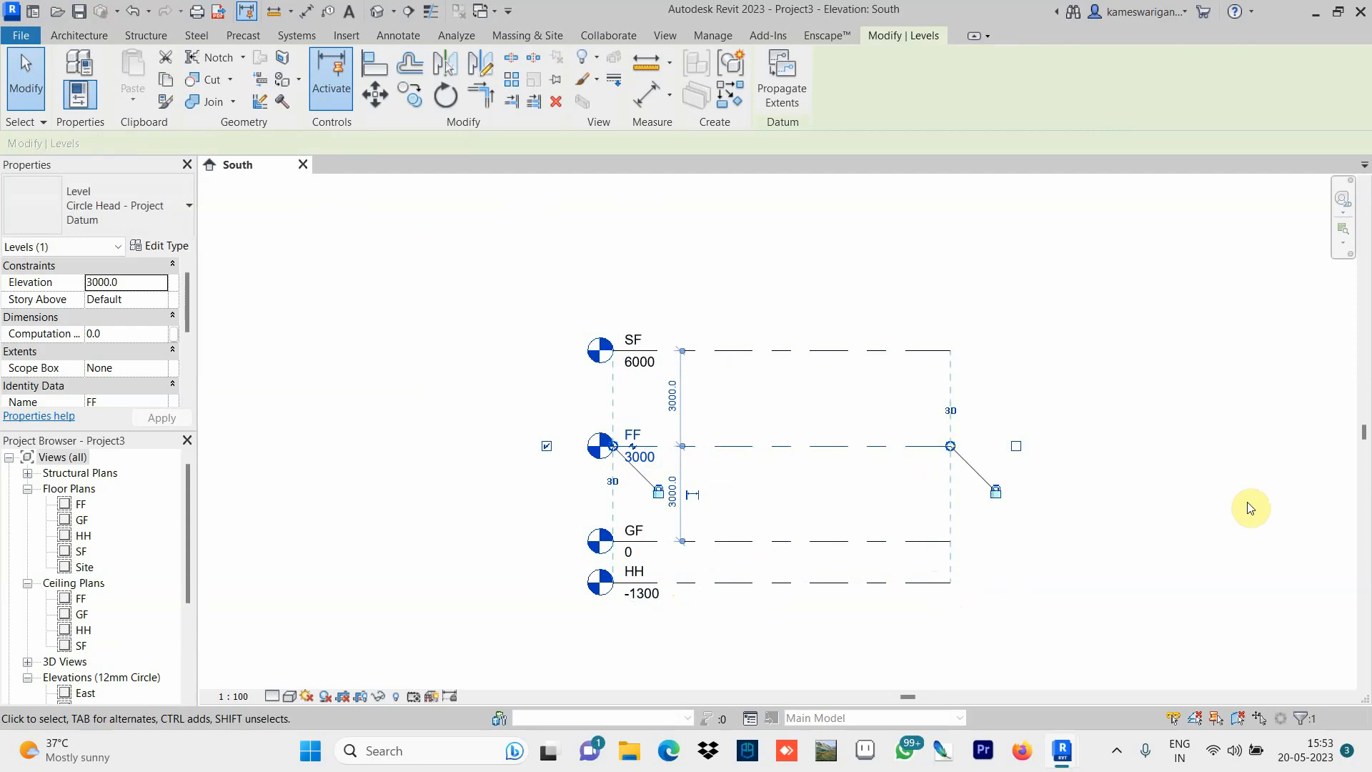
click(1225, 490)
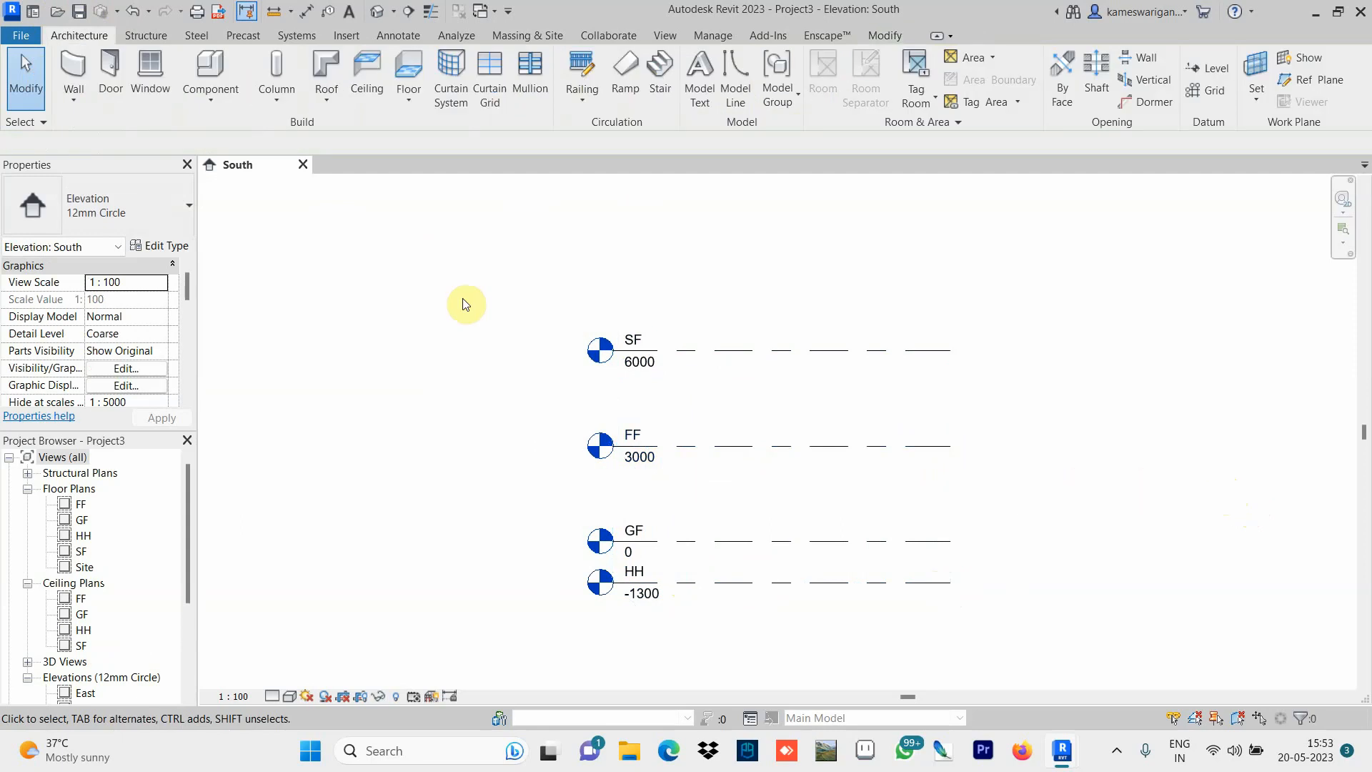
Switch the level heads of SF and FF to the opposite end of their lines.
click(693, 350)
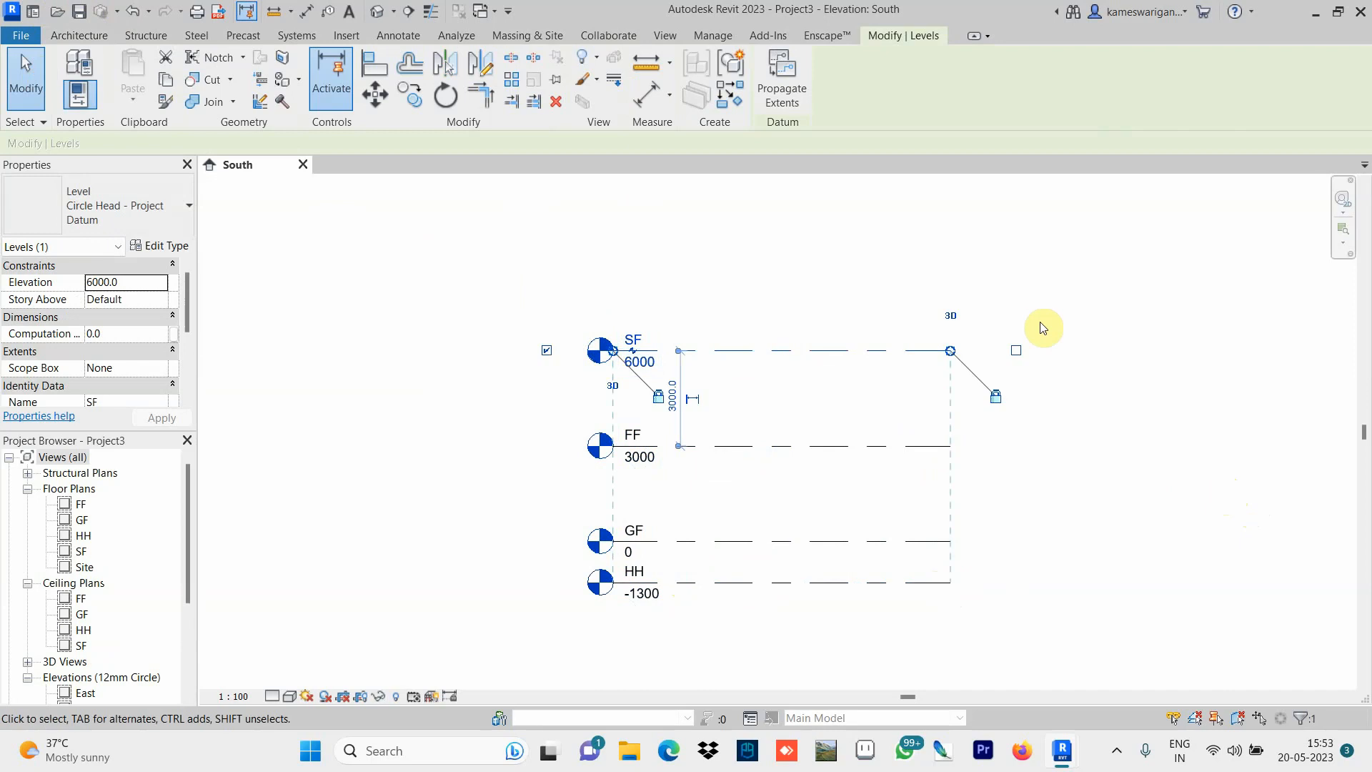
click(547, 352)
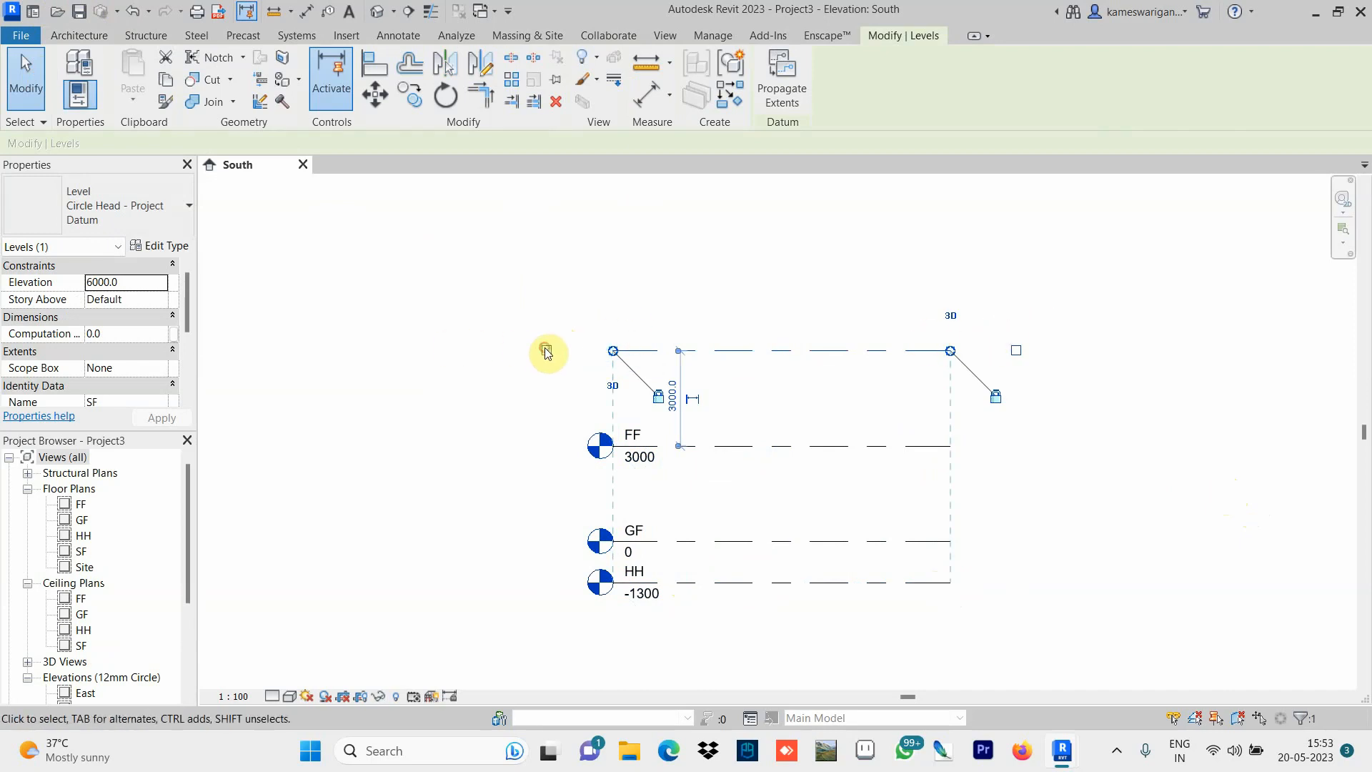
click(1018, 352)
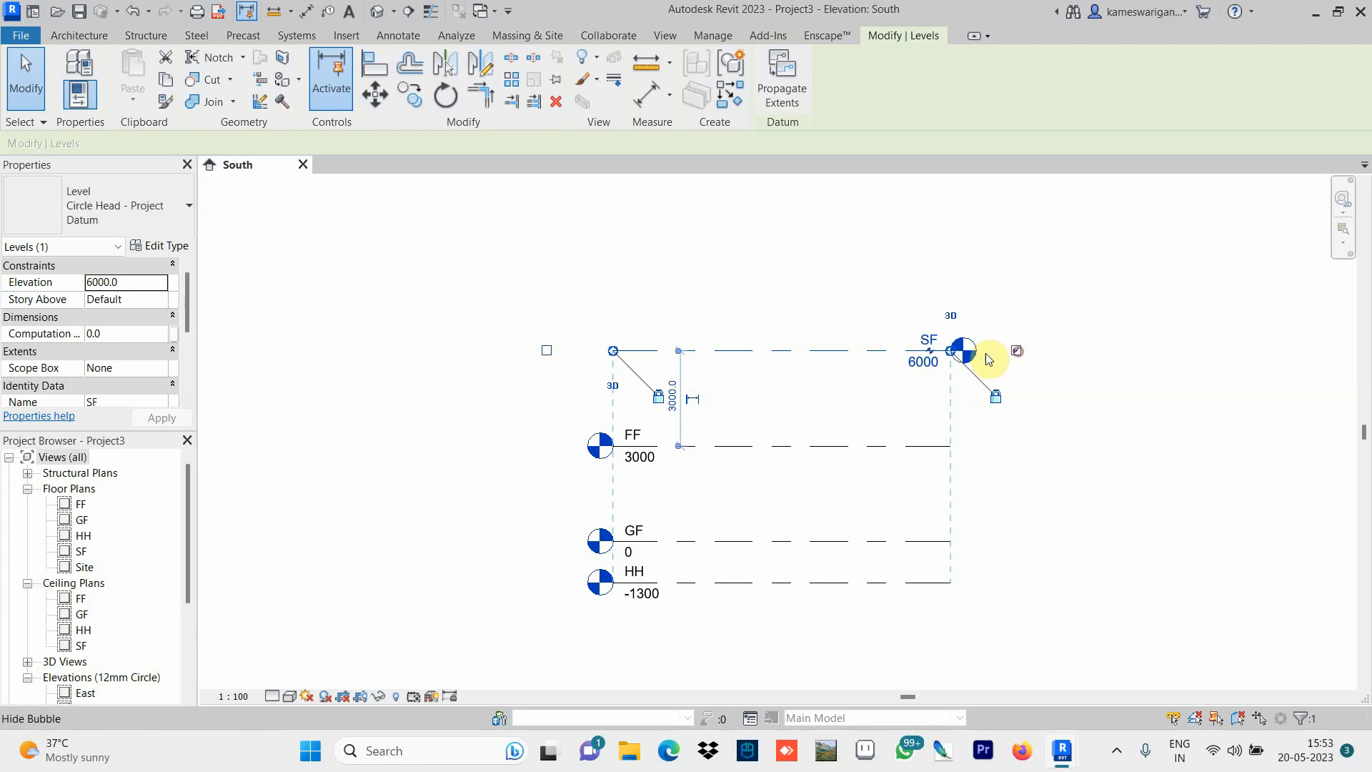
click(723, 448)
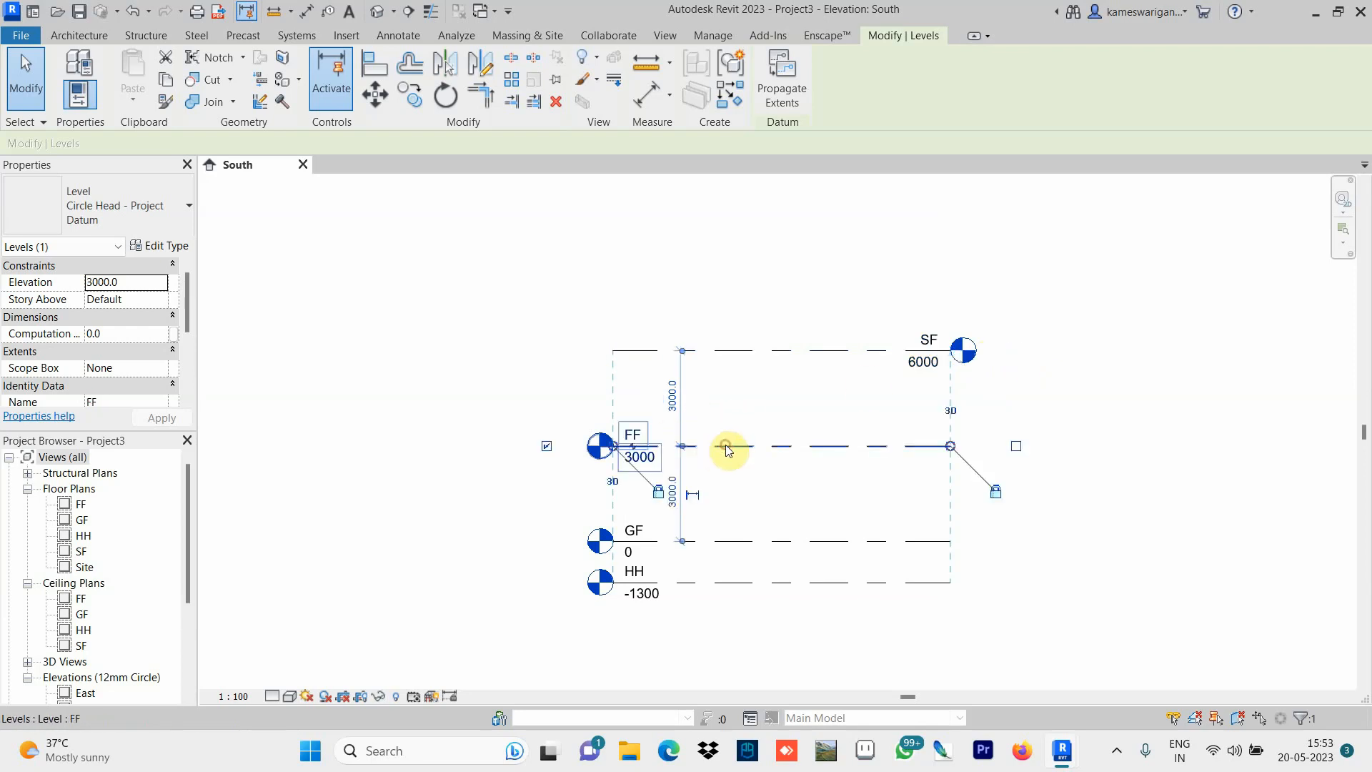
click(547, 448)
click(1016, 446)
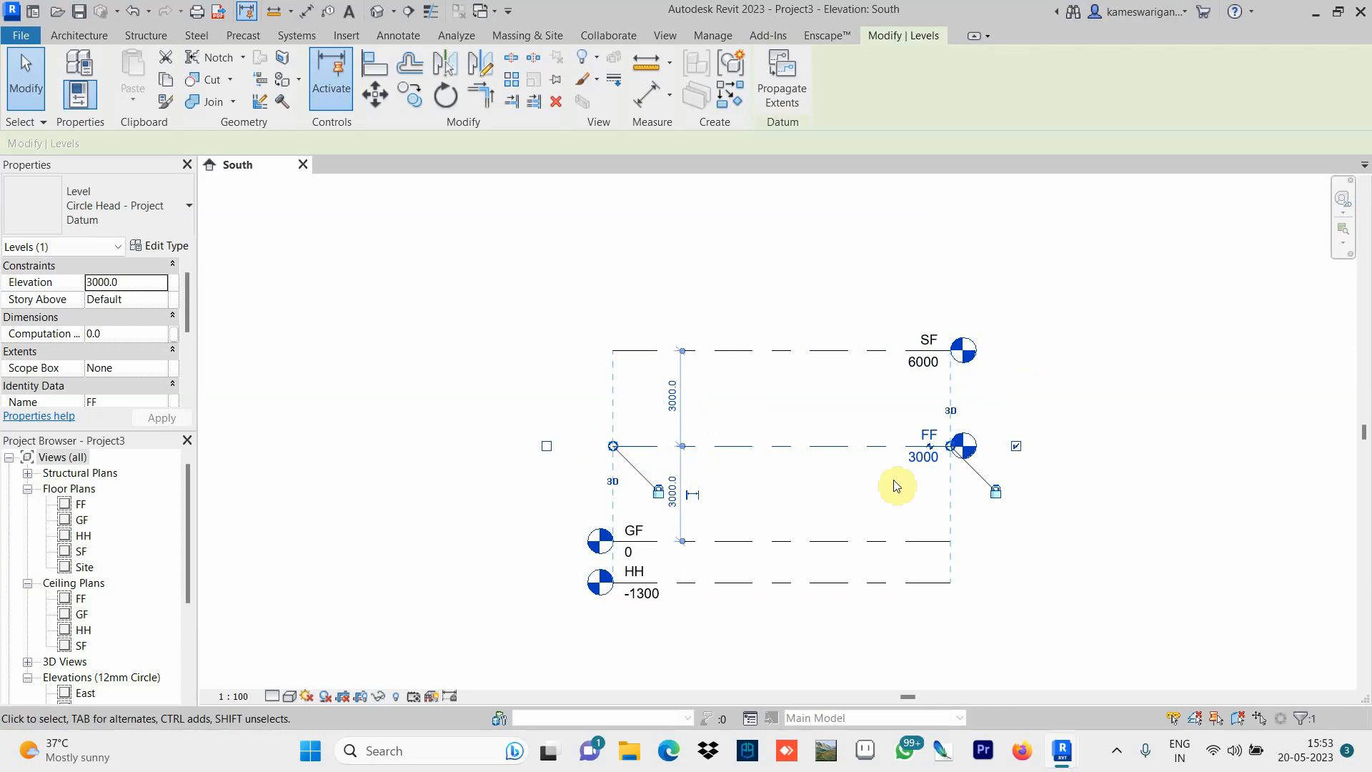
Move the level heads of GF and HH to the same end as the SF and FF heads.
click(731, 543)
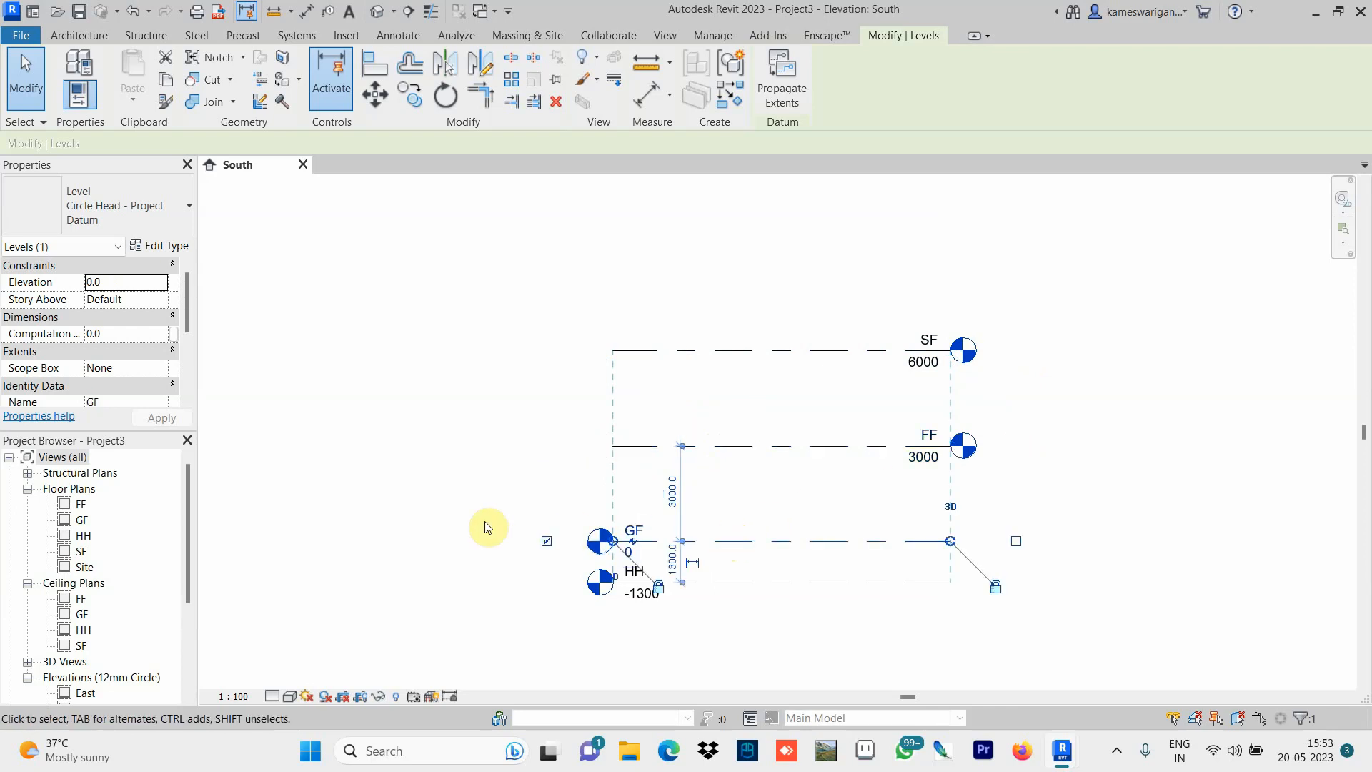
click(547, 541)
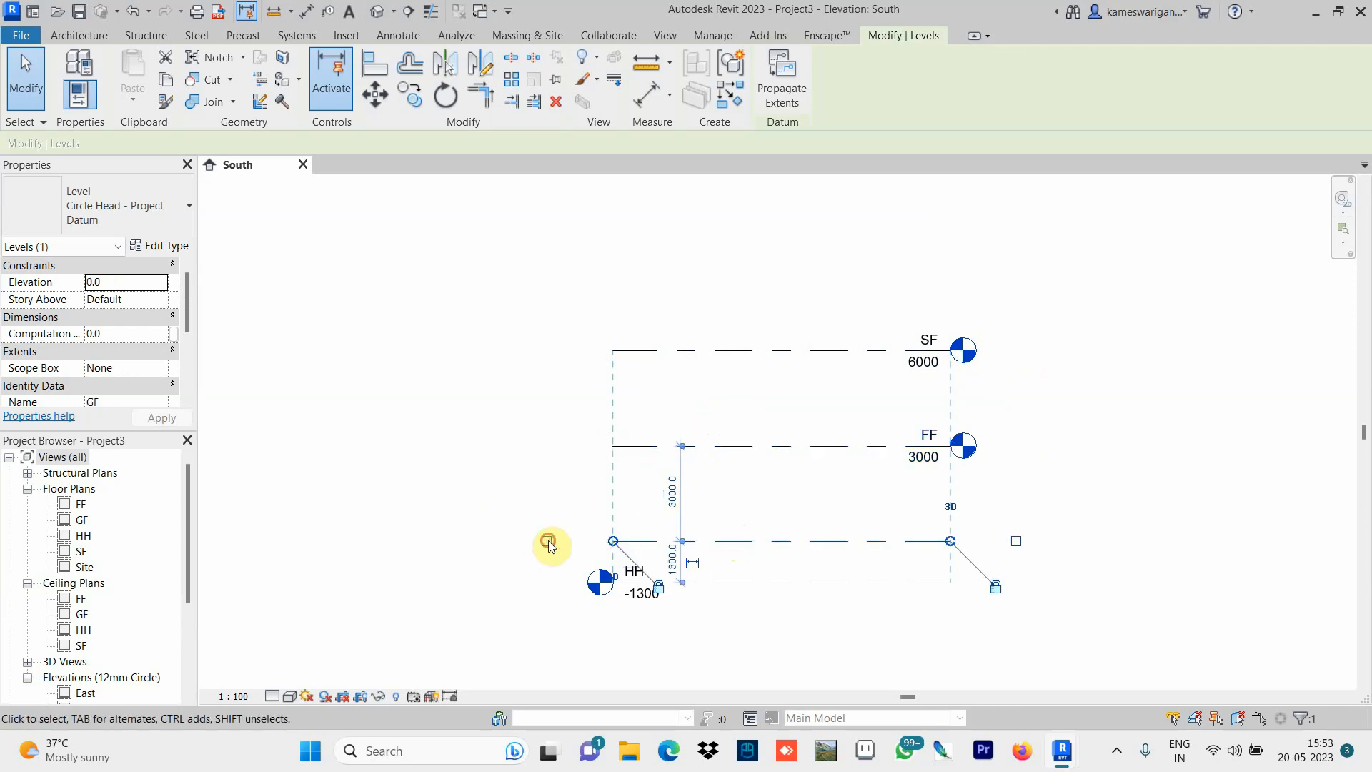
click(1017, 541)
click(744, 584)
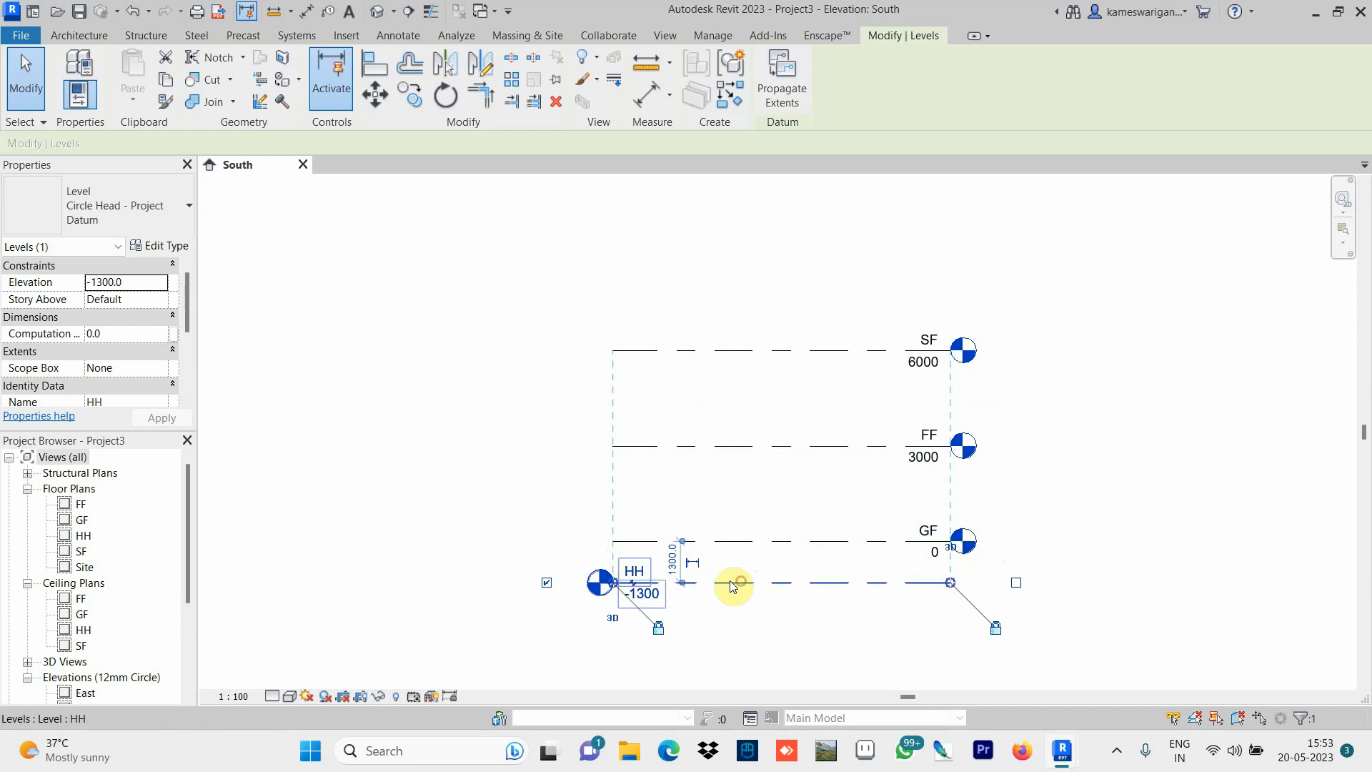
click(547, 582)
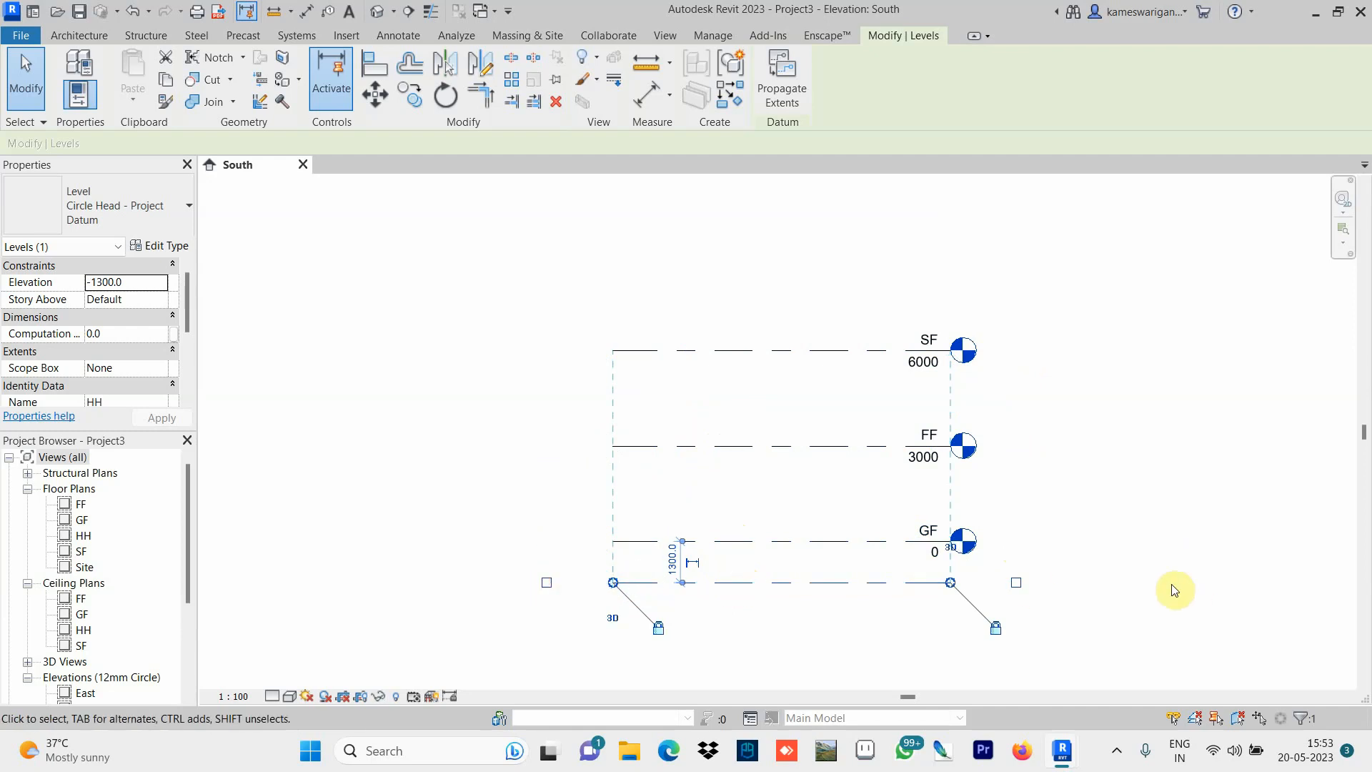
click(1017, 582)
click(1192, 429)
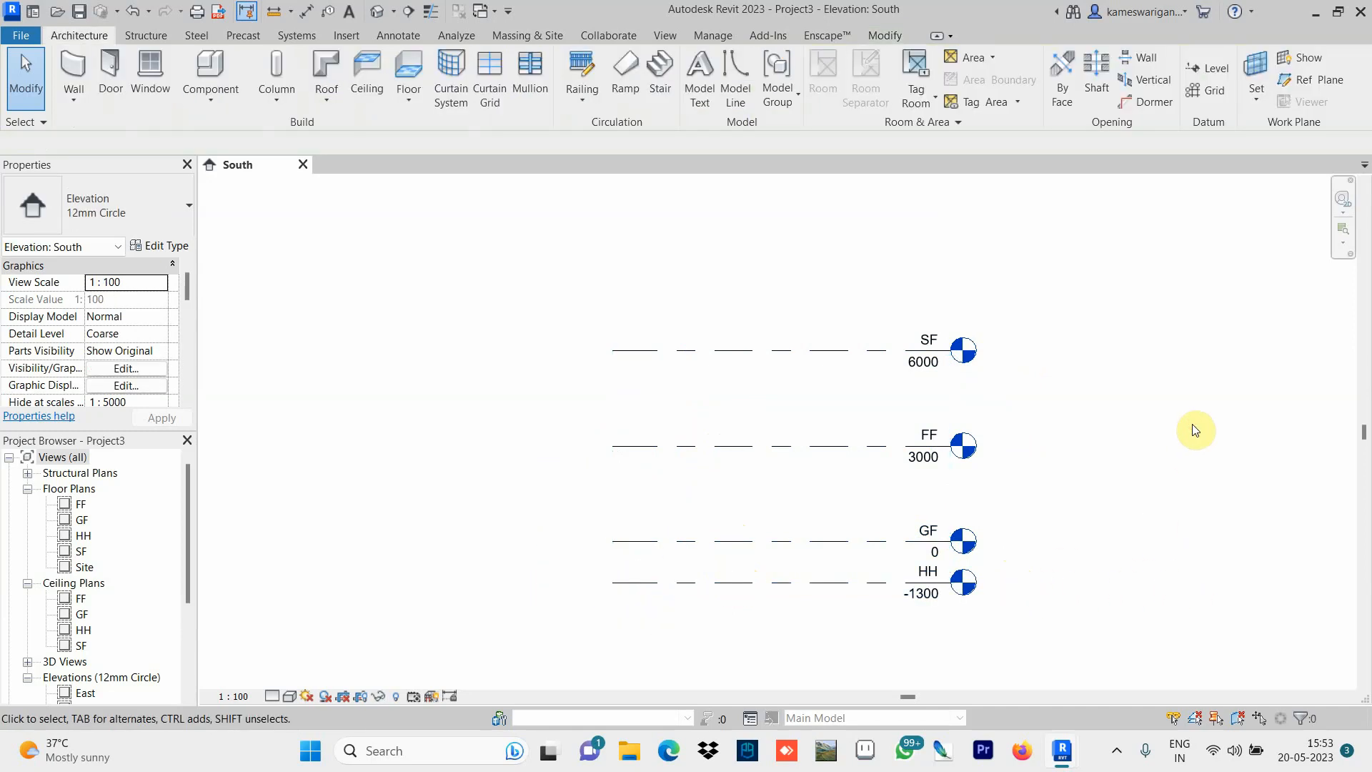
click(930, 578)
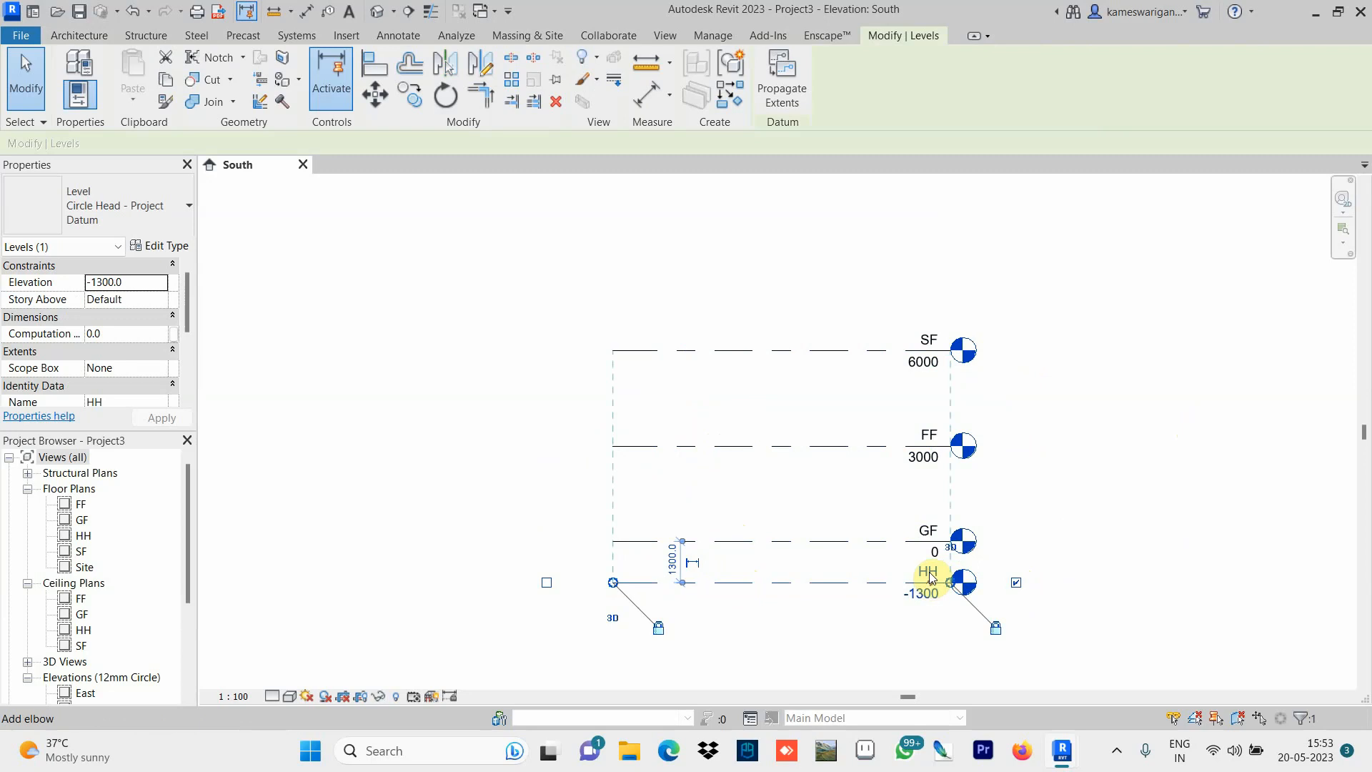
click(930, 581)
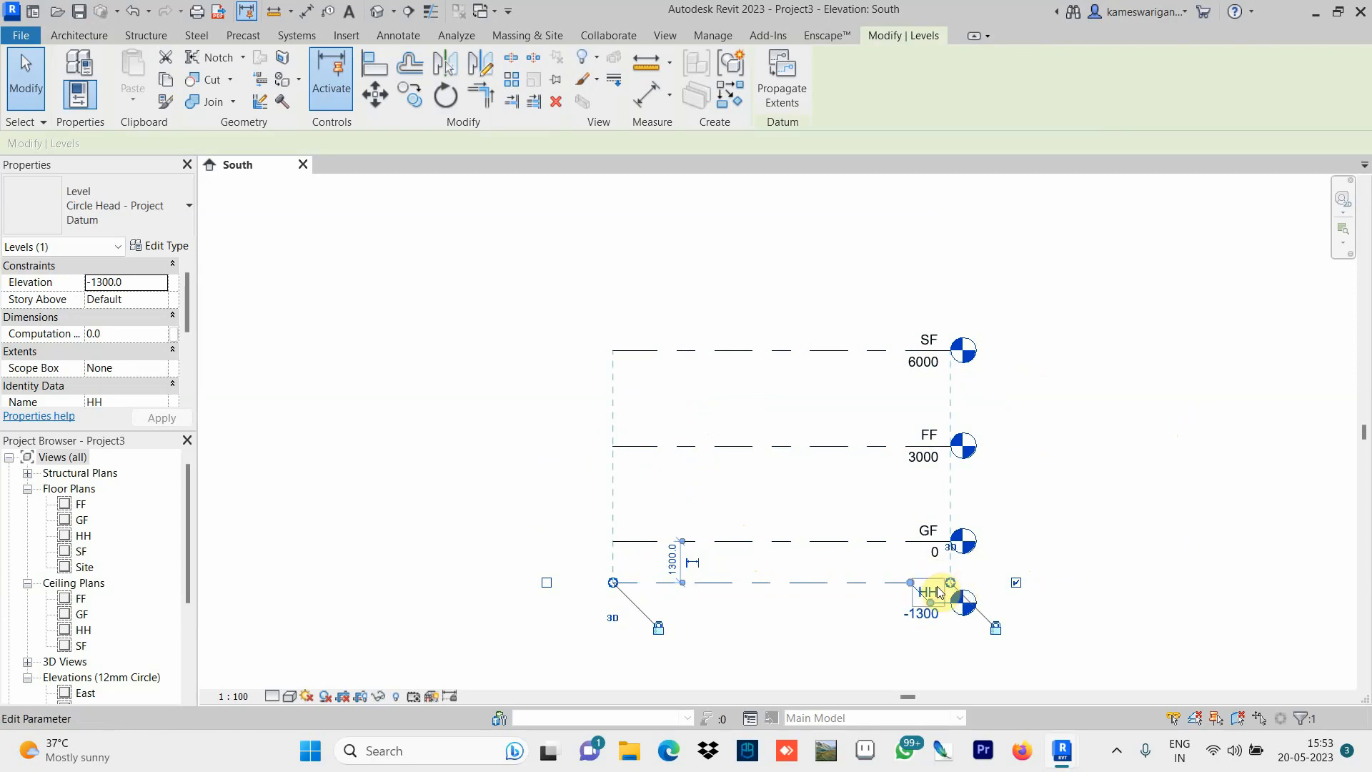
key(ctrl+z)
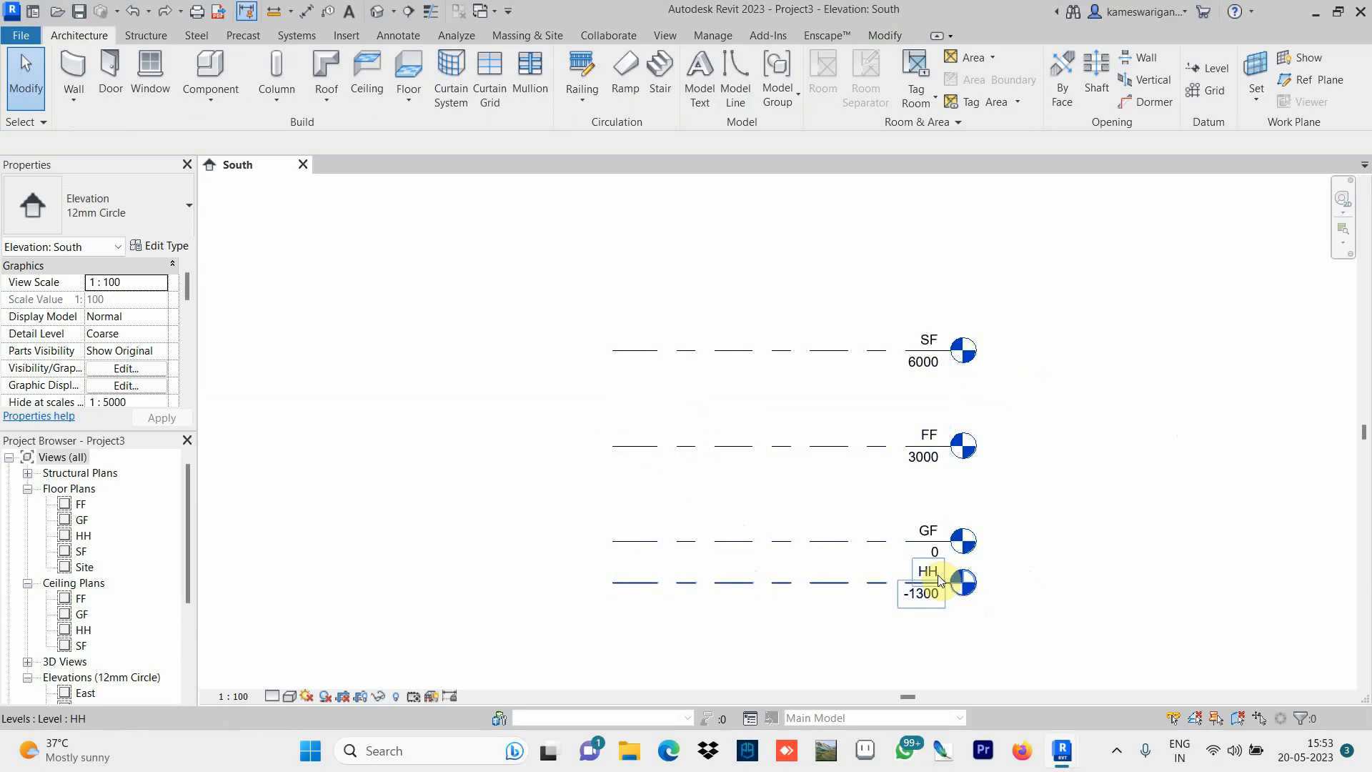
Rename the lowest level, HH, to Foundn and rename its corresponding views as well.
click(938, 575)
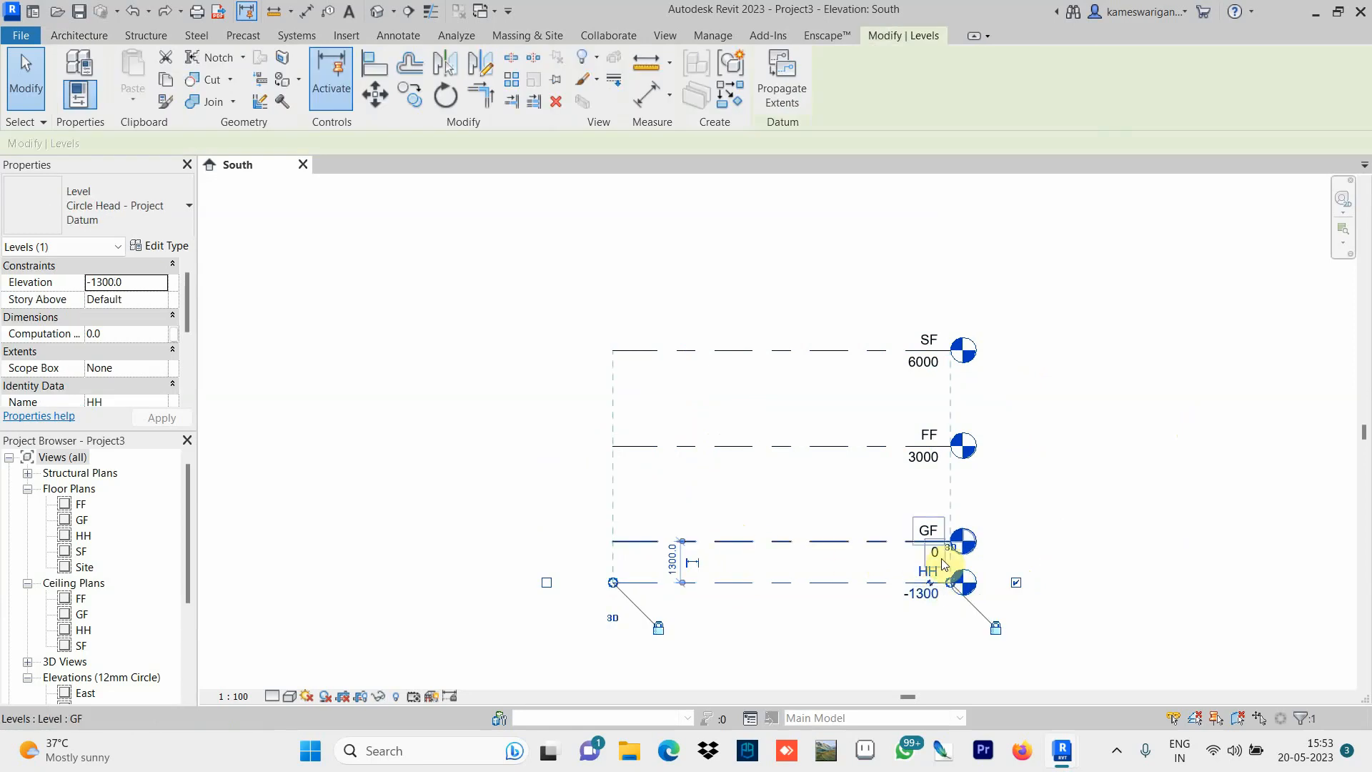
click(925, 570)
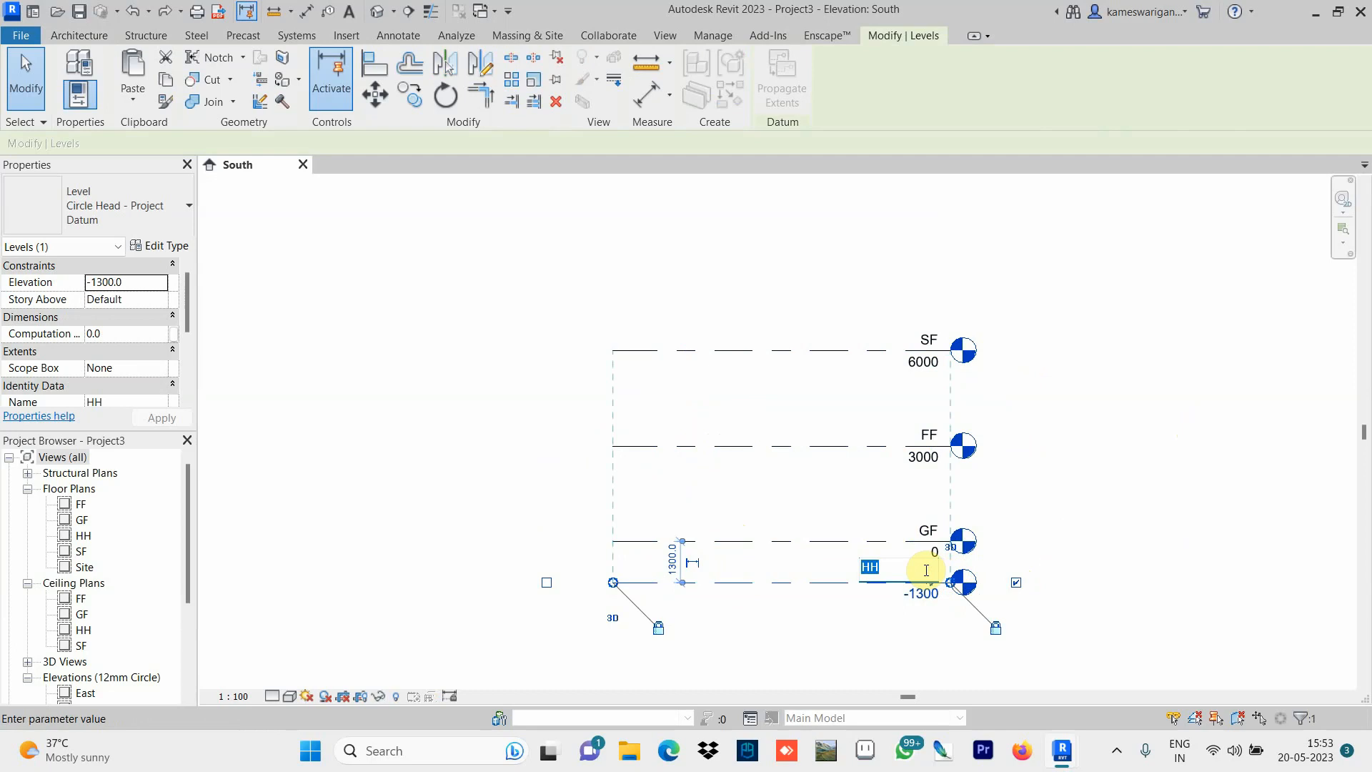
text(F)
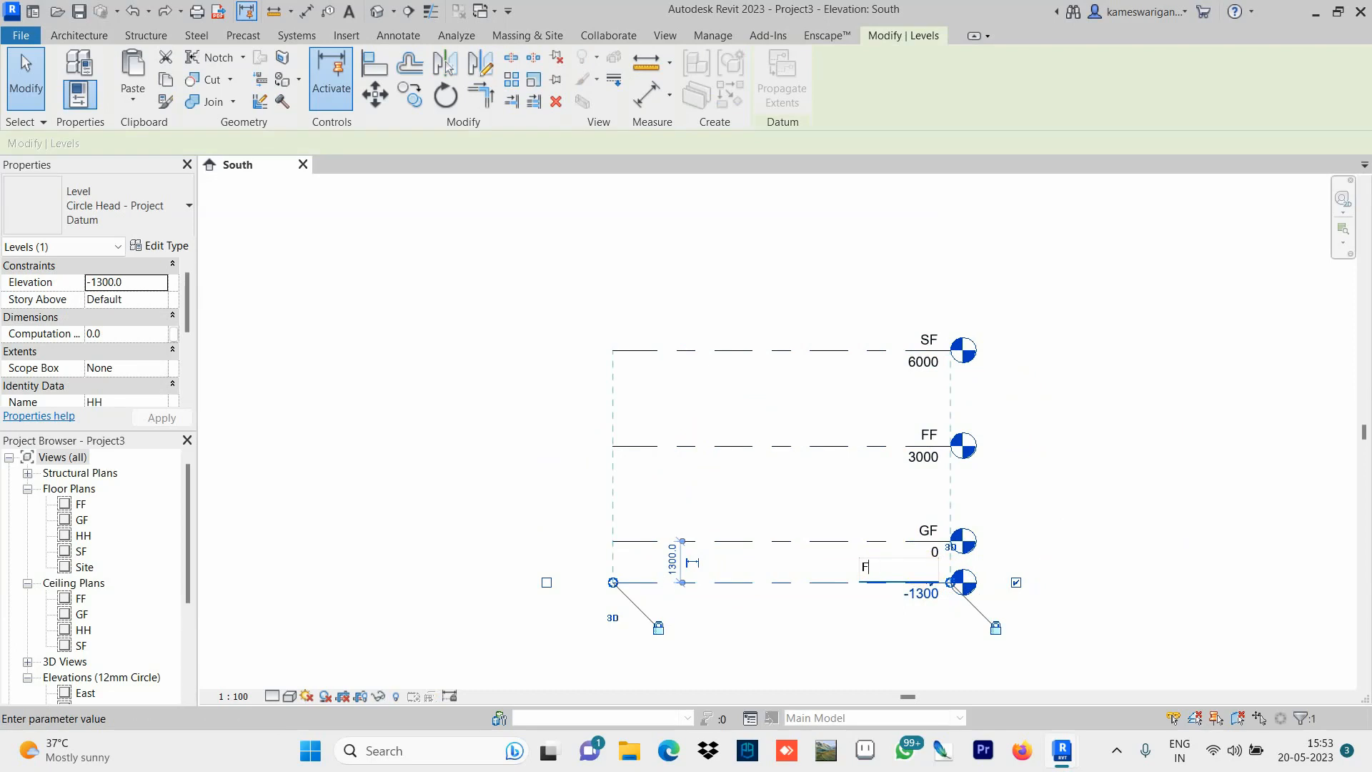
key(Caps_Lock)
text(oundn)
key(Return)
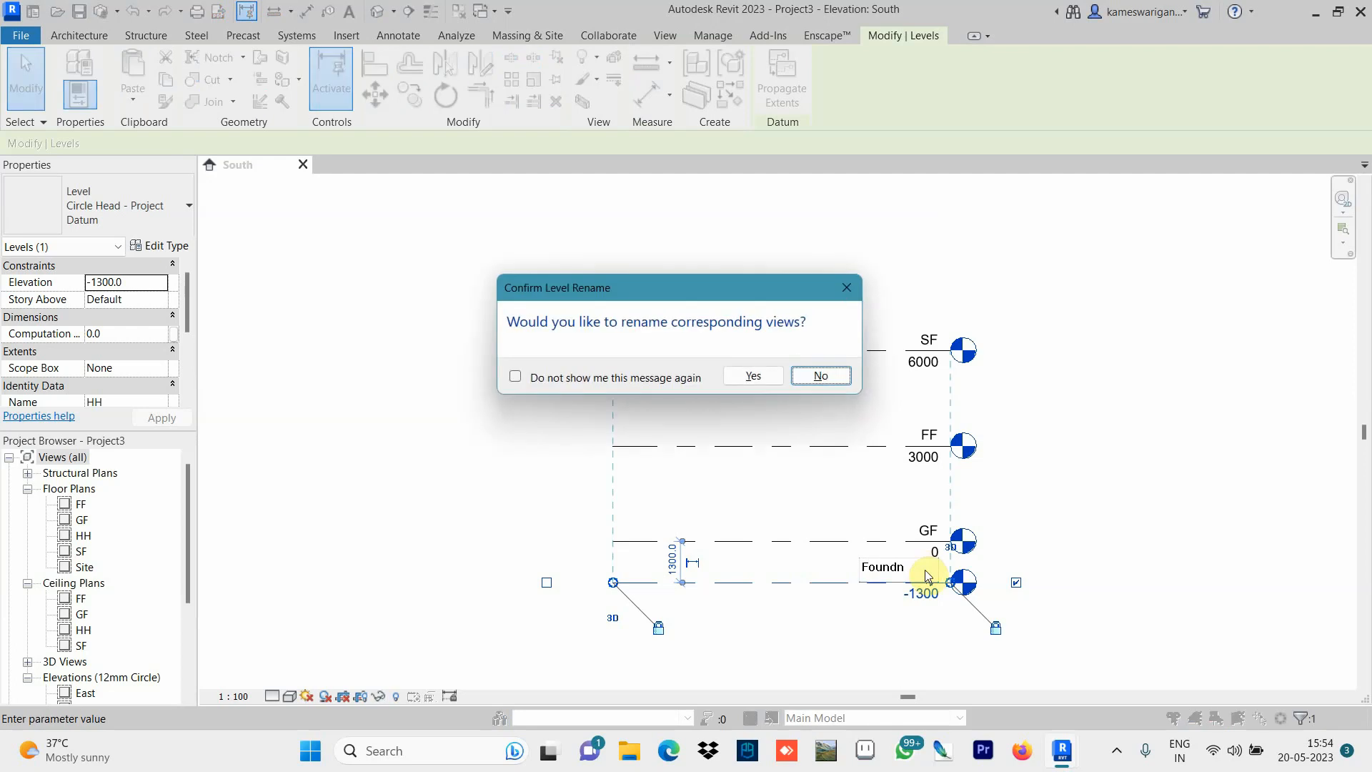
click(750, 377)
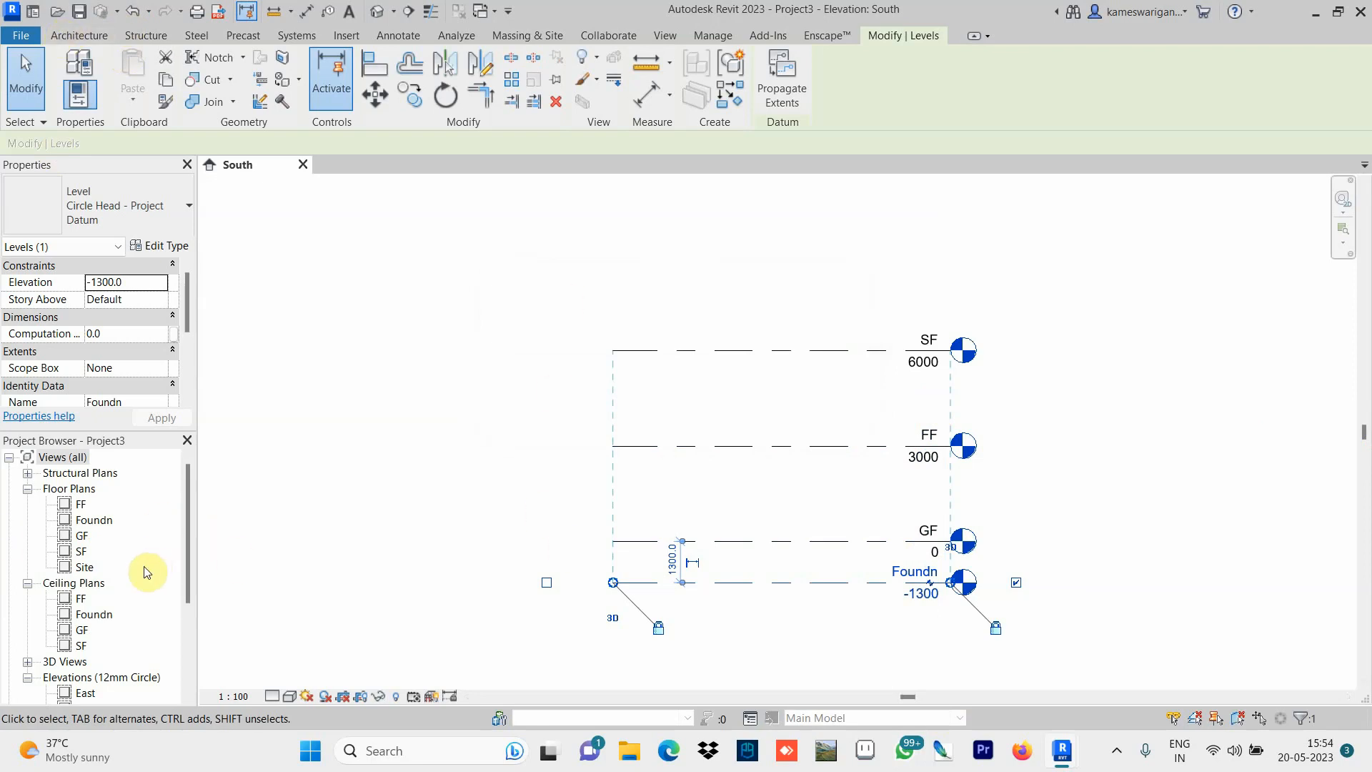
Open the GF floor plan and draw a horizontal grid line between the elevation markers, slightly south of the east and west markers.
scroll(143, 572, down, 2)
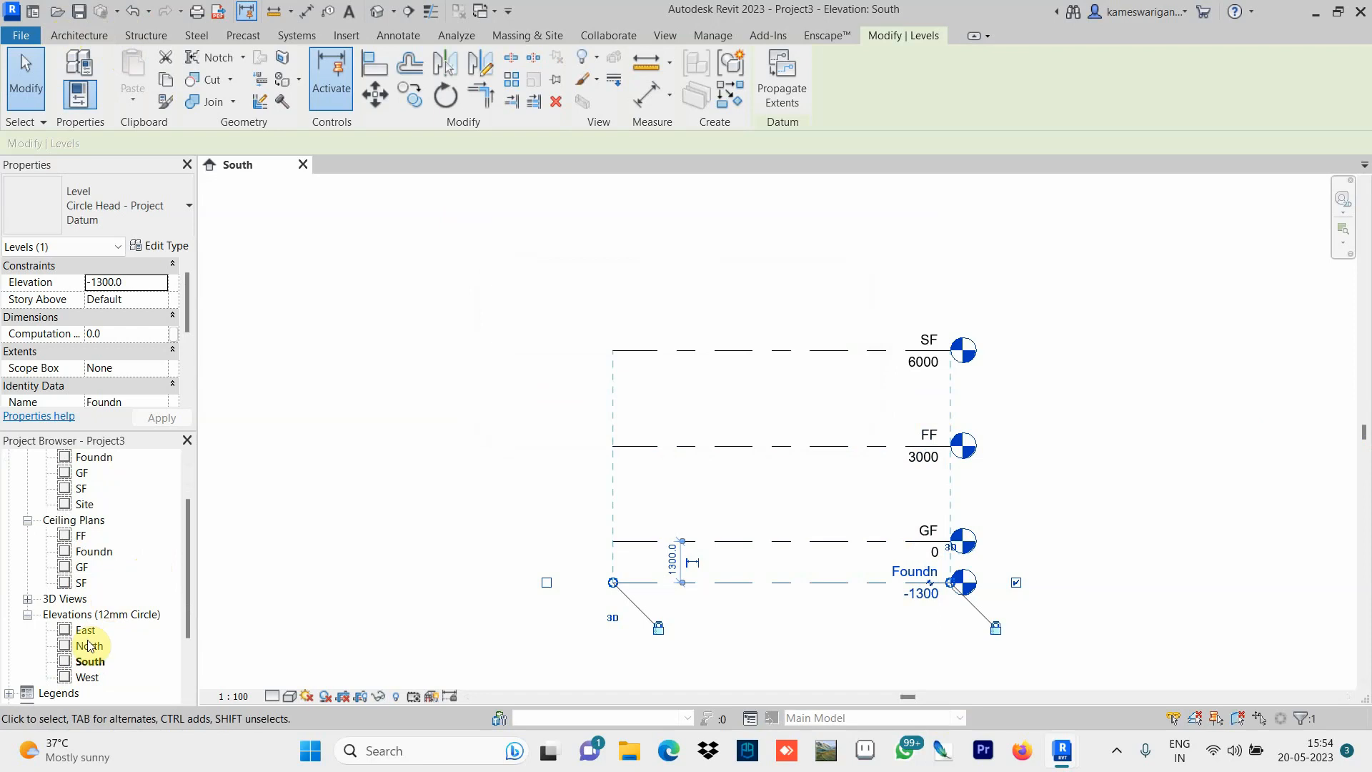
double_click(83, 474)
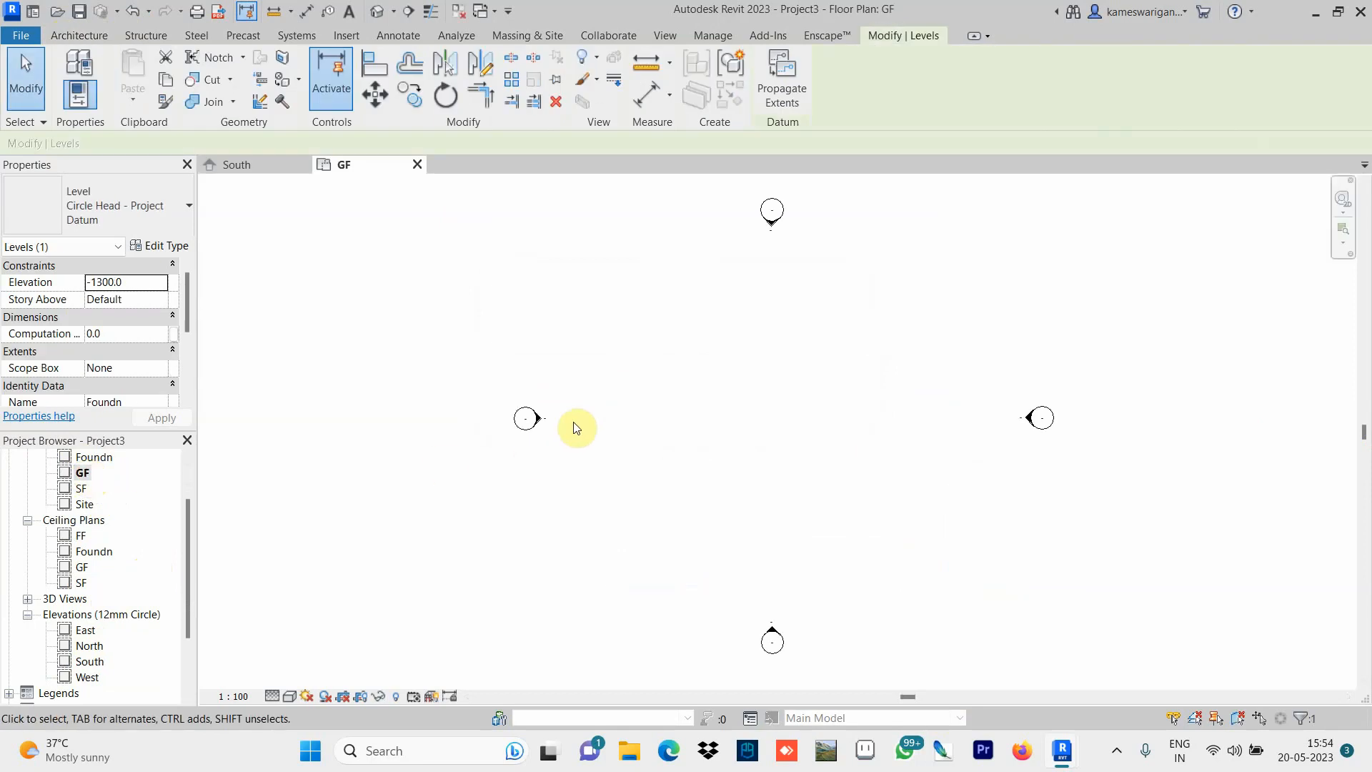
click(80, 36)
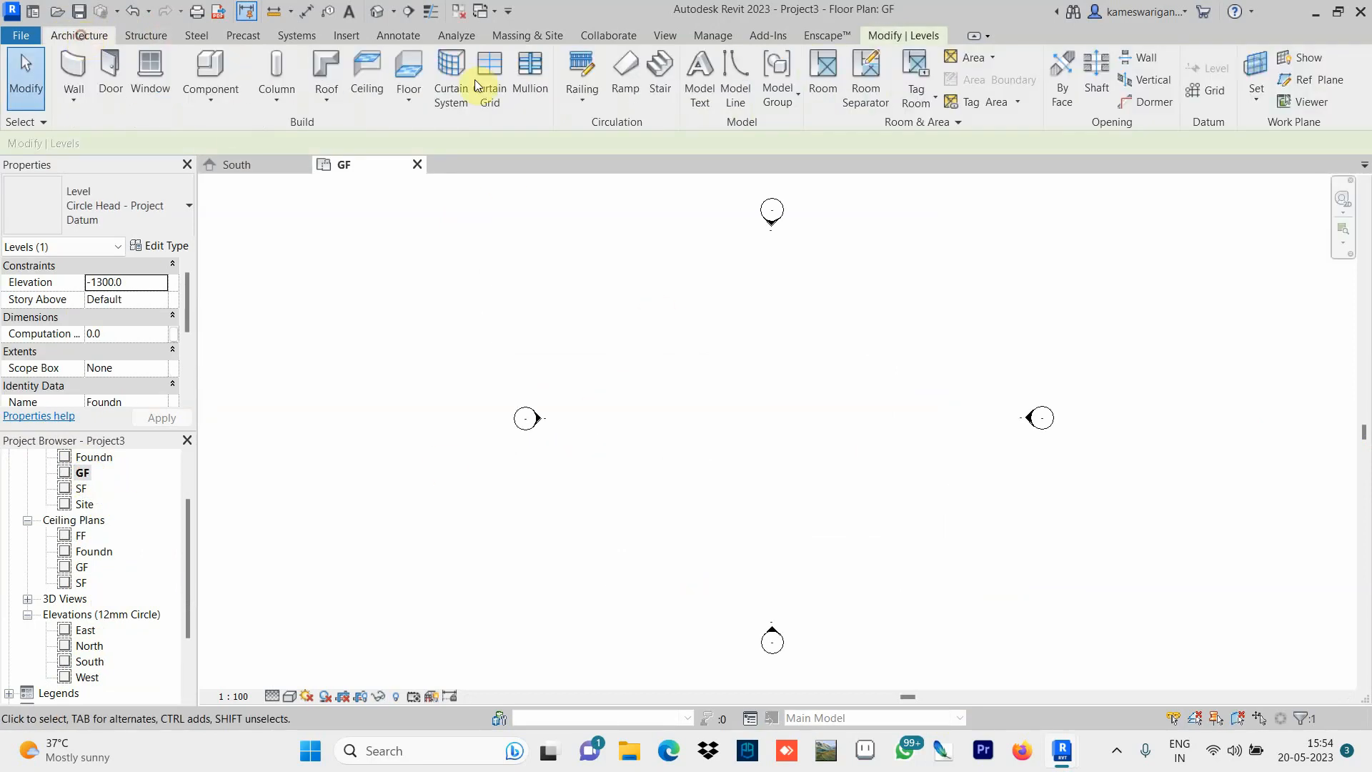
click(1208, 91)
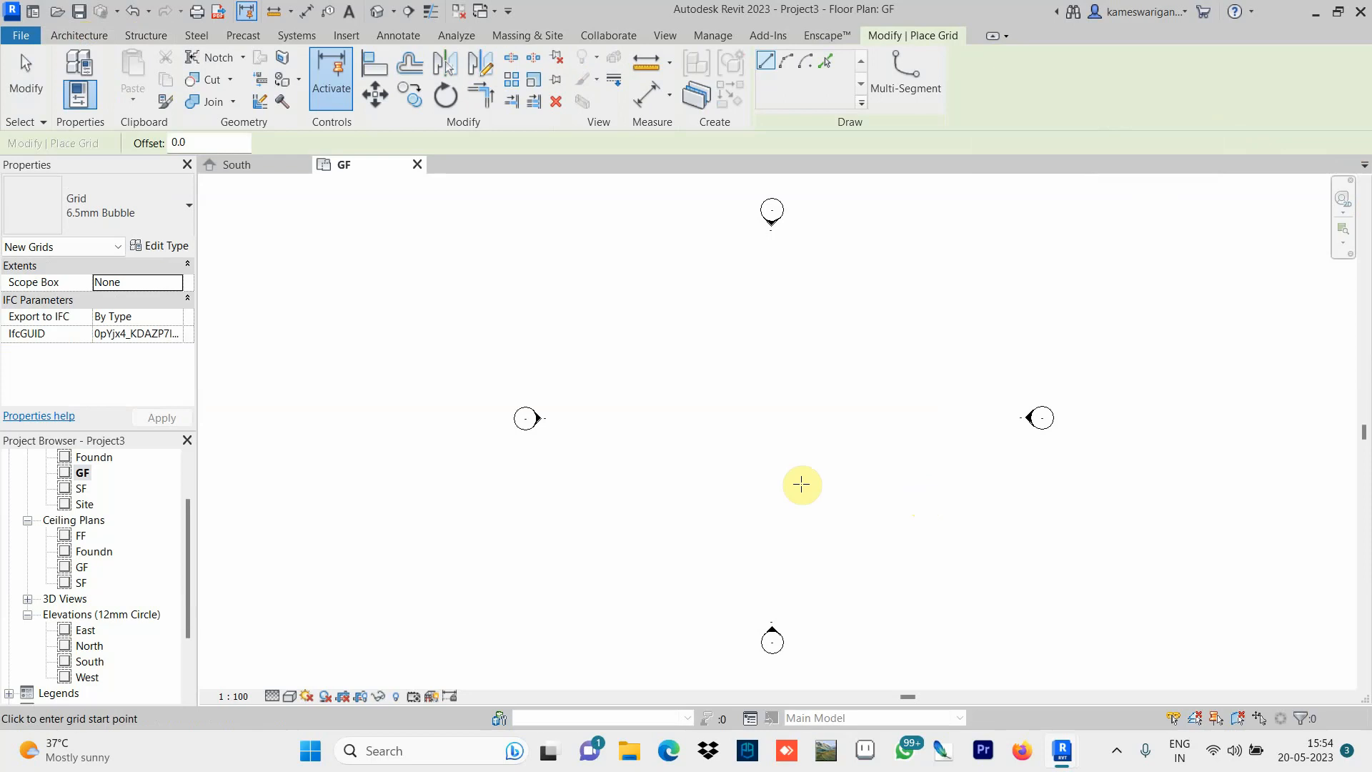
click(634, 506)
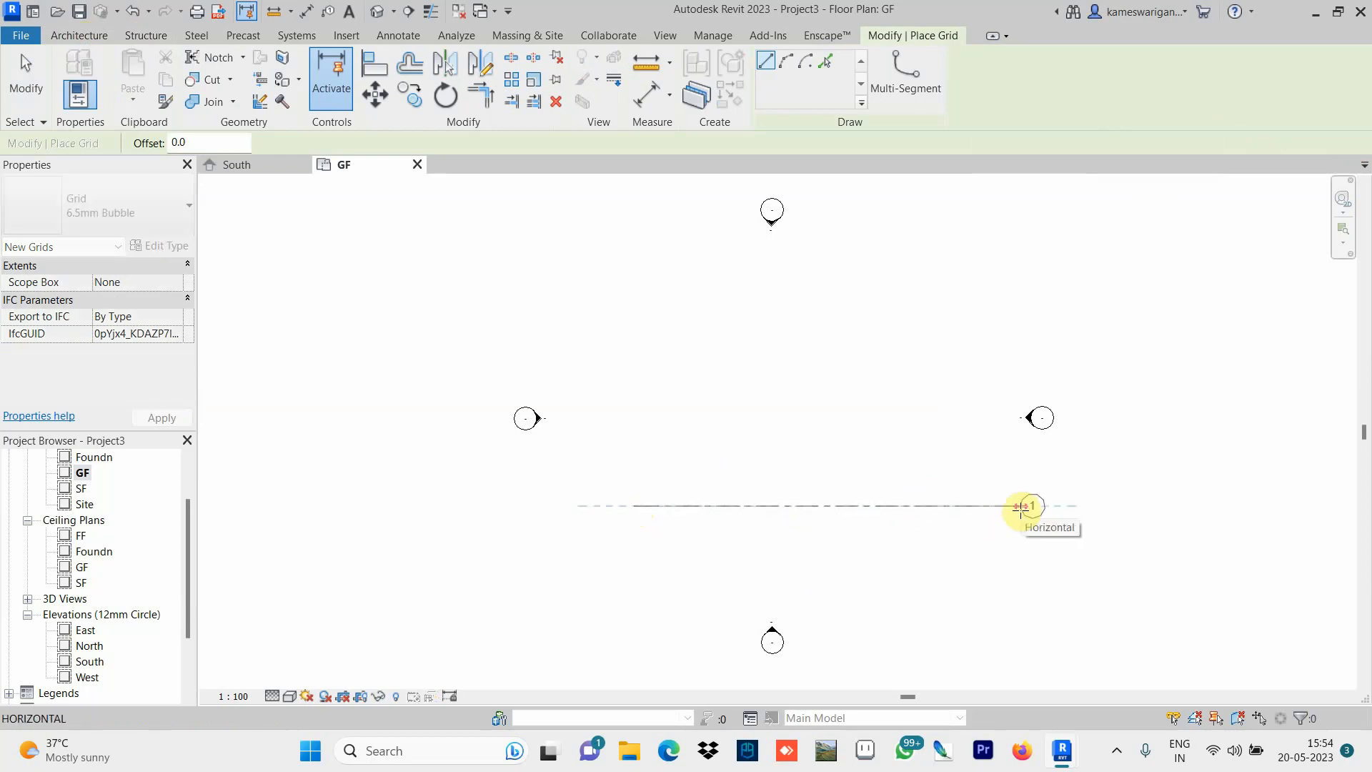
click(1021, 507)
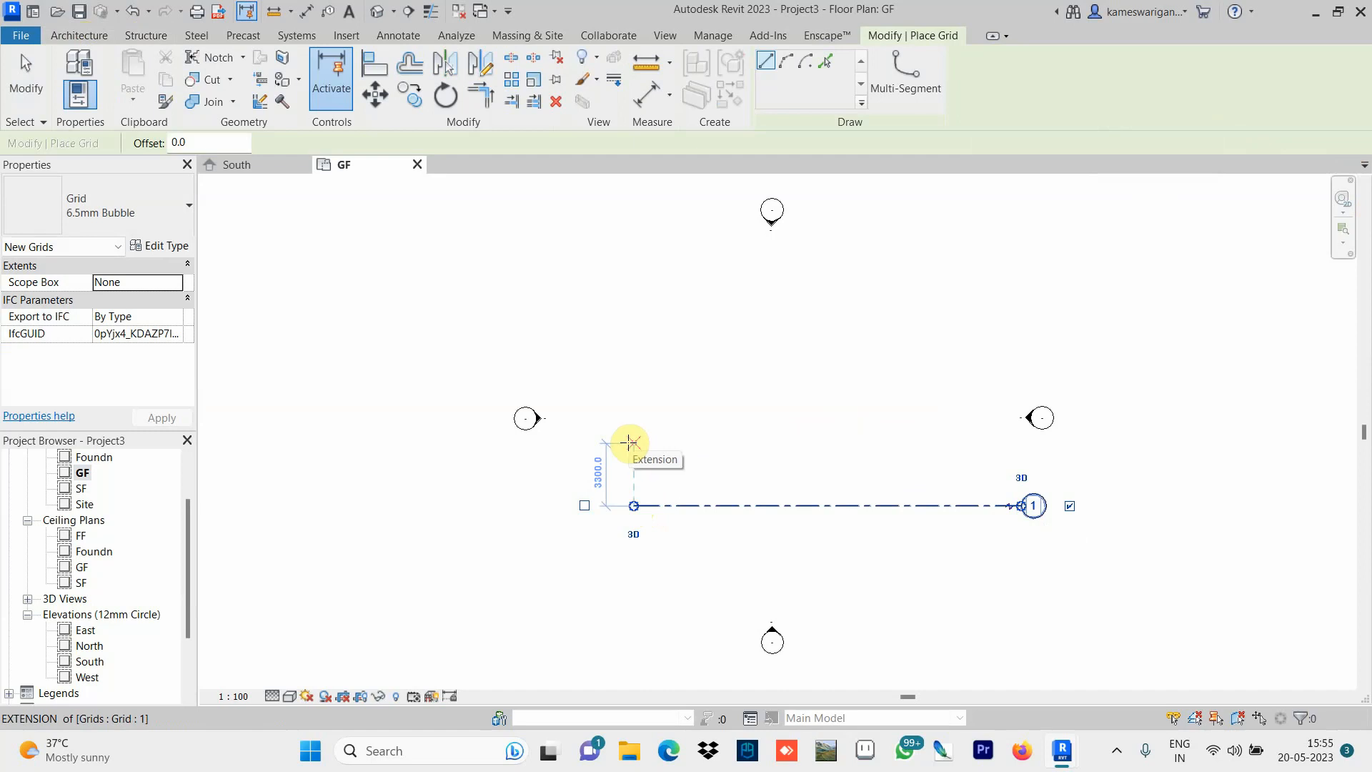
Draw a second horizontal grid line about 3300 above grid 1, aligned with both its ends, and end grid placement.
click(629, 442)
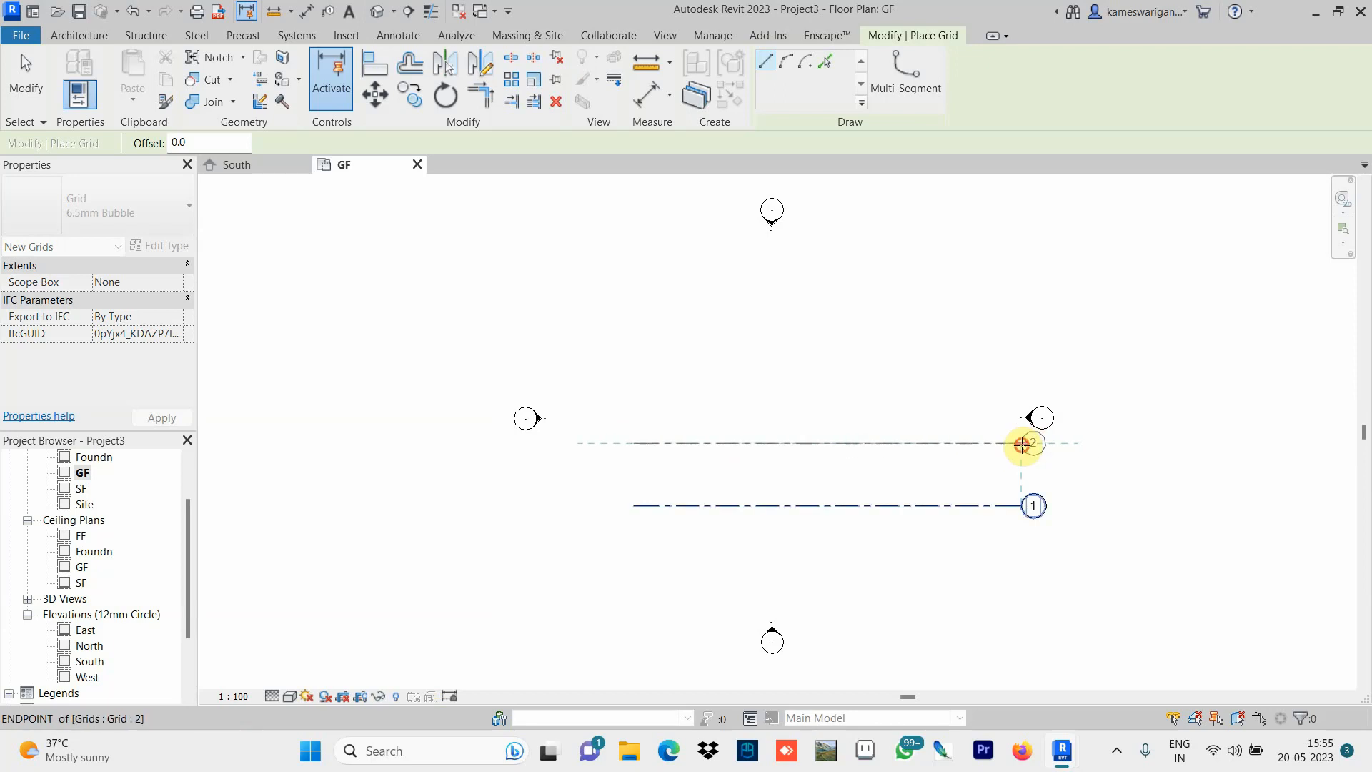
click(1021, 443)
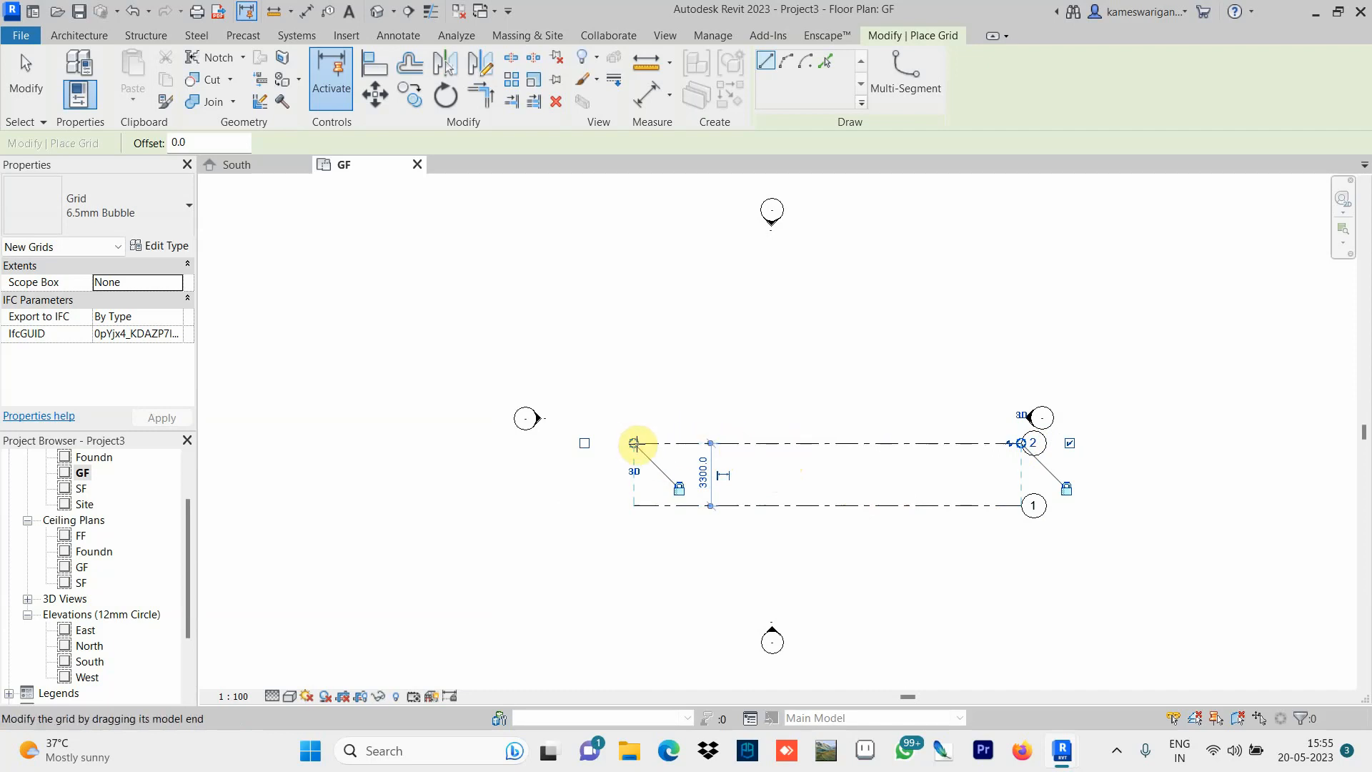
key(Escape)
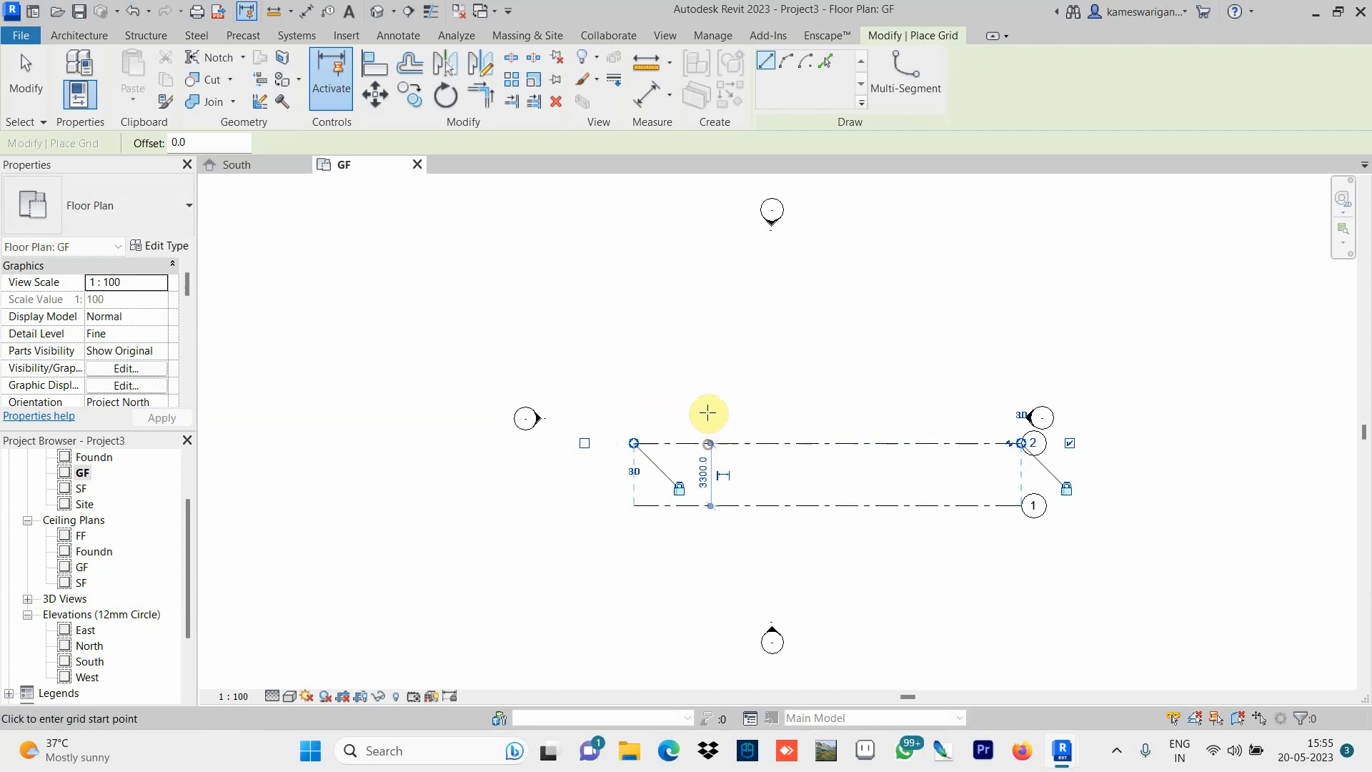
click(27, 77)
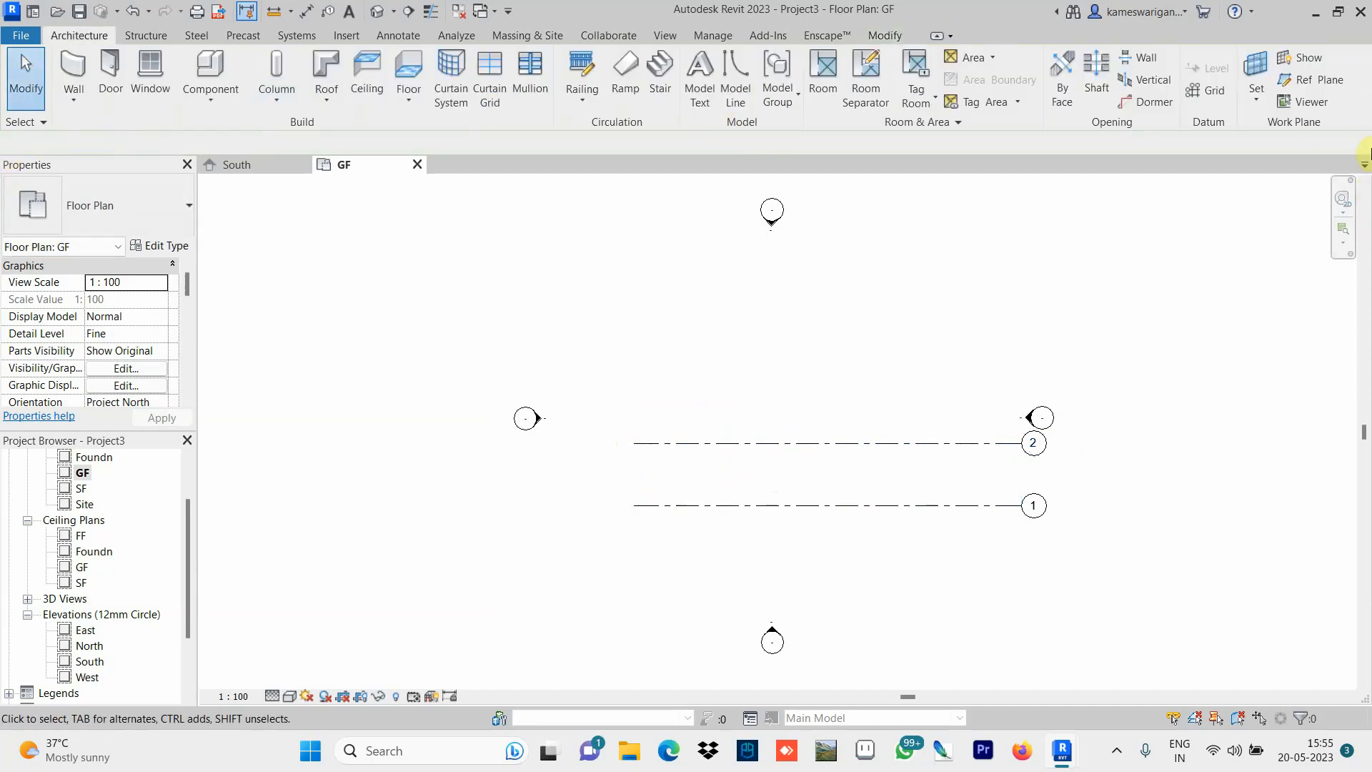
Draw a third horizontal grid line about 3300 above grid 2, with its ends aligned to the other grids.
click(1215, 91)
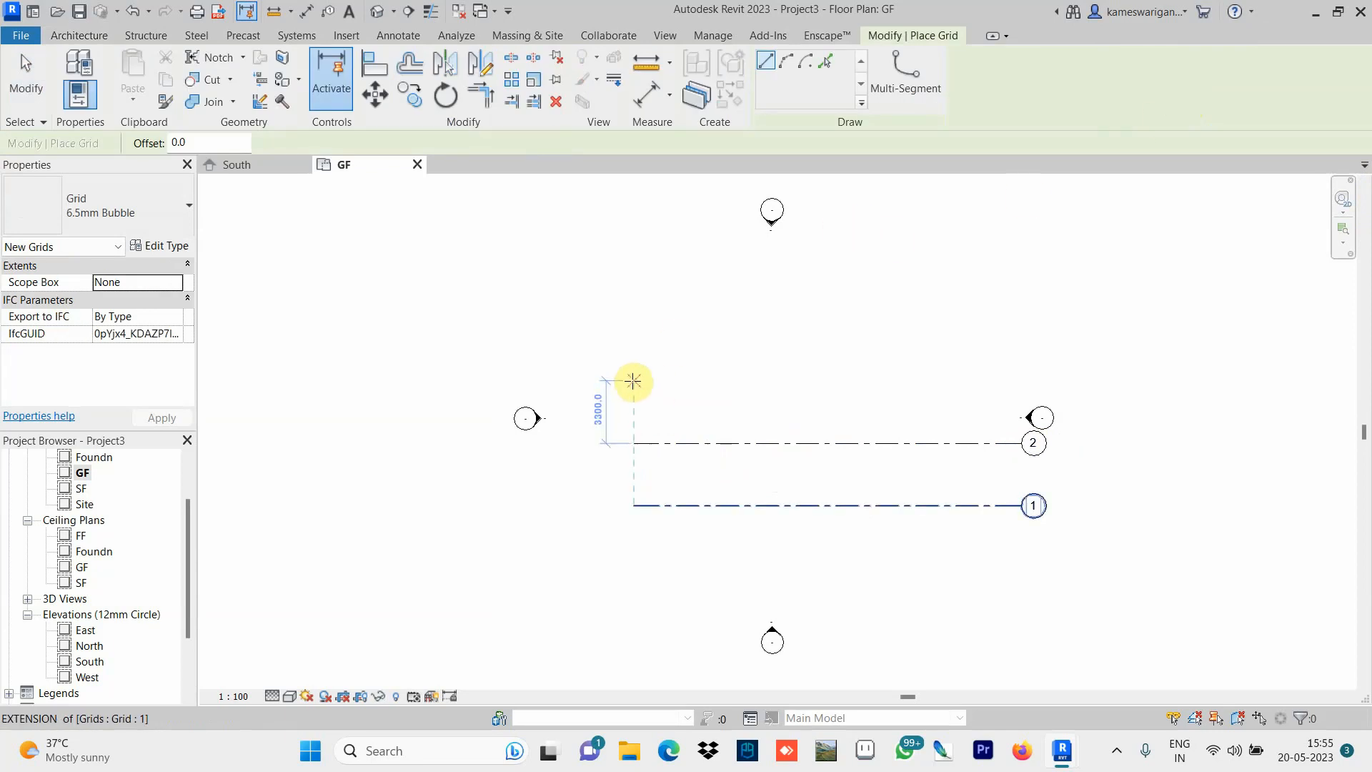
click(634, 381)
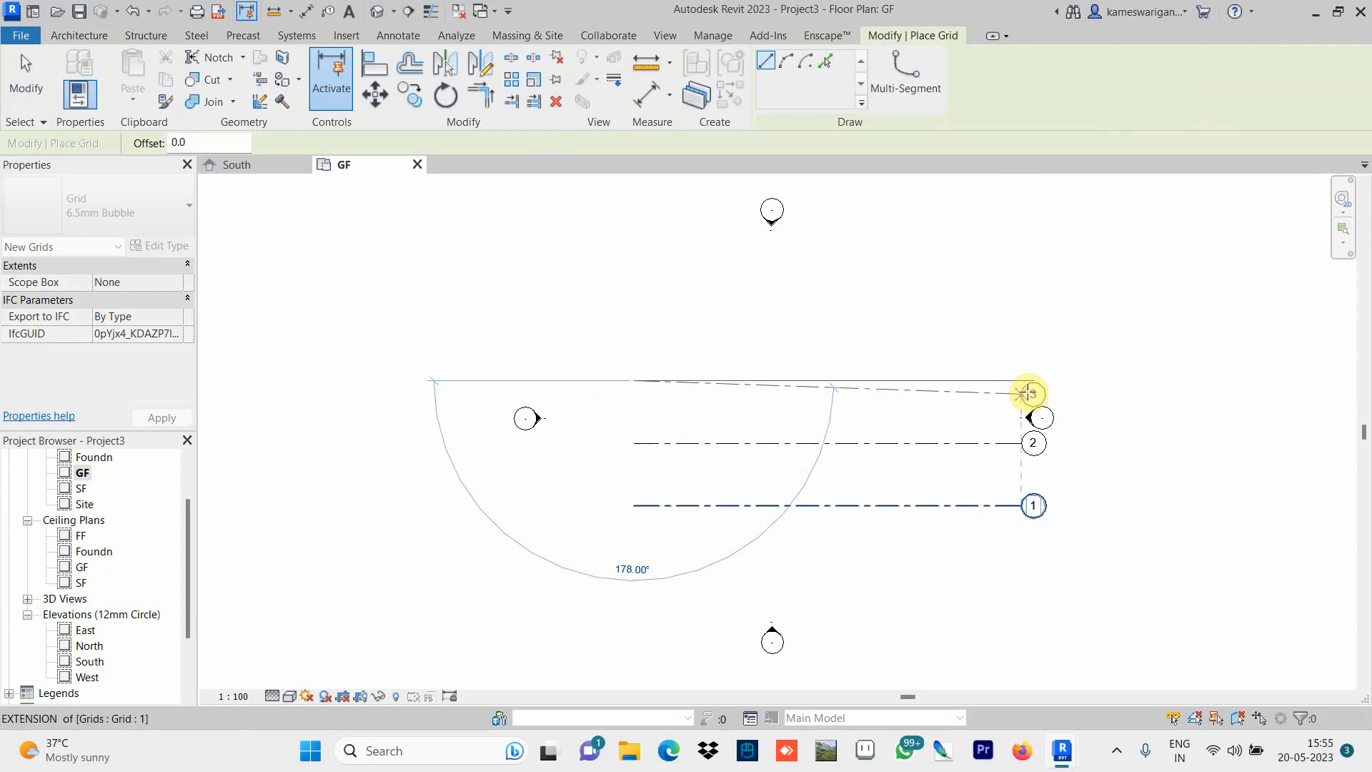
click(1024, 381)
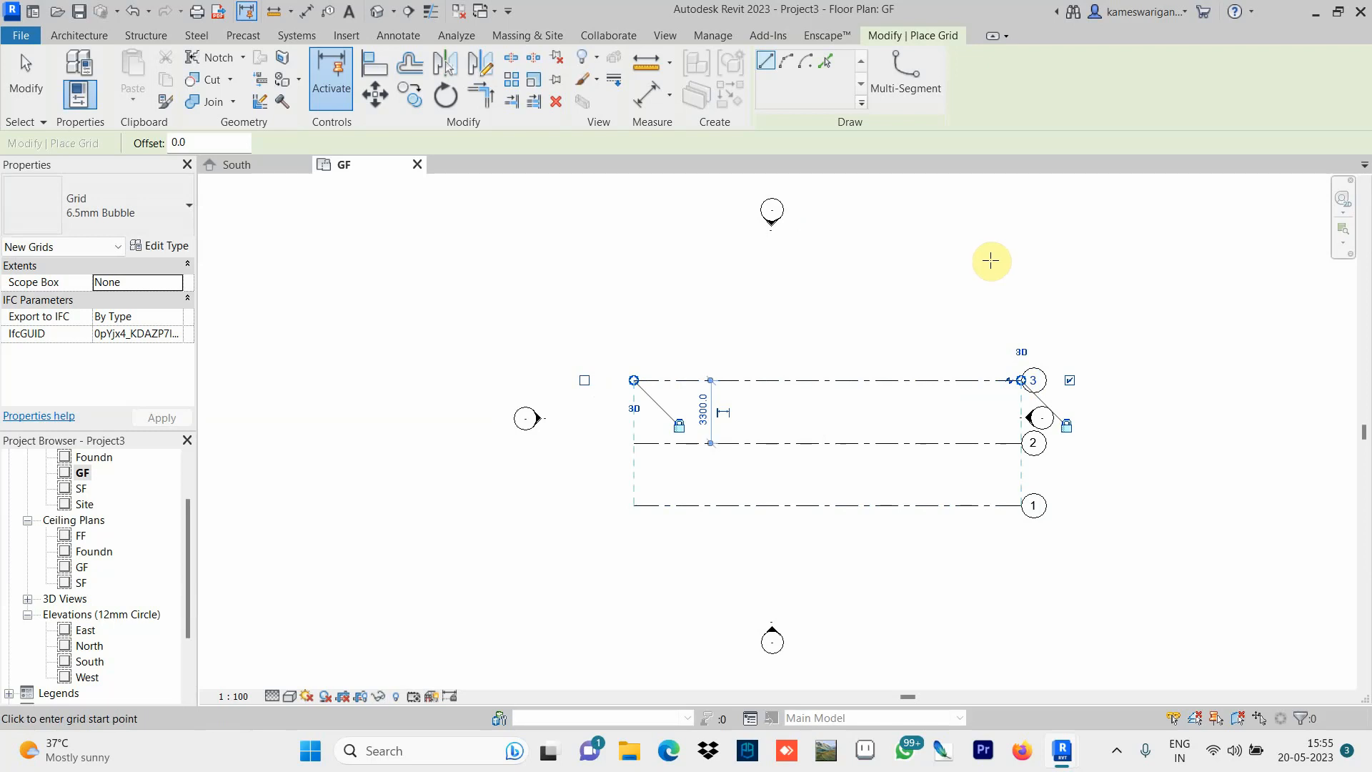
key(Escape)
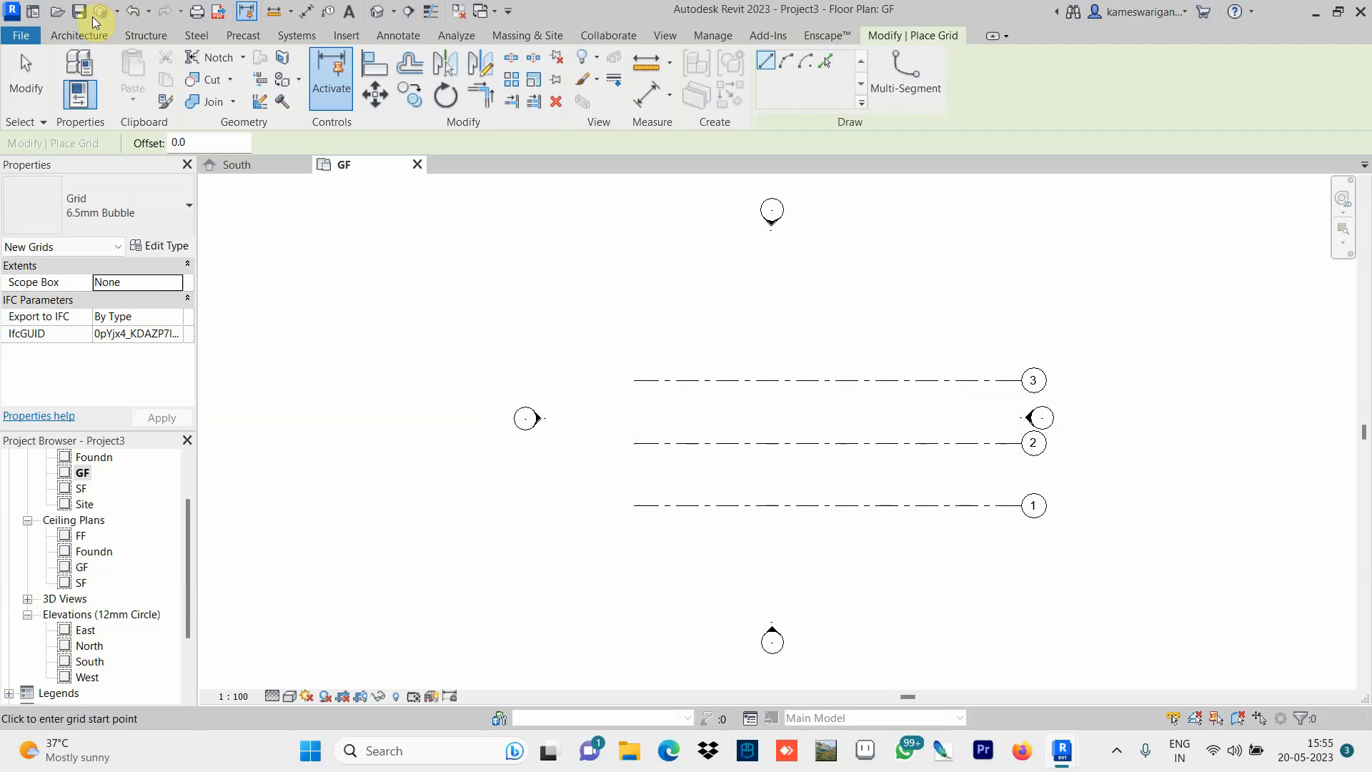
Draw a vertical grid line crossing grids 1, 2 and 3 near their west ends, bubble at the south, and end grid placement.
click(68, 35)
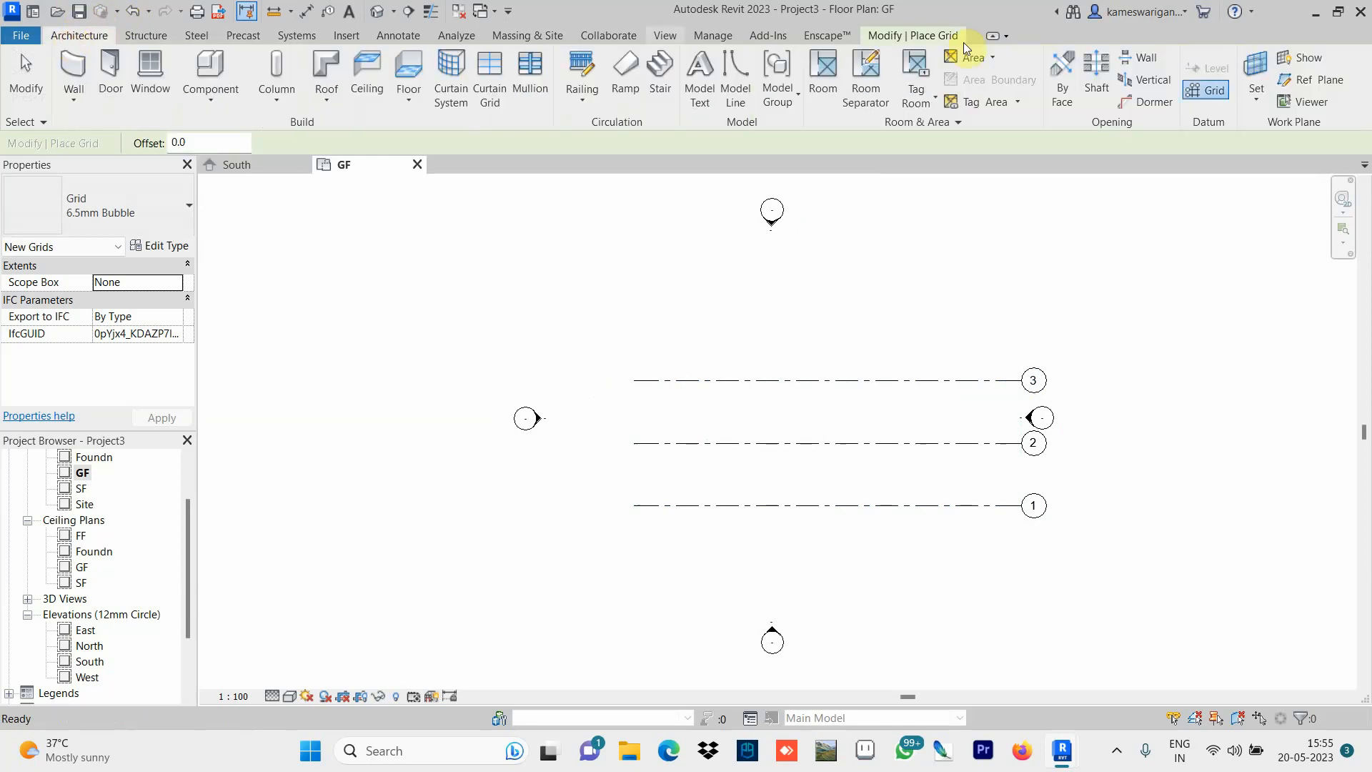
click(1209, 90)
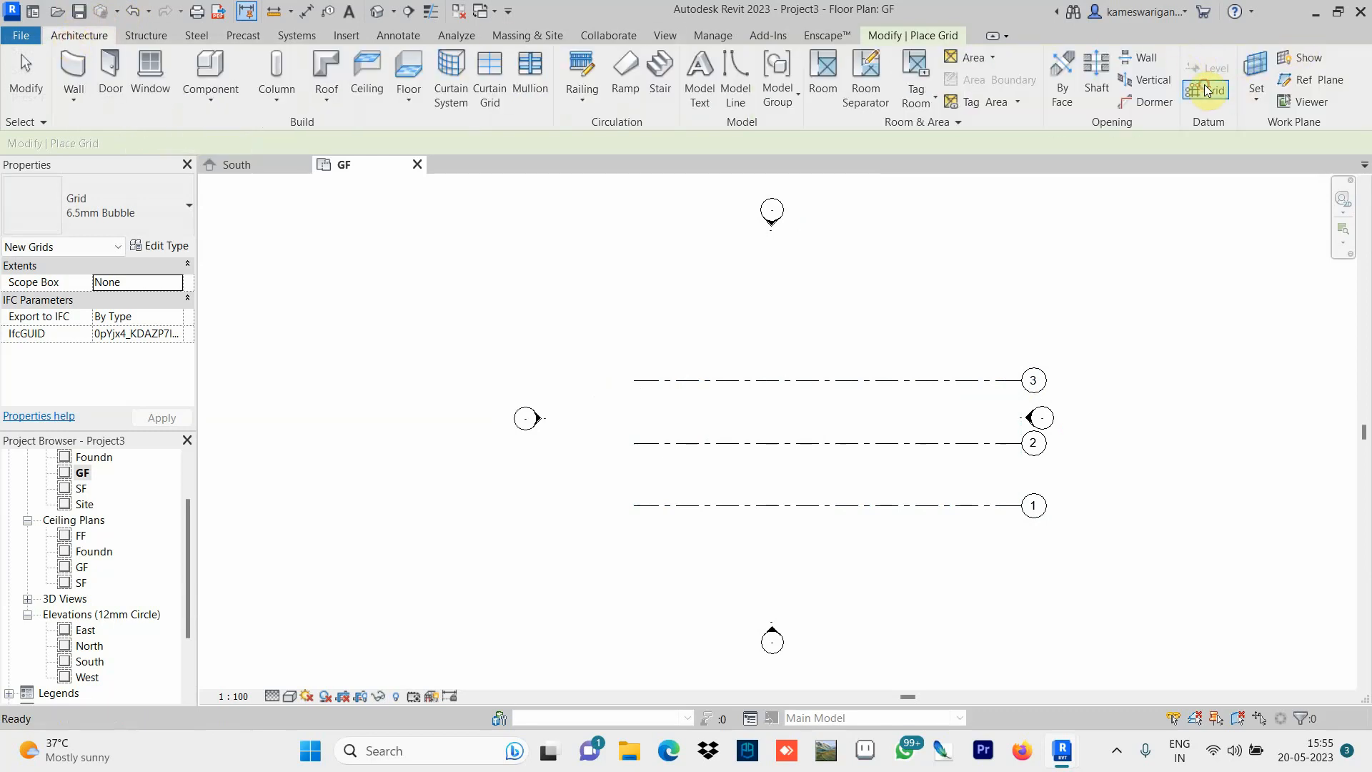
click(670, 331)
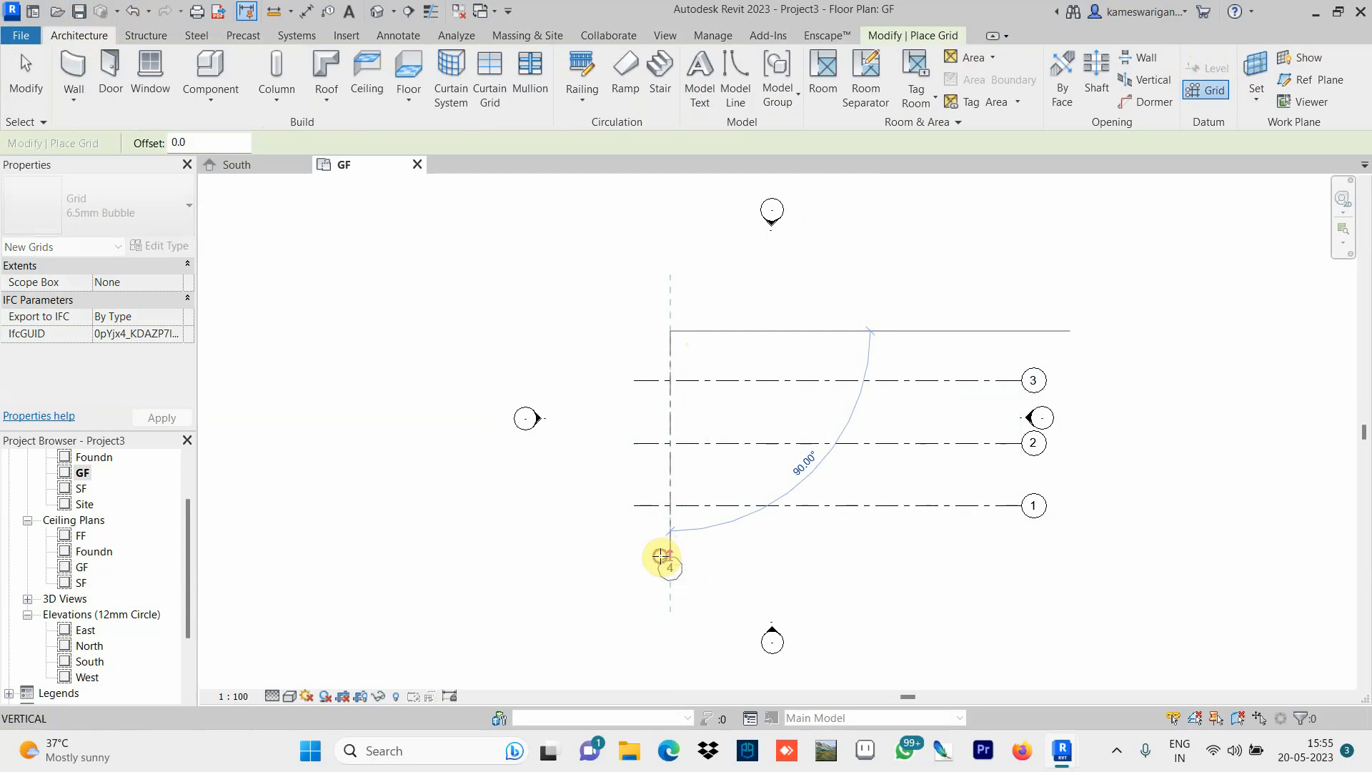
click(670, 556)
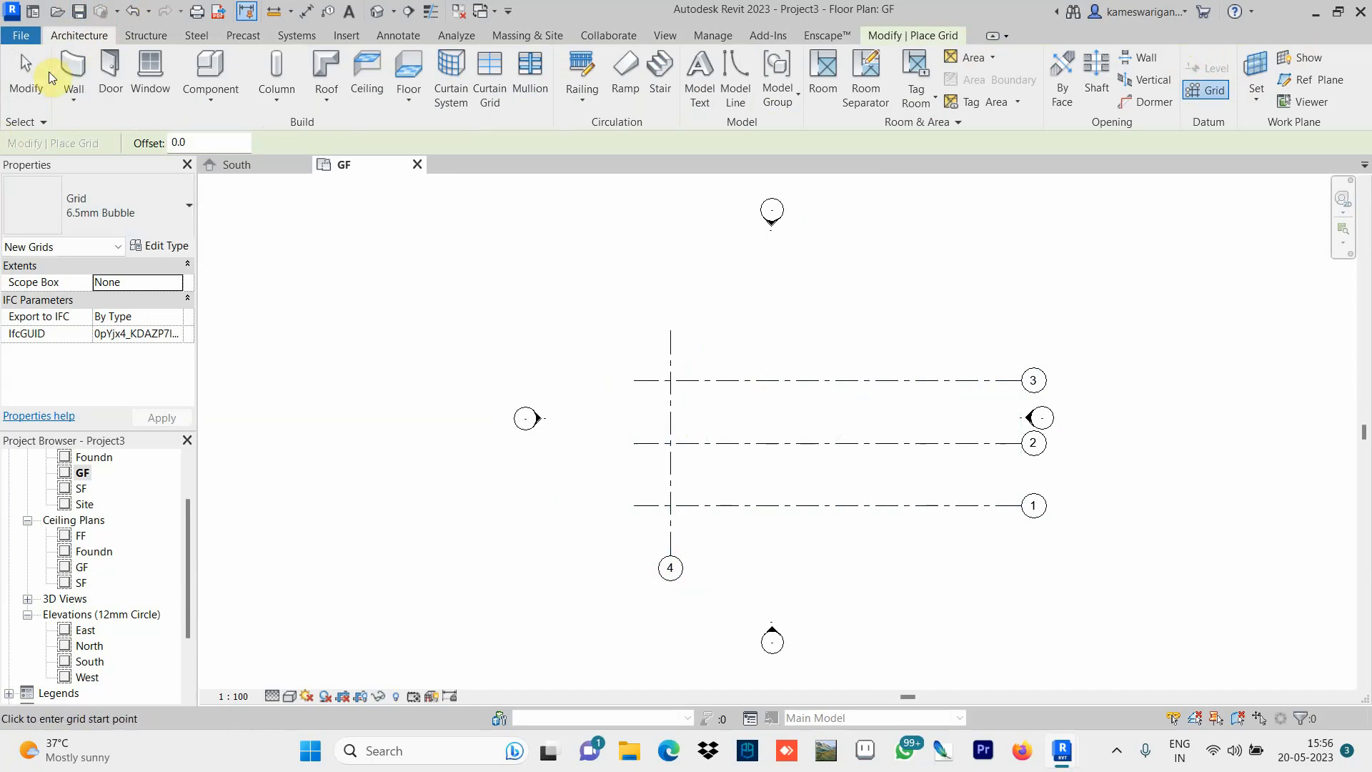
click(26, 77)
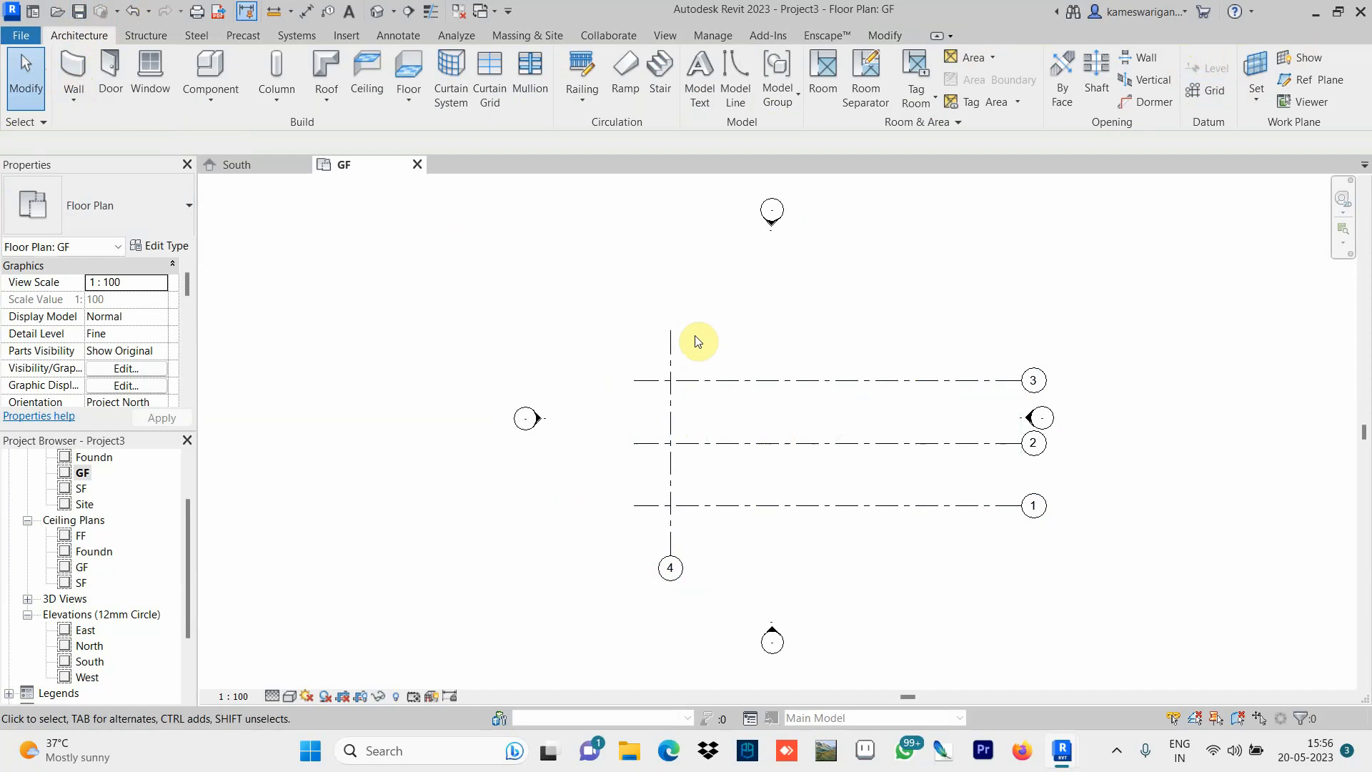
Draw a second vertical grid line about 3600 east of grid 4, aligned with both its ends.
click(672, 352)
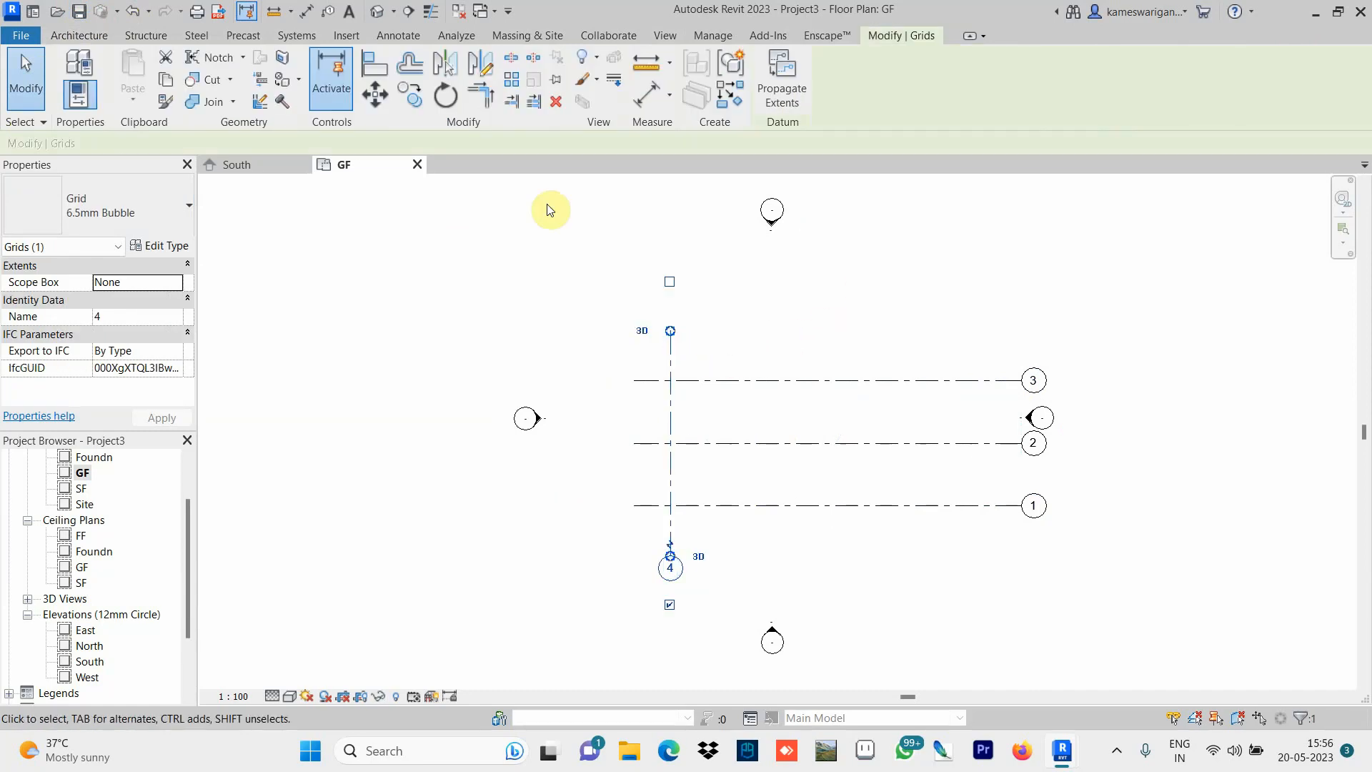
click(98, 33)
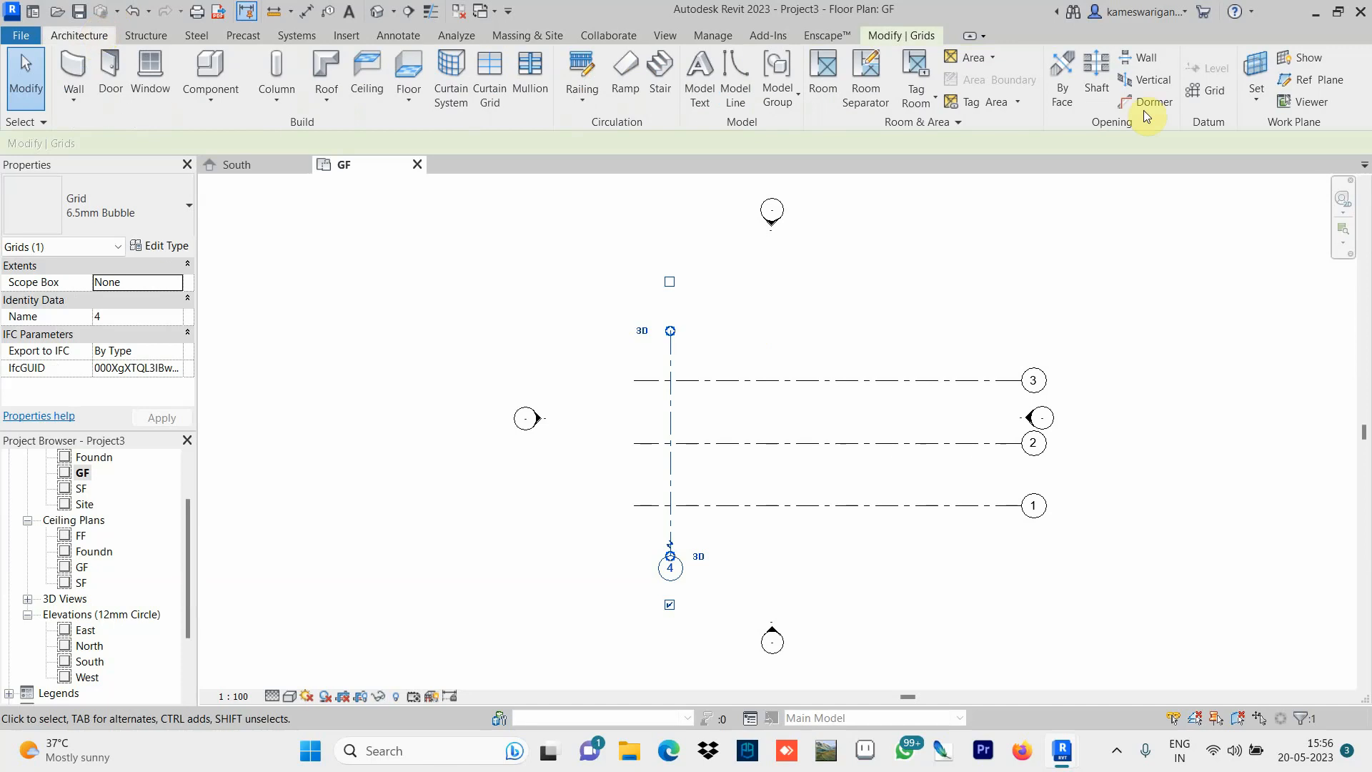
click(1221, 89)
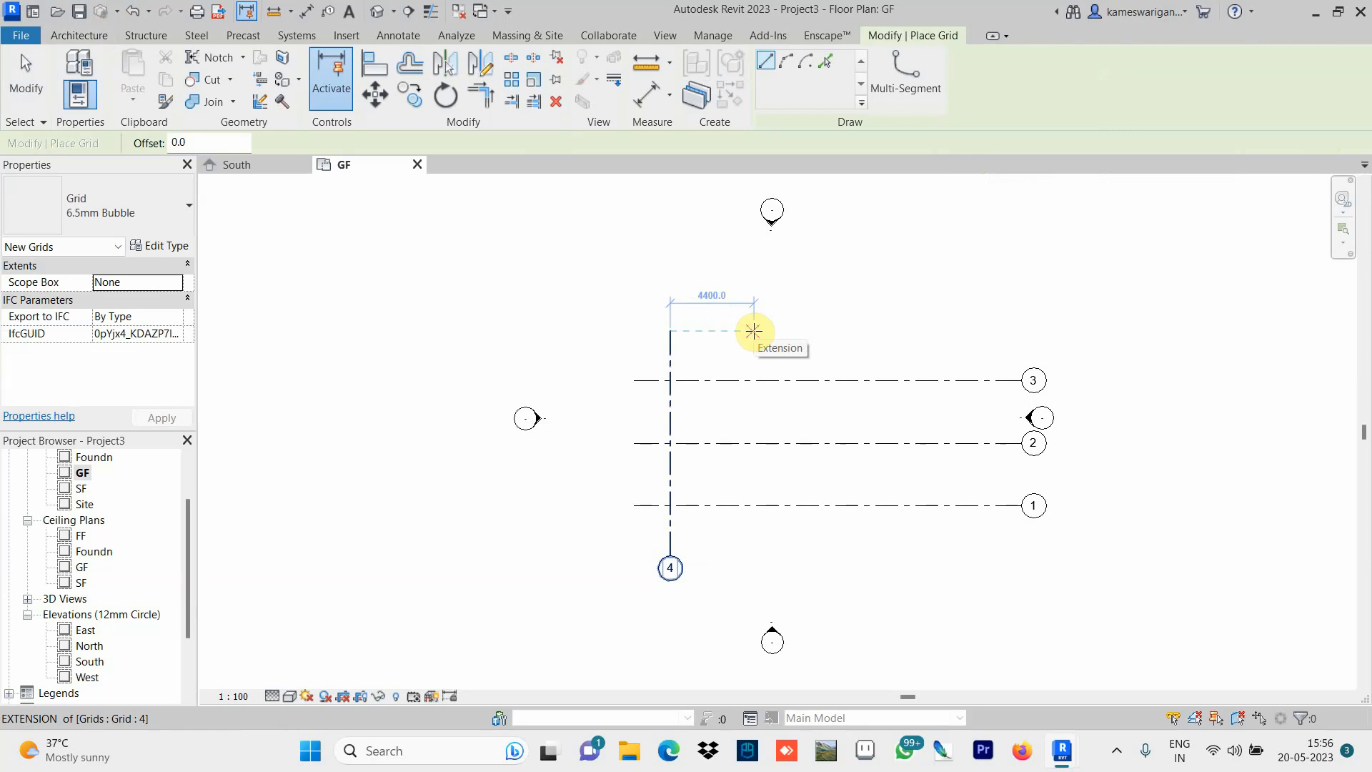
click(739, 330)
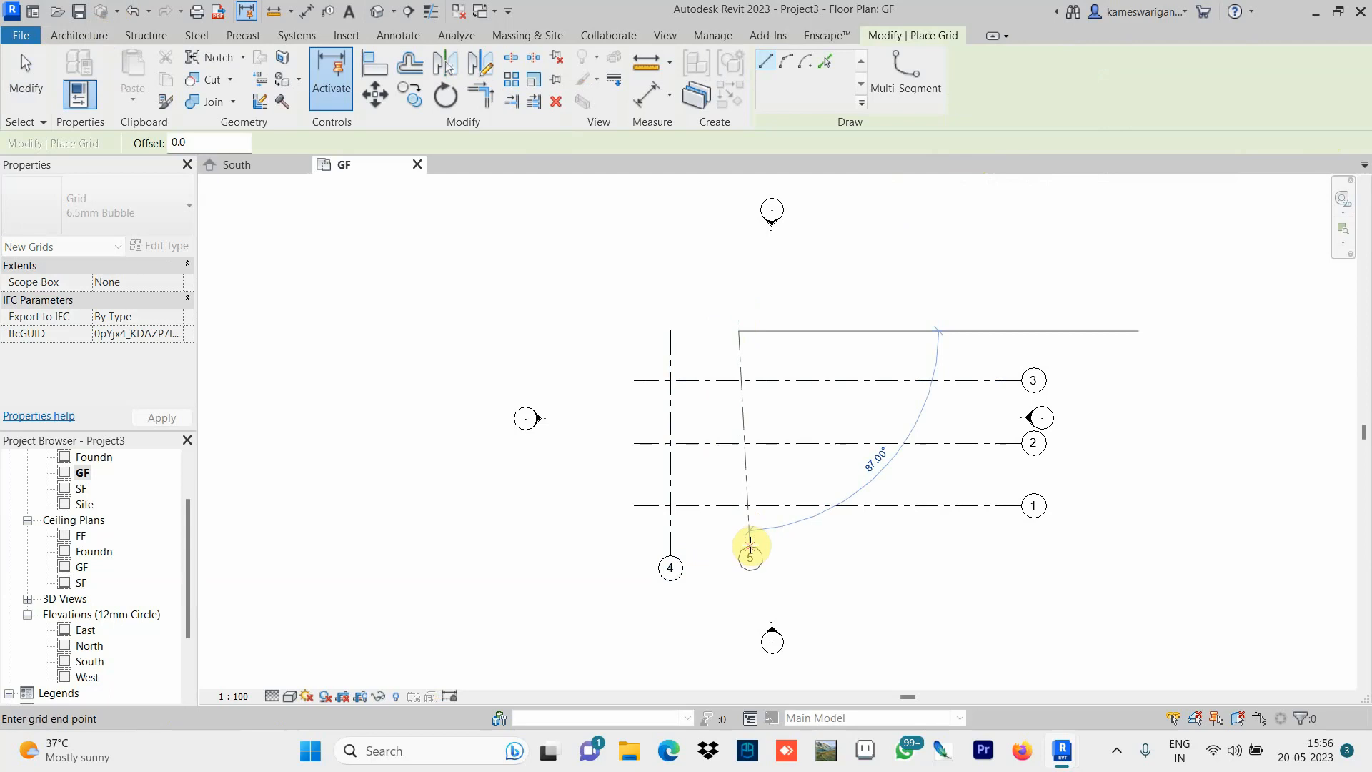
click(741, 555)
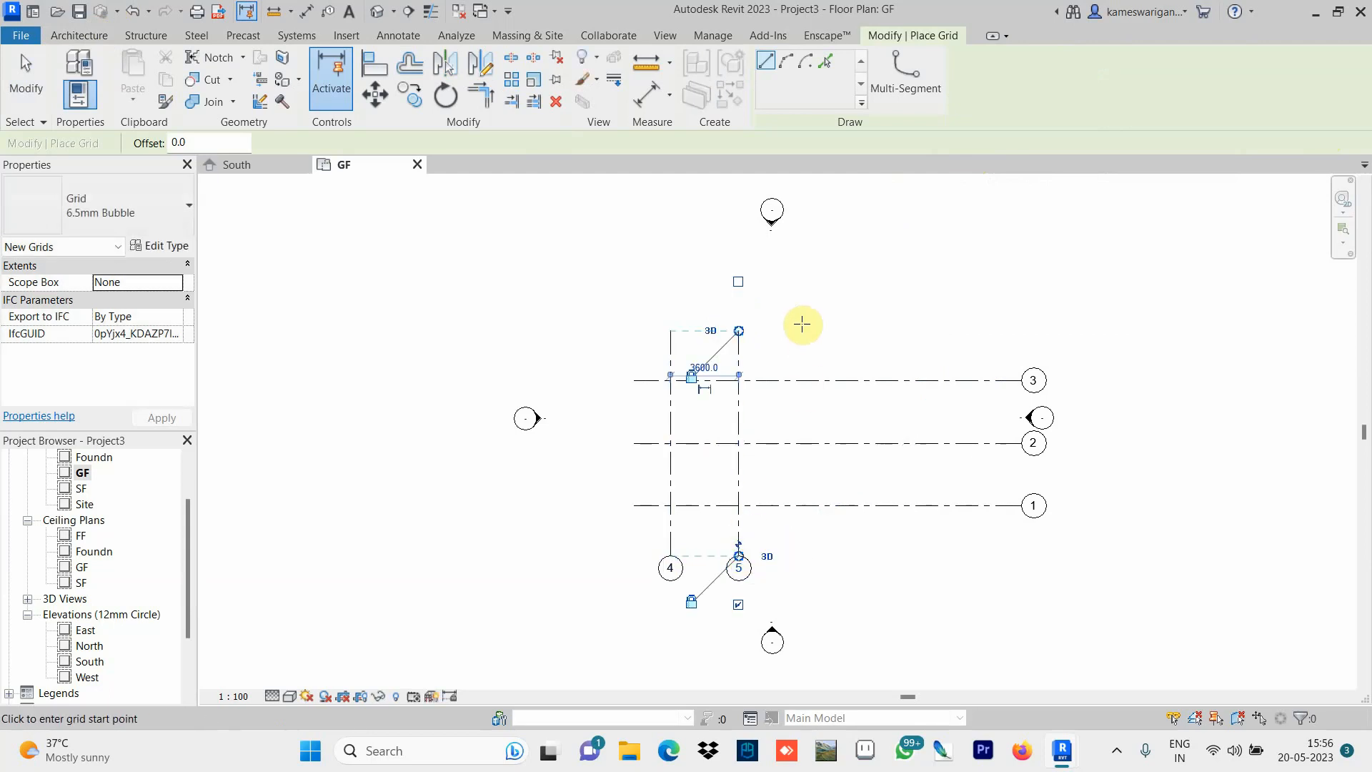
Draw a third vertical grid line about 3400 east of grid 5, with its ends aligned to the other vertical grids.
click(739, 346)
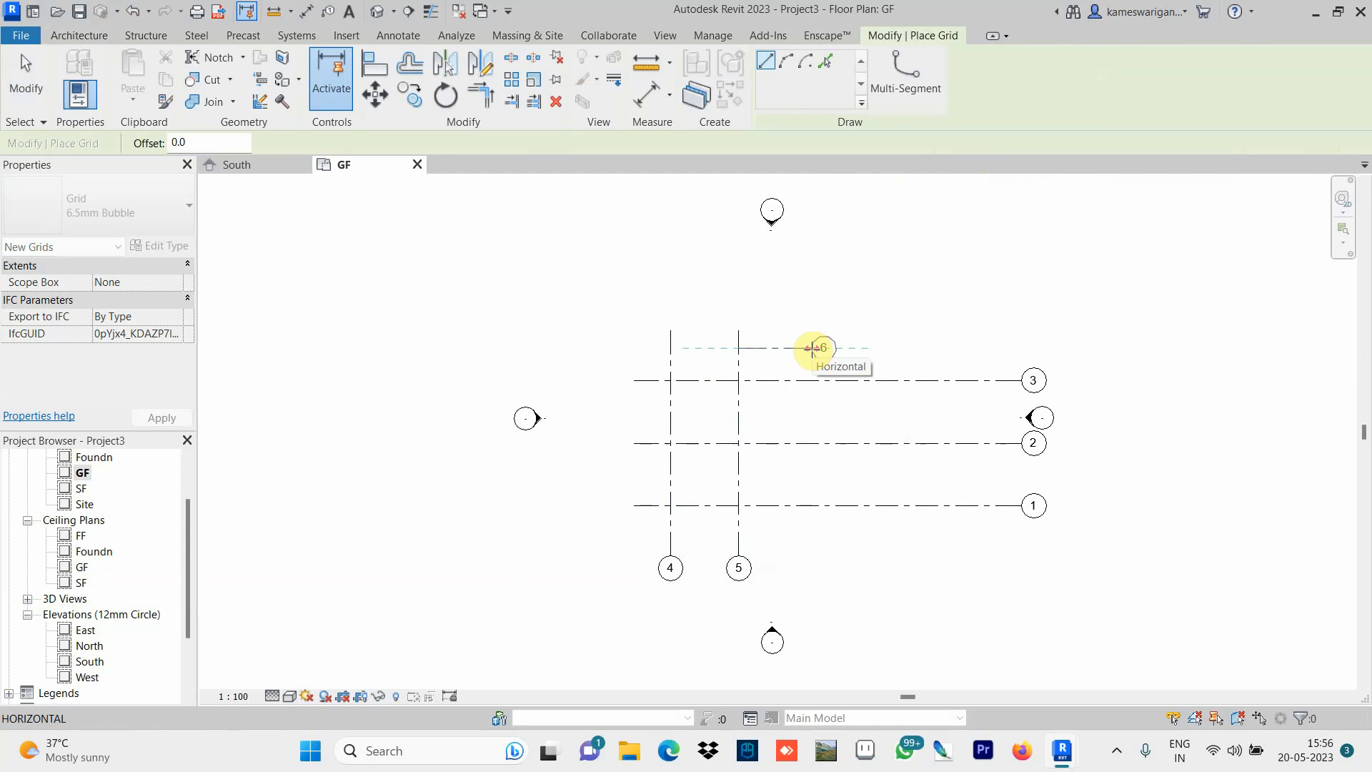
key(Escape)
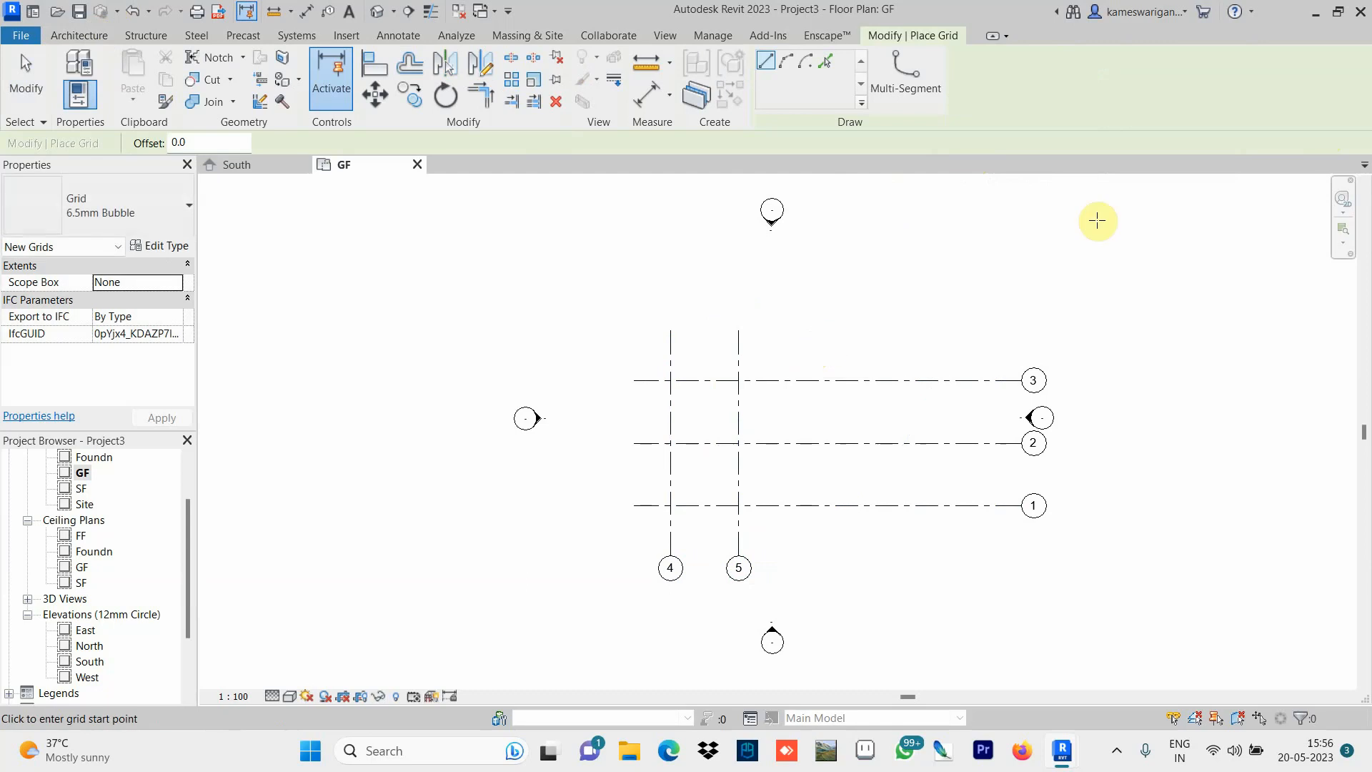
click(69, 40)
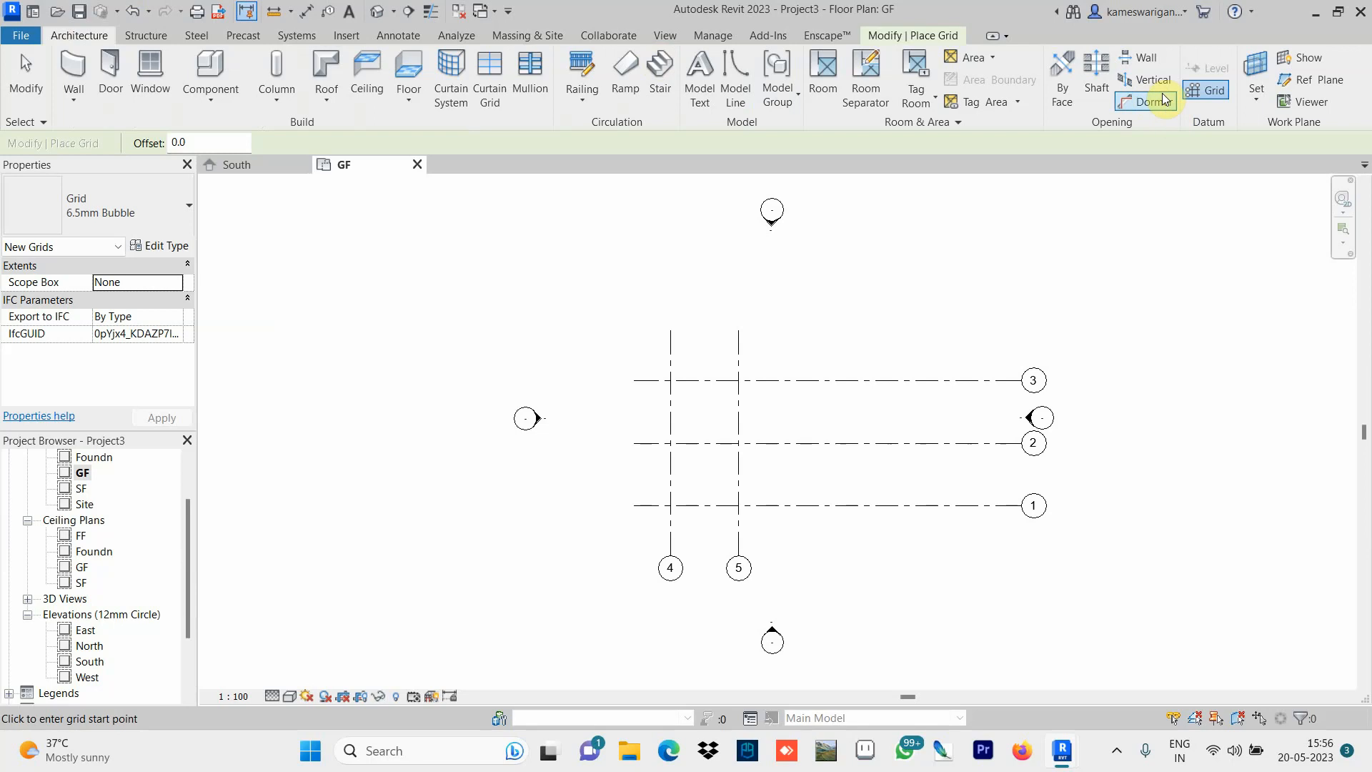
click(1206, 89)
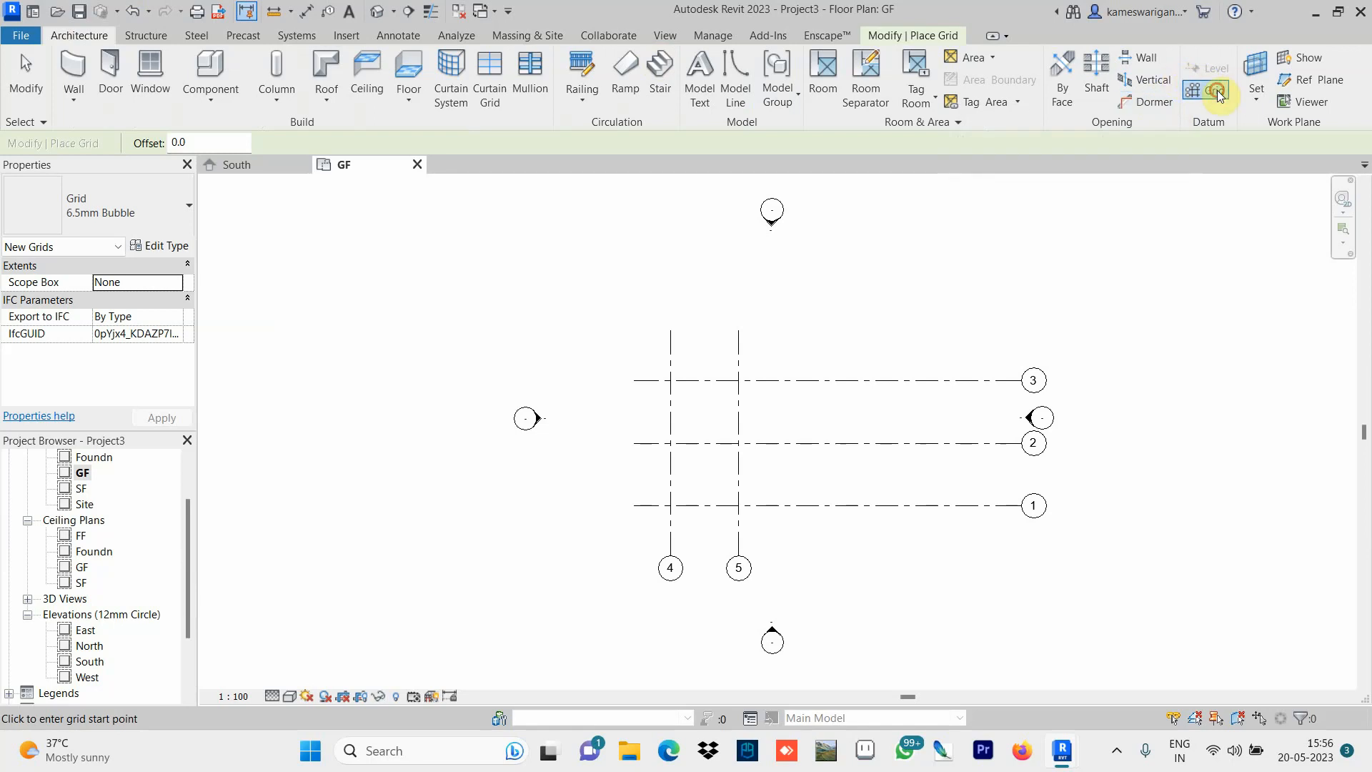
click(804, 332)
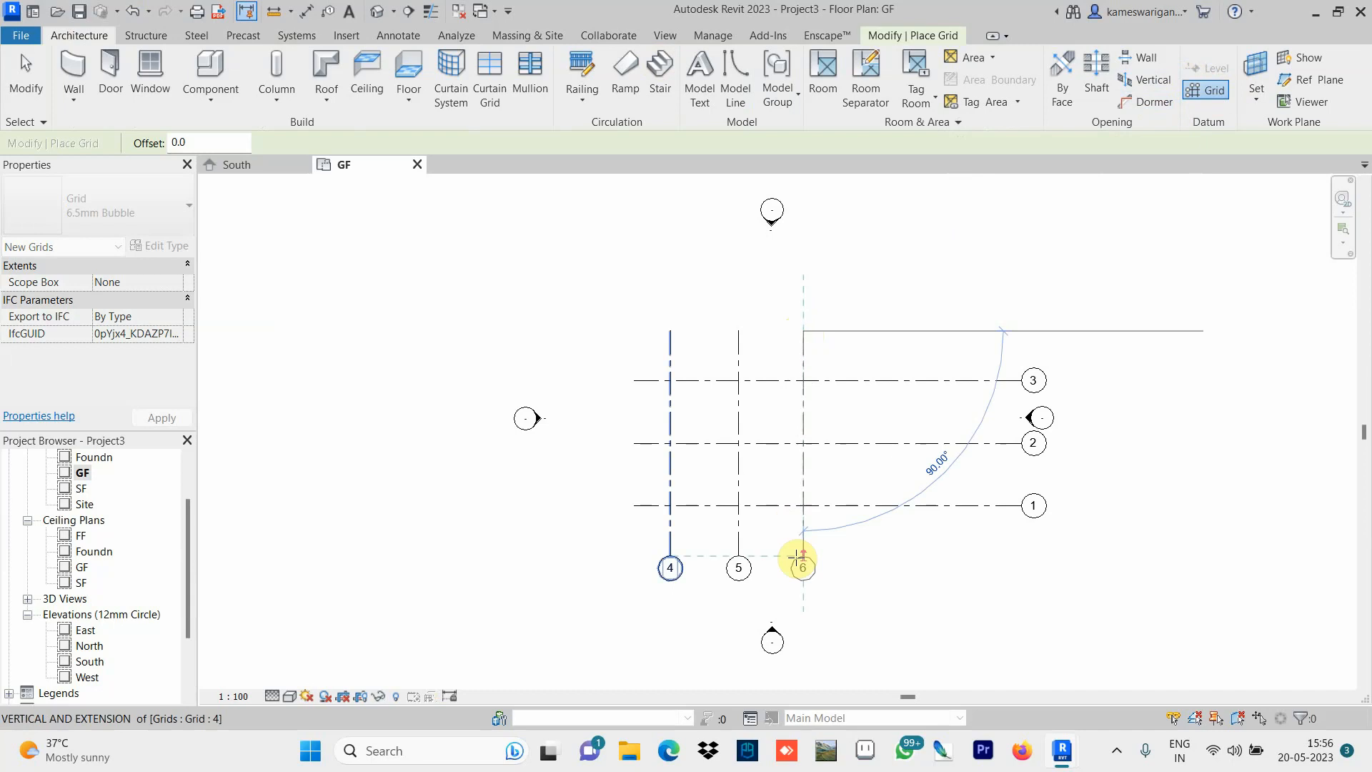
click(800, 559)
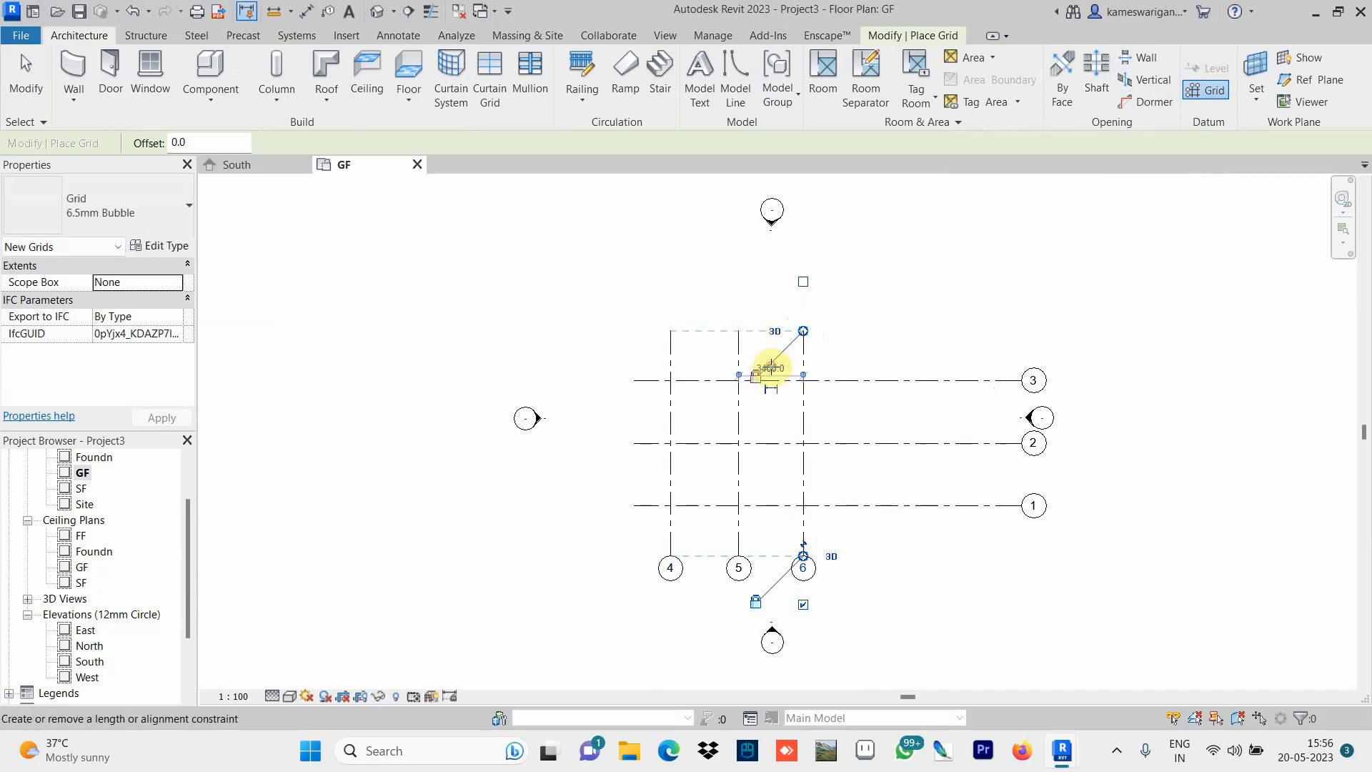
Set the spacing between grid 5 and the vertical grid line east of it to 3300.
click(770, 368)
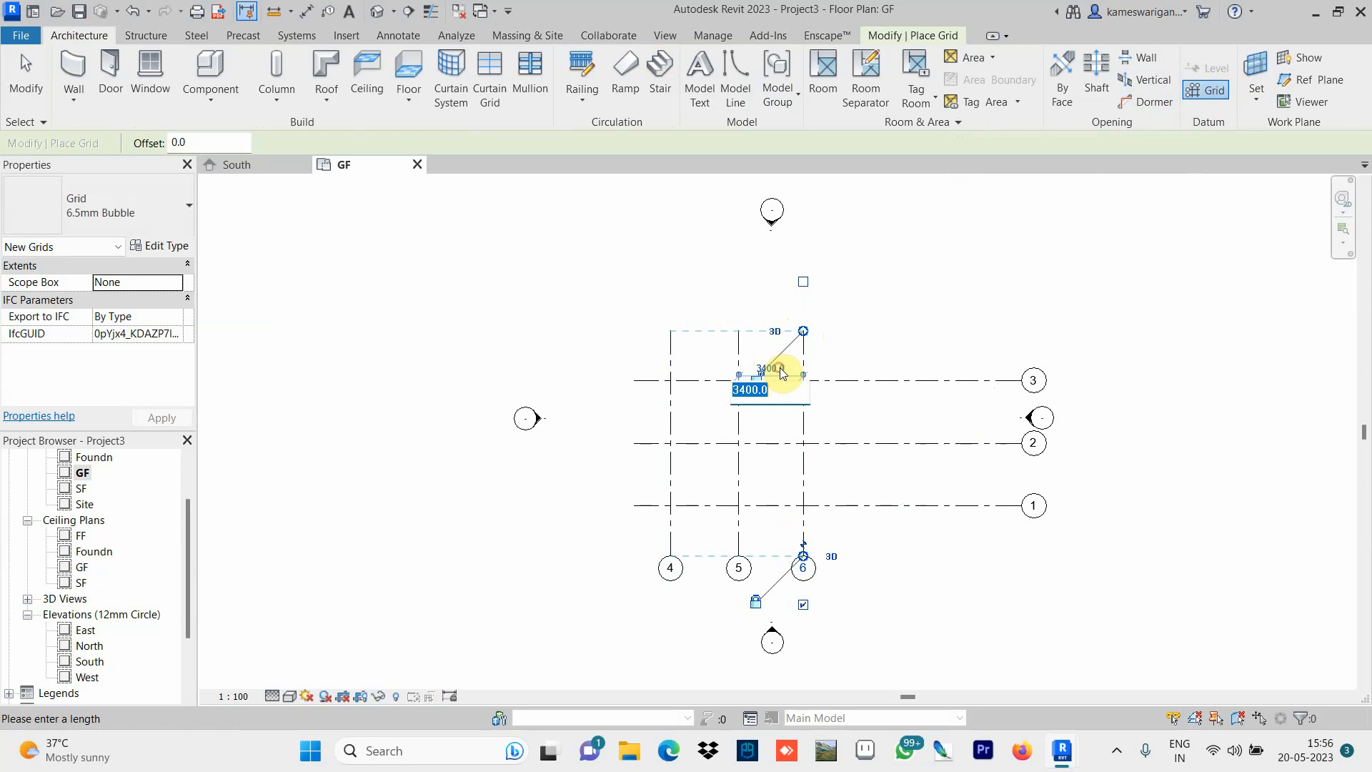
click(772, 386)
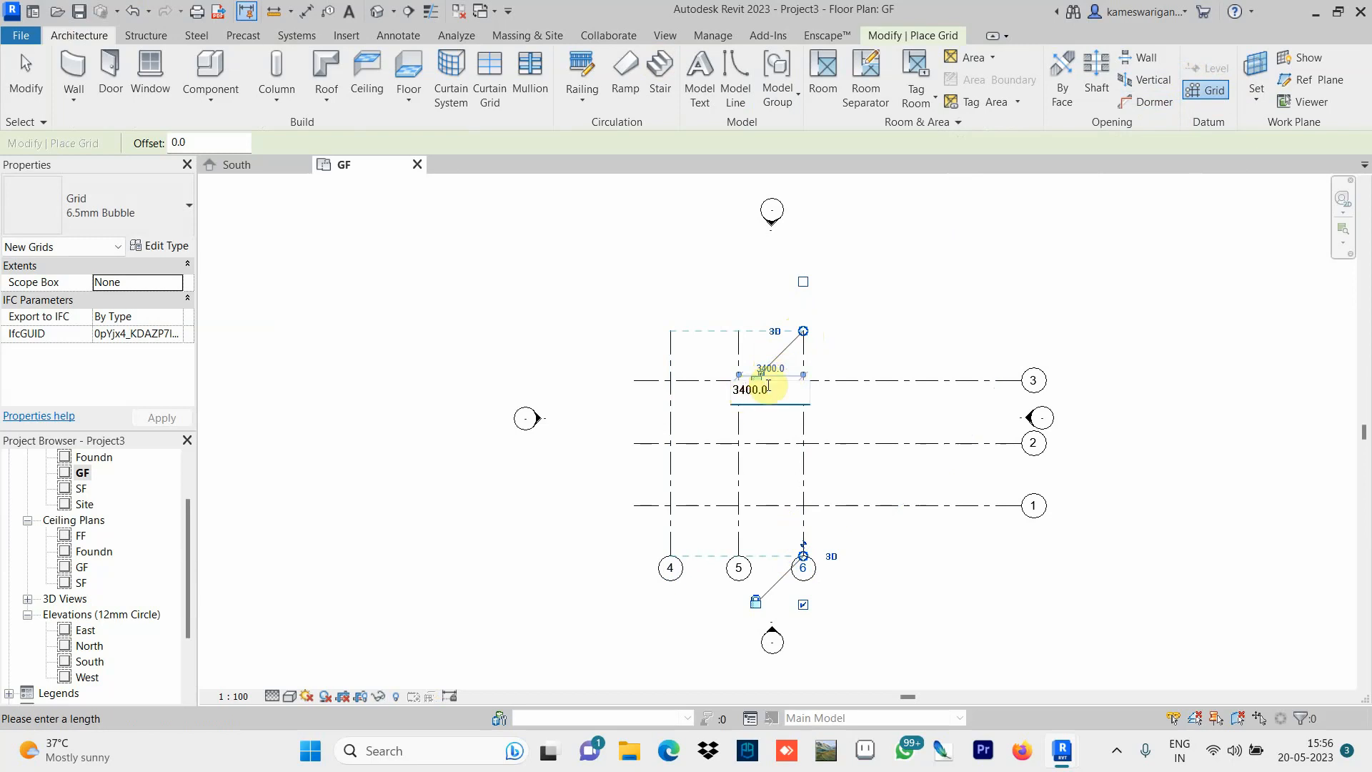
key(BackSpace)
text(3)
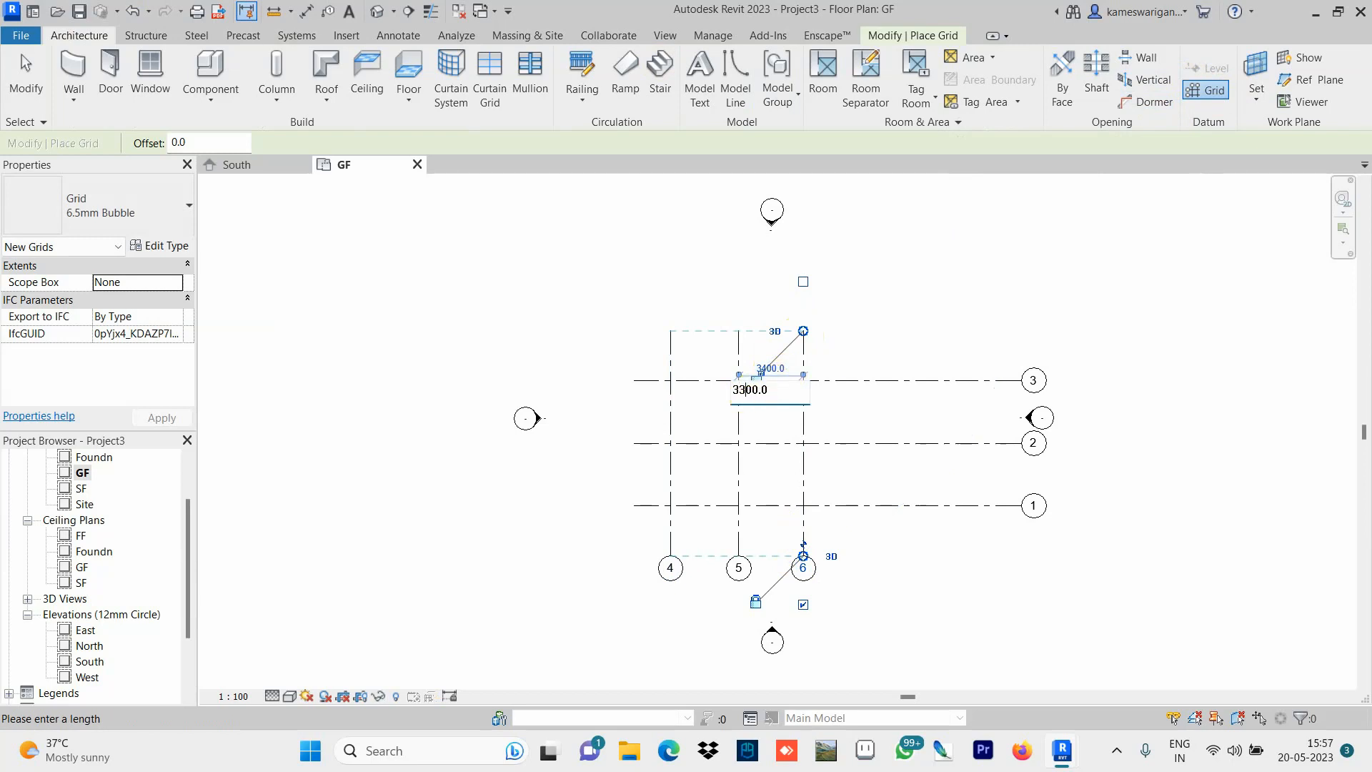
click(766, 384)
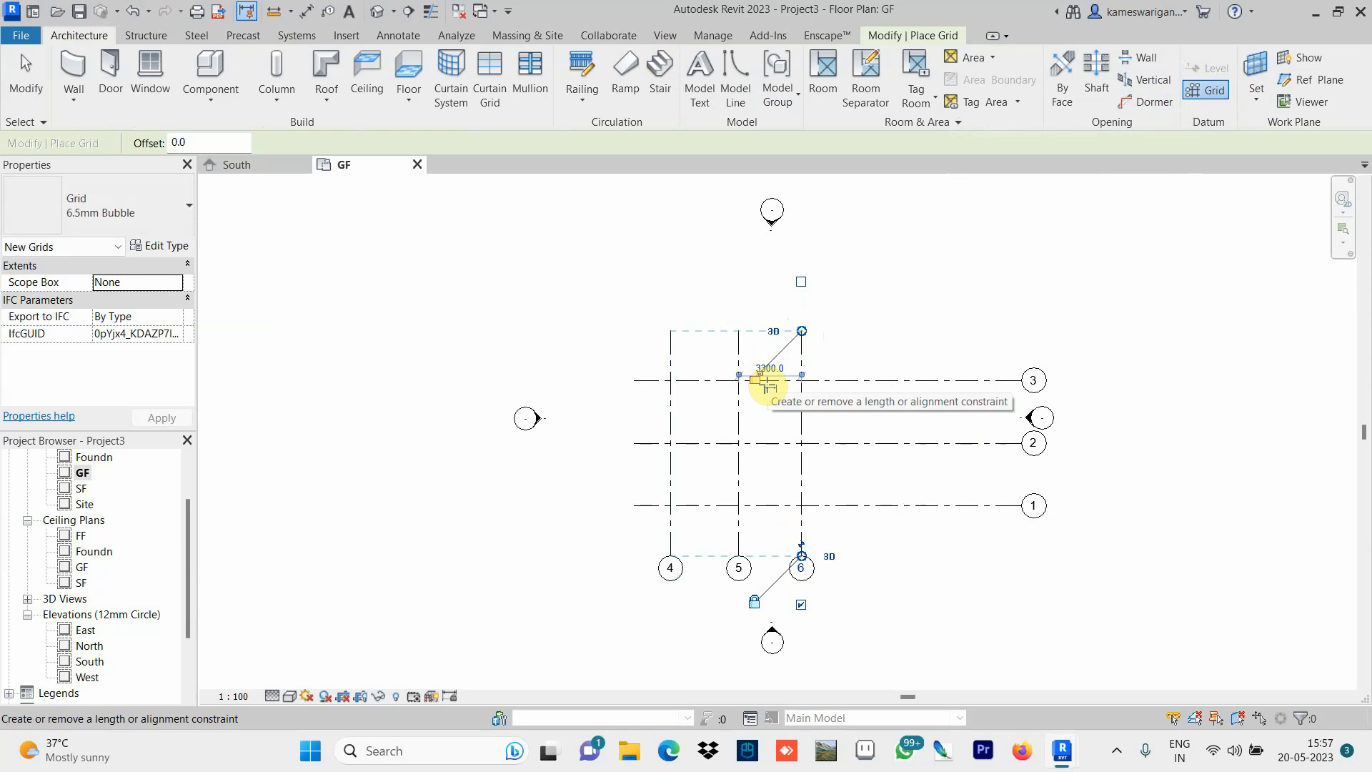
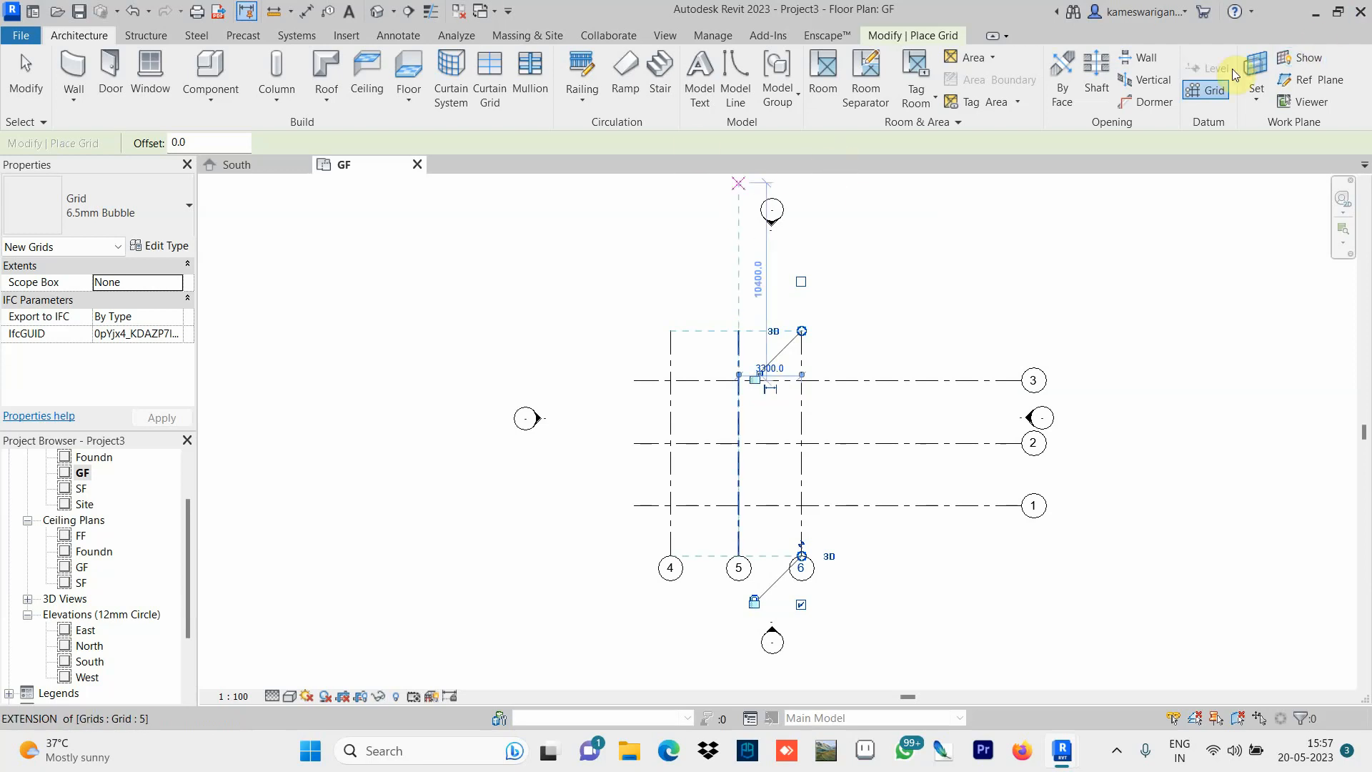
Draw a fourth vertical grid line east of grid 6, aligned with the others, and set its spacing from grid 6 to 2400.
click(1214, 90)
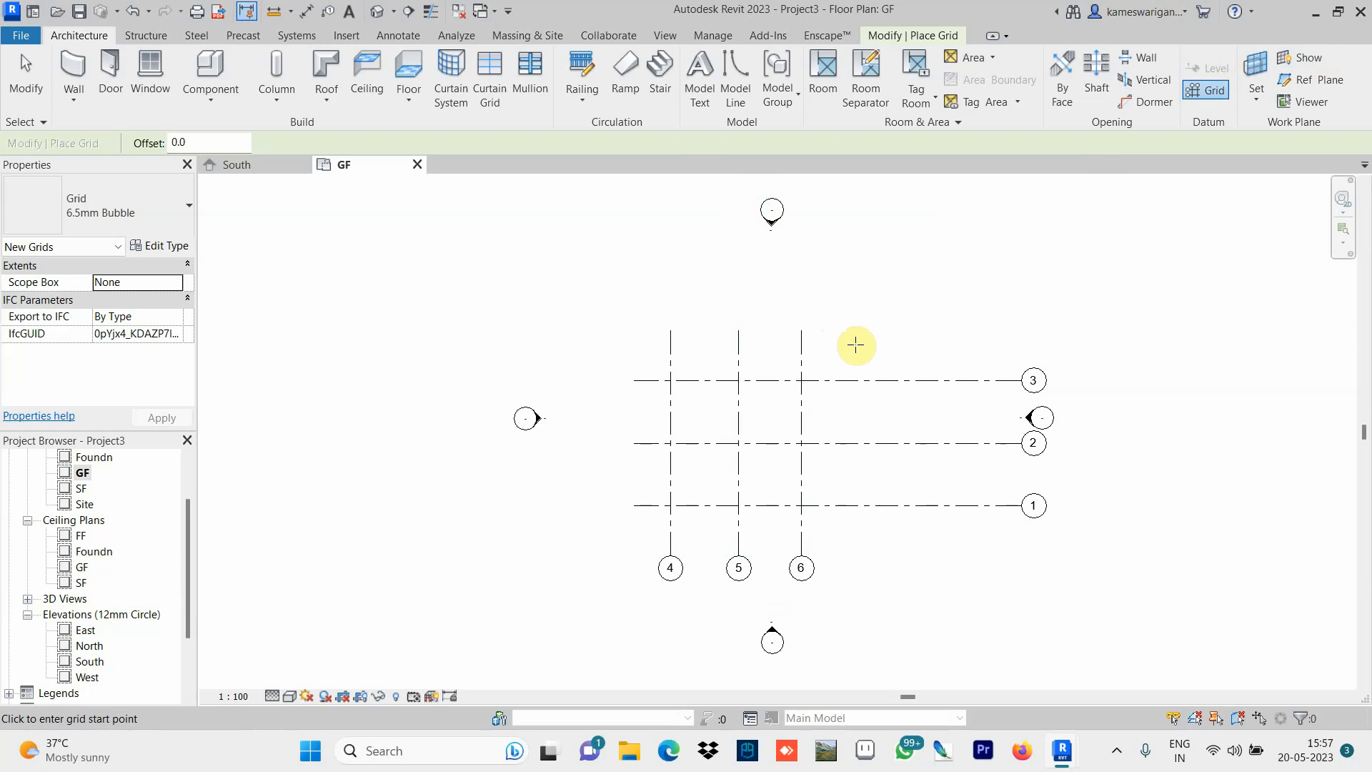
click(855, 330)
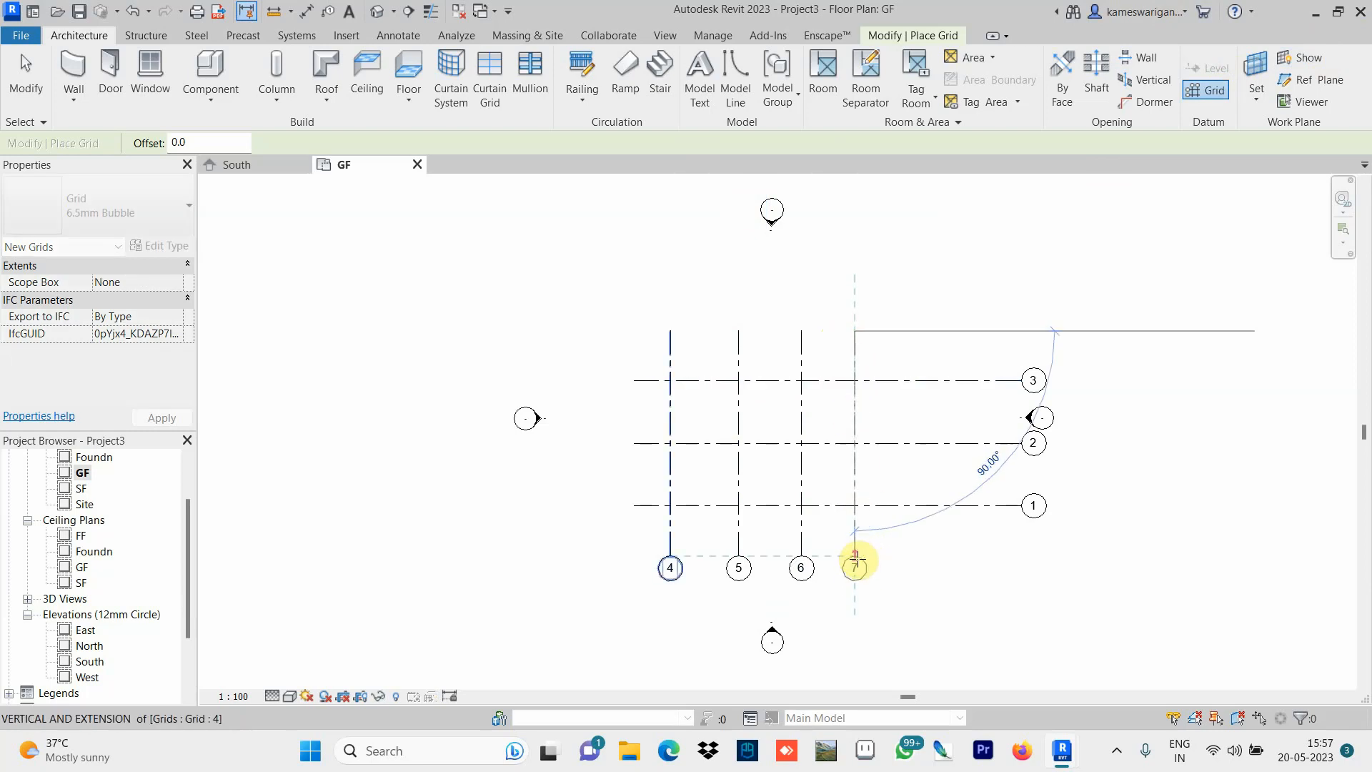
click(855, 557)
click(829, 368)
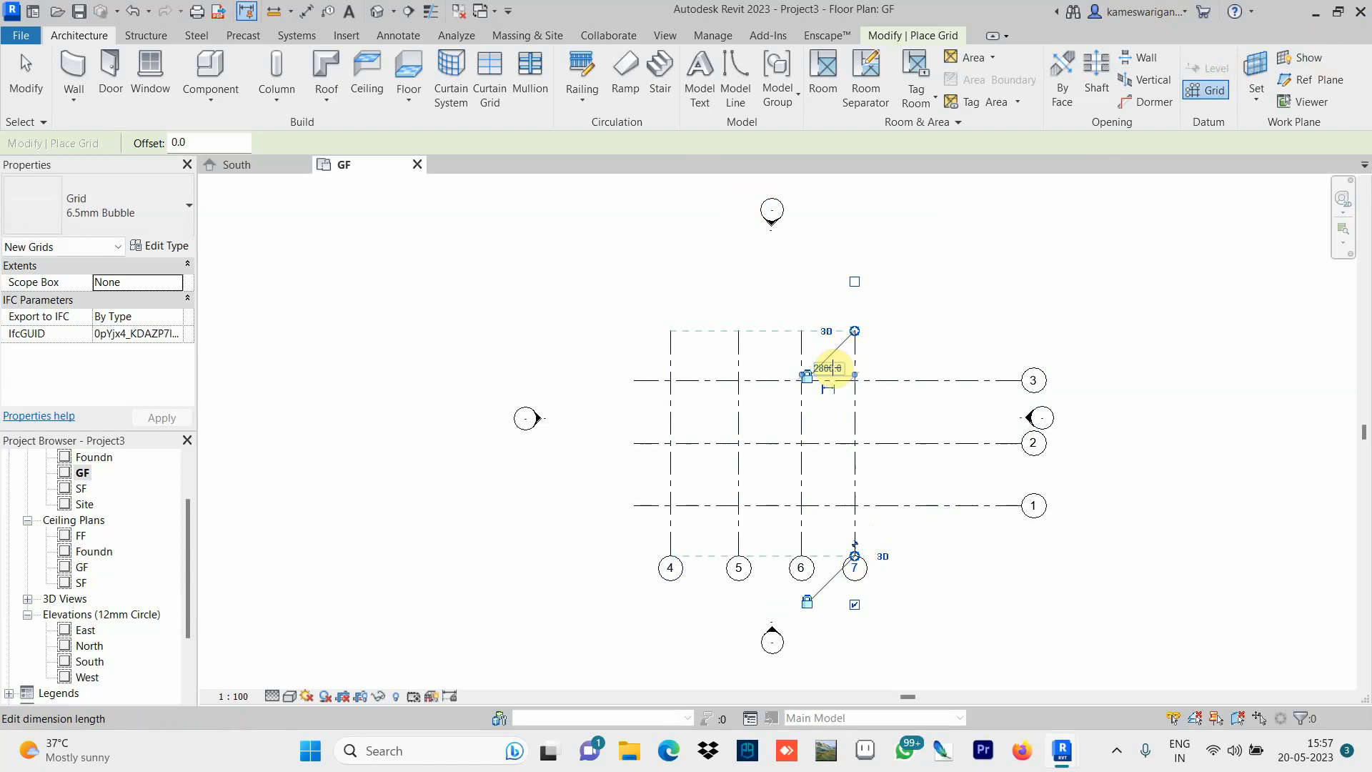
click(831, 368)
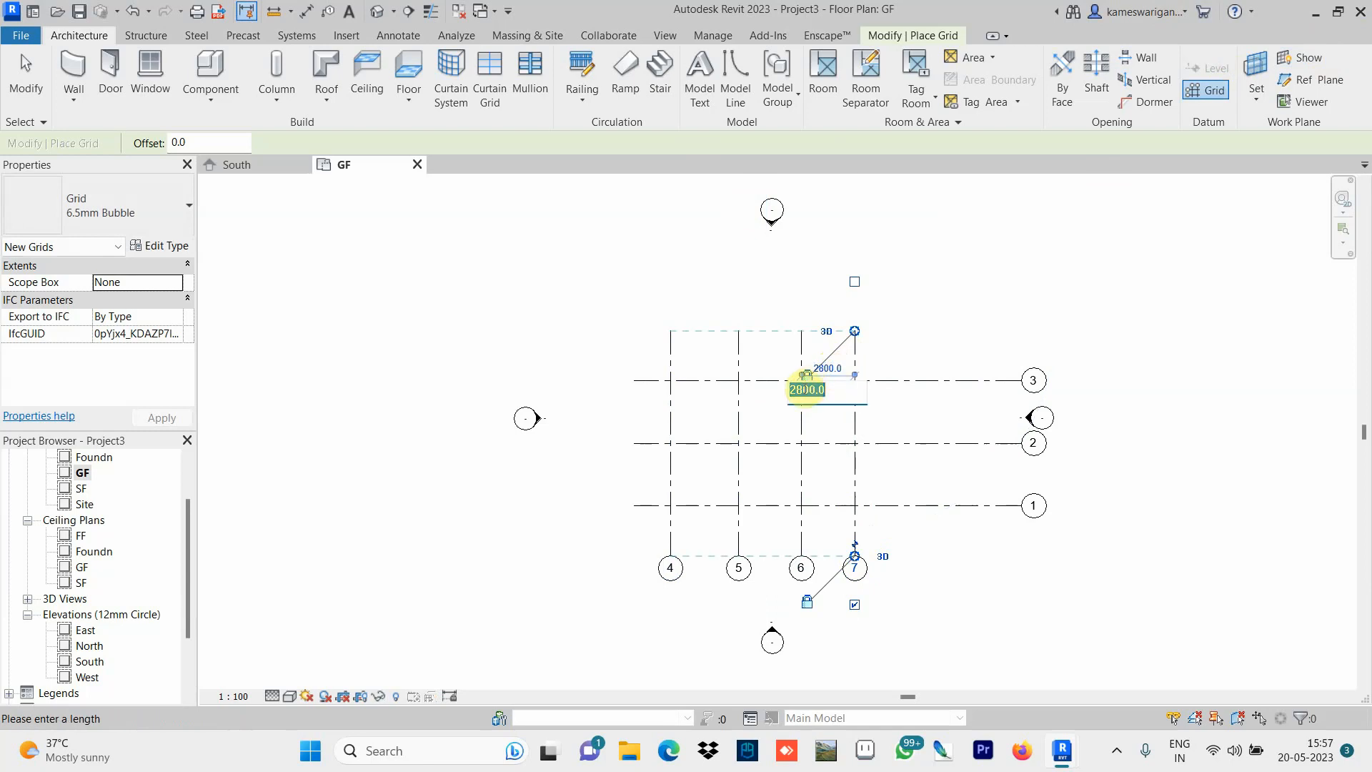
click(822, 389)
key(BackSpace)
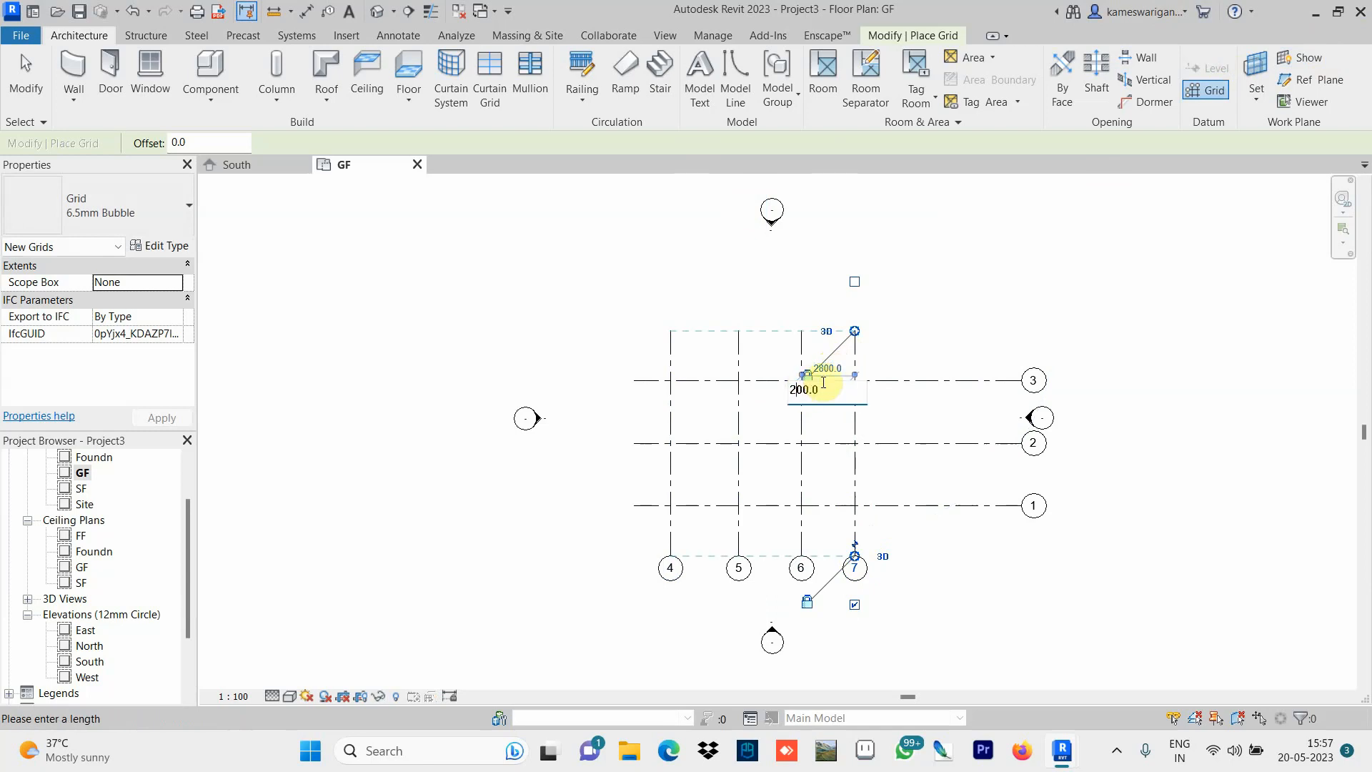
text(4)
key(Return)
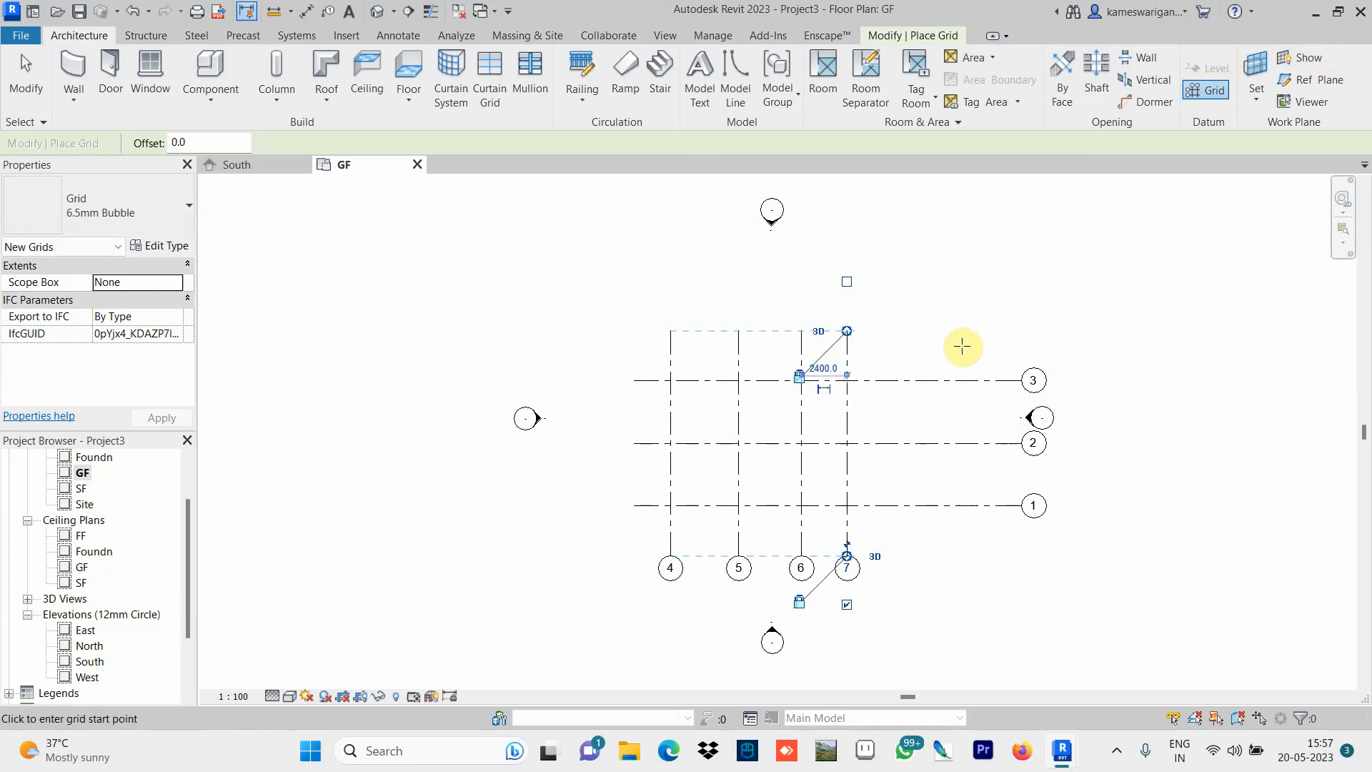
Draw a fifth vertical grid line east of grid 7, aligned with the others, and set its spacing from grid 7 to 2400.
click(1205, 90)
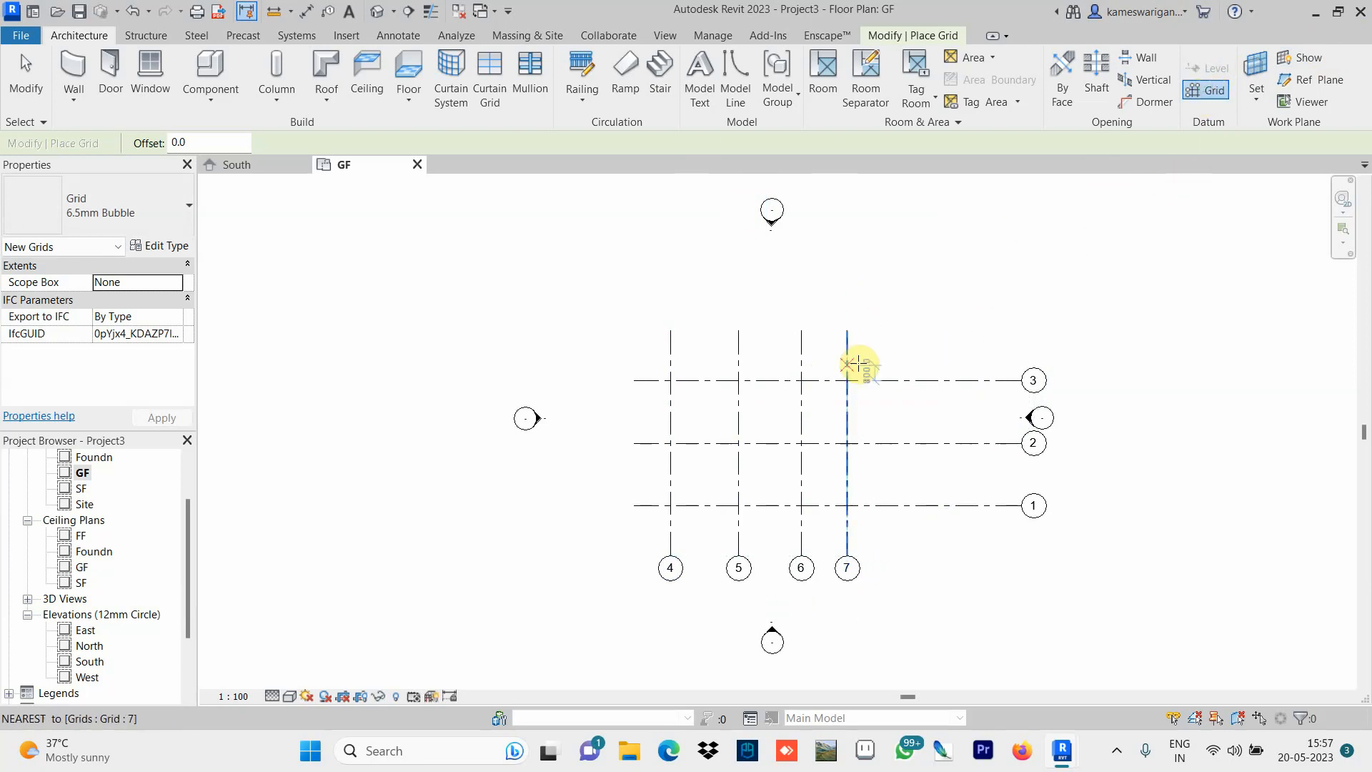
click(910, 331)
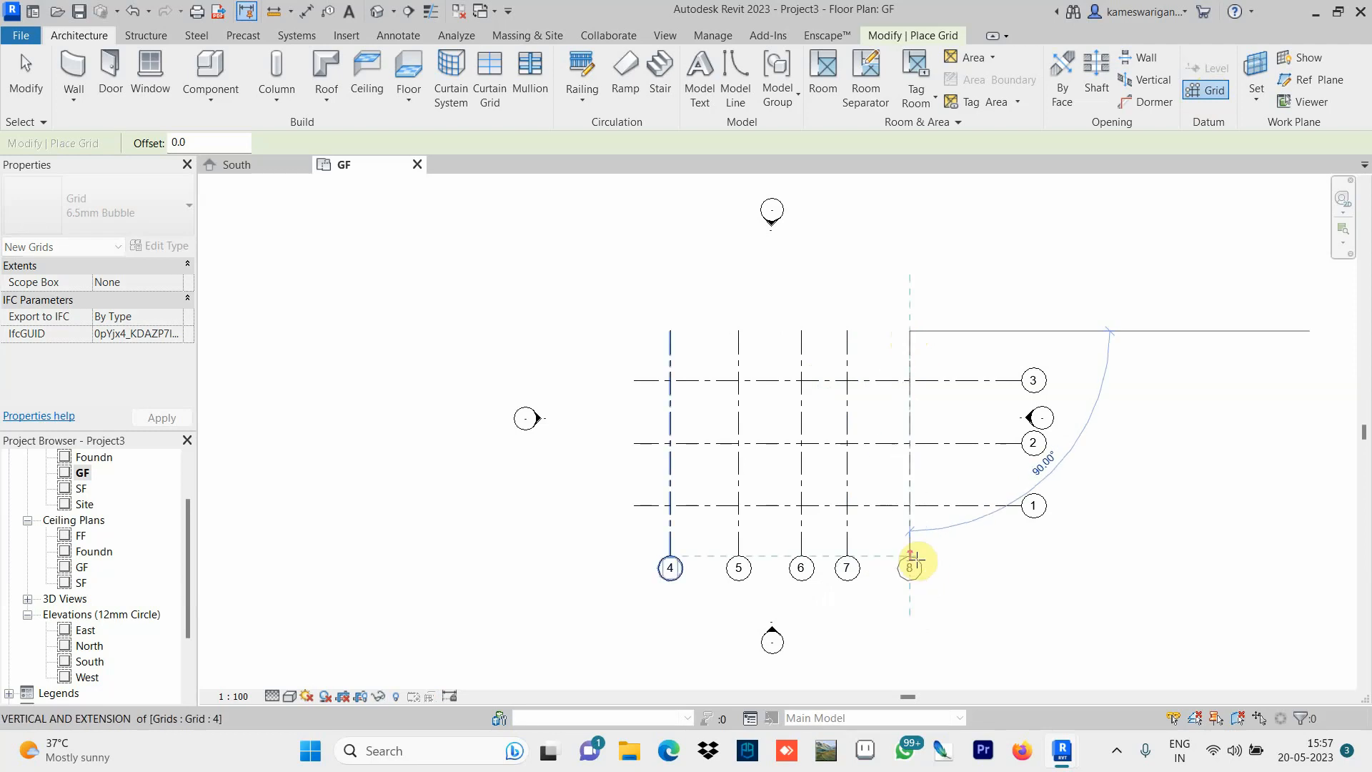
click(910, 558)
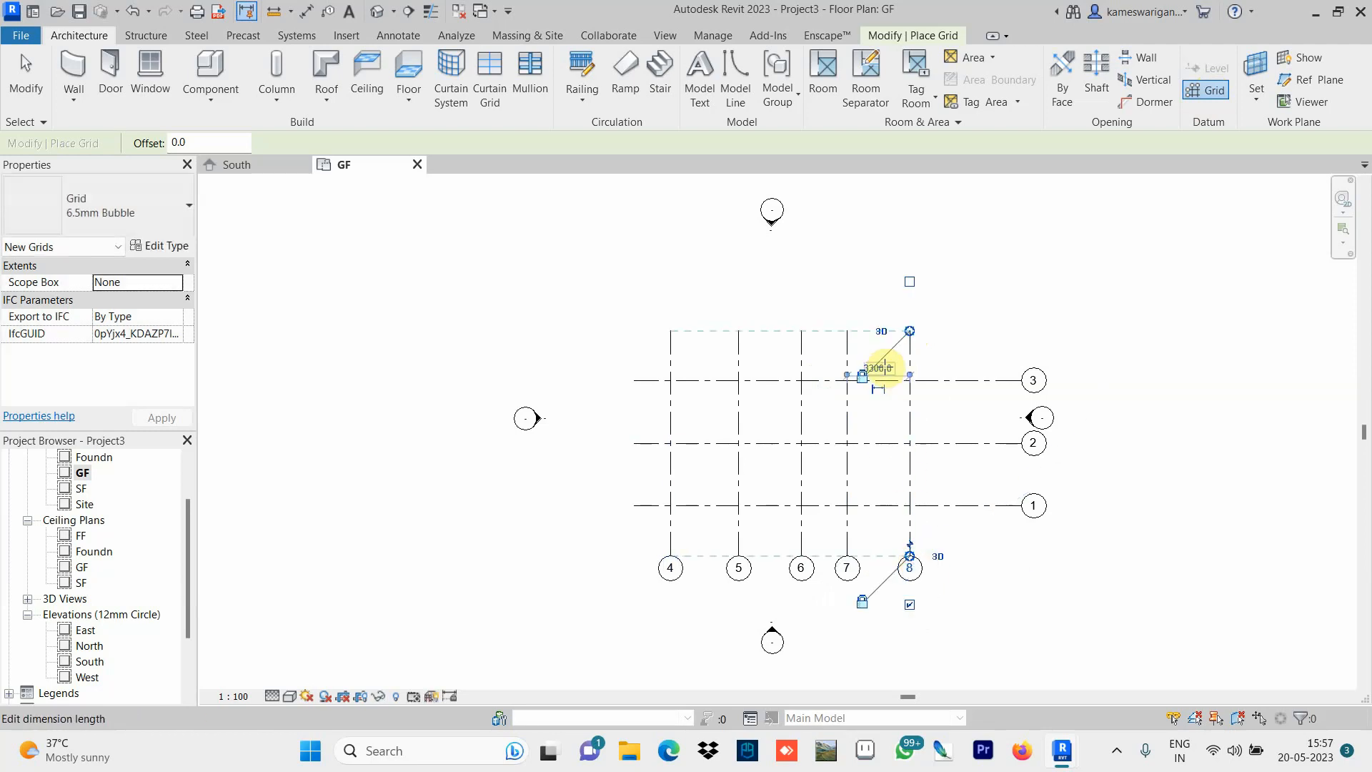
click(884, 368)
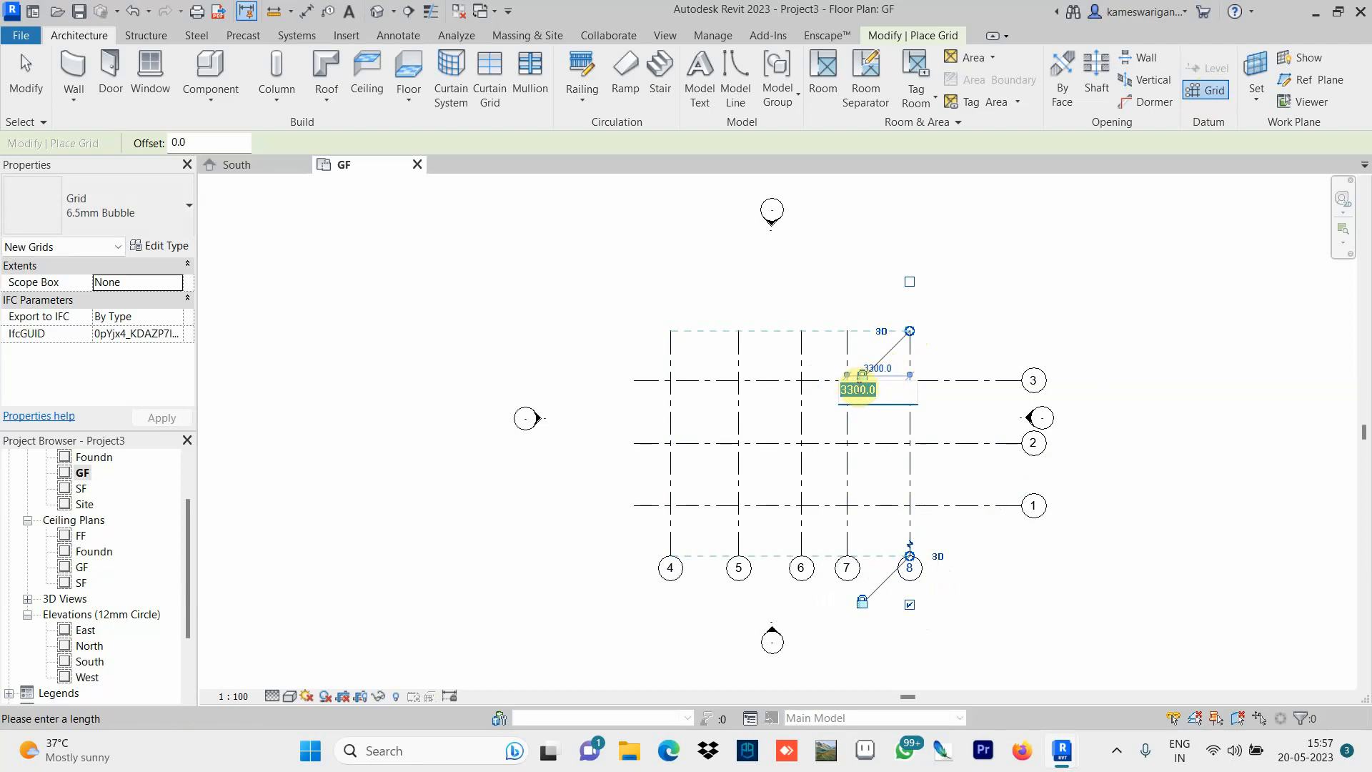
click(856, 390)
key(BackSpace)
key(BackSpace)
text(24)
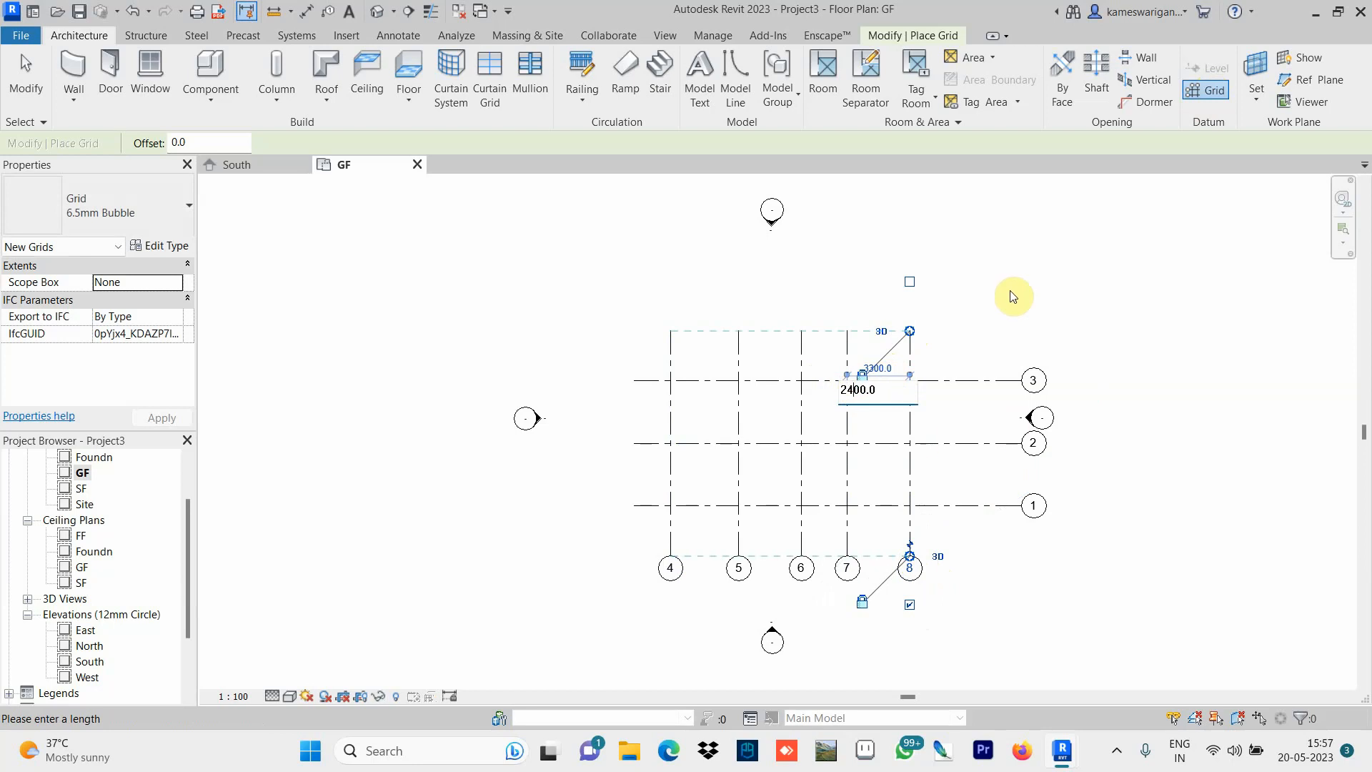
key(Return)
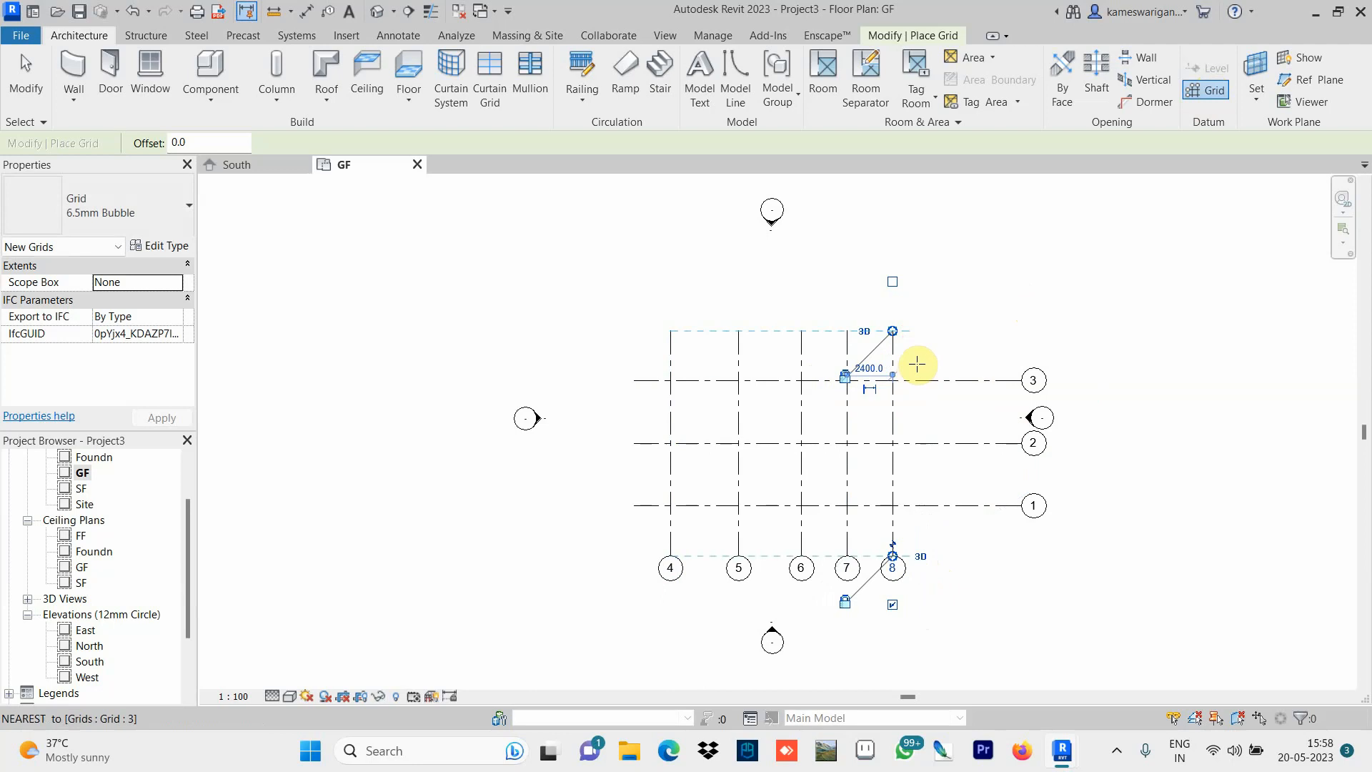
Draw a sixth vertical grid line between grid 8 and the east bubbles, with its ends aligned to the other vertical grids.
click(966, 331)
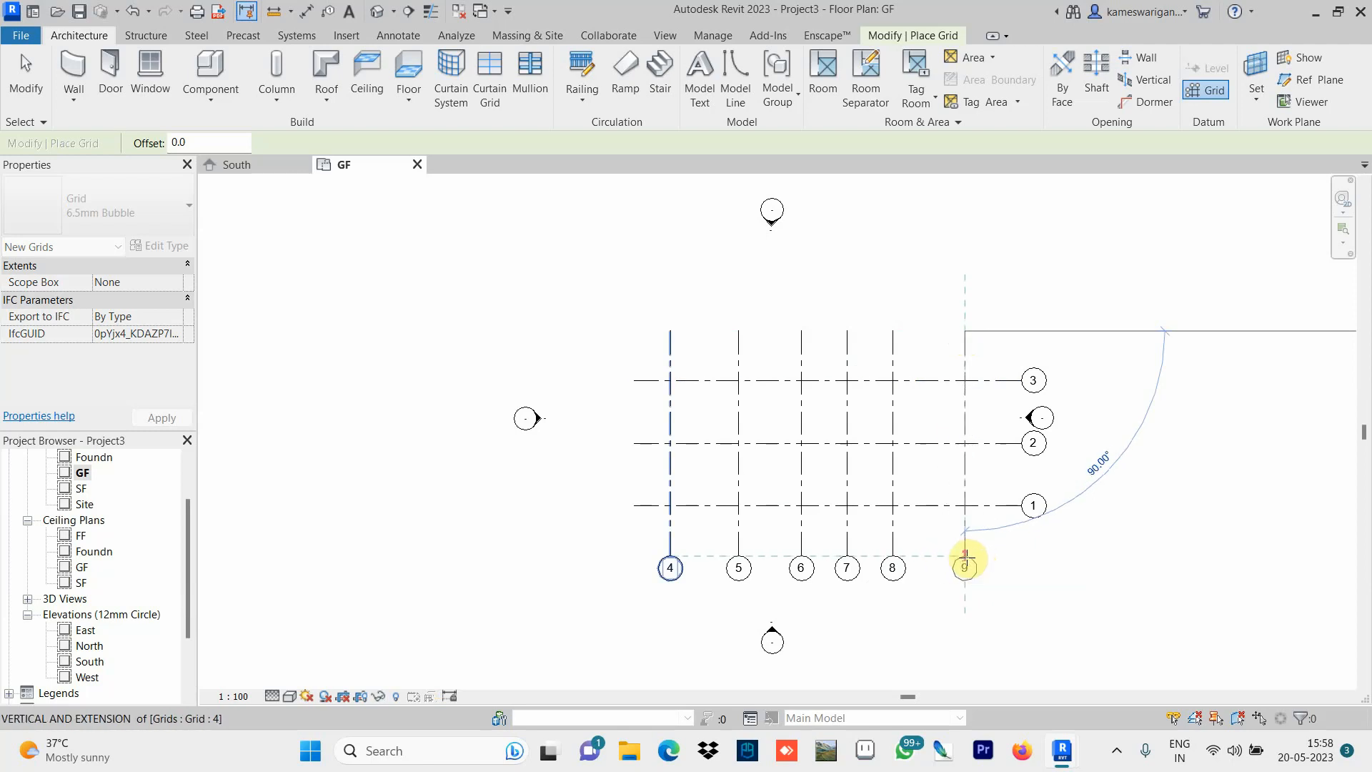
click(966, 556)
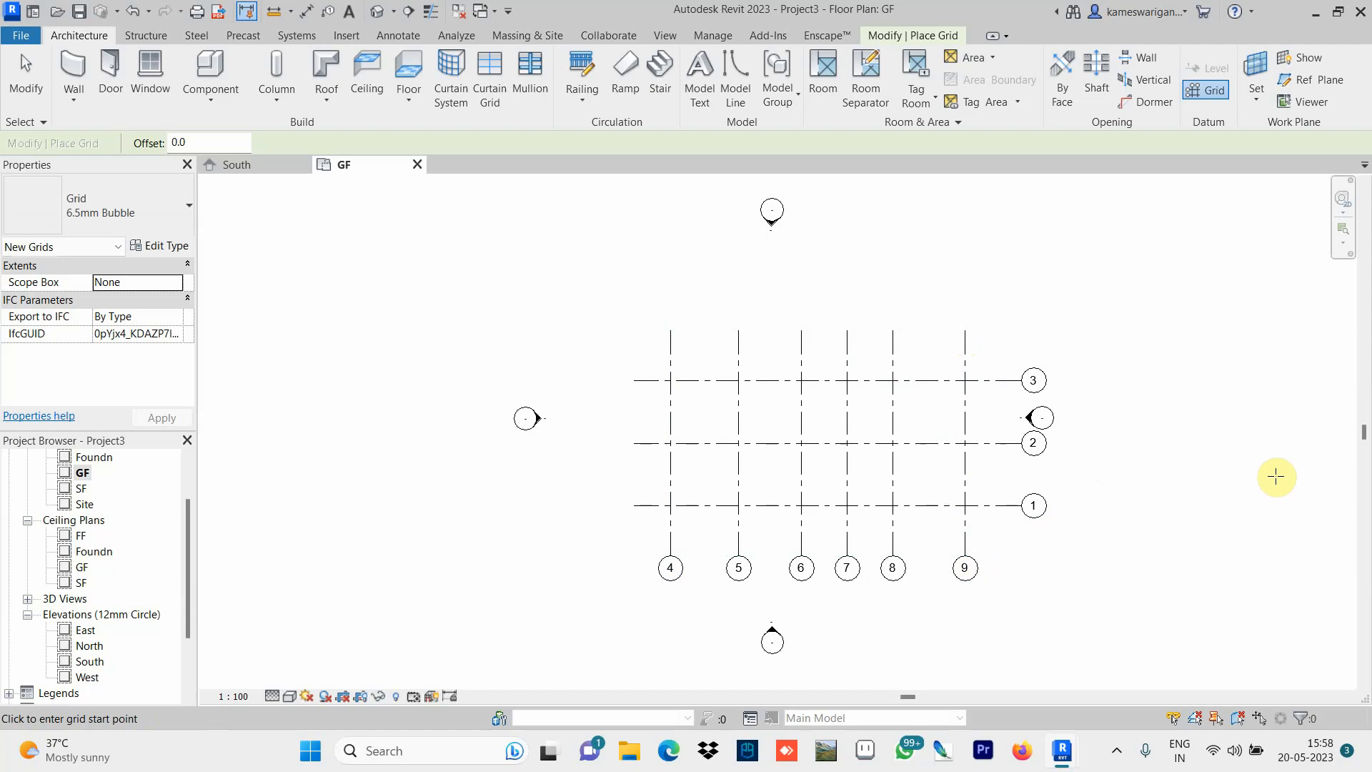
Draw a short vertical grid line between grids 4 and 5, ending just below grid 2, and set its spacing from grid 4 to 1500.
click(695, 340)
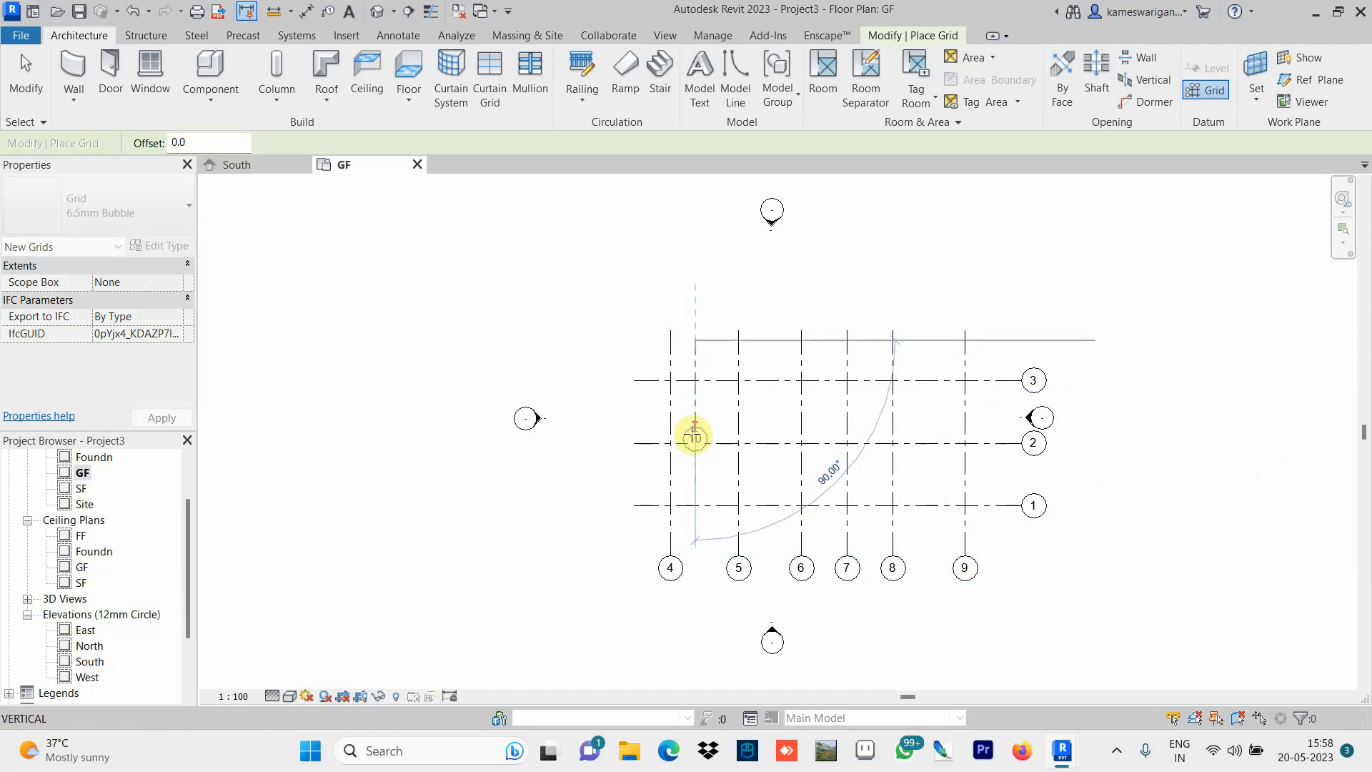
click(696, 458)
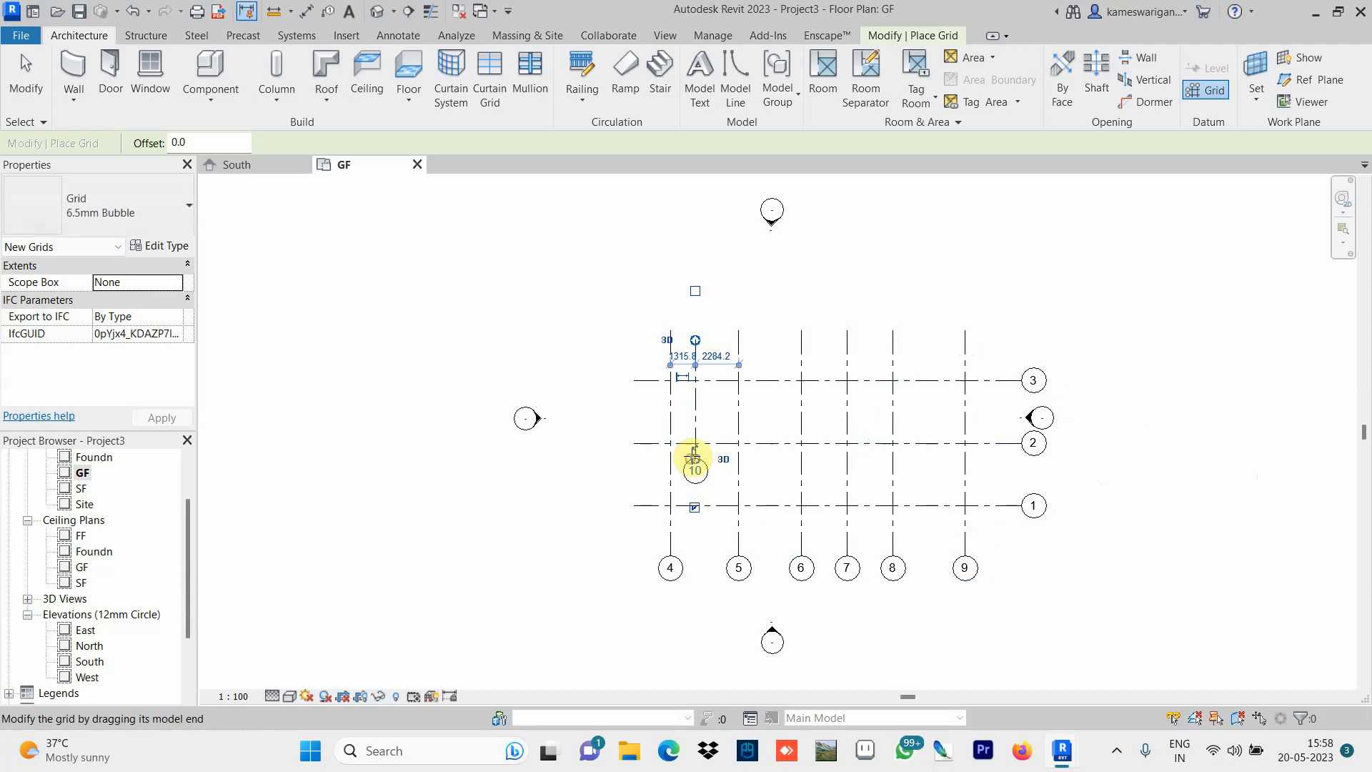
click(681, 355)
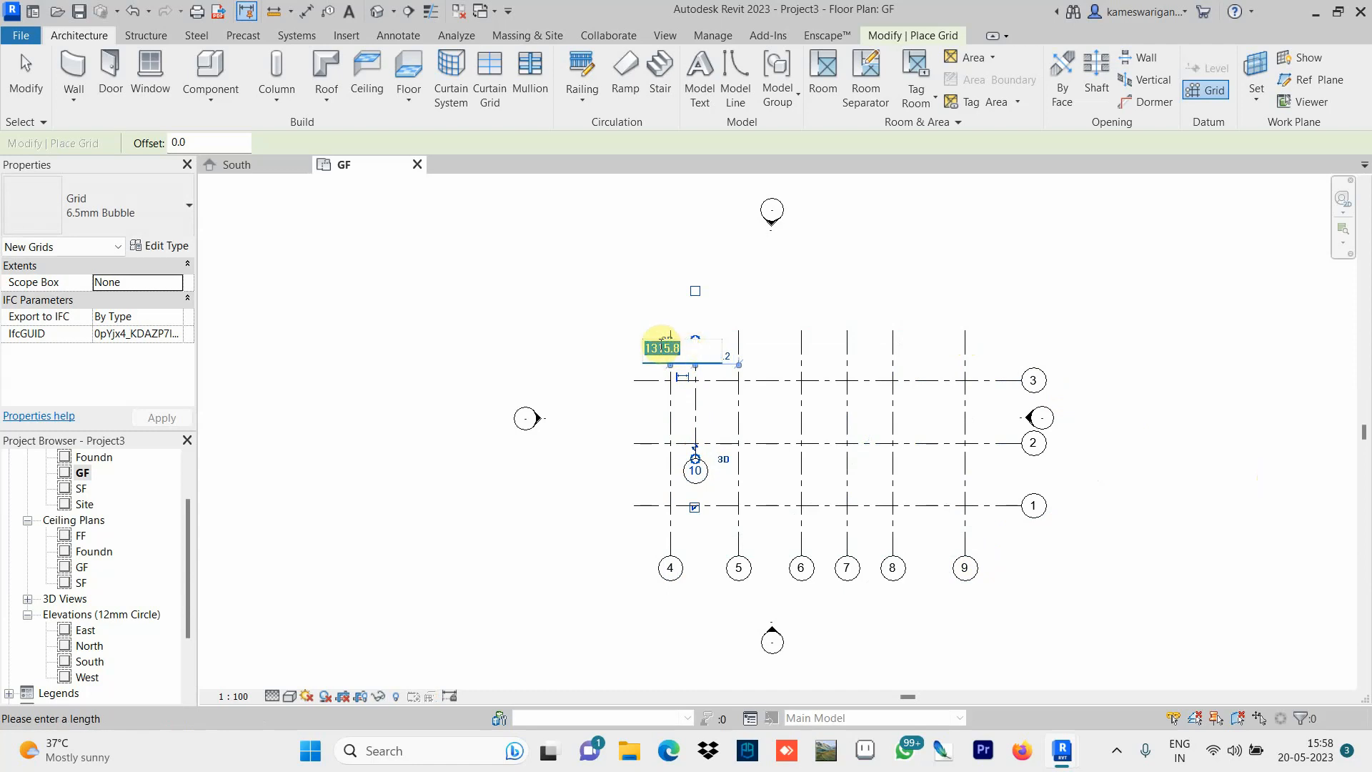
click(677, 353)
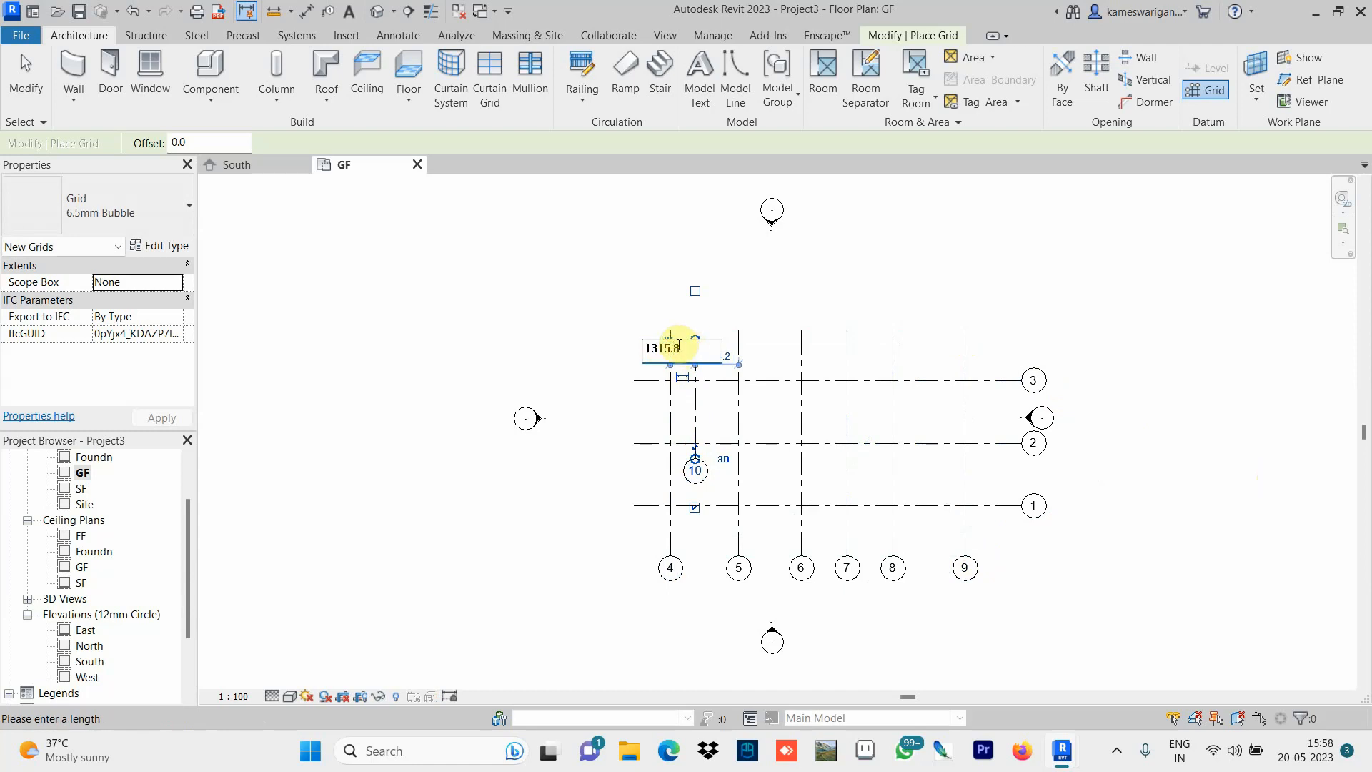
click(682, 349)
text(15)
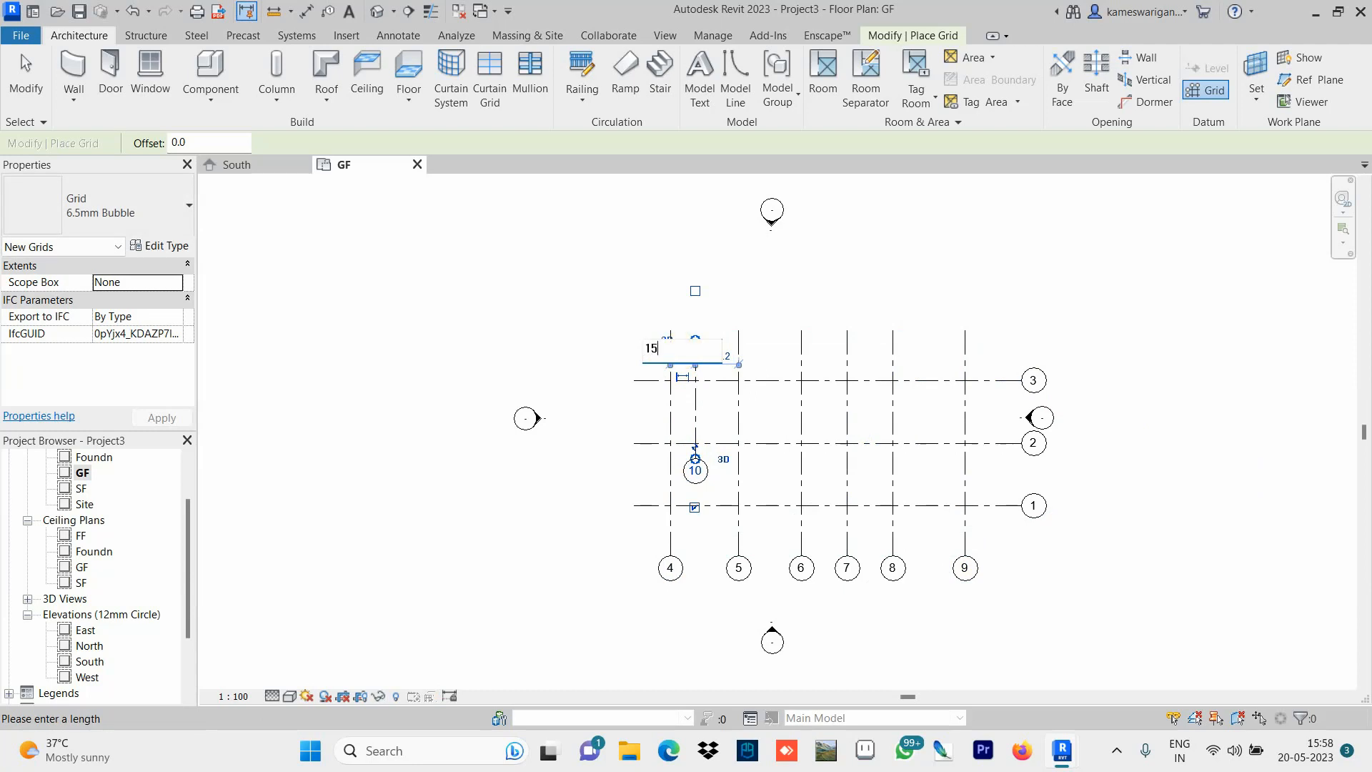
text(00)
key(Return)
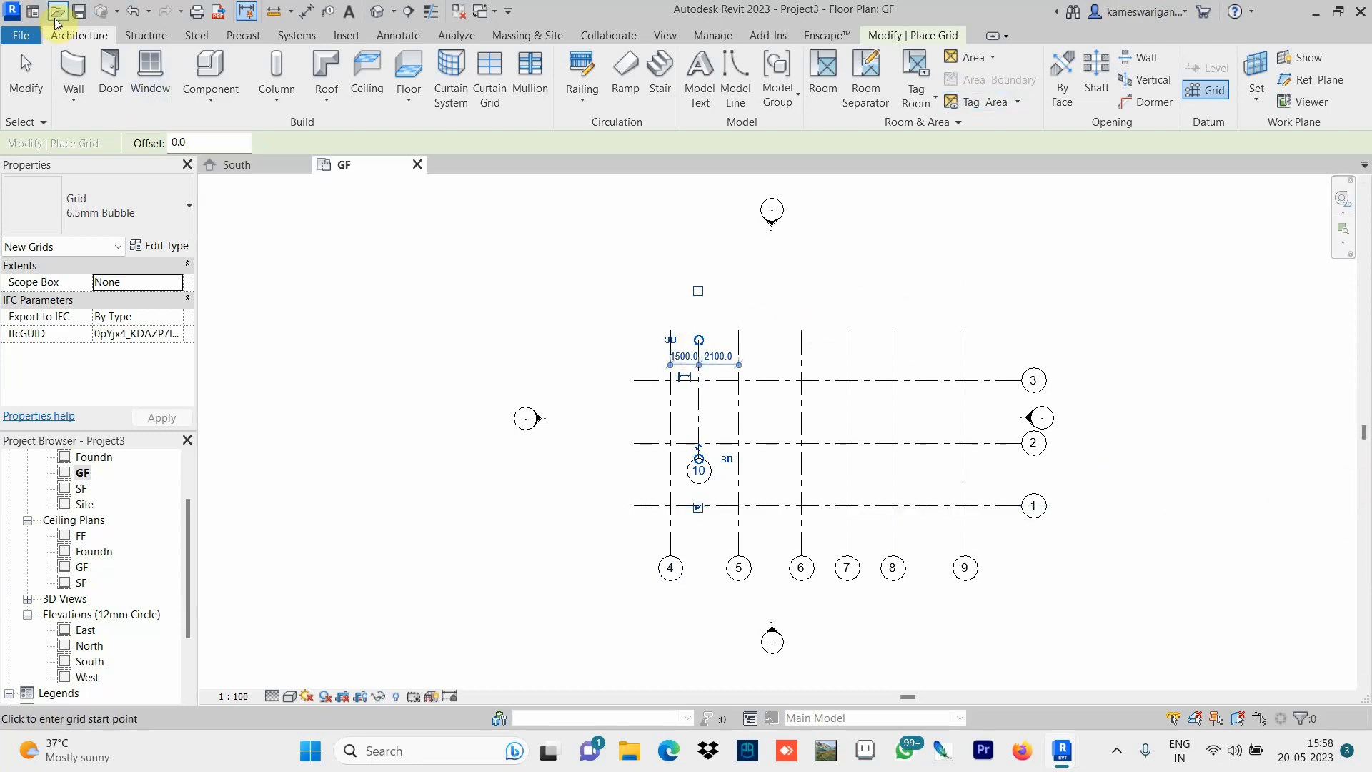
key(Escape)
key(Escape)
key(g)
key(r)
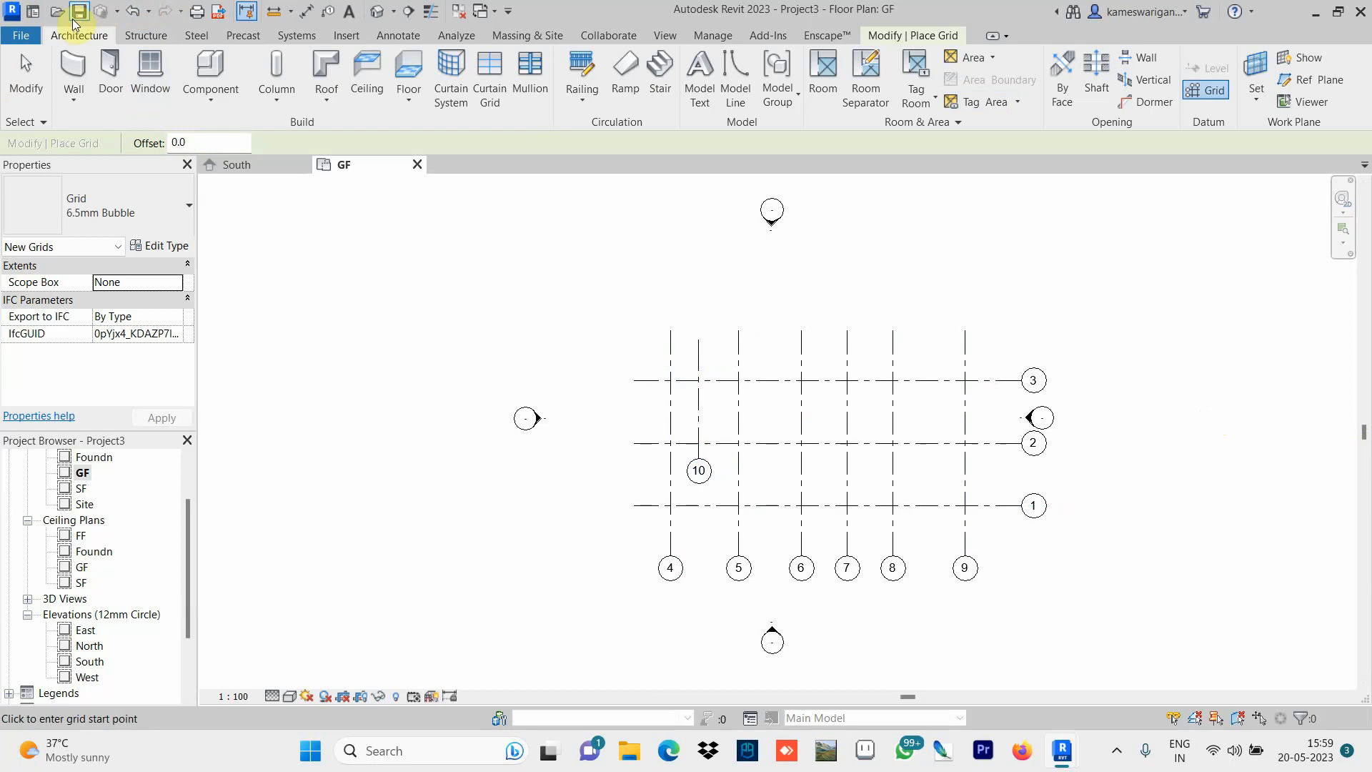
Start an architectural wall on the GF plan using the Wall-Ext_215Bwk basic wall type.
click(86, 99)
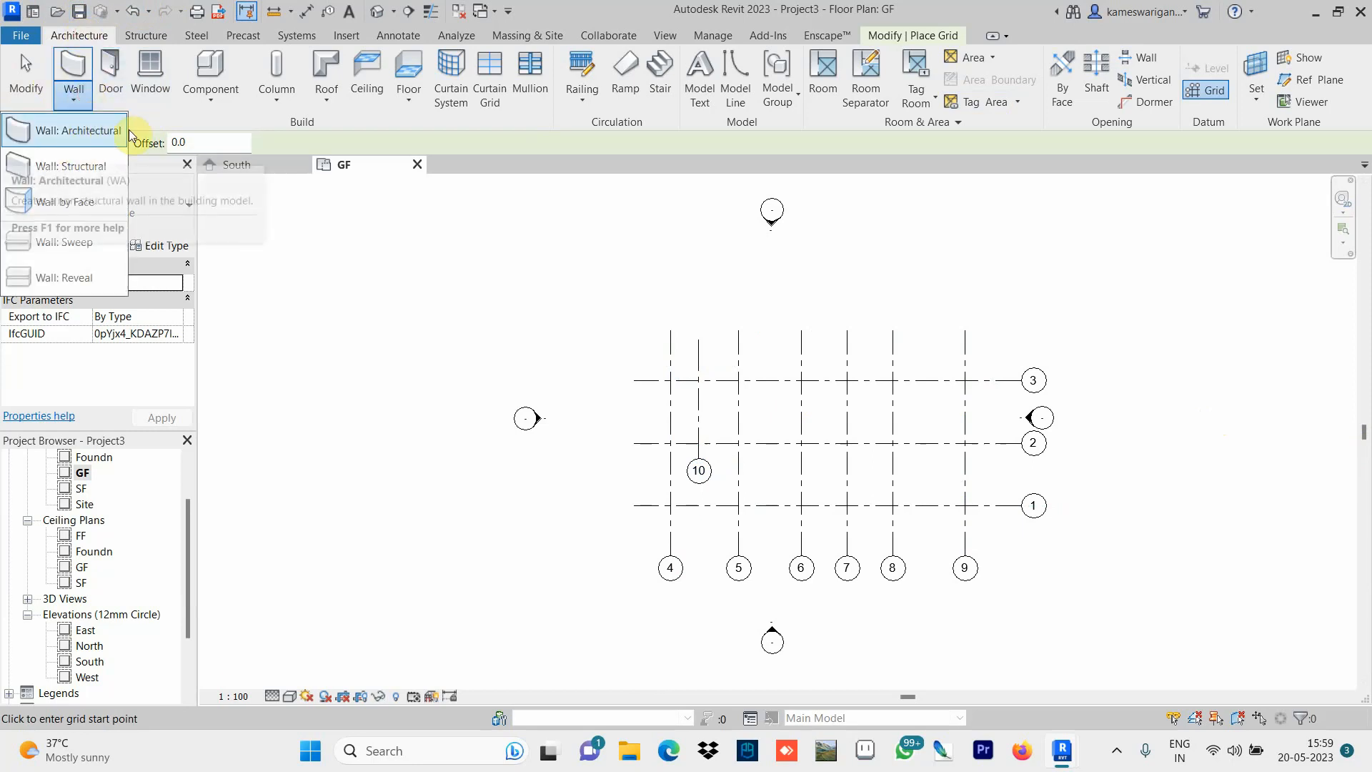
click(93, 131)
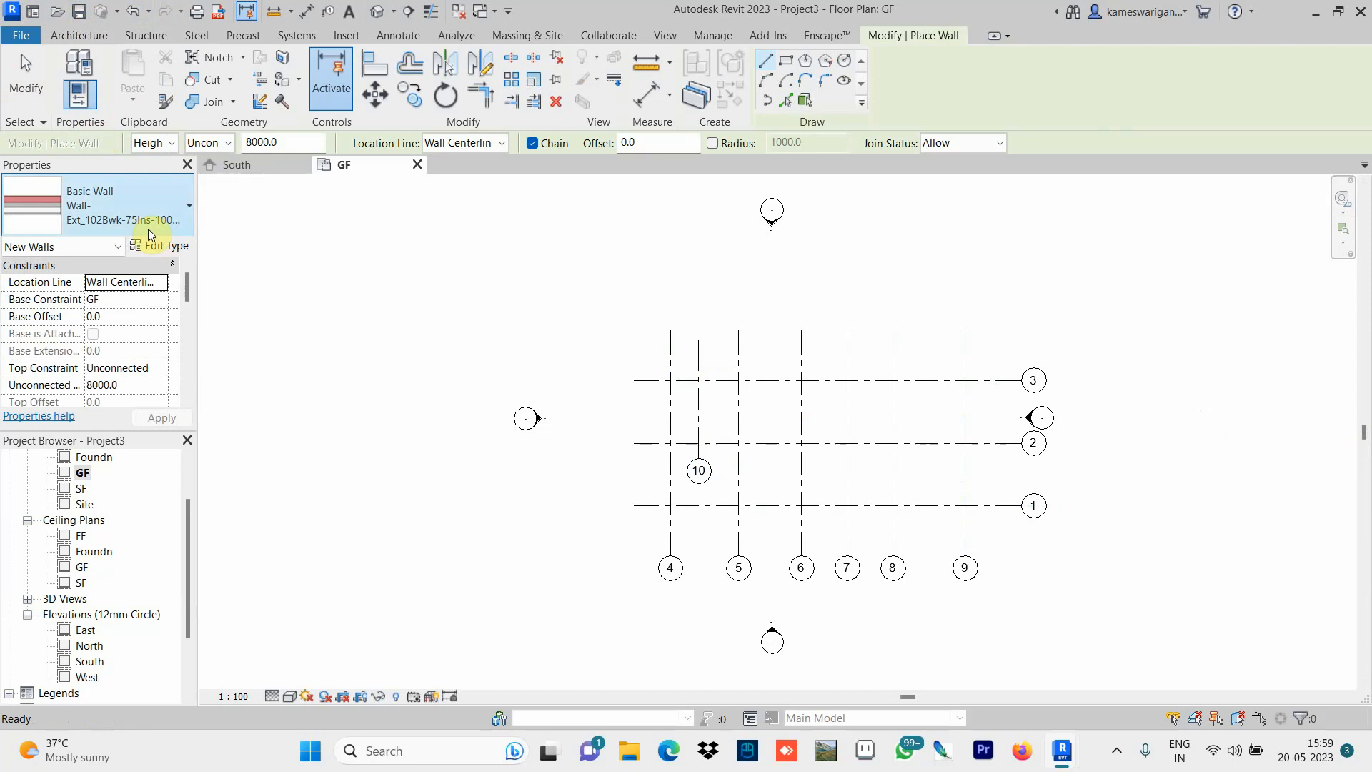
click(189, 206)
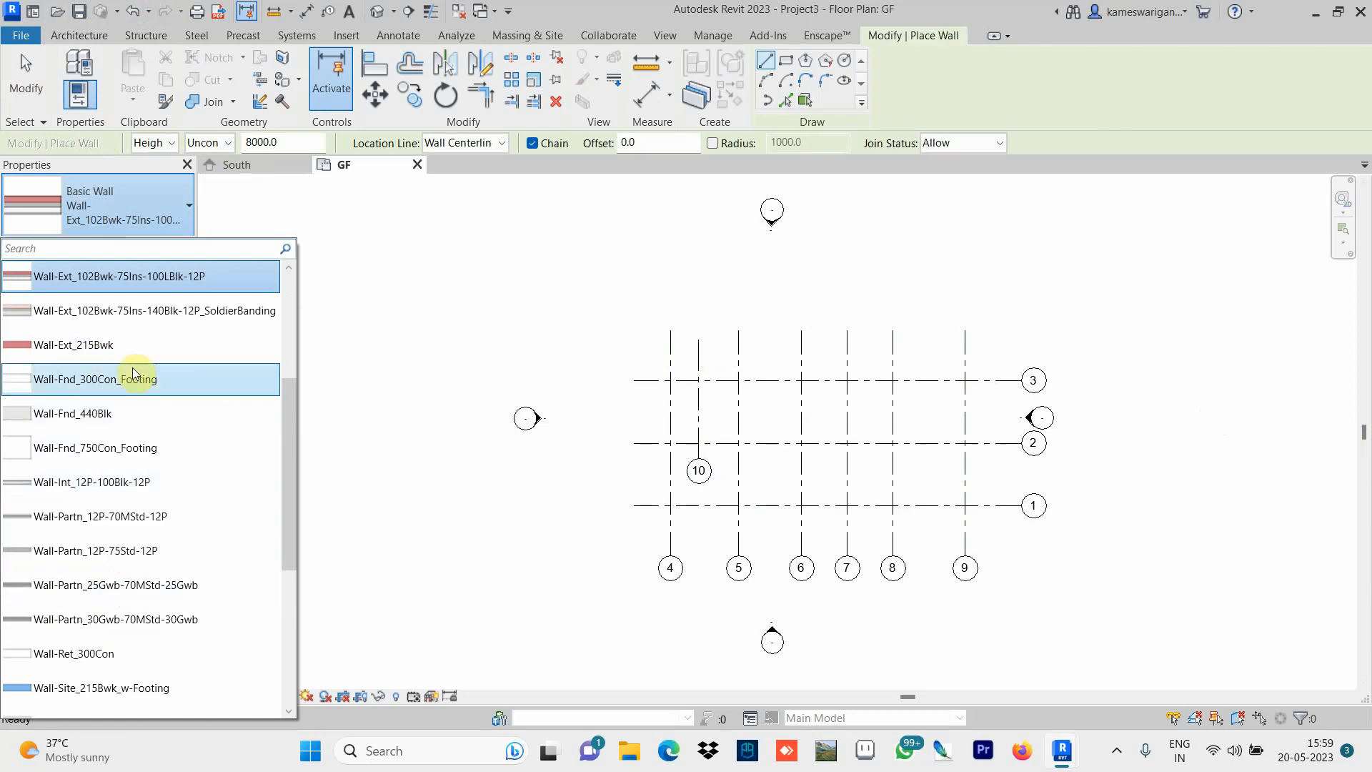
click(104, 350)
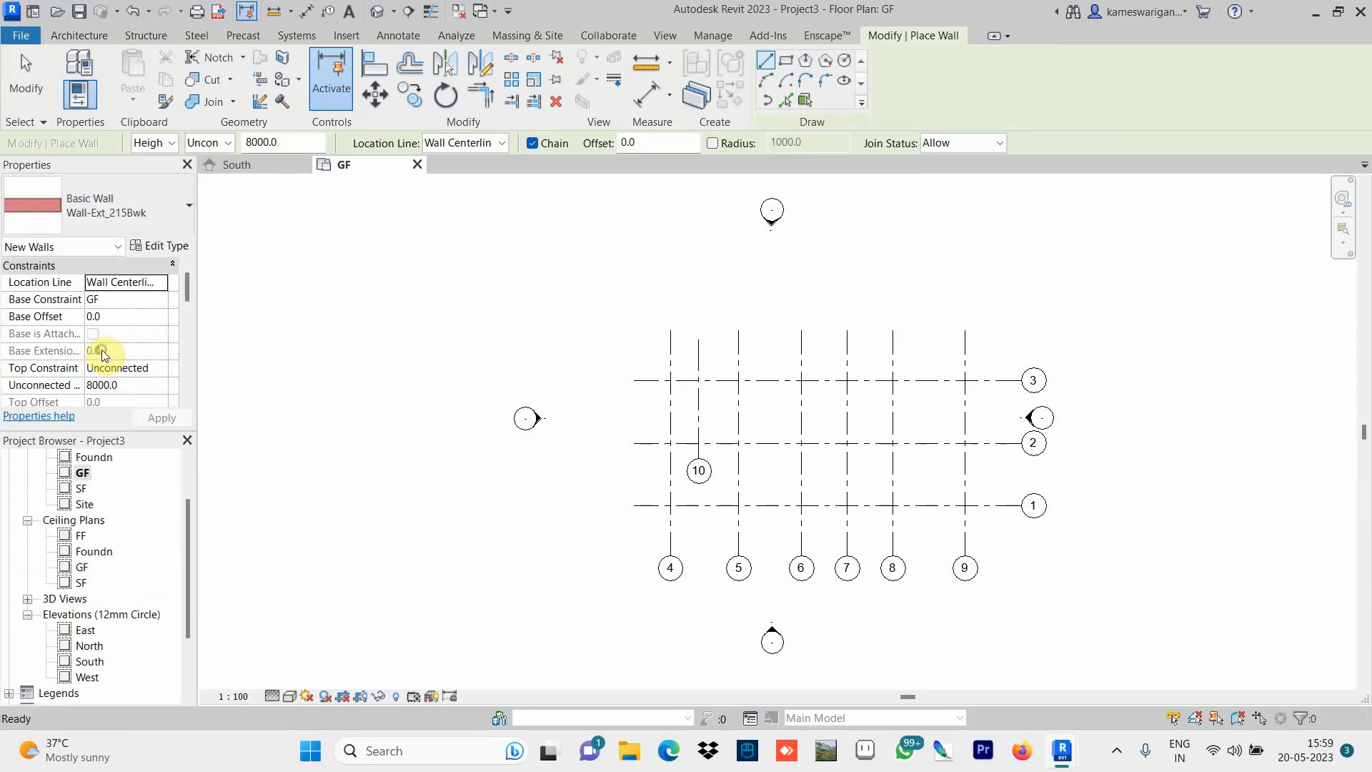
Duplicate the Wall-Ext_215Bwk type as a new basic wall type named 300mm.
click(166, 247)
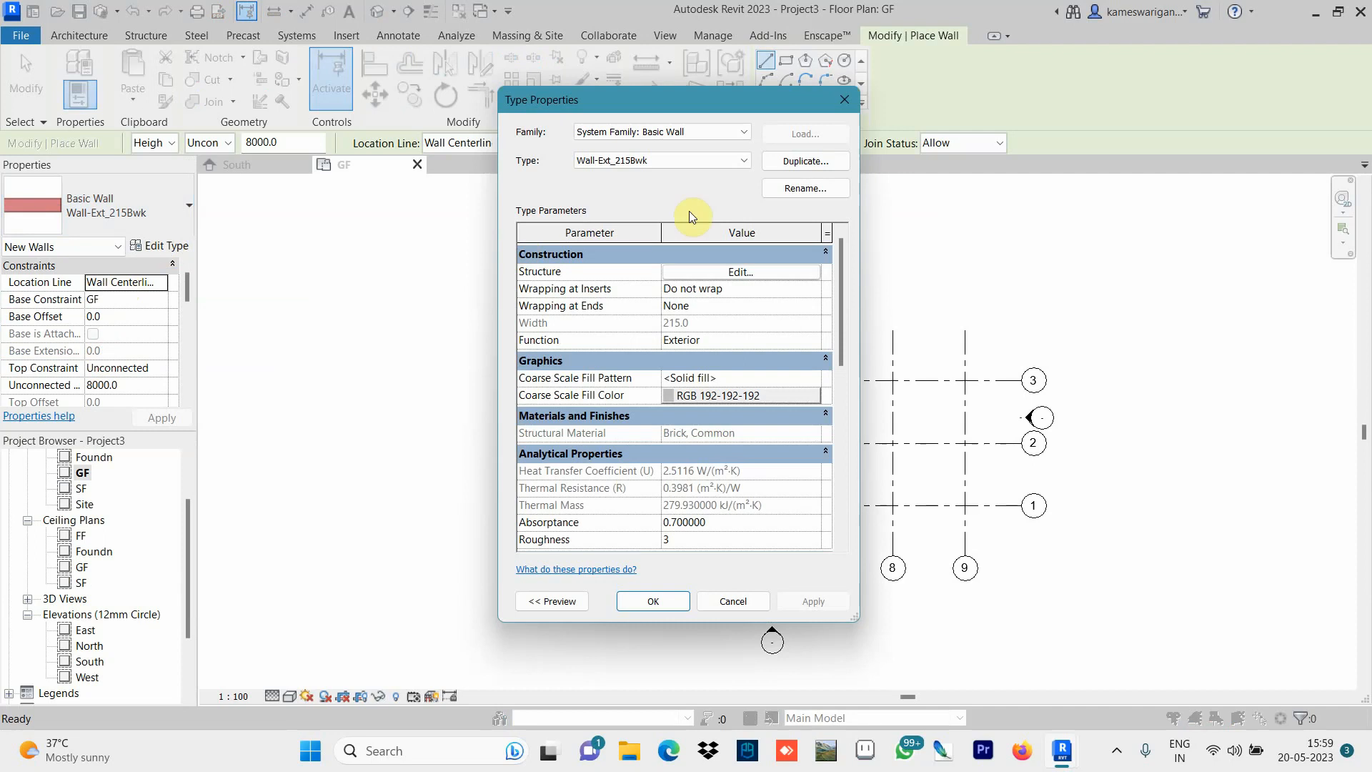
click(791, 163)
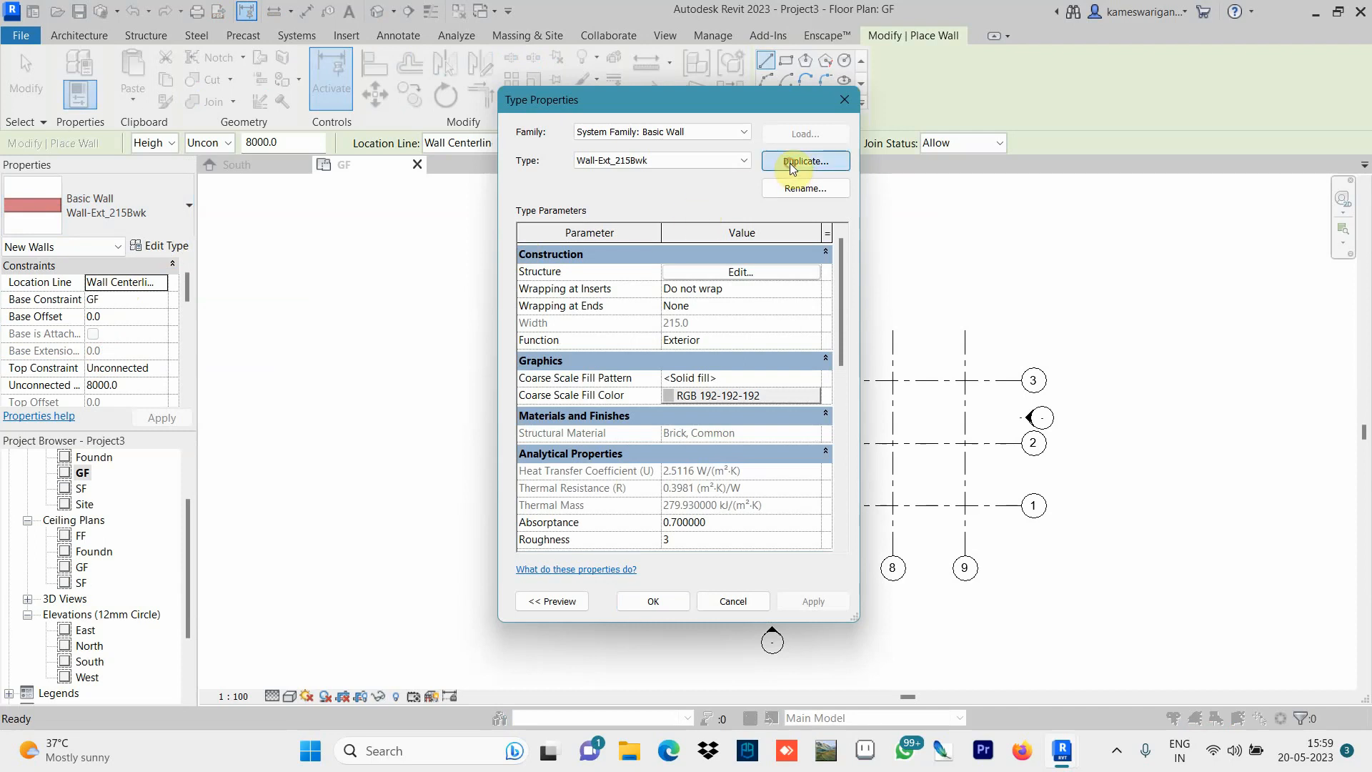
drag(694, 348, 566, 347)
text(230mm)
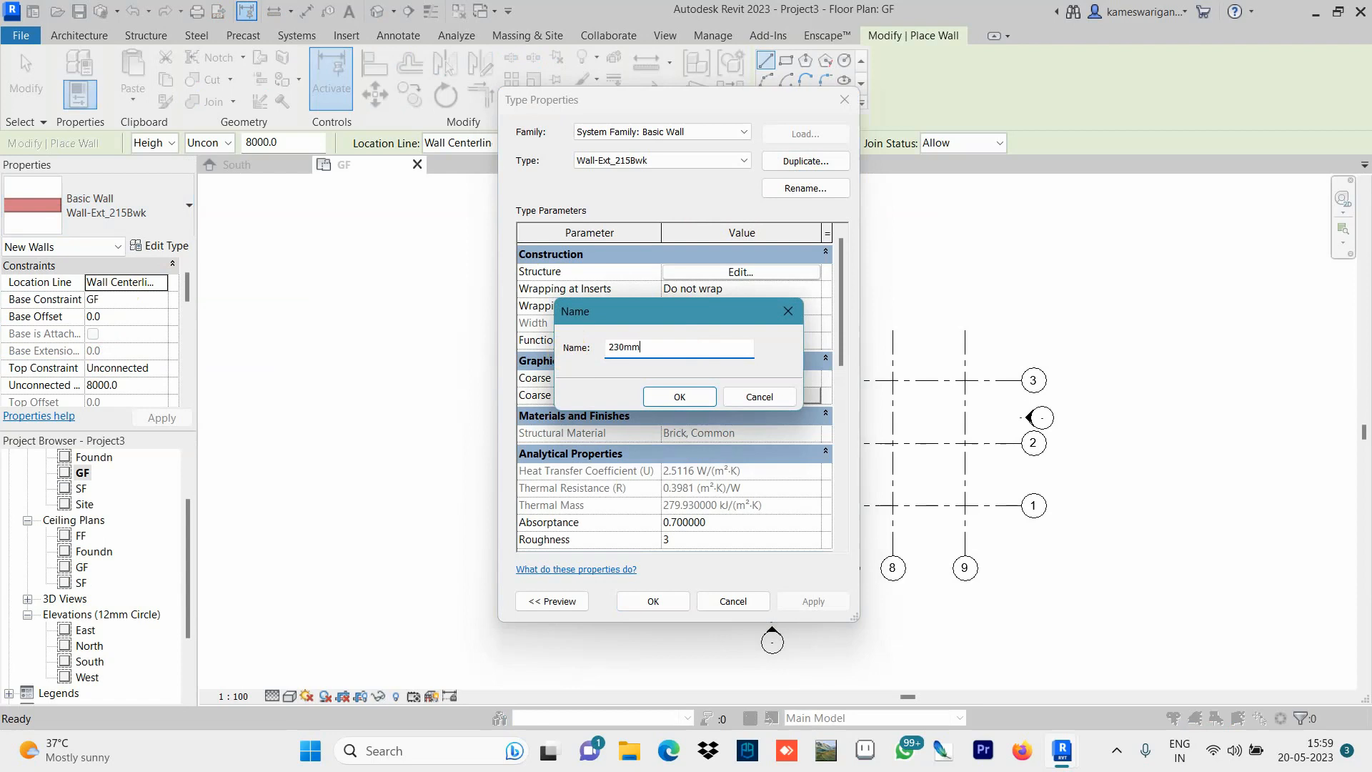
click(625, 348)
text(2)
click(685, 397)
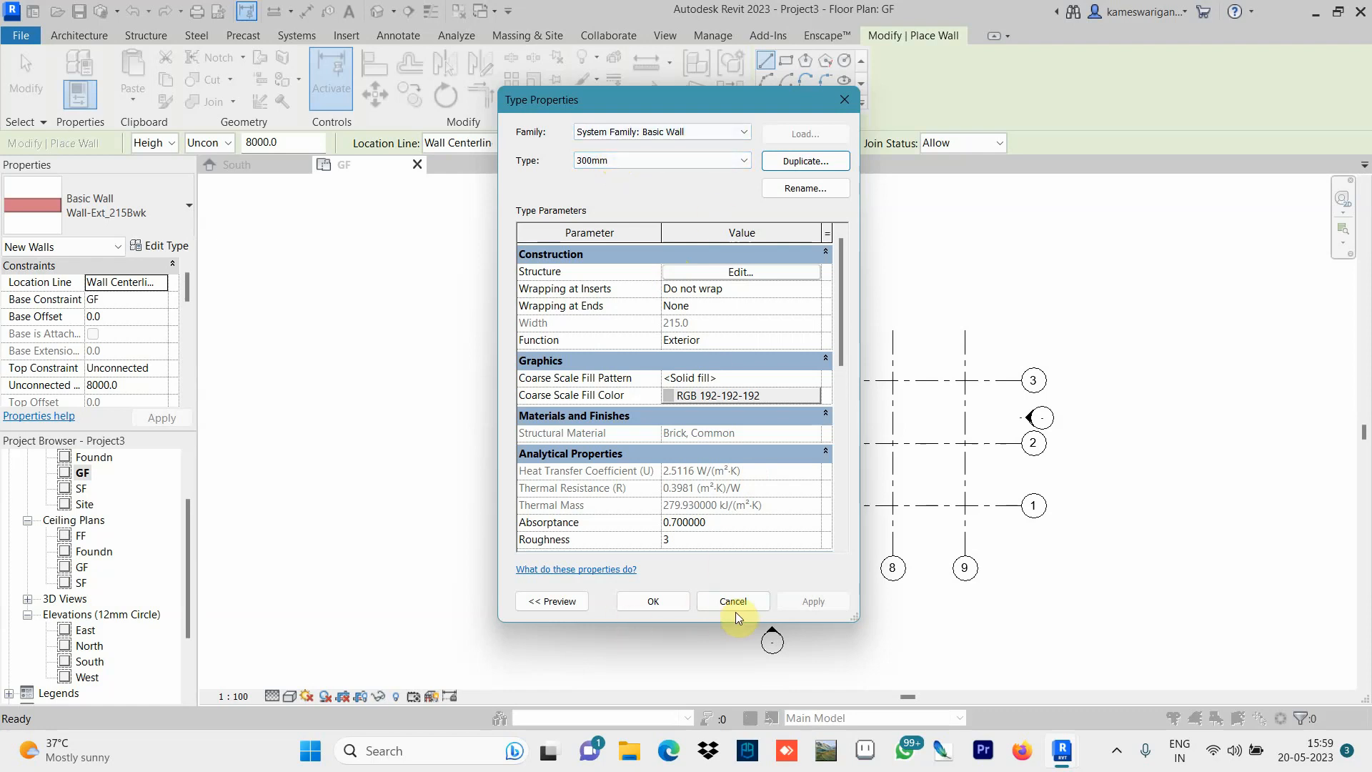
click(654, 601)
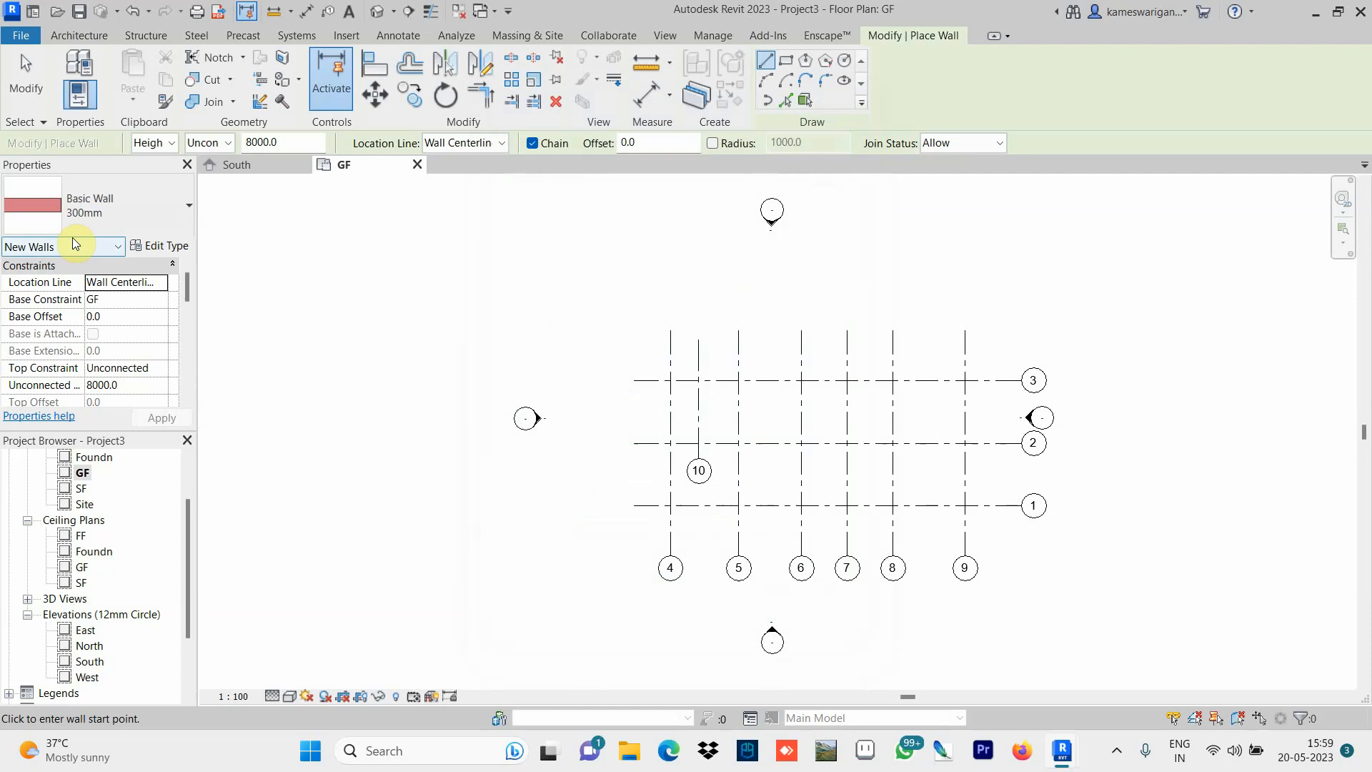
click(123, 206)
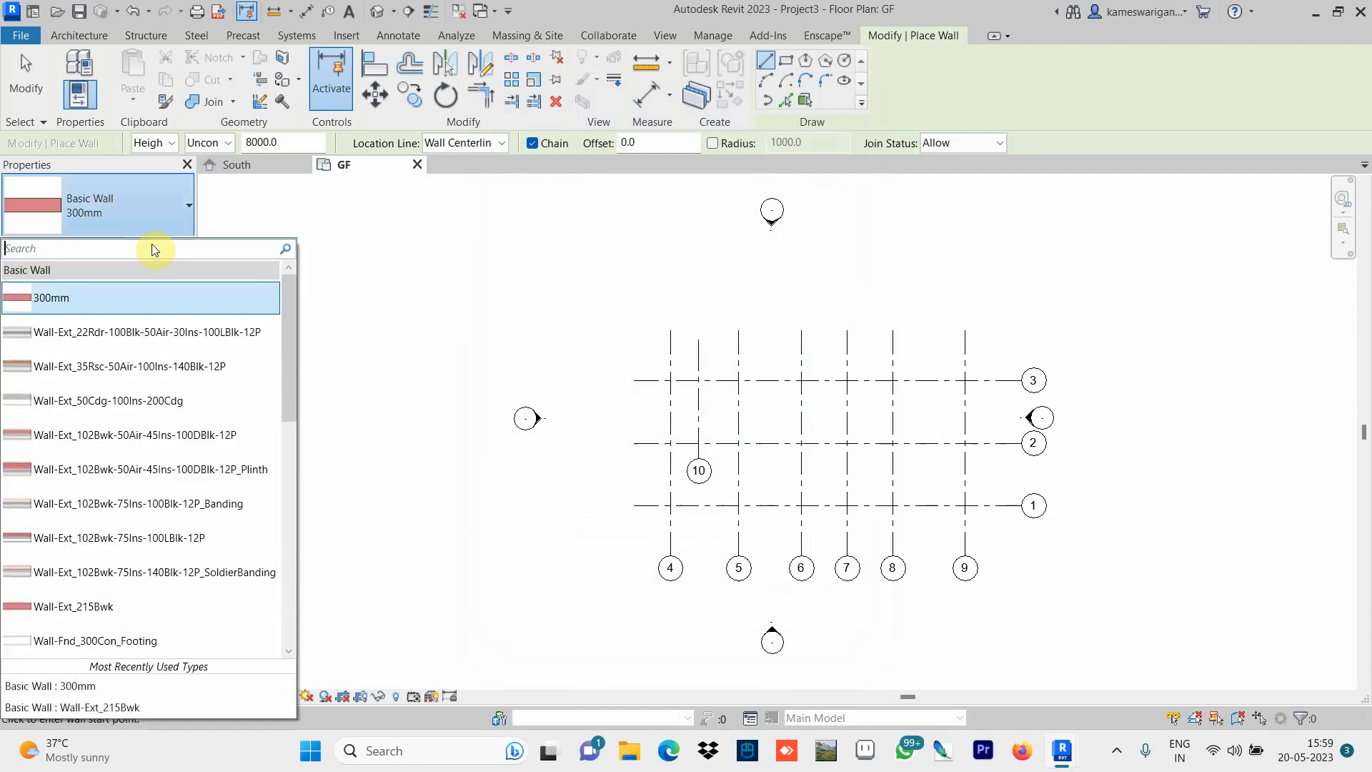
click(341, 207)
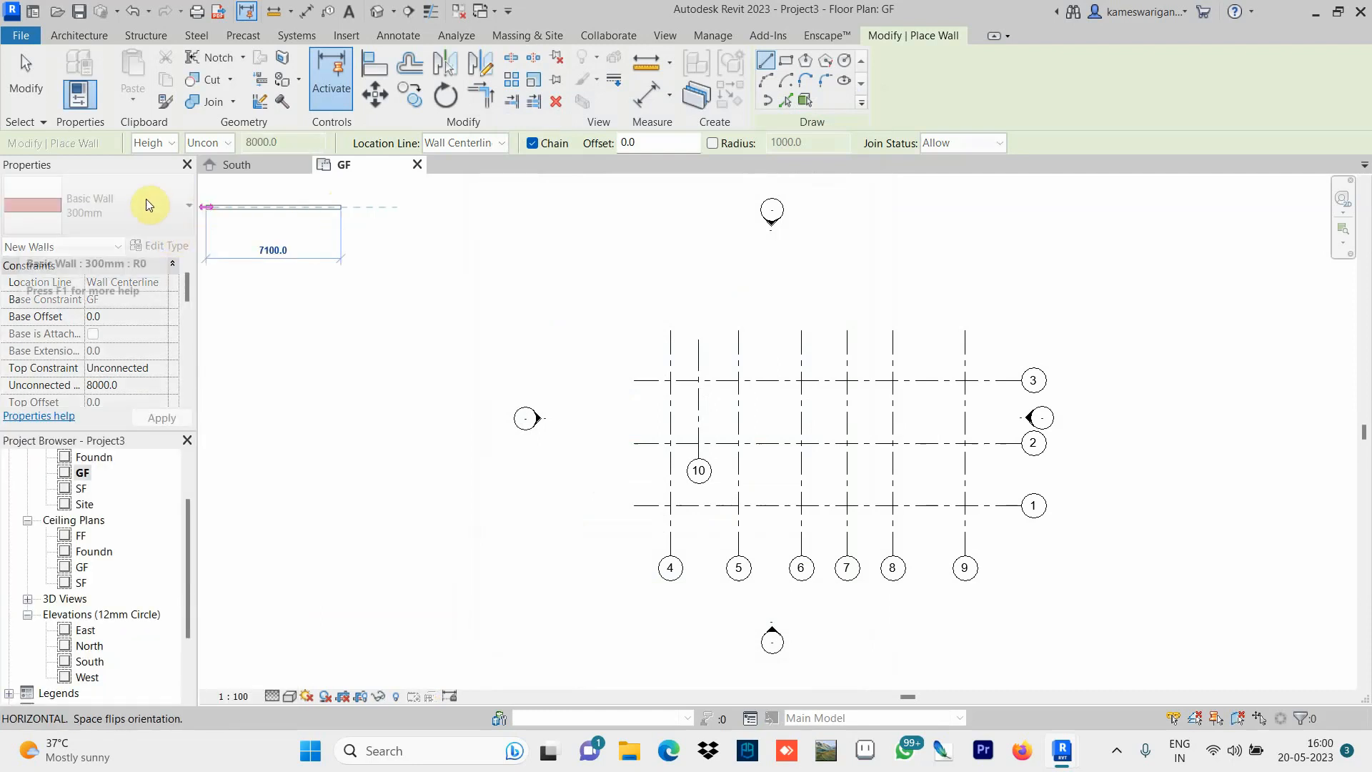
key(Escape)
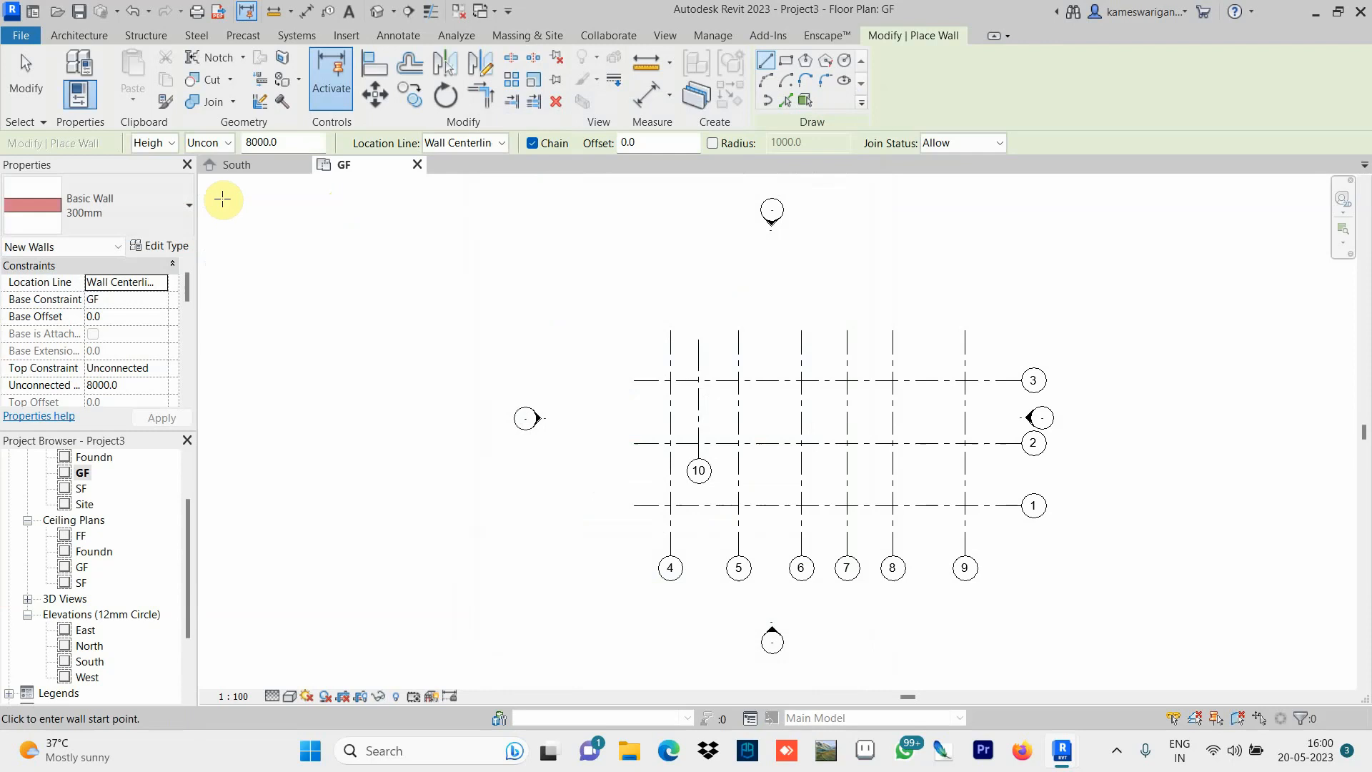
Set the brick structure layer's thickness to 230 in the 300mm wall type's assembly and apply the type changes.
click(153, 247)
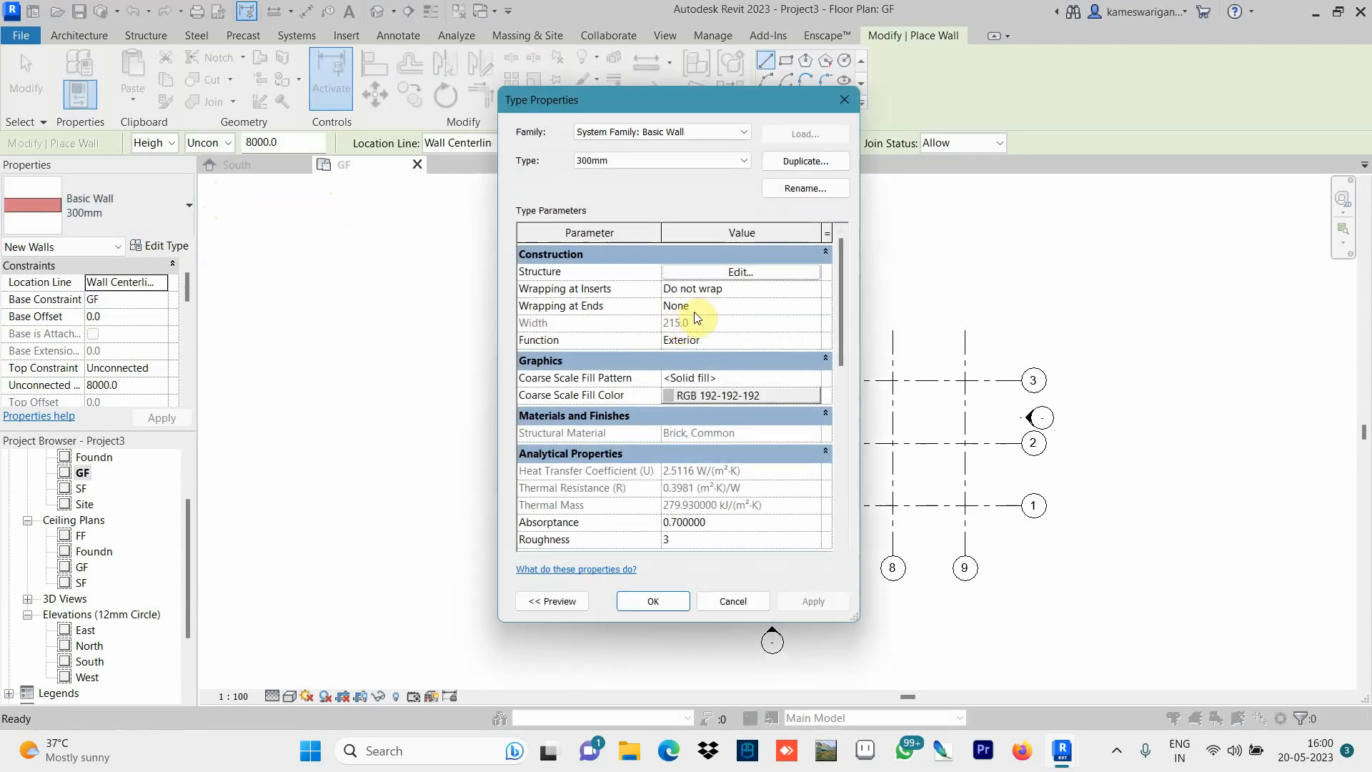
click(798, 325)
click(737, 272)
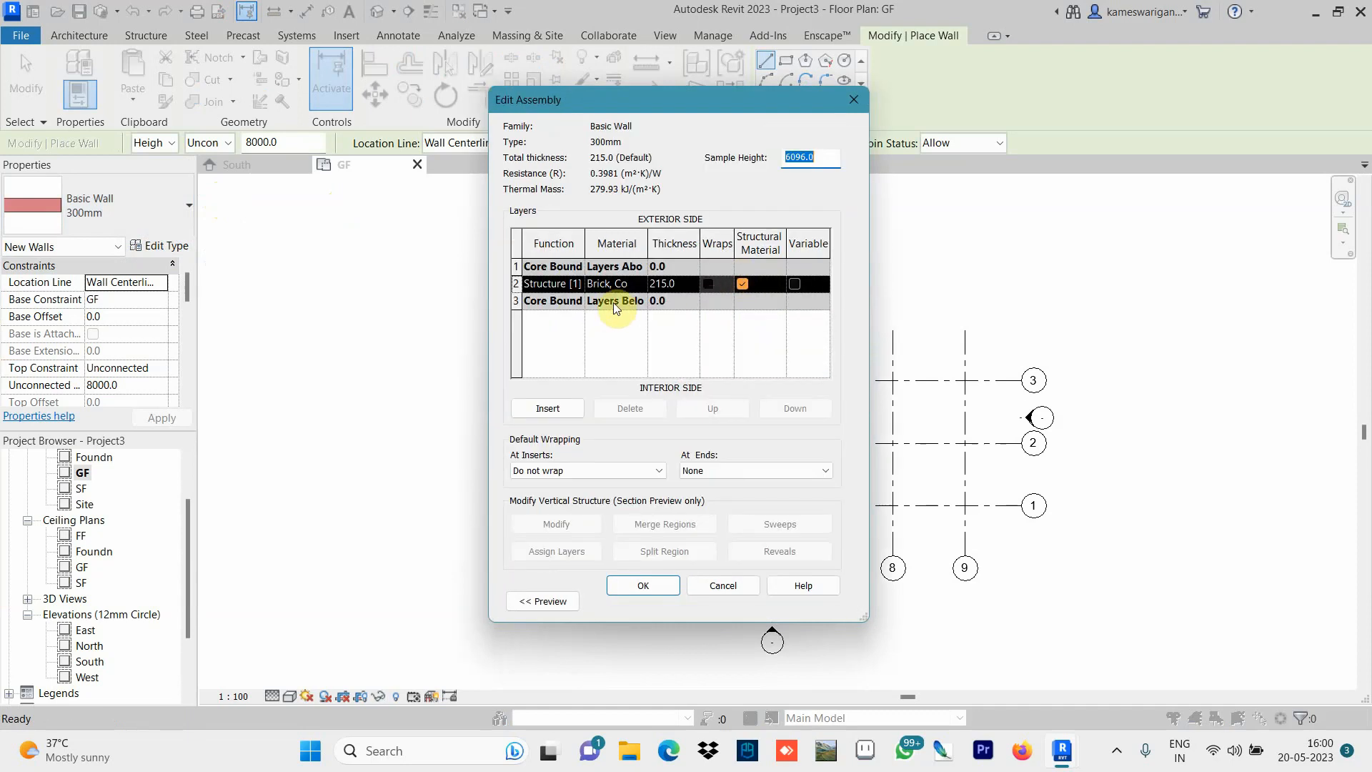
click(675, 284)
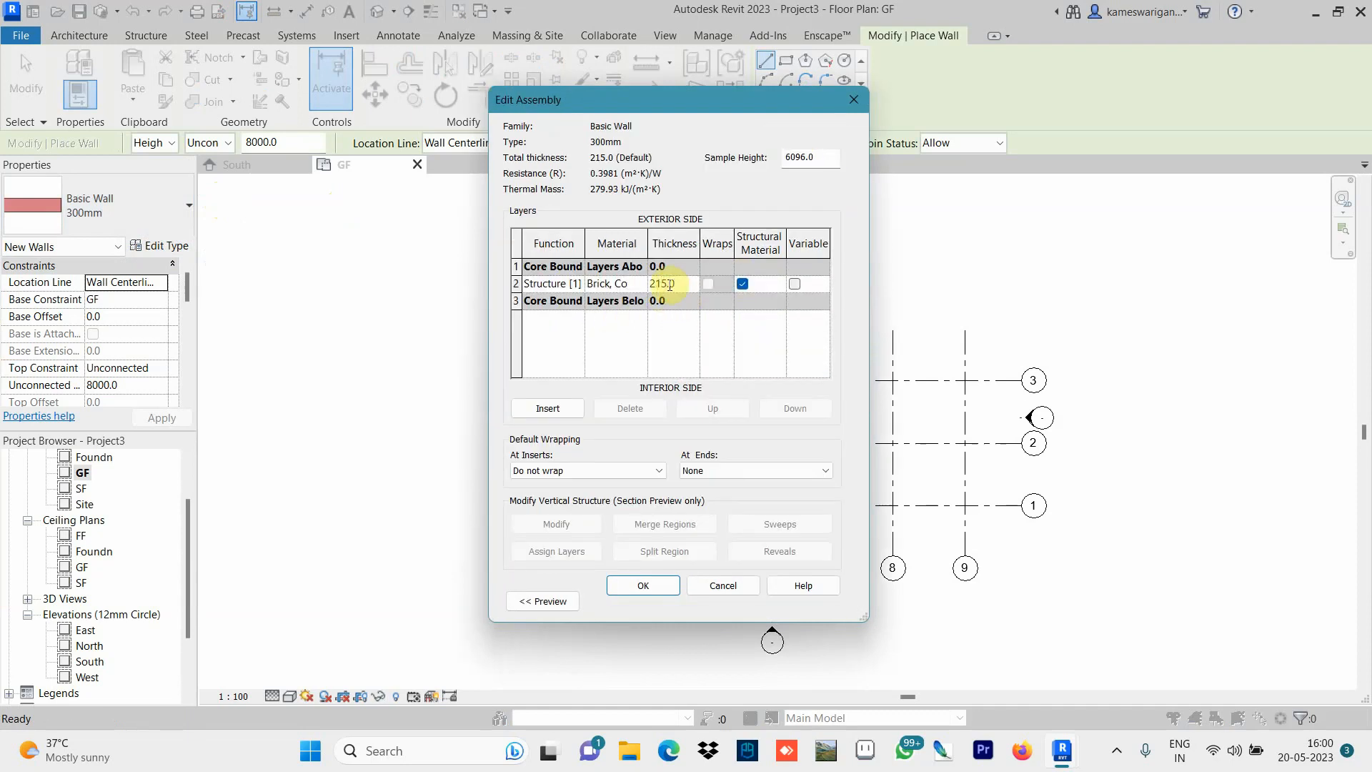
drag(676, 284, 650, 288)
click(743, 286)
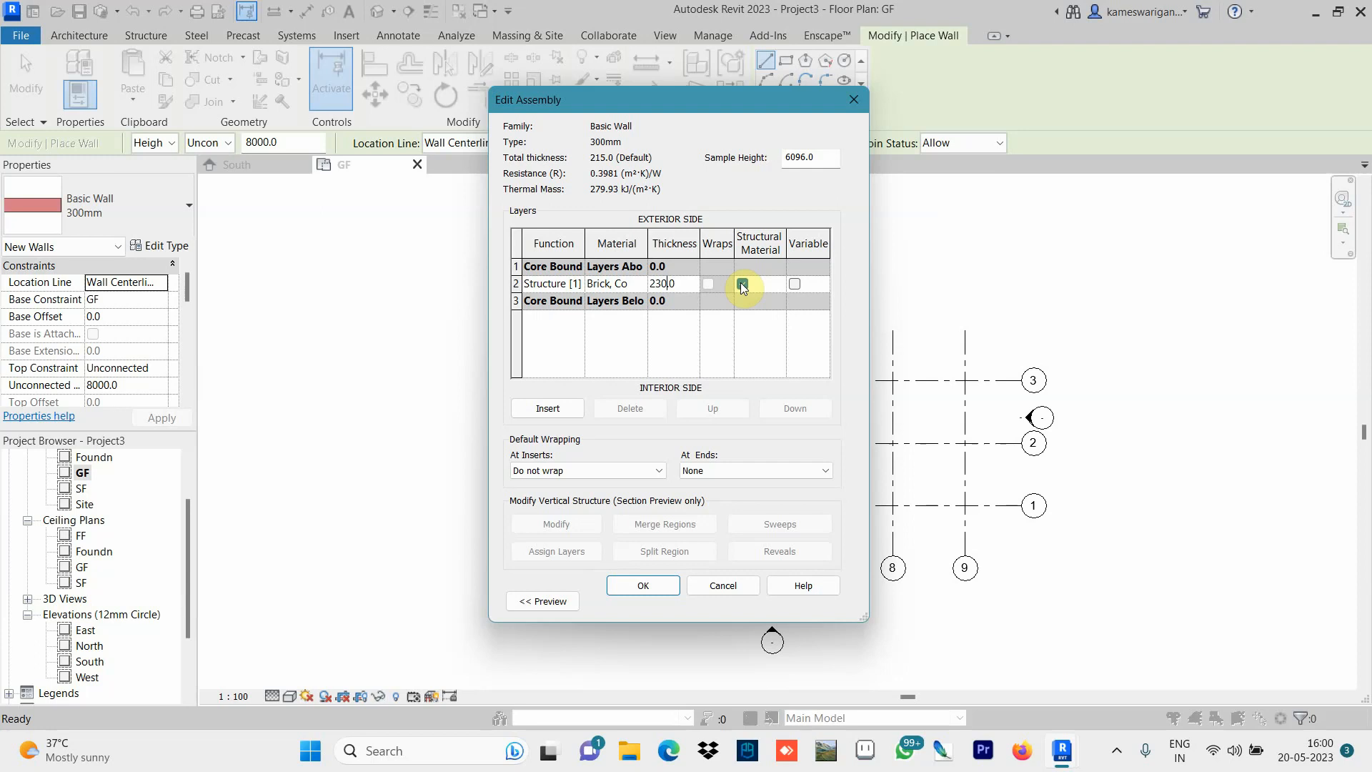
click(662, 266)
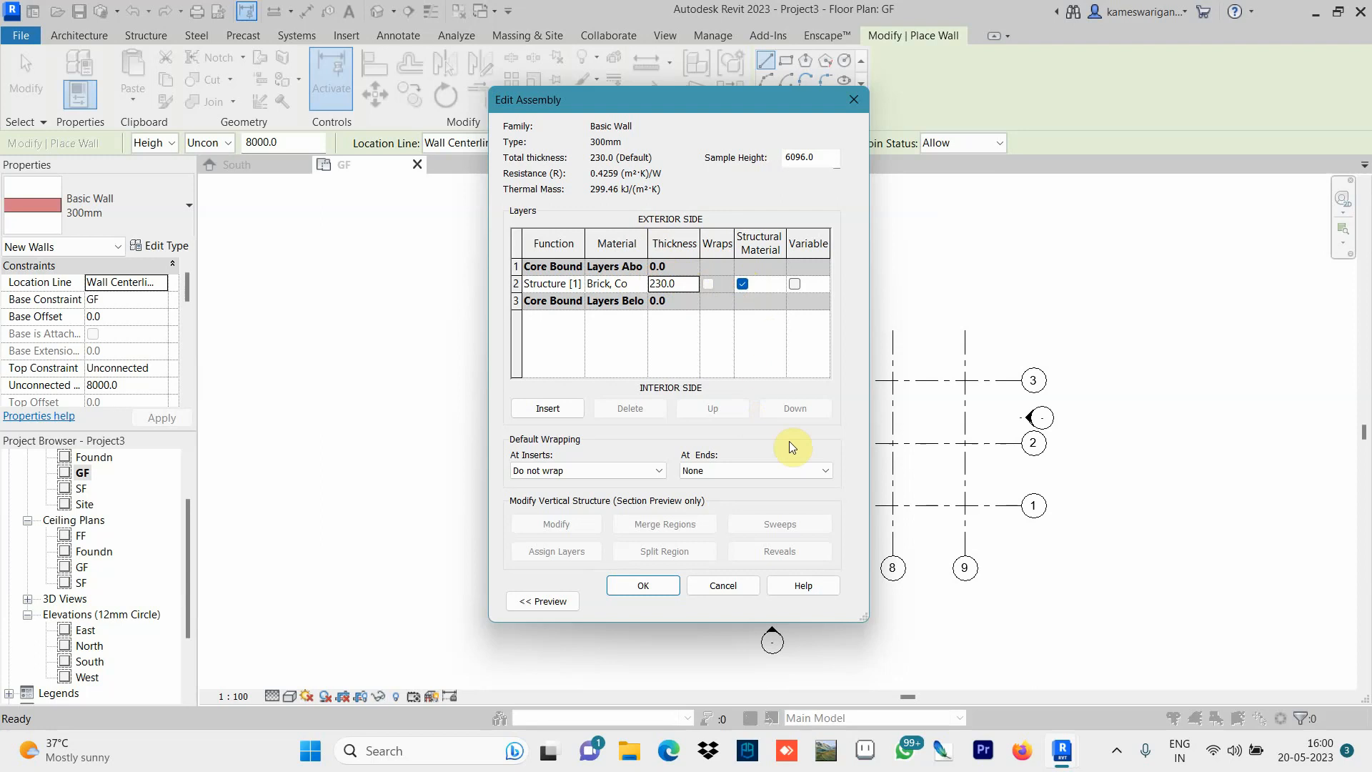
click(659, 585)
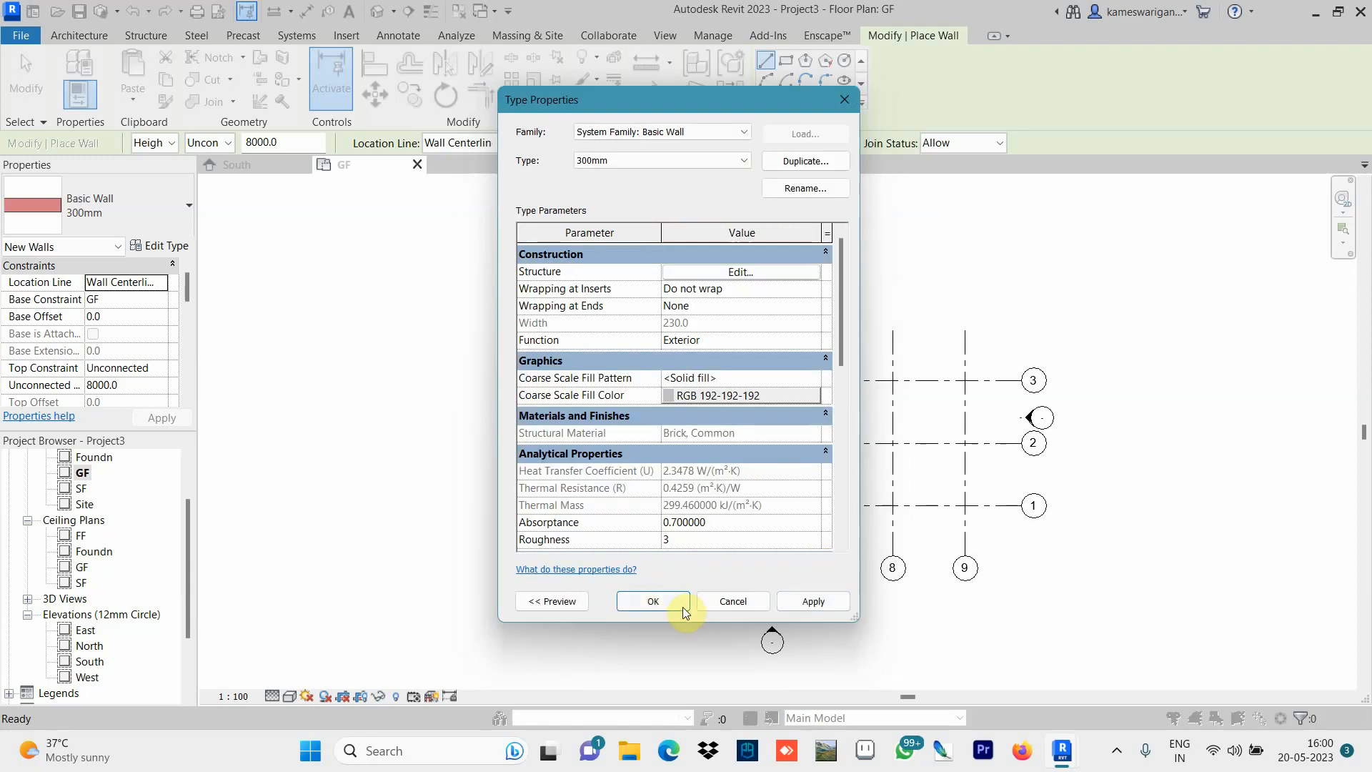
click(804, 600)
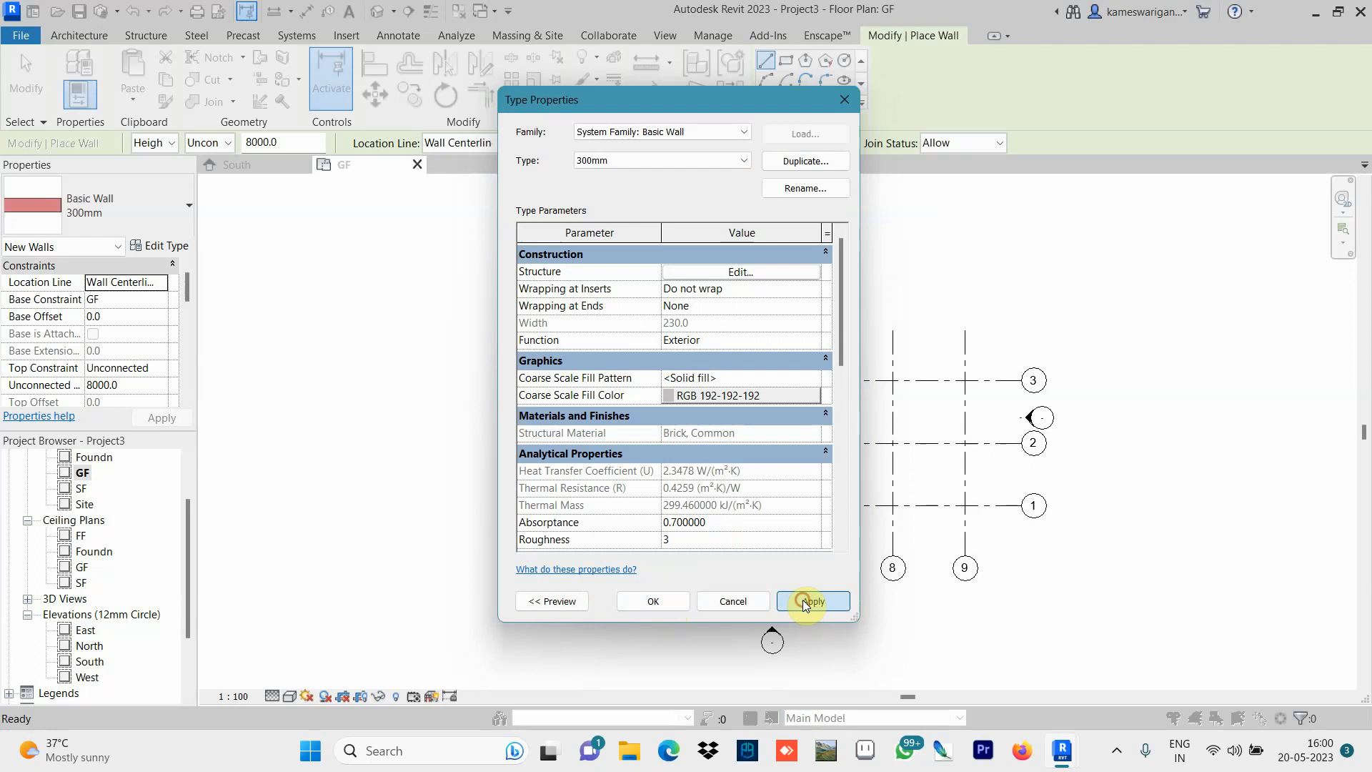
click(657, 600)
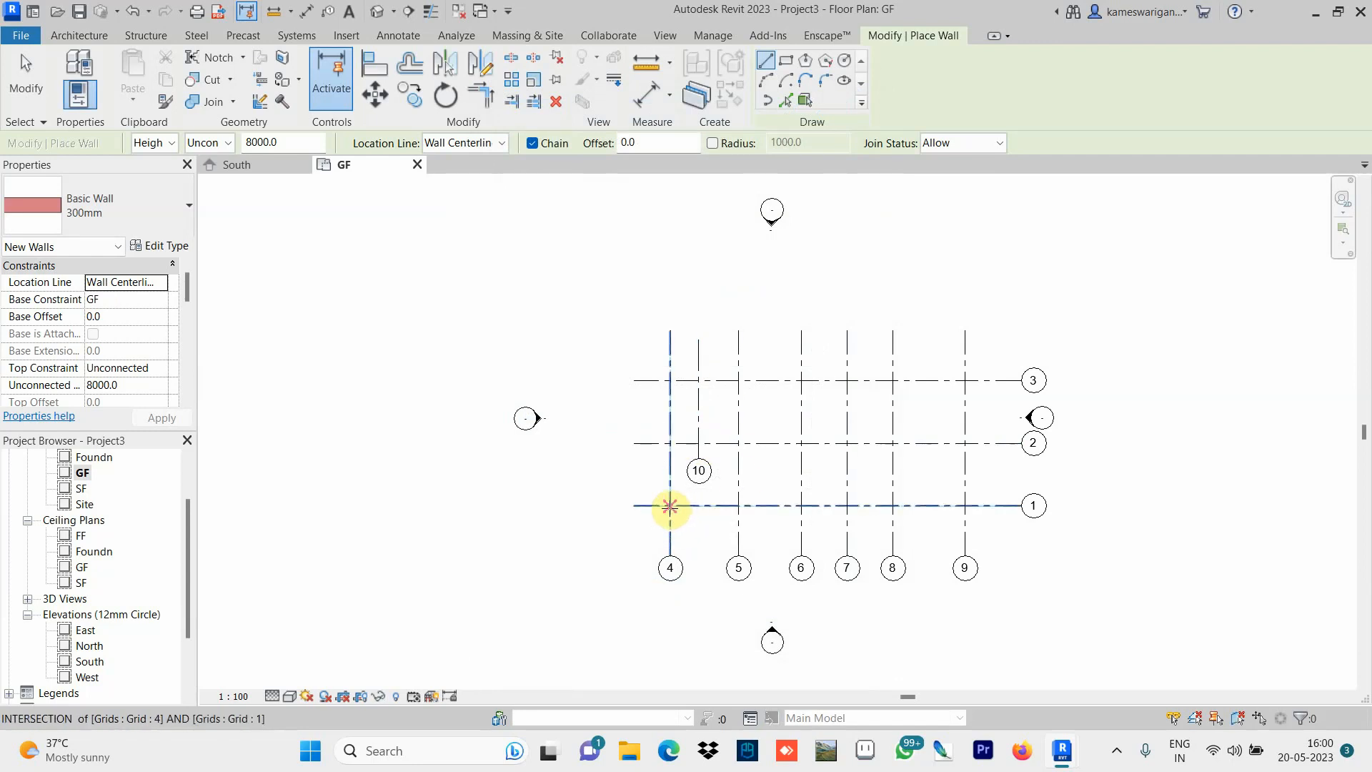
click(669, 506)
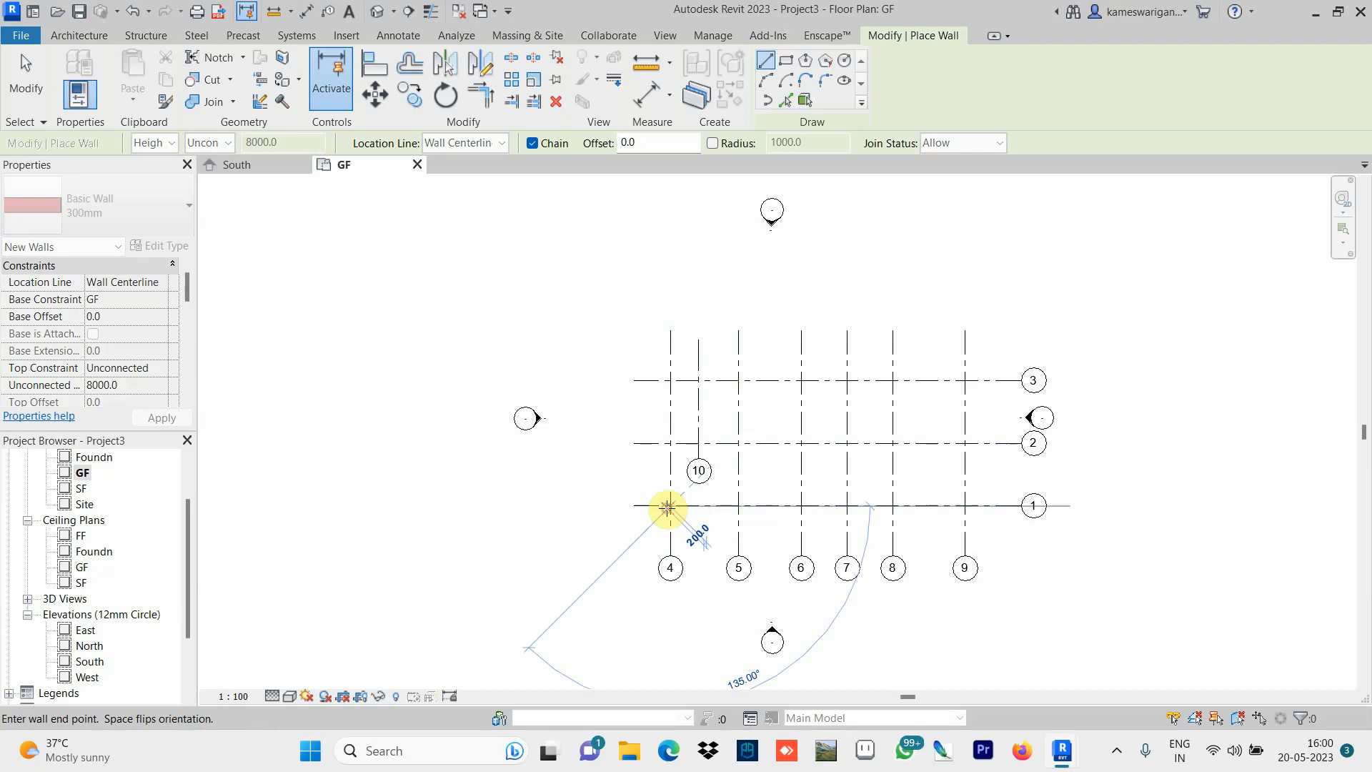
scroll(669, 507, up, 5)
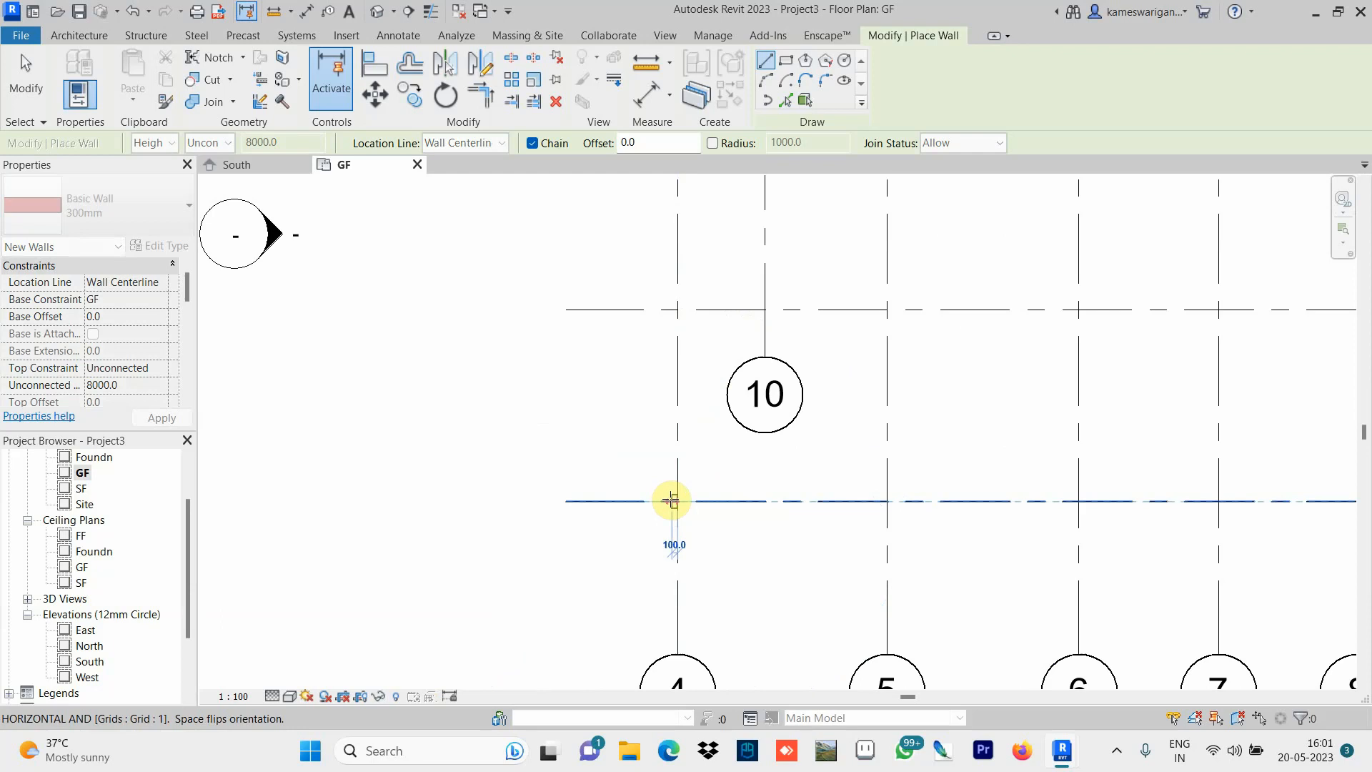
click(679, 500)
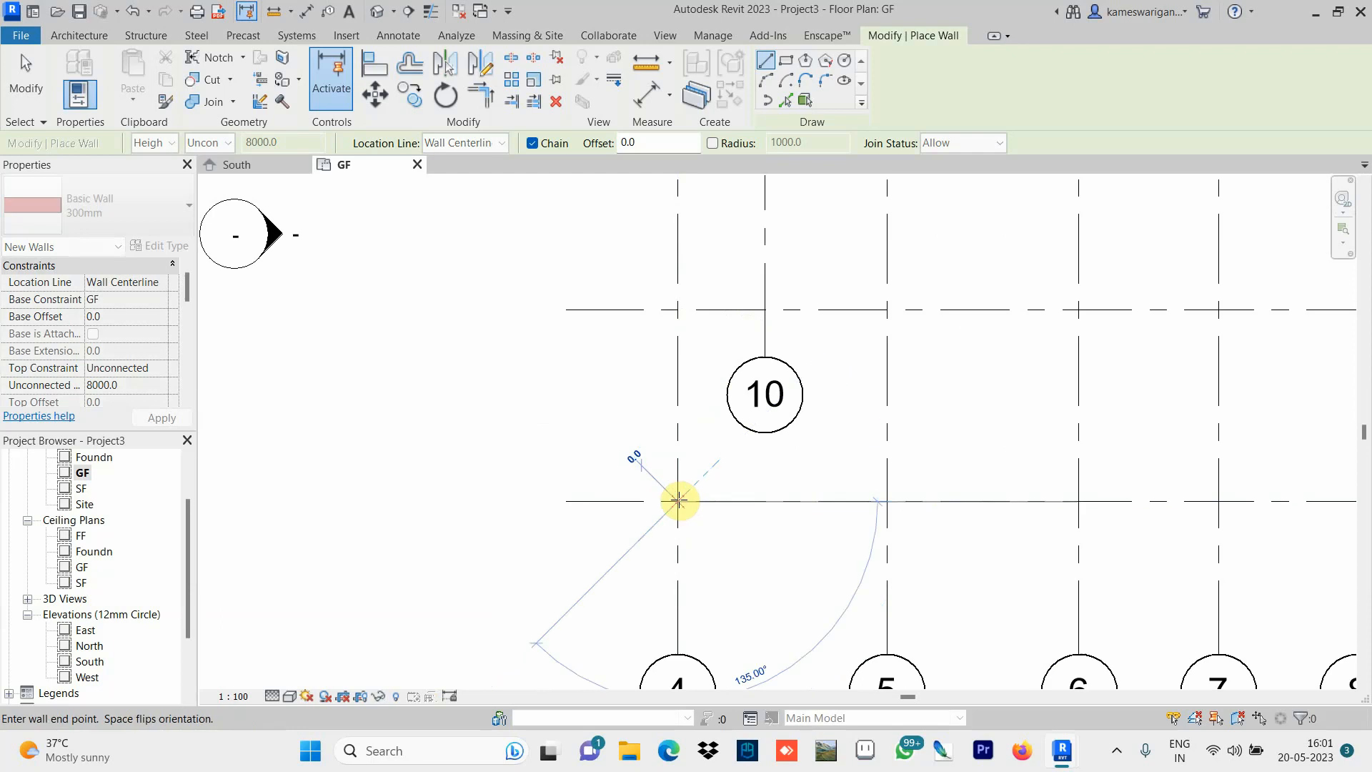
key(Escape)
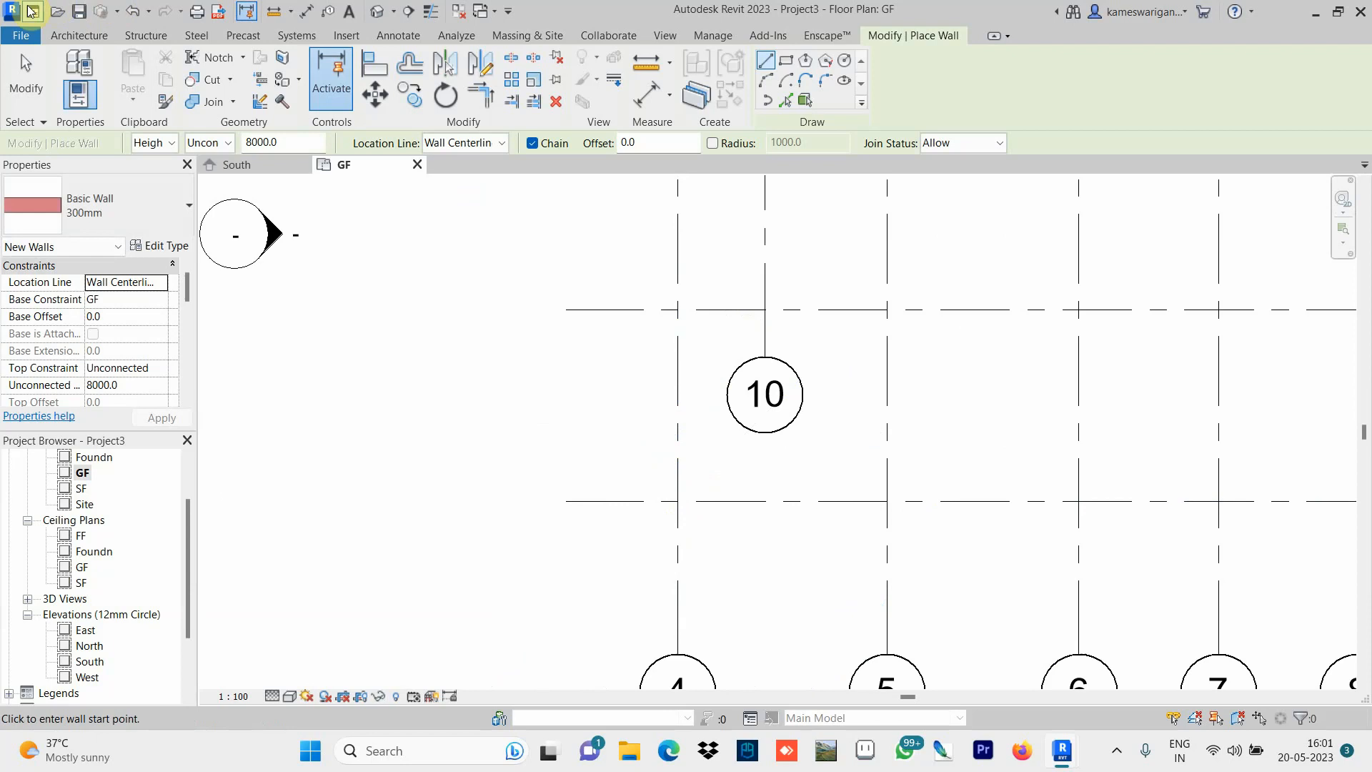
Draw a 300mm wall with its location line at Wall Centerline along the lowest horizontal grid, from grid 4 to grid 8.
click(60, 35)
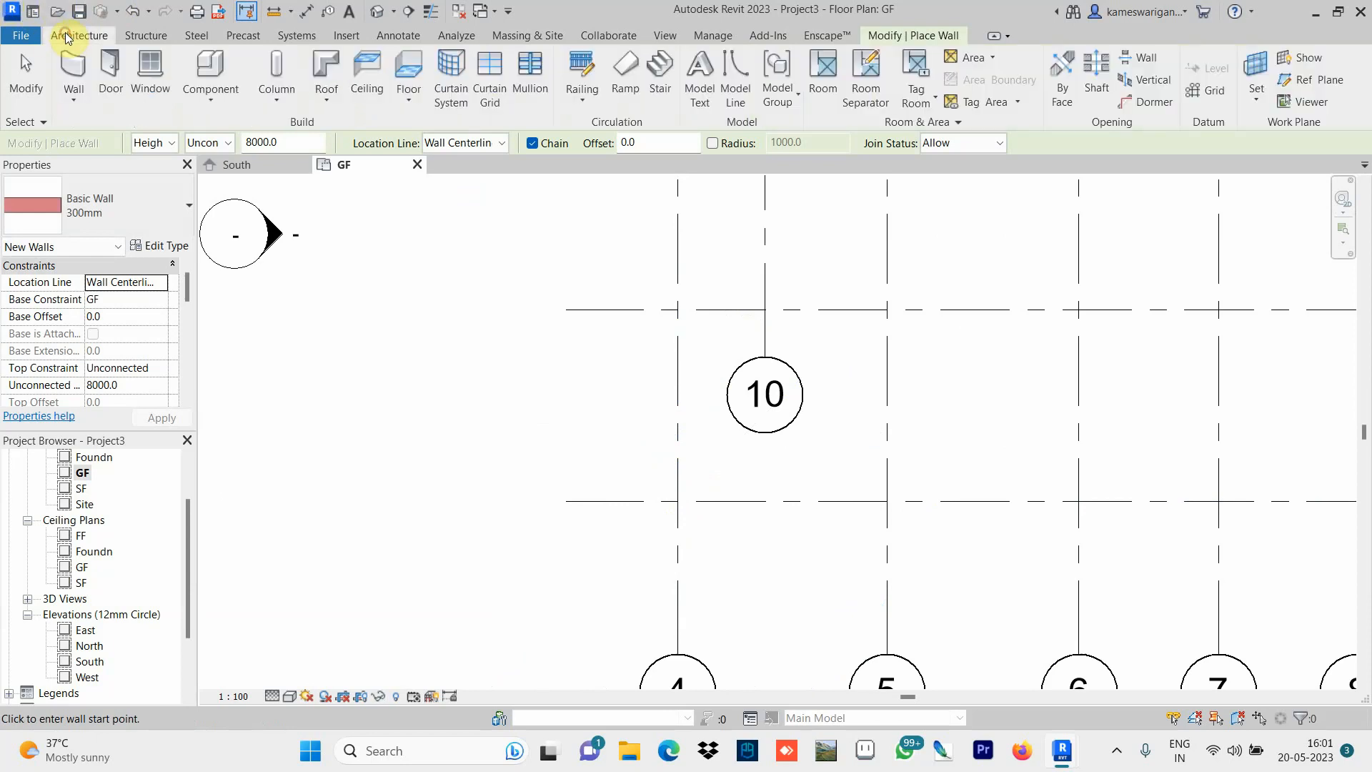
click(502, 143)
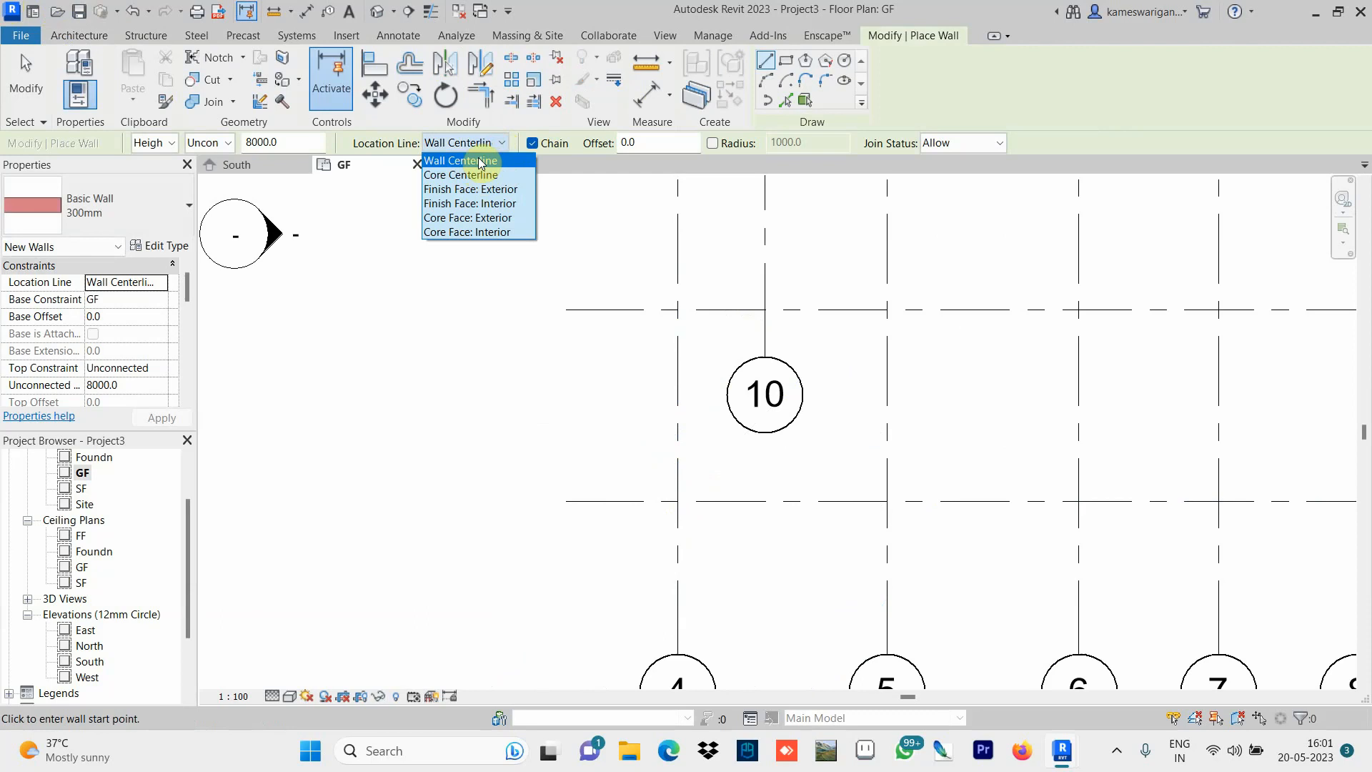
click(479, 161)
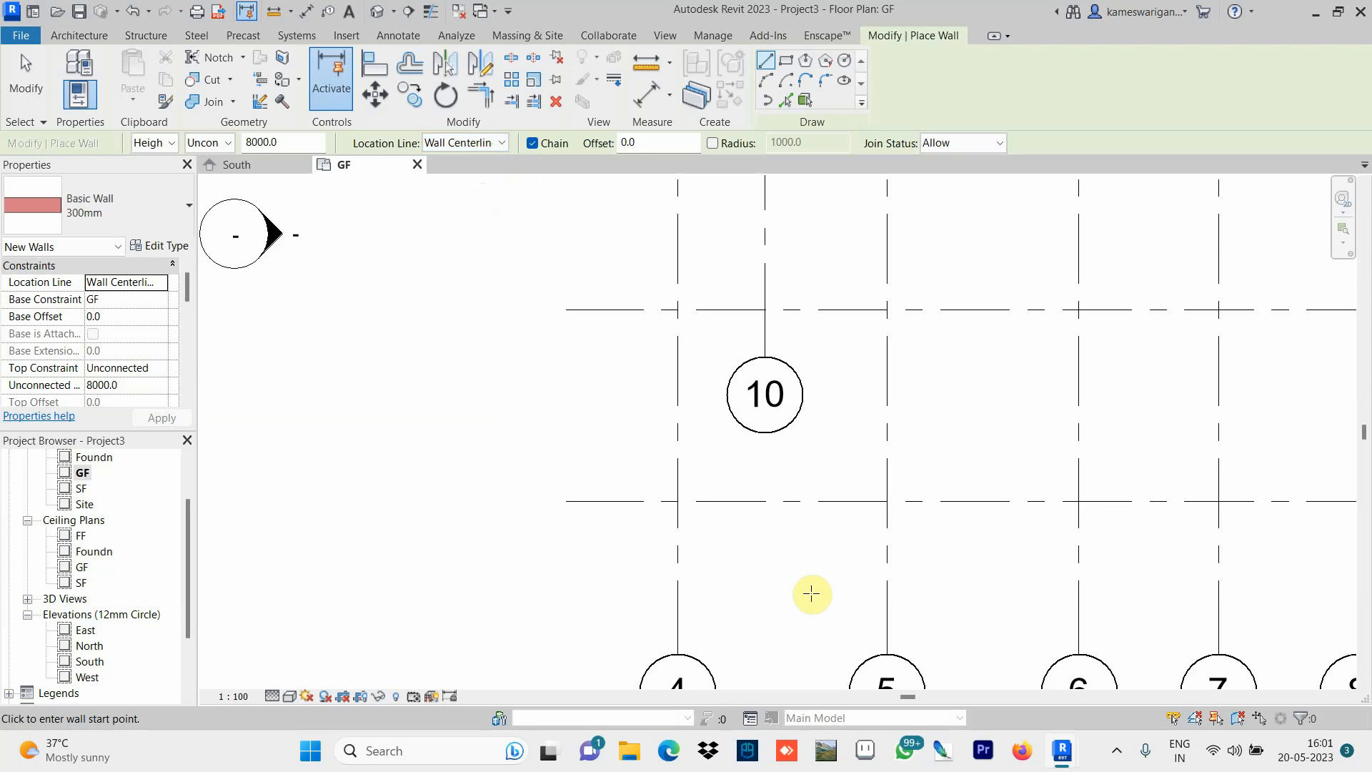
click(679, 503)
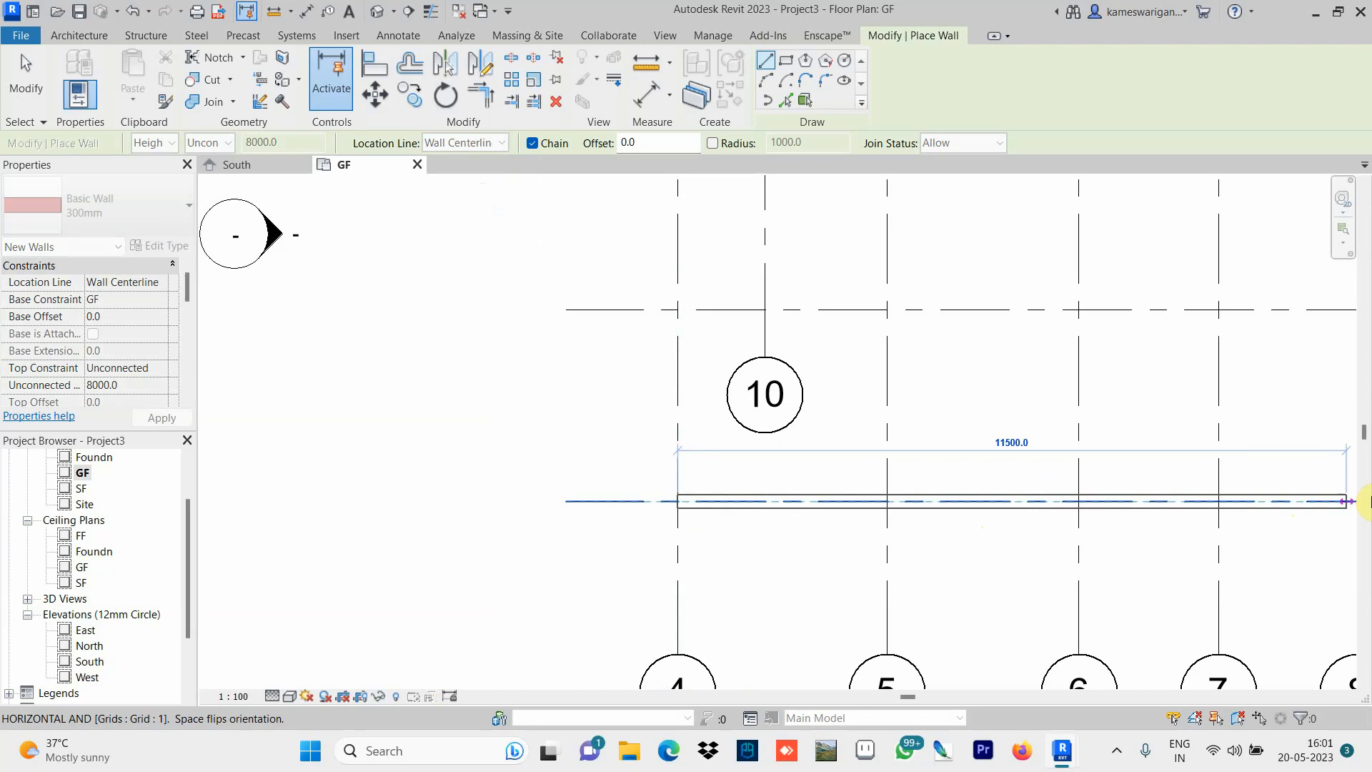
click(1221, 505)
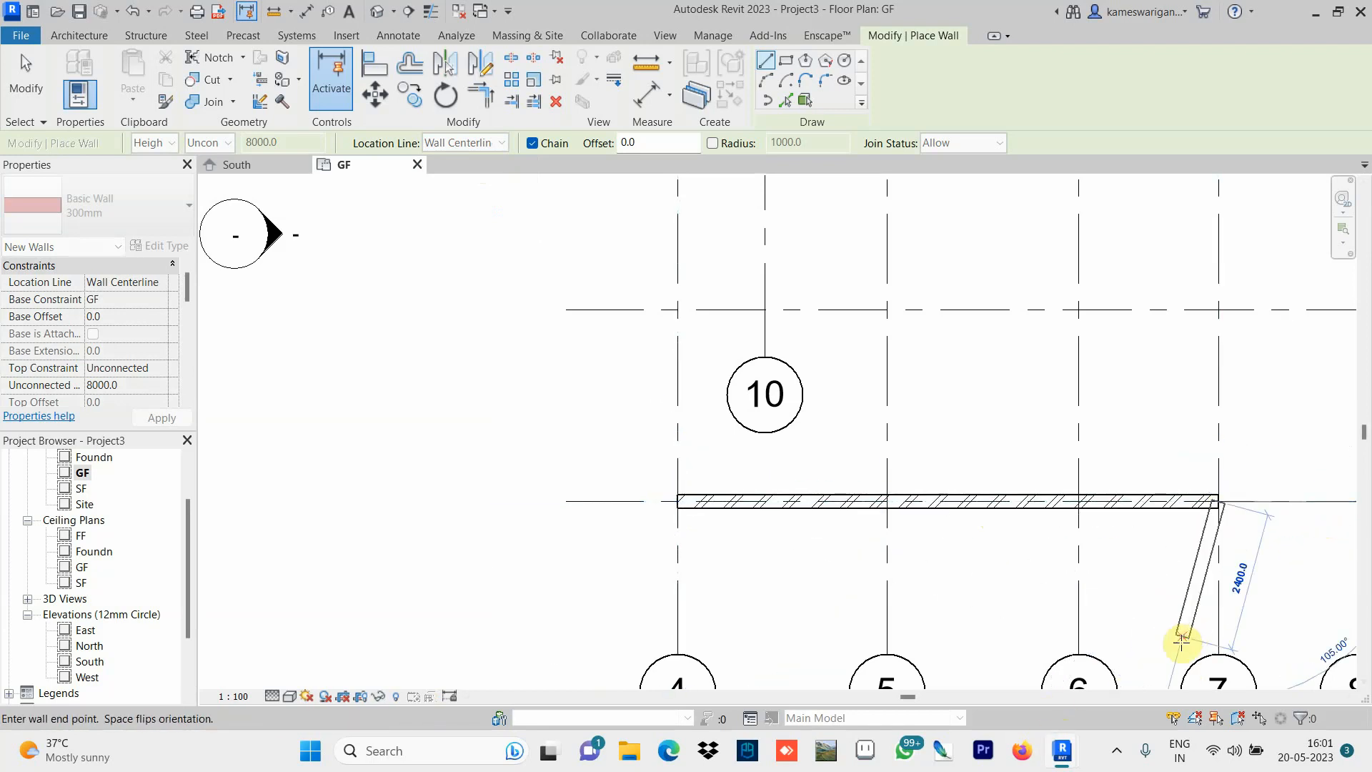
scroll(931, 579, down, 2)
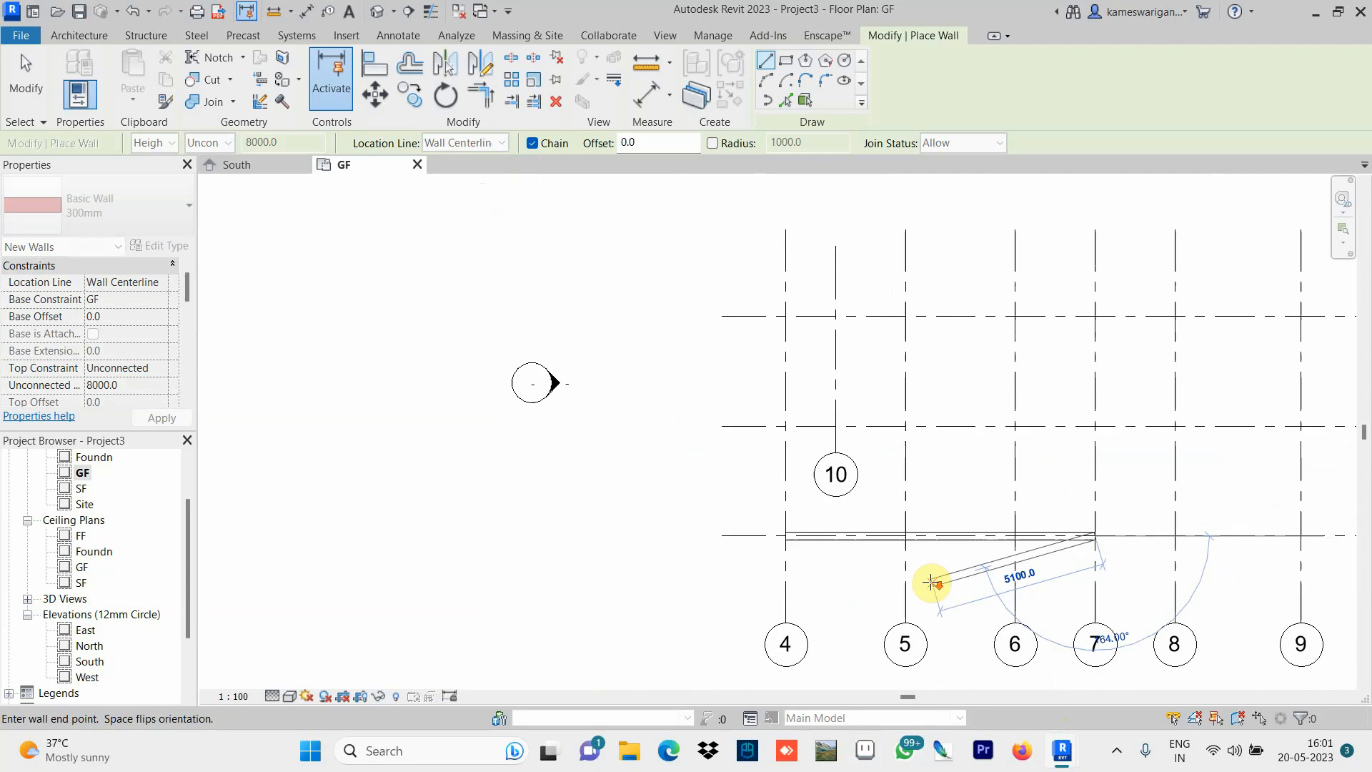
click(1176, 536)
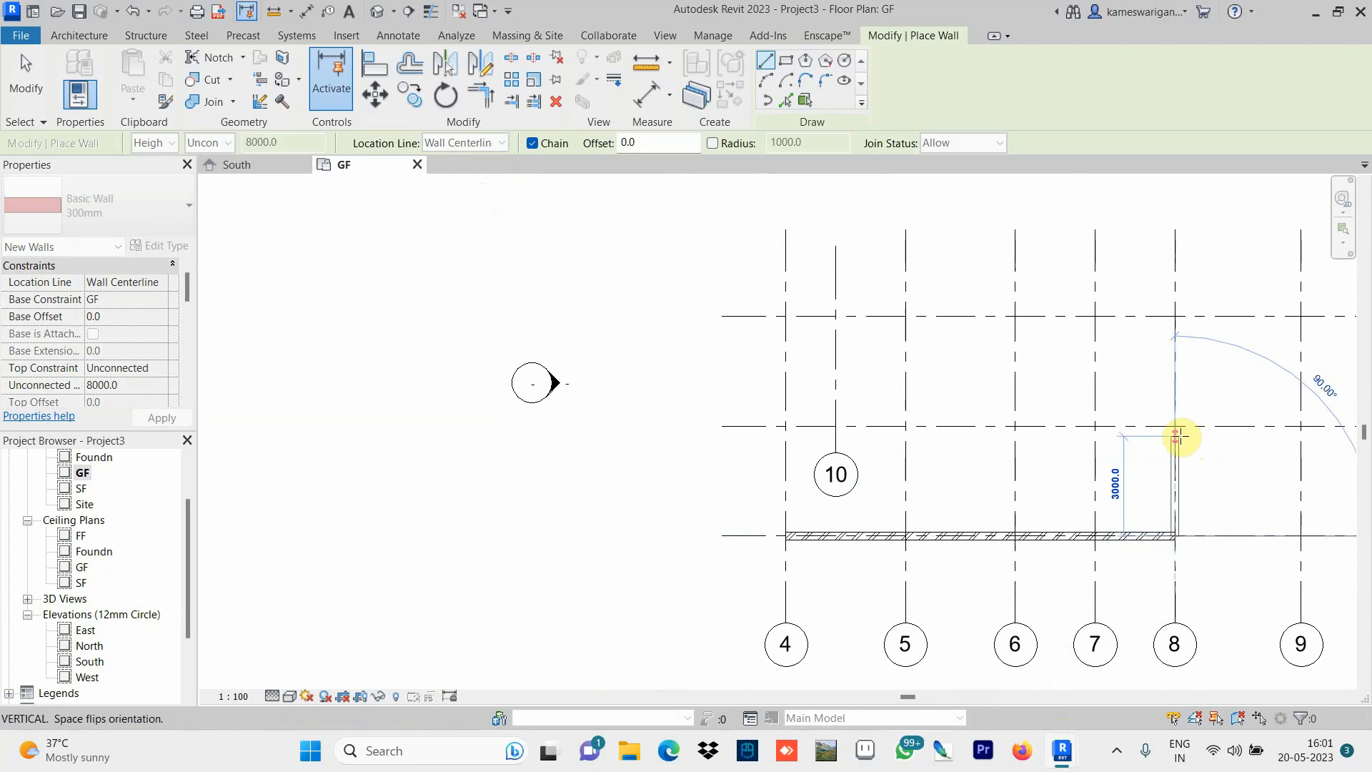
Continue the wall up grid 8 to the middle horizontal grid, across to grid 9 and up to the upper horizontal grid.
click(1176, 427)
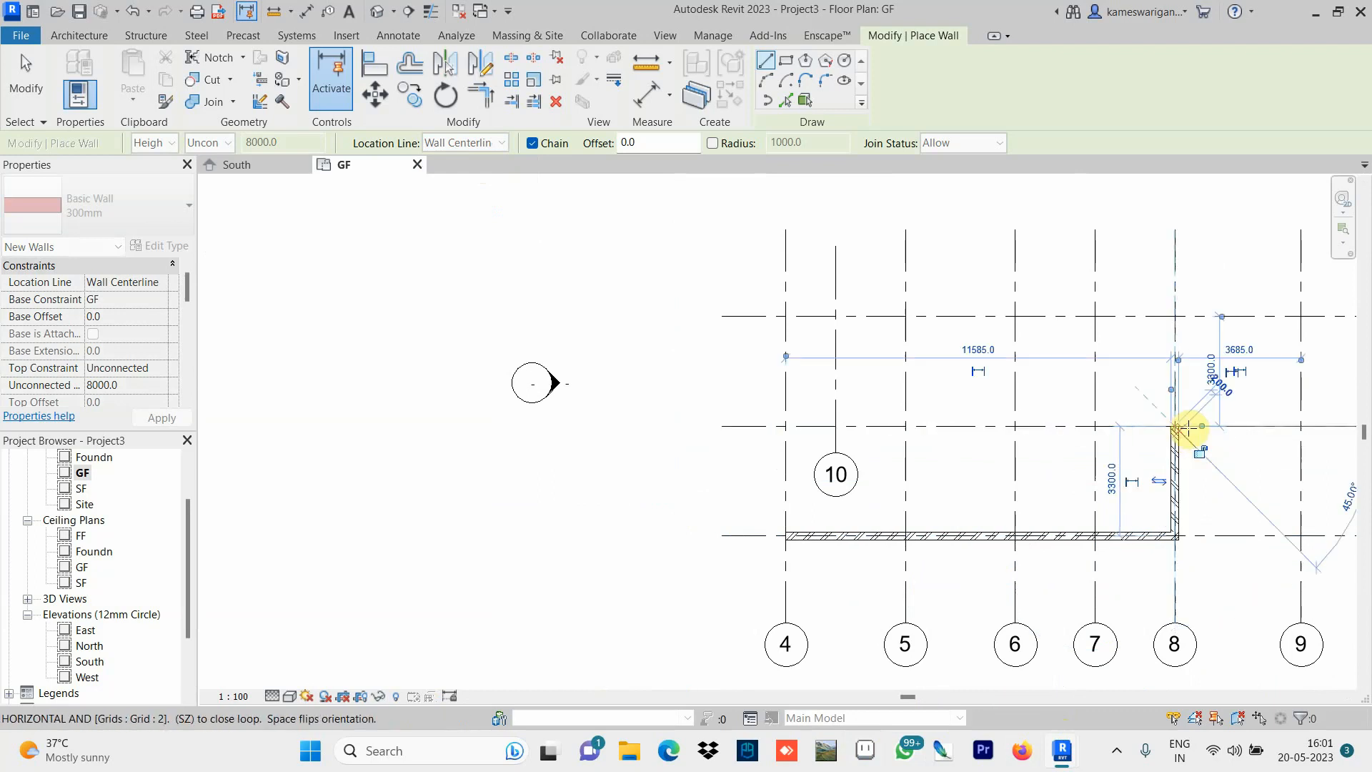
click(1301, 427)
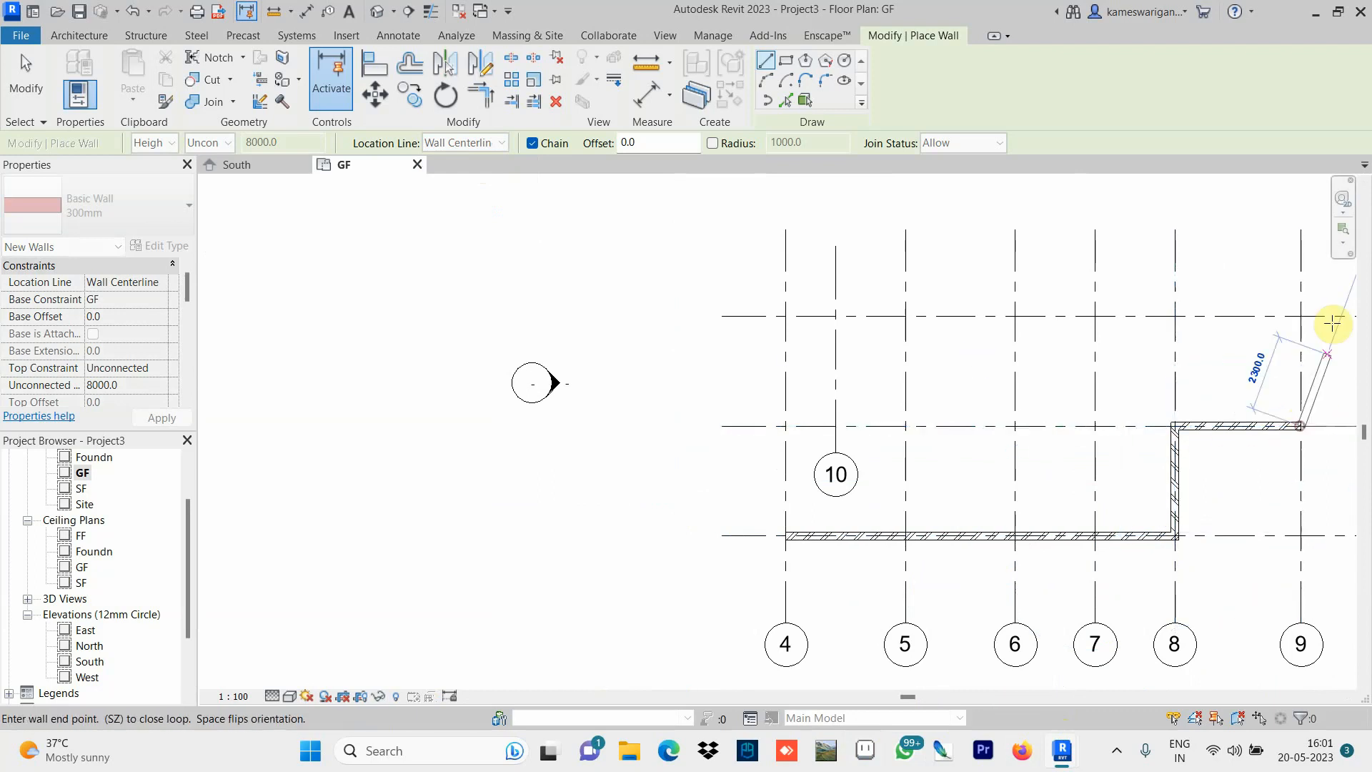
click(1300, 316)
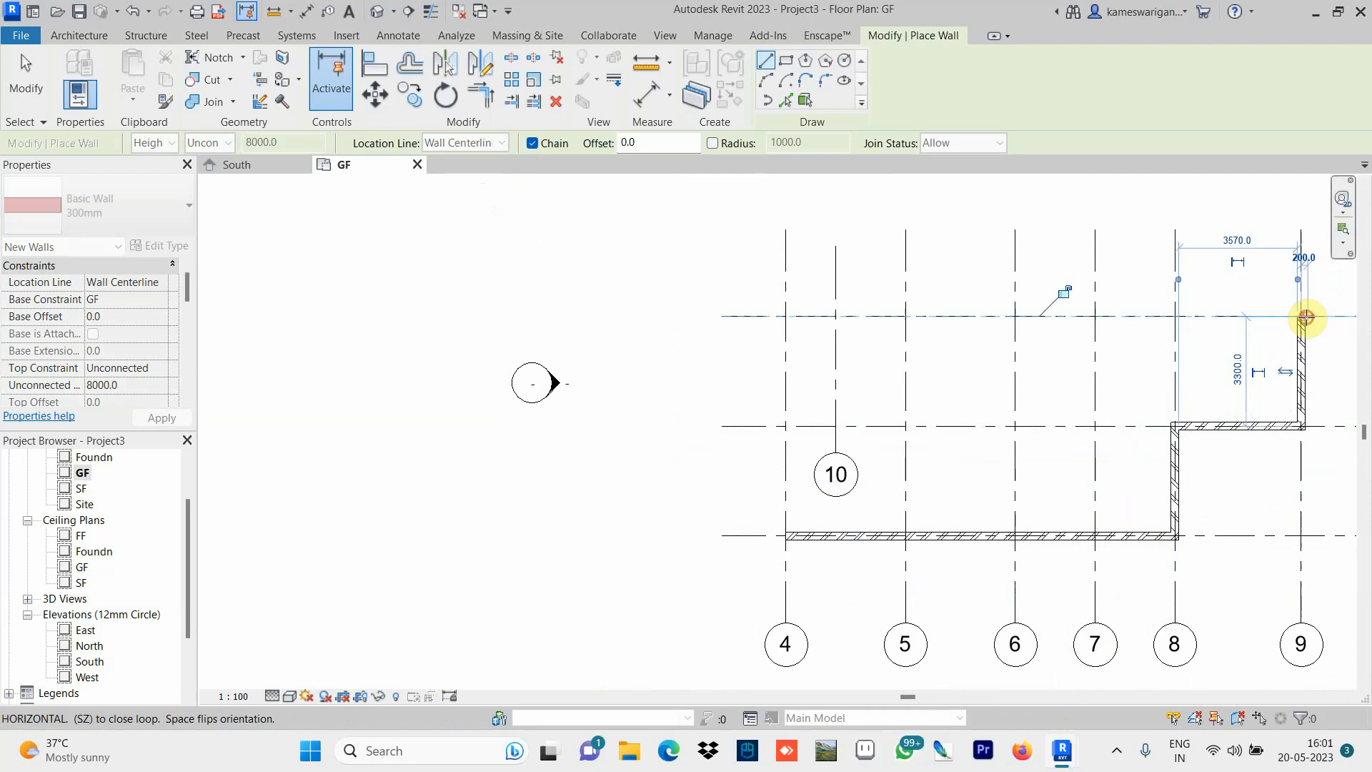
Close the wall loop along the upper grid to grid 10, down to the middle grid, across to grid 4 and down to the start.
click(835, 314)
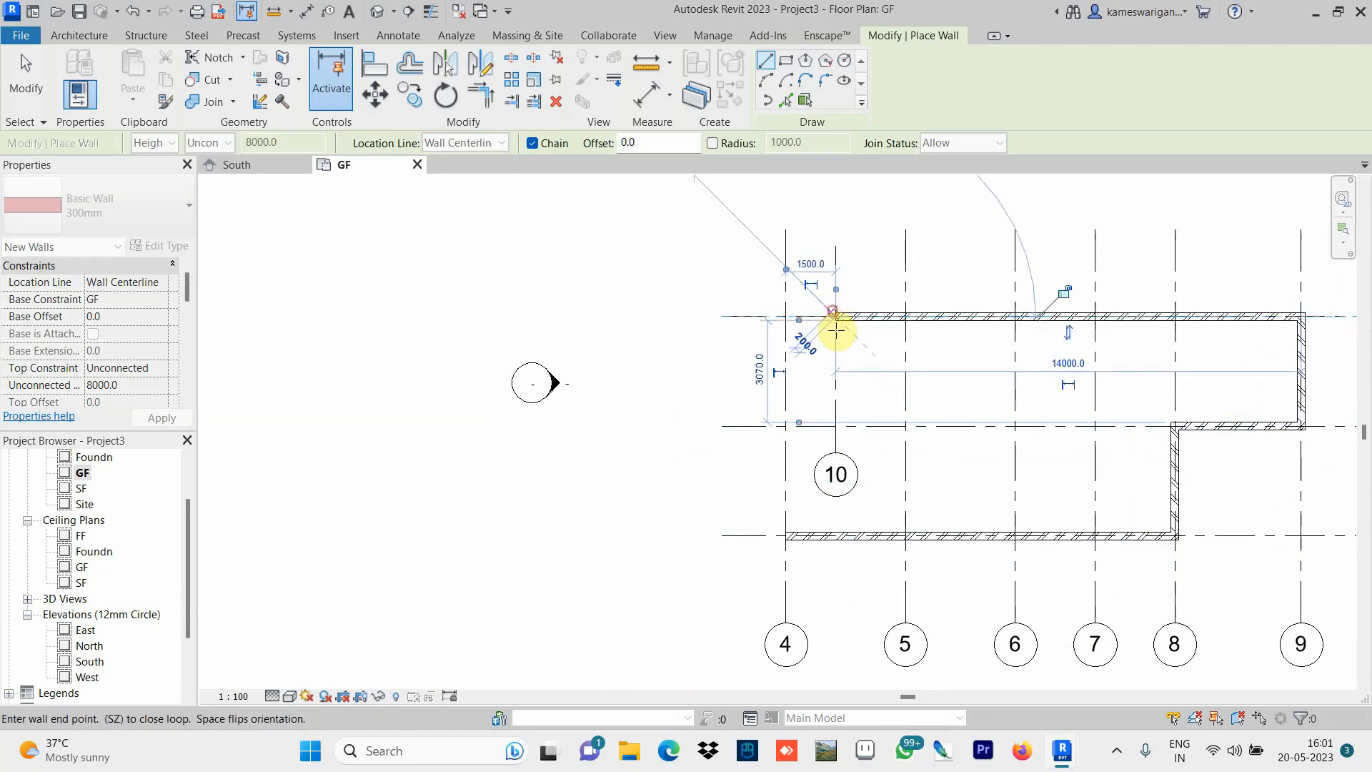
click(837, 429)
click(789, 426)
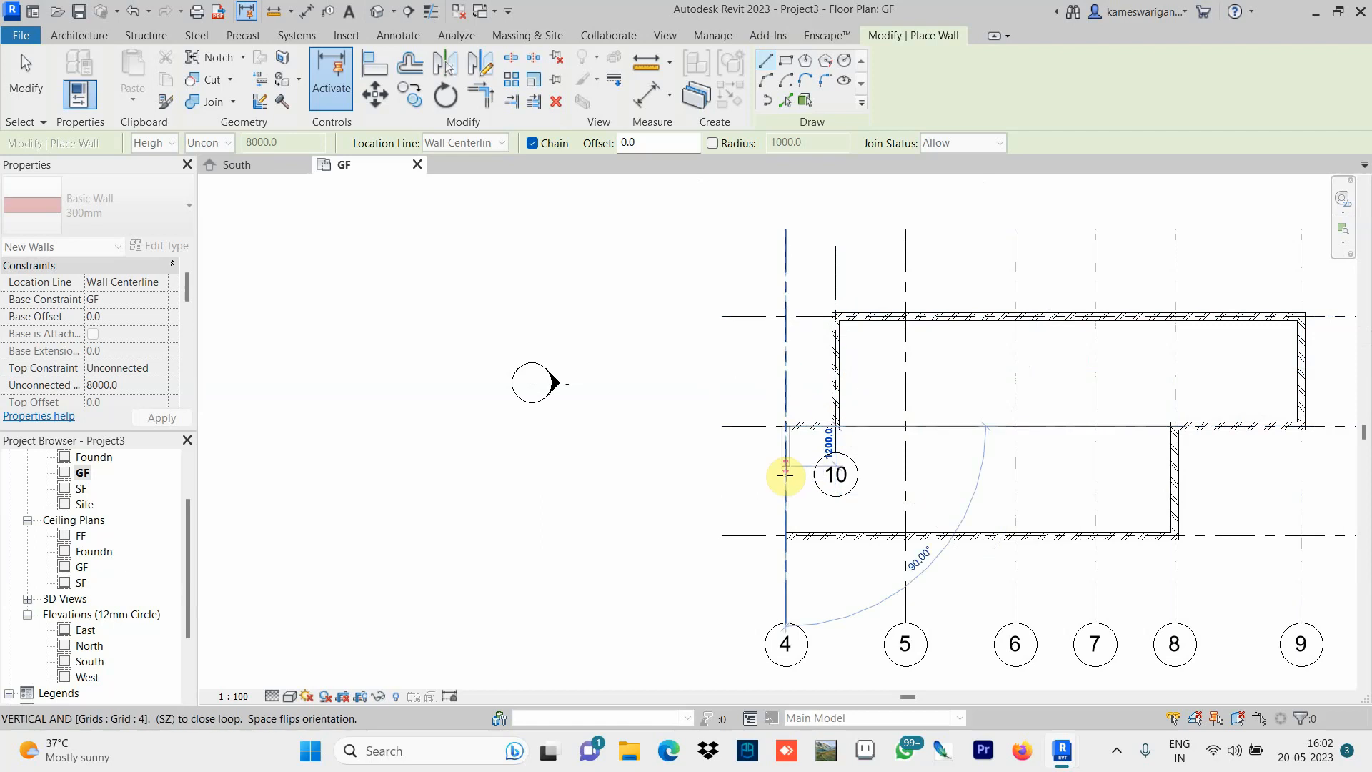
click(784, 535)
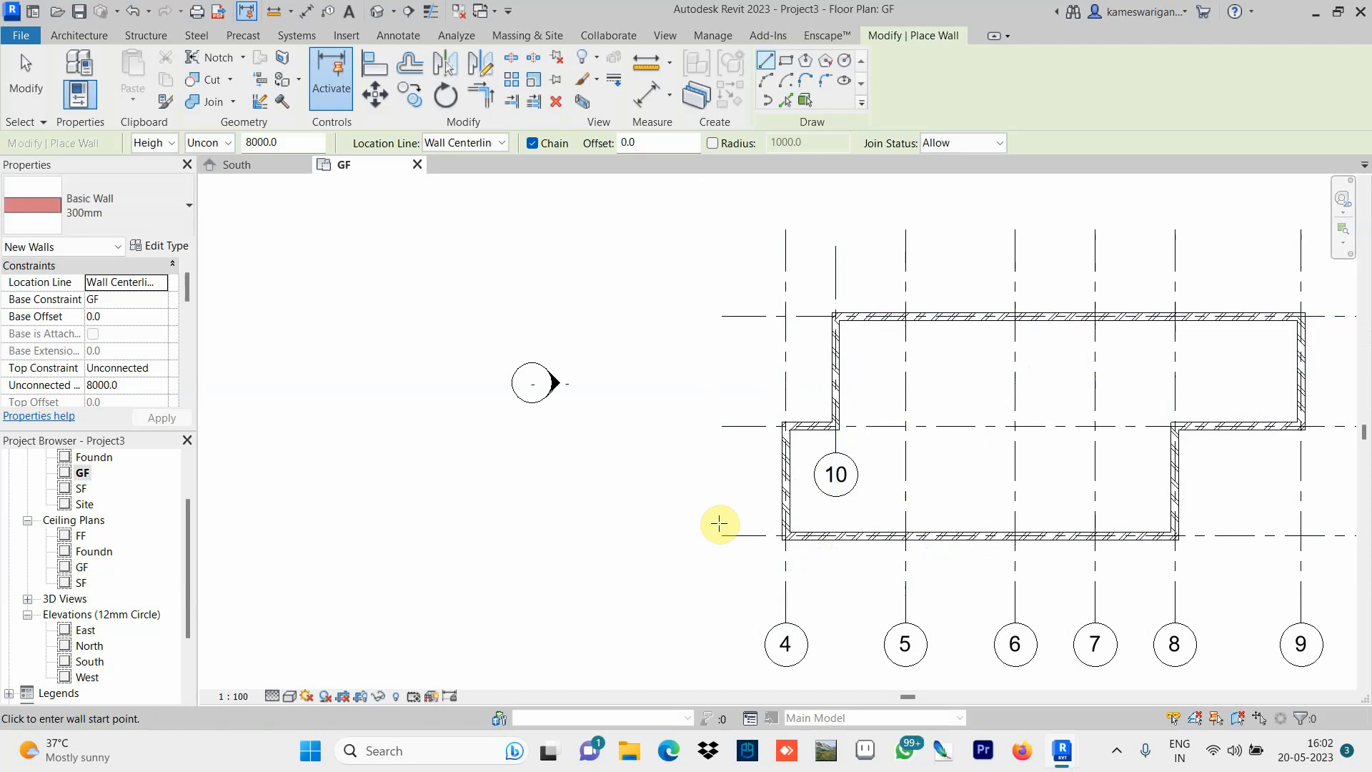
Set the top constraint for new walls to Up to level: FF and end wall placement.
click(79, 12)
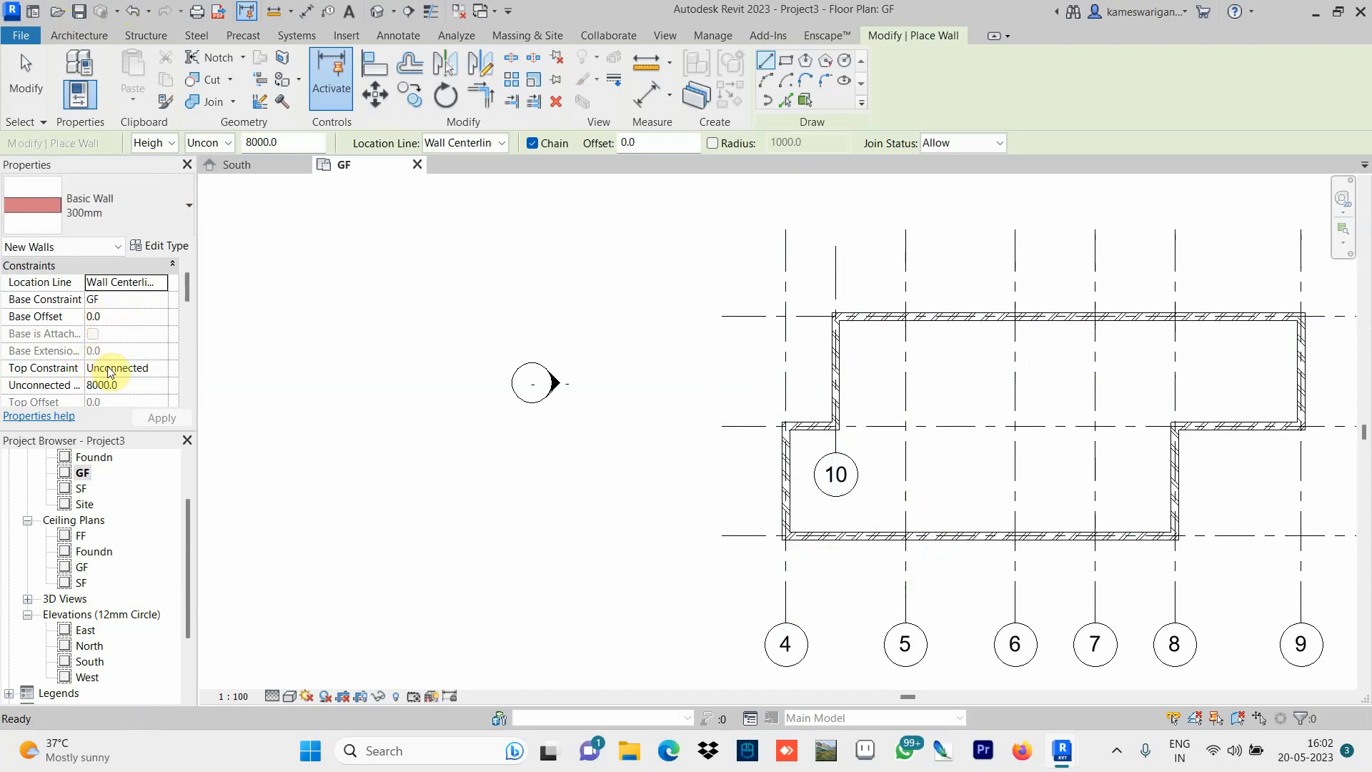
click(132, 371)
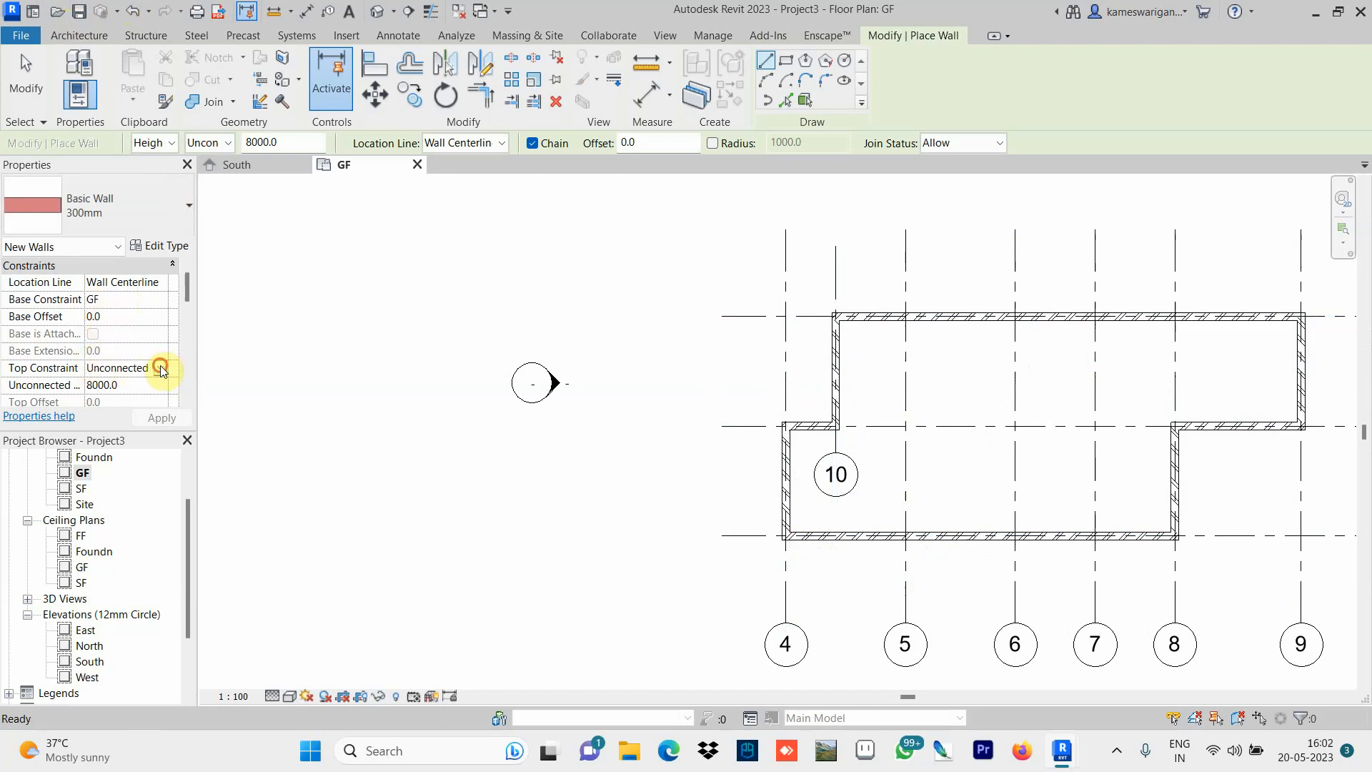
click(161, 368)
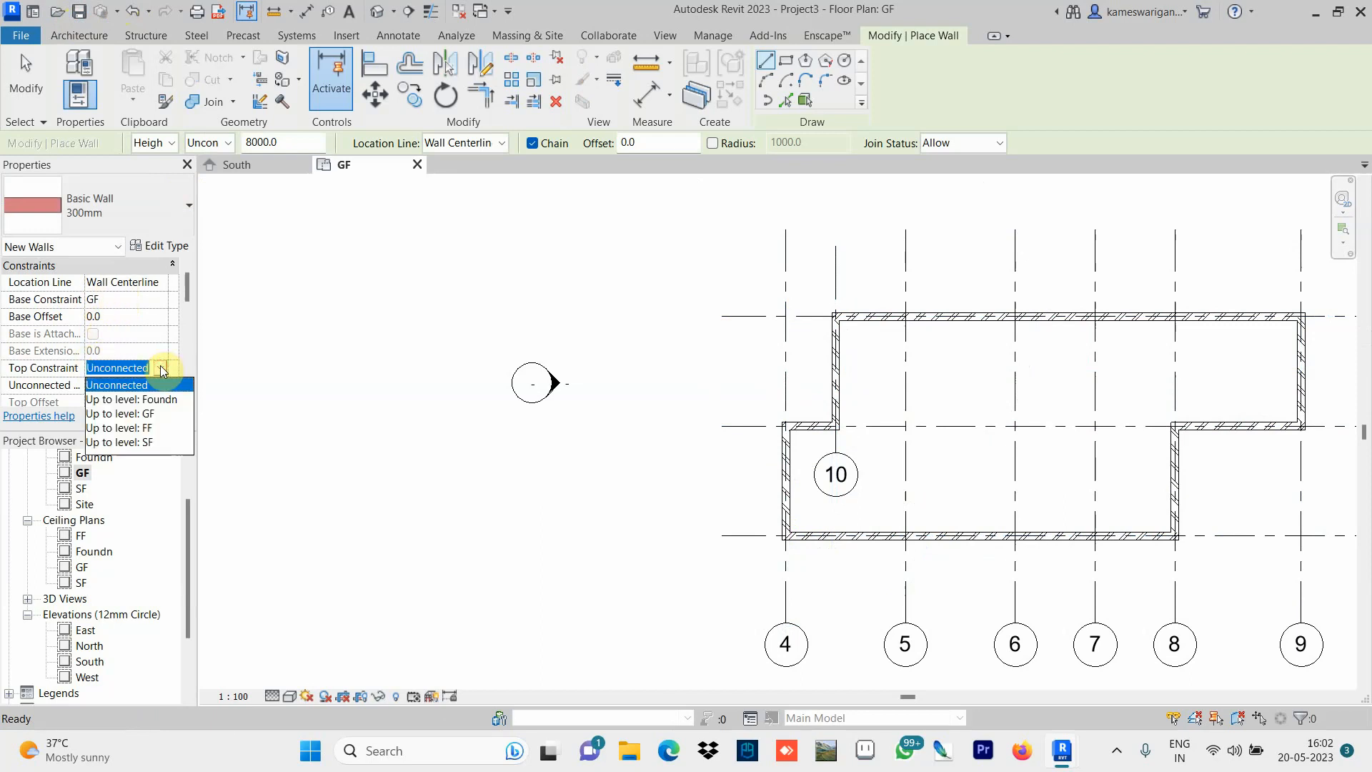
click(139, 431)
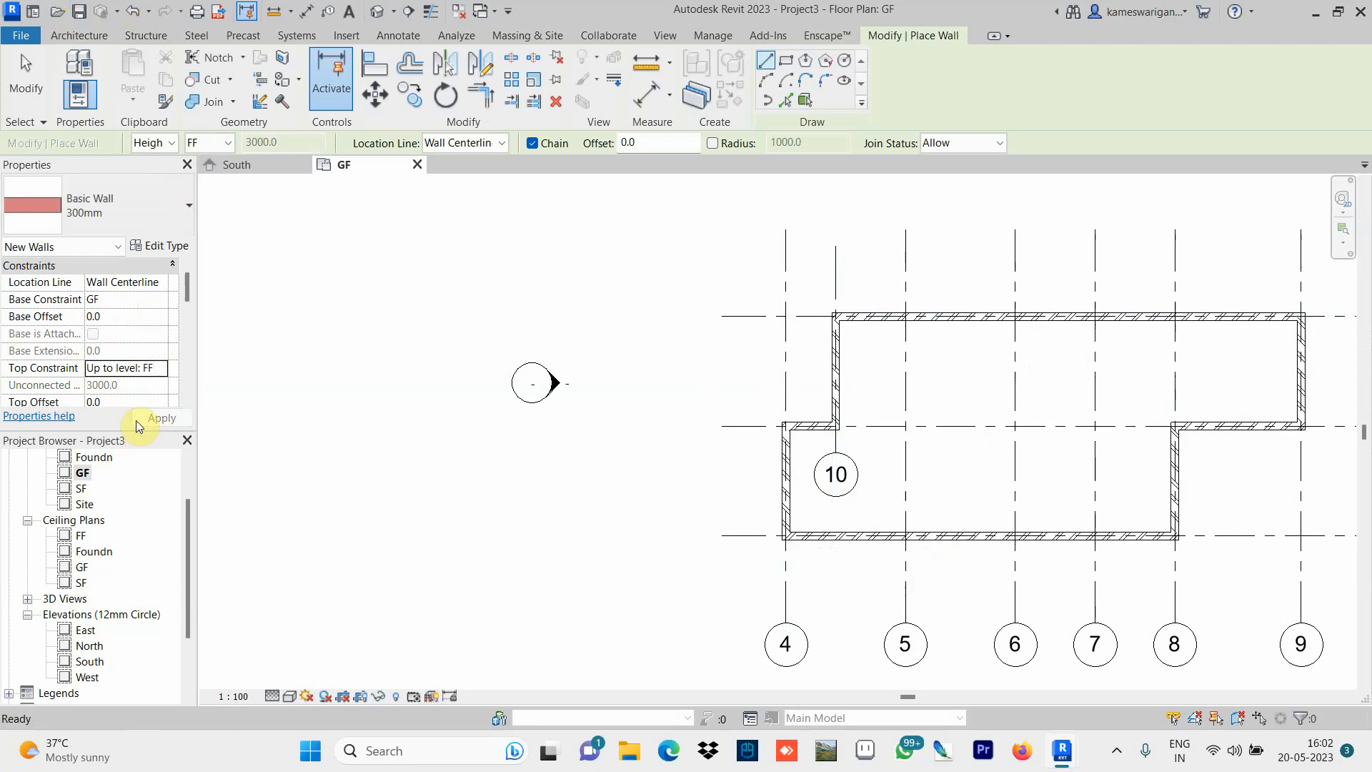
click(23, 67)
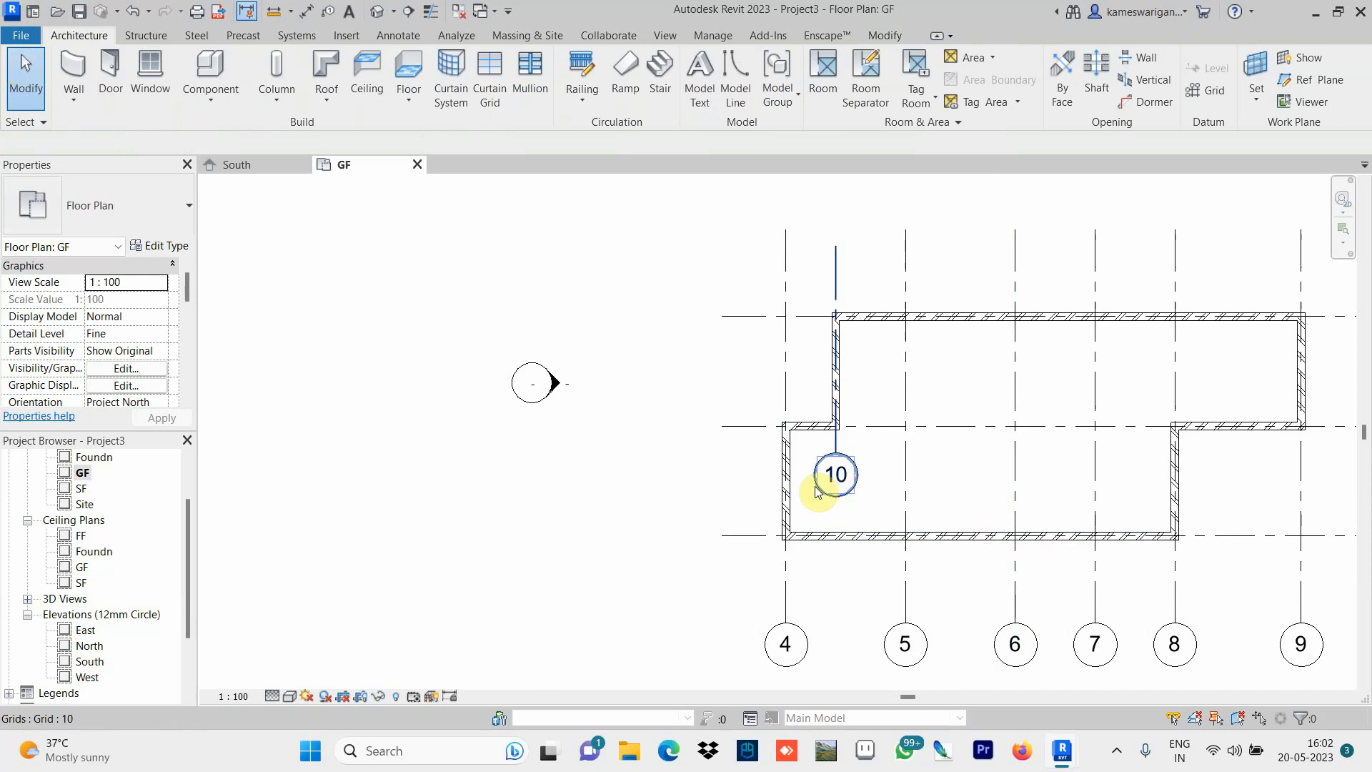
Select all eight exterior walls and set their top constraint to Up to level: FF.
click(784, 492)
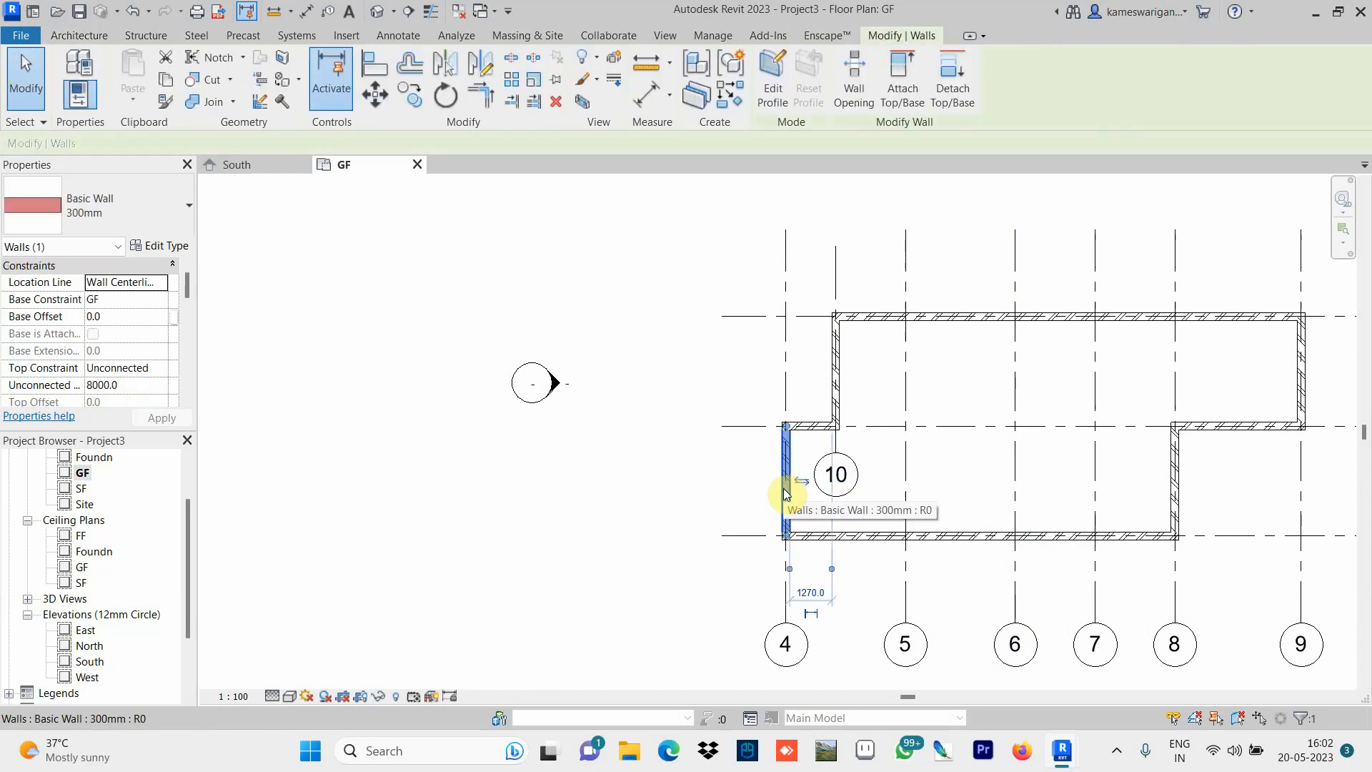
ctrl+click(938, 537)
ctrl+click(1175, 493)
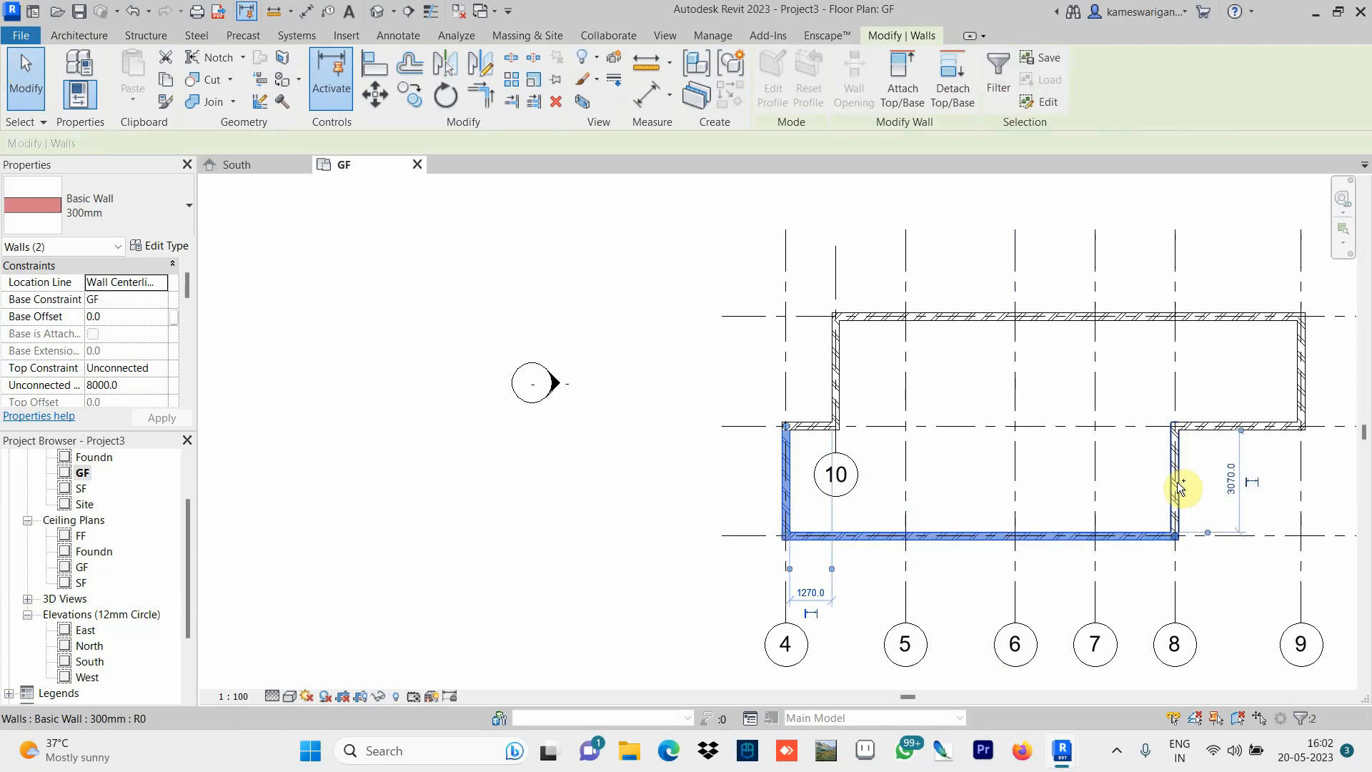
ctrl+click(1240, 426)
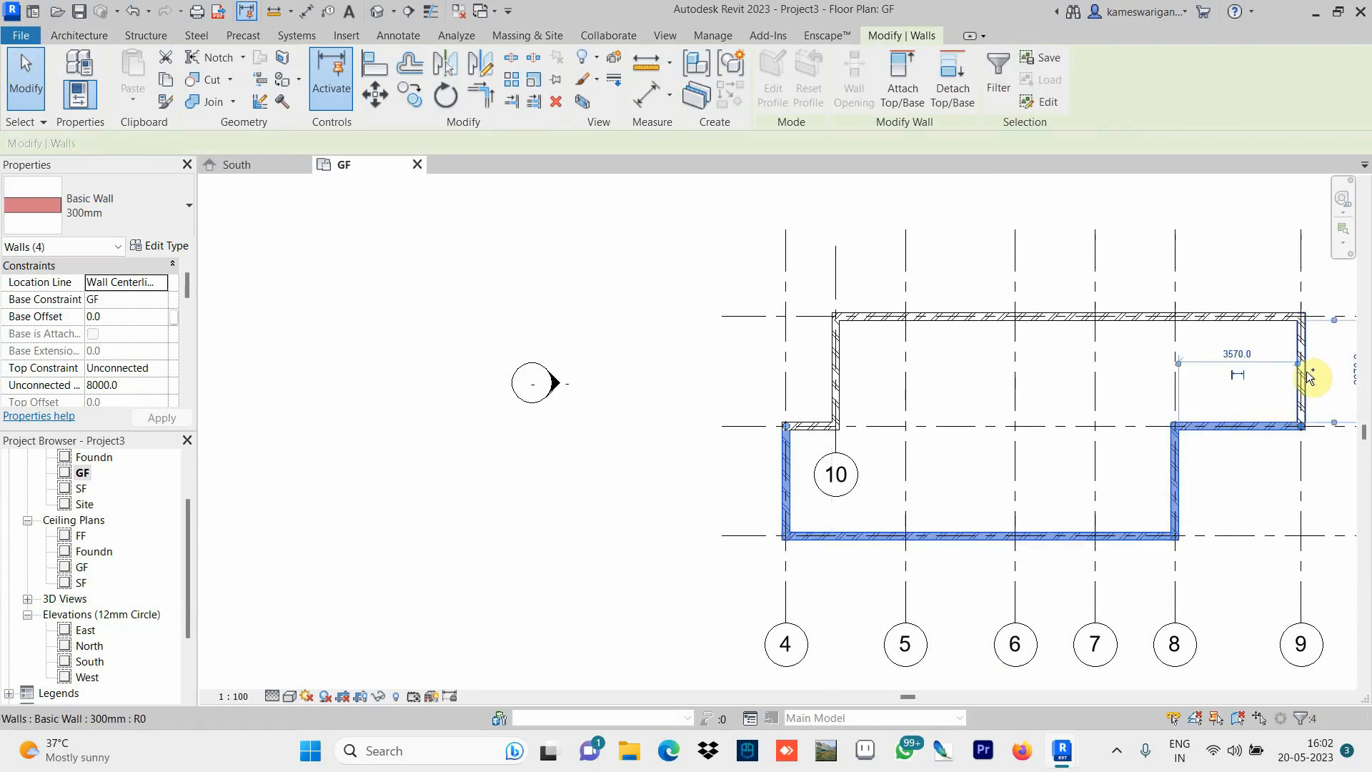
ctrl+click(1301, 384)
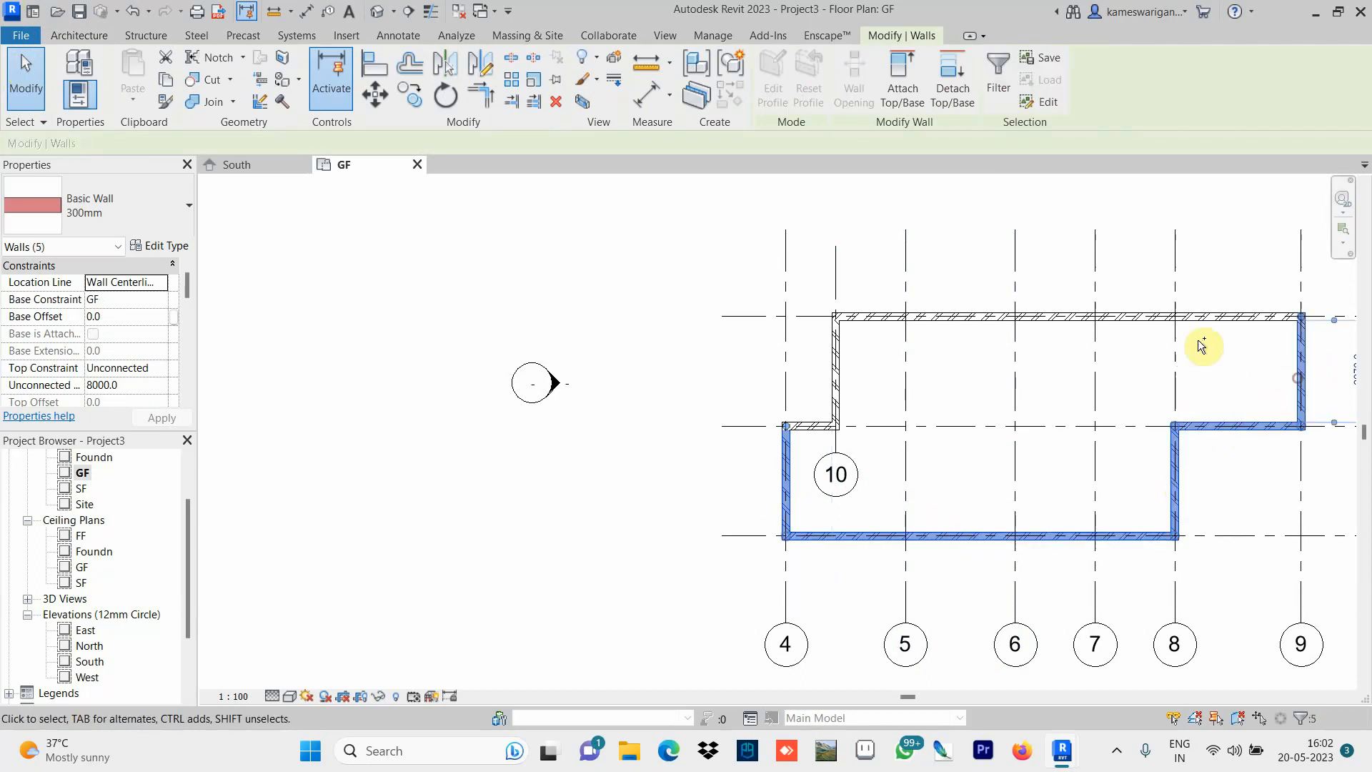
ctrl+click(1097, 316)
ctrl+click(835, 361)
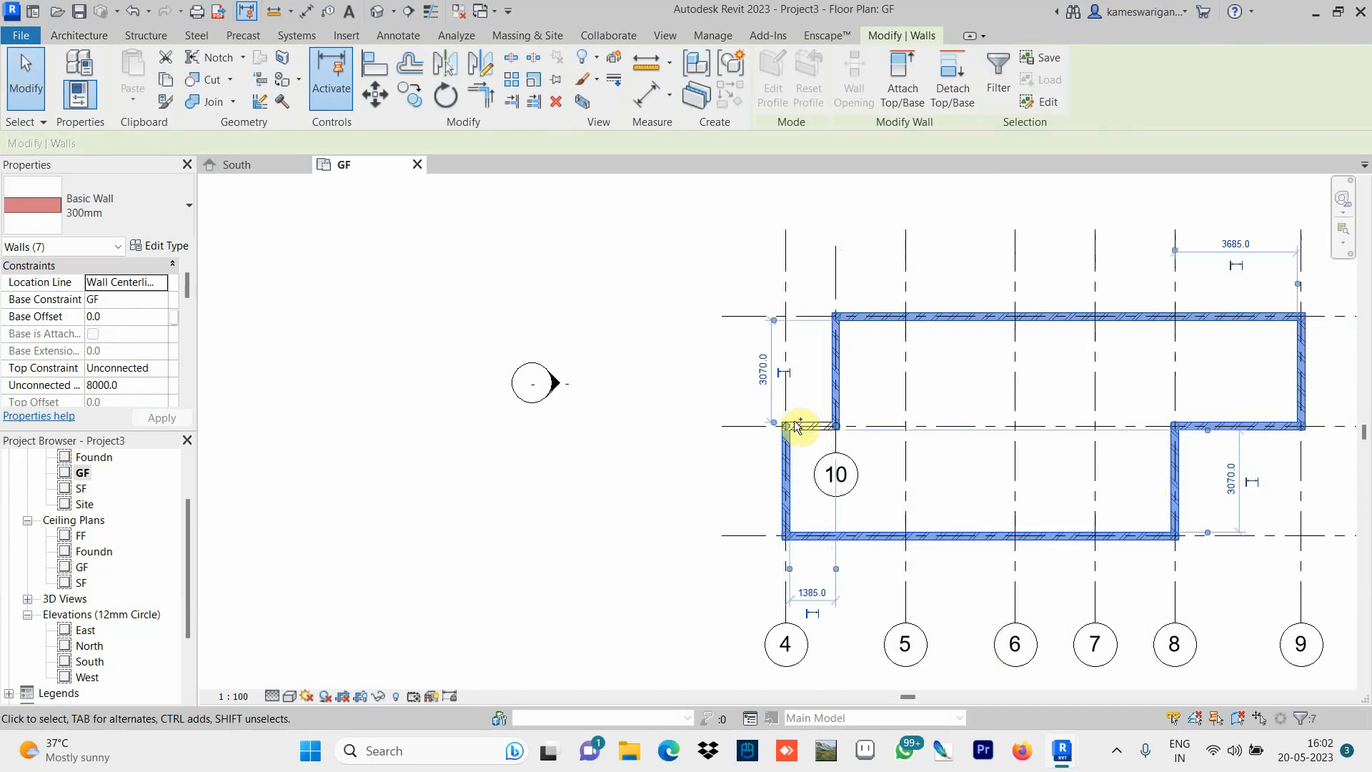
ctrl+click(804, 427)
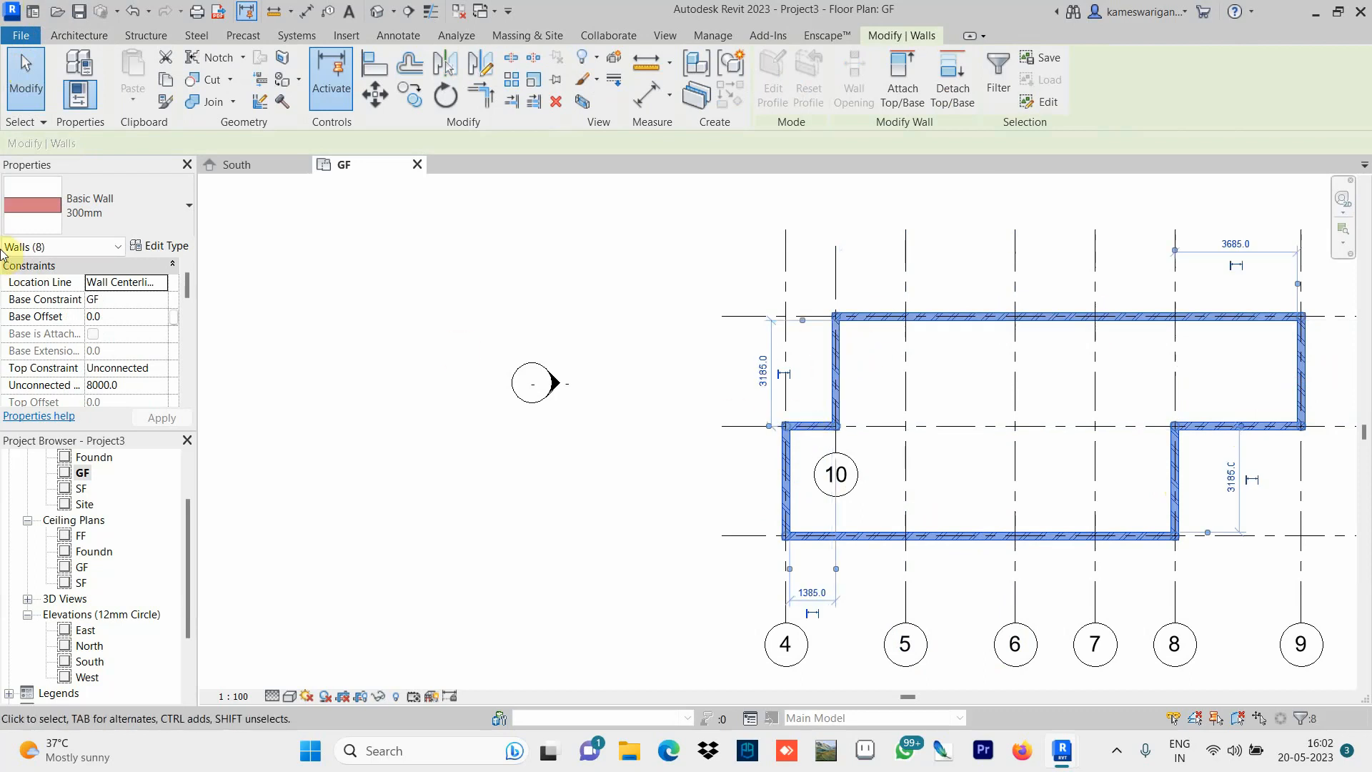
click(154, 373)
click(160, 367)
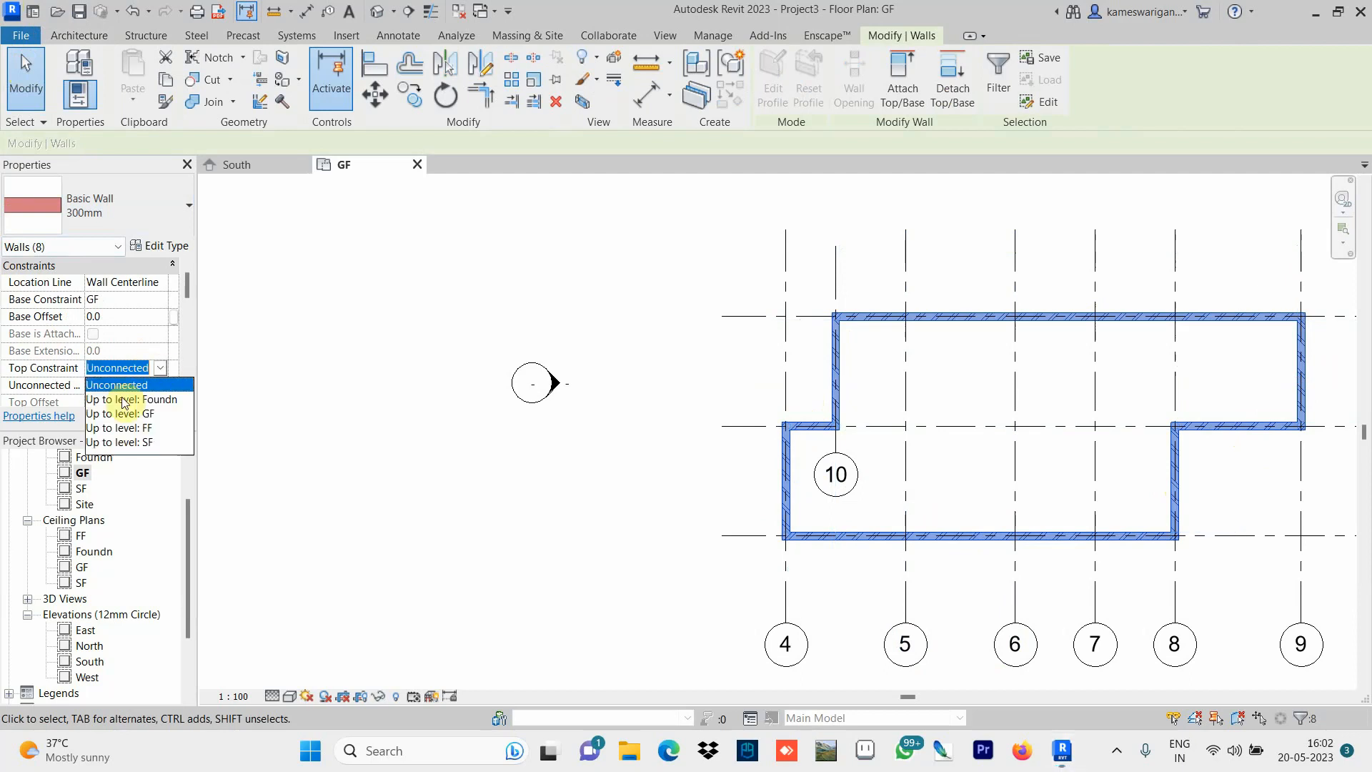
click(148, 428)
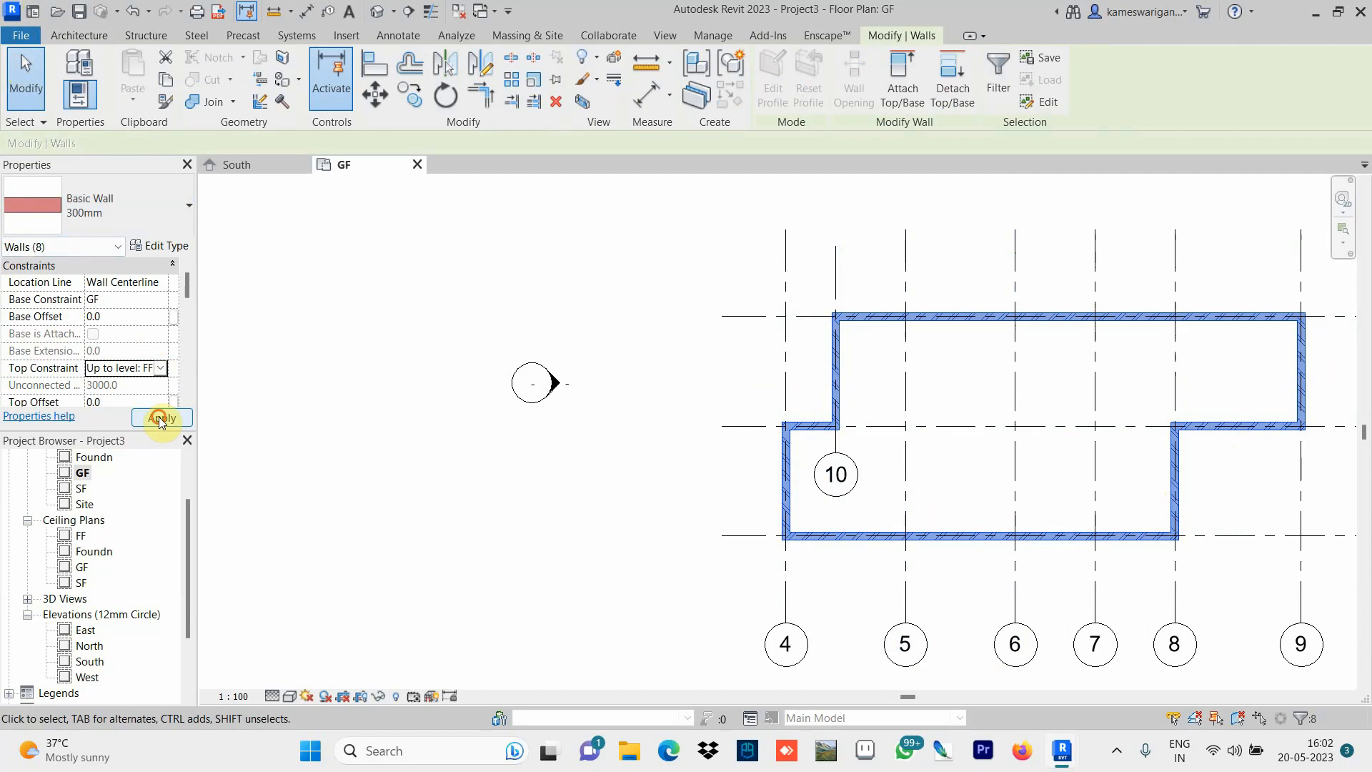
click(162, 420)
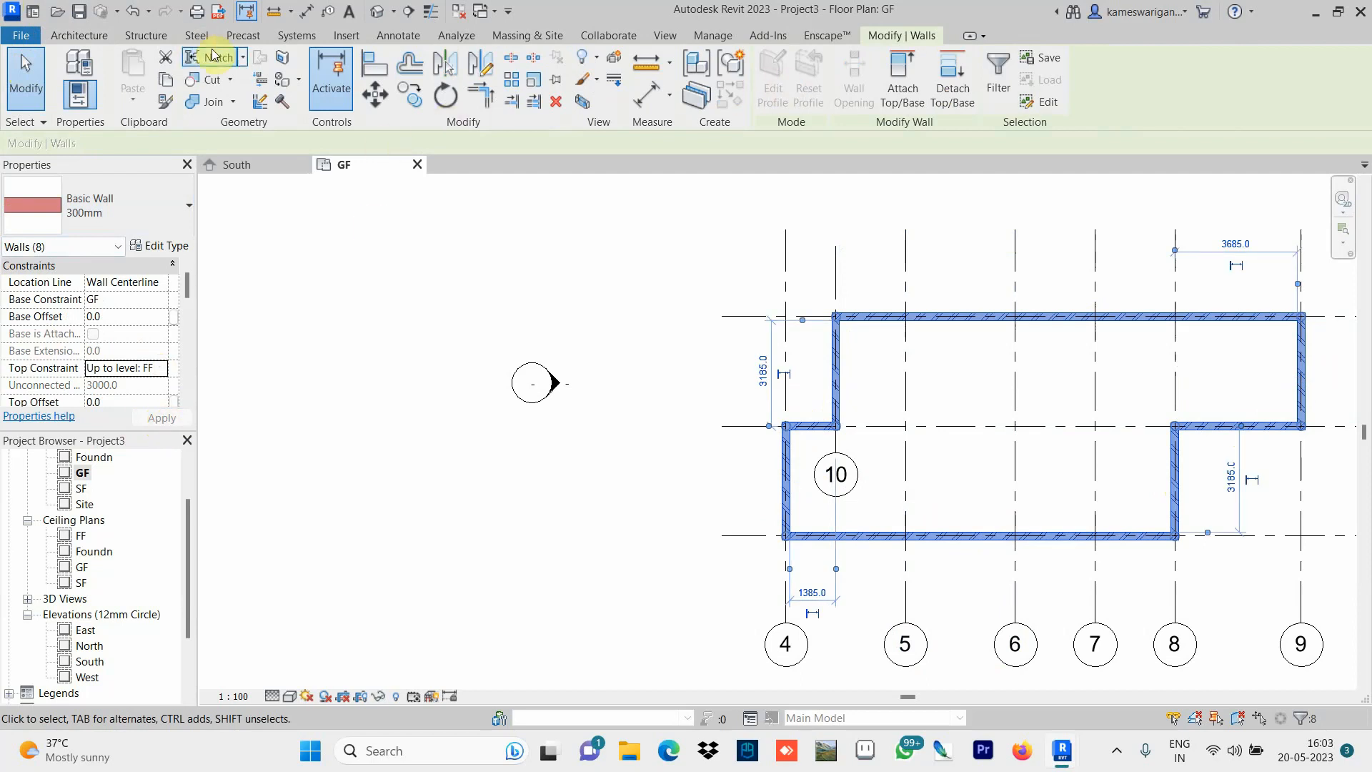
Inspect the walls in the default 3D view and return to the GF floor plan.
click(377, 11)
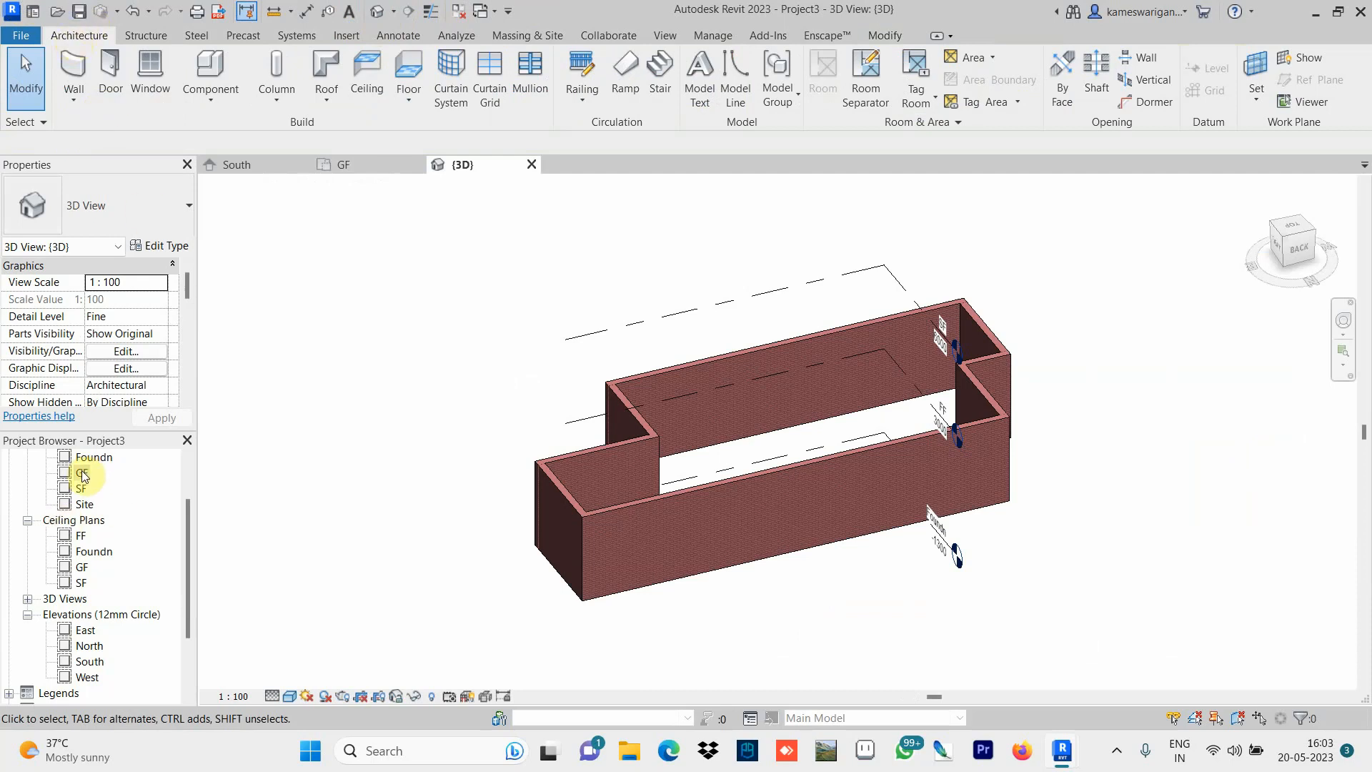
scroll(133, 484, up, 1)
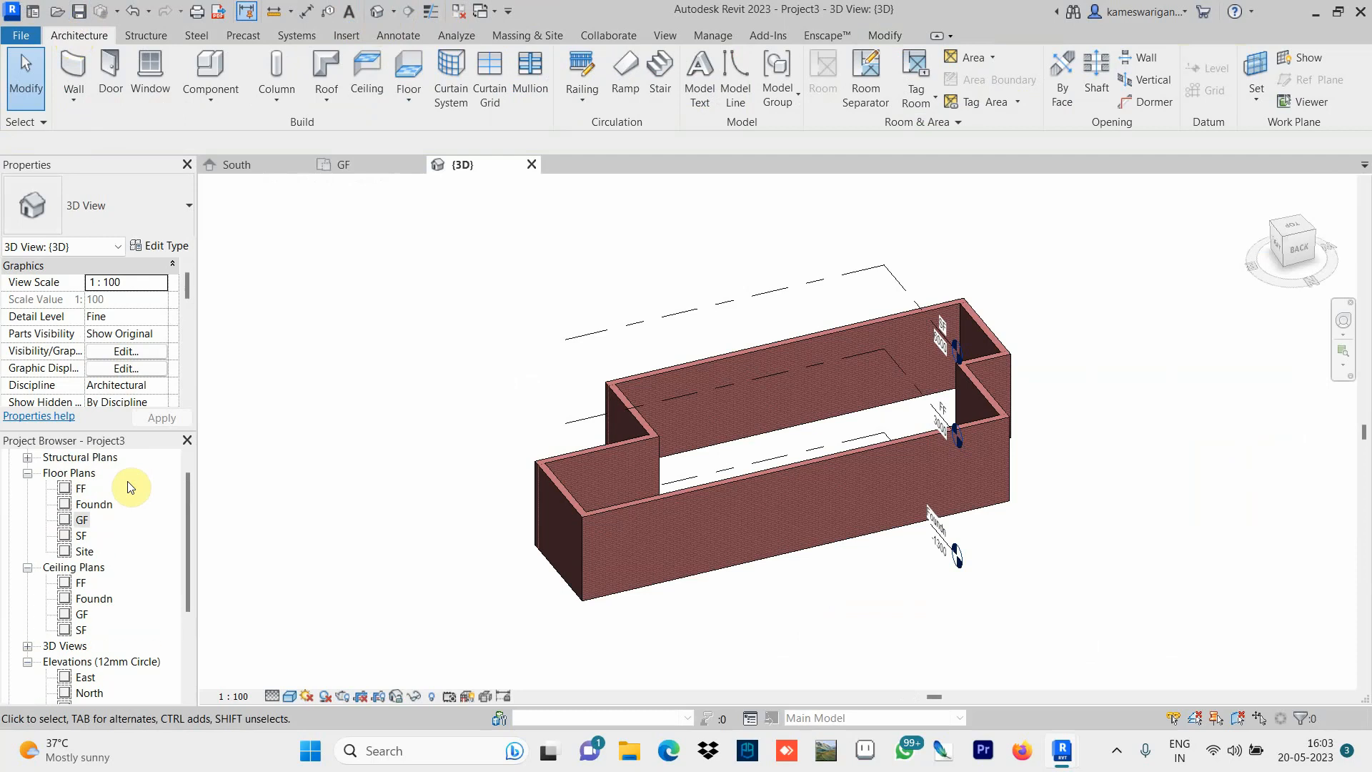
double_click(82, 519)
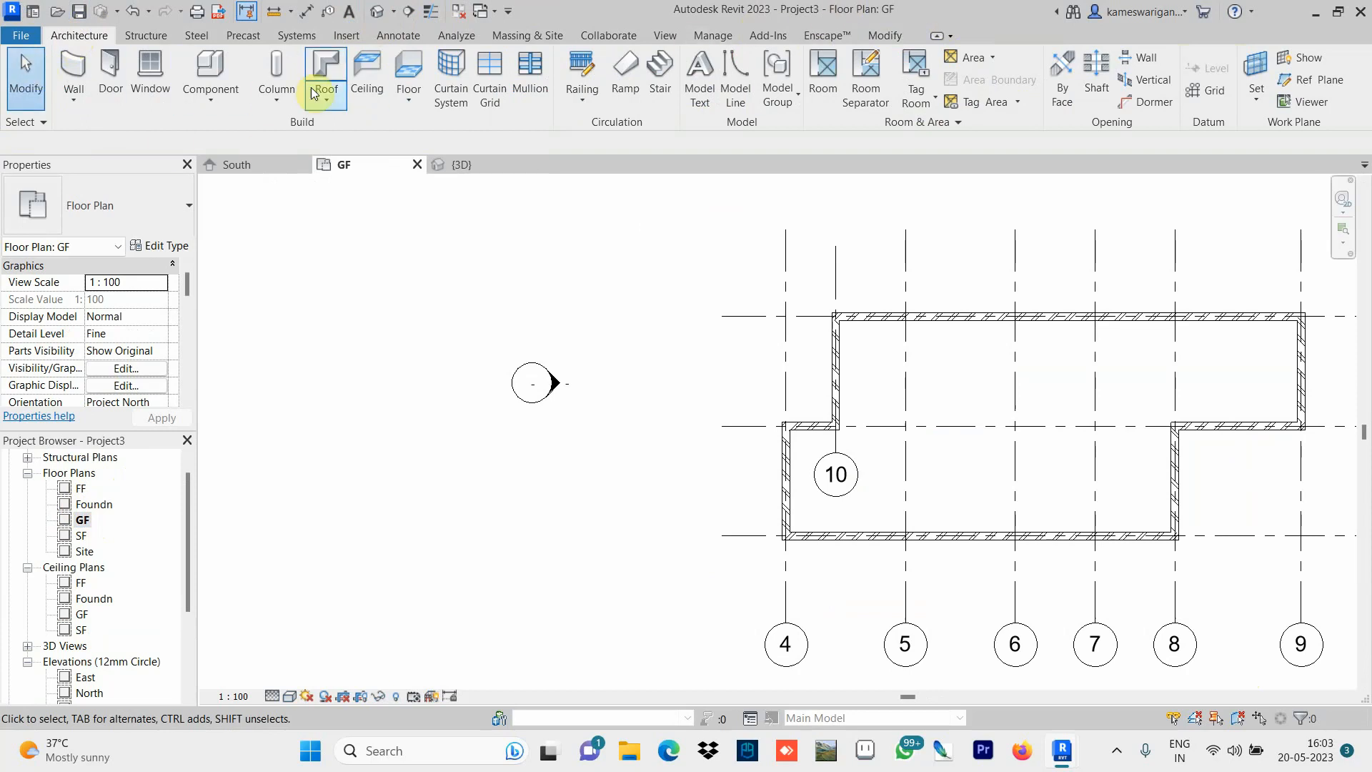
Start an architectural column and duplicate the Columns_Rectangular 450x600mm type as "300*450 mm".
click(283, 95)
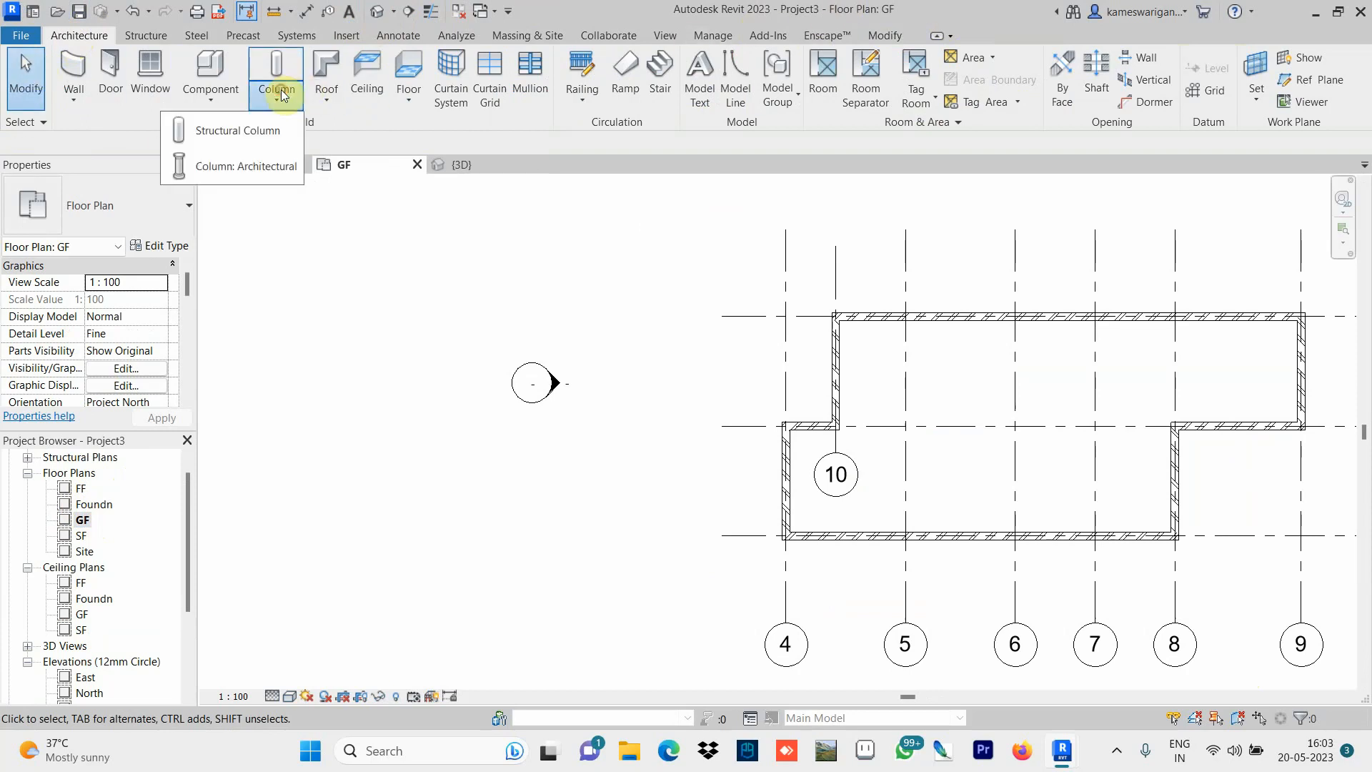
click(240, 165)
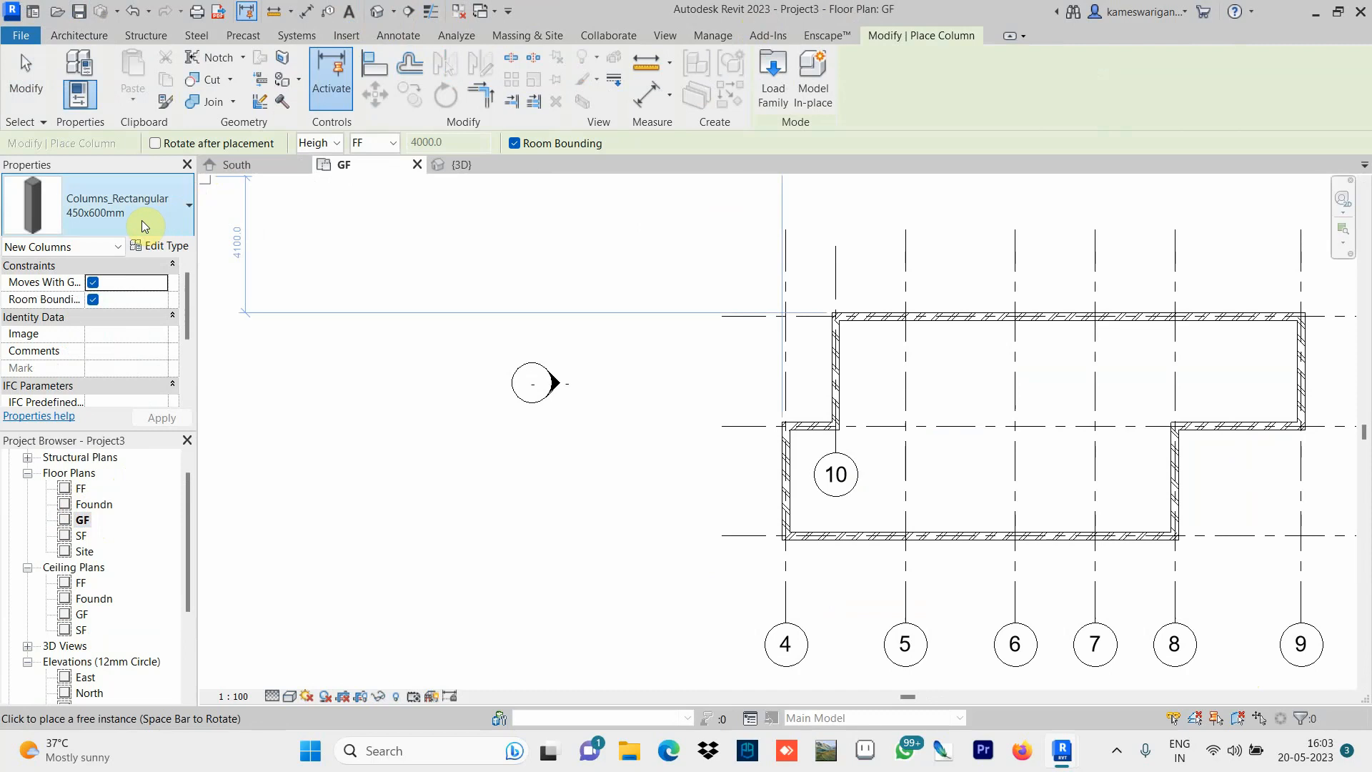
click(187, 207)
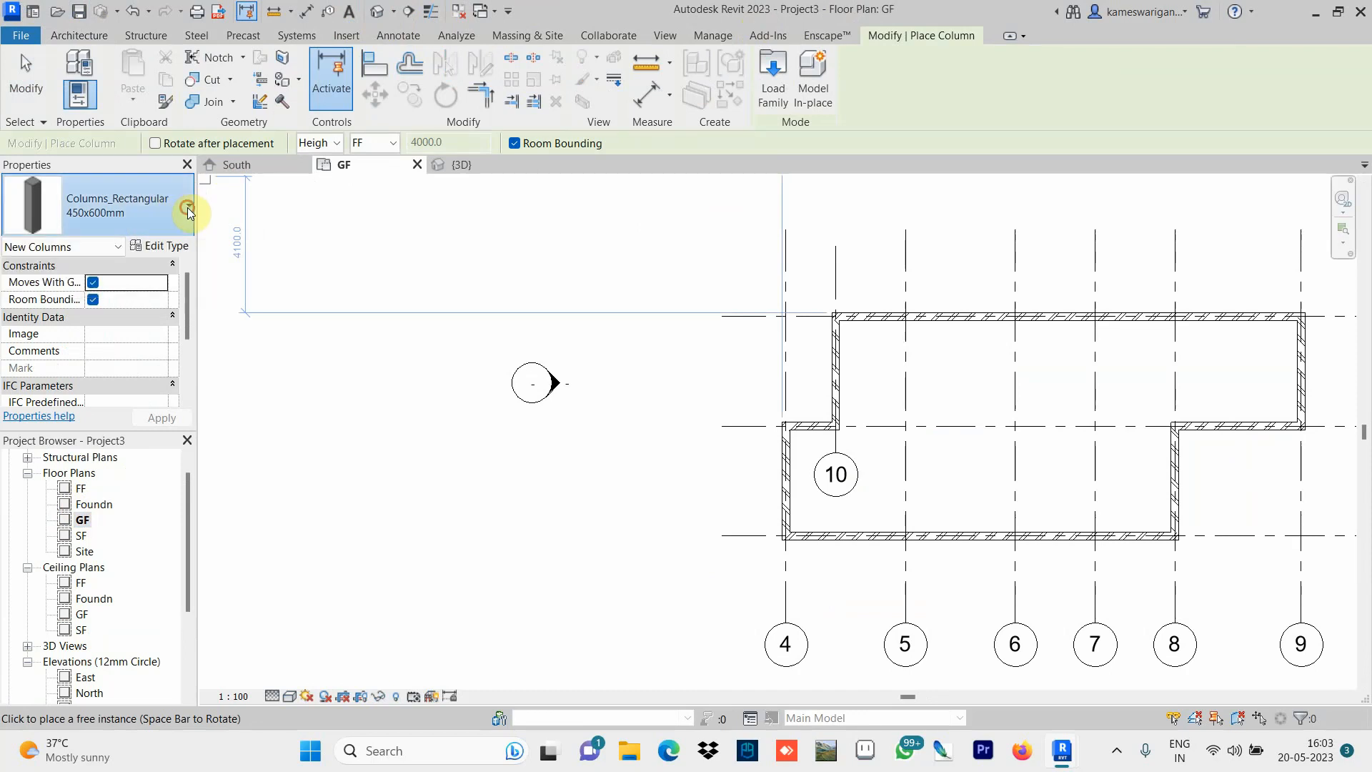
click(111, 212)
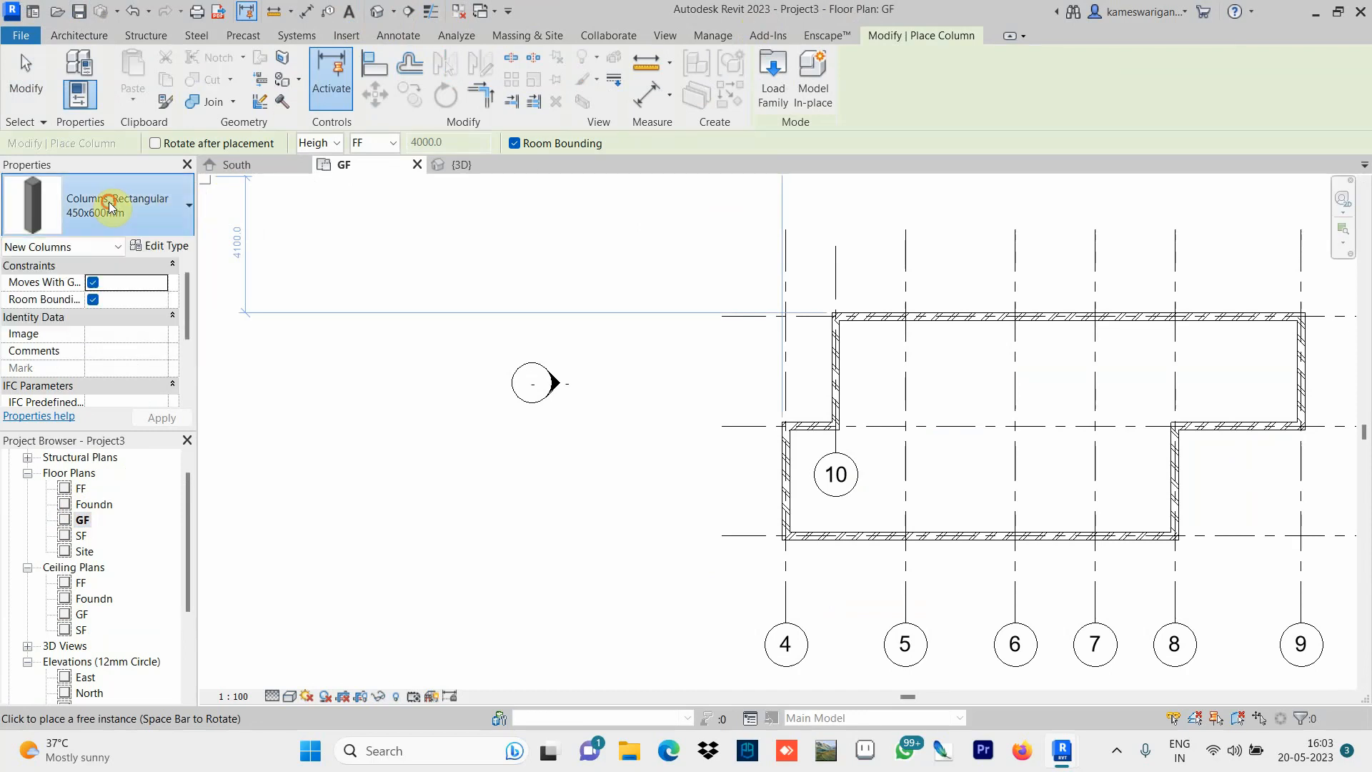
click(163, 245)
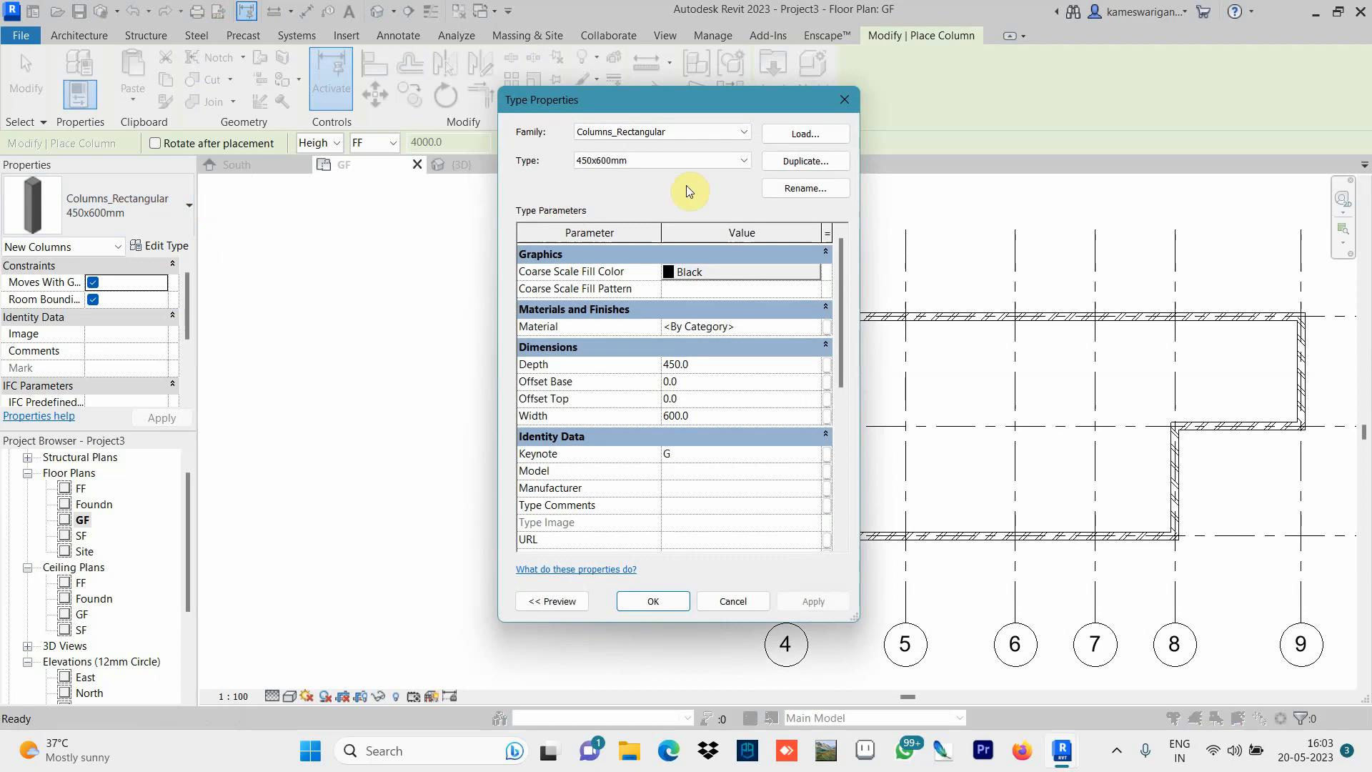
click(807, 161)
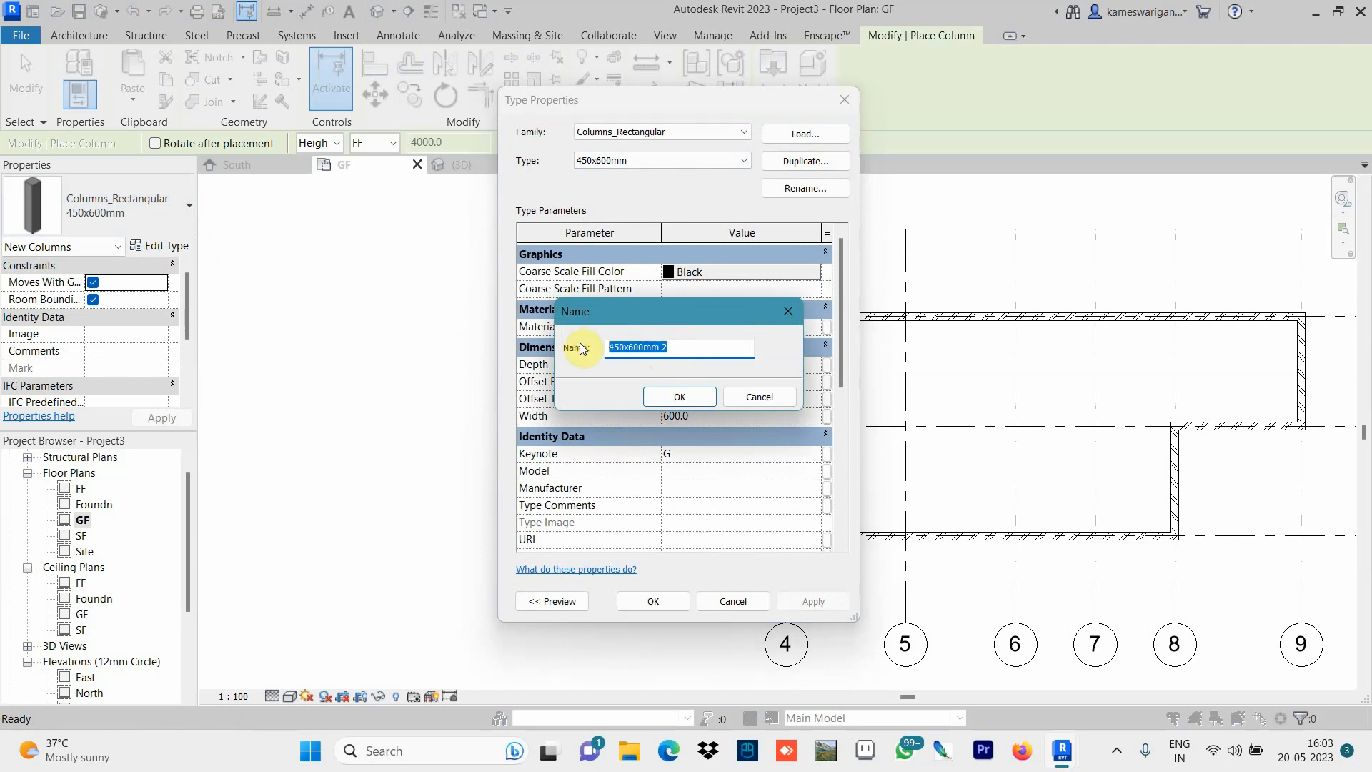
text(300*450)
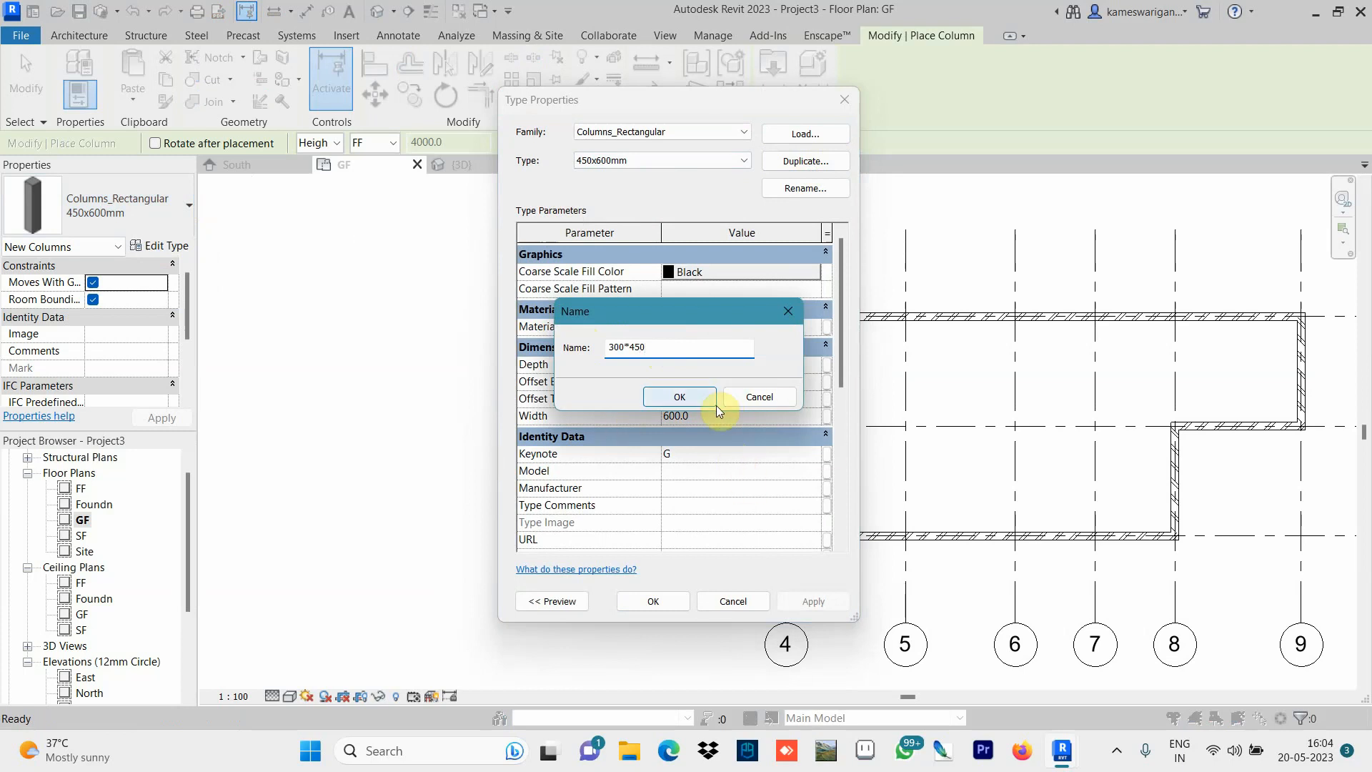
text(mm)
click(680, 396)
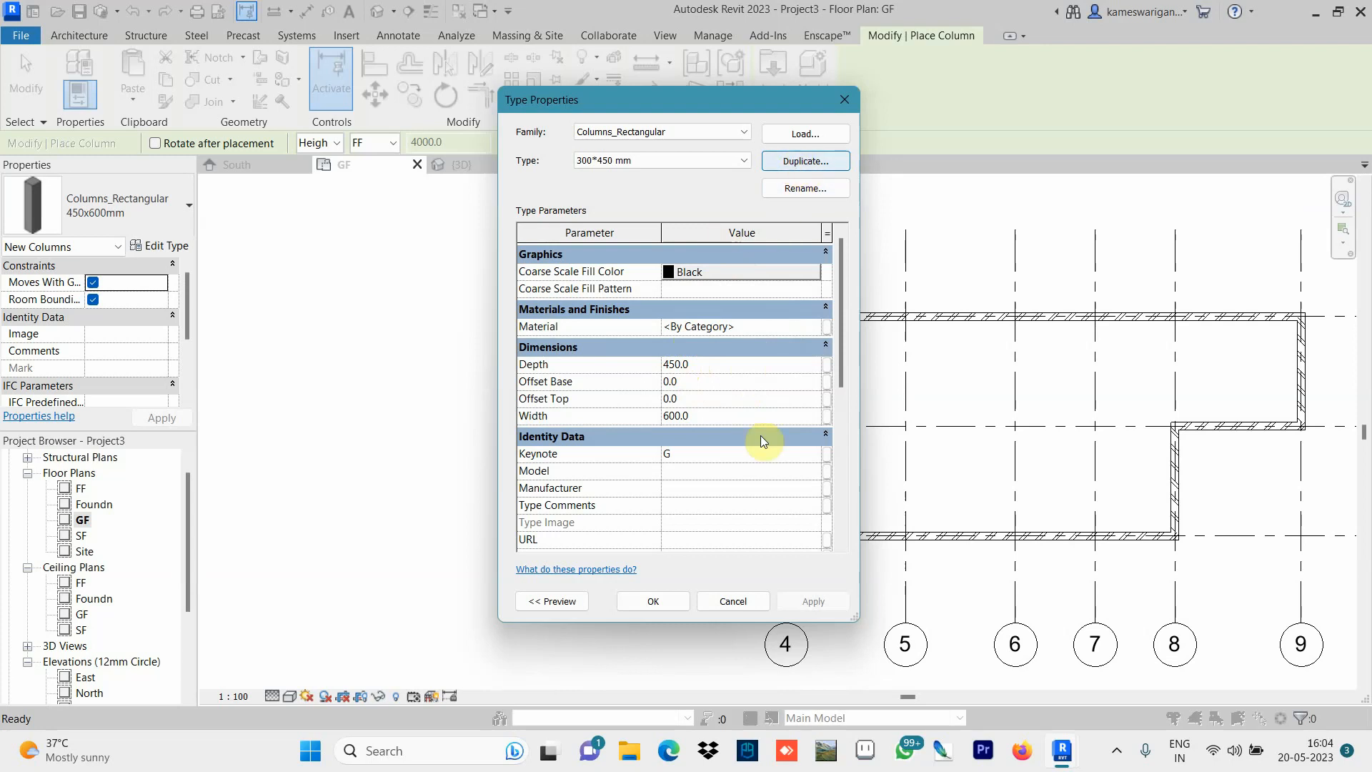
click(654, 602)
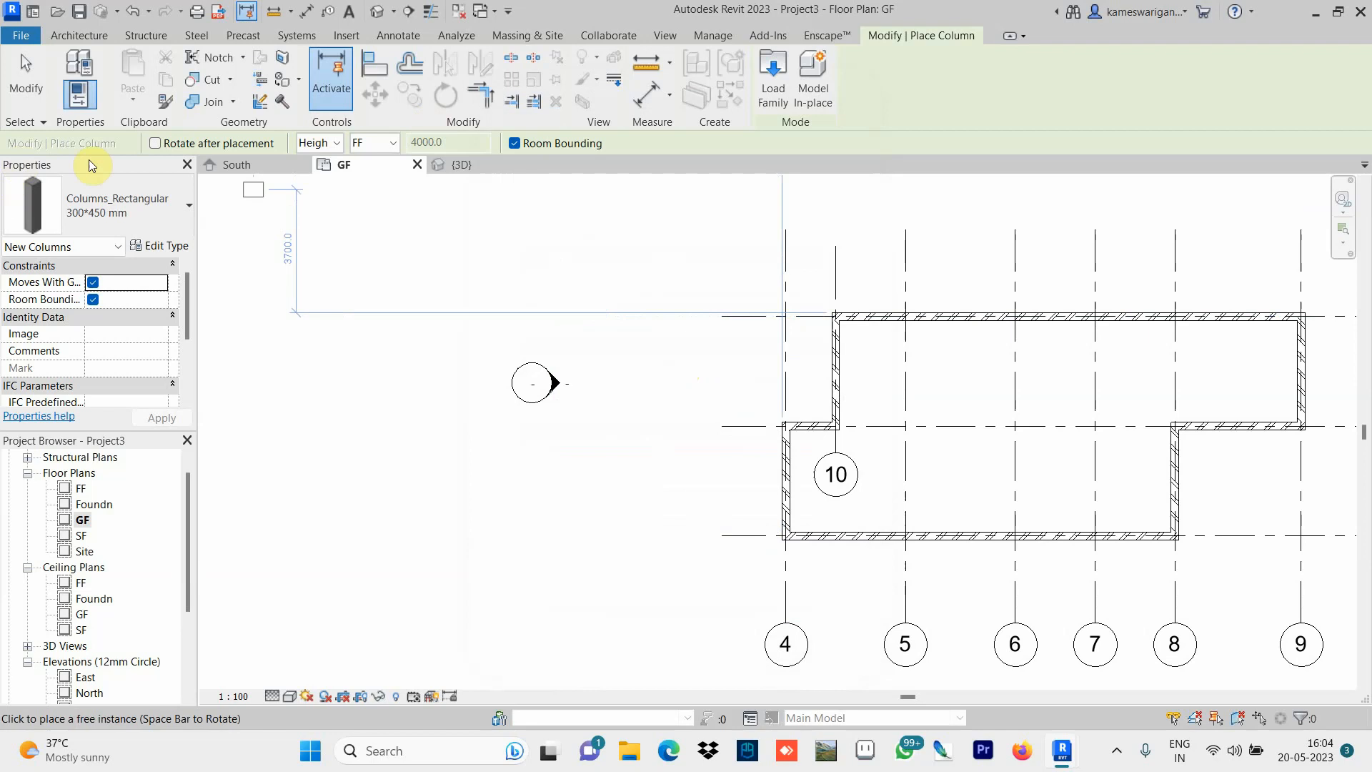
Set the 300*450 mm column type's depth to 300 and width to 450.
click(150, 246)
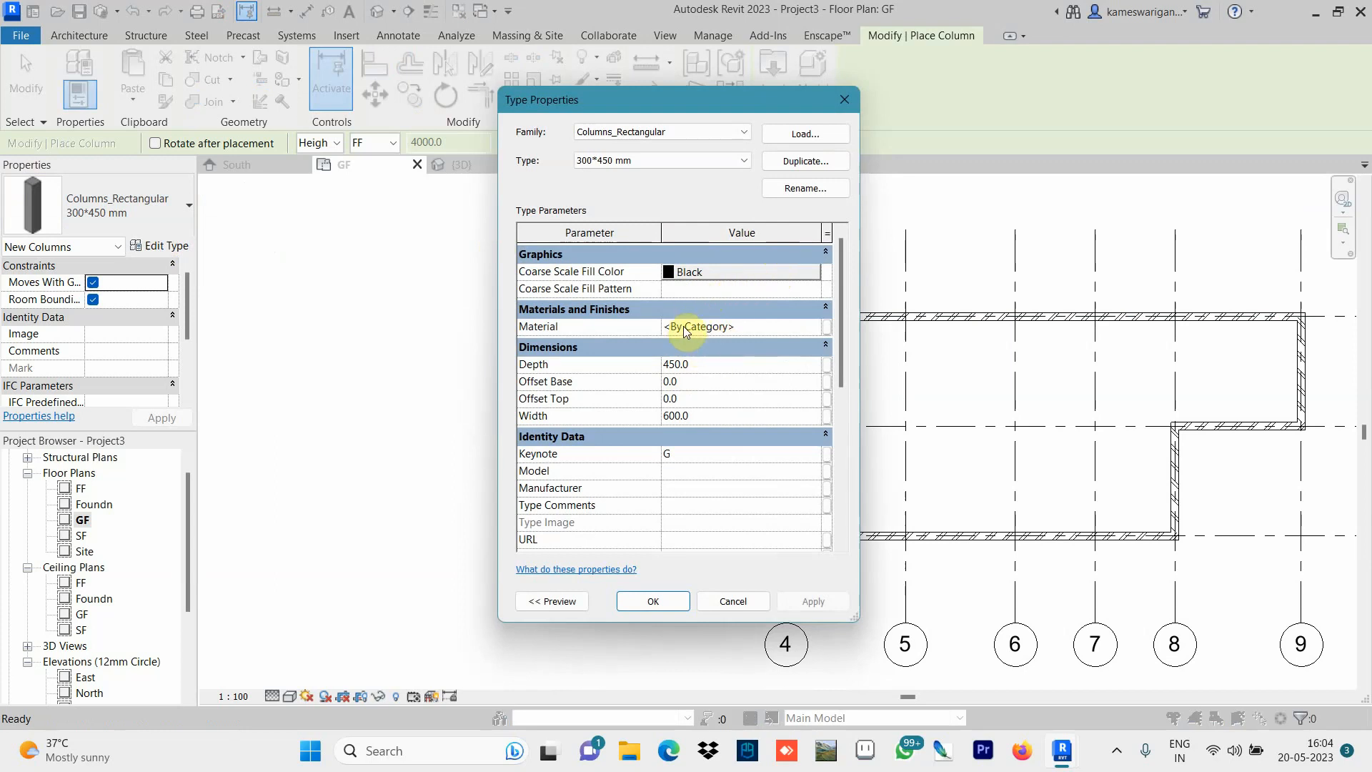
click(687, 364)
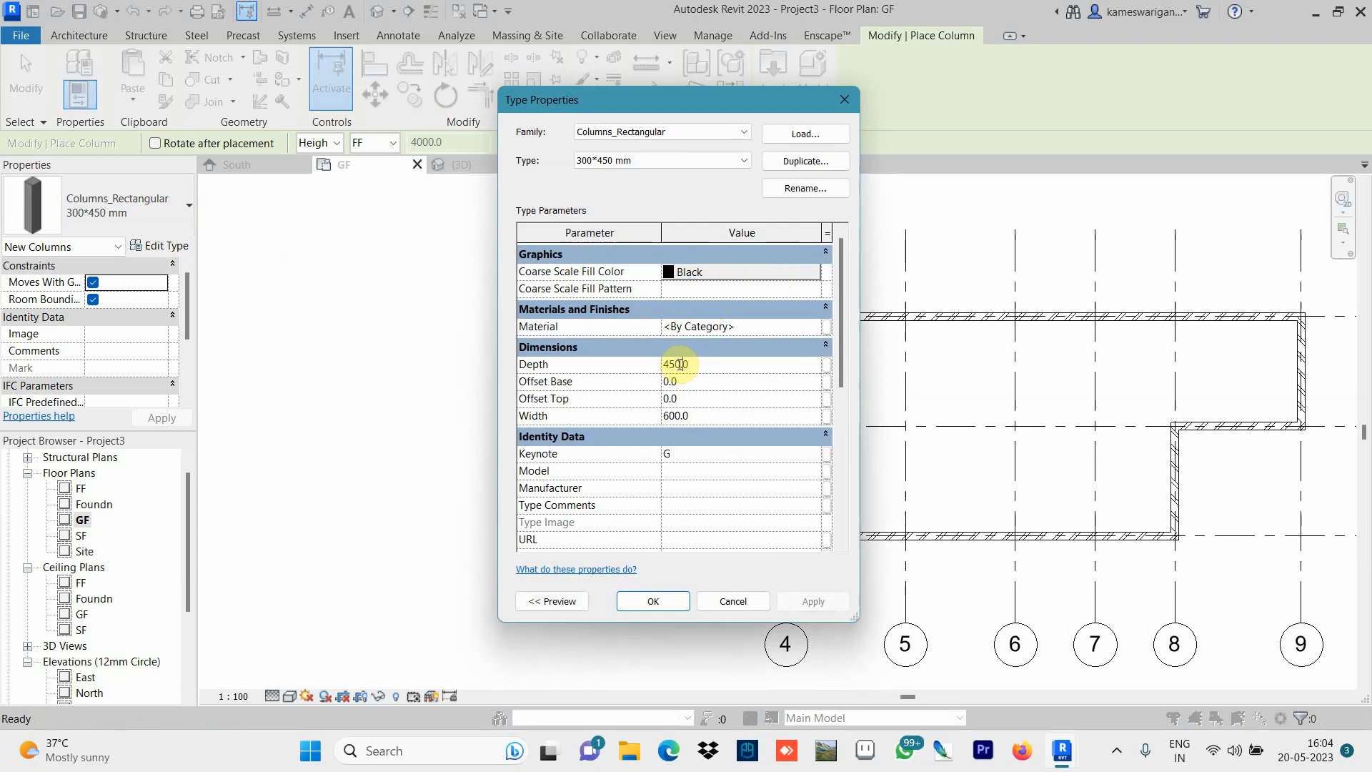
drag(680, 364, 660, 364)
text(30)
click(679, 417)
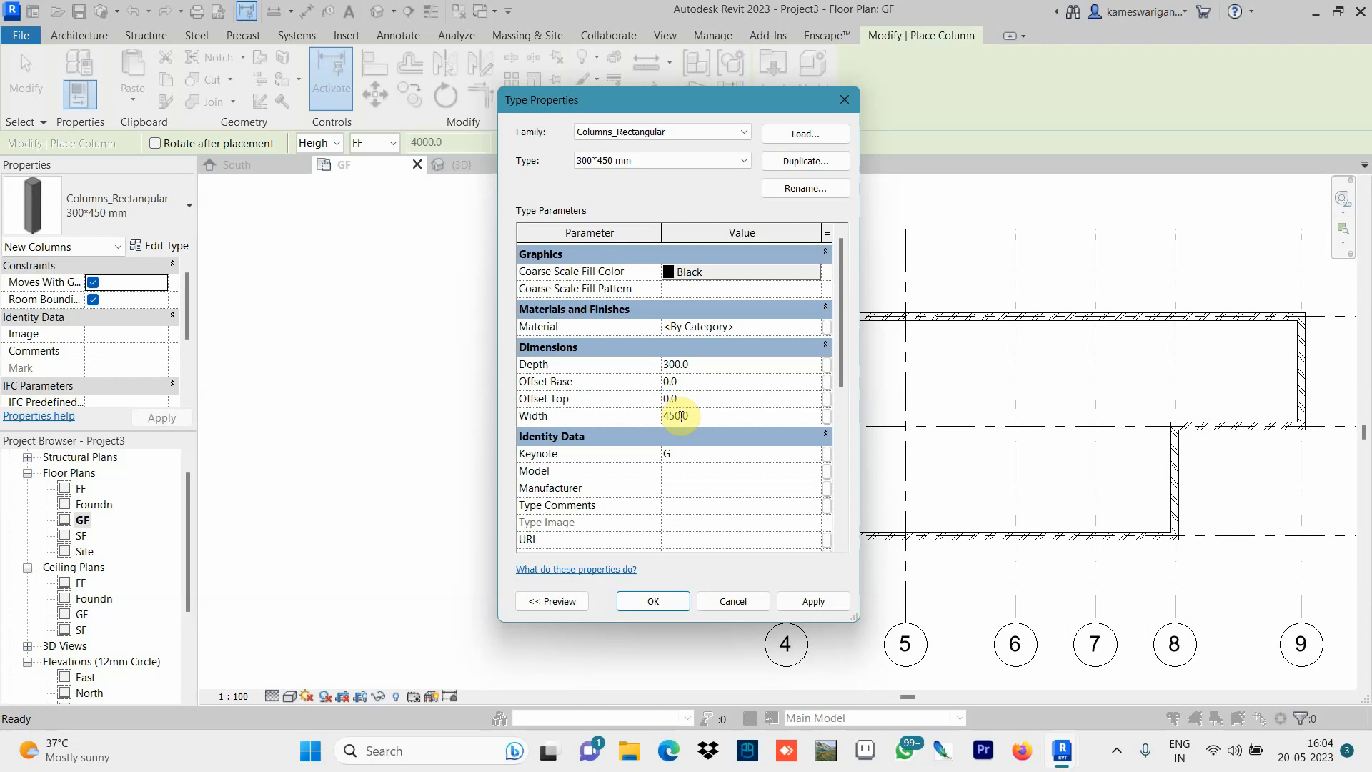
click(804, 601)
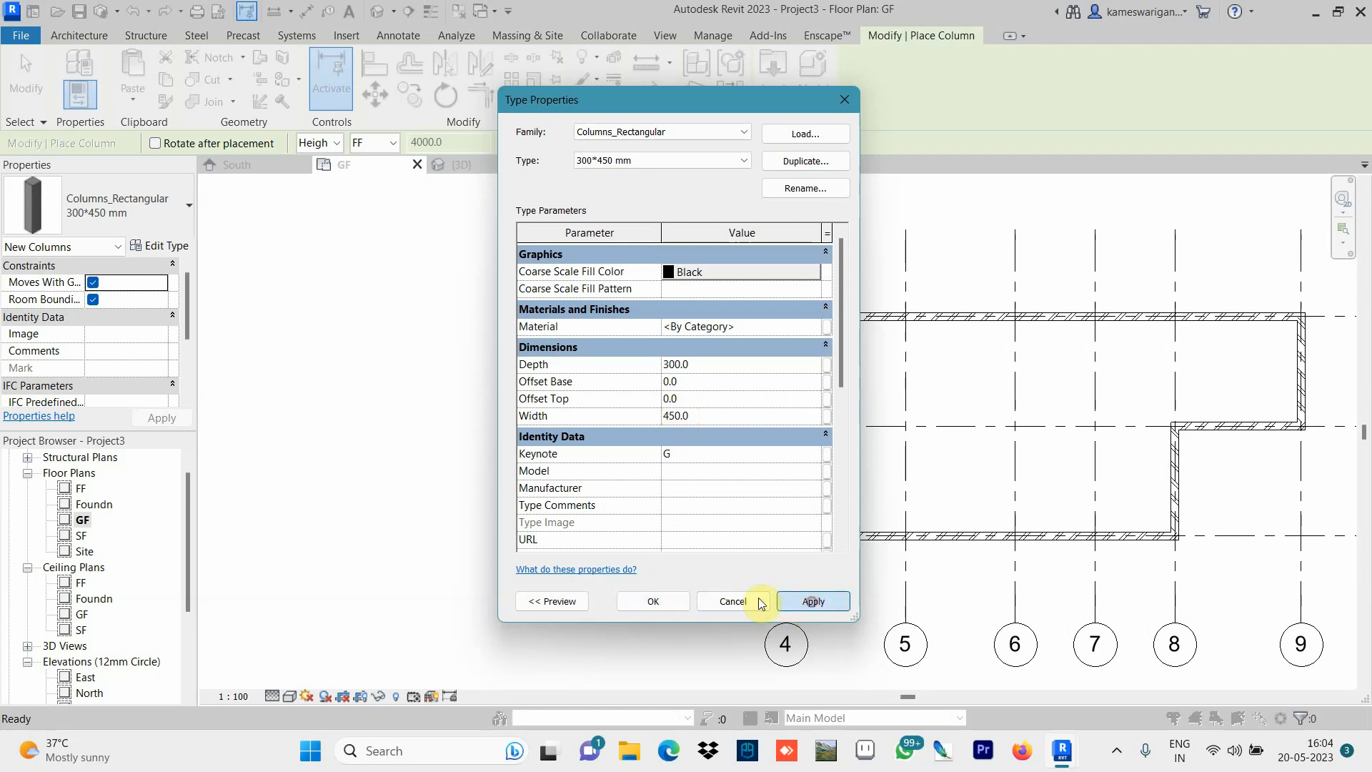
click(653, 601)
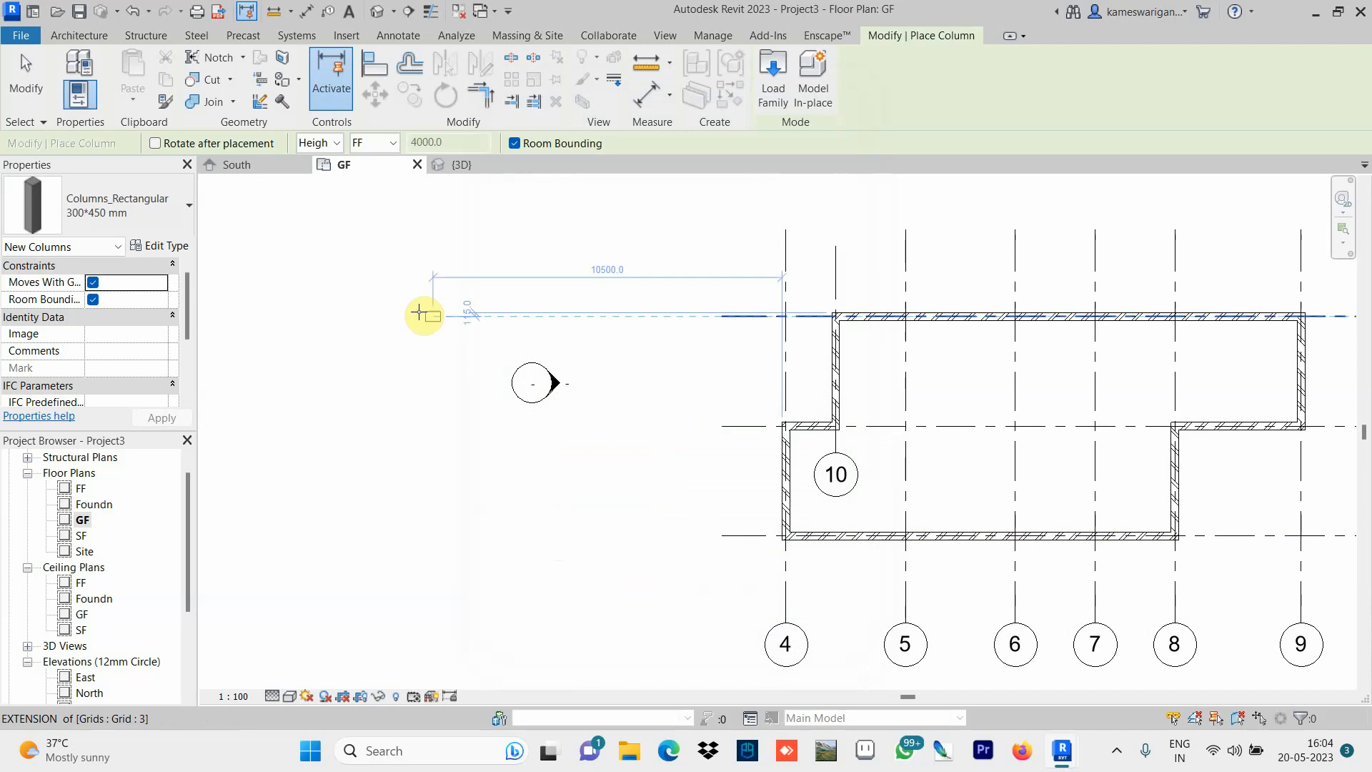
Place 300*450 mm columns on grid 4 at its intersections with grids 1, 2 and 3.
click(92, 216)
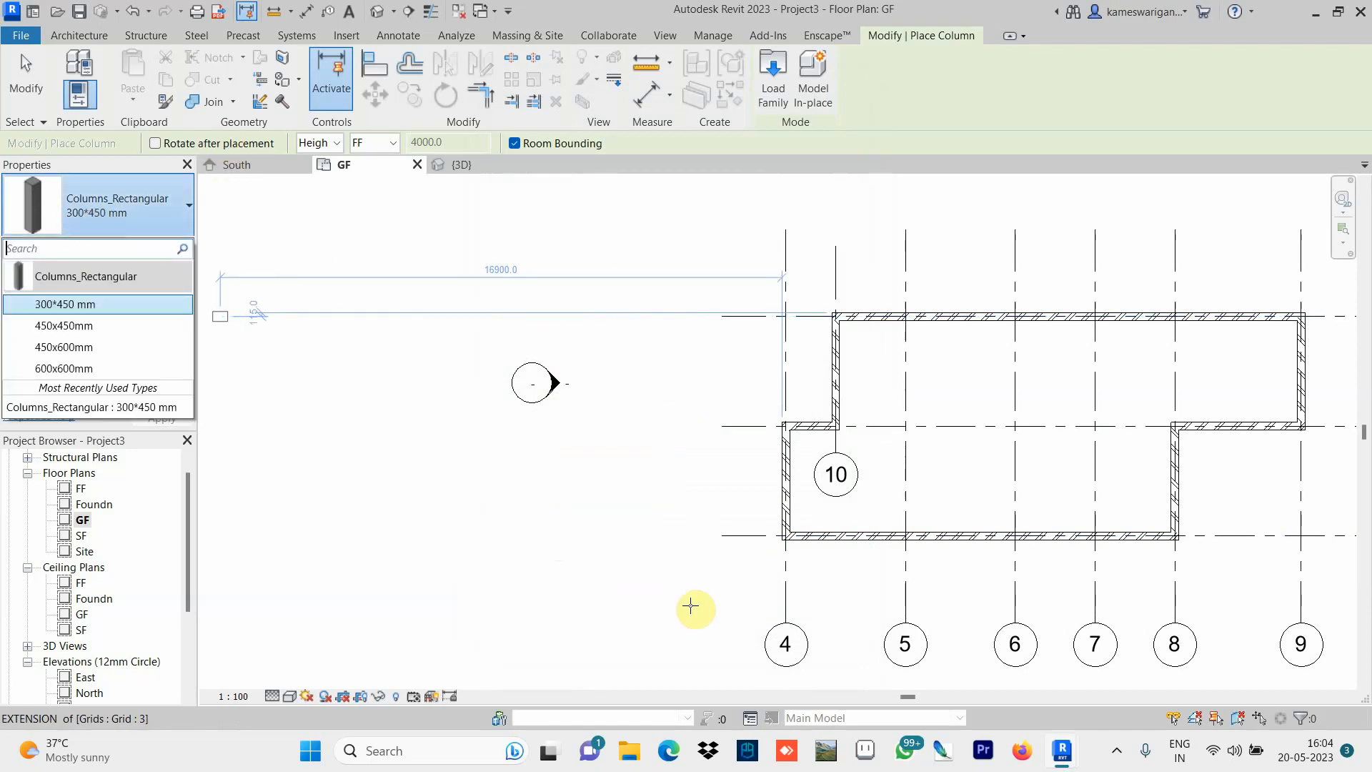
scroll(866, 551, up, 2)
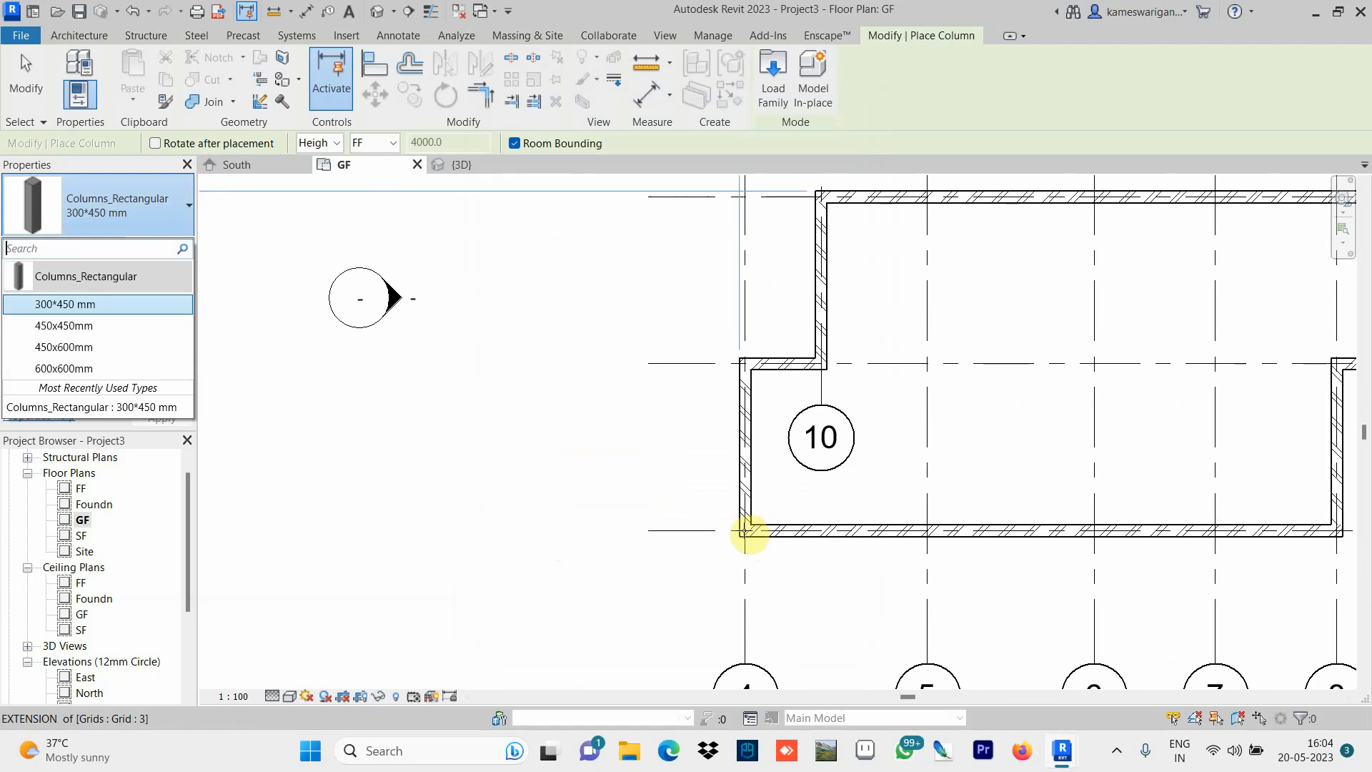
click(746, 531)
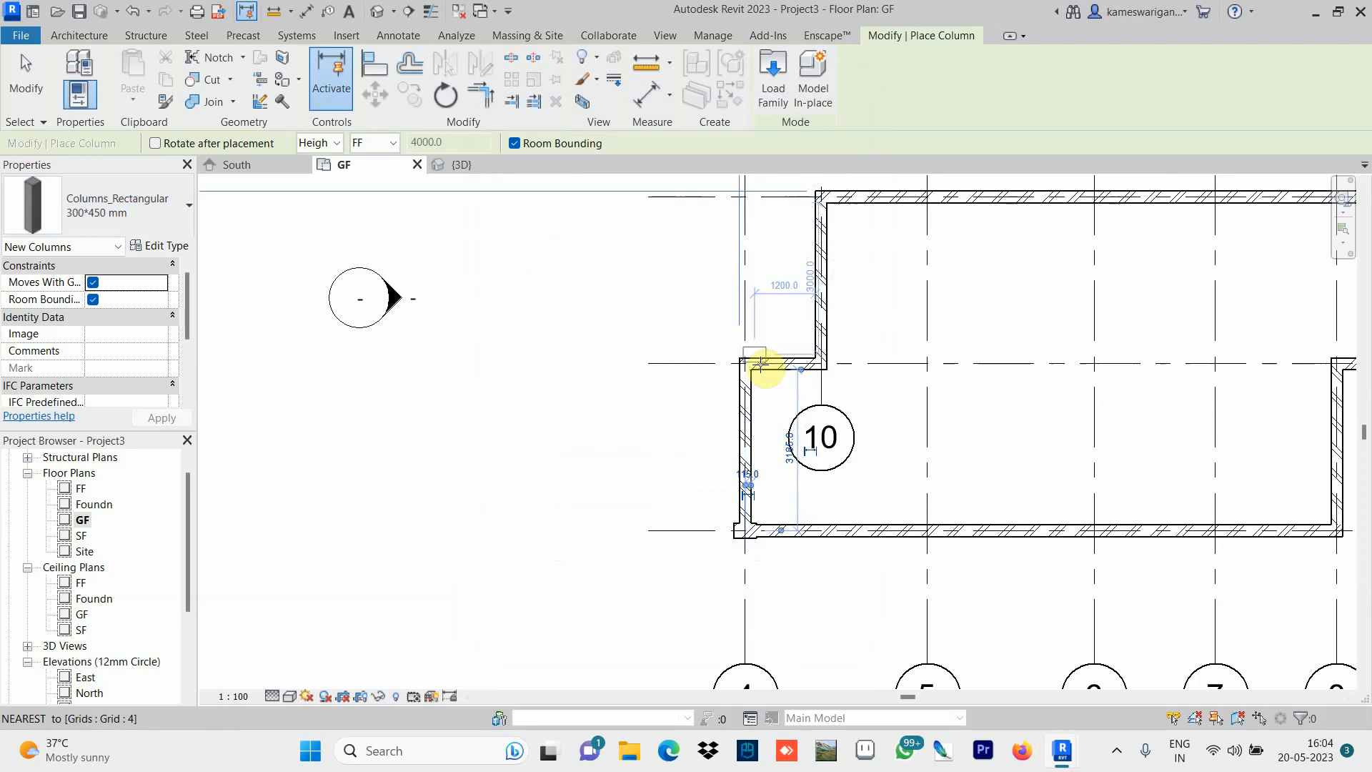
click(745, 365)
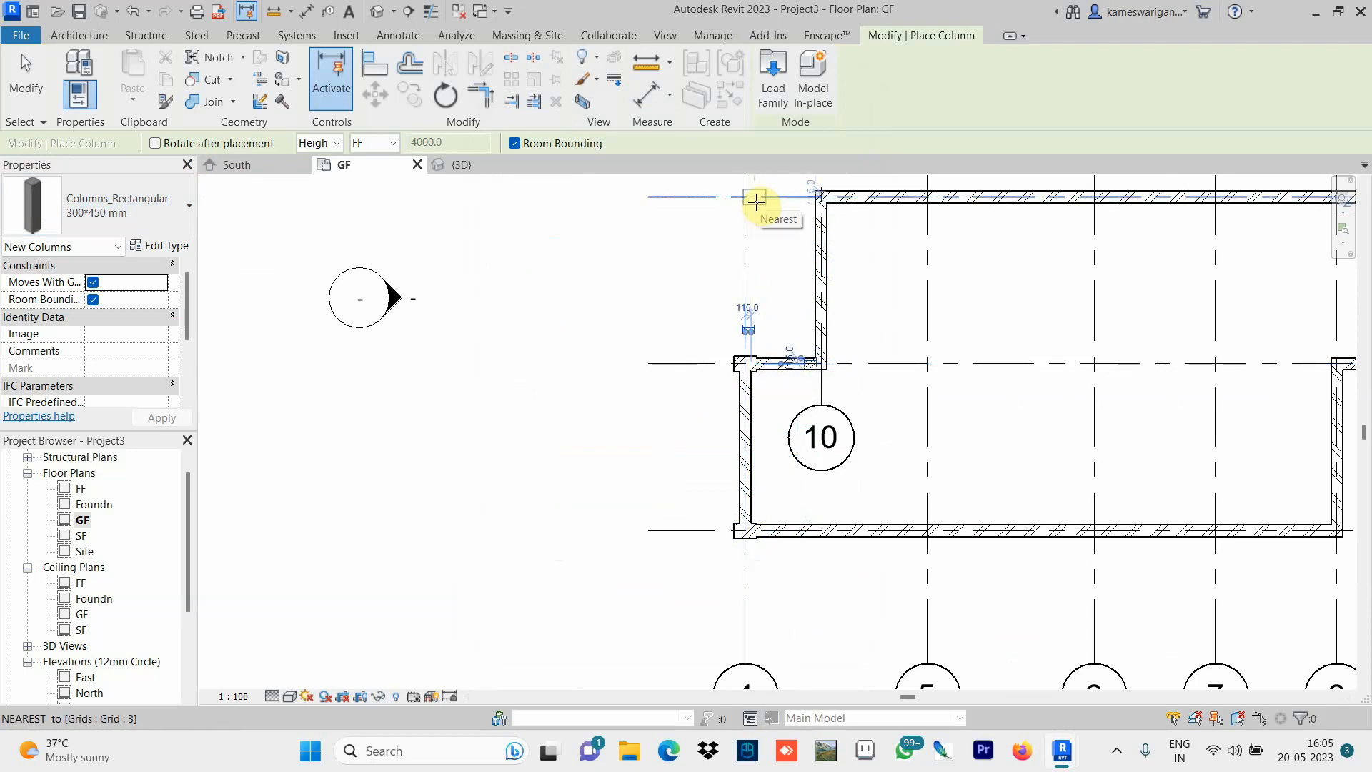
click(754, 202)
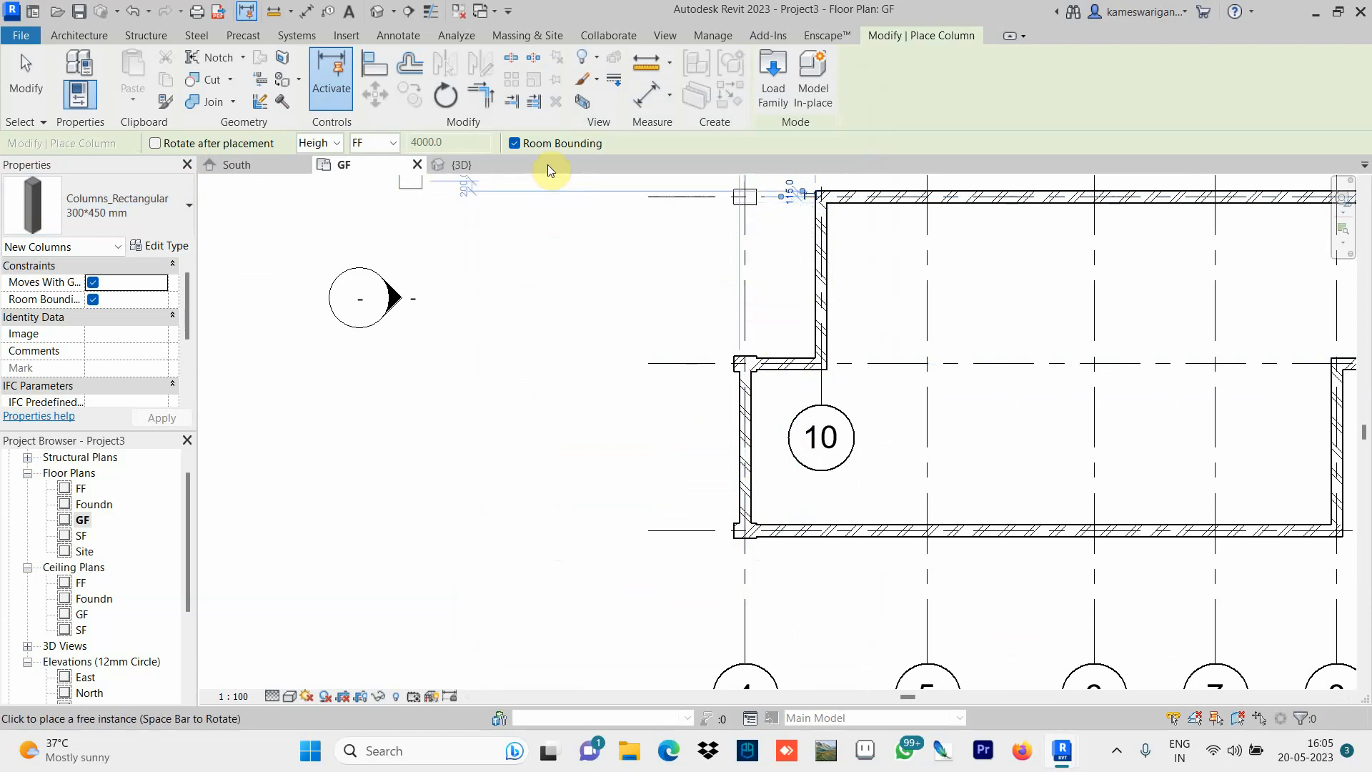
Change the 300*450 mm column type's dimensions to depth 450 and width 300.
click(180, 247)
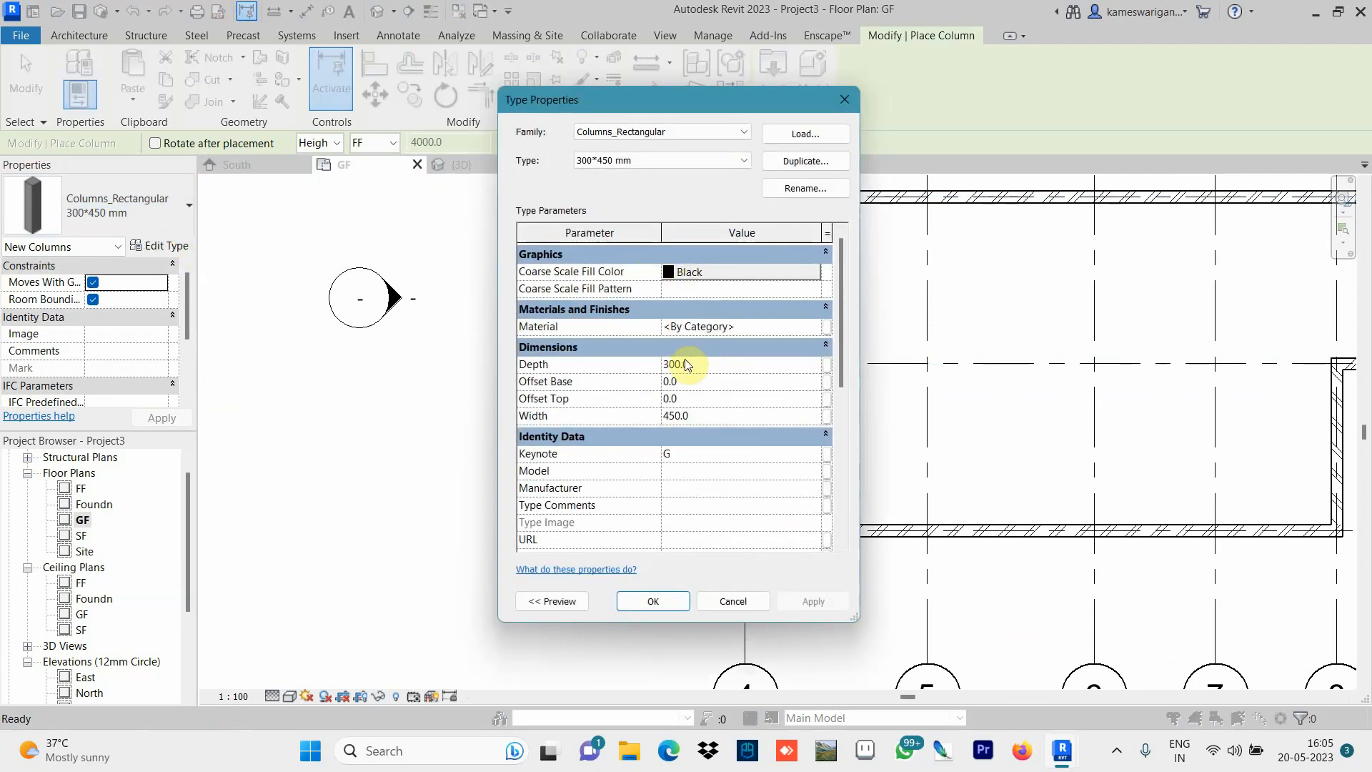
click(679, 365)
click(679, 365)
key(BackSpace)
key(BackSpace)
click(675, 416)
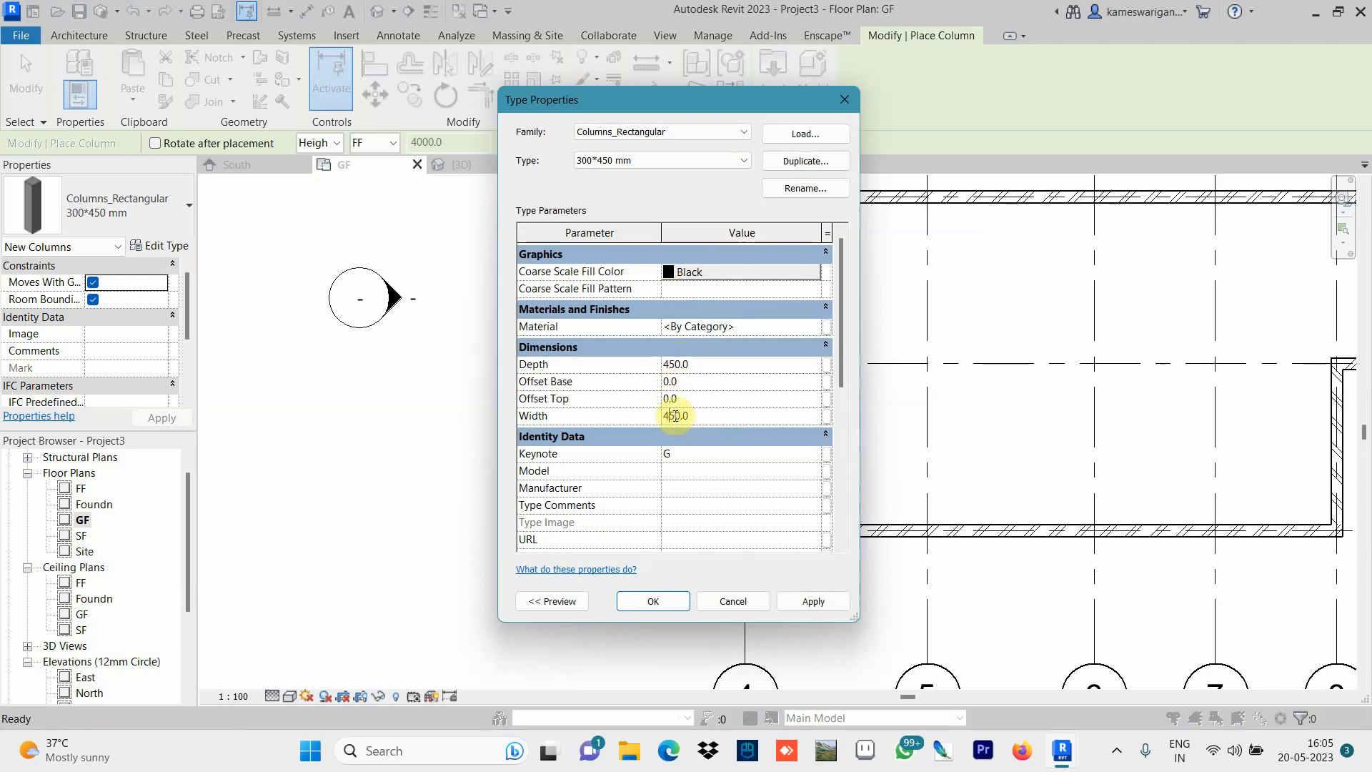
key(BackSpace)
key(BackSpace)
text(30)
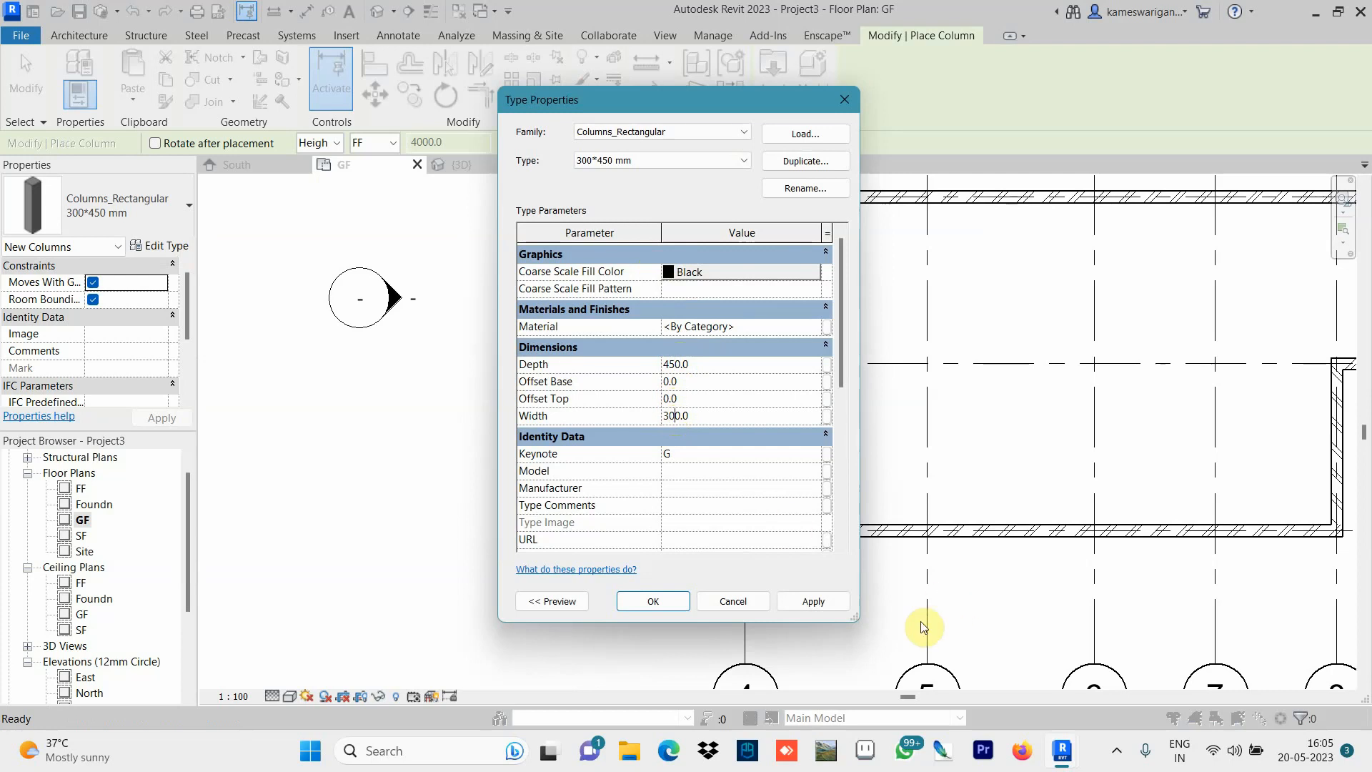
click(813, 602)
click(653, 601)
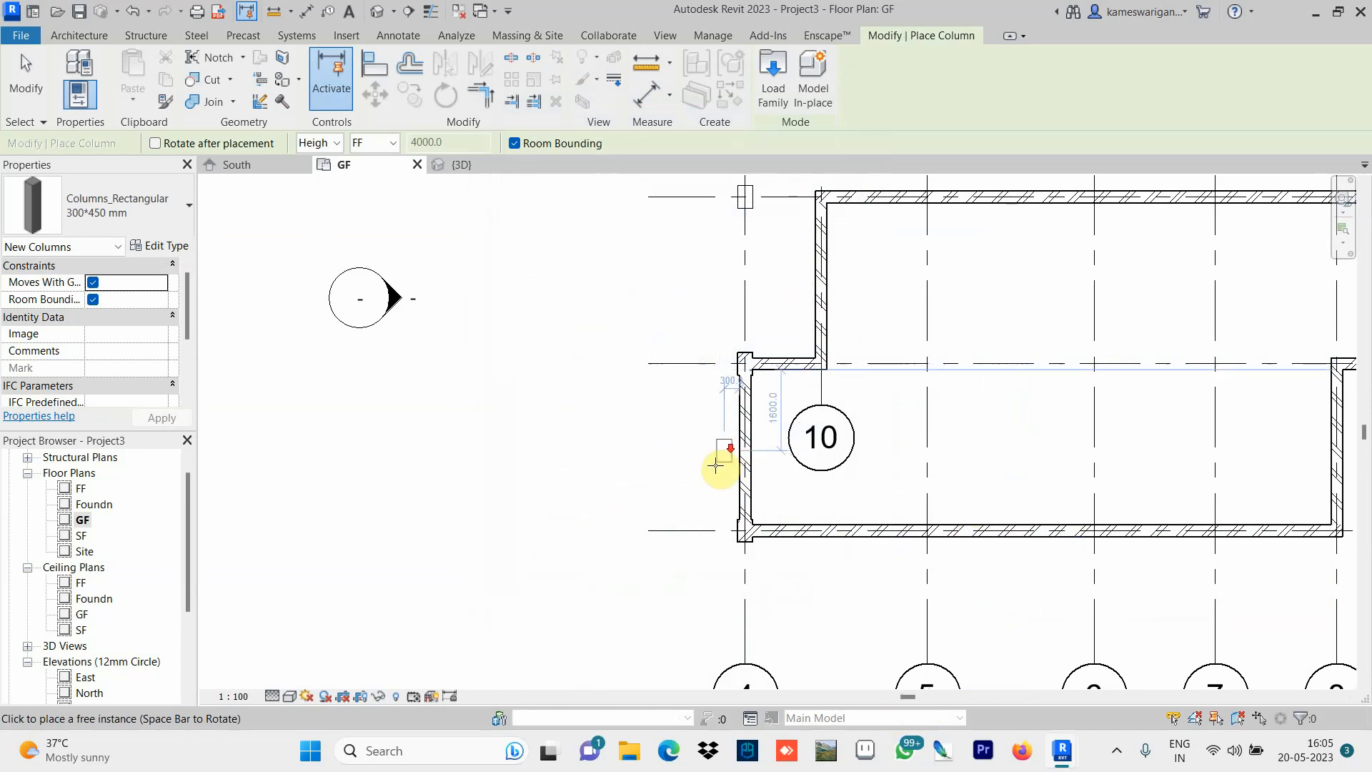
Place columns on grid 5 at grids 3, 2 and 1, and on grid 6 at grids 1 and 3.
scroll(715, 467, down, 1)
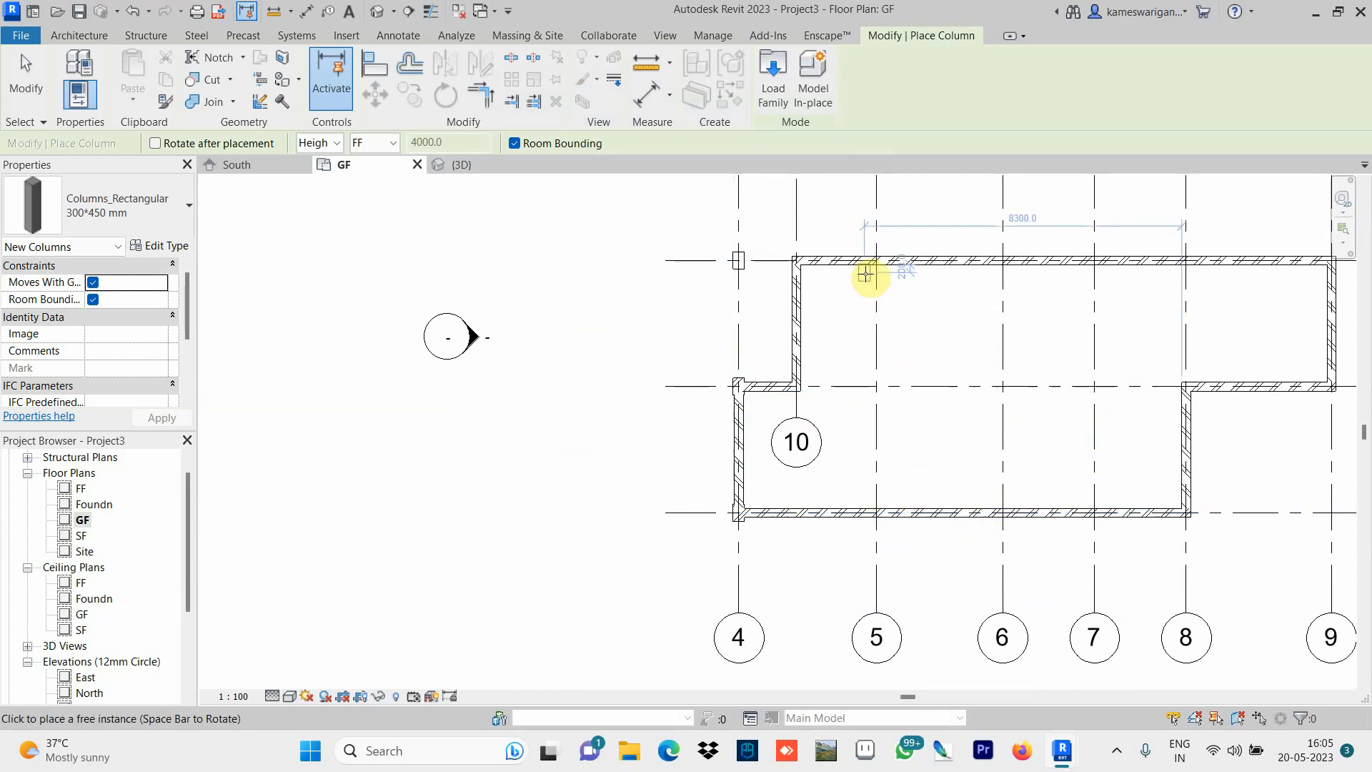
click(878, 266)
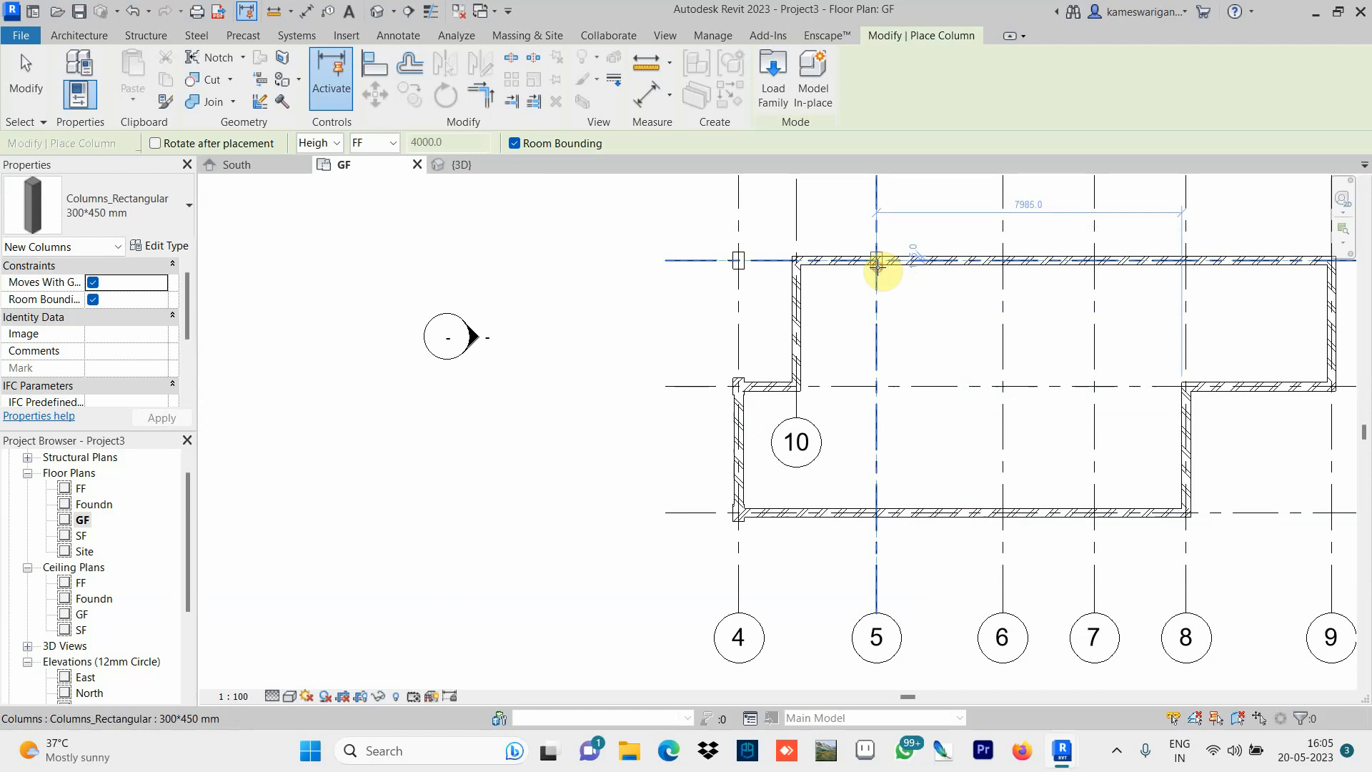
click(878, 388)
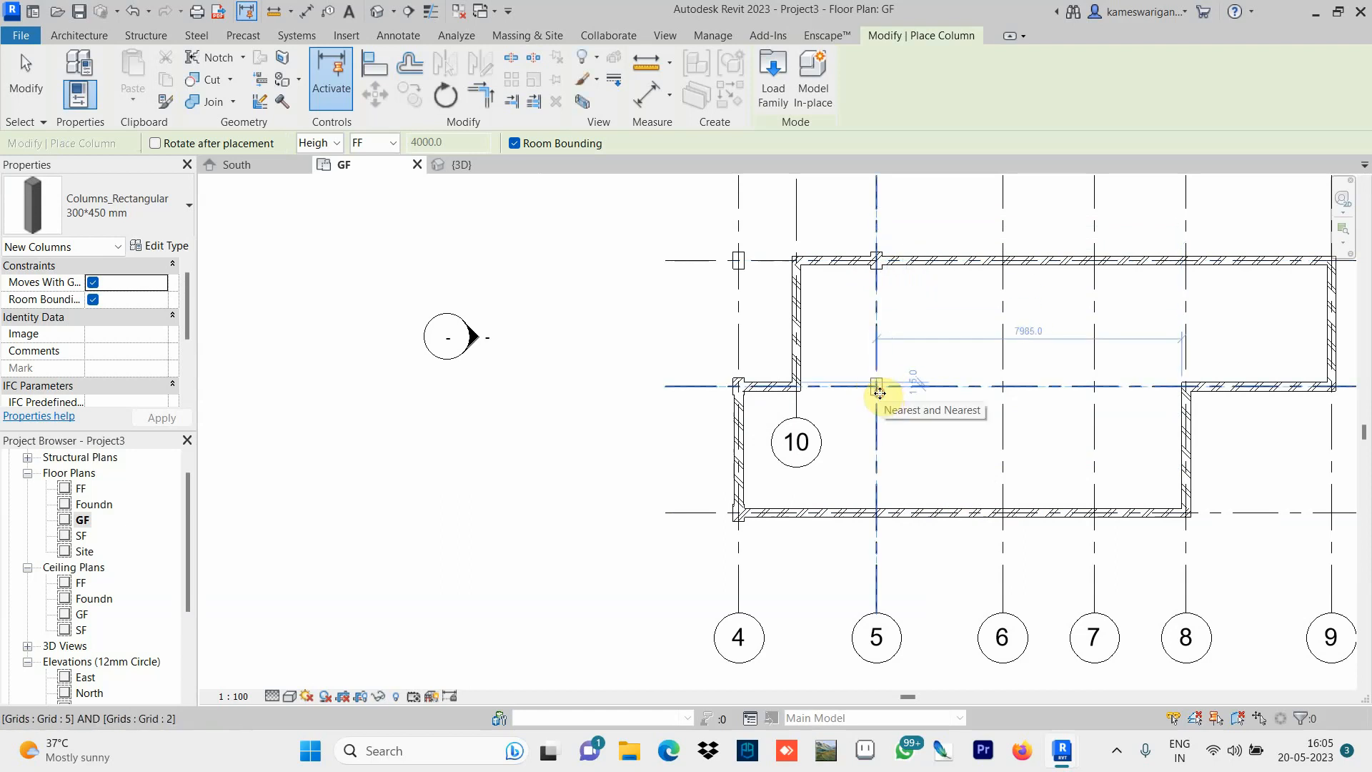
click(879, 514)
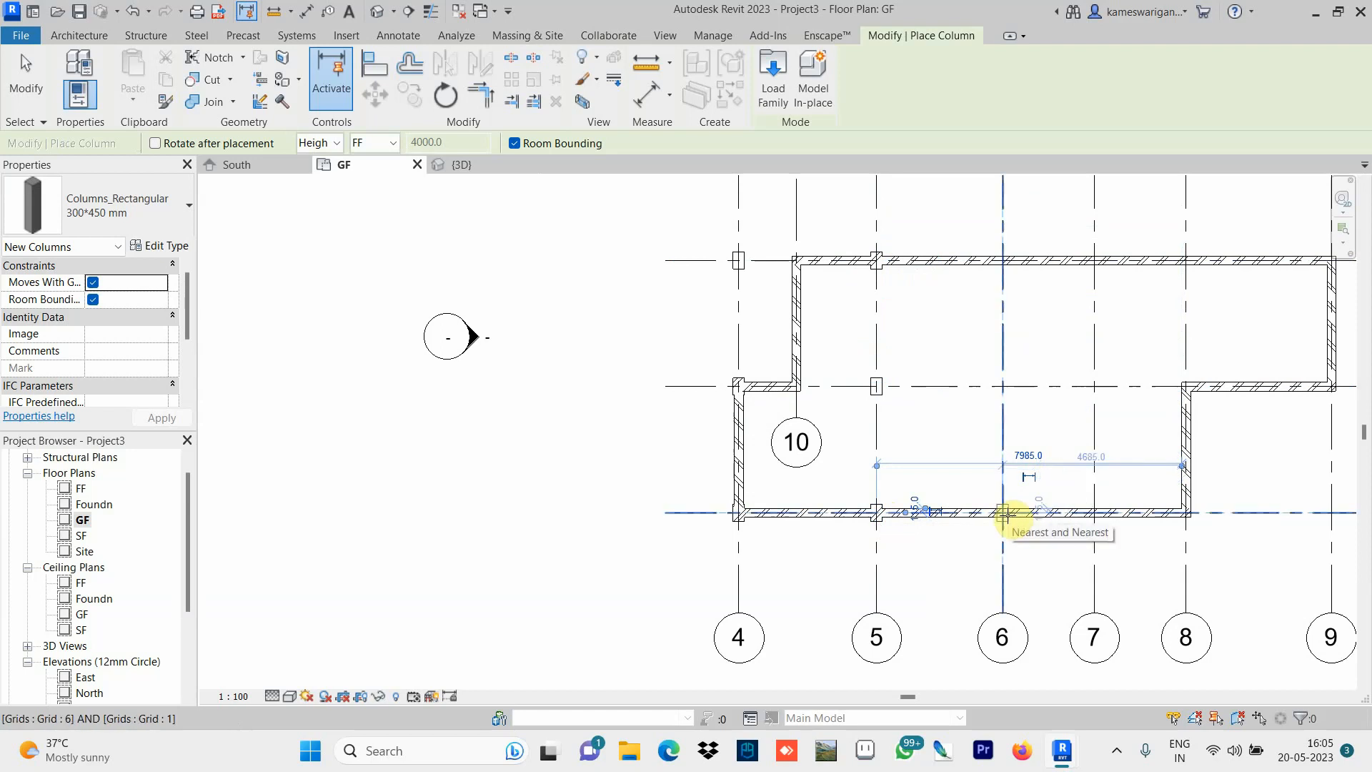
click(1003, 514)
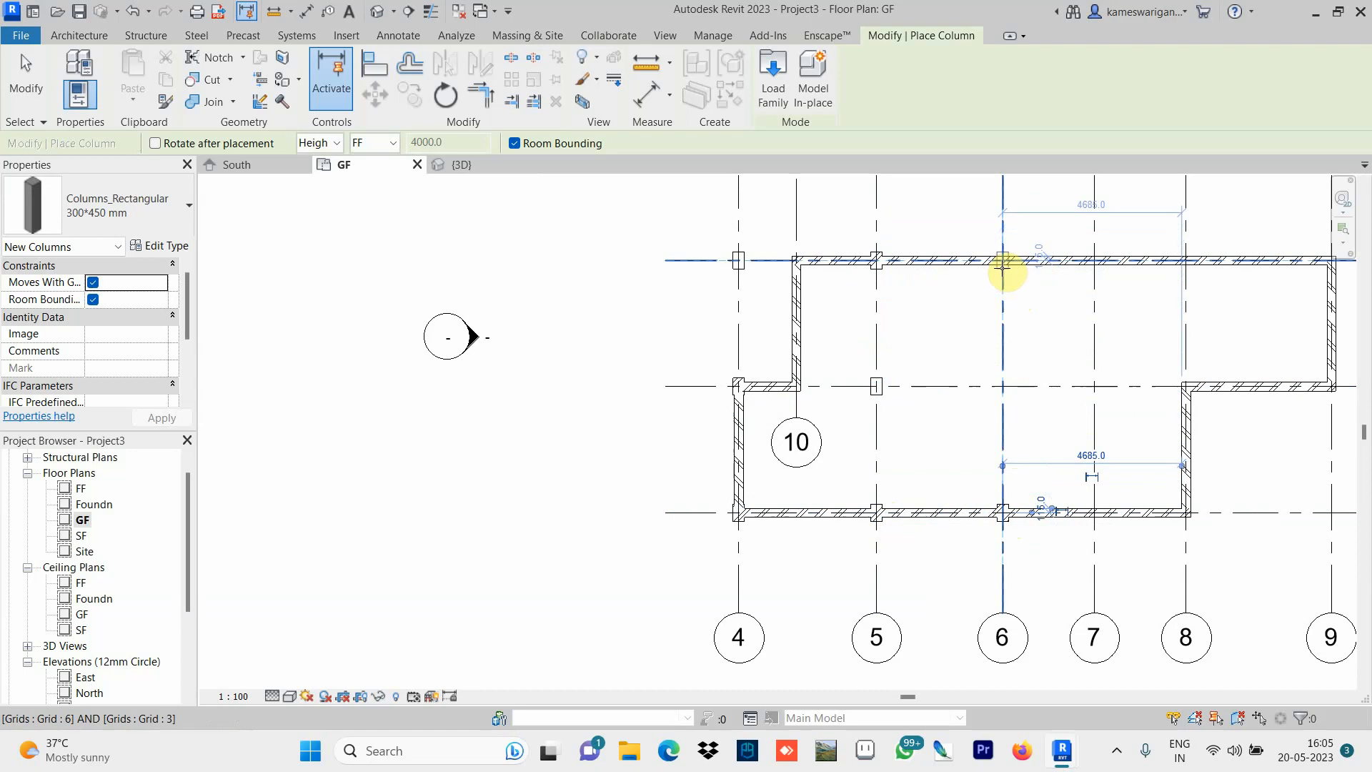
click(1003, 265)
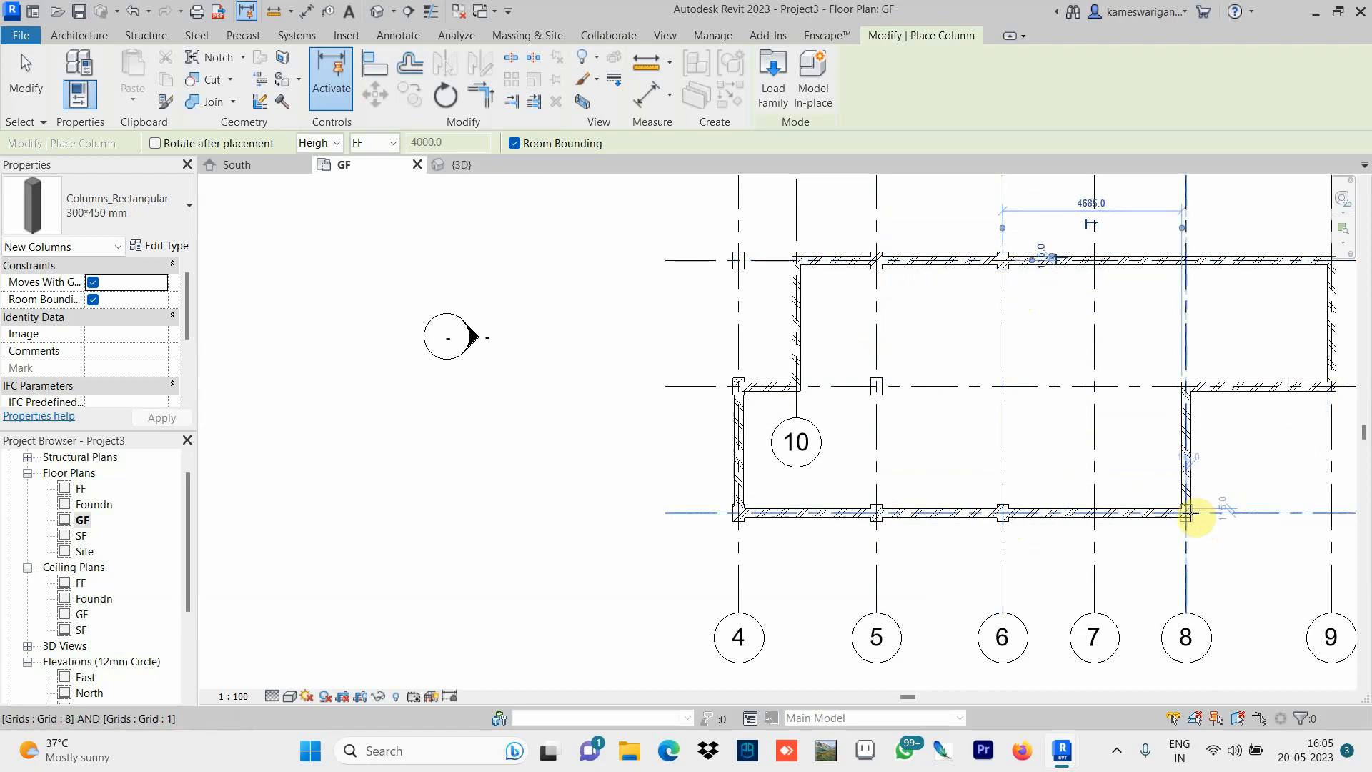
Place columns where grids 8 and 9 cross grids 1, 2 and 3, and on grid 2 at grids 6 and 7.
click(1193, 513)
click(1186, 390)
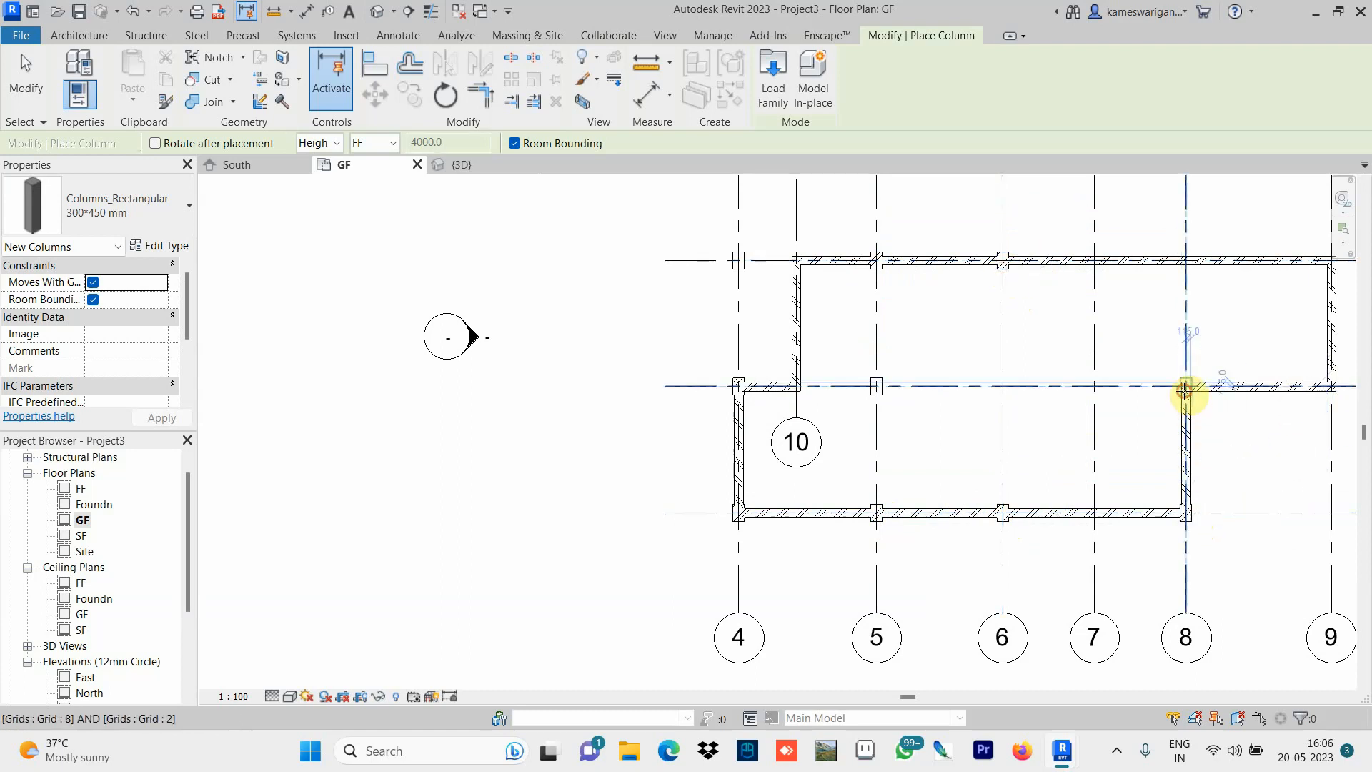
click(1189, 265)
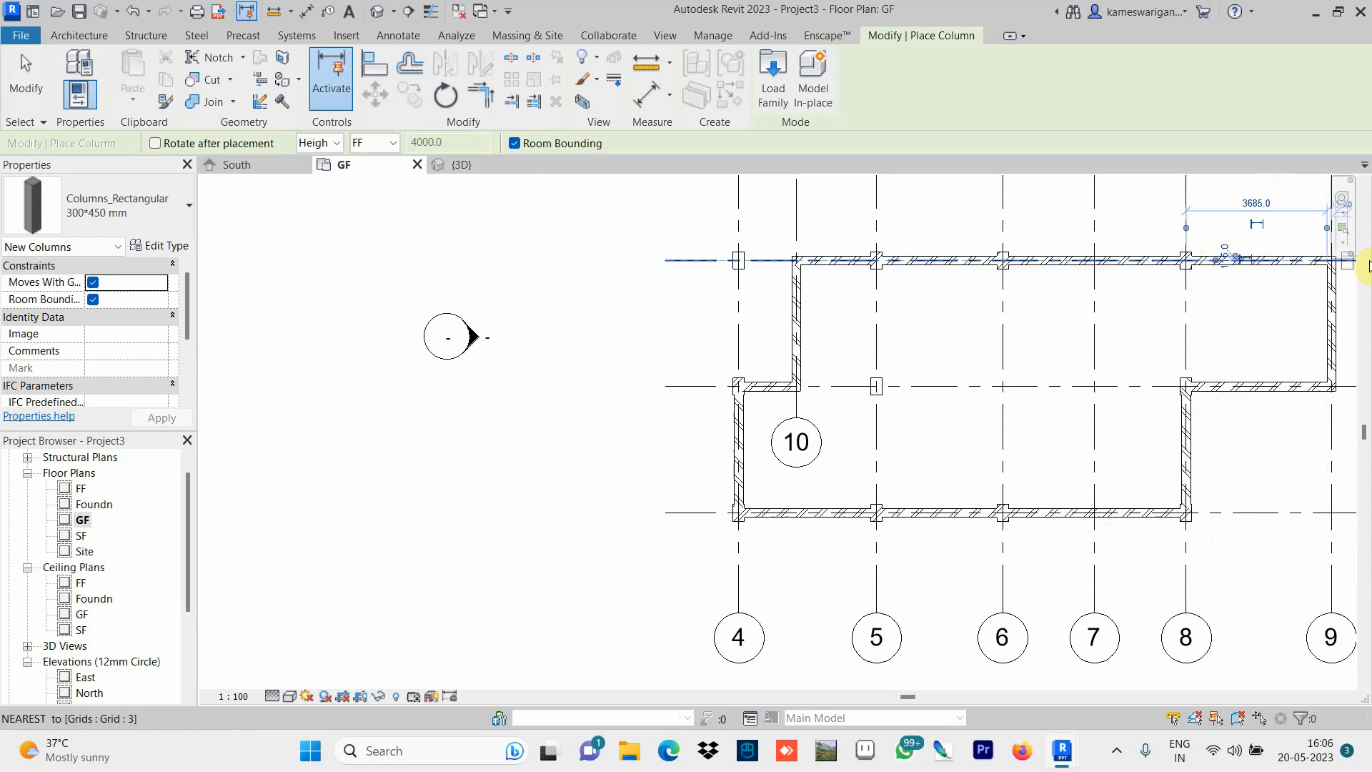
click(1332, 262)
click(1331, 386)
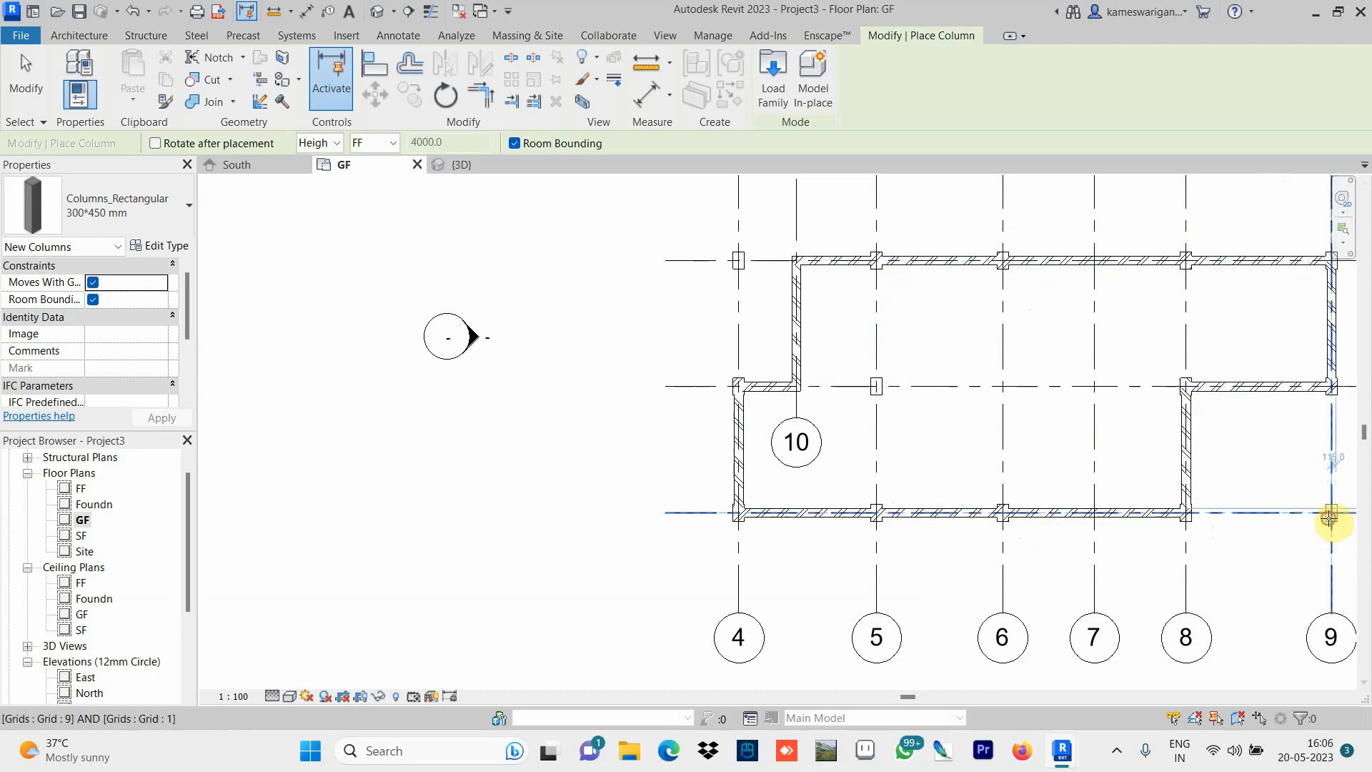
click(1331, 514)
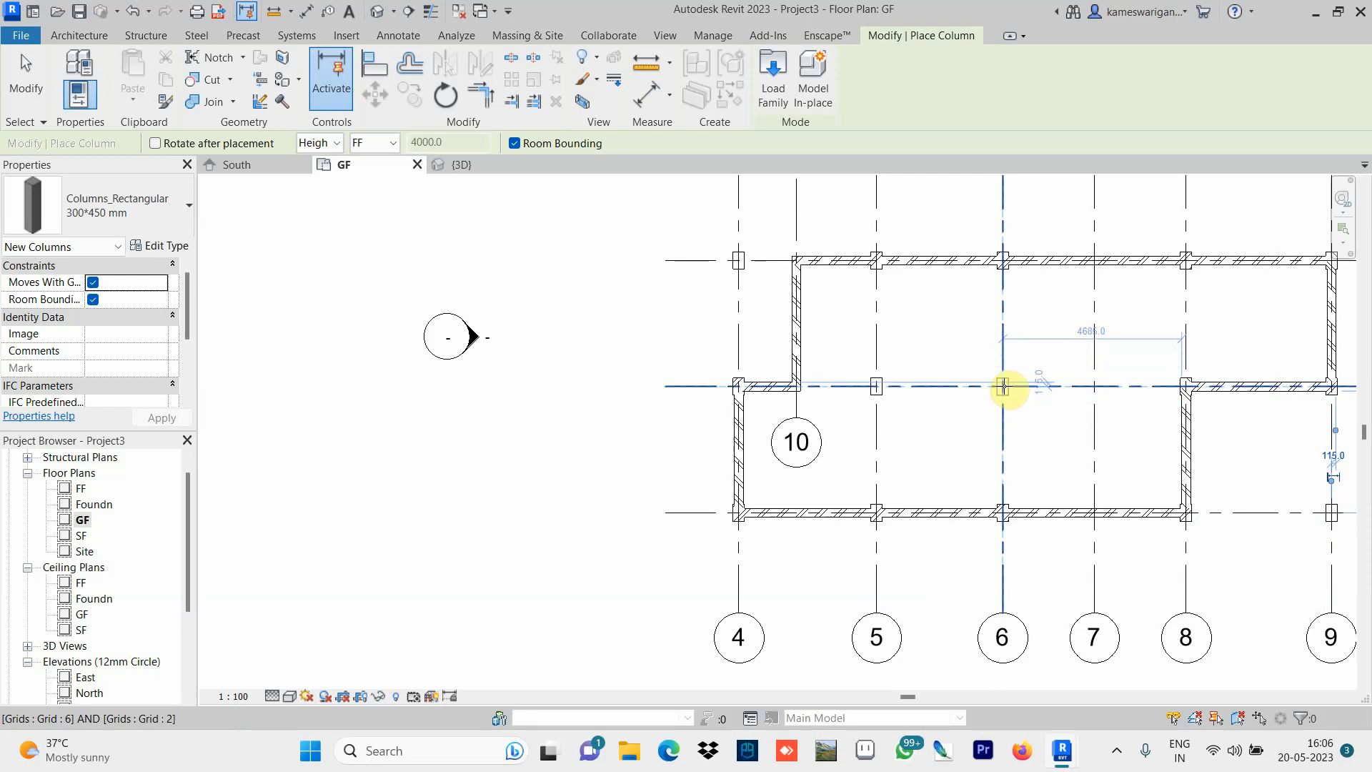
click(1003, 387)
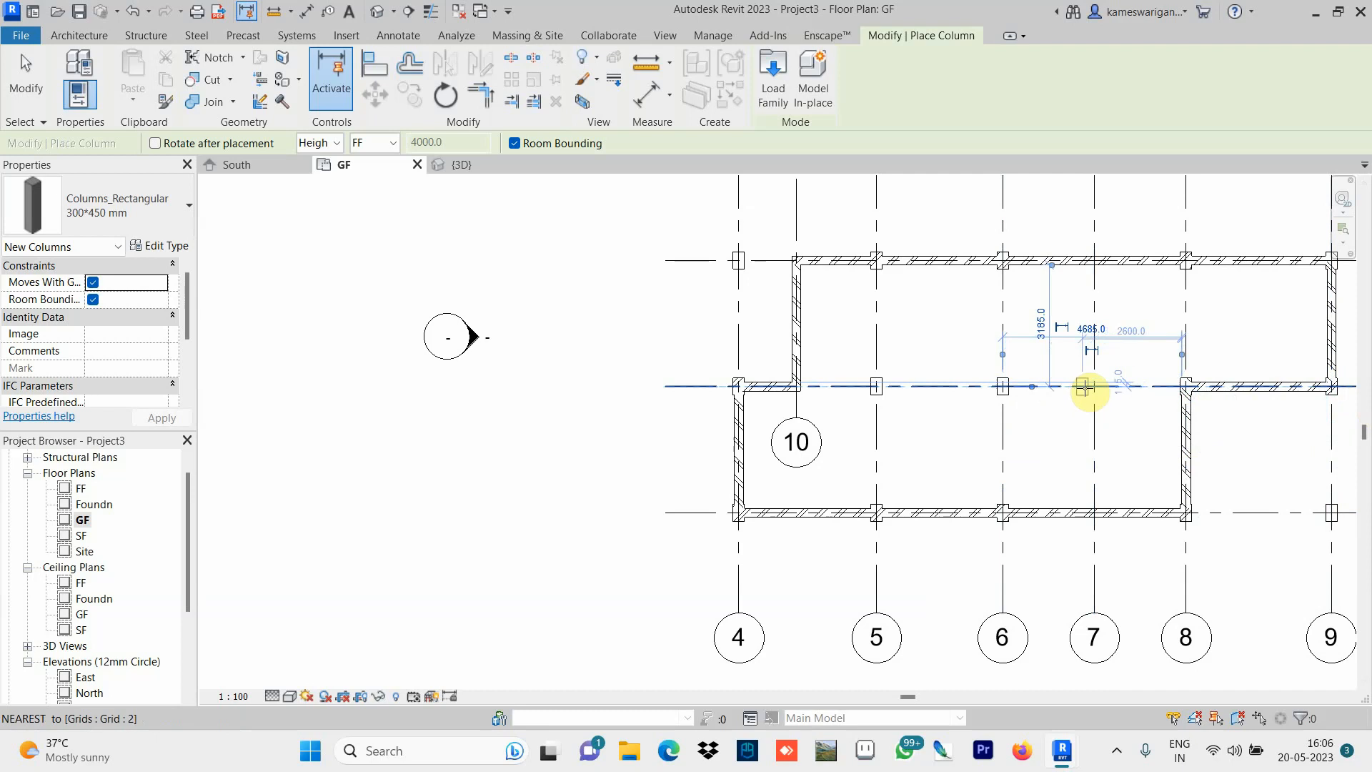
click(1094, 387)
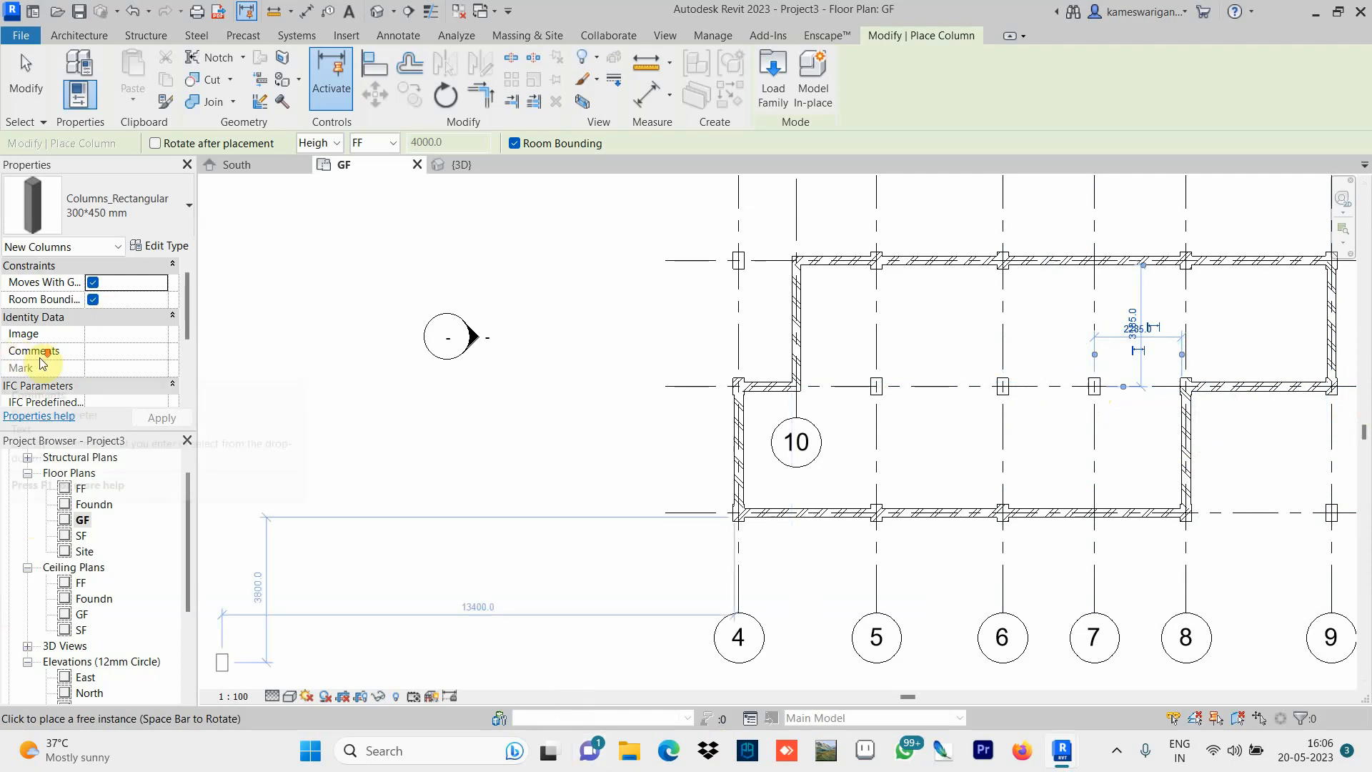
Check the placed columns in the 3D view and return to the GF floor plan.
scroll(47, 361, down, 2)
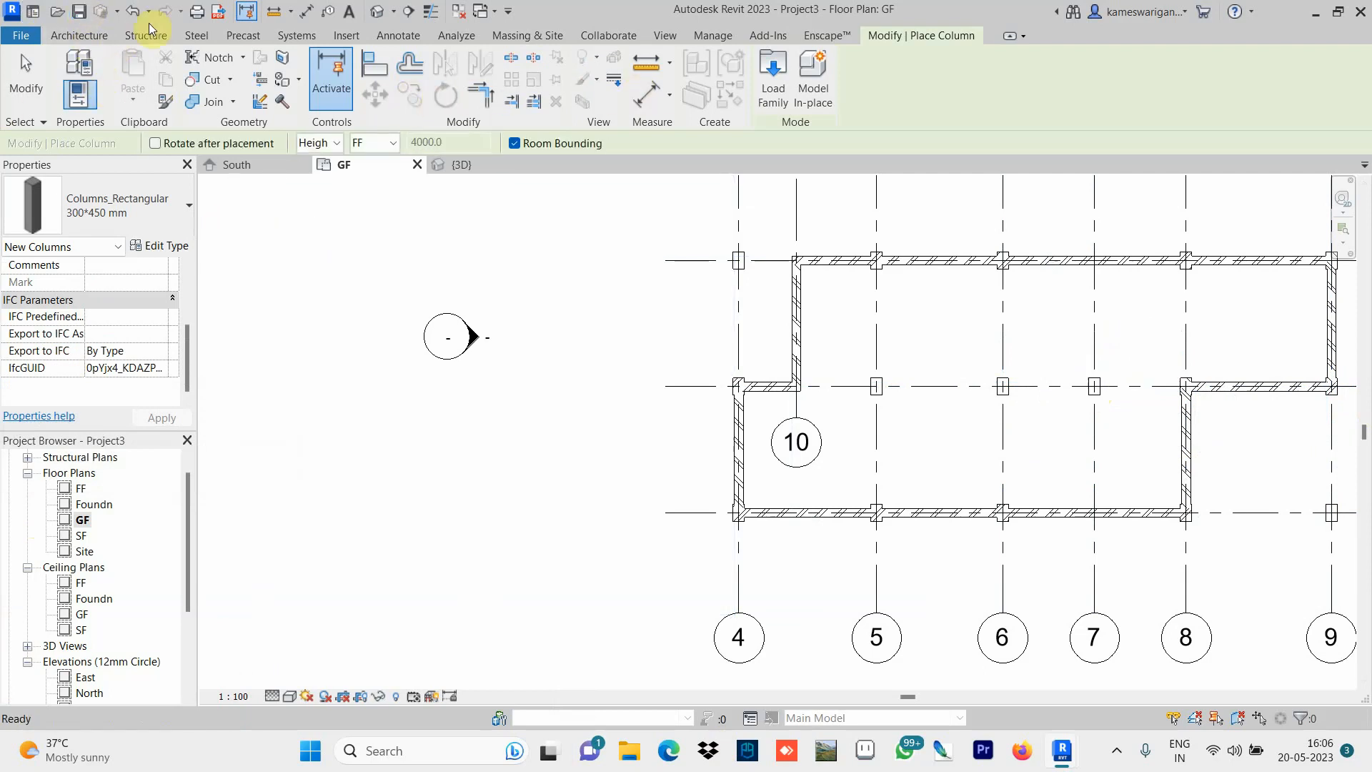
click(377, 12)
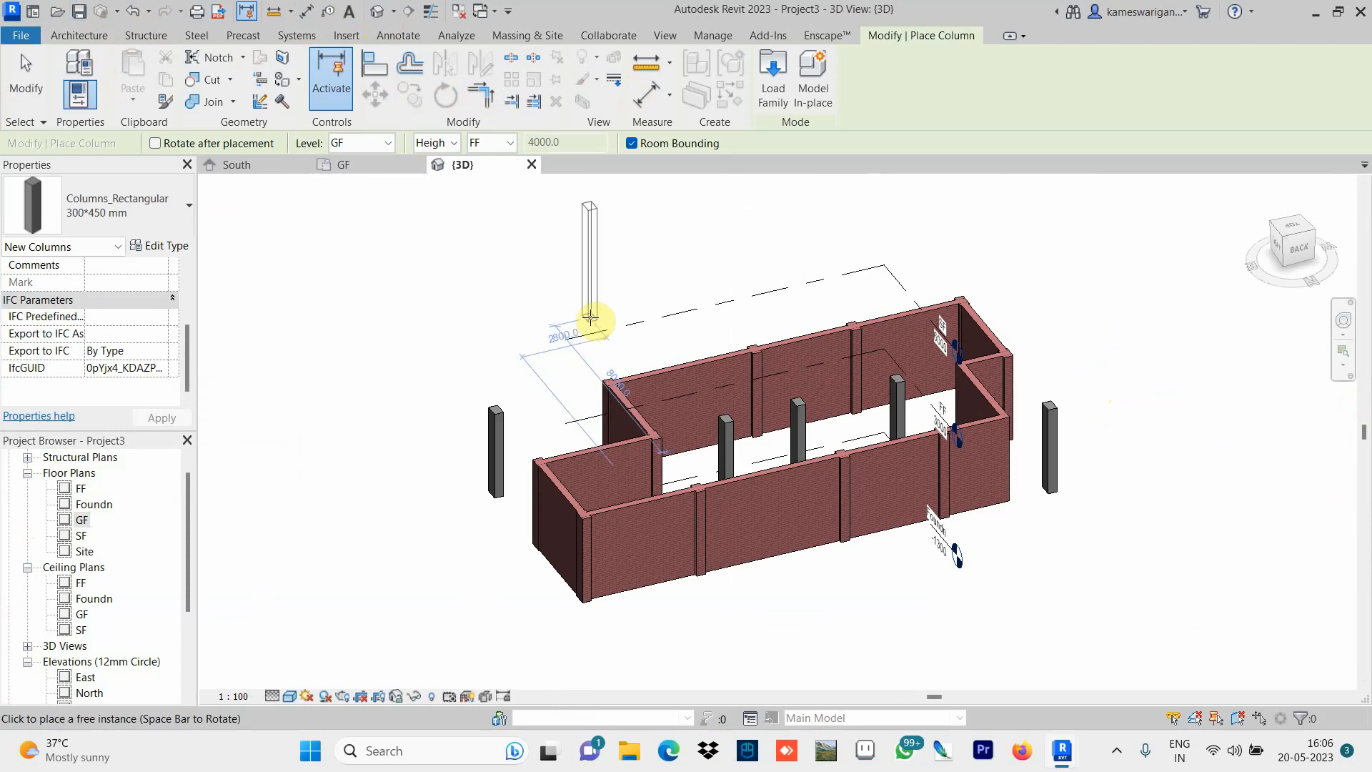
double_click(83, 523)
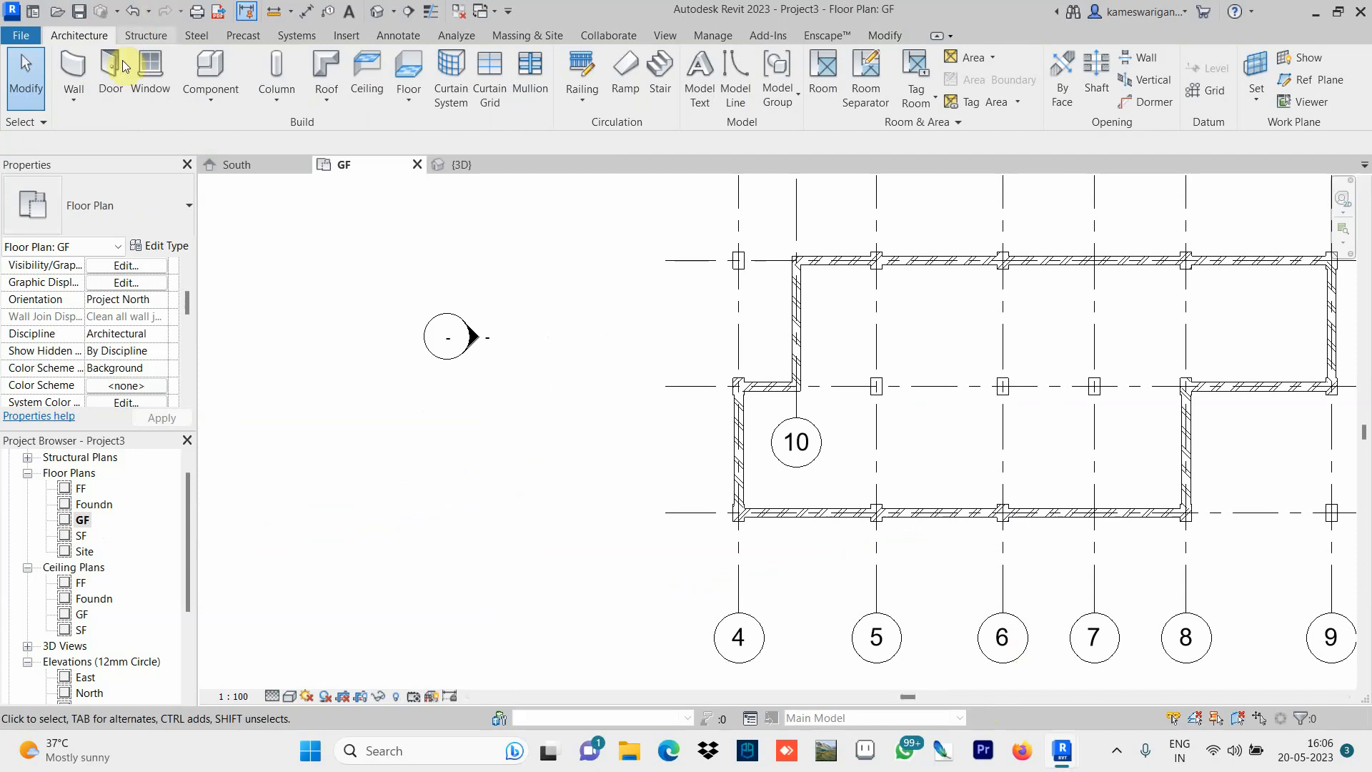
Draw 300mm walls along grid 5 between the lower and upper exterior walls, and along grid 2 from grid 5 to grid 10.
click(72, 84)
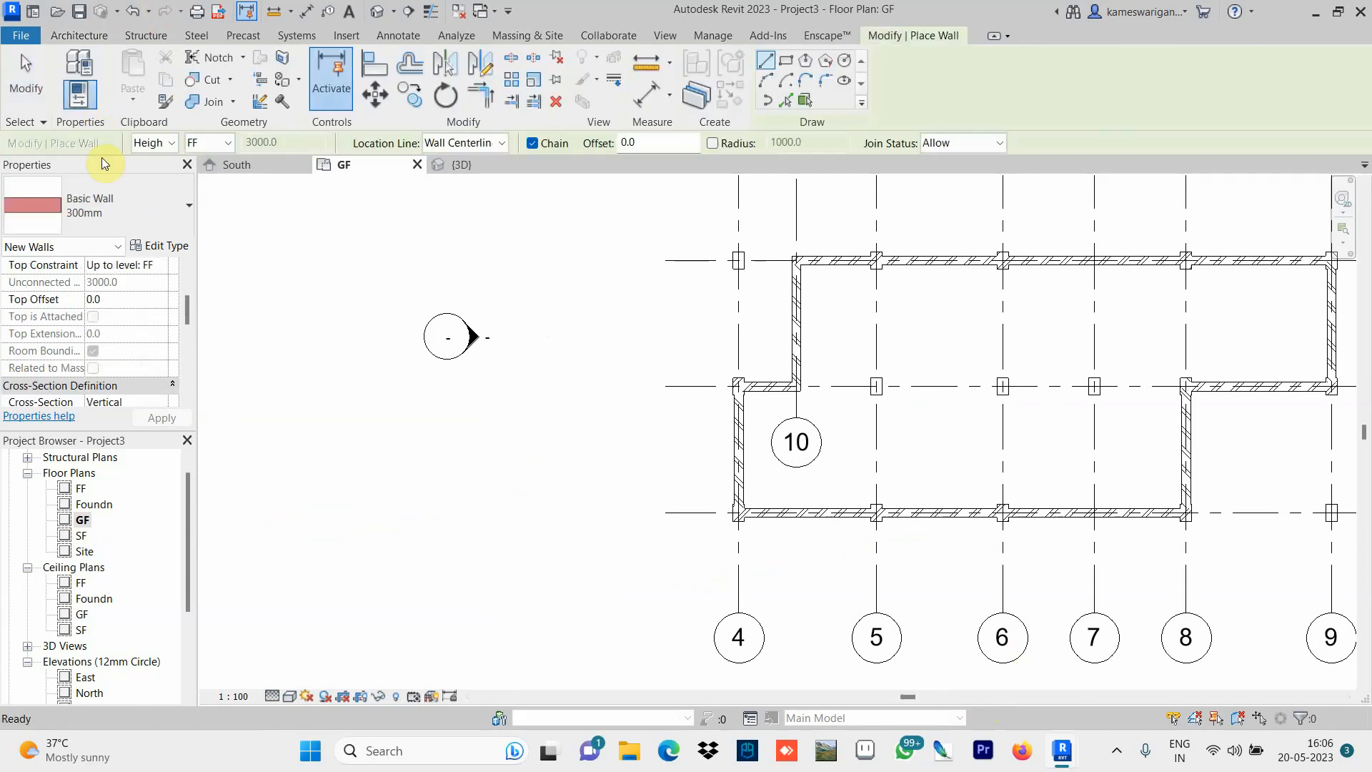
click(108, 200)
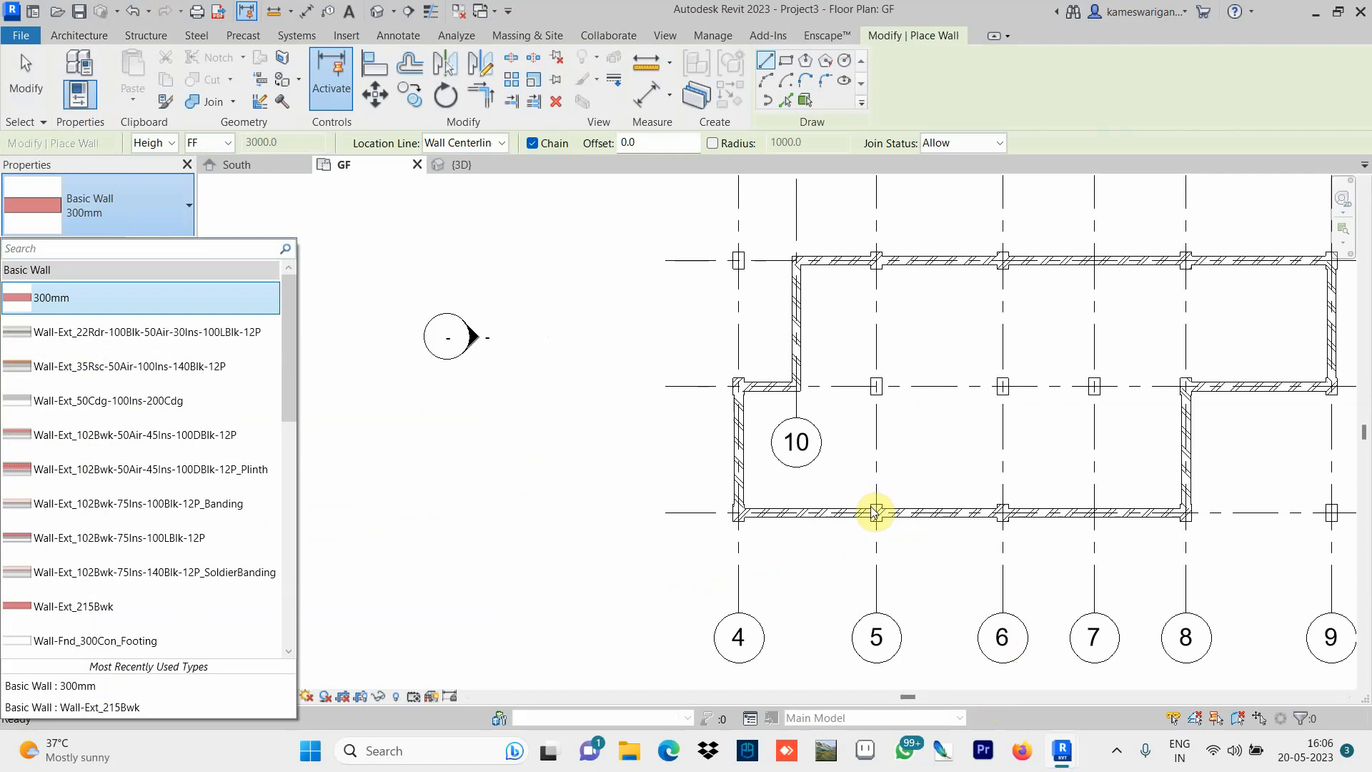
click(876, 513)
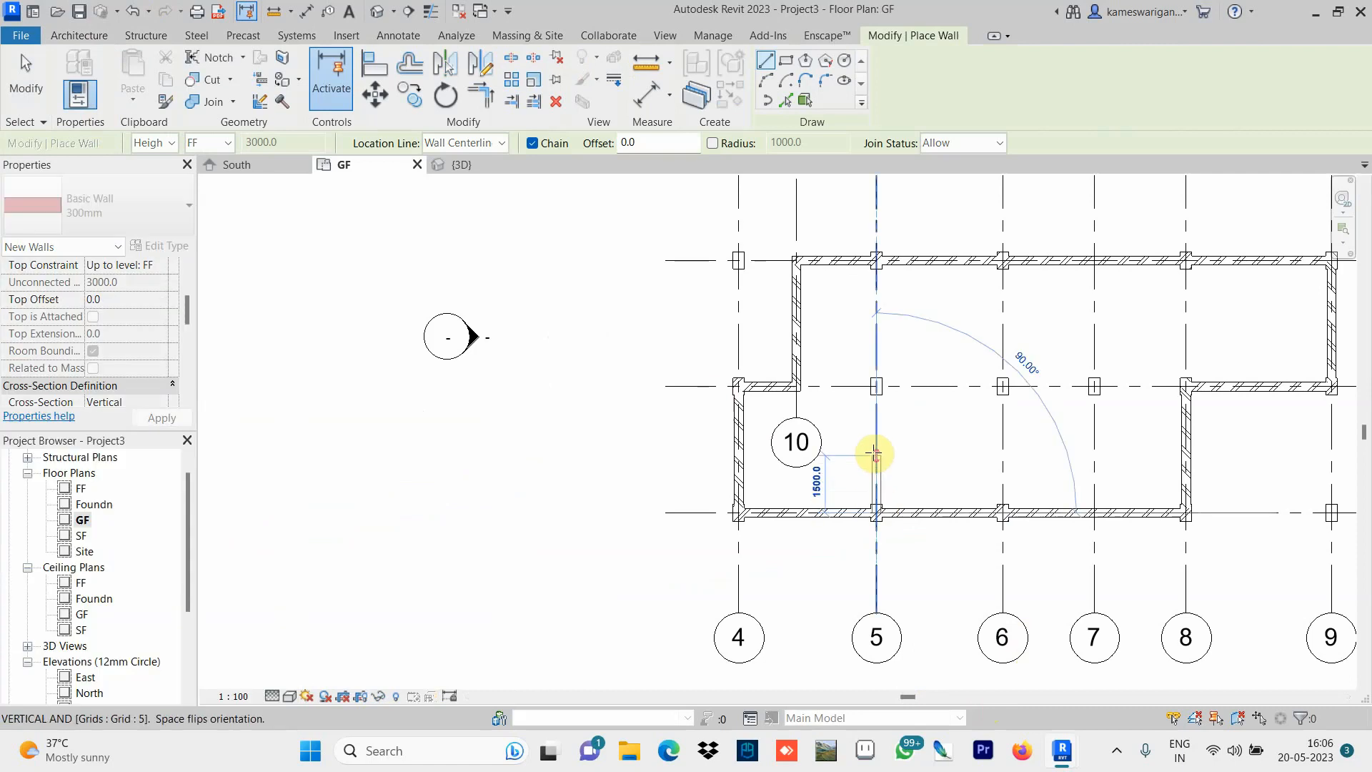
click(876, 387)
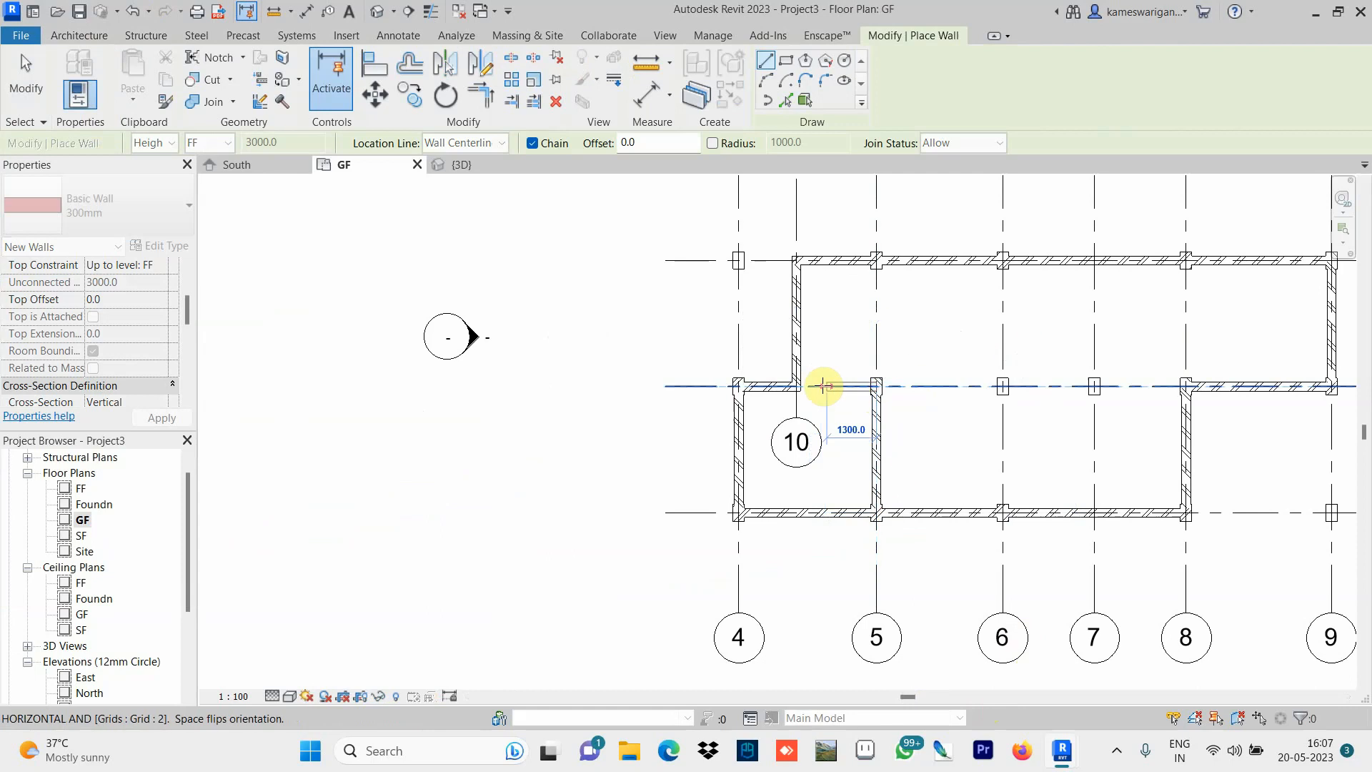
click(797, 386)
click(876, 379)
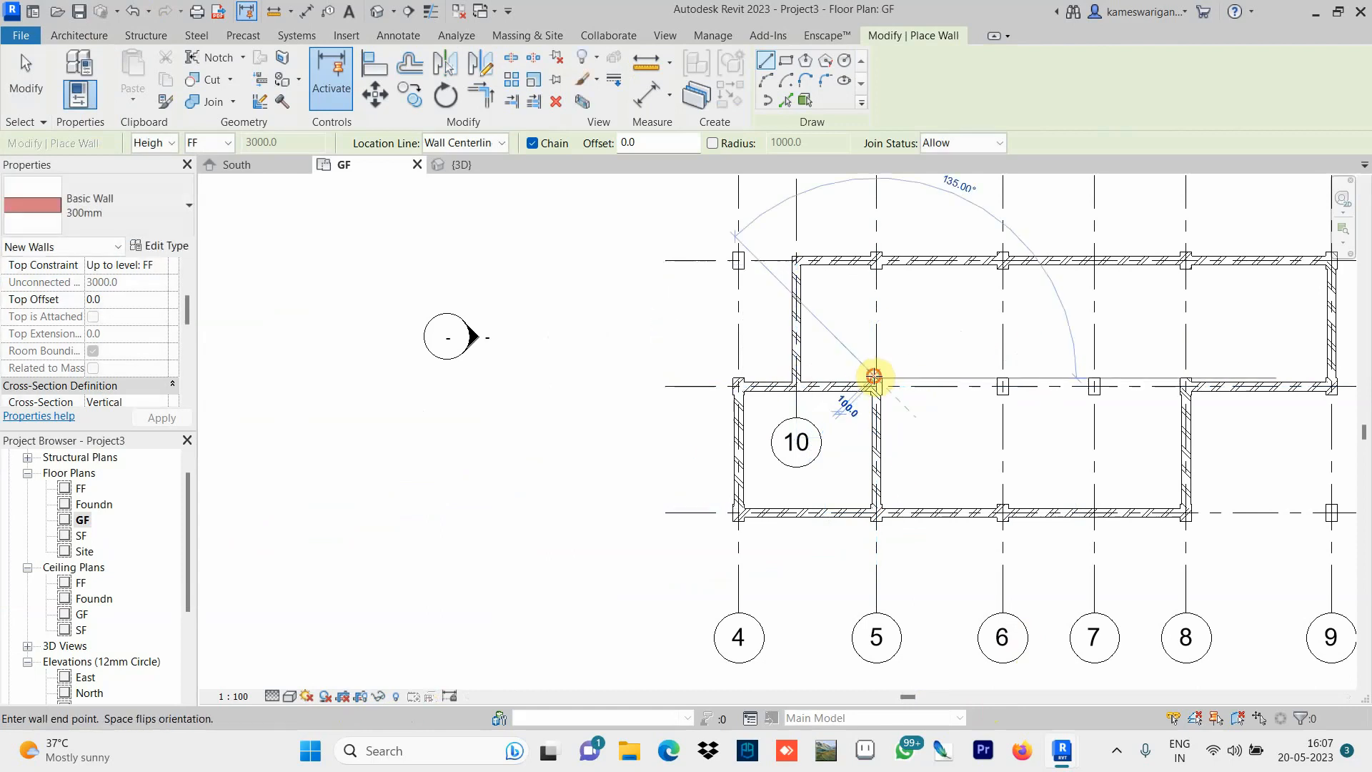
click(878, 268)
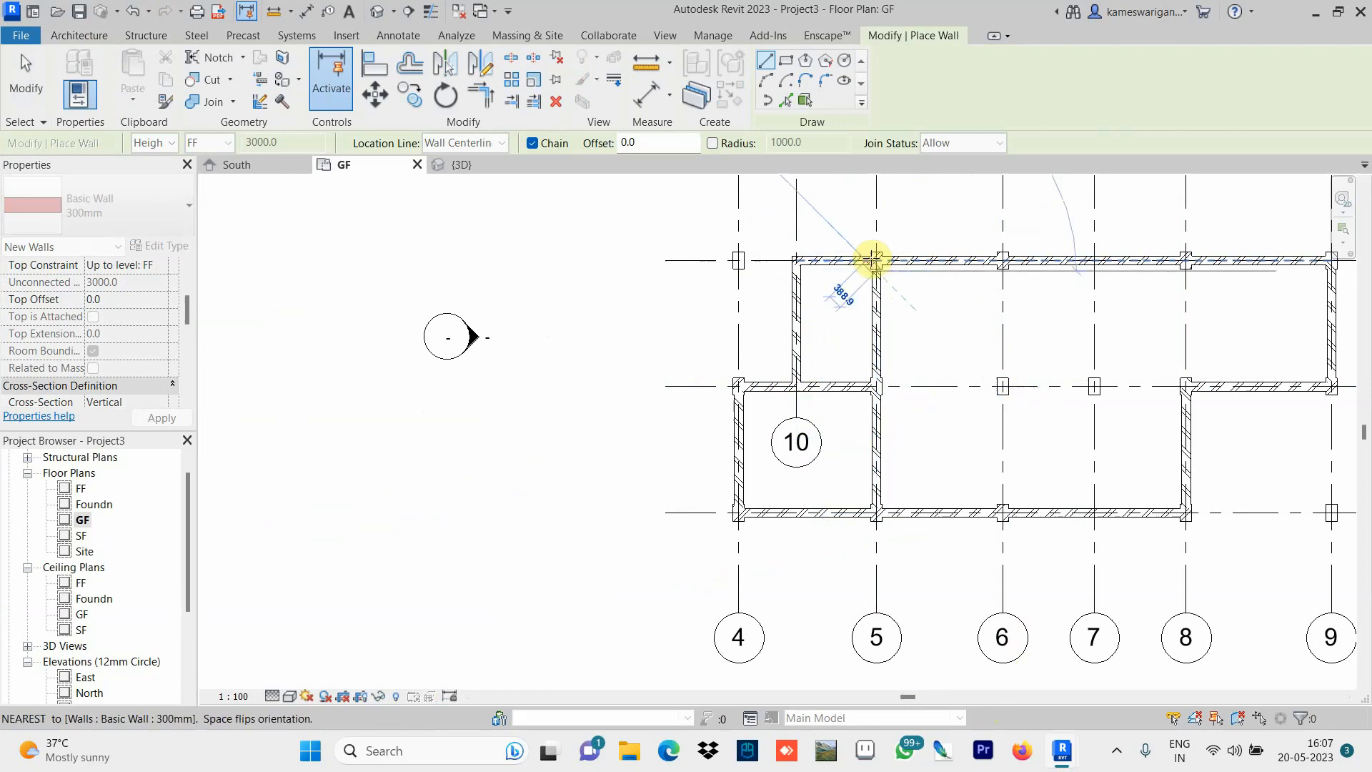
key(Escape)
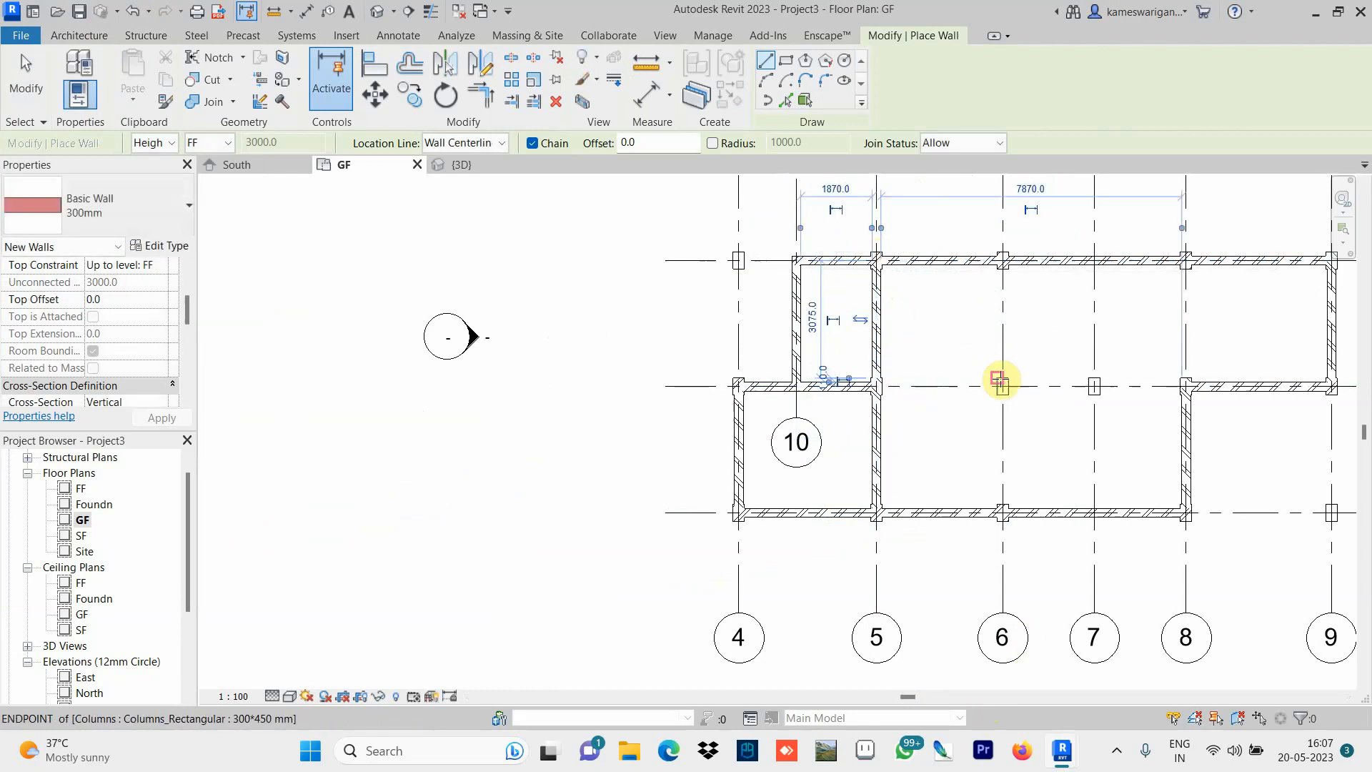
Draw 300mm walls on grid 6 from grid 2 to the upper exterior wall, and on grid 2 between grids 6 and 5.
click(1002, 379)
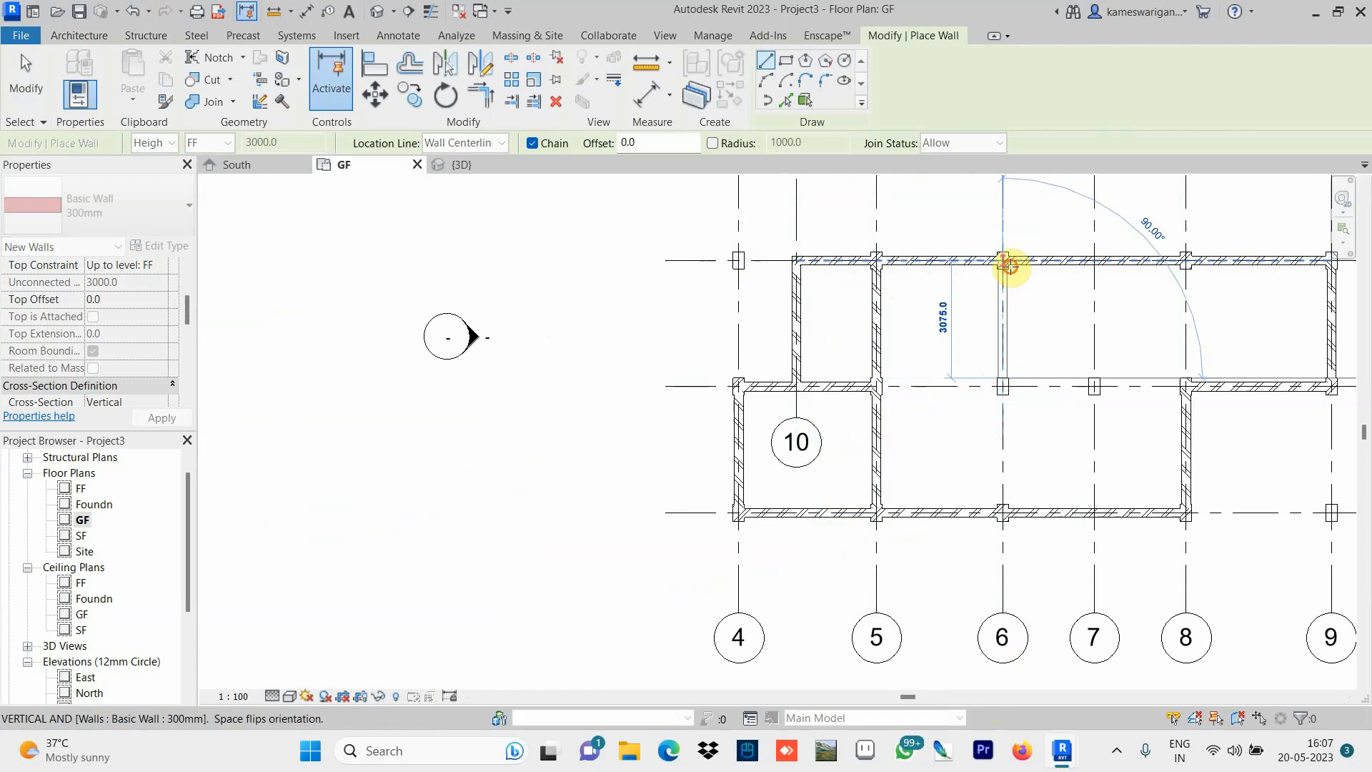
click(1008, 262)
key(Escape)
click(1002, 388)
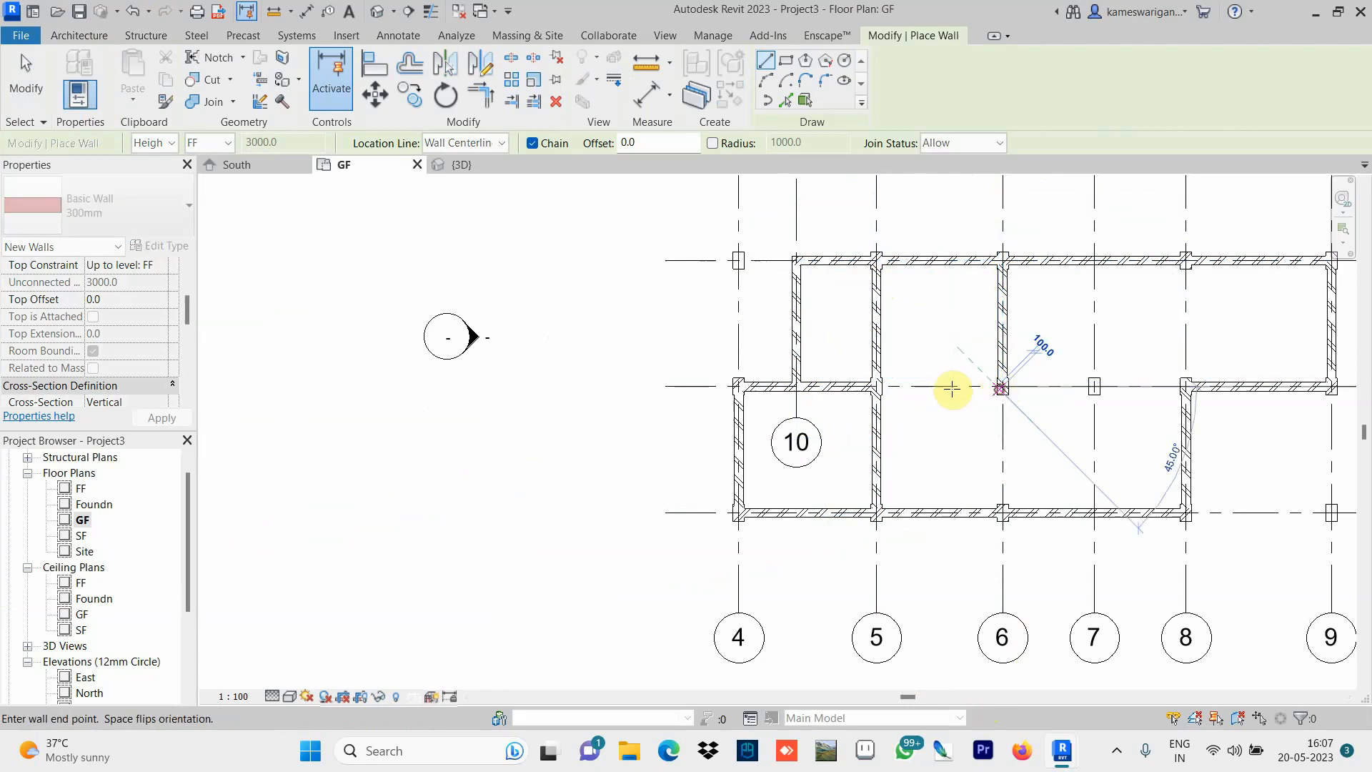
click(878, 385)
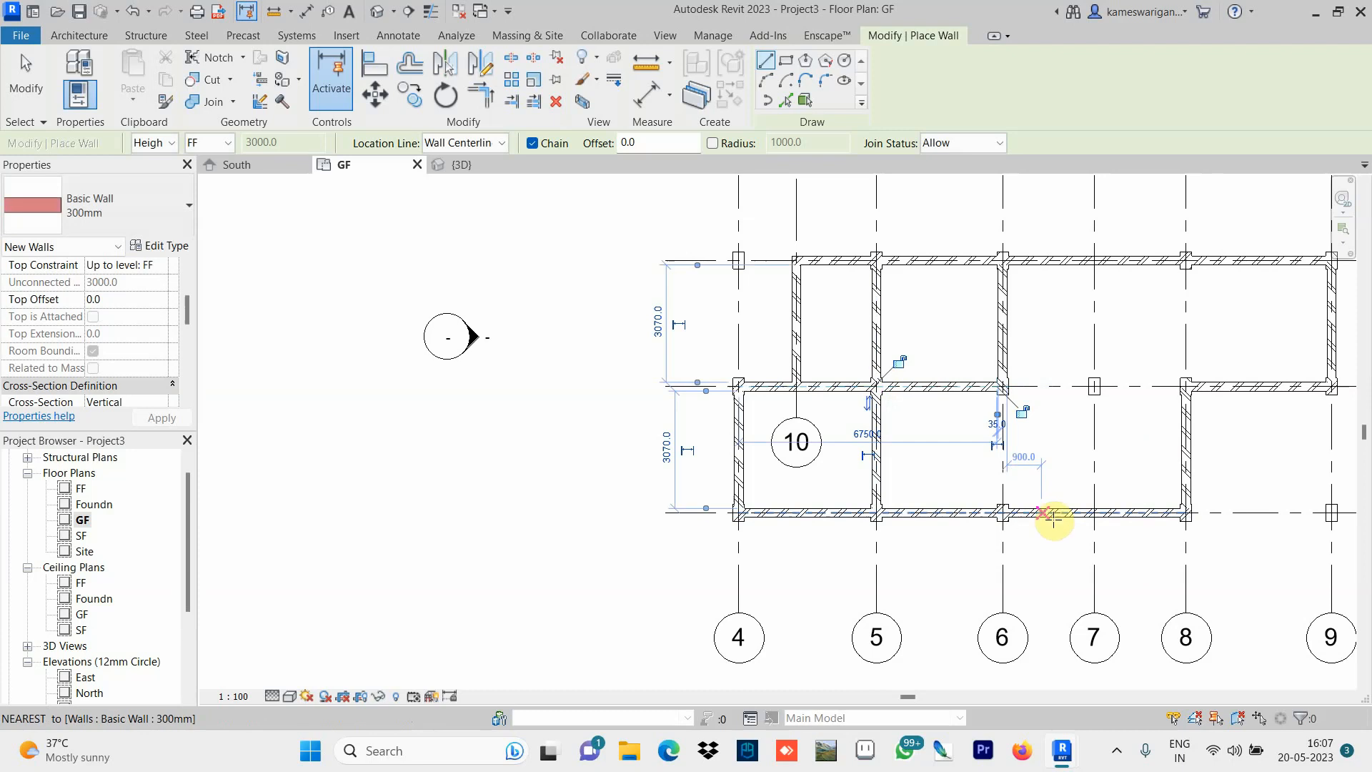
Enclose a room about 1870 mm deep between grids 6 and 7 at the lower exterior wall, extending the grid 7 wall to grid 2.
click(1004, 512)
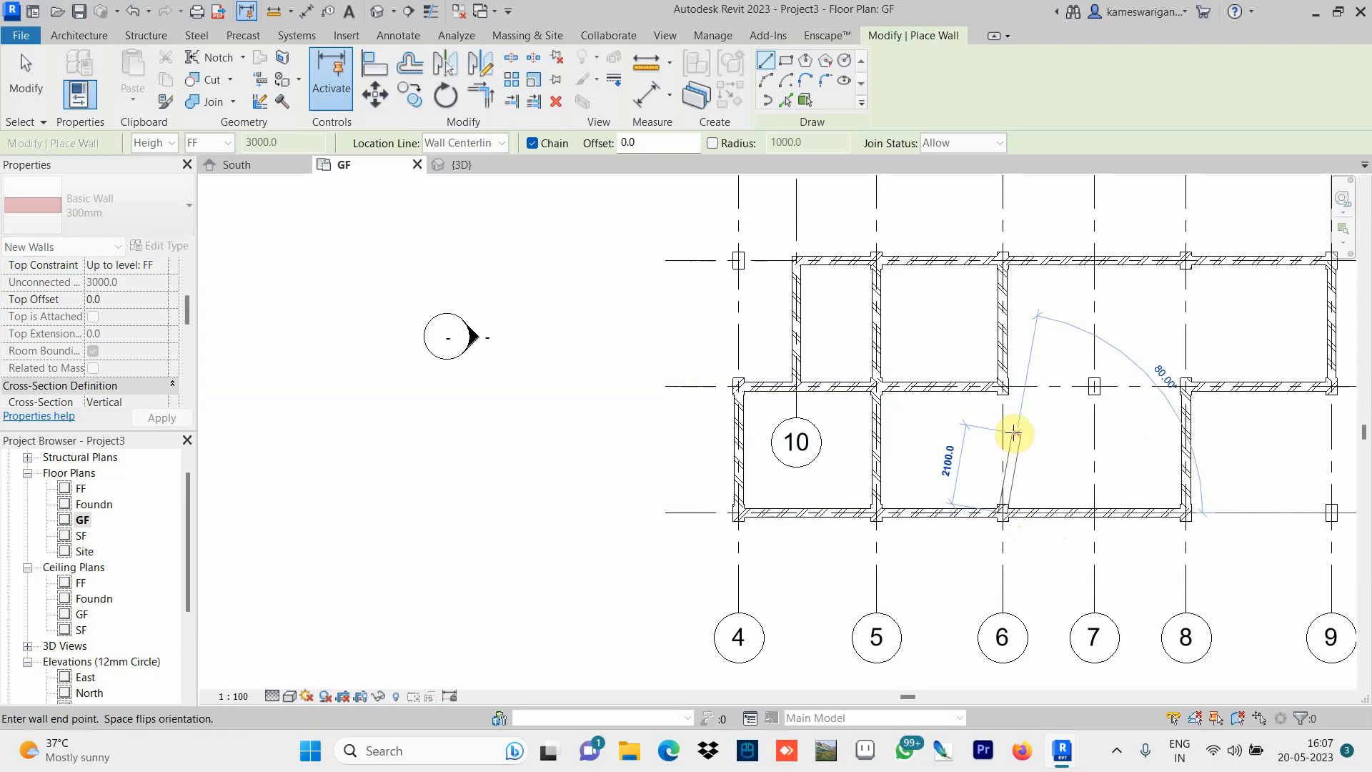
click(1006, 431)
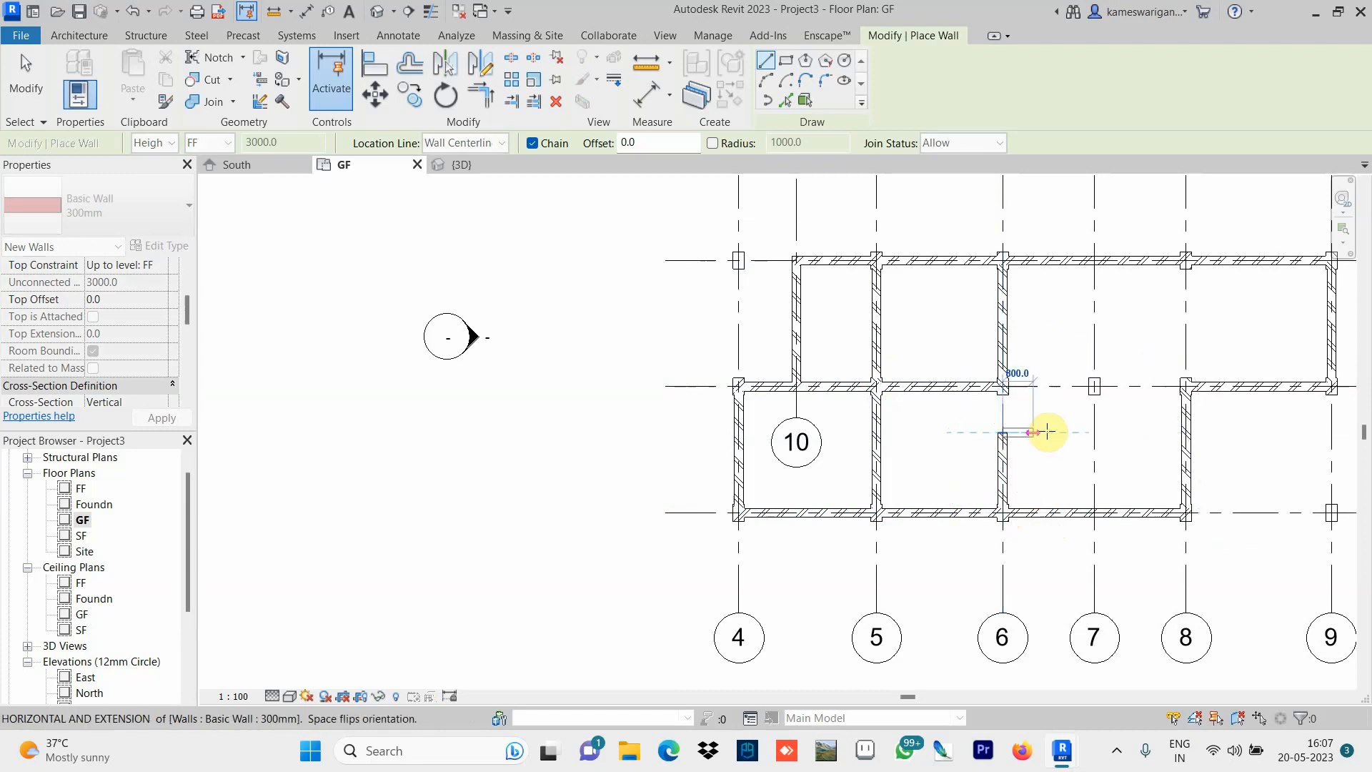
click(1094, 432)
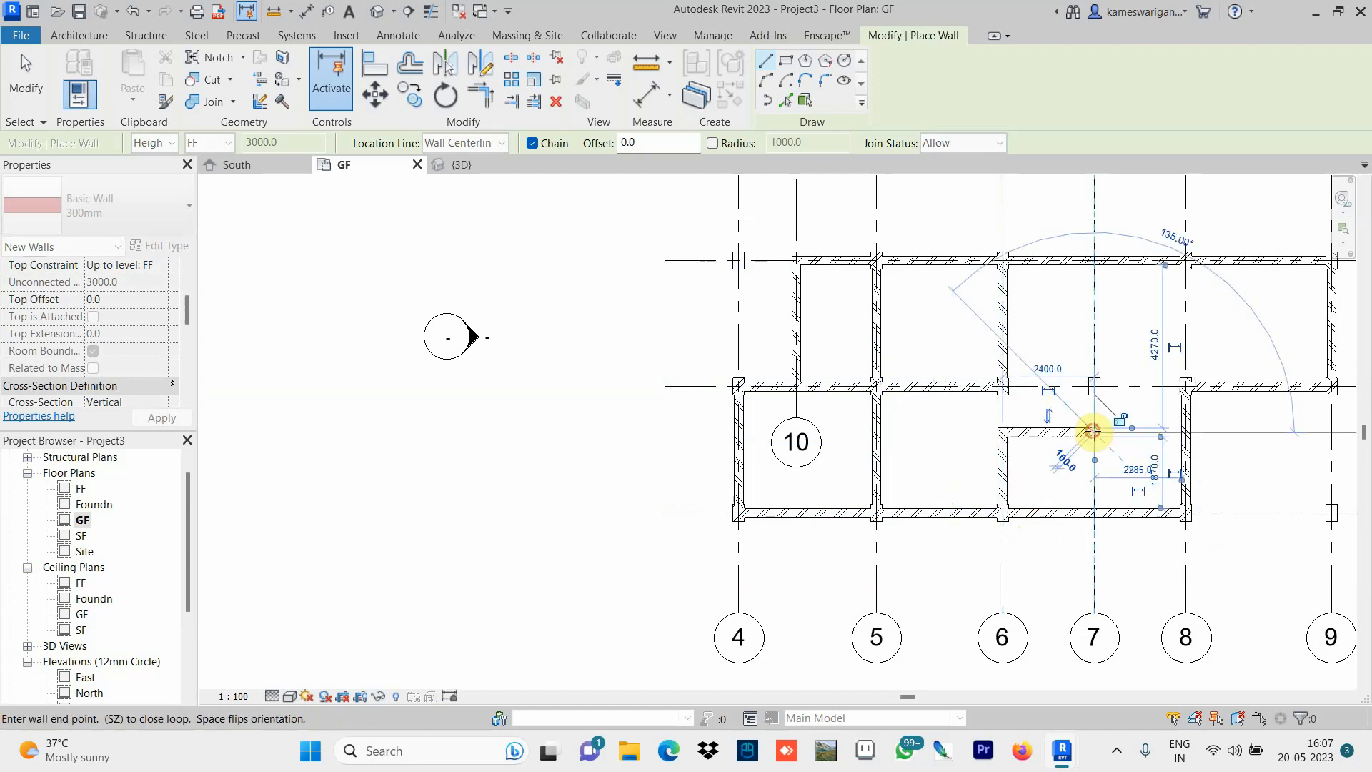
click(1095, 509)
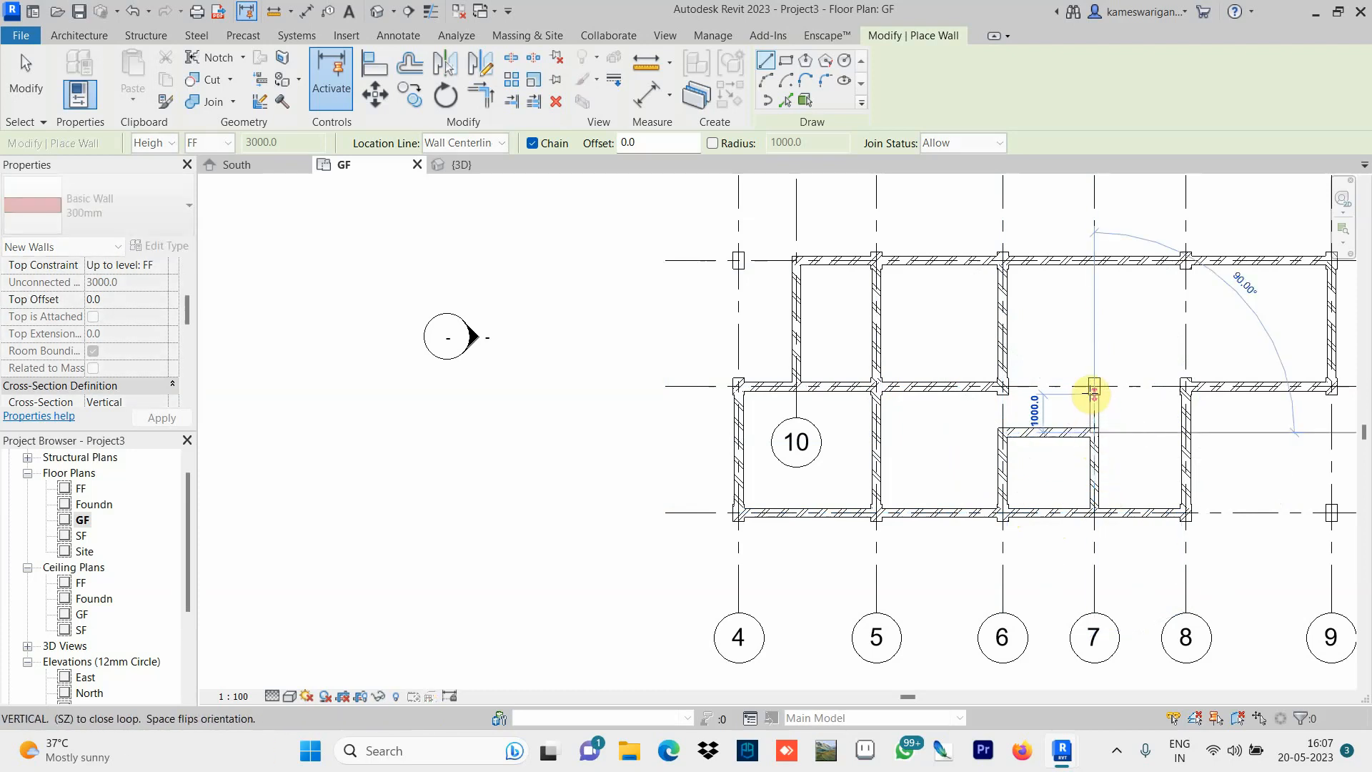
click(1094, 387)
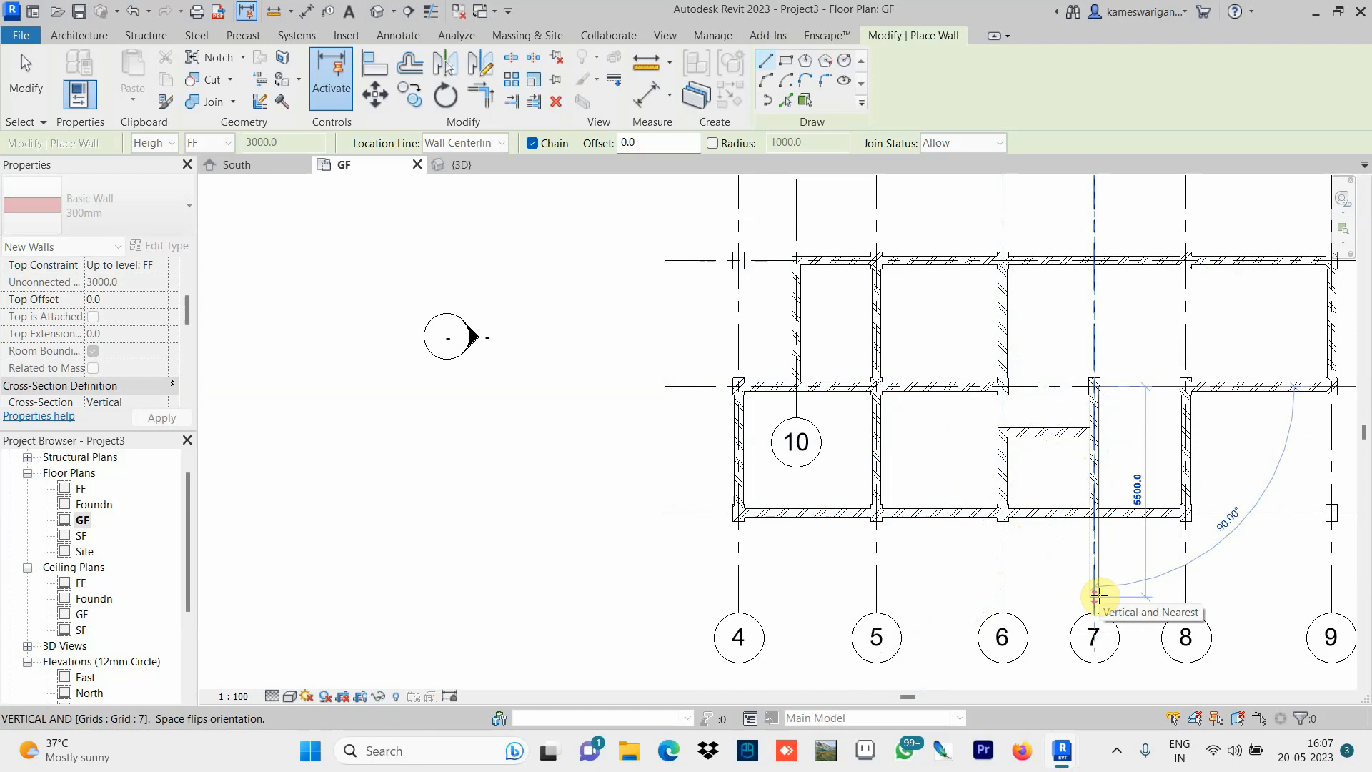
key(Escape)
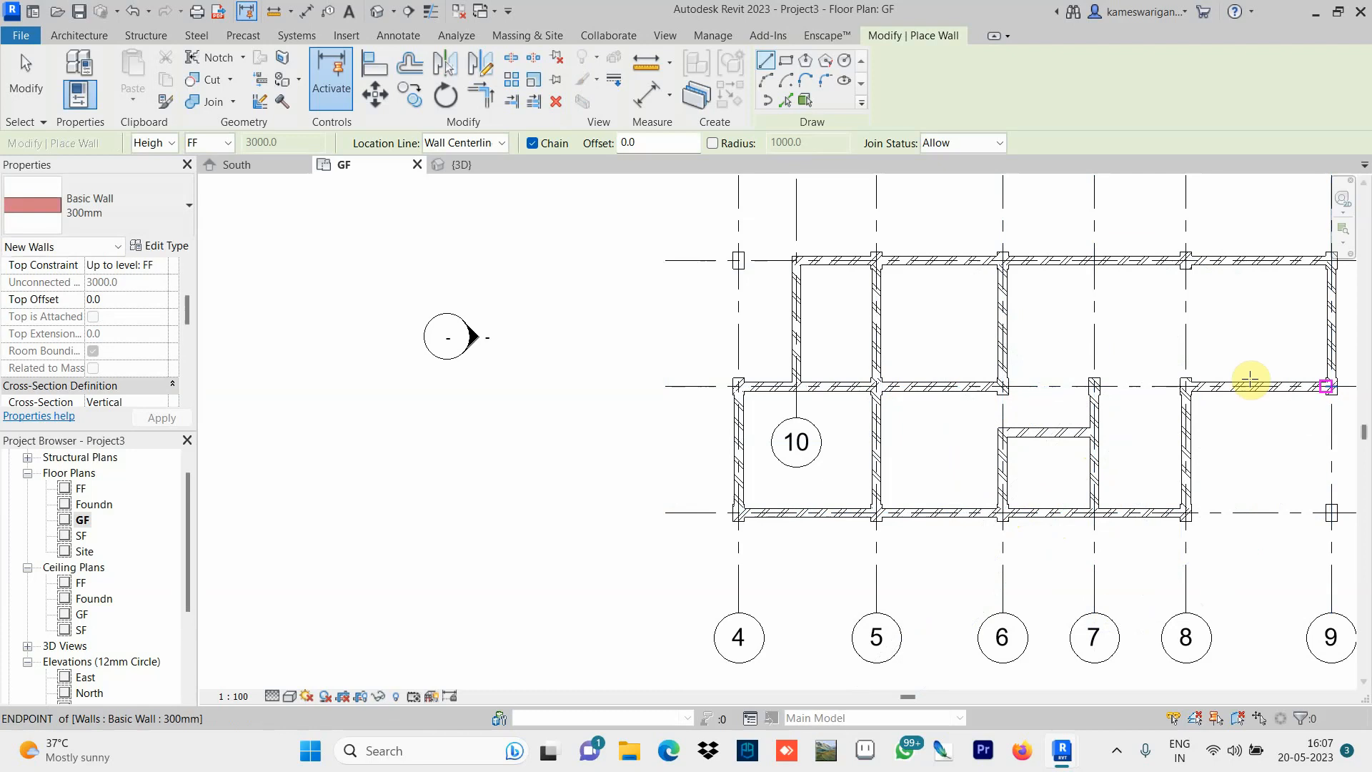
Draw a 300mm wall along grid 8 from the upper exterior wall to grid 2.
click(1187, 269)
click(1185, 387)
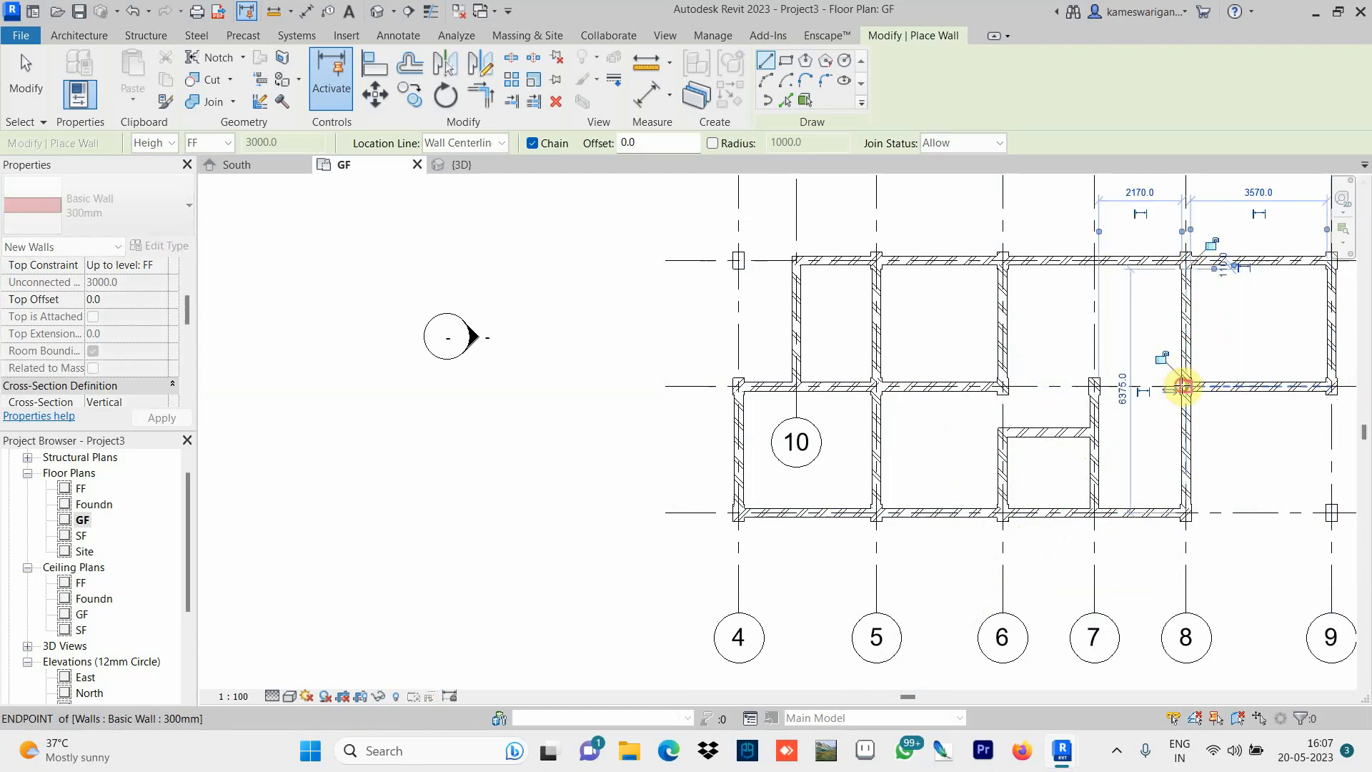
key(Escape)
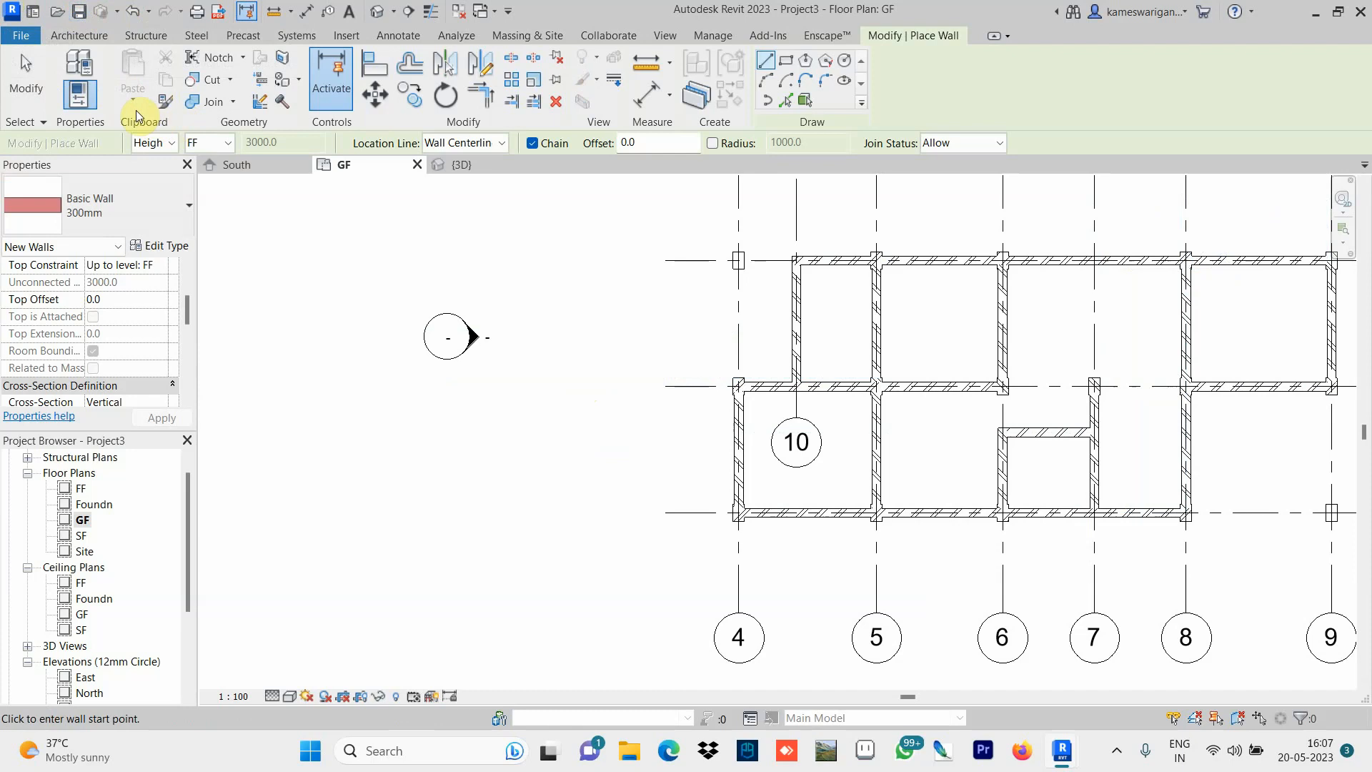
Place a Doors_IntSgl 1010x2110mm door in the grid 5 wall just below grid 2, swinging toward grid 4.
click(70, 35)
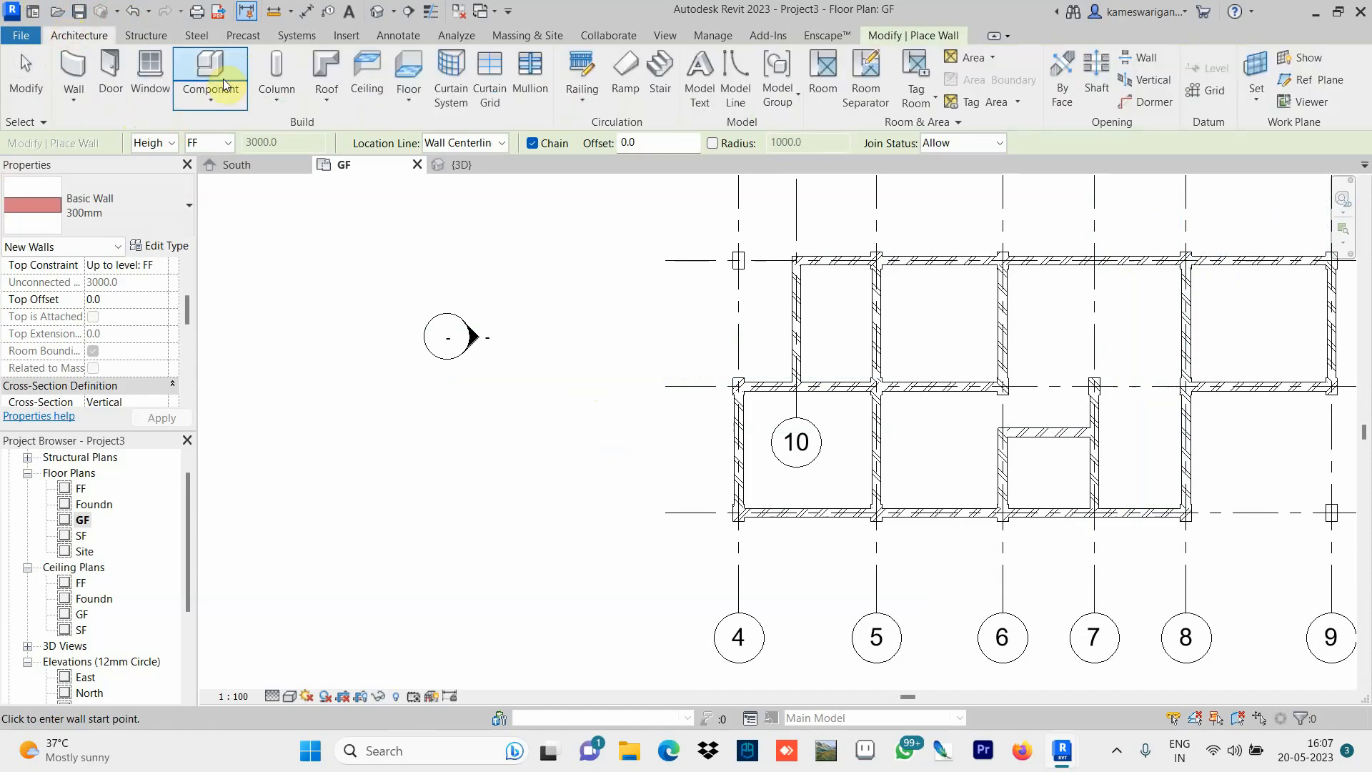
click(110, 75)
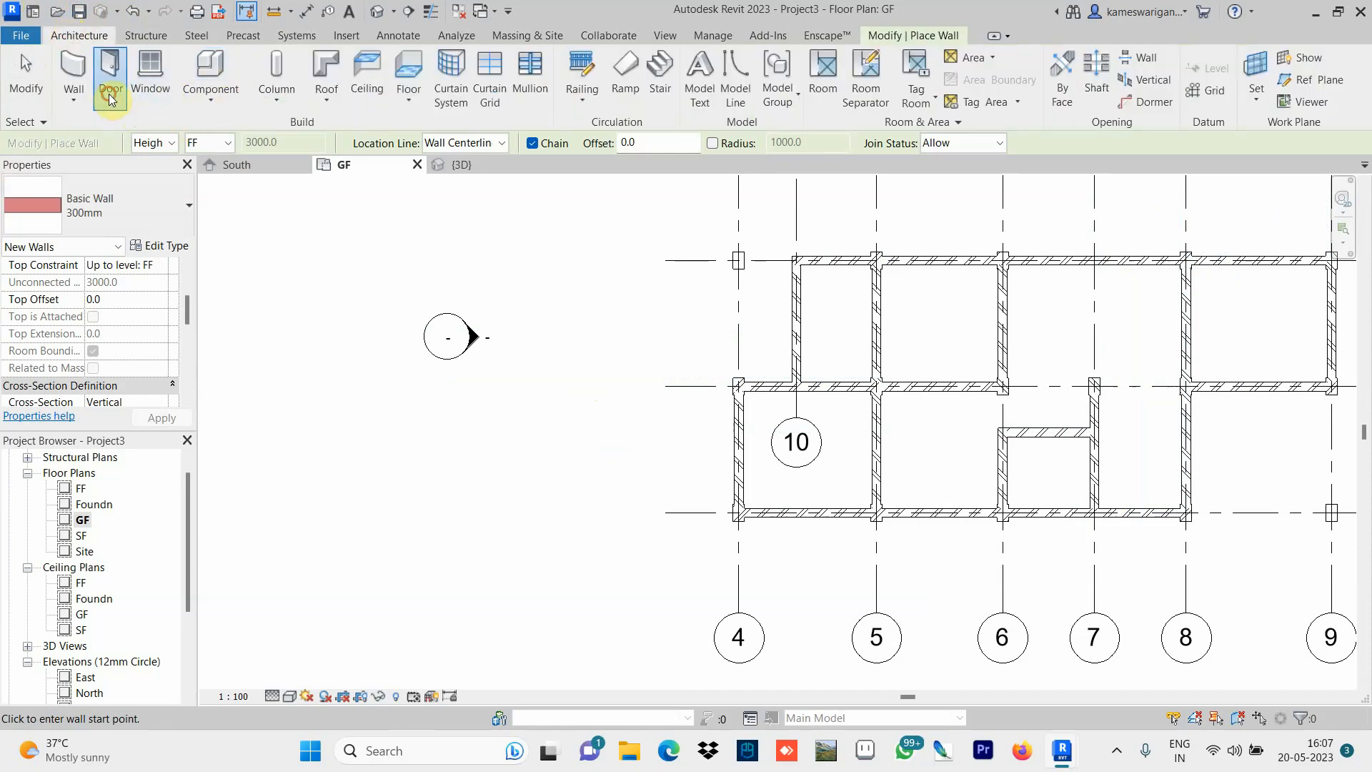
click(187, 208)
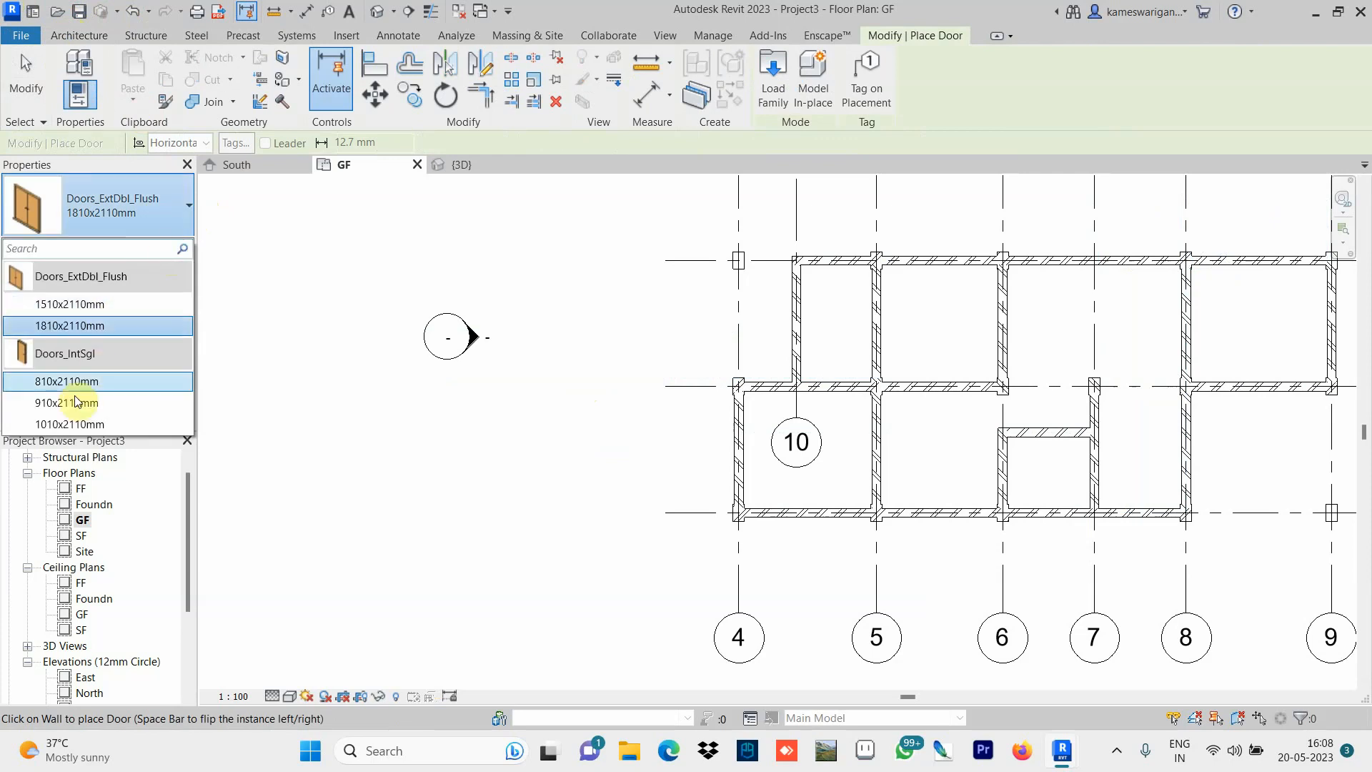
mouse_move(57, 427)
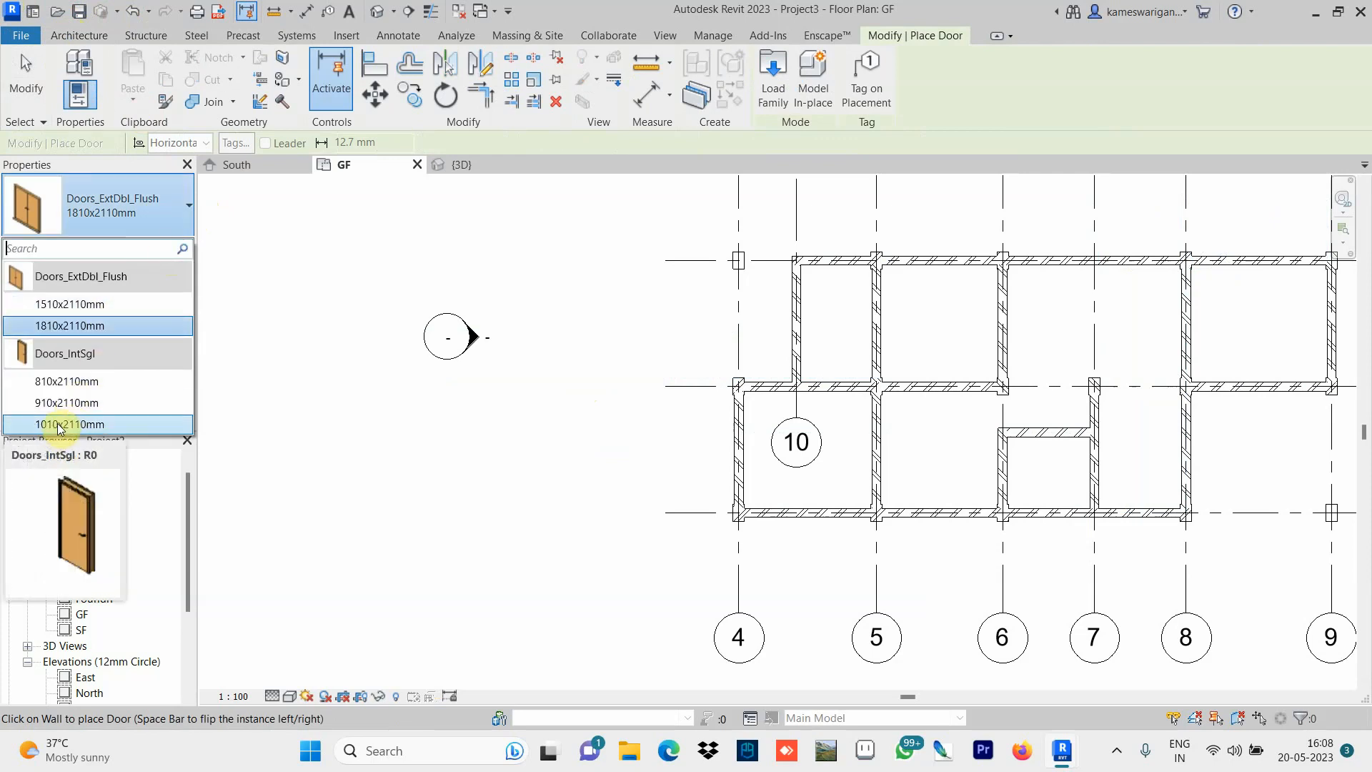
click(60, 426)
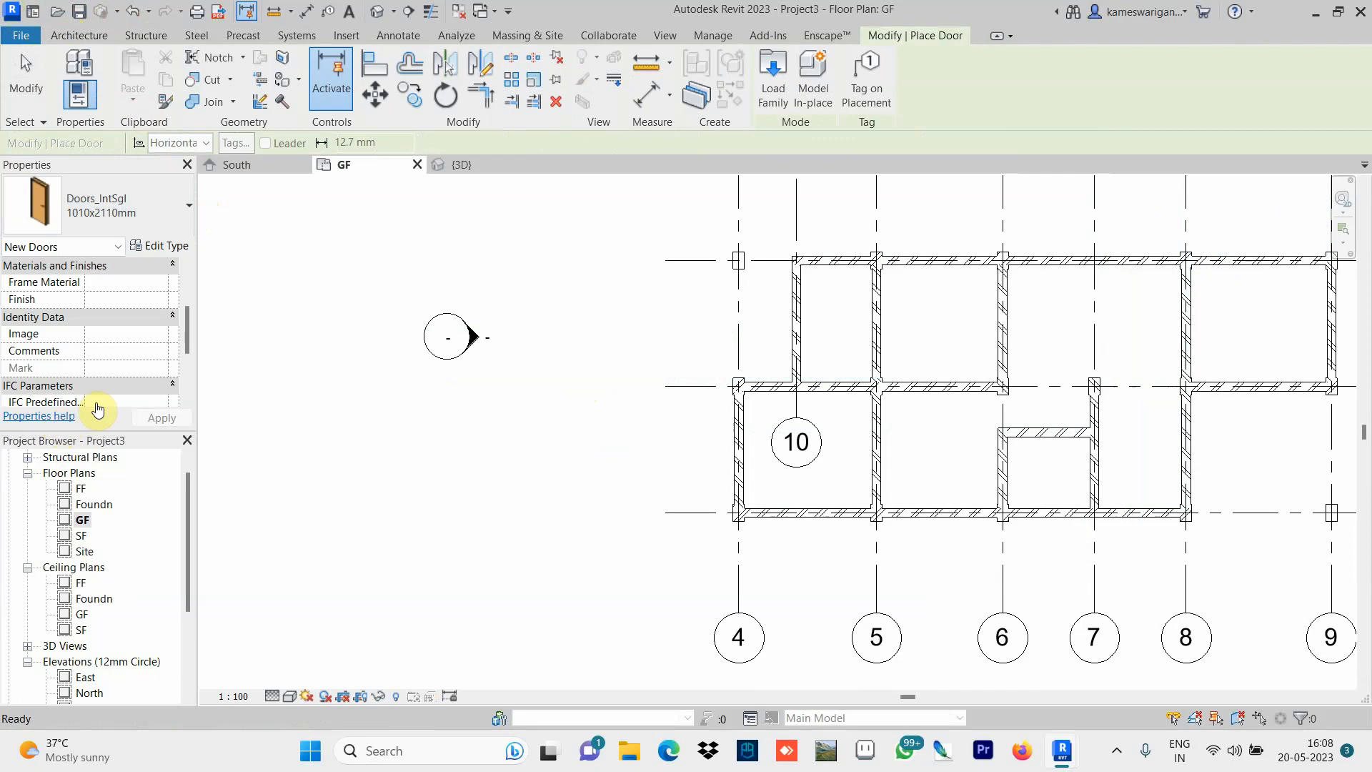
click(123, 211)
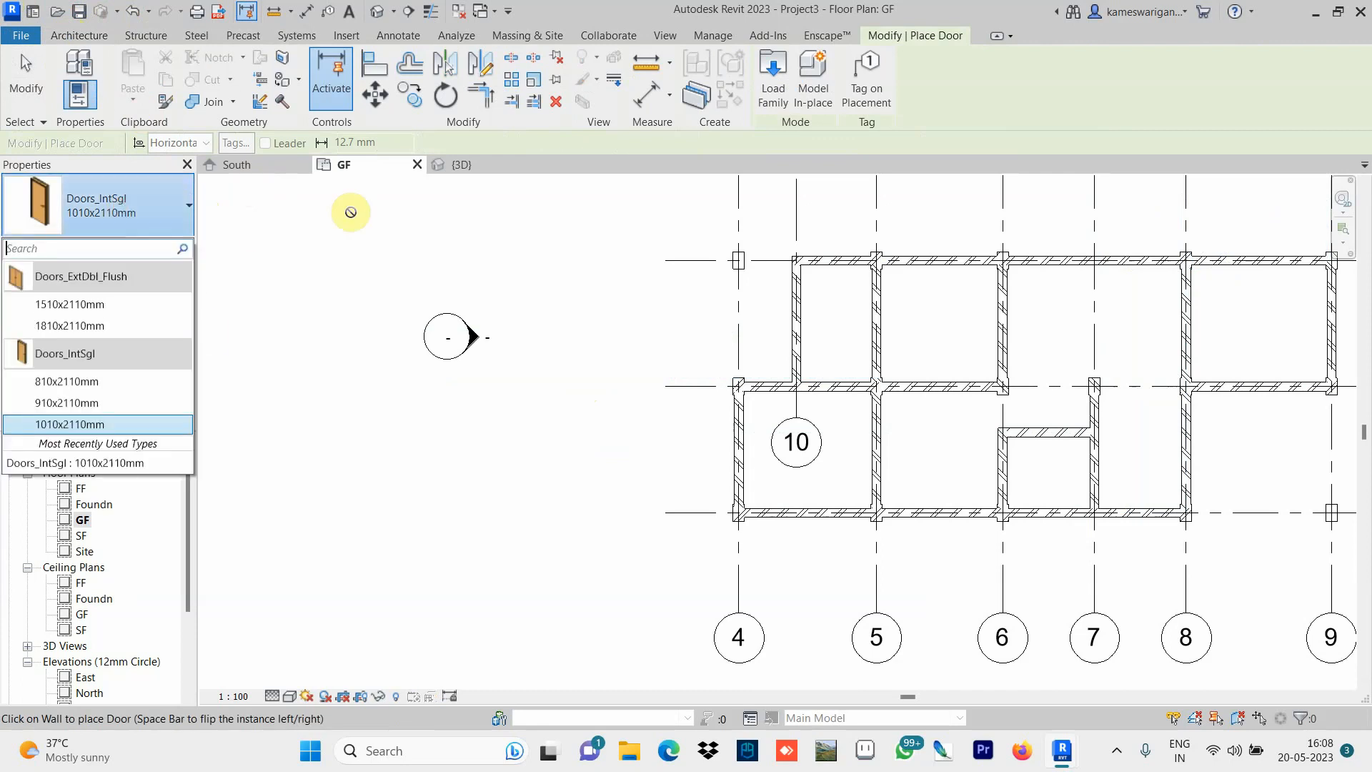
click(62, 228)
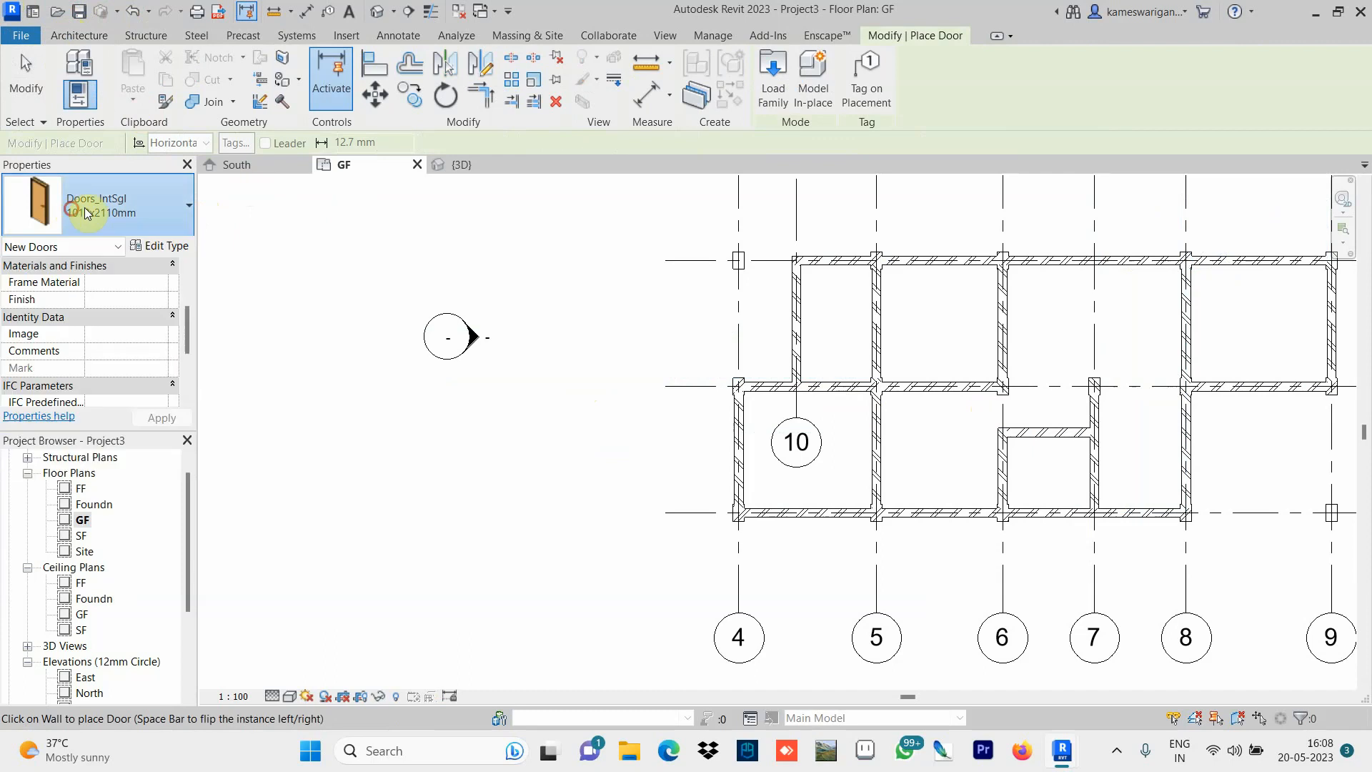
click(867, 420)
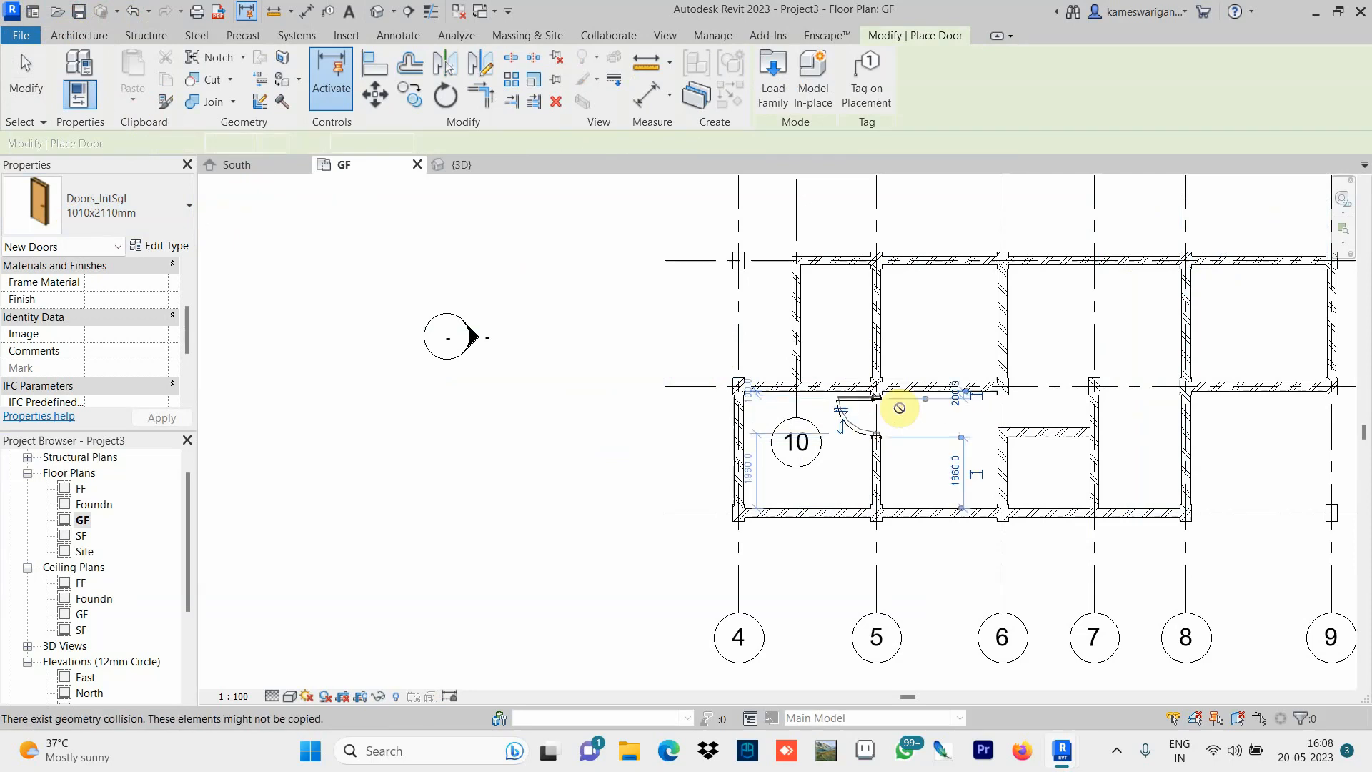
Place 1010x2110mm doors in the grid 6 wall near its upper end and the grid 2 wall between grids 4 and 10, flipping the latter's hinge side.
click(1000, 296)
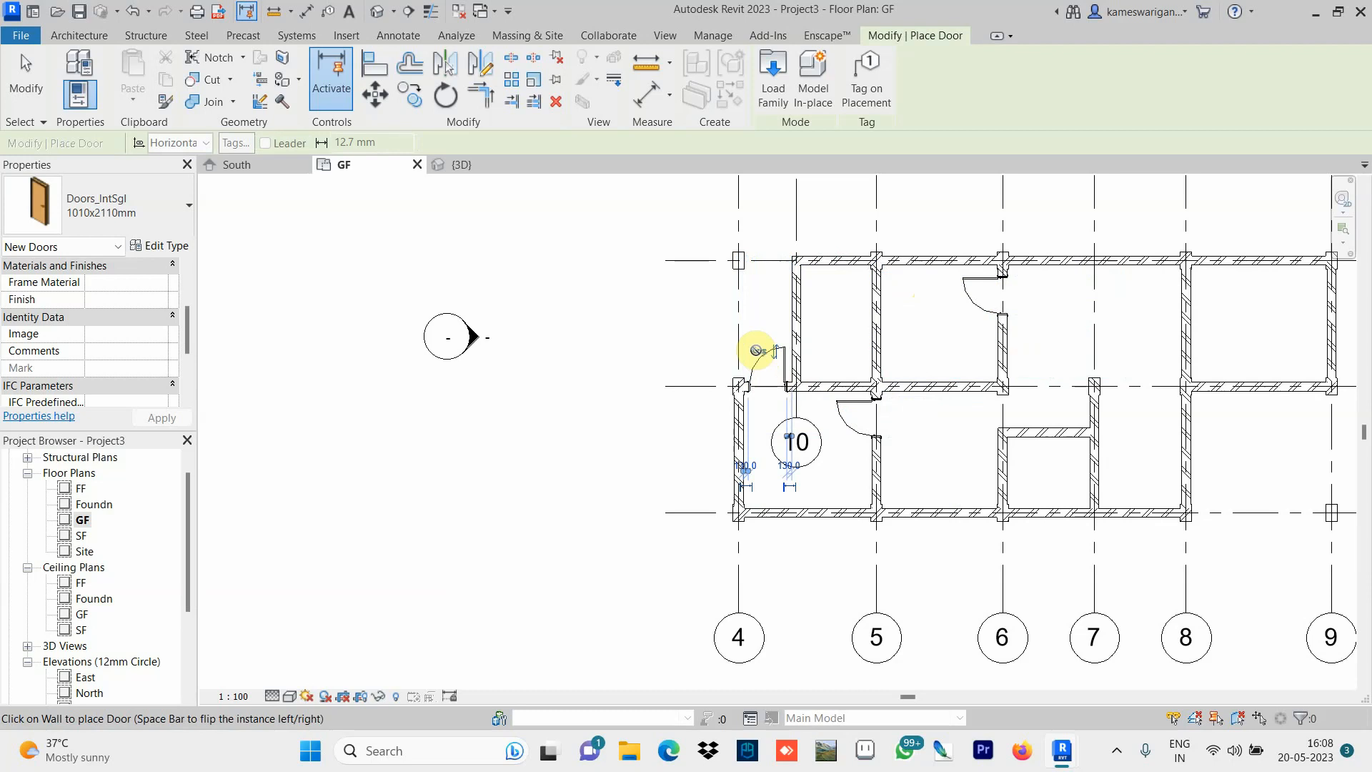
click(756, 350)
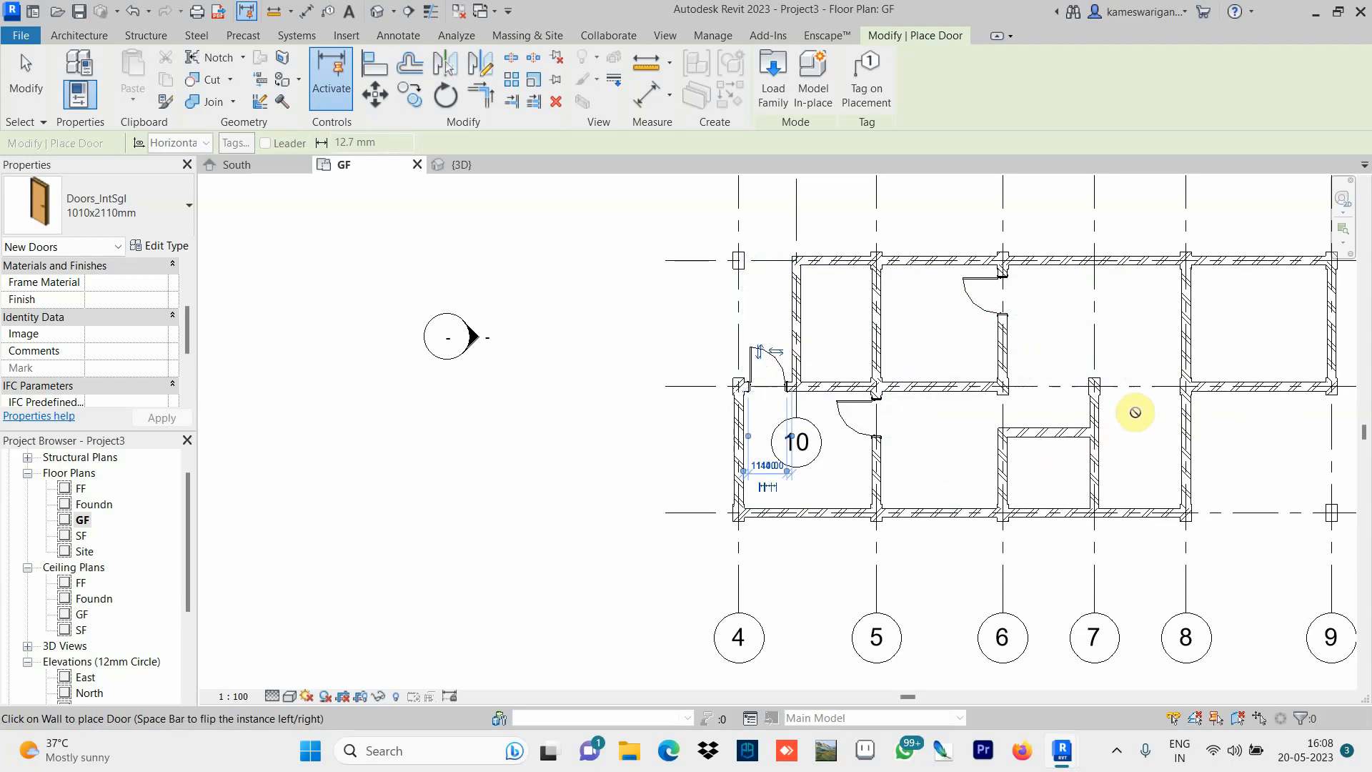
Place 1010x2110mm doors in the grid 8 and grid 9 walls above grid 2, flipping the grid 8 door's hinge to its upper end.
click(1188, 337)
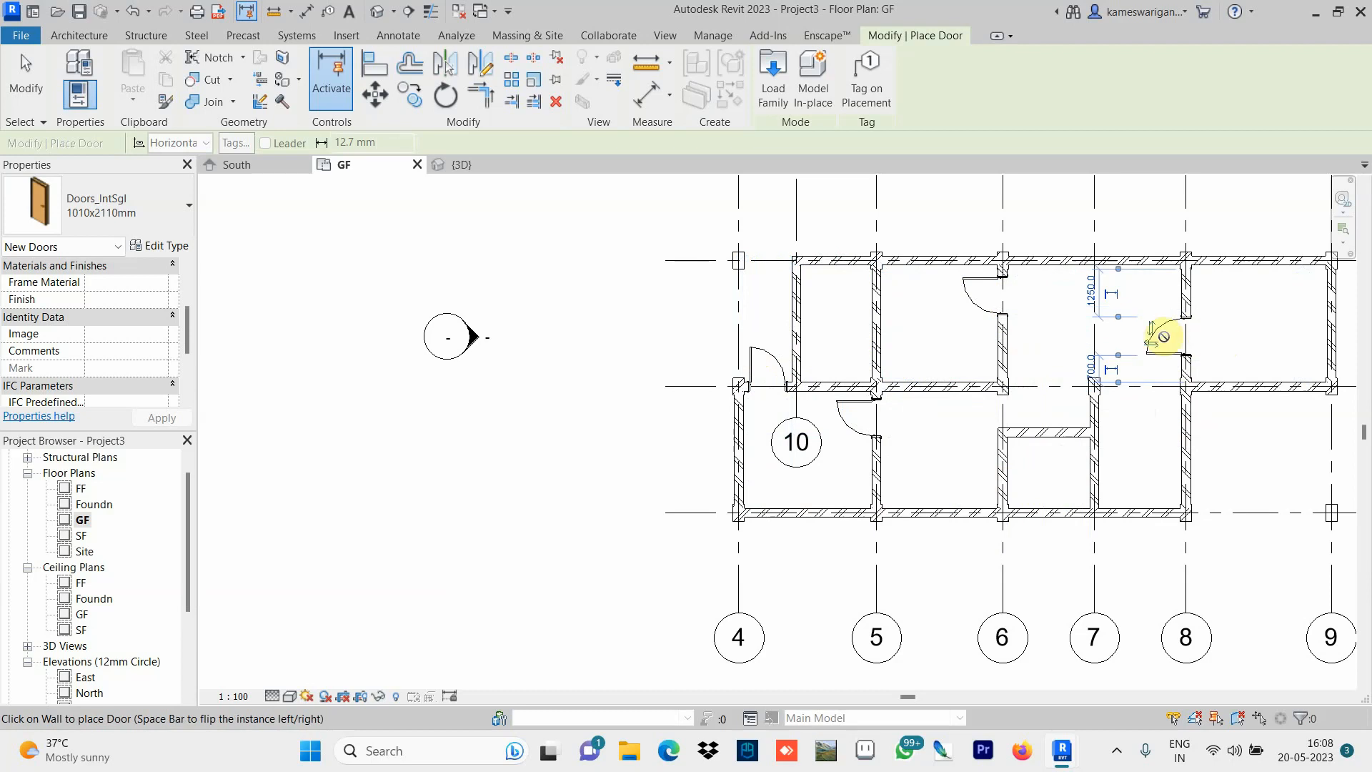
click(1188, 332)
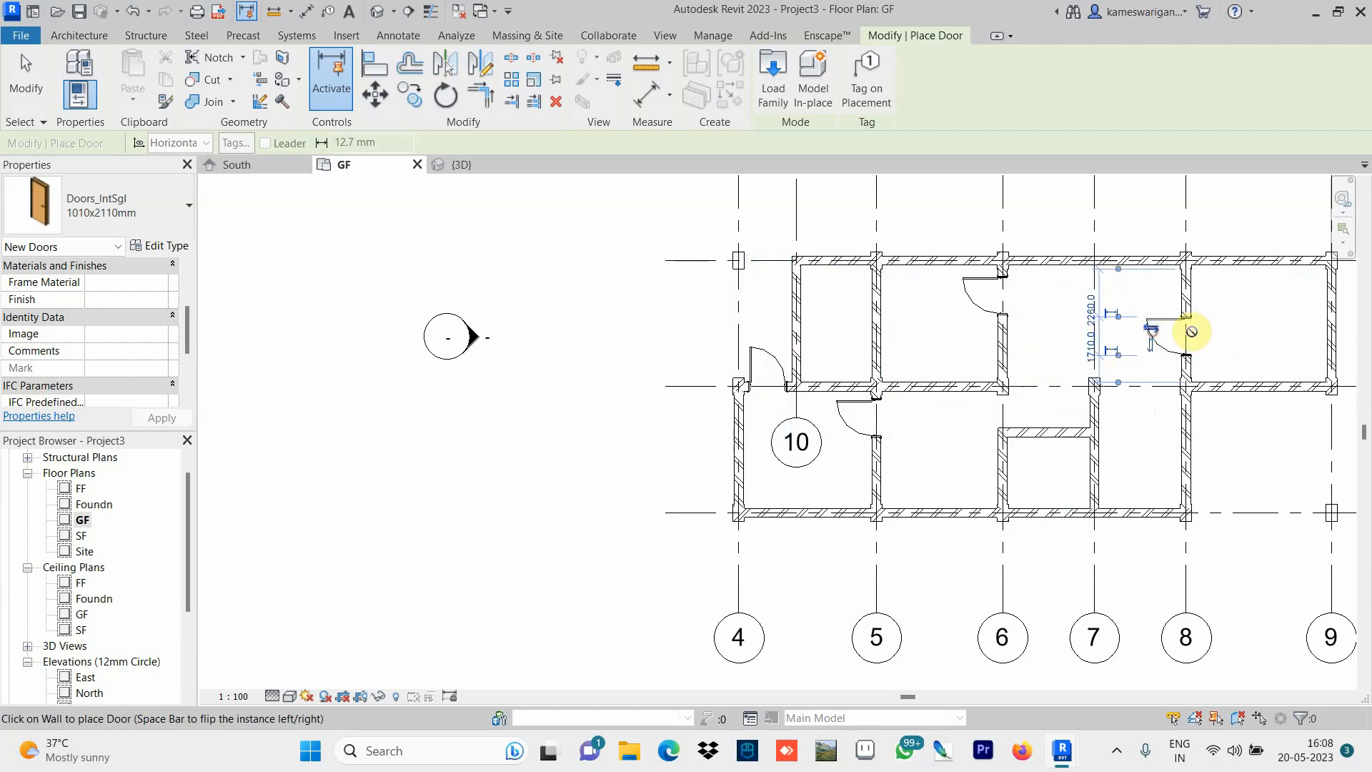
click(1326, 329)
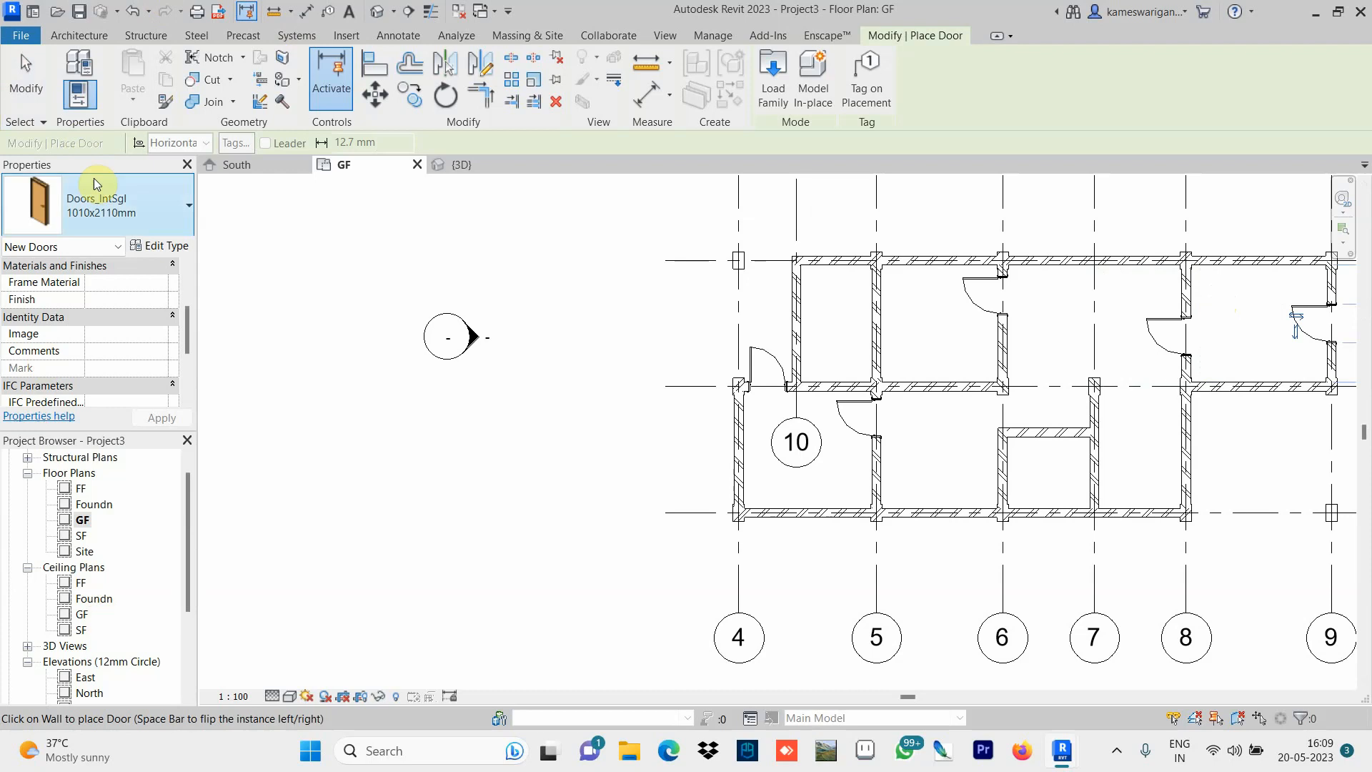
click(73, 36)
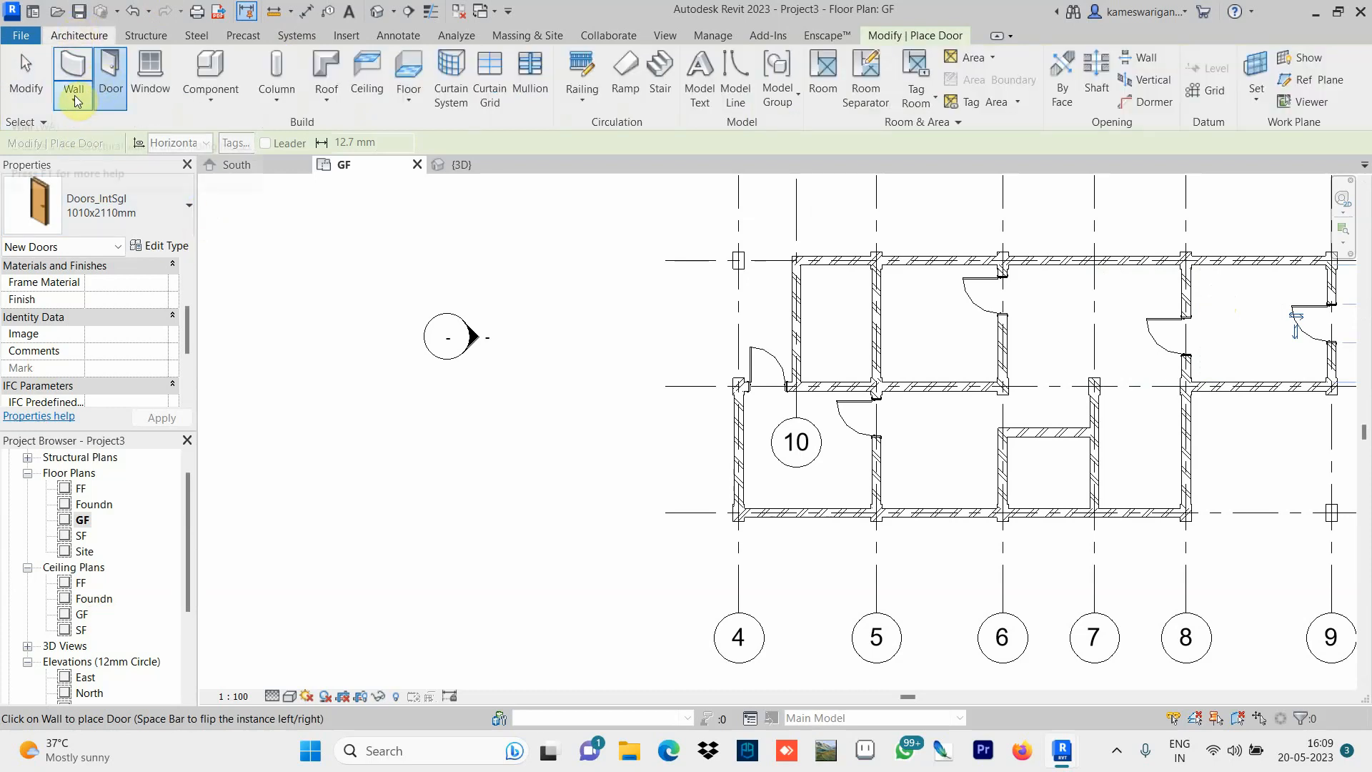
Draw a horizontal 300mm wall from the midpoint of the grid 10 wall to the grid 5 wall, splitting that room in half.
click(77, 100)
click(62, 130)
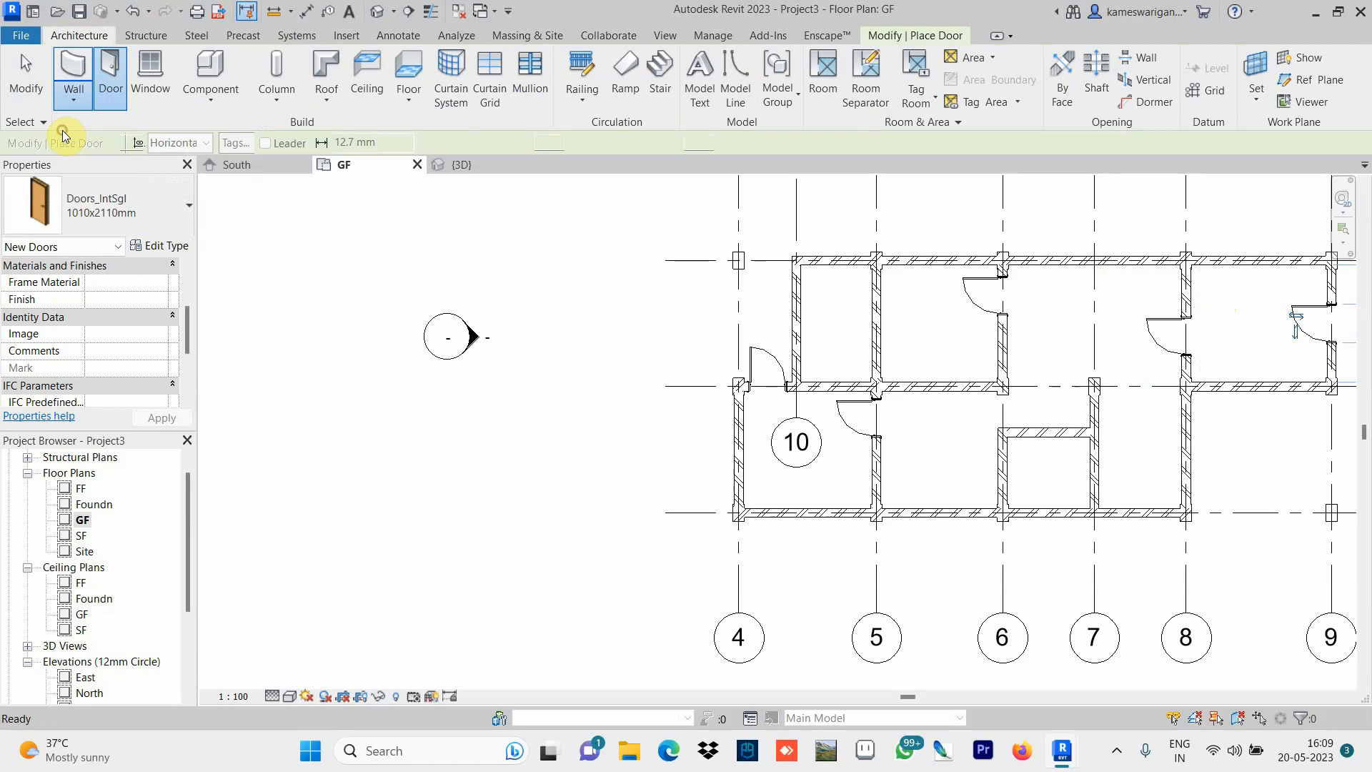
click(79, 203)
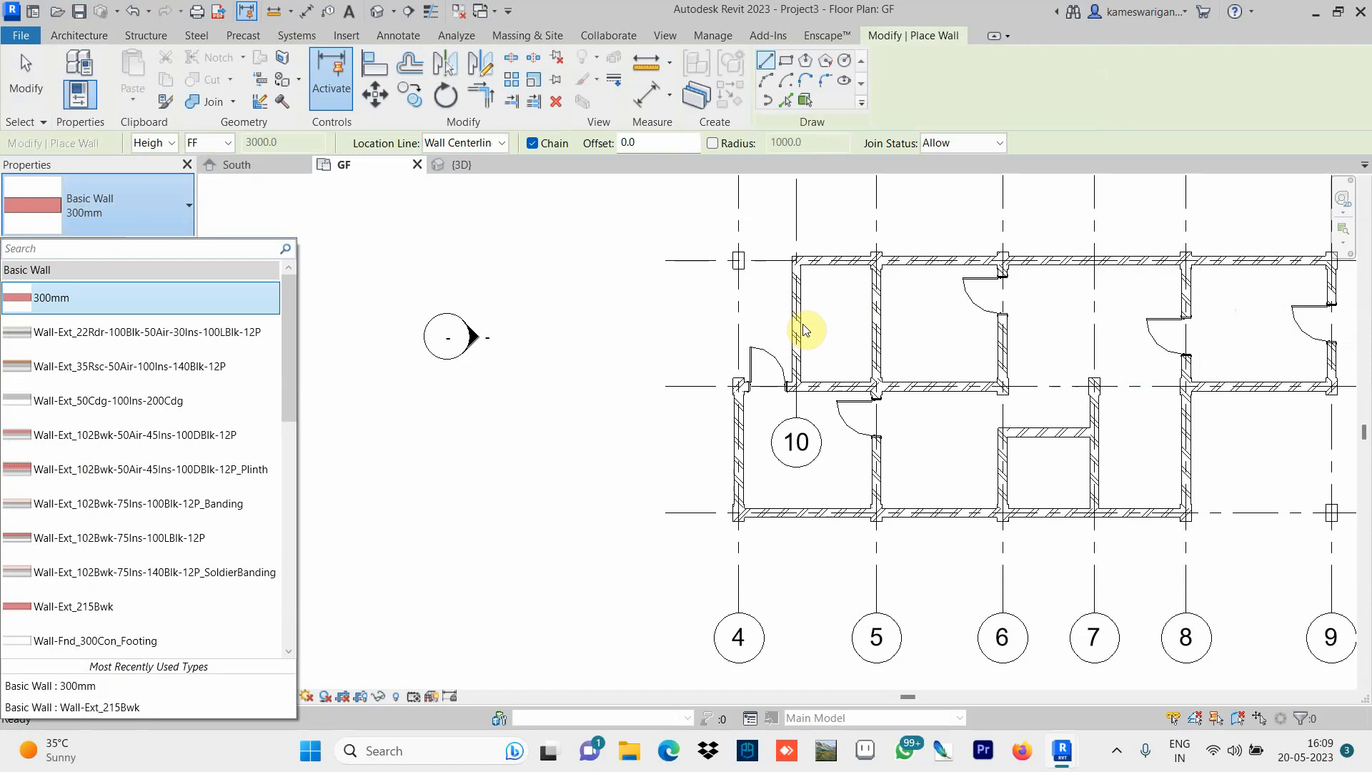
click(188, 206)
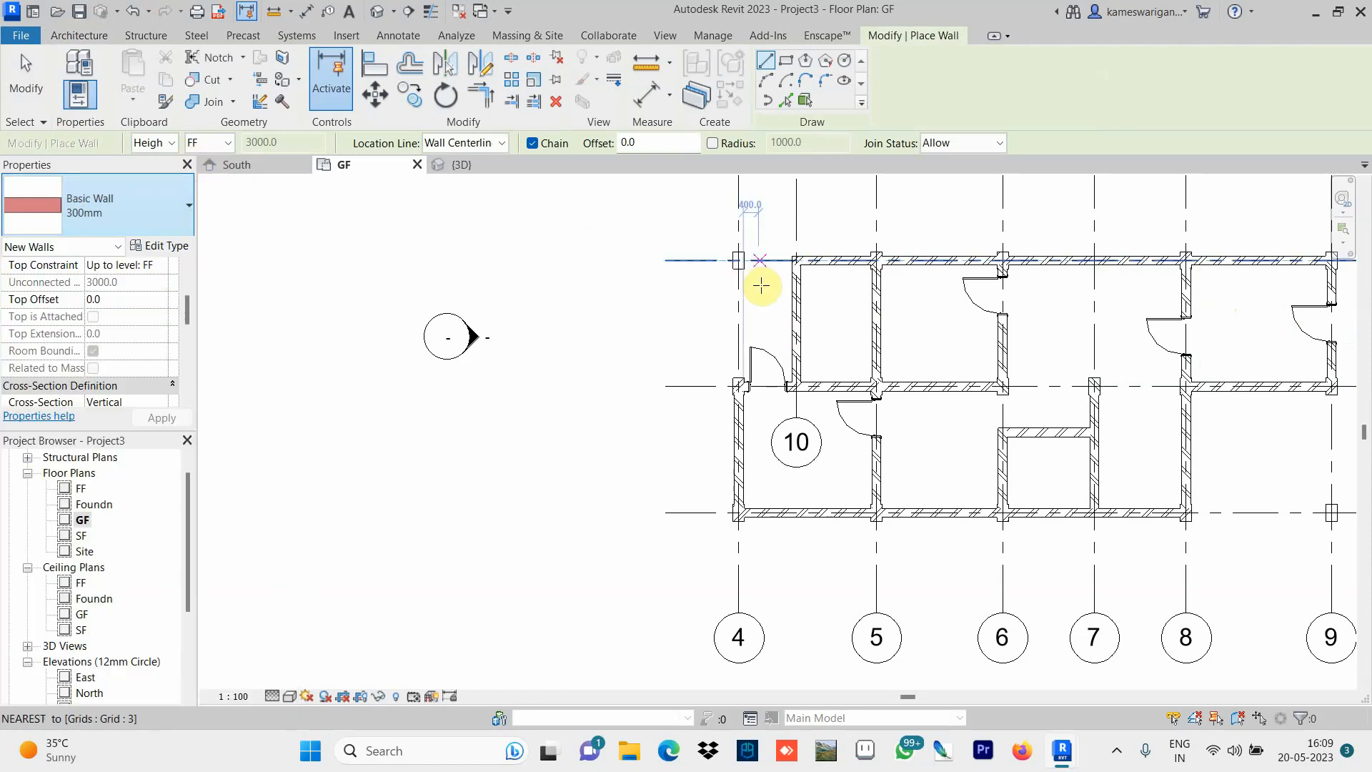
click(795, 326)
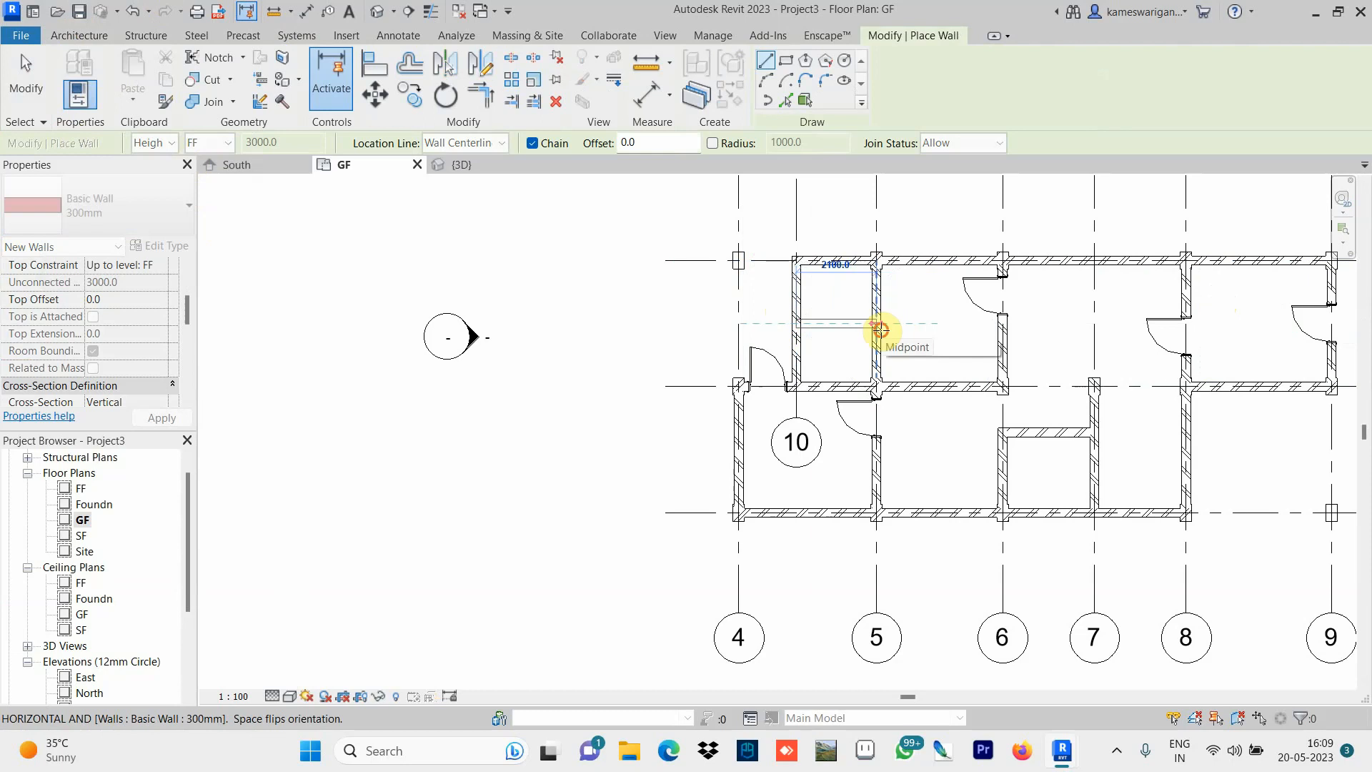
click(880, 329)
key(Escape)
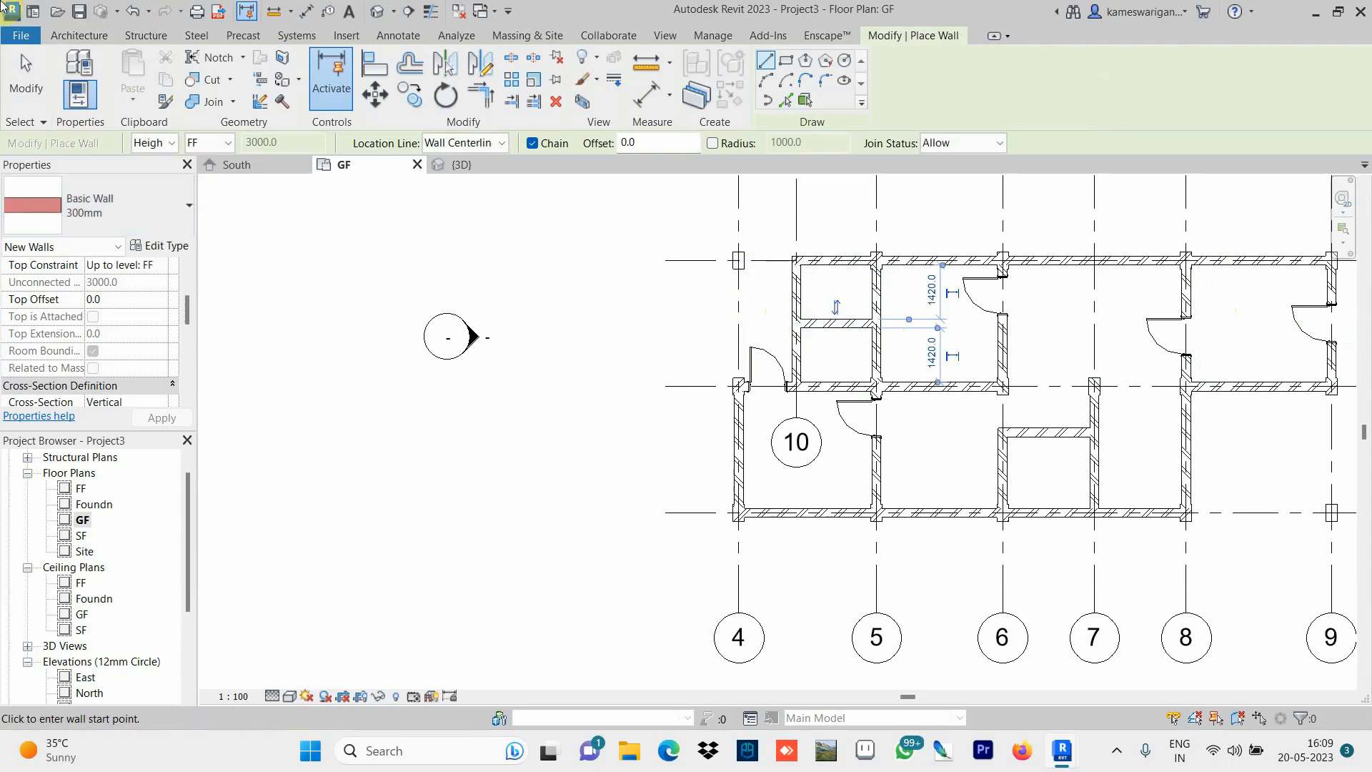
Place a Doors_IntSgl 810x2110mm door in the grid 5 wall near its upper end, swinging into the small room toward grid 10.
click(84, 39)
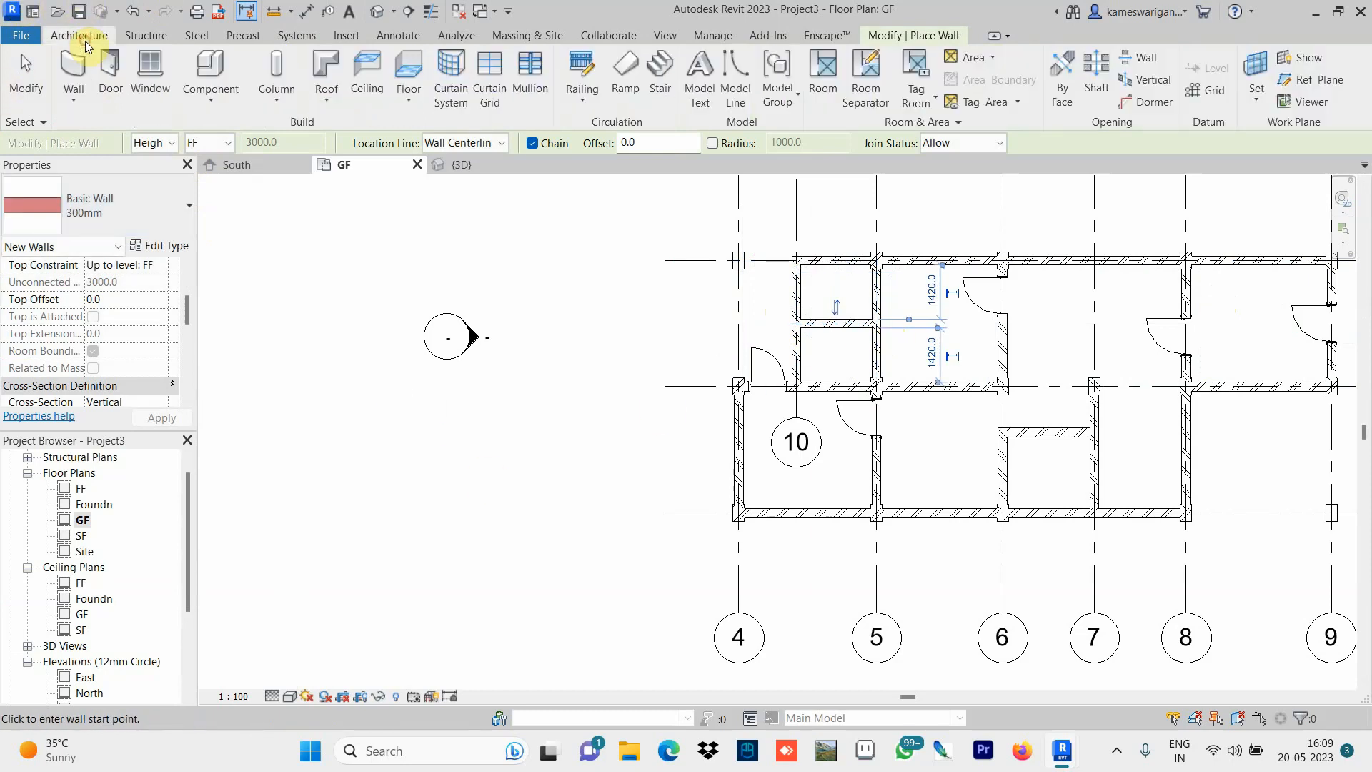
click(113, 100)
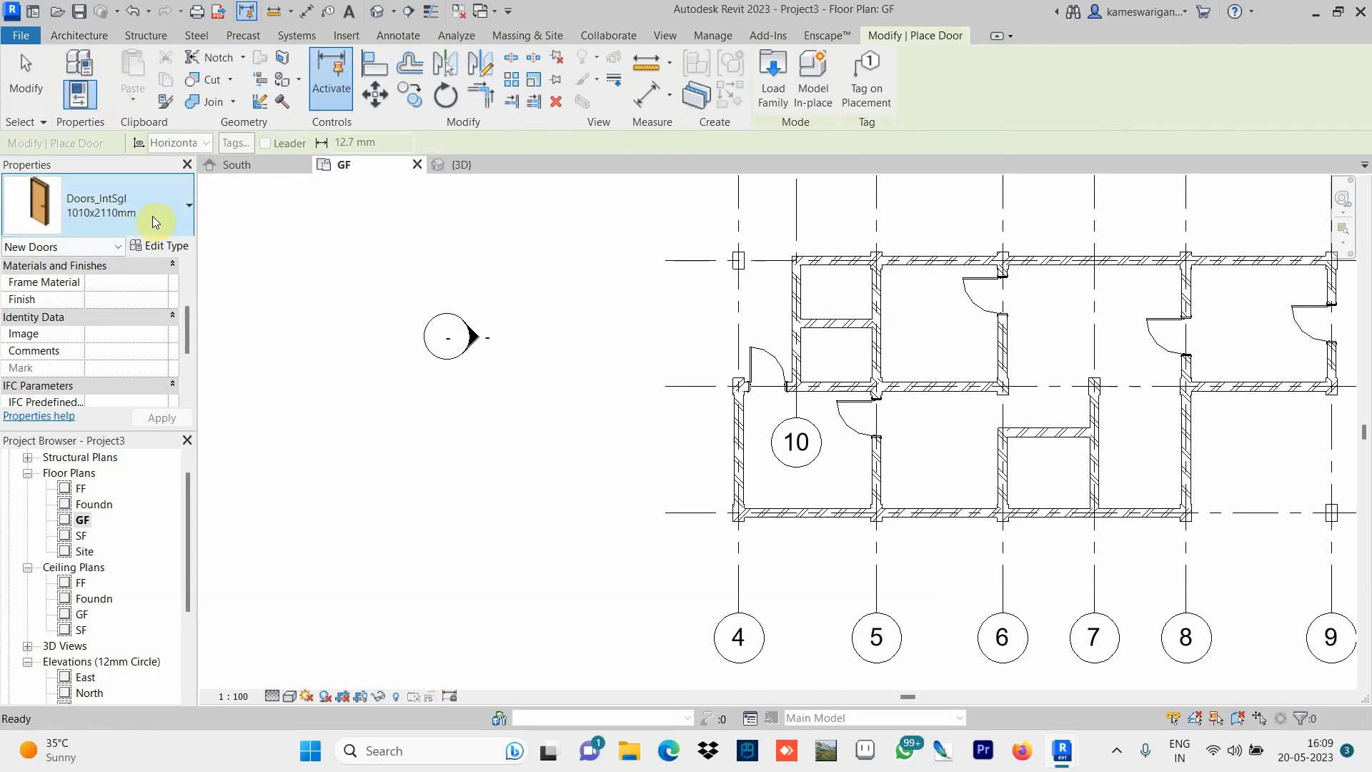
click(190, 208)
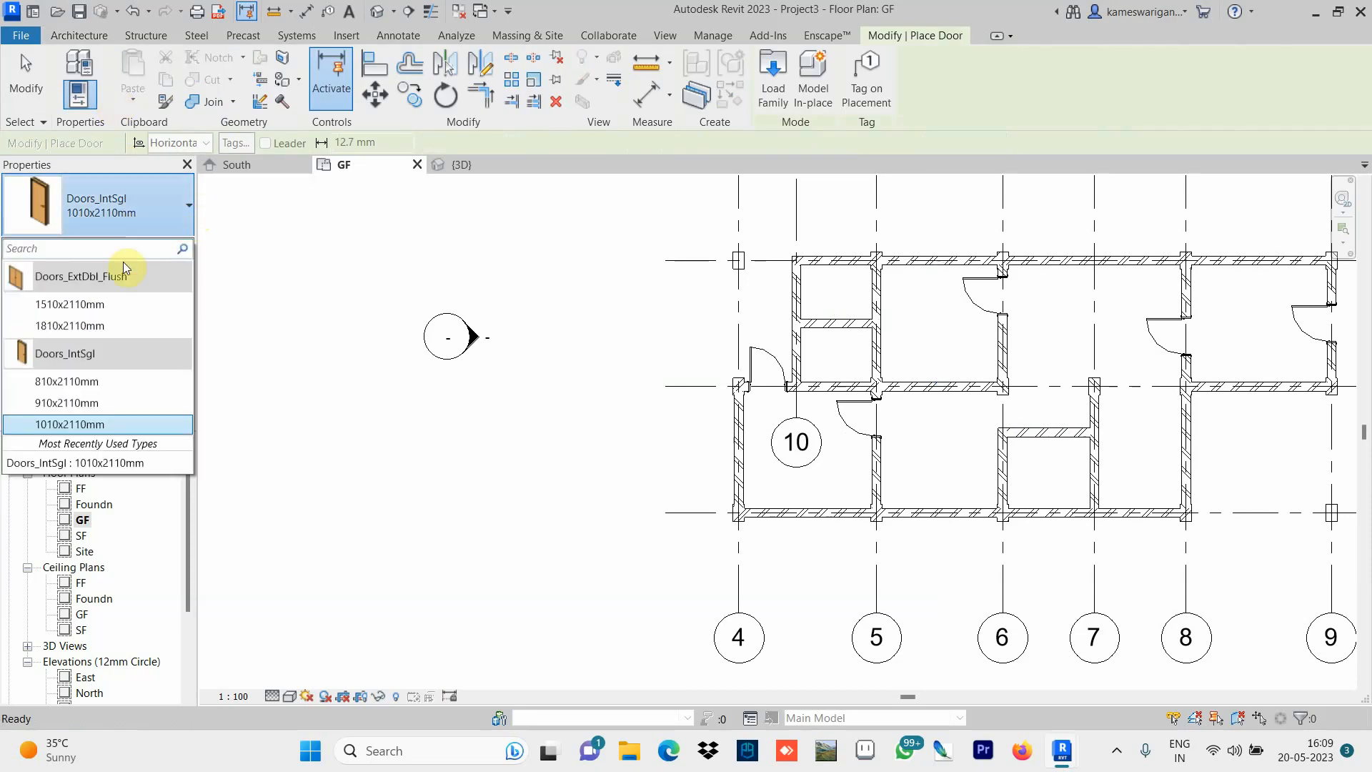
click(60, 384)
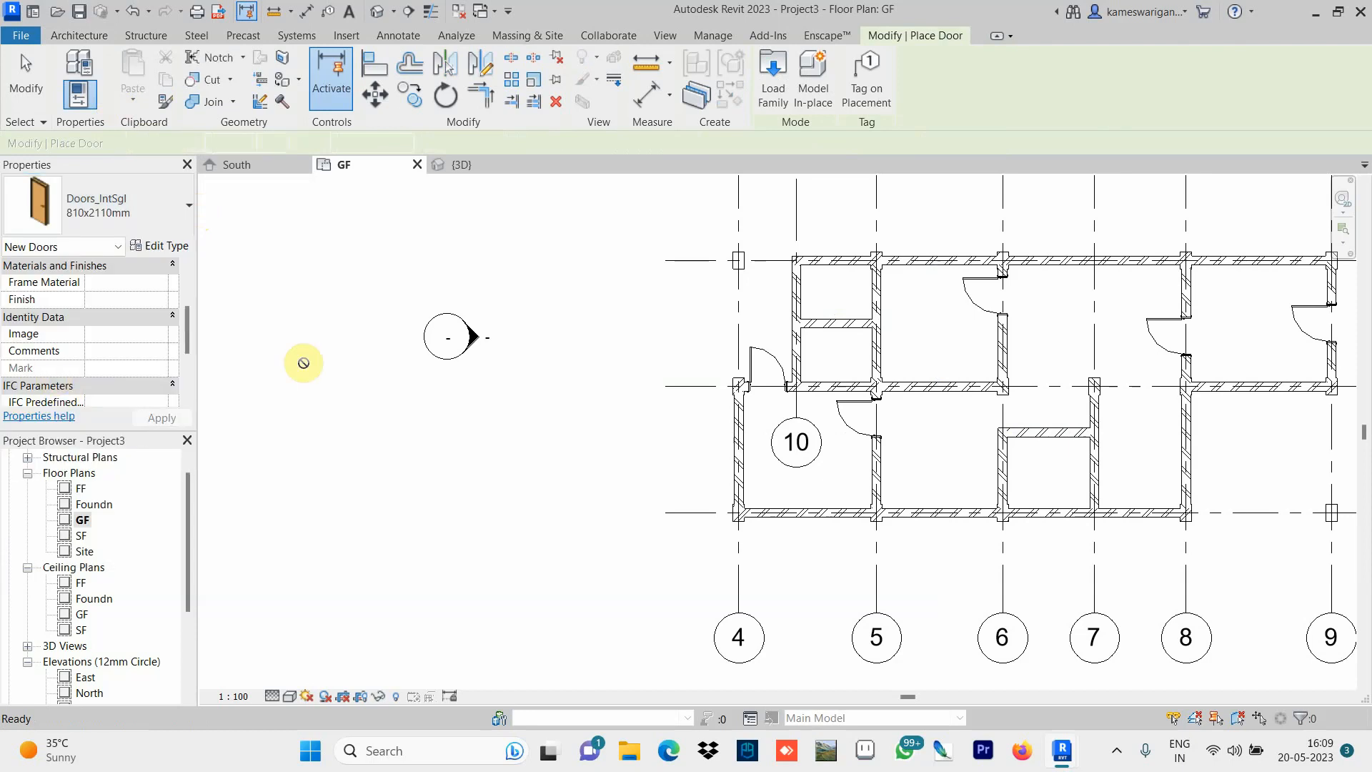
click(873, 283)
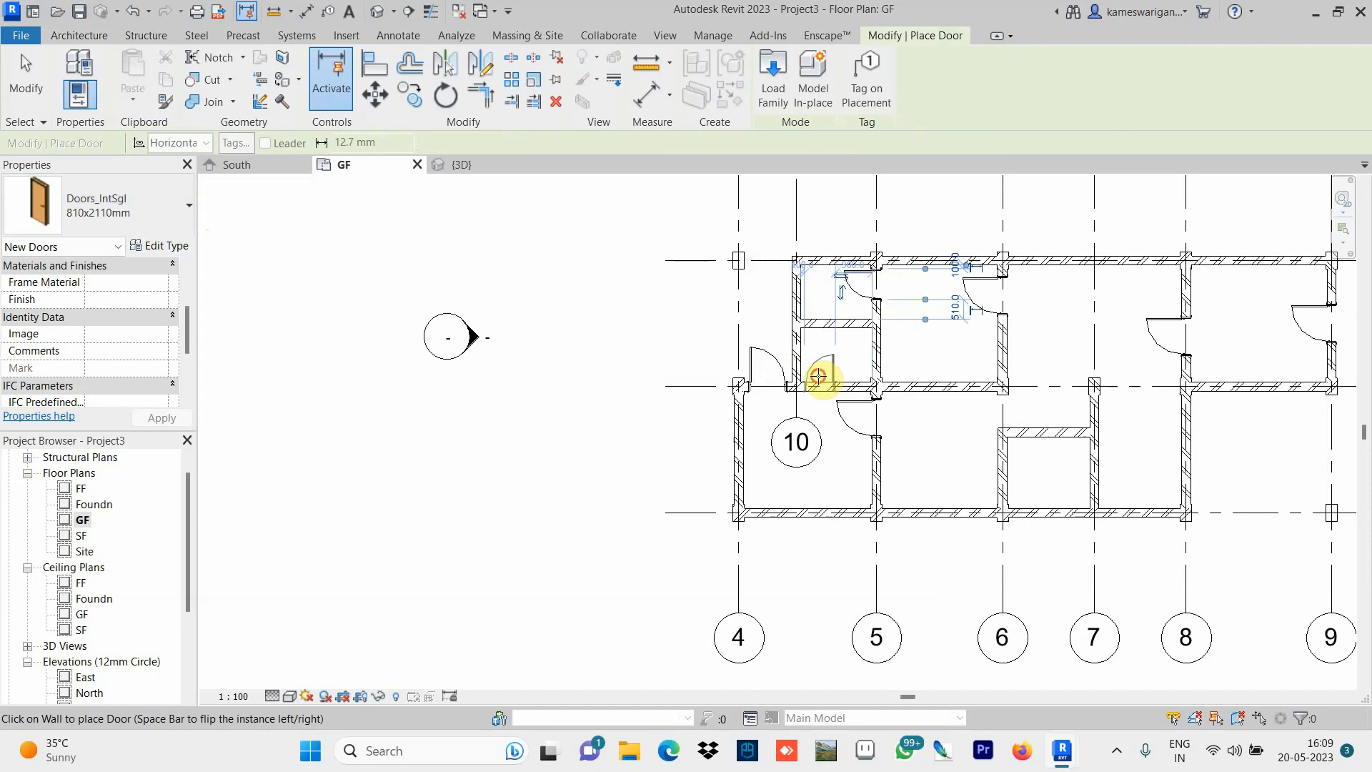
Place 810x2110mm doors in the grid 2 wall beside grid 10, hinged on the grid 10 side, and in the grid 6 wall, swinging toward grid 7.
click(818, 377)
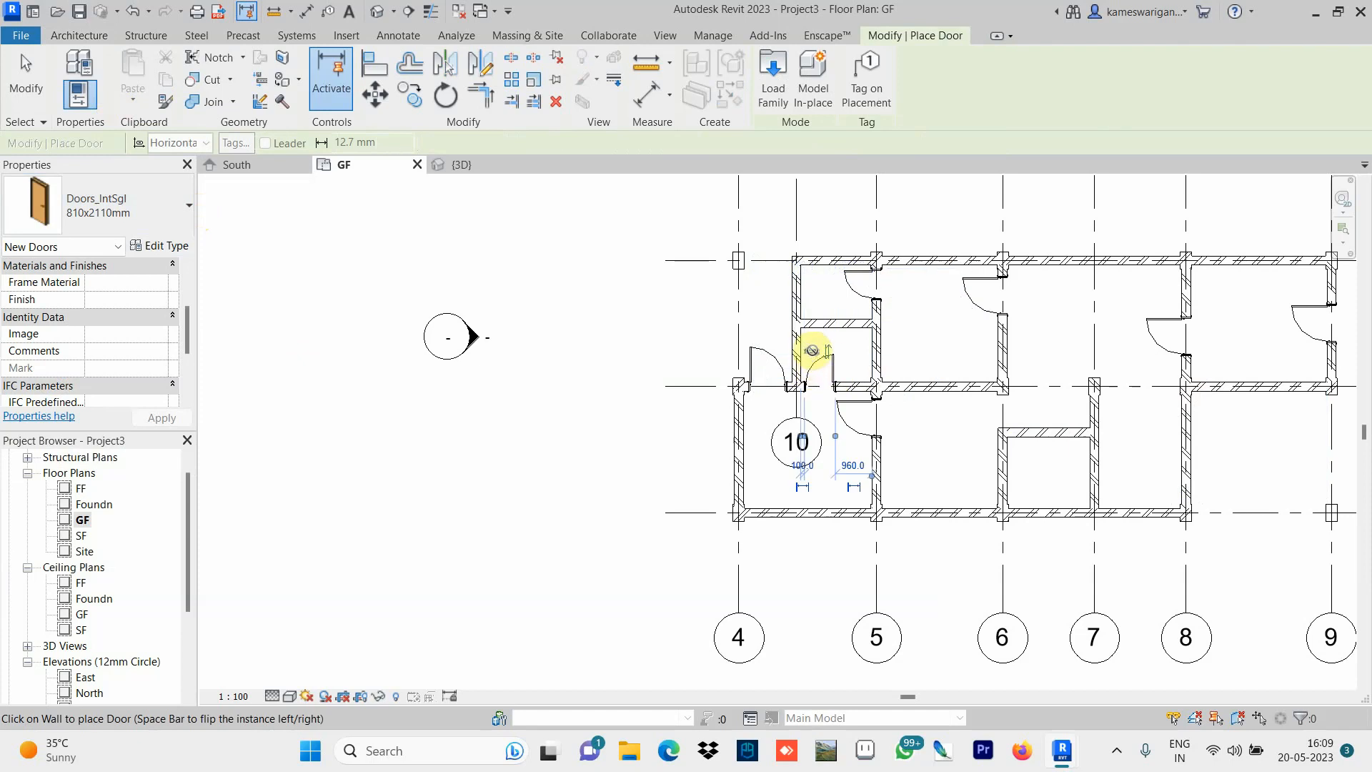
click(812, 351)
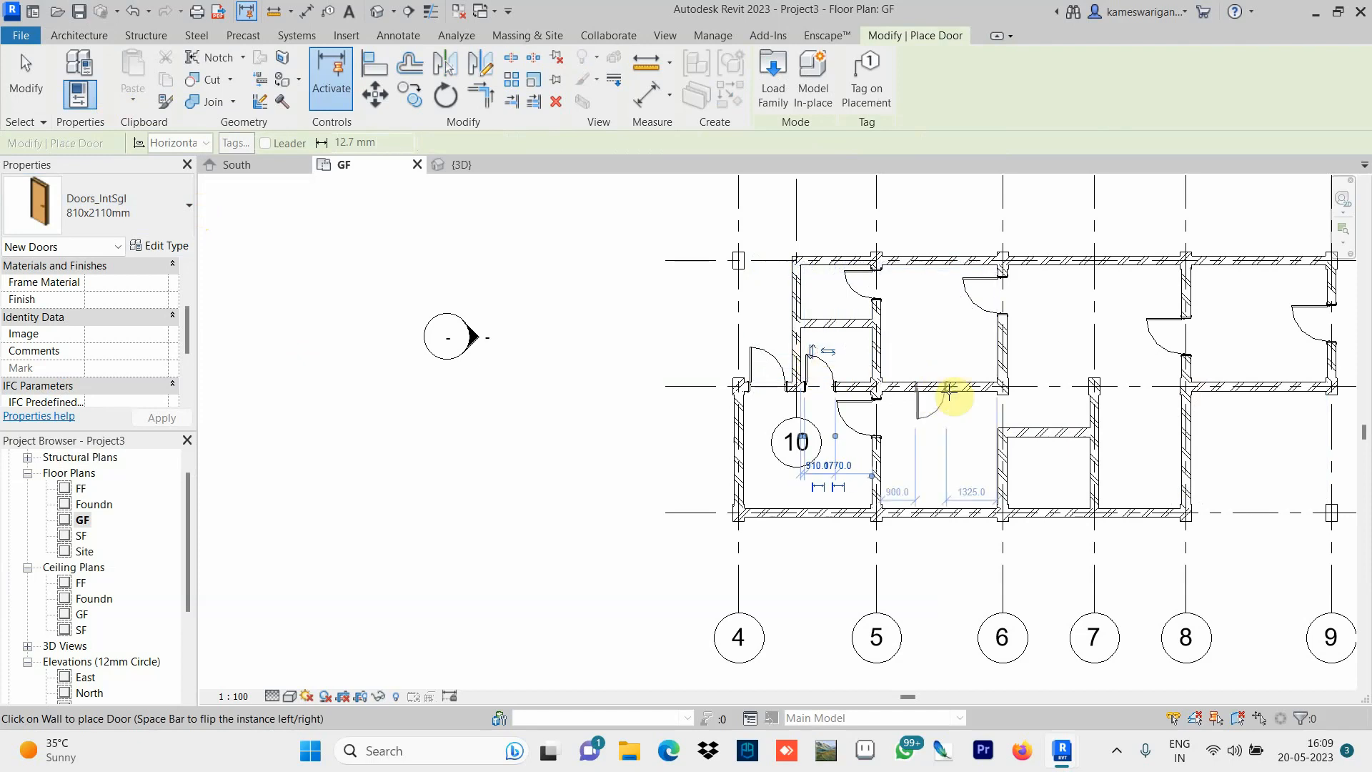
click(1012, 456)
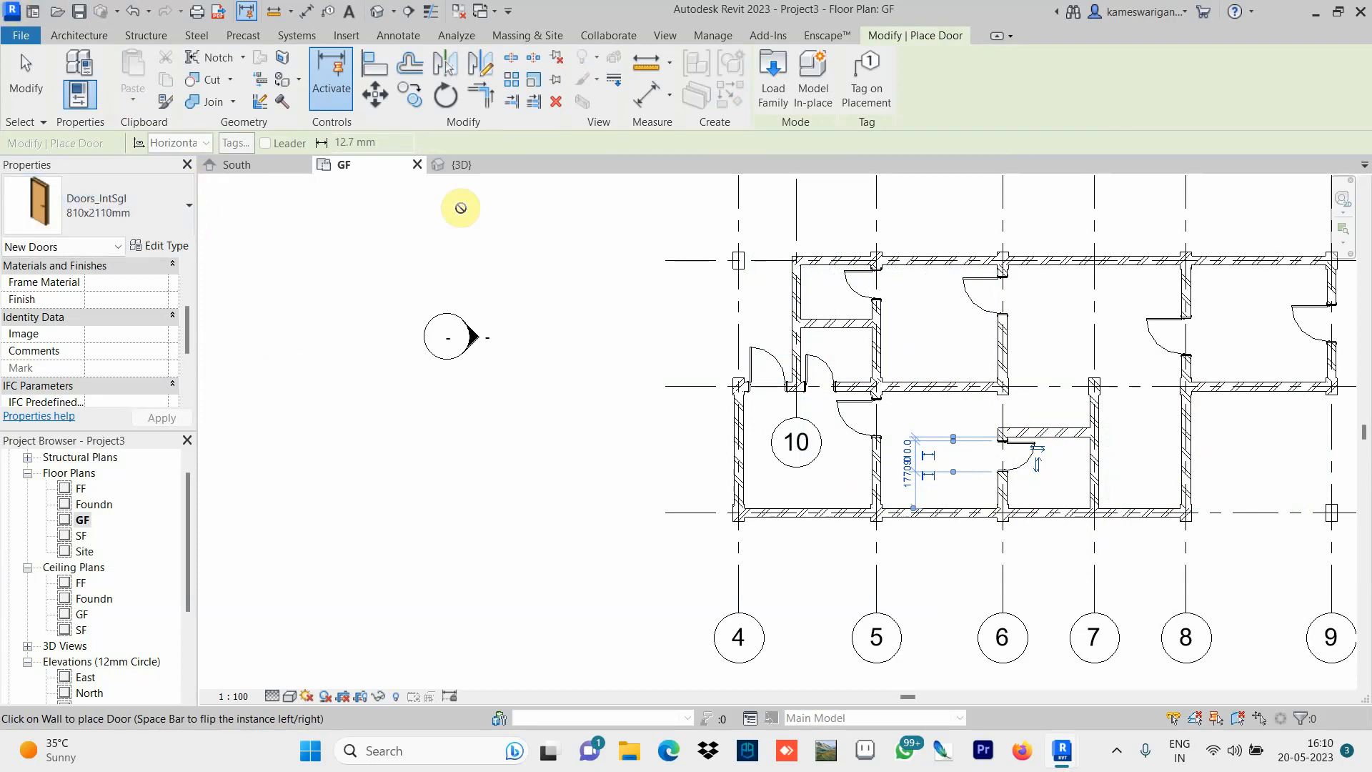
Place Windows_Sgl_Plain 910x1210mm windows centred in the lower exterior wall between grids 5-6 and 4-5, and in the grid 4 wall.
click(72, 36)
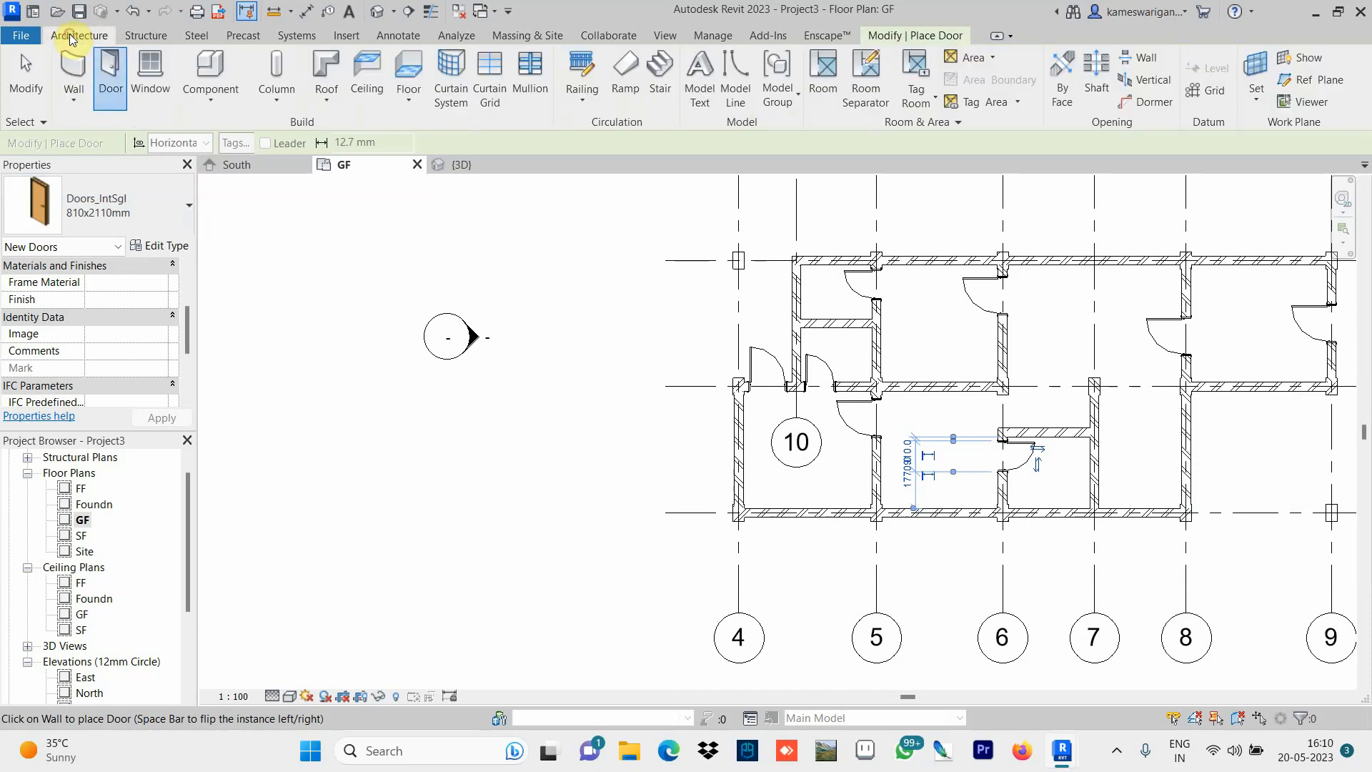
click(162, 93)
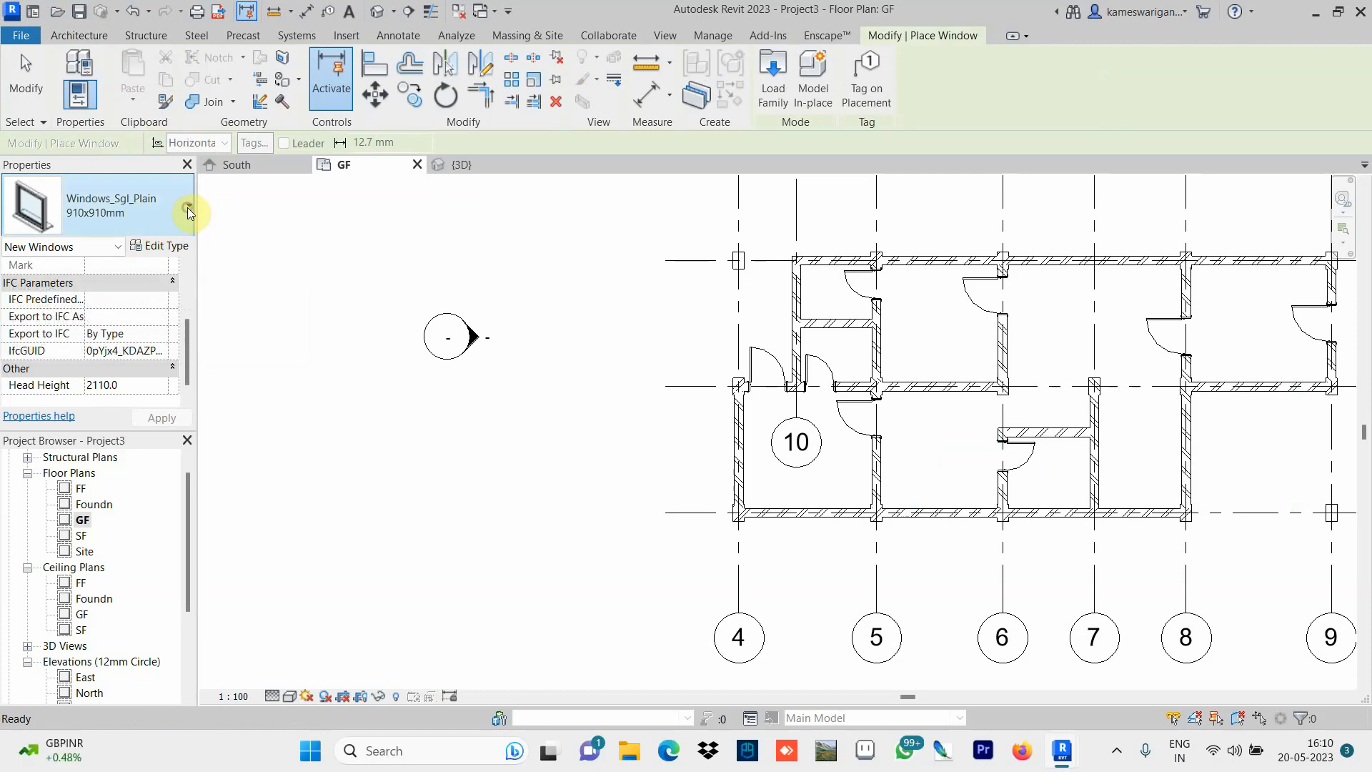
click(188, 209)
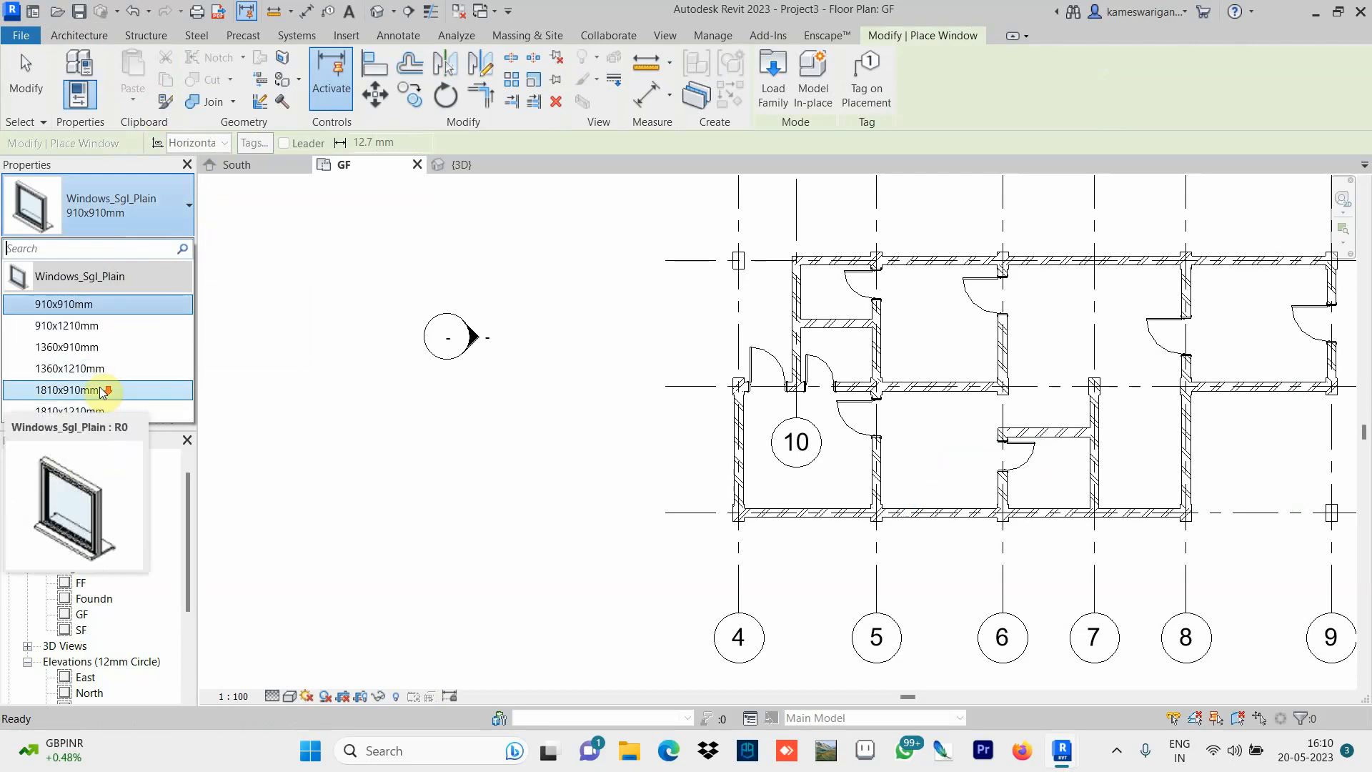
click(63, 326)
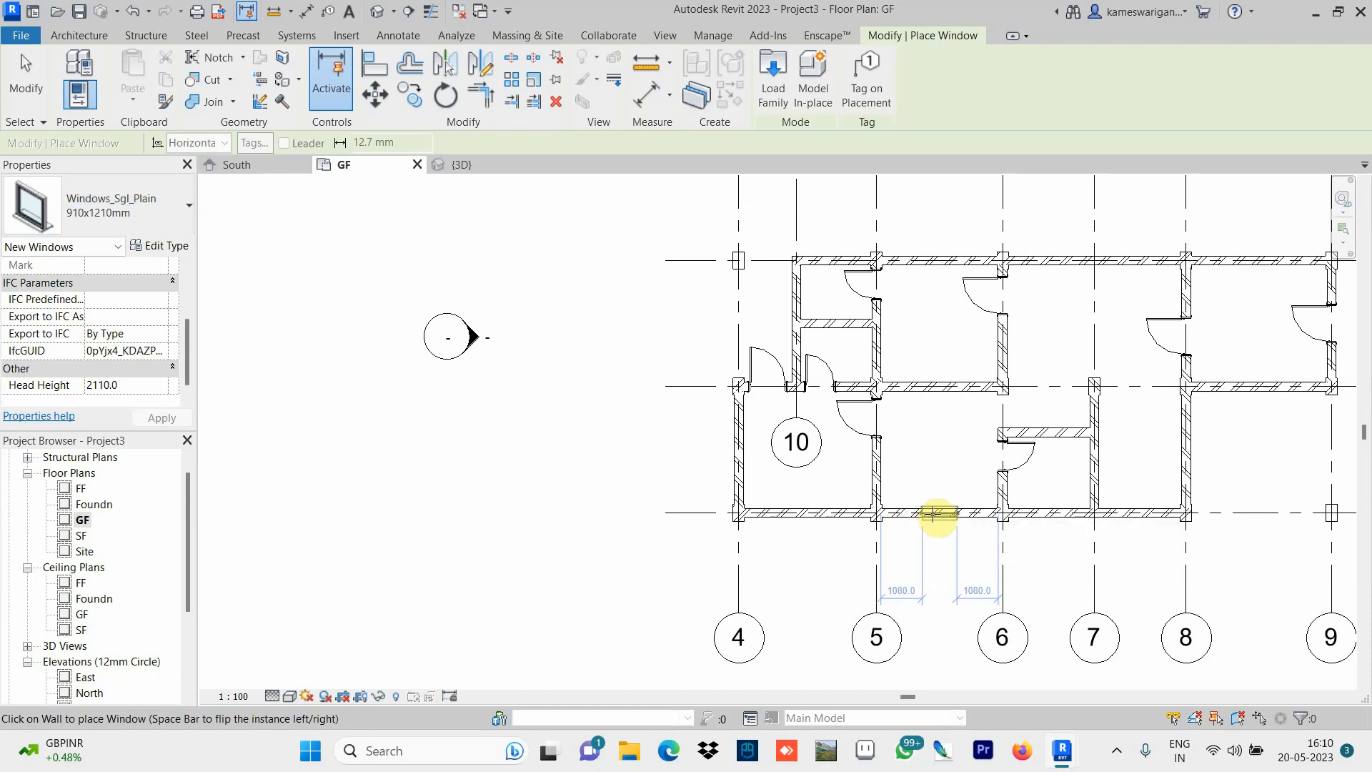
click(938, 513)
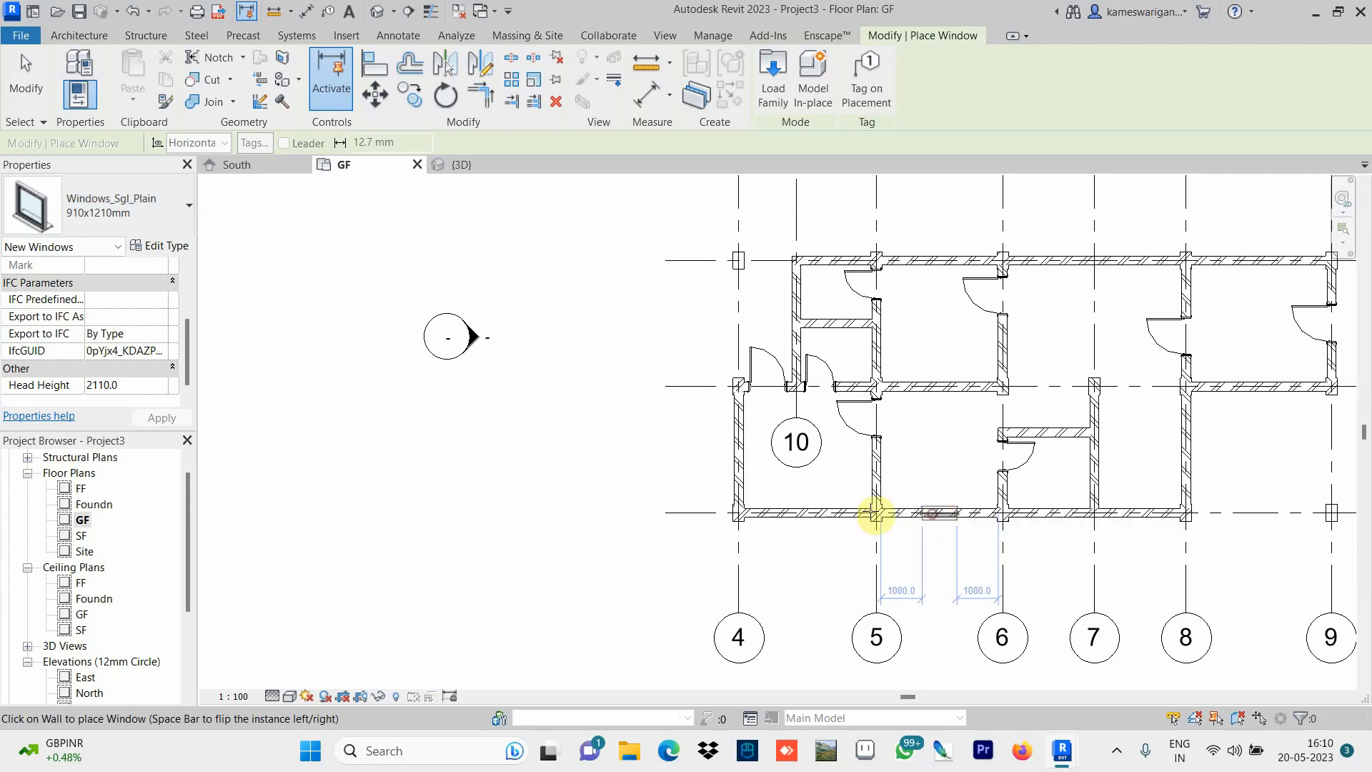
click(808, 512)
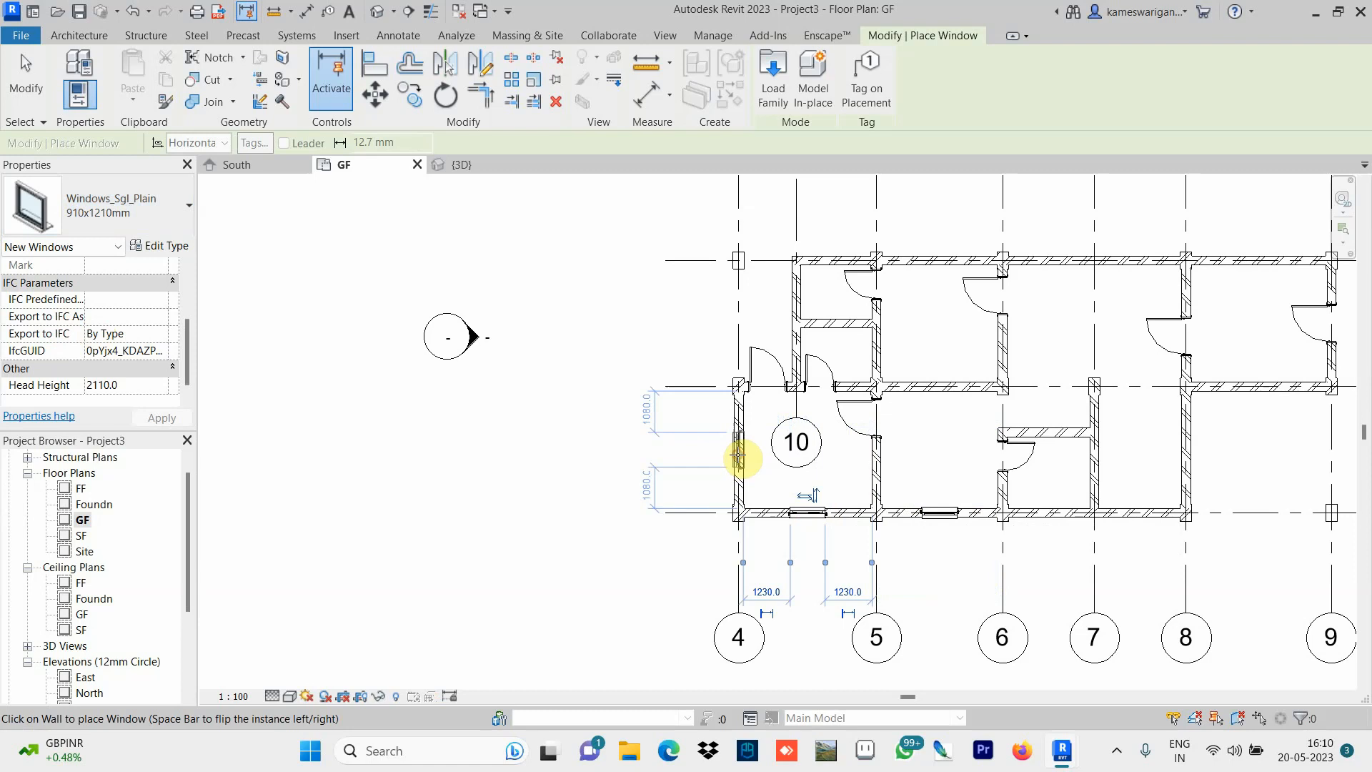
click(737, 451)
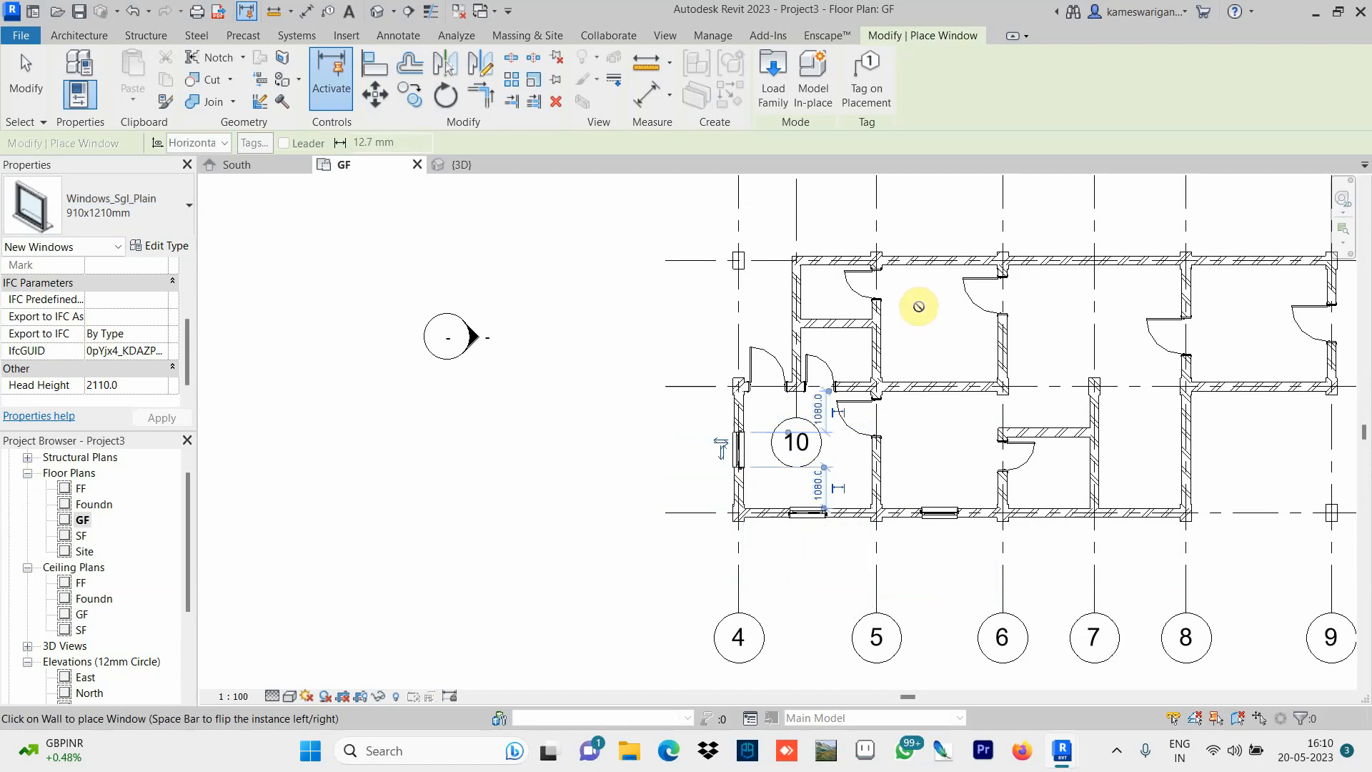
Place three 910x1210mm windows in the upper exterior wall: between grids 5 and 6, at grid 7, and between grids 8 and 9.
click(938, 260)
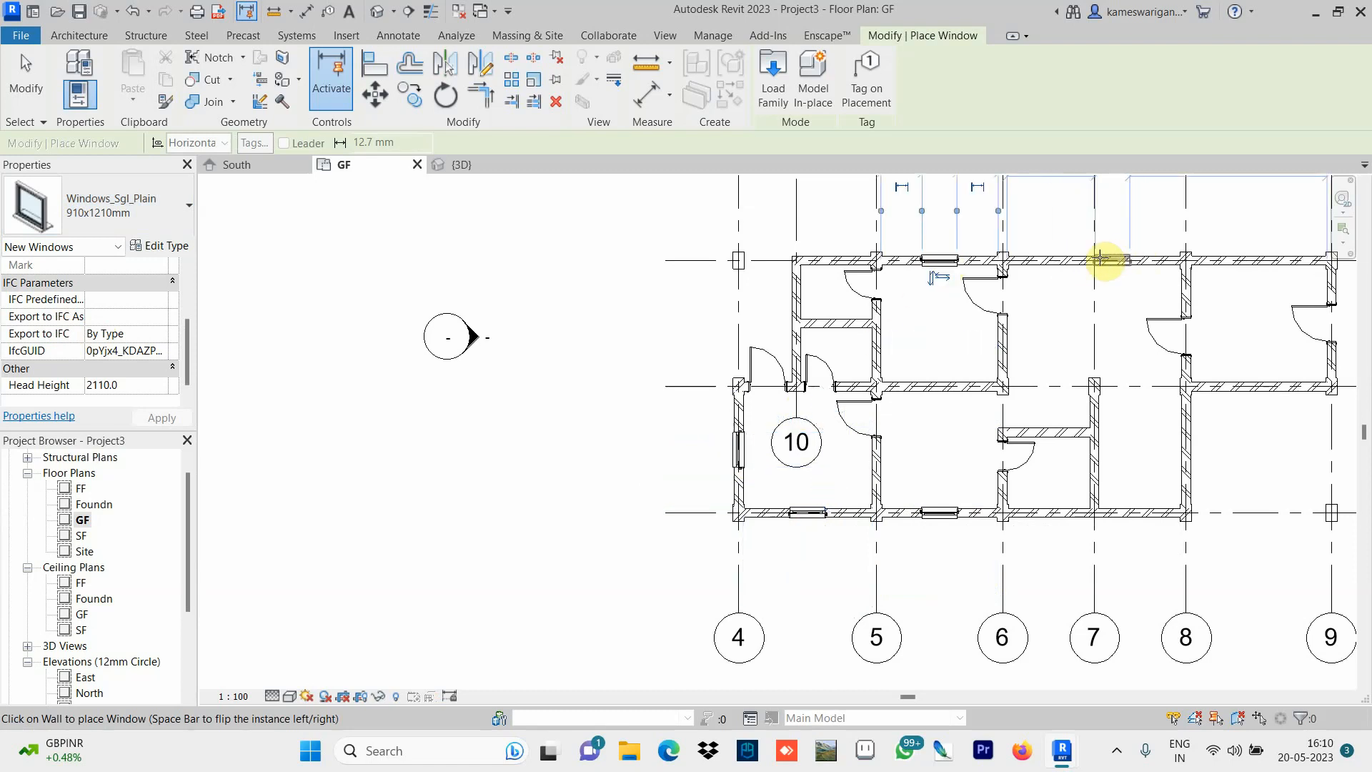
click(1099, 259)
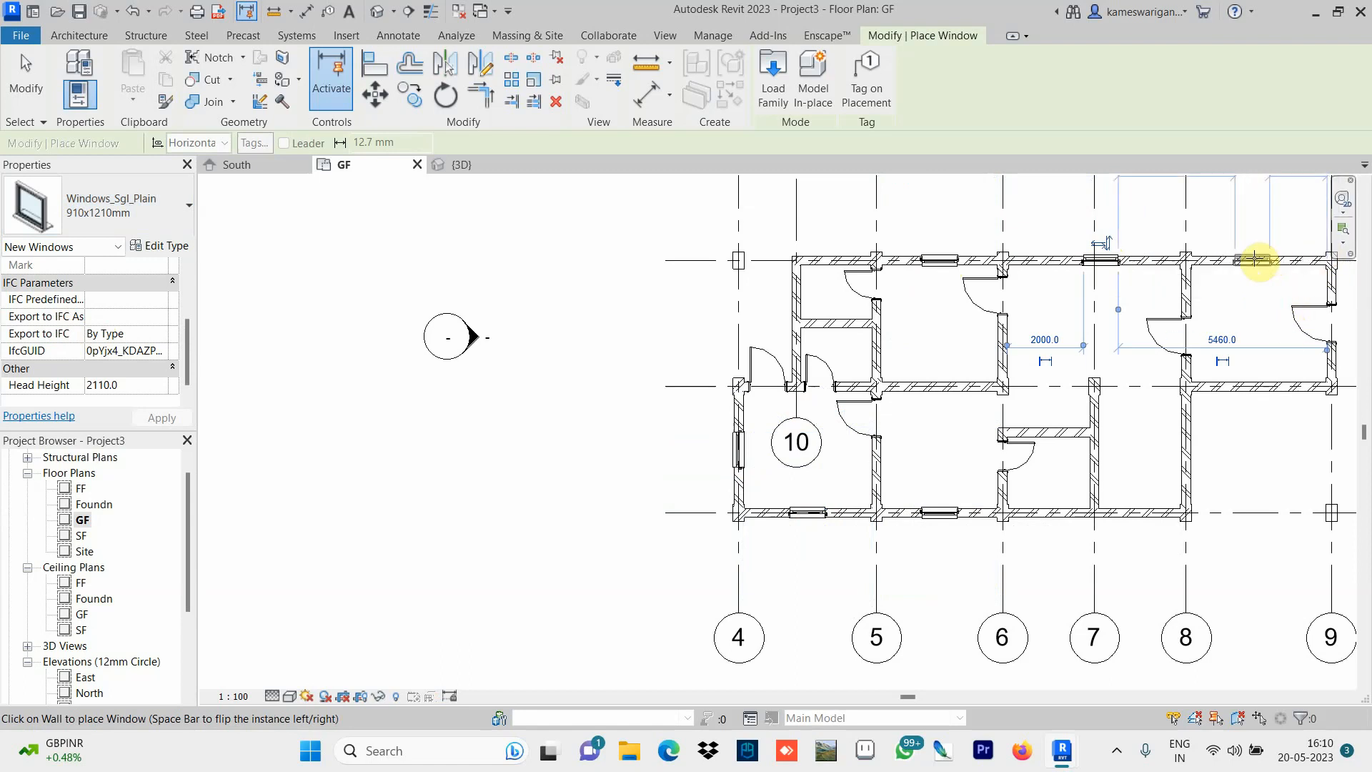
click(1254, 260)
Place 910x1210mm windows in the grid 2 wall between grids 8 and 9, and in the lower exterior wall between grids 7-8 and 6-7.
click(1258, 386)
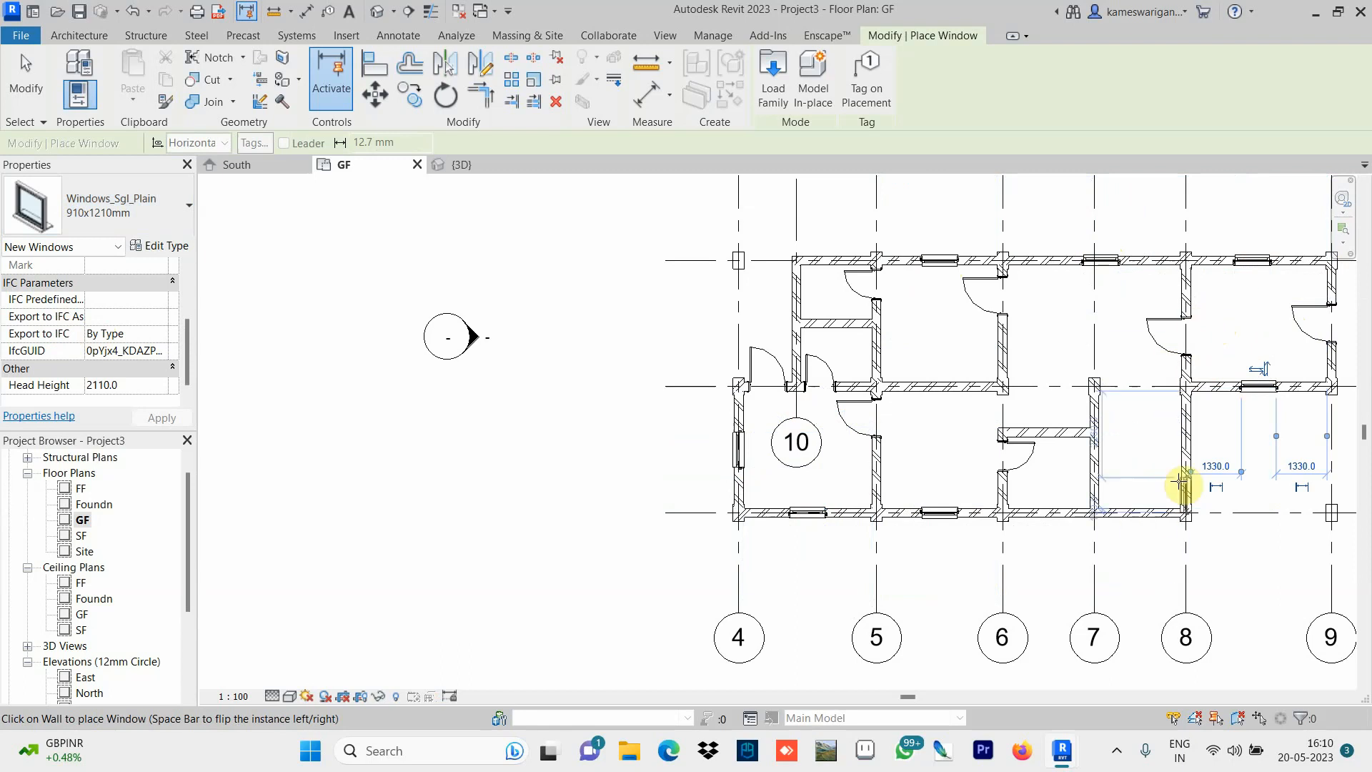
click(1140, 514)
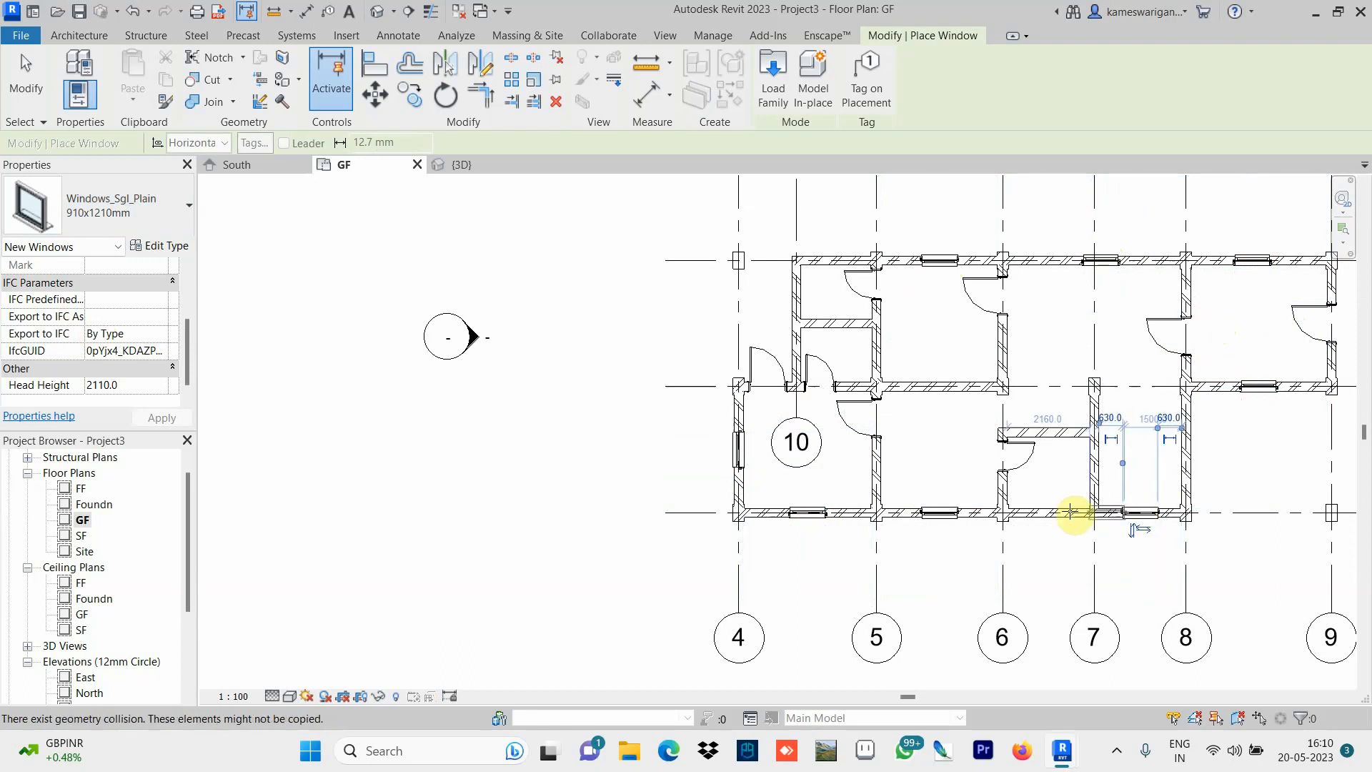
click(1053, 517)
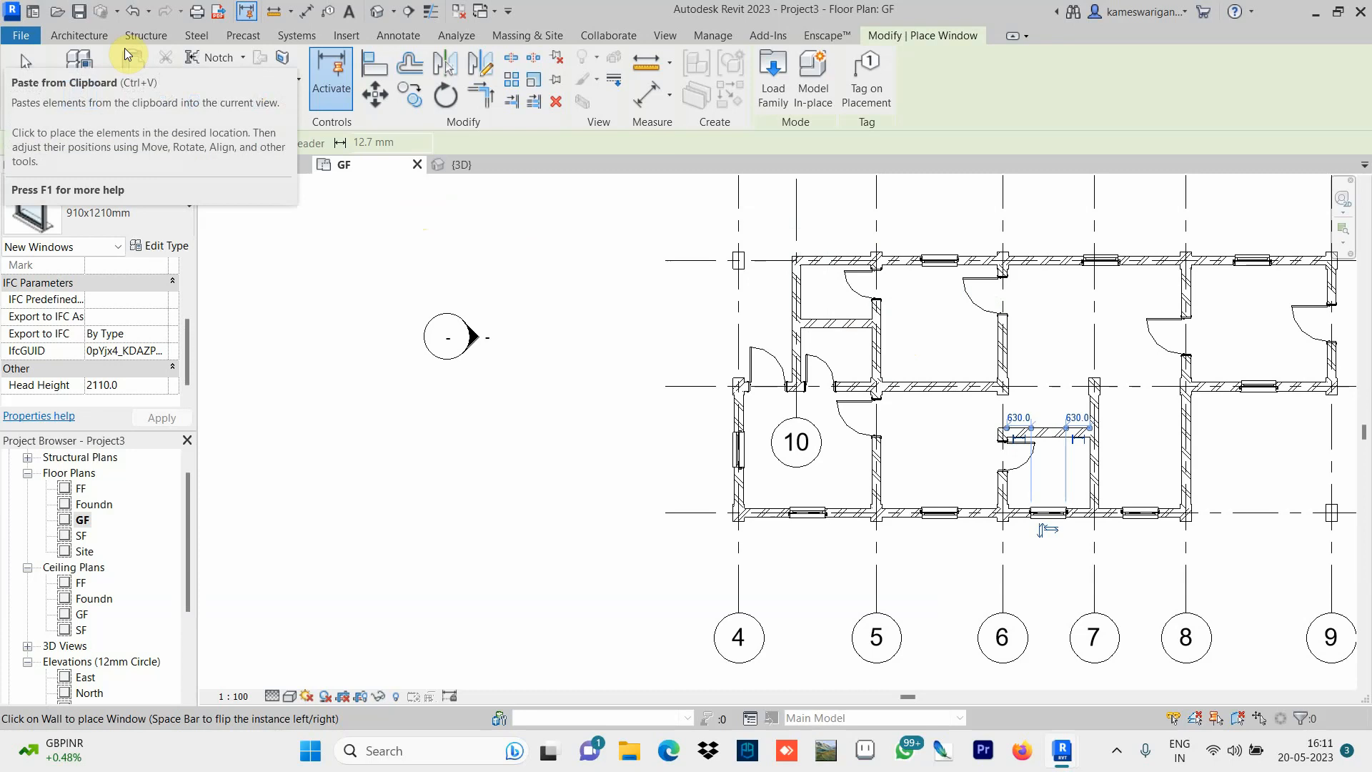
Place a Doors_IntSgl 910x2110mm door in the upper exterior wall beside grid 6, swinging outward, and flip its hinge to the grid 6 side.
click(79, 35)
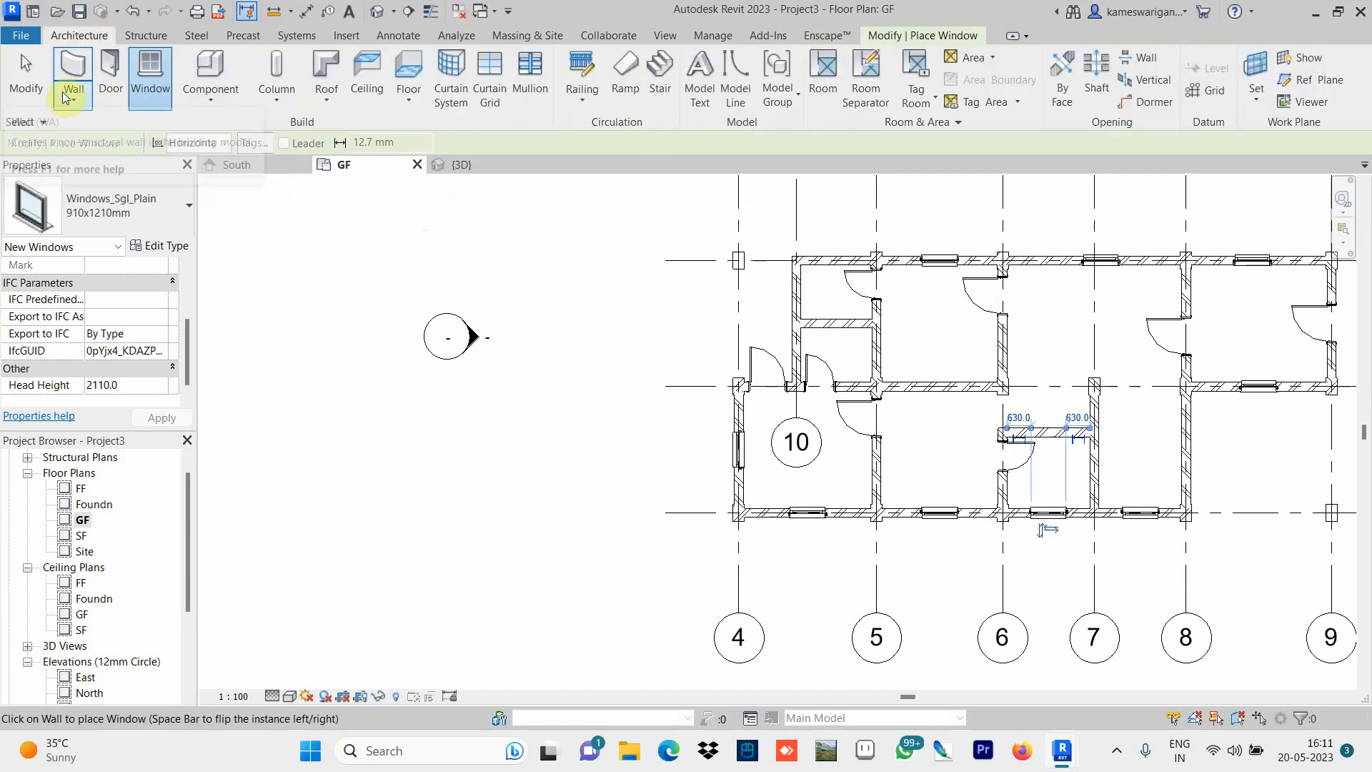
click(106, 97)
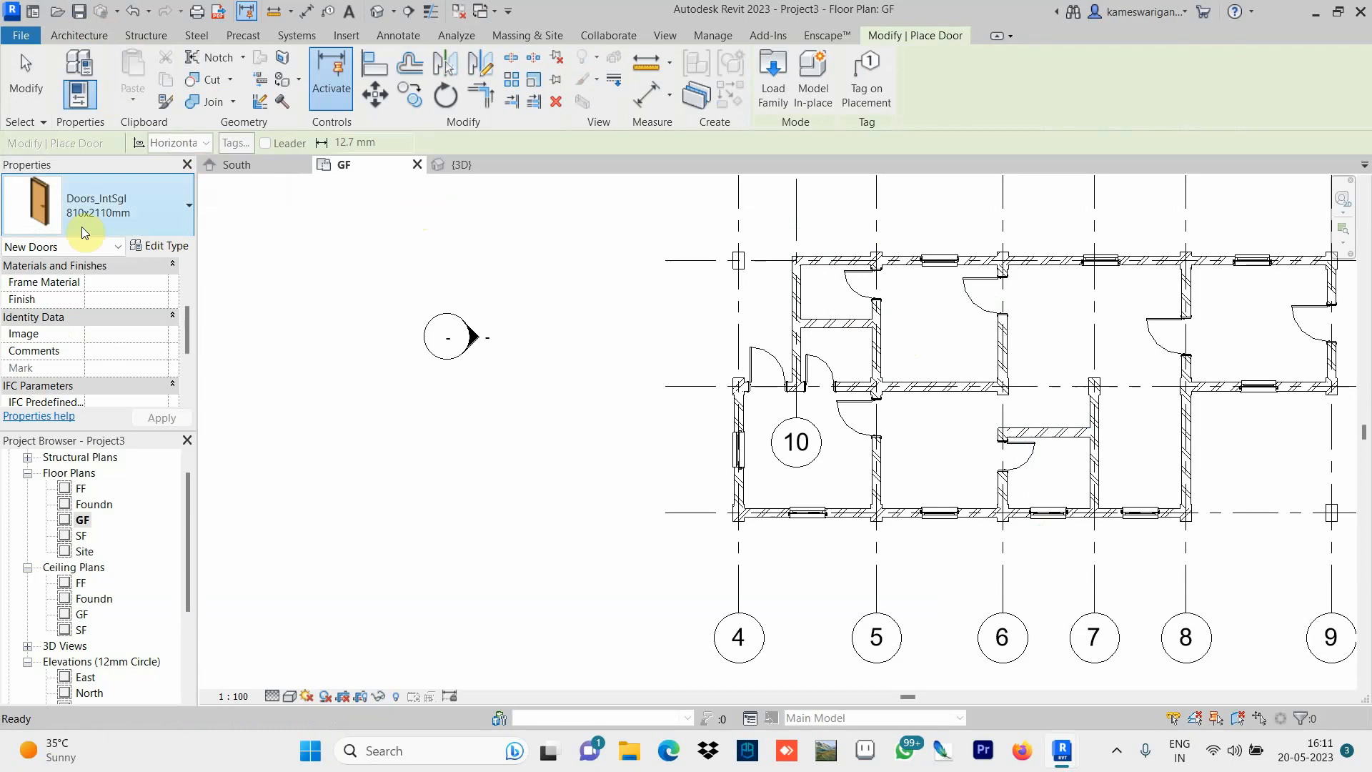
click(189, 208)
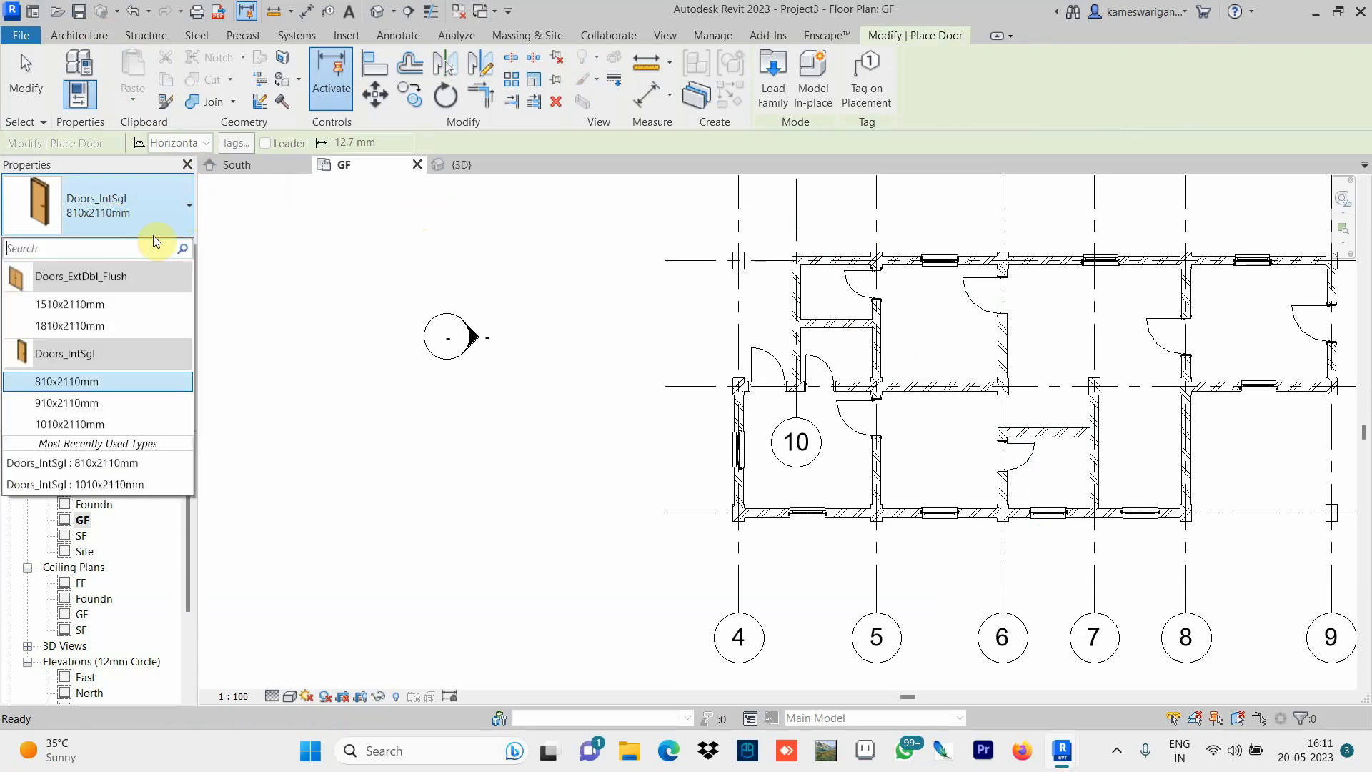
click(70, 404)
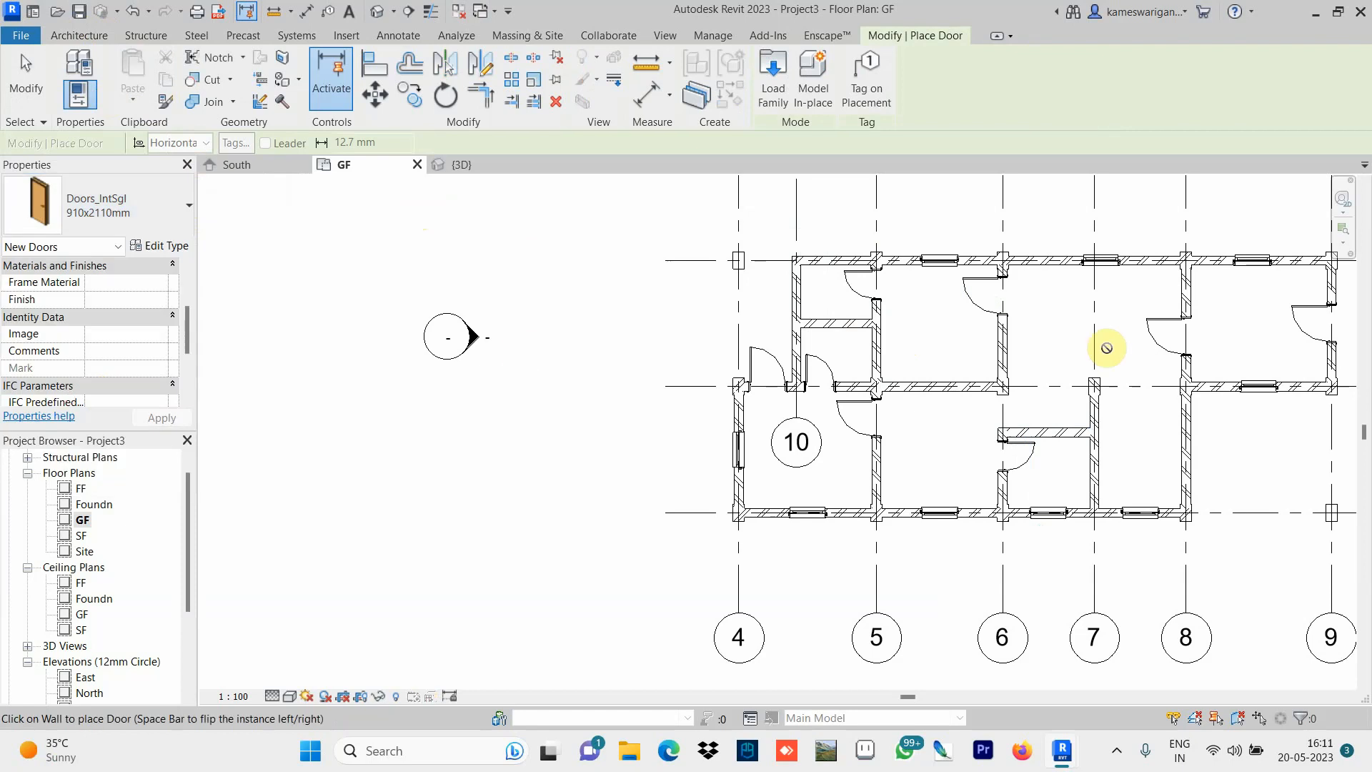
click(1033, 258)
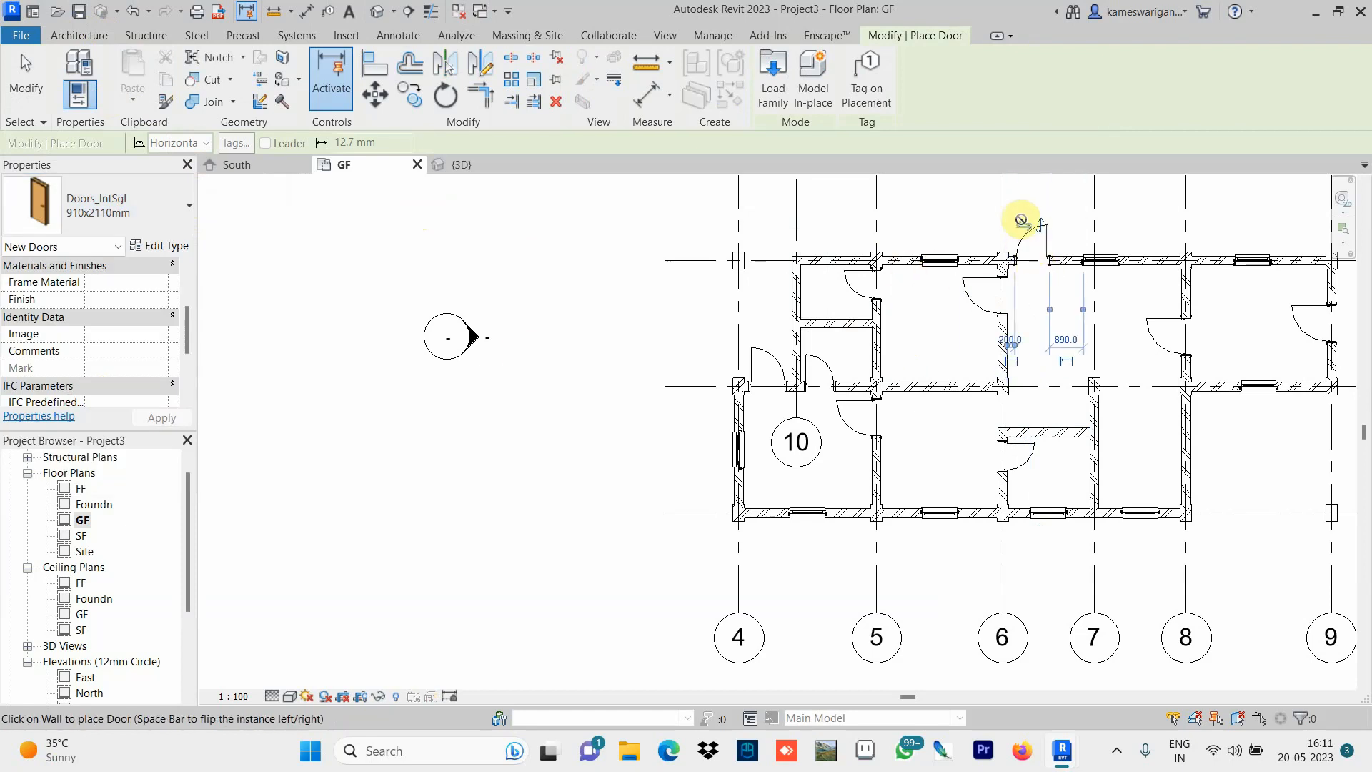
click(1025, 226)
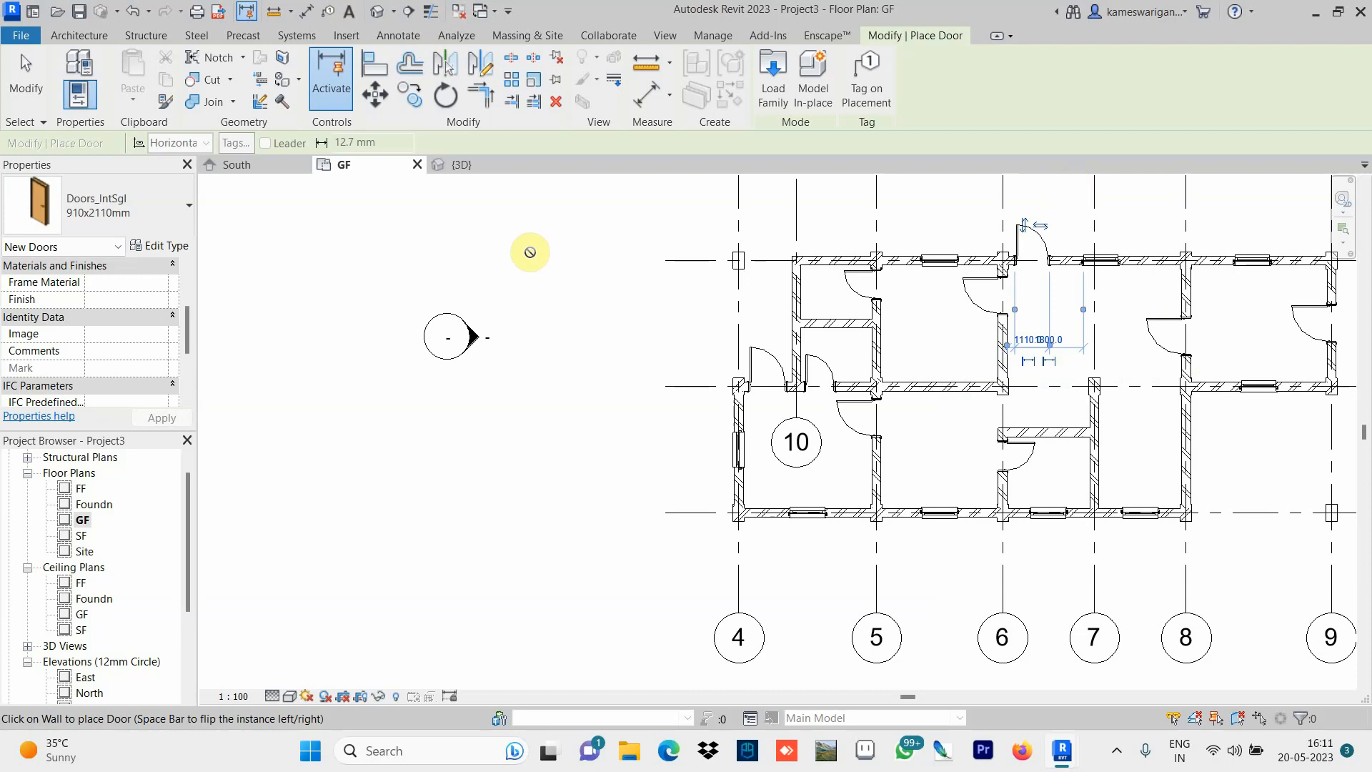
Sketch a U-shaped GF stair with 1000 mm wide runs: 2500 mm down from grid 2 beside grid 8, returning upward along grid 7.
click(79, 37)
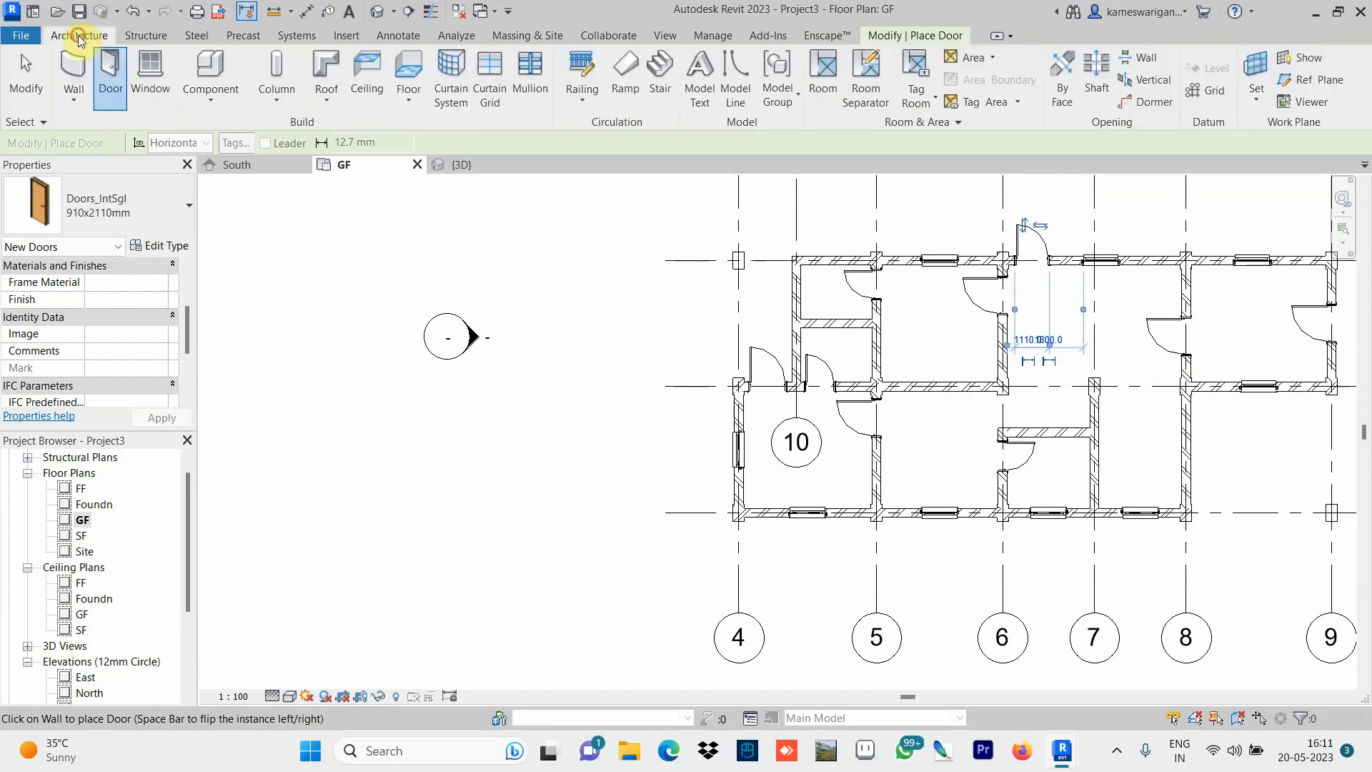
click(658, 107)
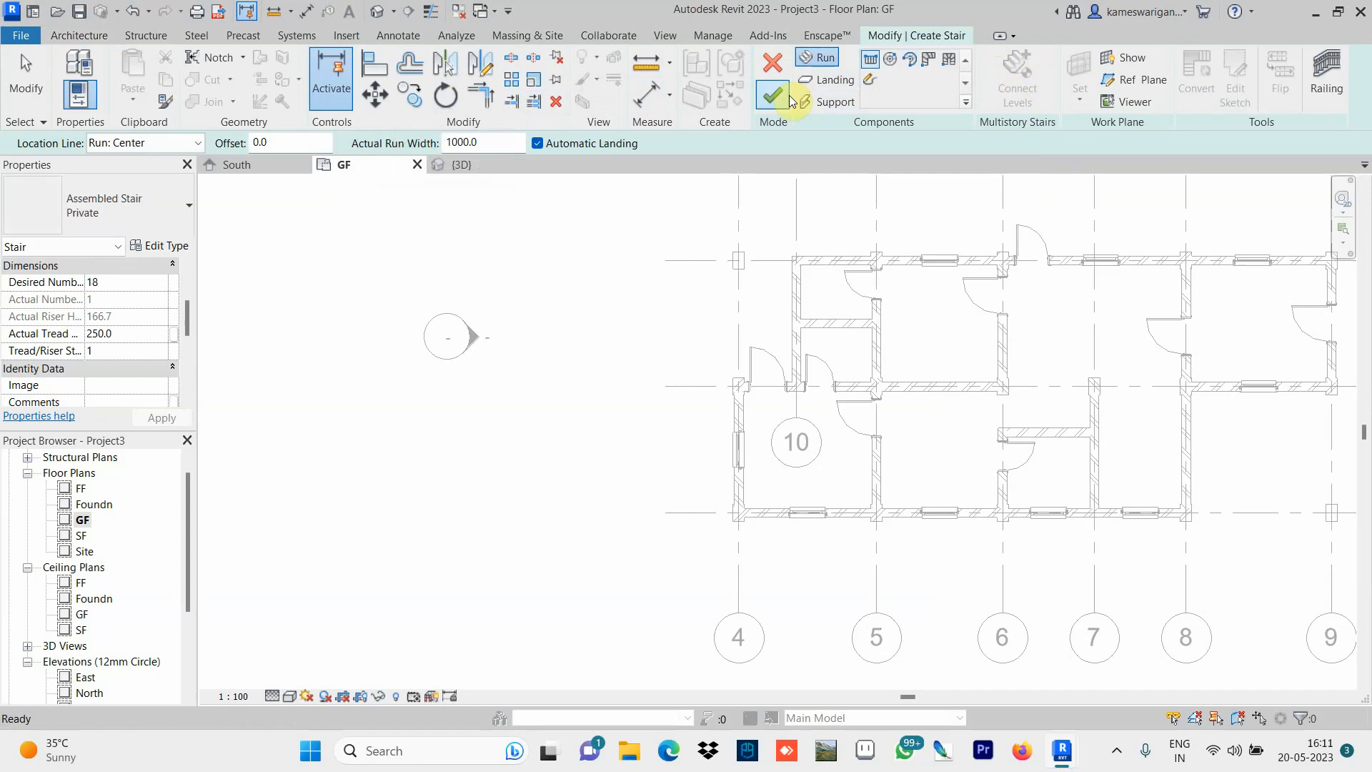
click(78, 35)
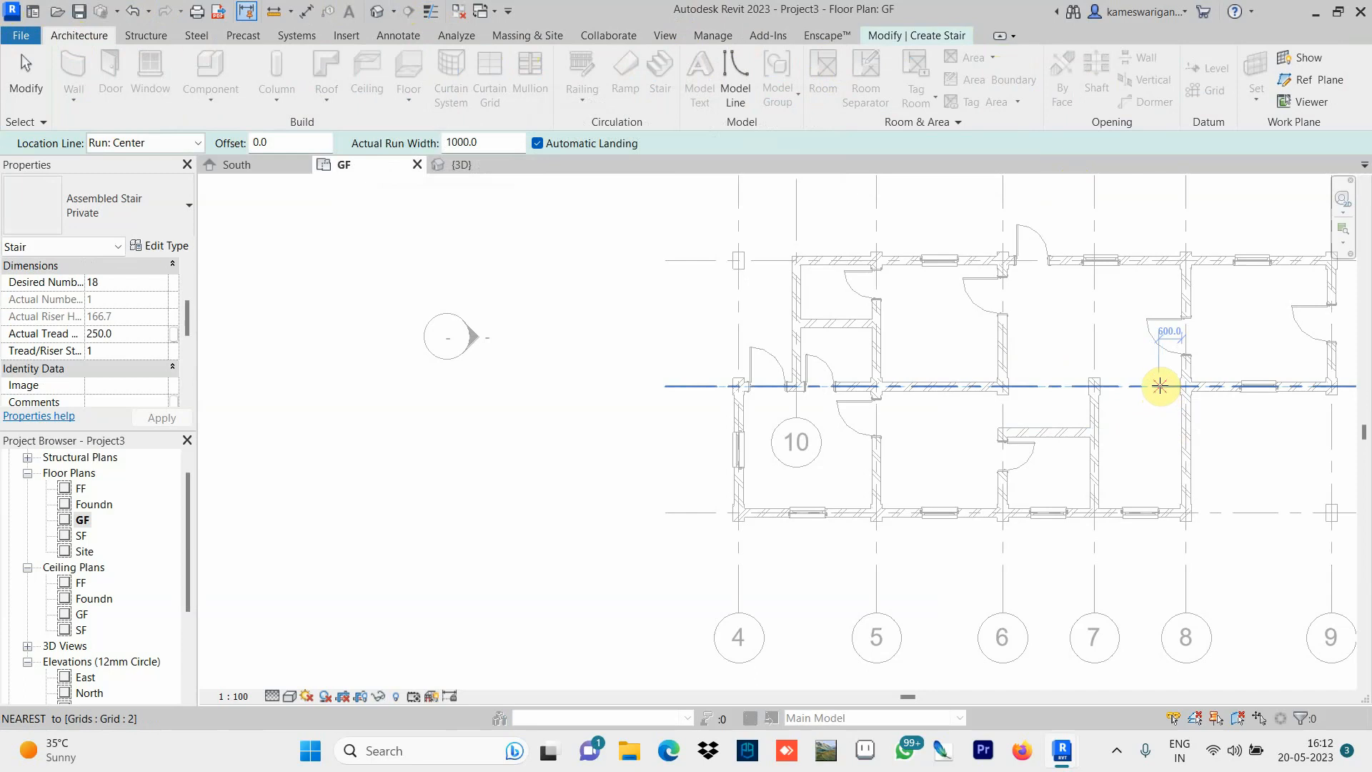
click(1160, 386)
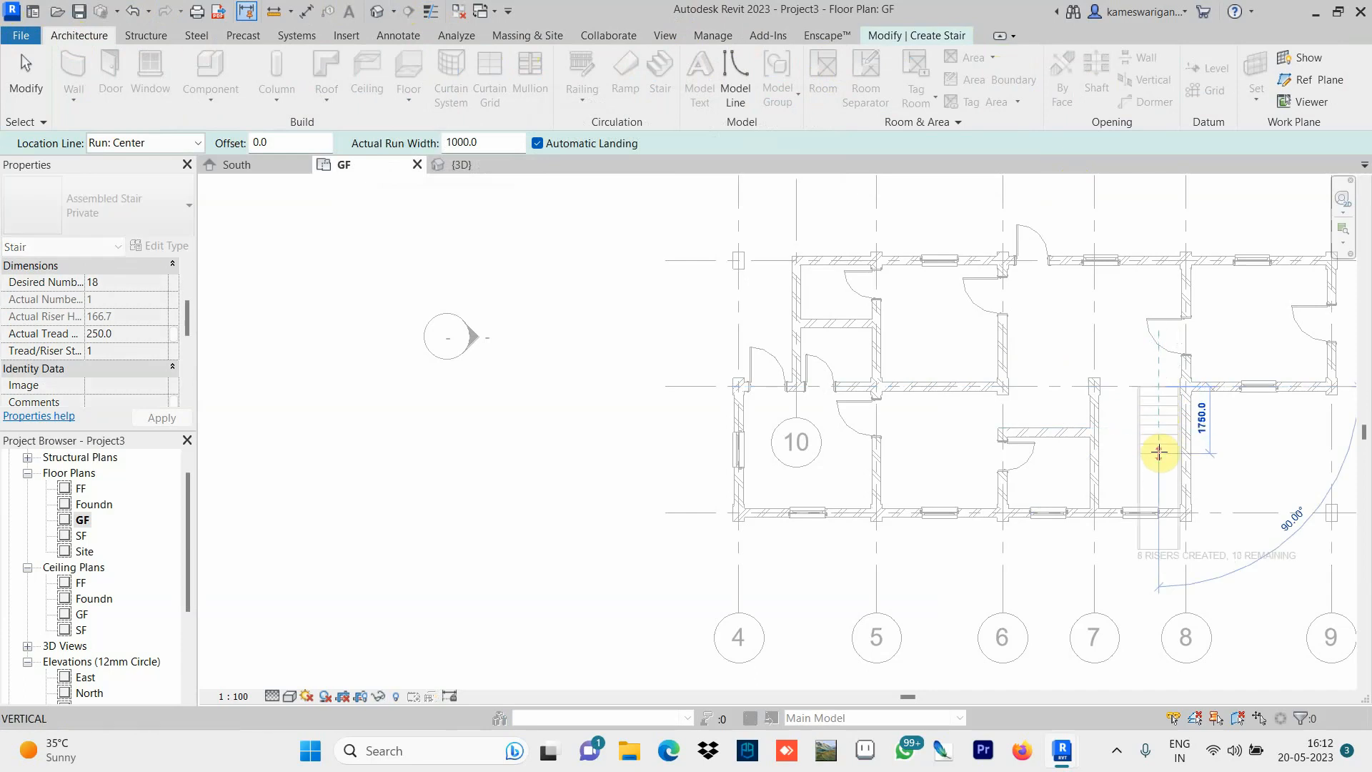
click(1158, 481)
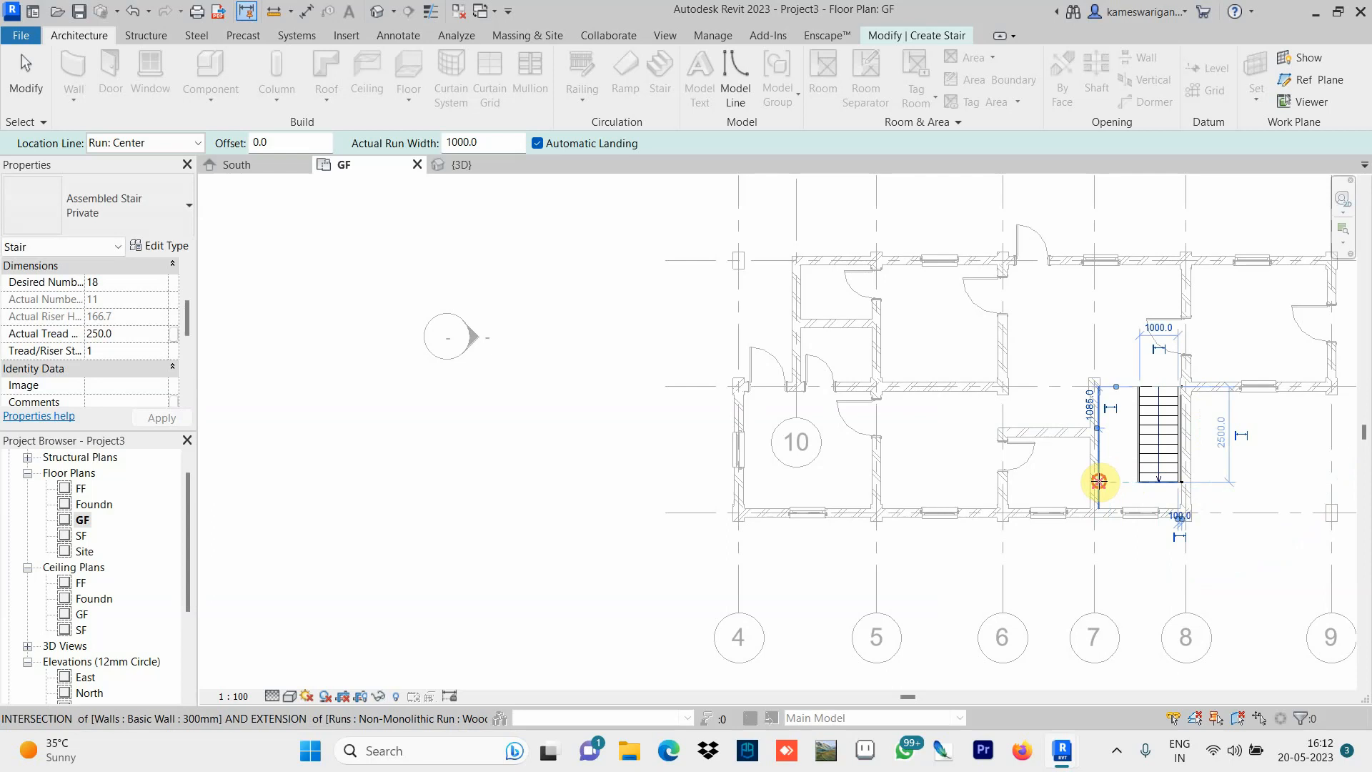
click(1099, 479)
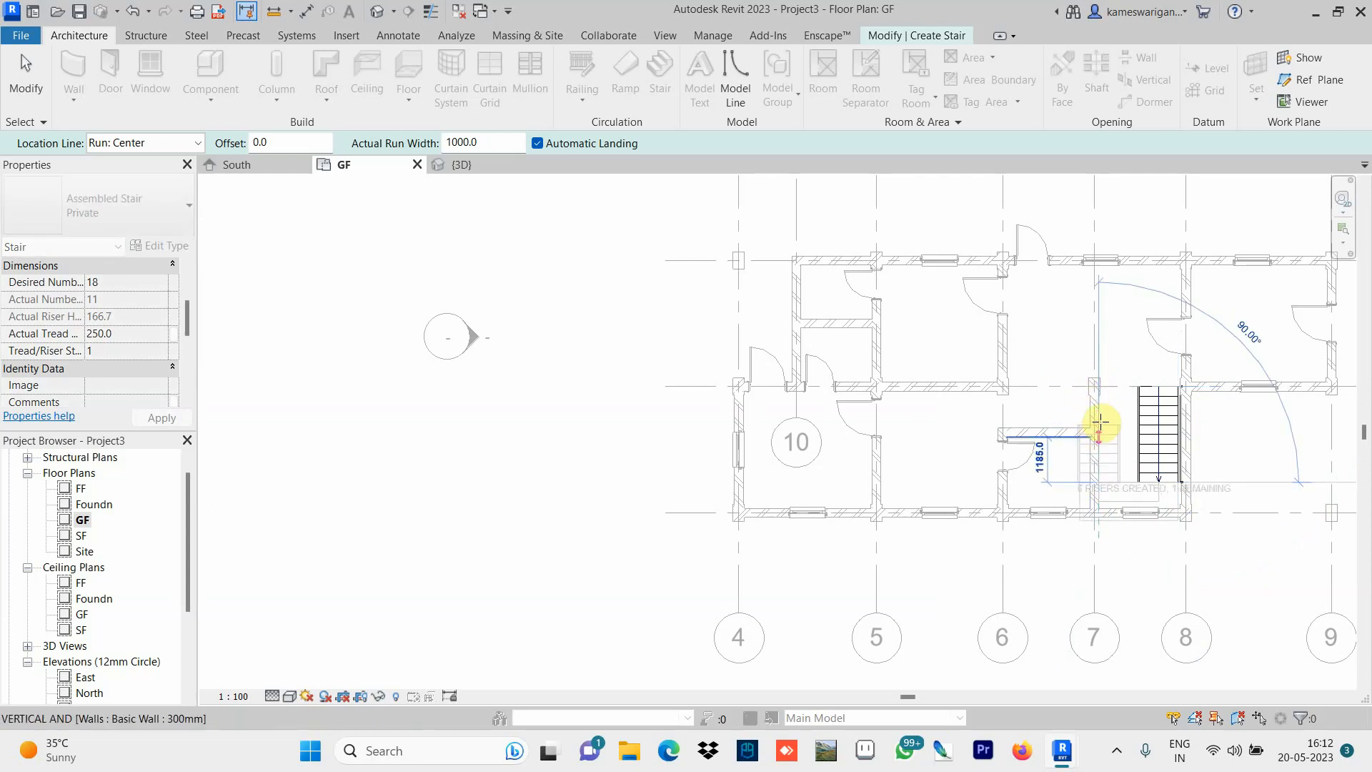
click(1098, 387)
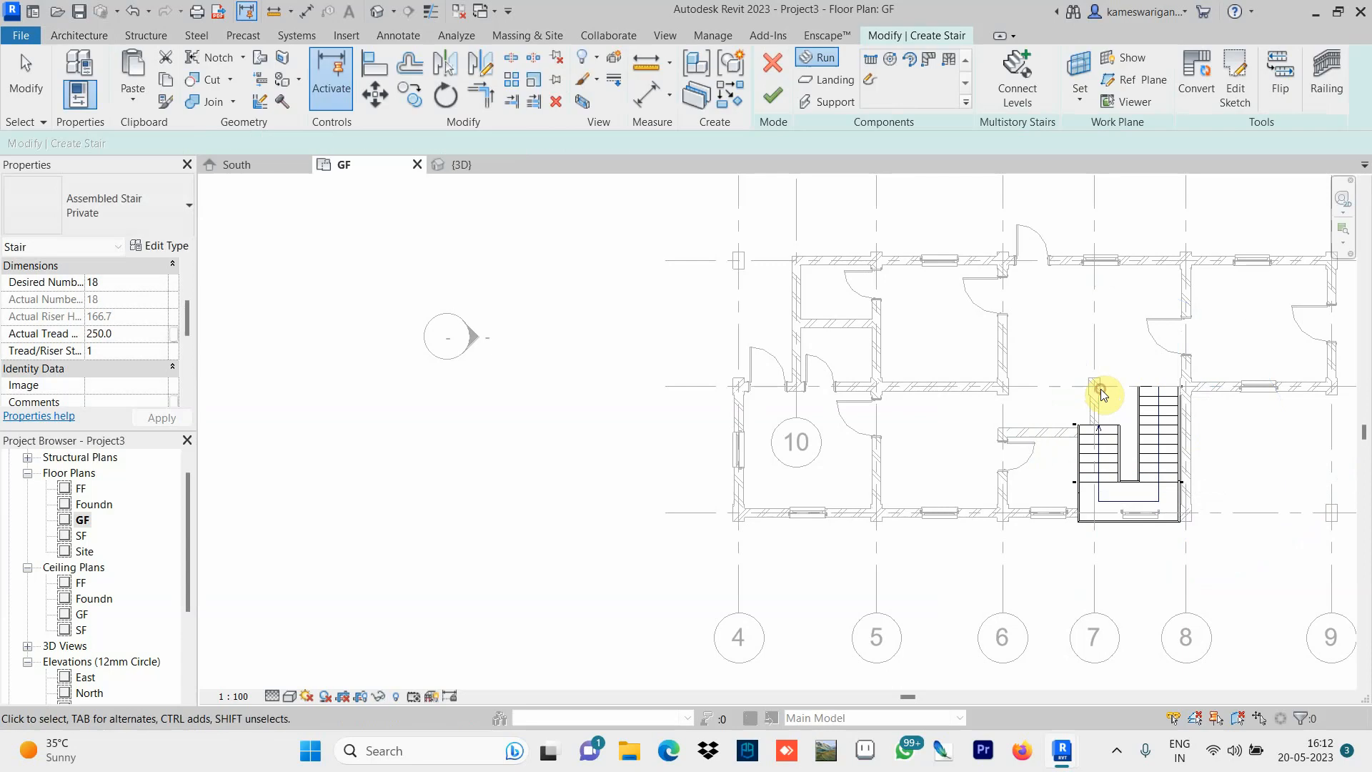
Move the return run off the grid 7 wall against the first run and extend its end to grid 2.
click(1113, 451)
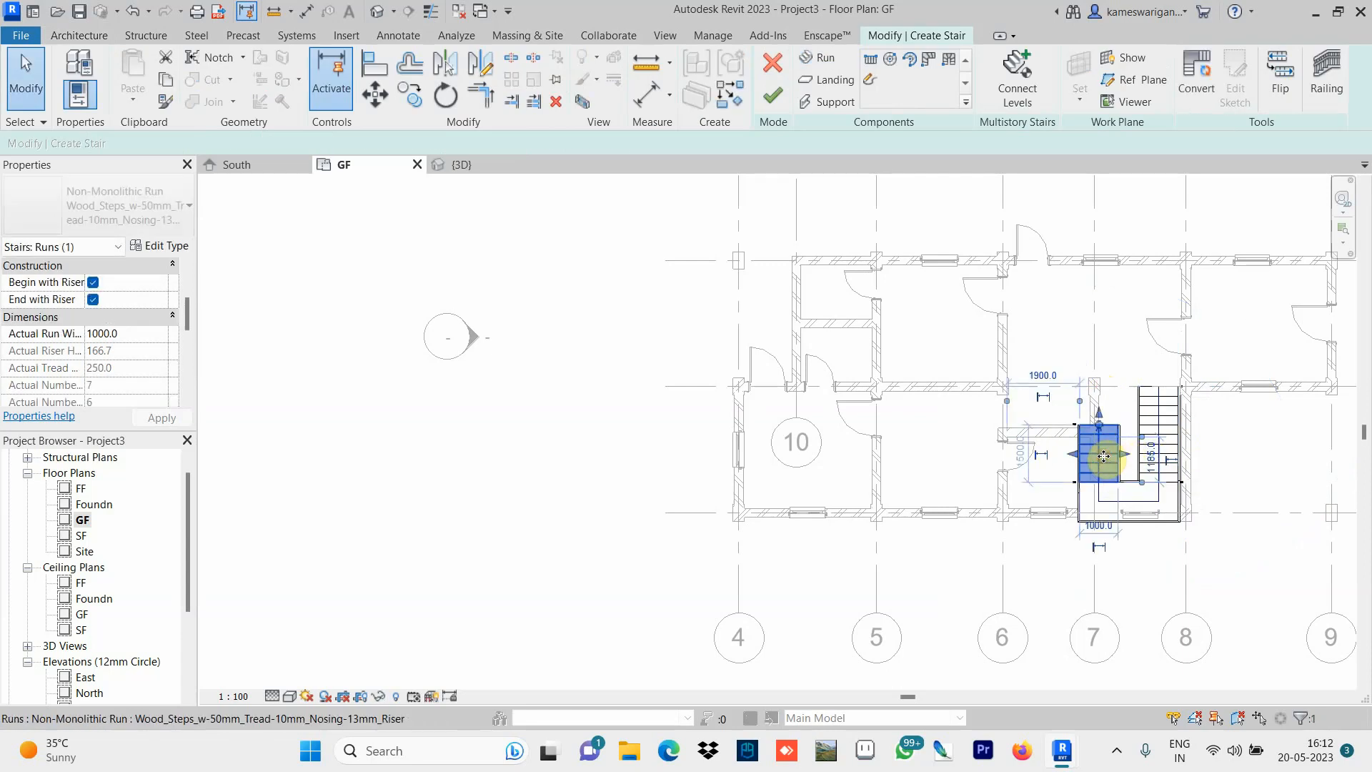
drag(1121, 456, 1140, 457)
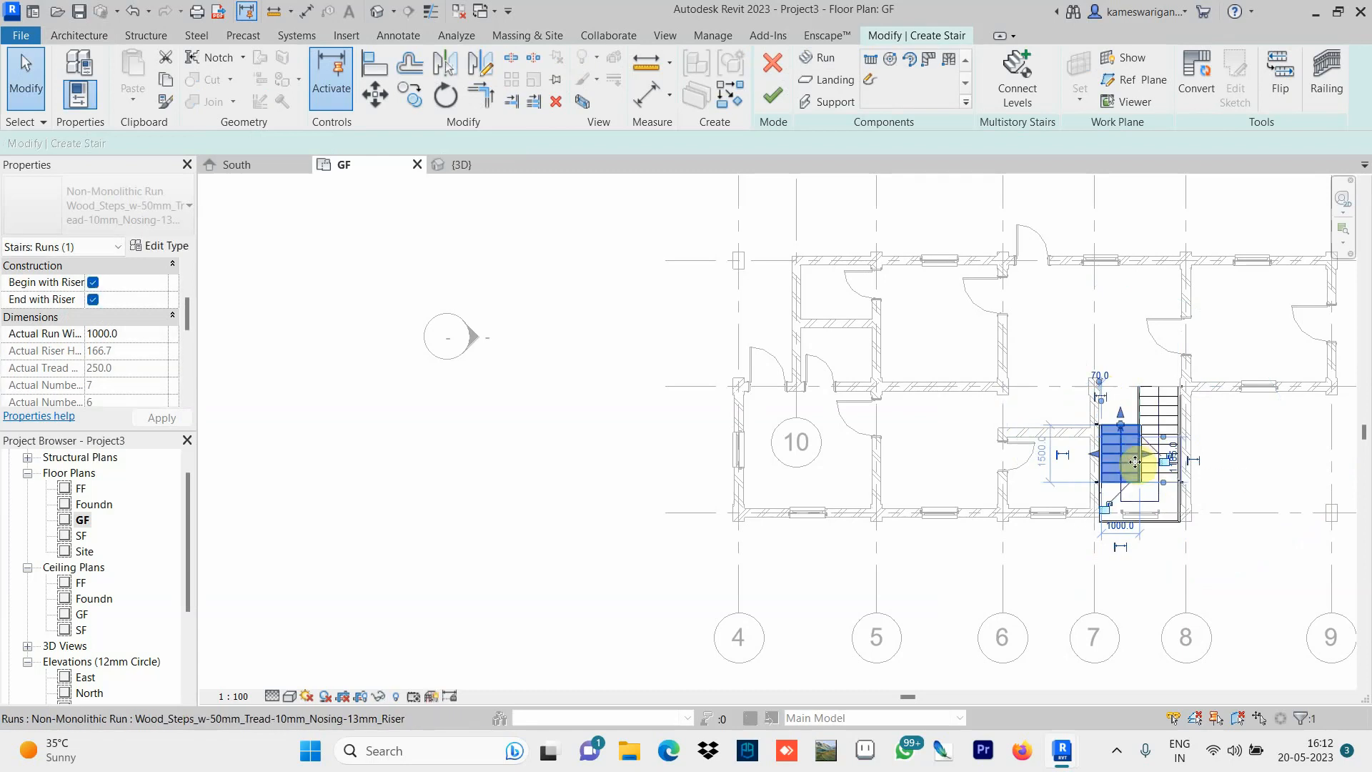
drag(1121, 412, 1120, 390)
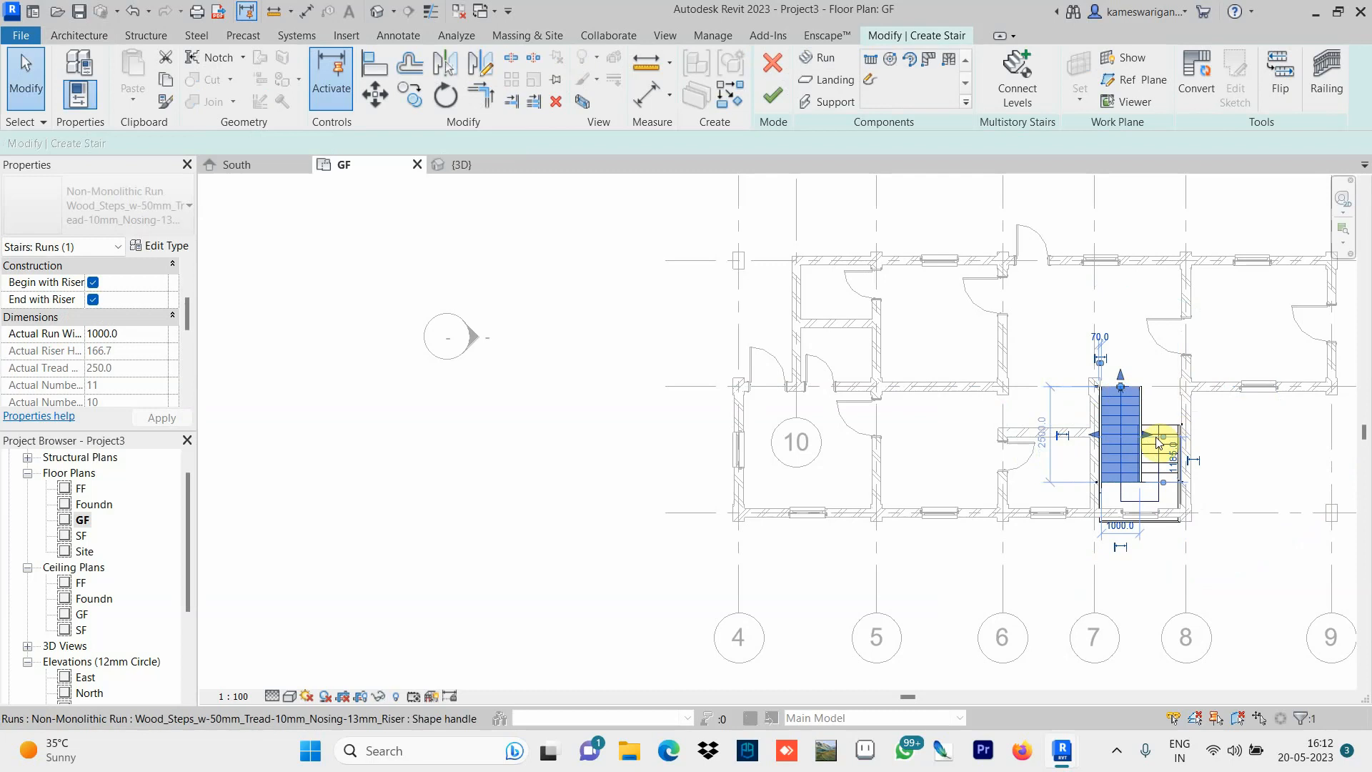
drag(1149, 435, 1159, 413)
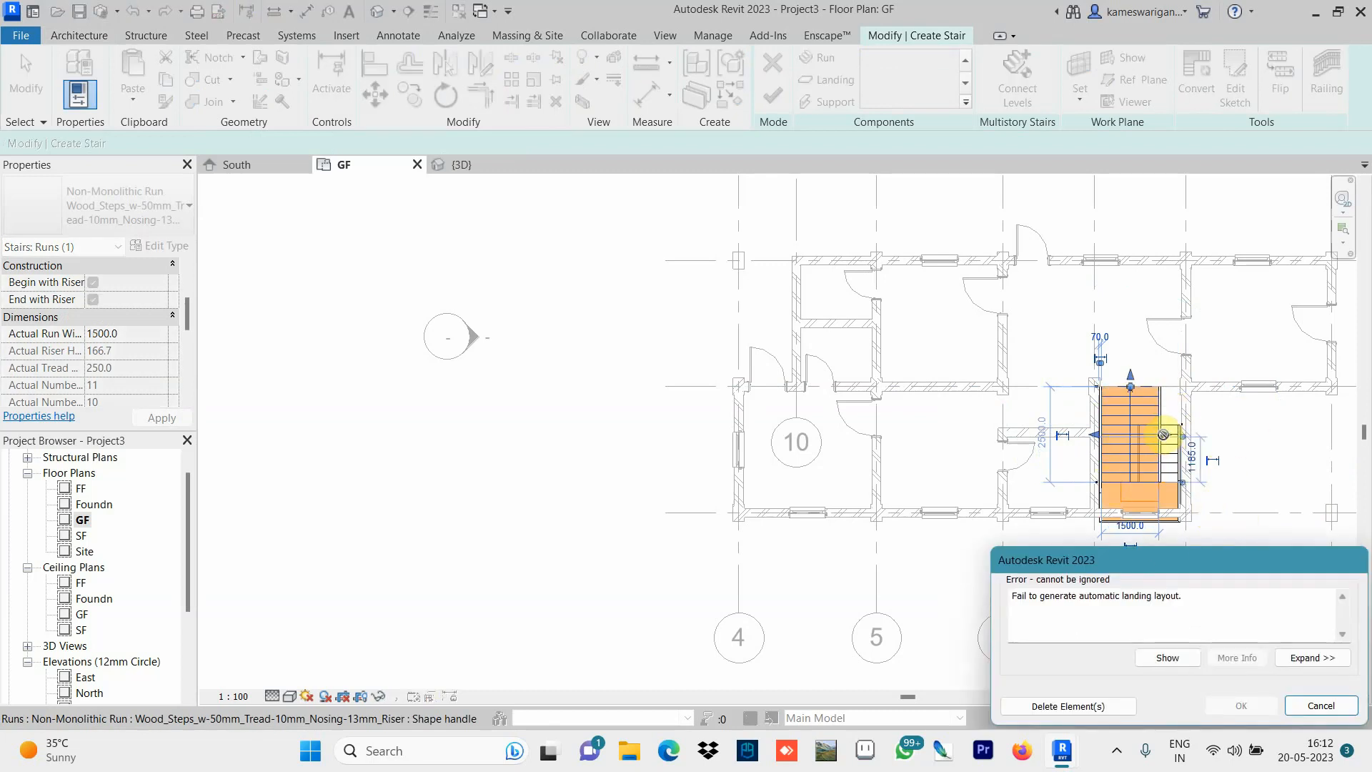
click(1320, 705)
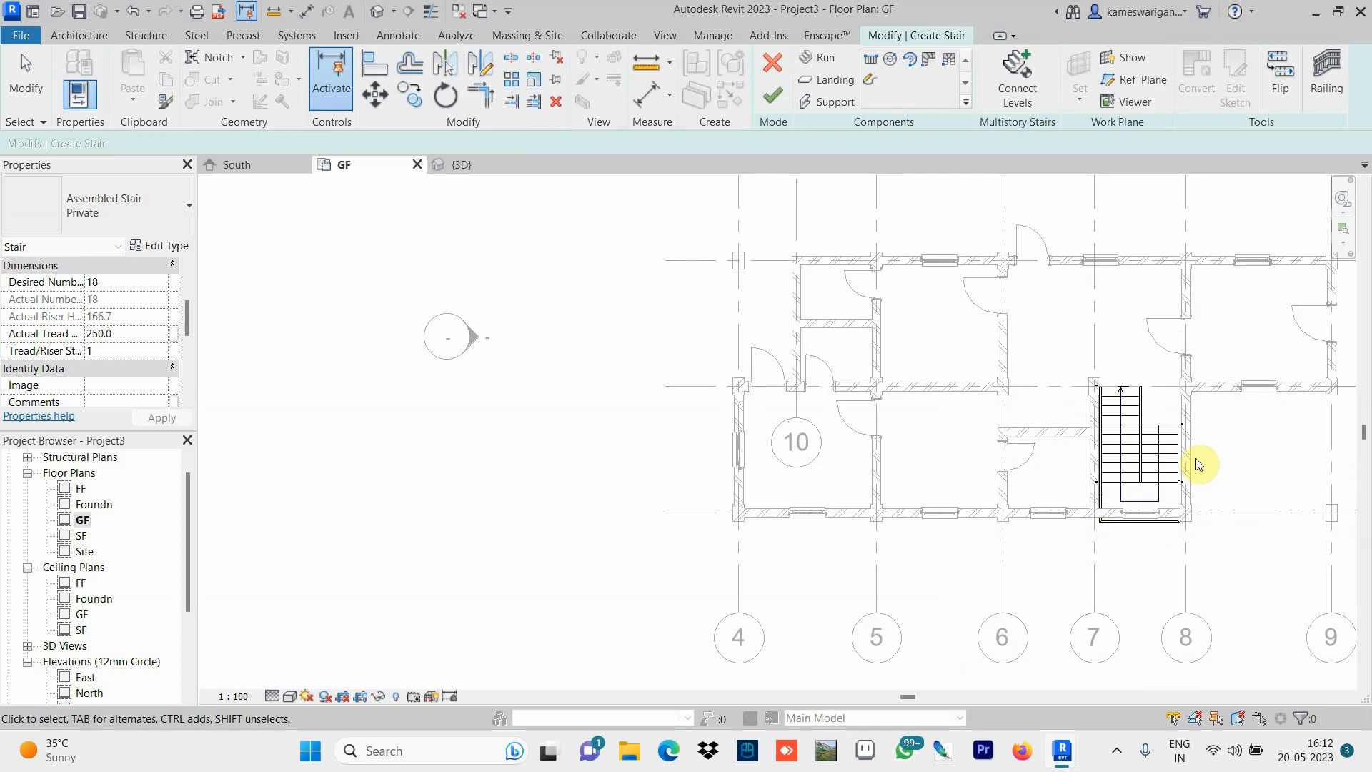
Extend the stair run beside the grid 8 wall up to grid 2, to a length of 2500 mm.
click(1169, 432)
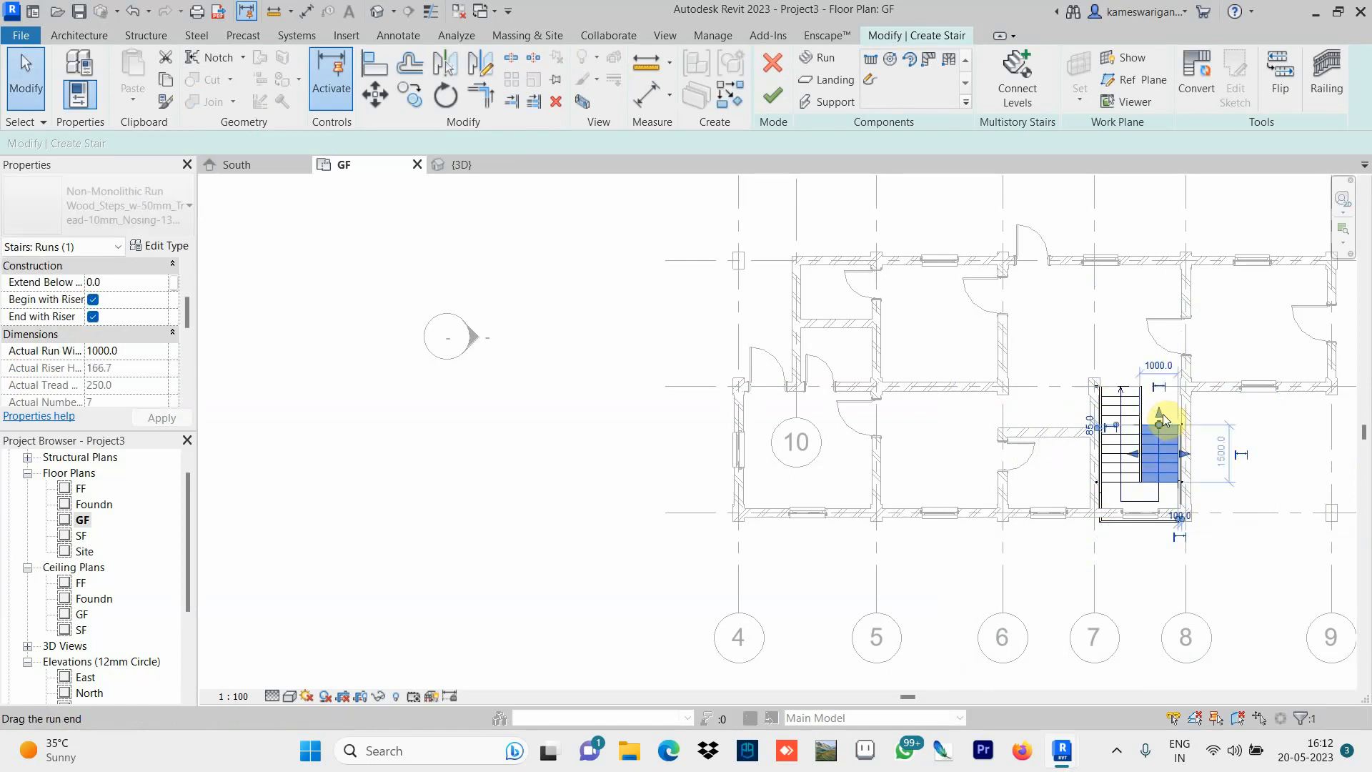
drag(1159, 412, 1160, 389)
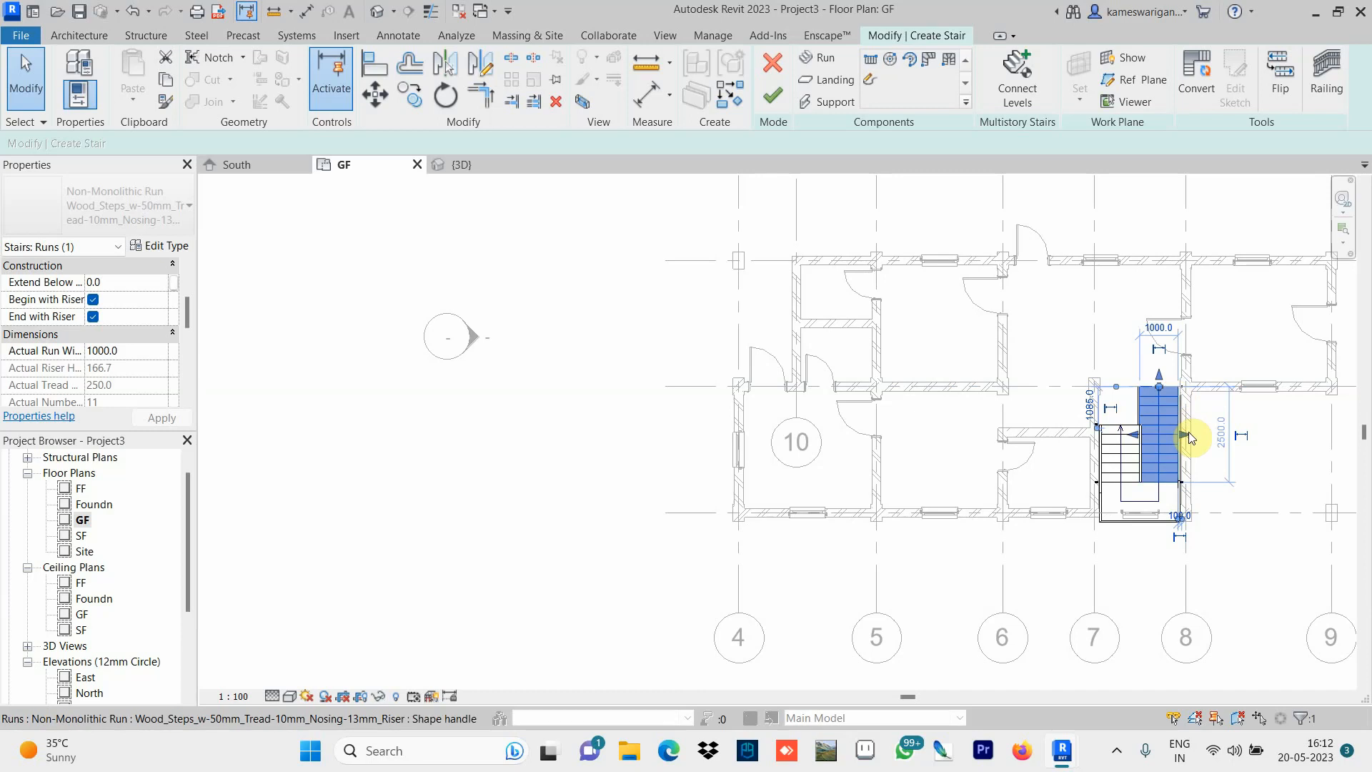
click(1215, 580)
Shift the return run so its outer edge lies on grid 7, and extend its end to grid 2, 2500 mm long.
click(1123, 451)
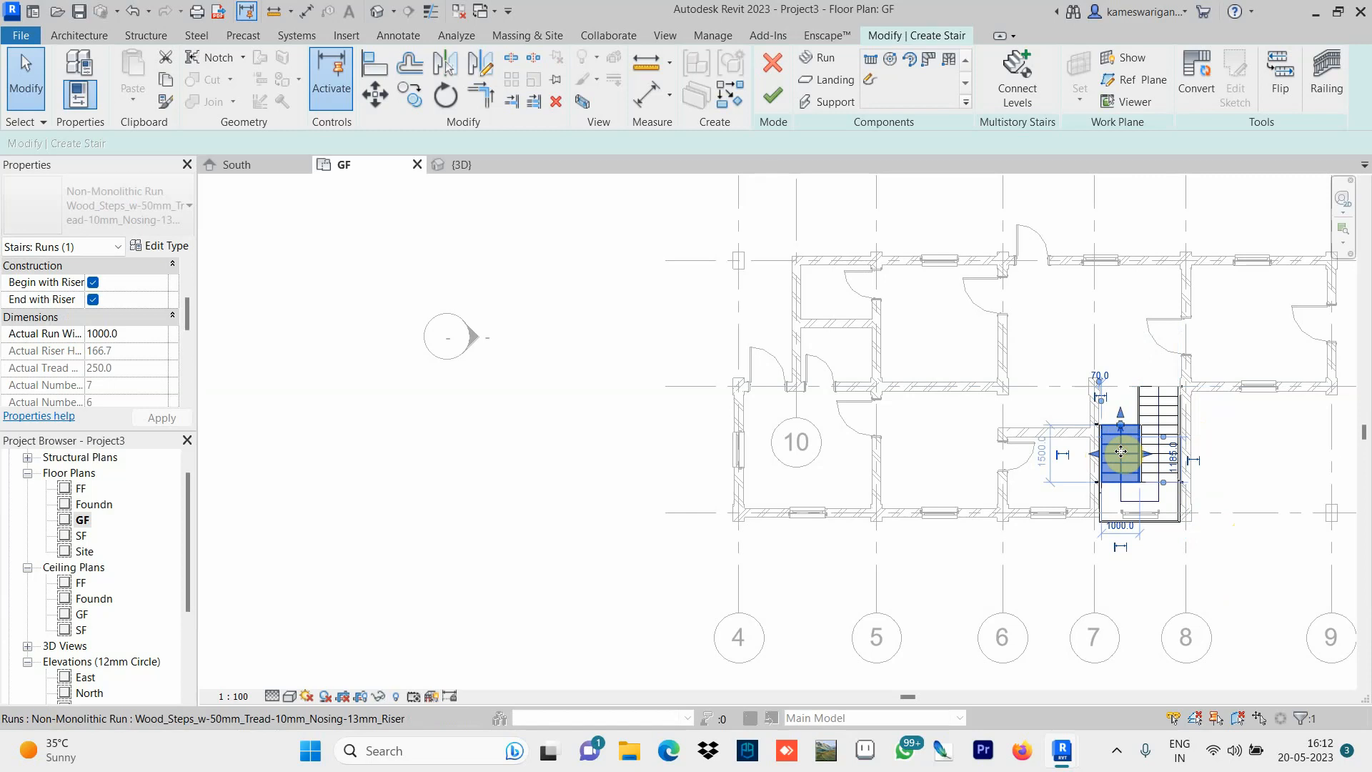
mouse_move(1115, 452)
mouse_down()
mouse_move(1087, 450)
mouse_move(1119, 451)
mouse_up()
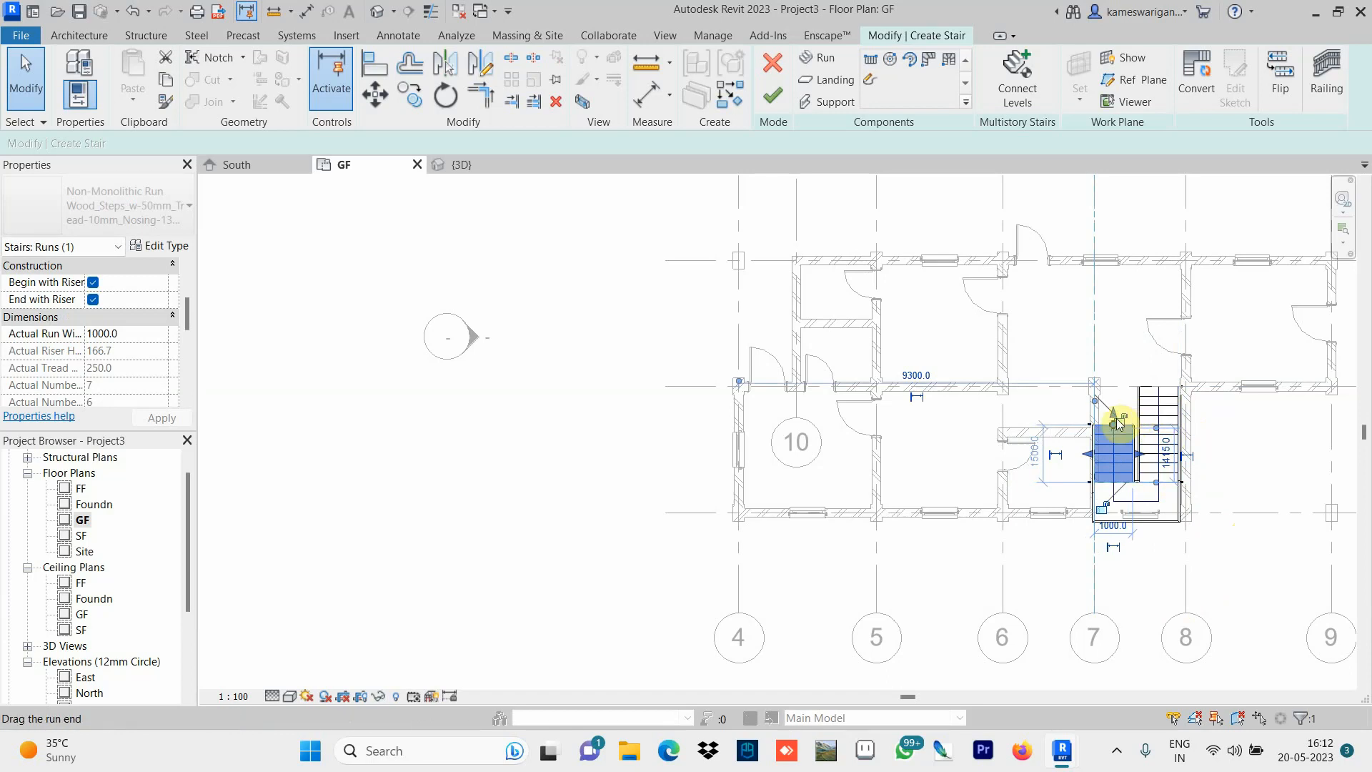
drag(1117, 429, 1117, 398)
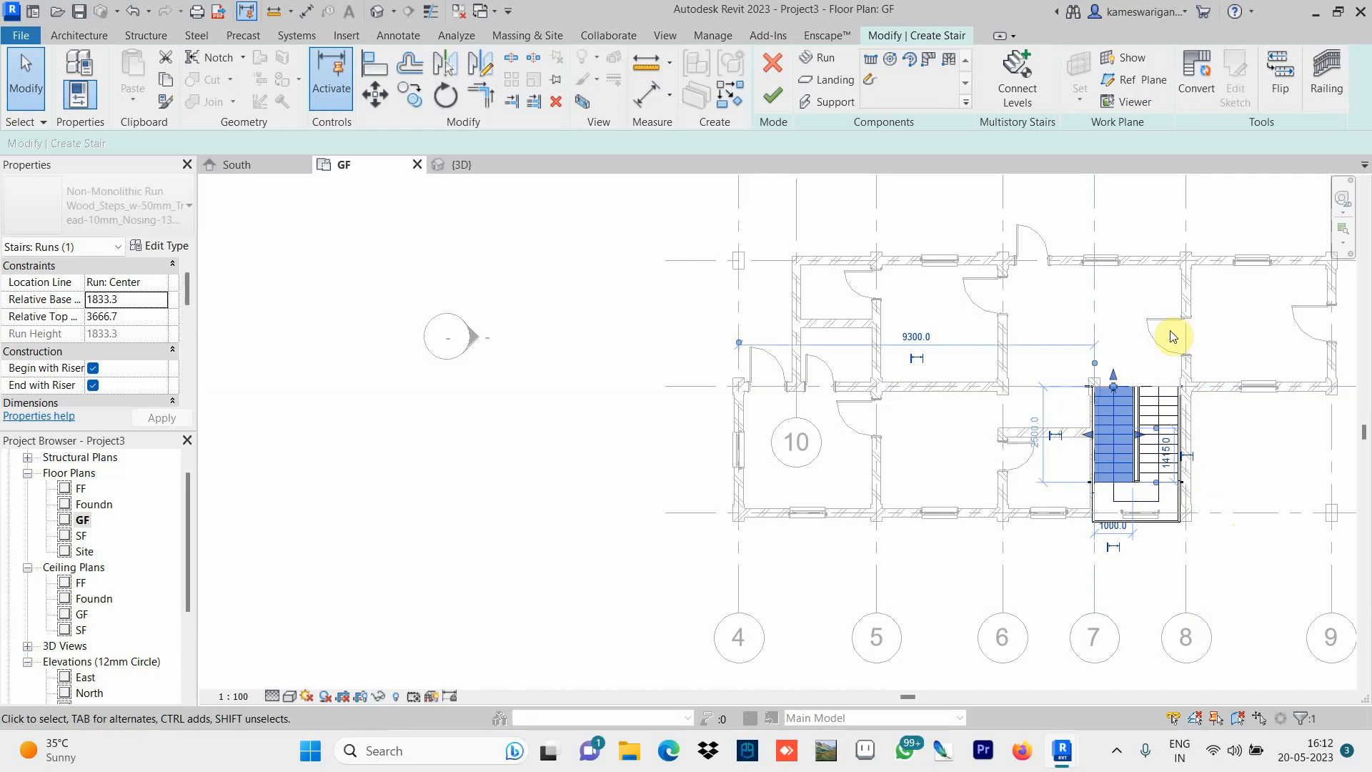
click(1253, 597)
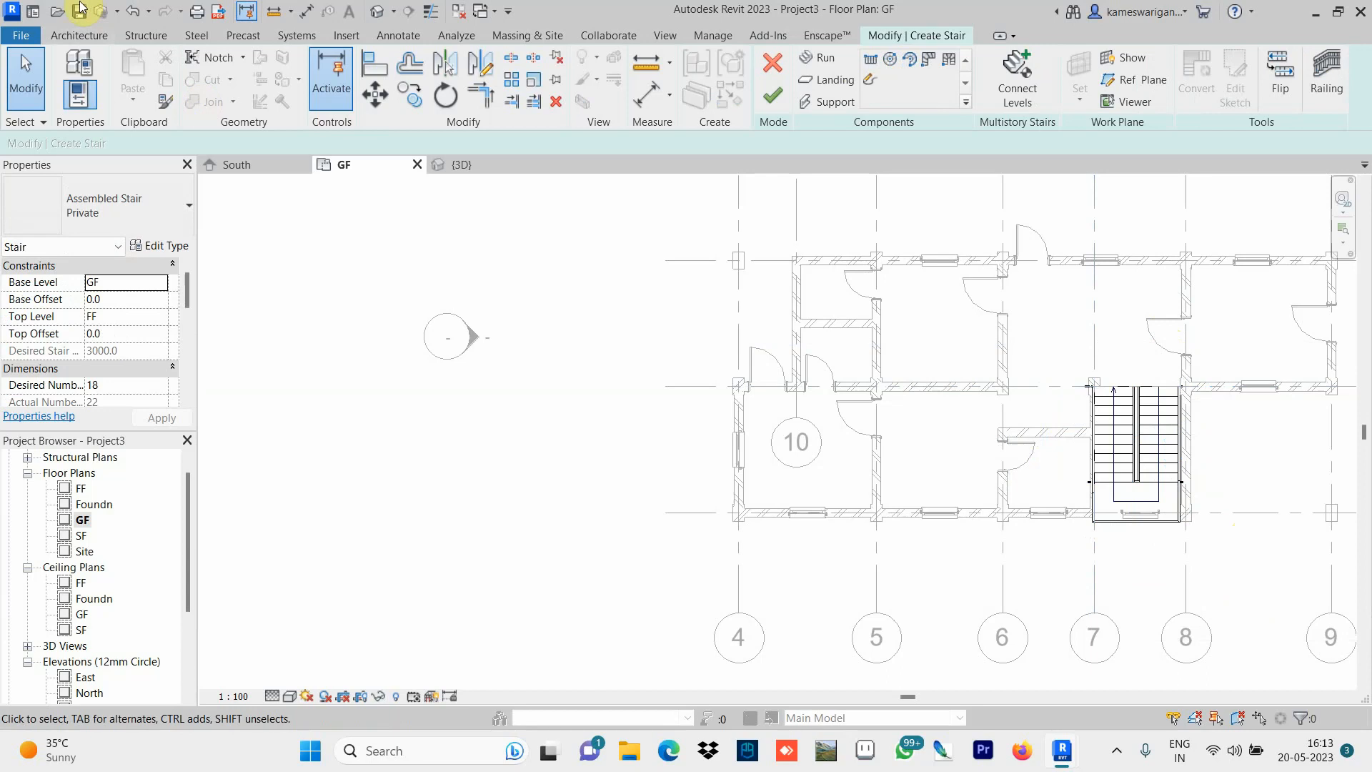
Save the project from stair edit mode, and check the staircase in the default 3D view before returning to the GF plan.
click(79, 10)
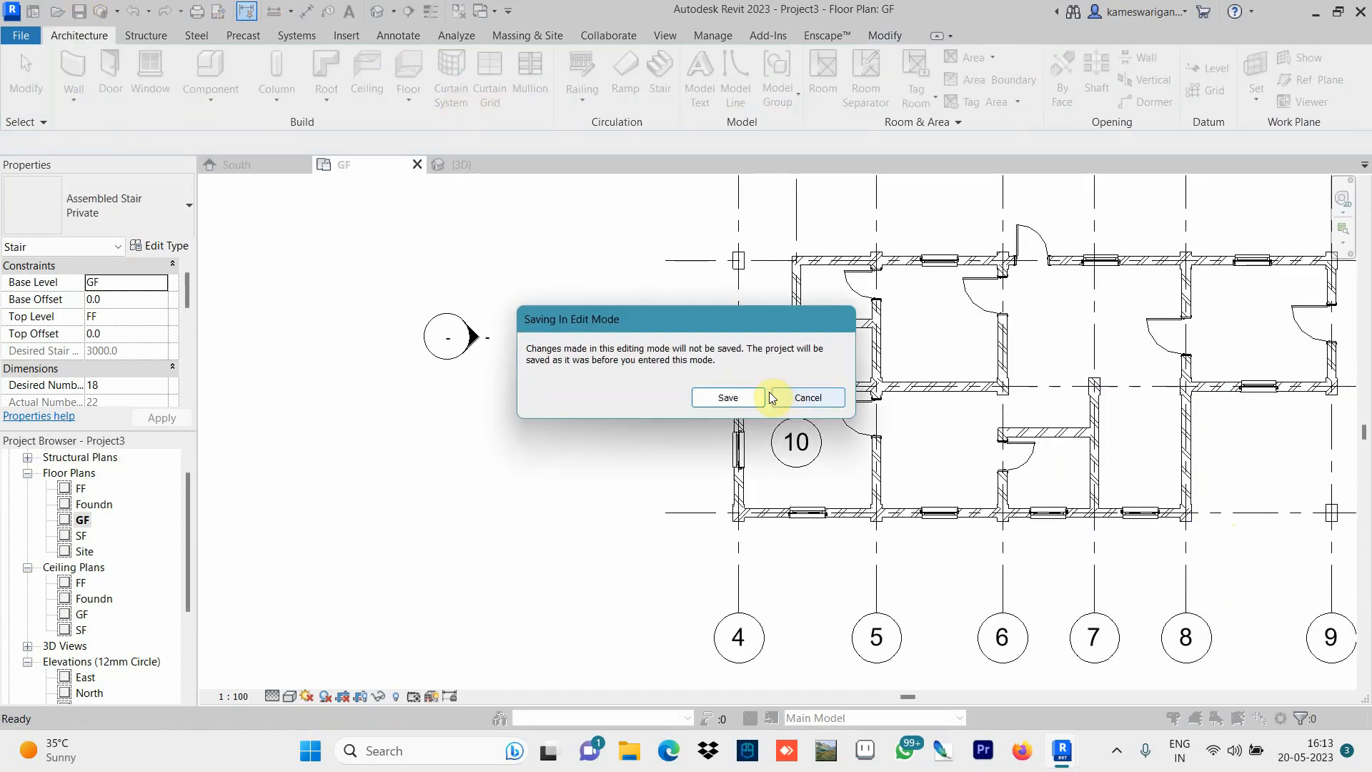
click(722, 396)
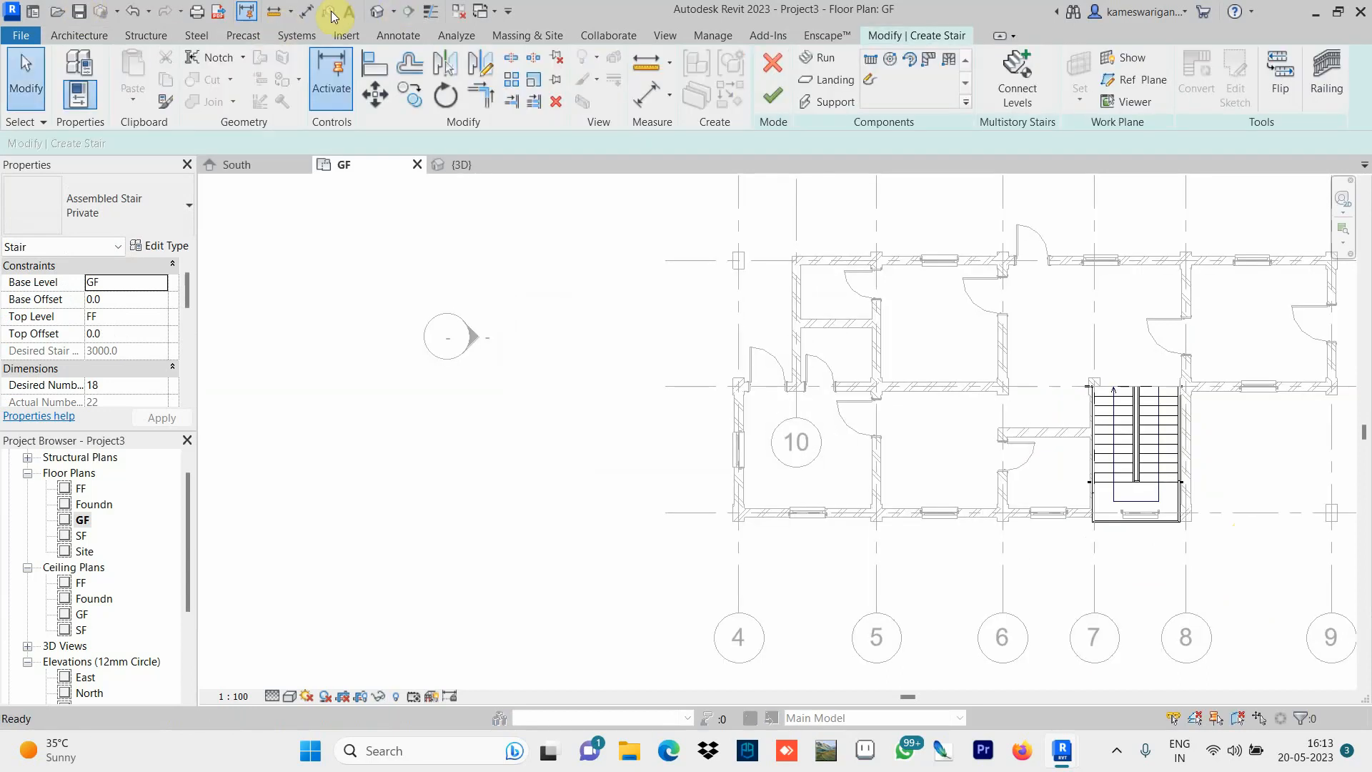
click(377, 10)
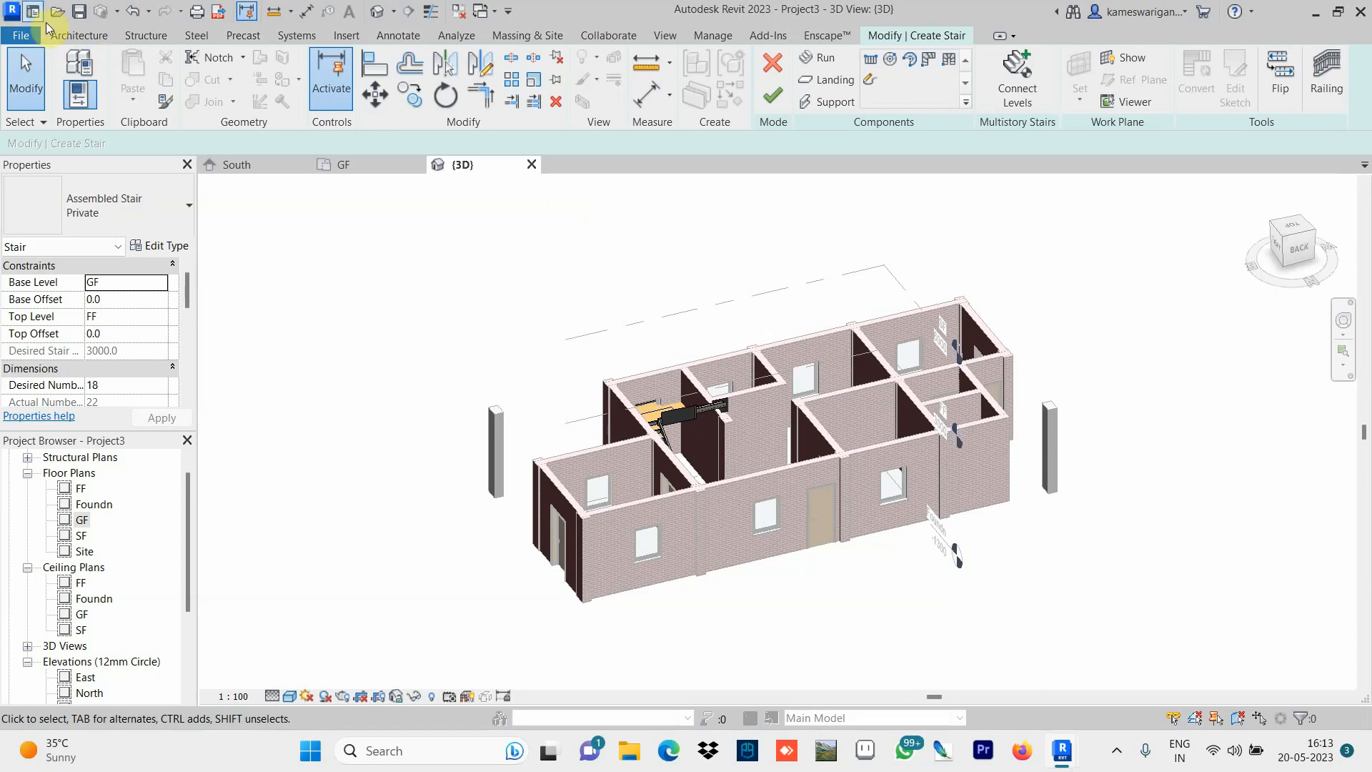
double_click(81, 521)
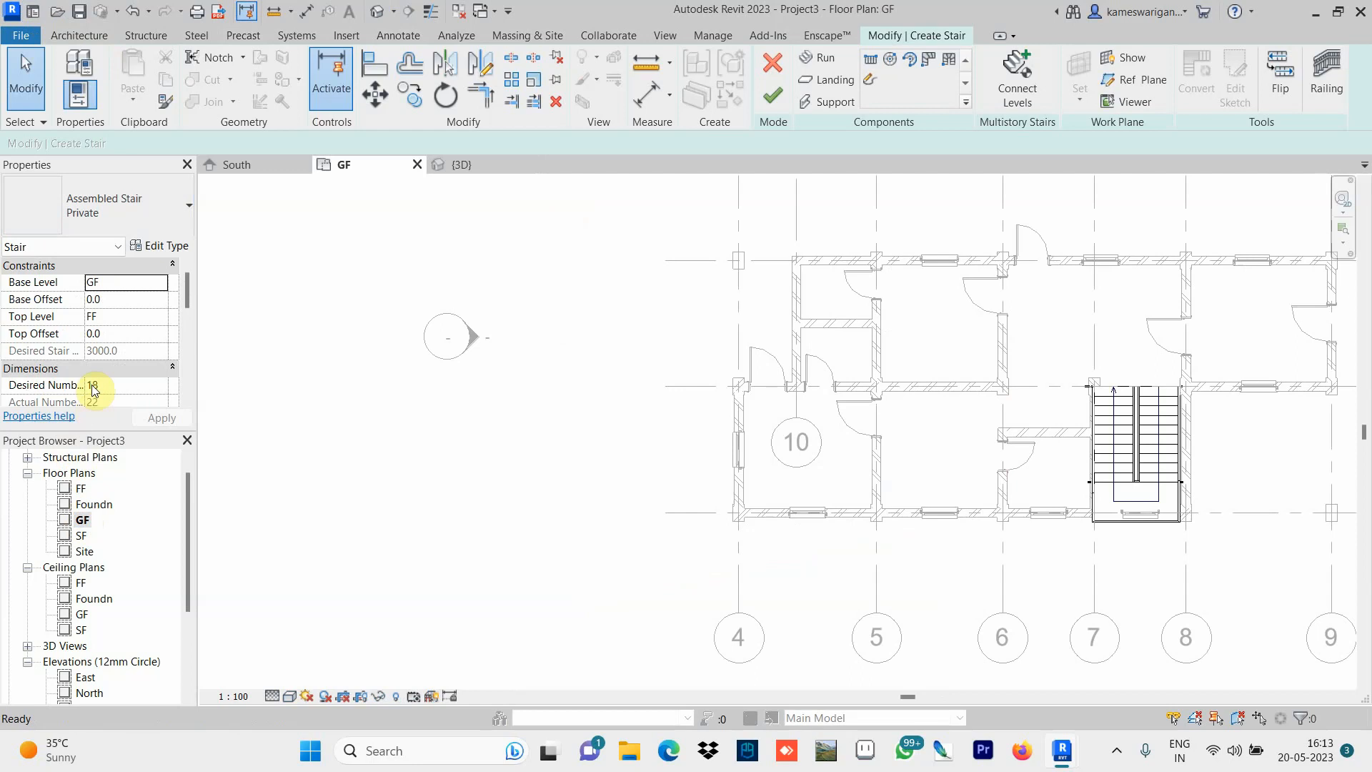
Save the project again while still in stair edit mode, accepting the save without the stair edits.
click(63, 37)
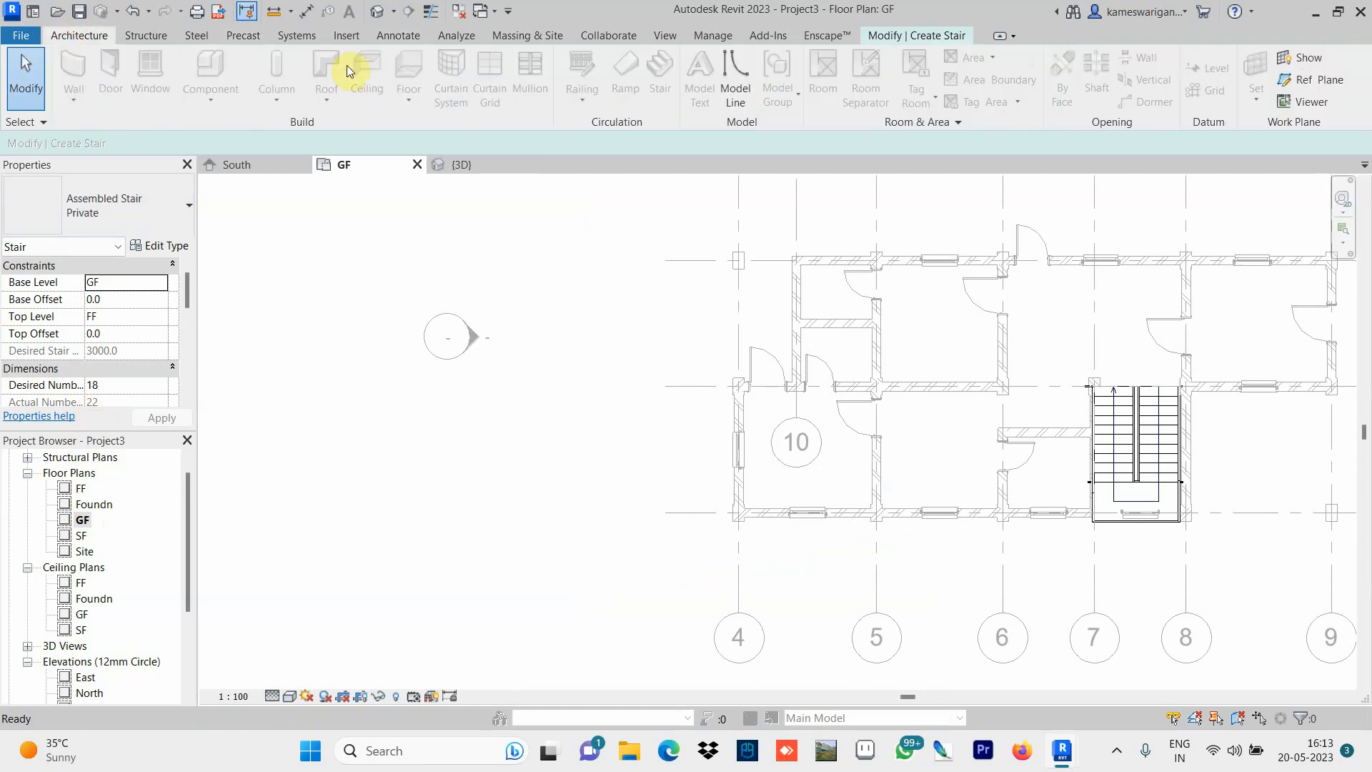
click(79, 9)
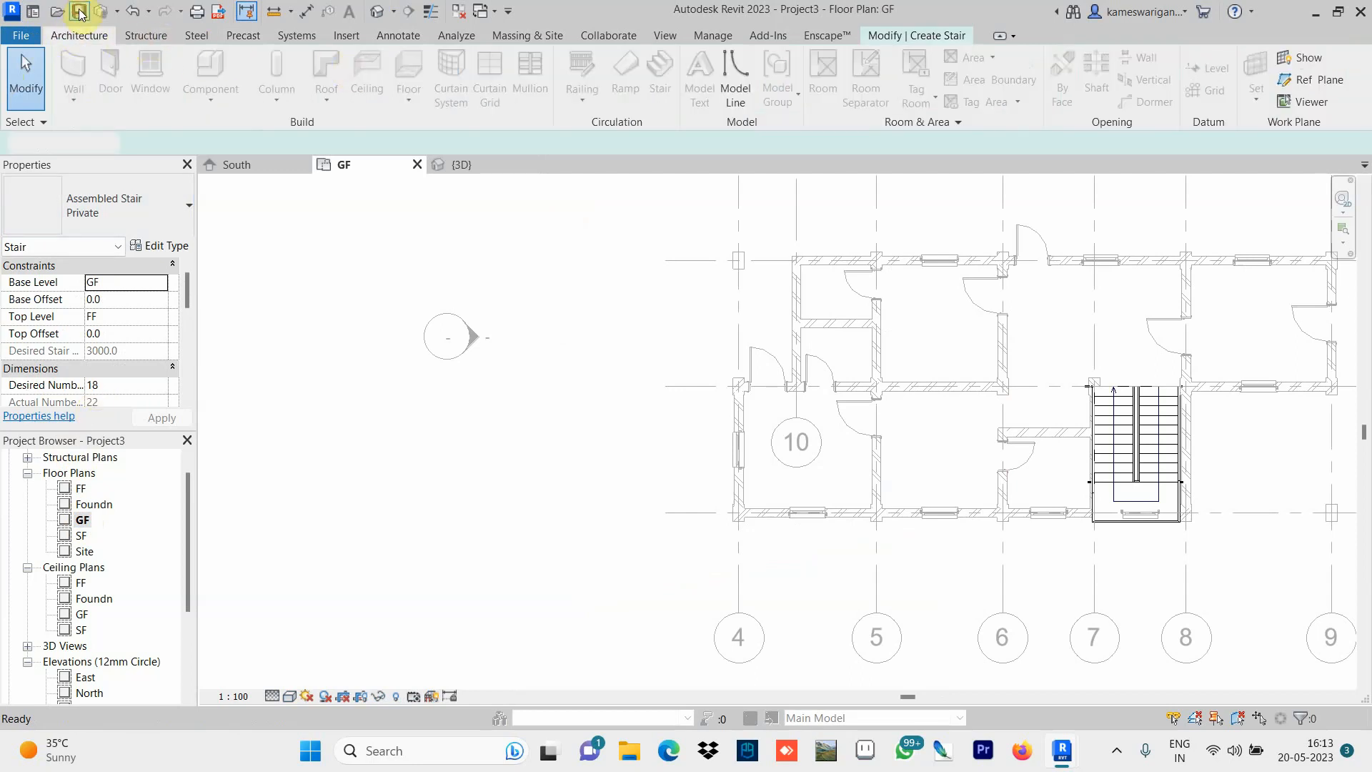
click(728, 397)
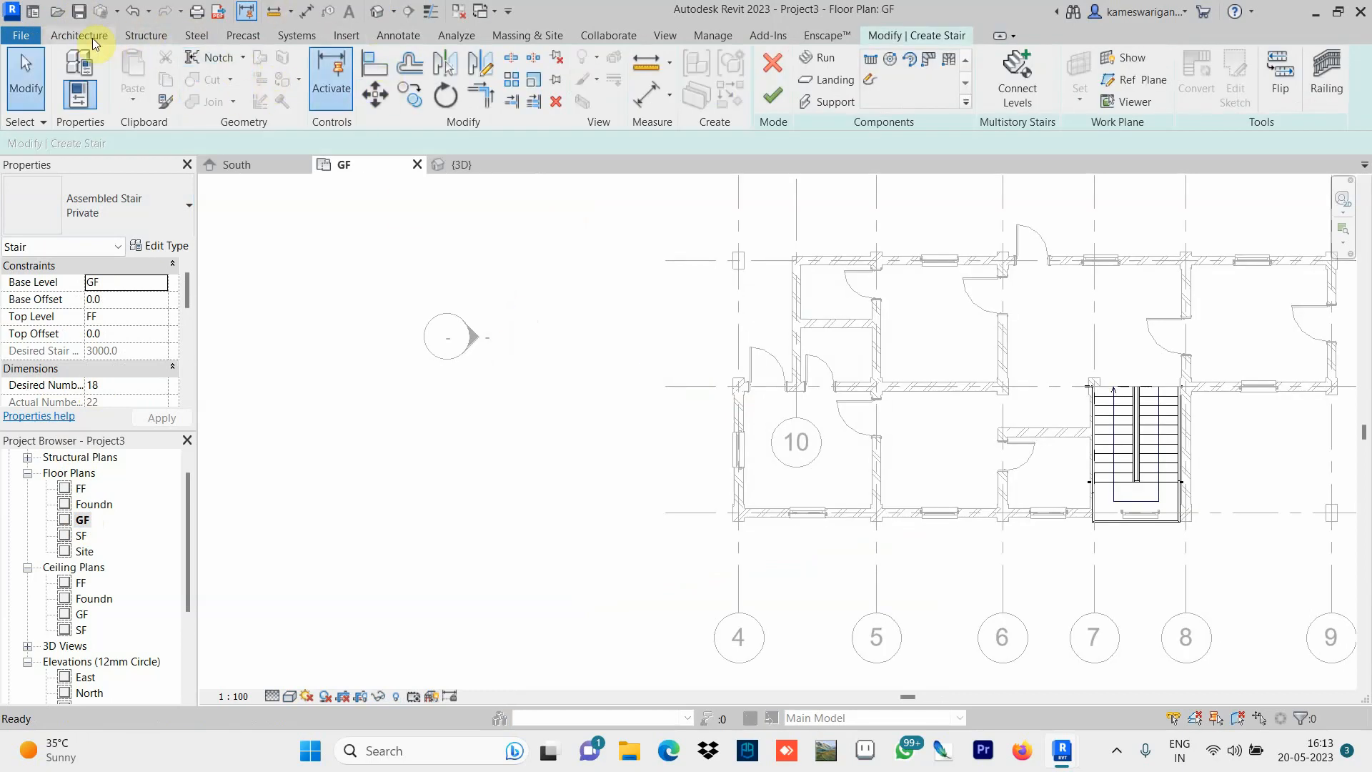
click(78, 36)
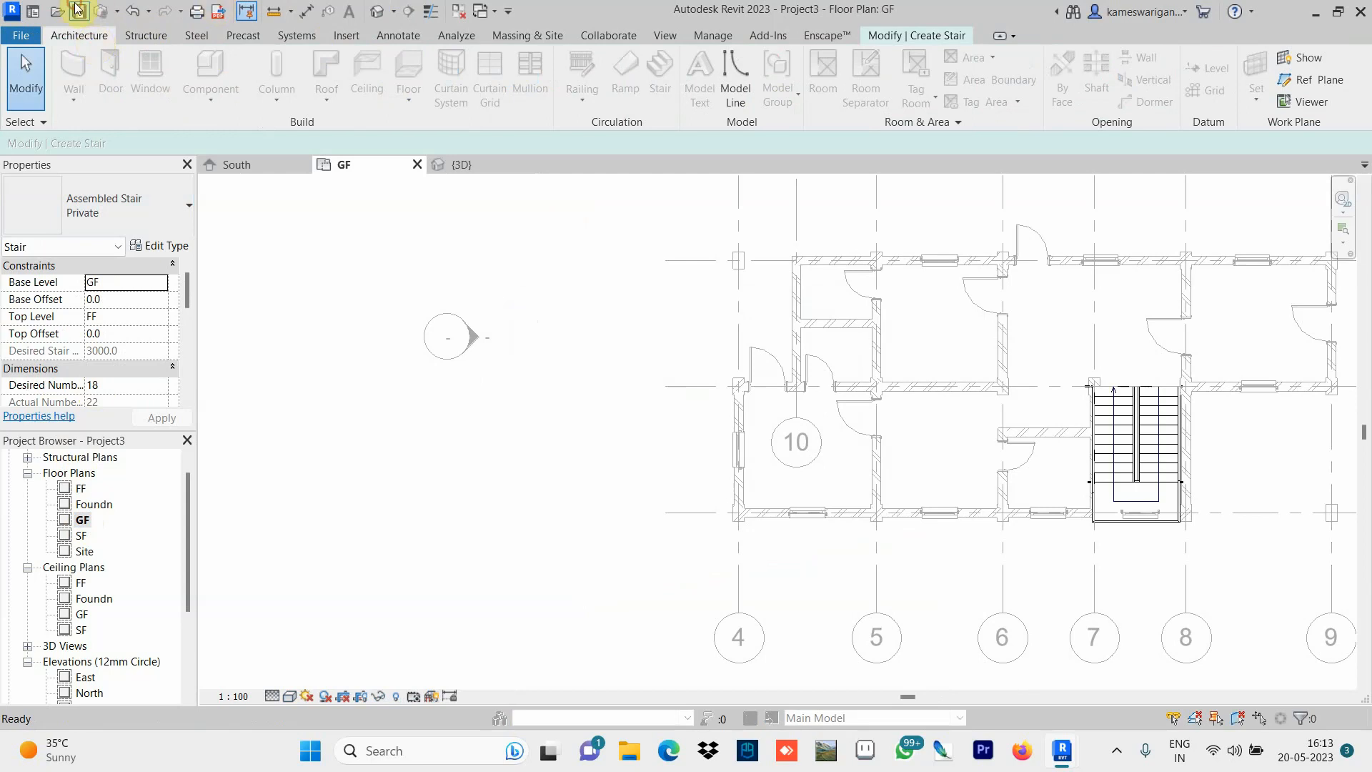
click(79, 11)
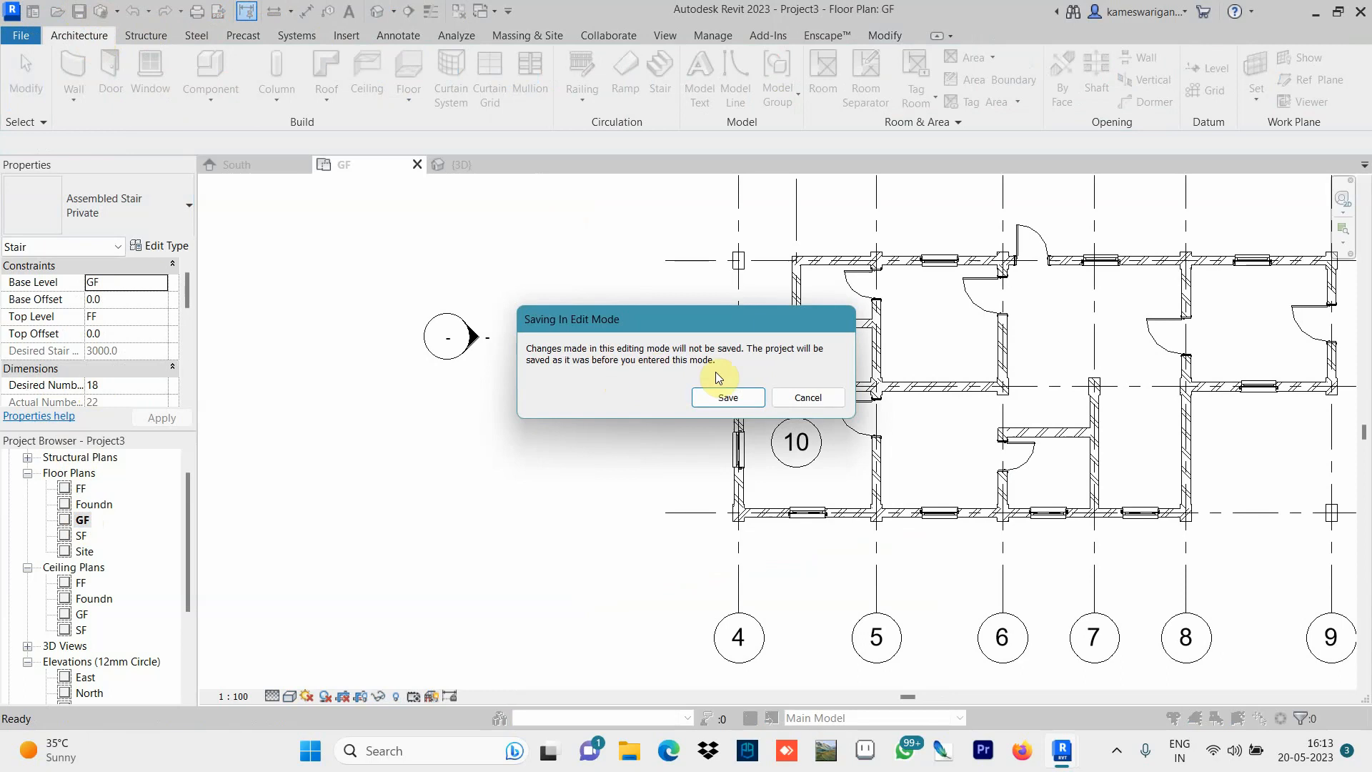
click(736, 393)
click(729, 398)
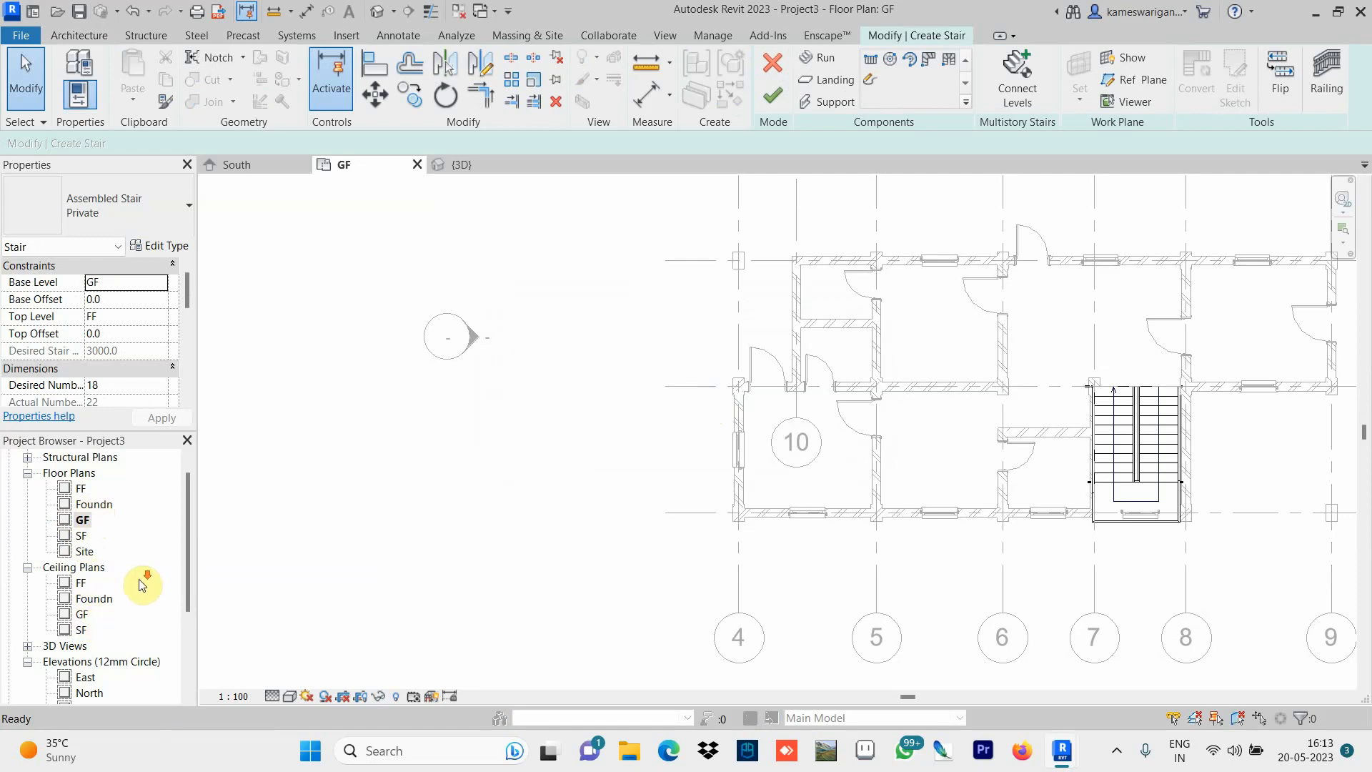
Check the staircase against the floor levels in the South elevation and return to the GF floor plan.
scroll(140, 583, down, 1)
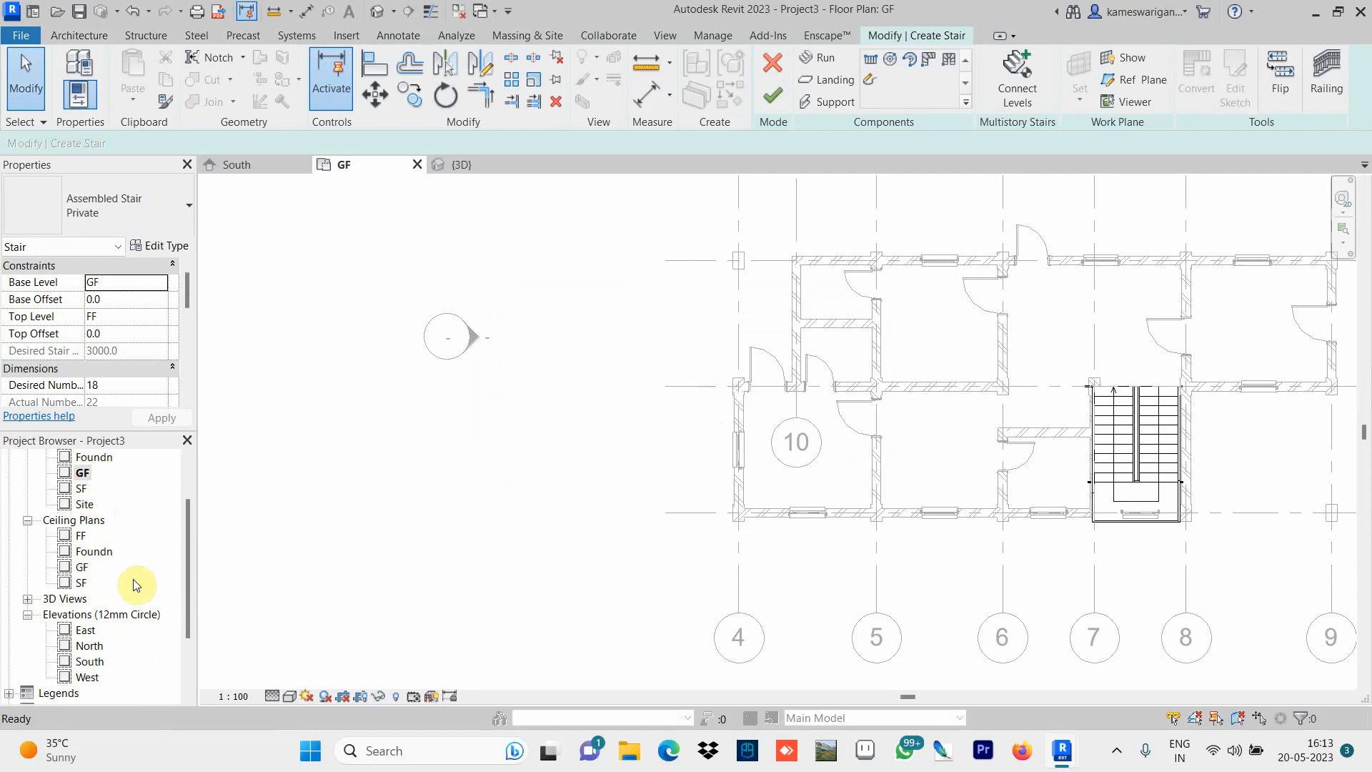
double_click(98, 665)
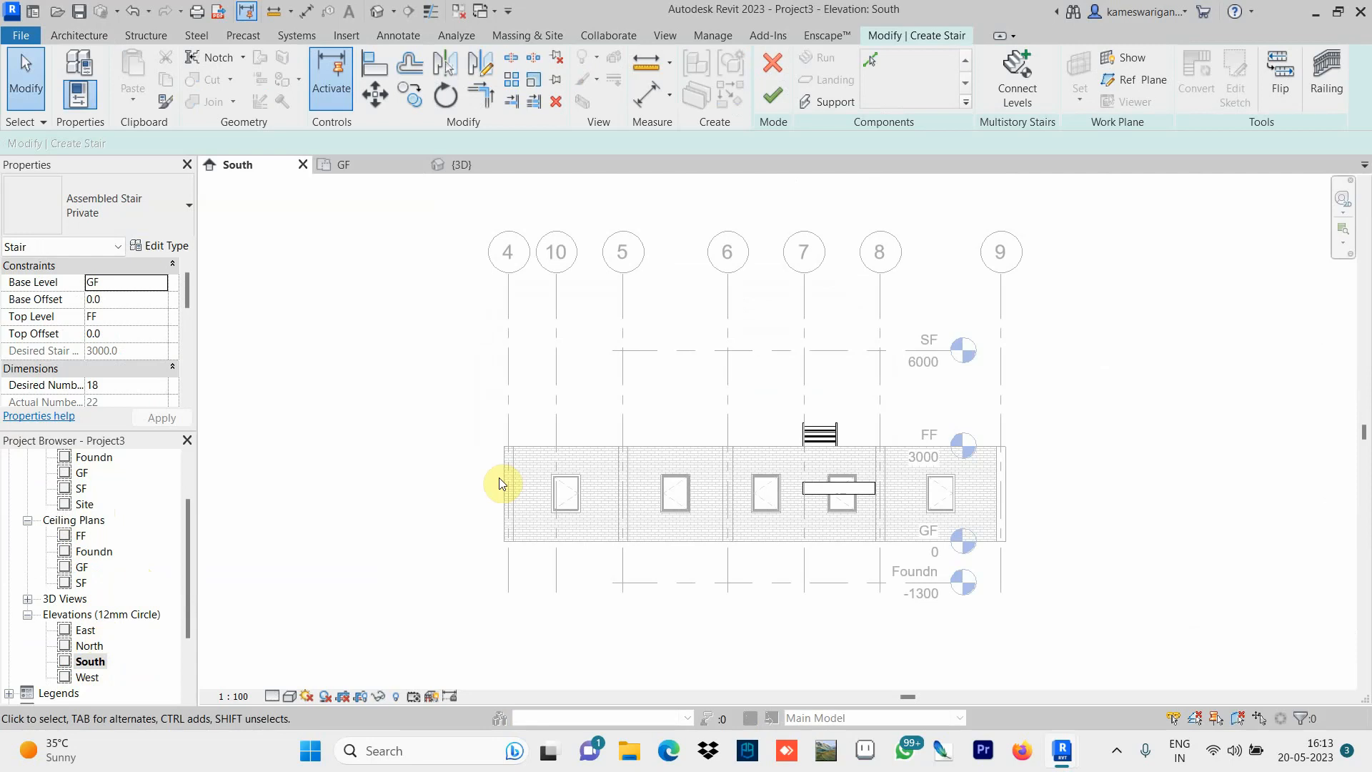
double_click(83, 475)
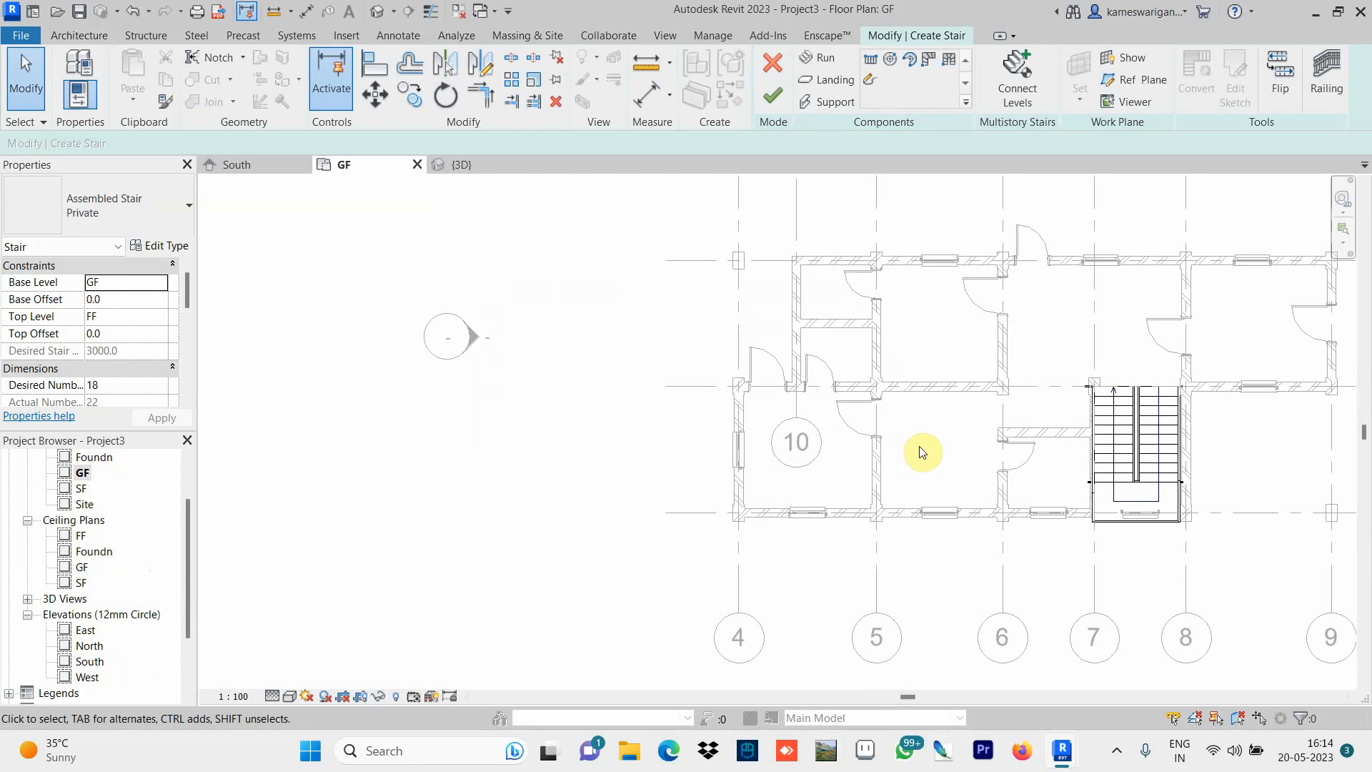
middle_drag(922, 452, 567, 450)
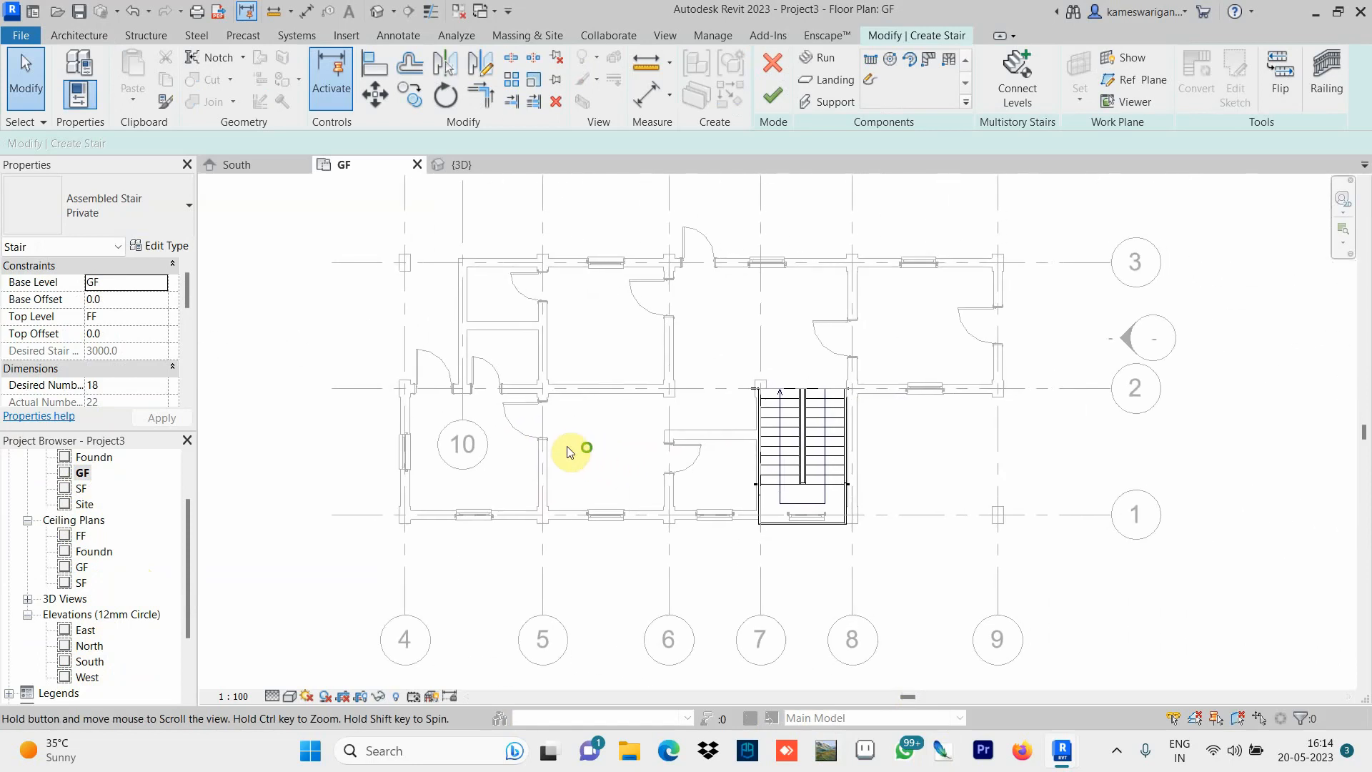
click(63, 36)
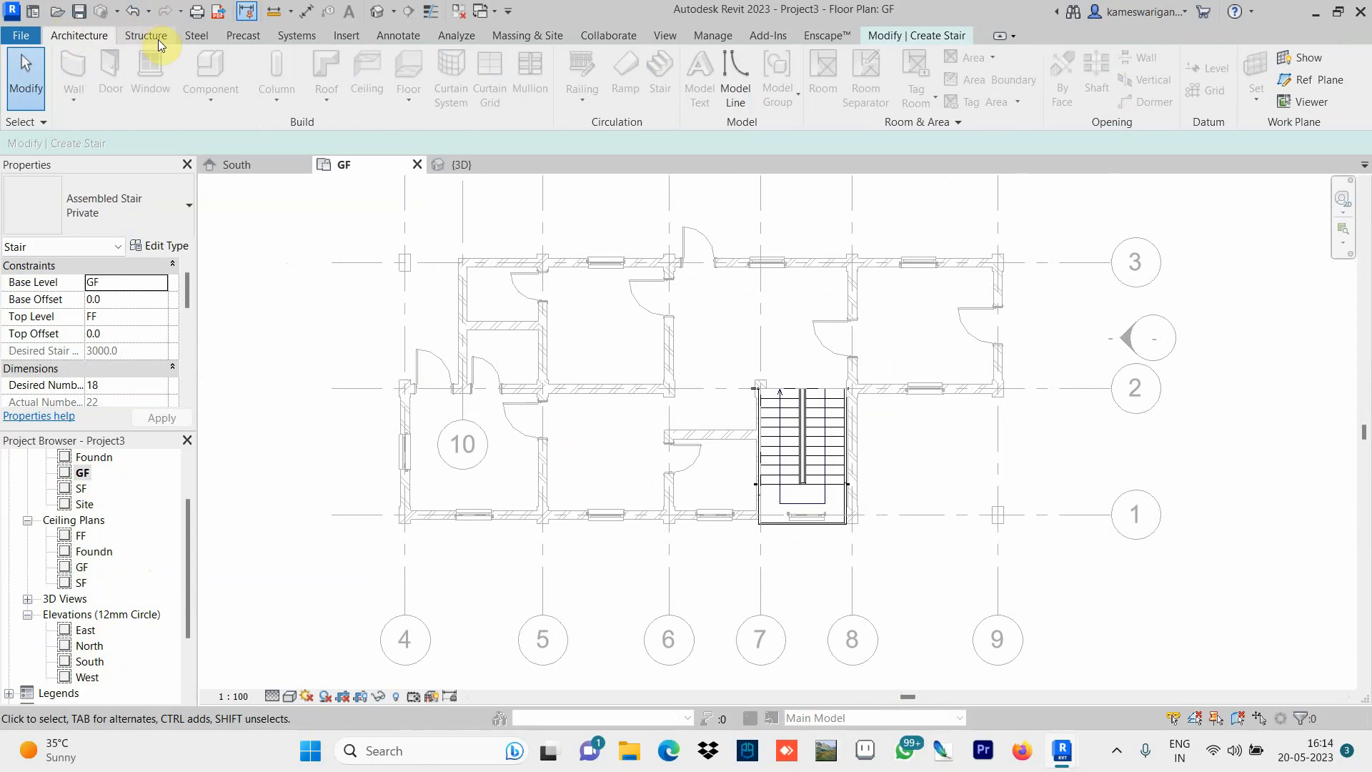
click(75, 13)
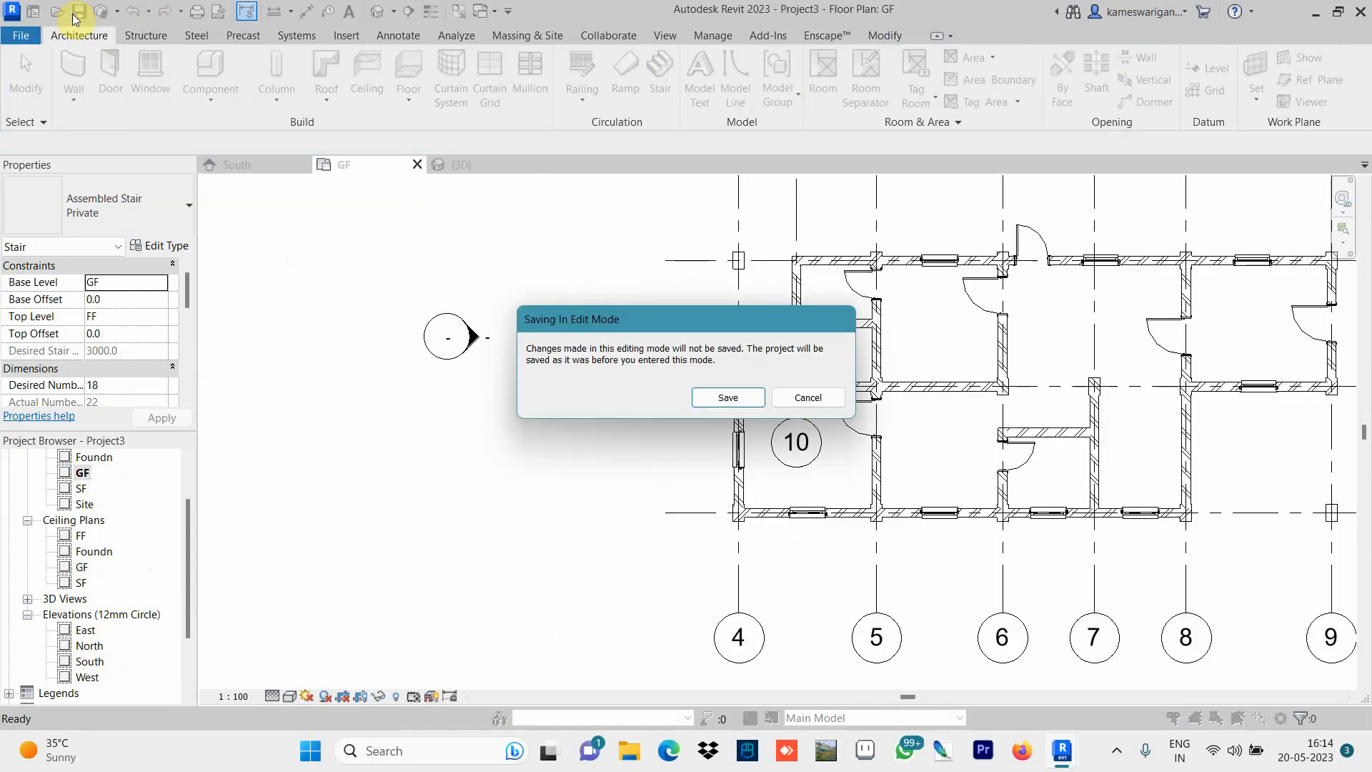
click(799, 400)
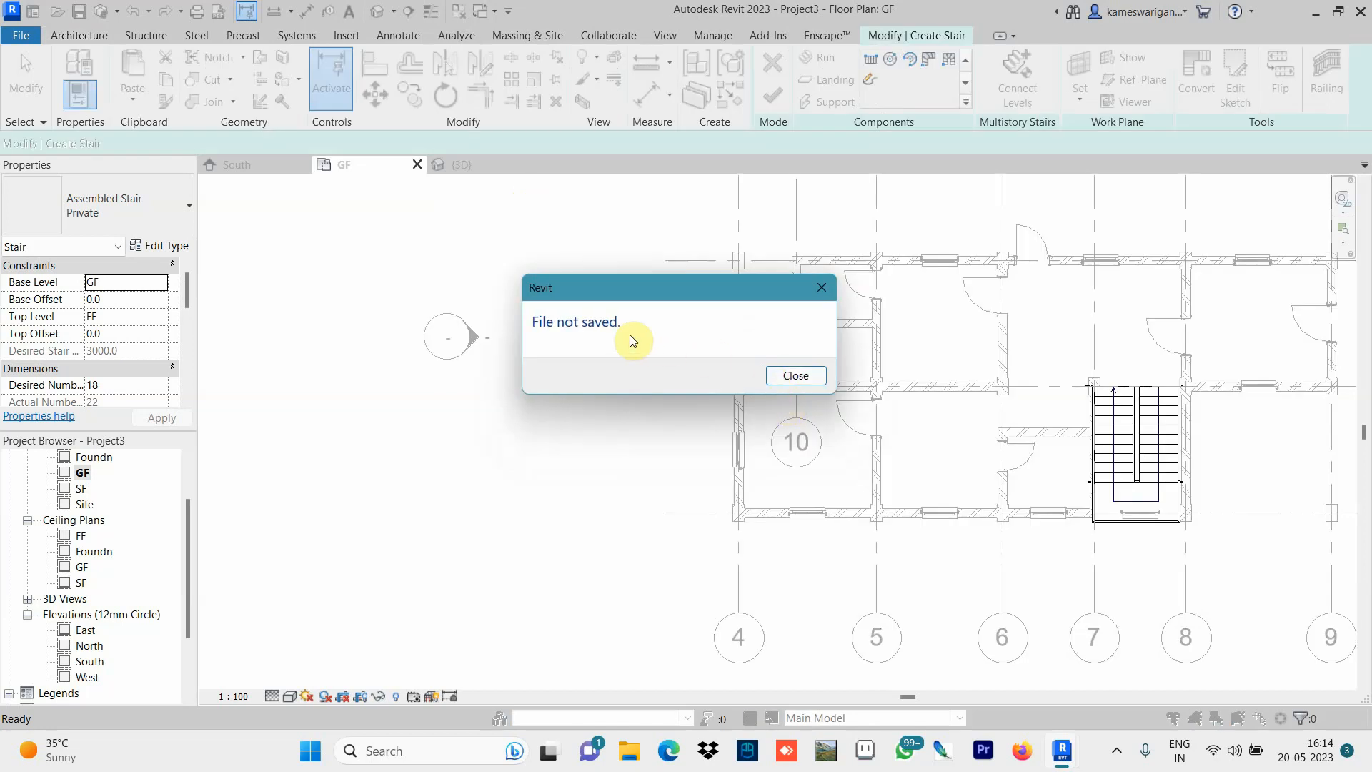
Finish the staircase edit on the GF plan, dismissing the save notice and the stair warning.
click(799, 375)
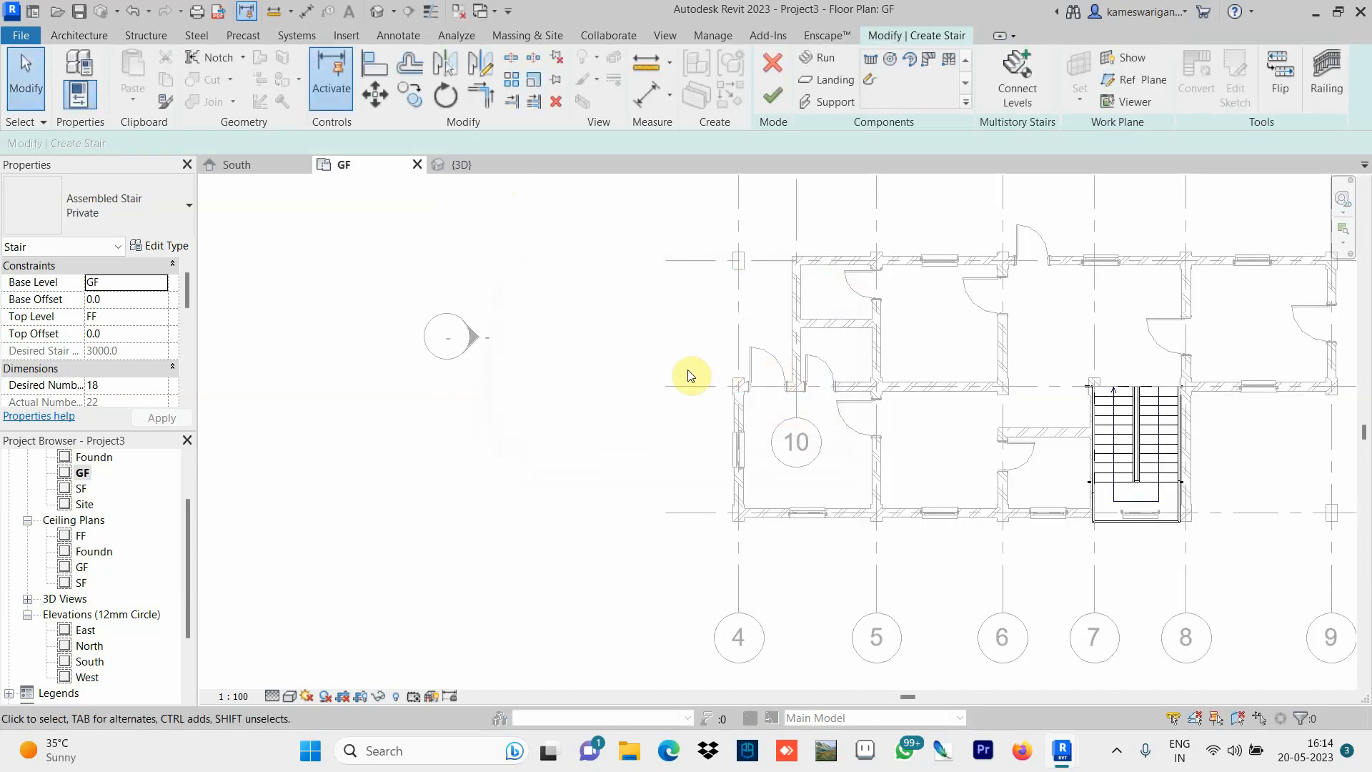
middle_click(923, 426)
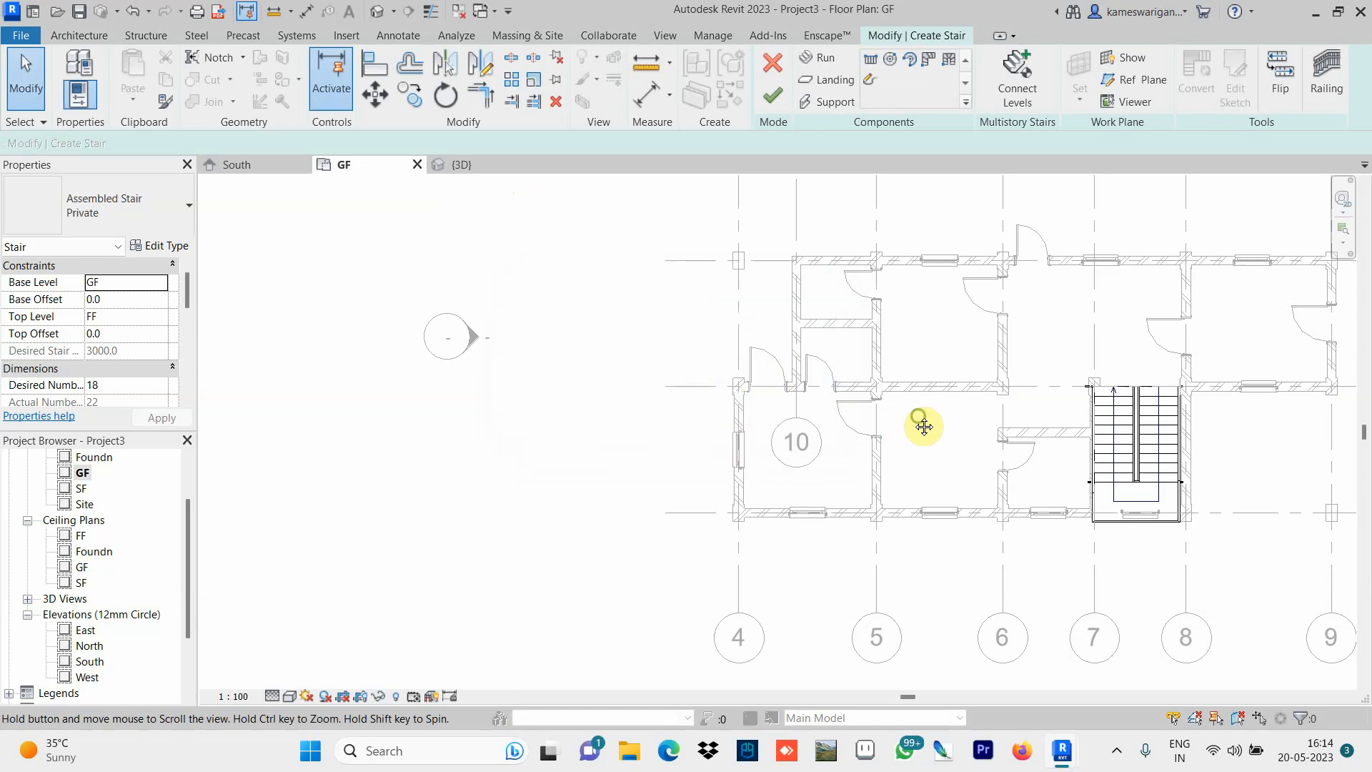
middle_drag(924, 426, 729, 423)
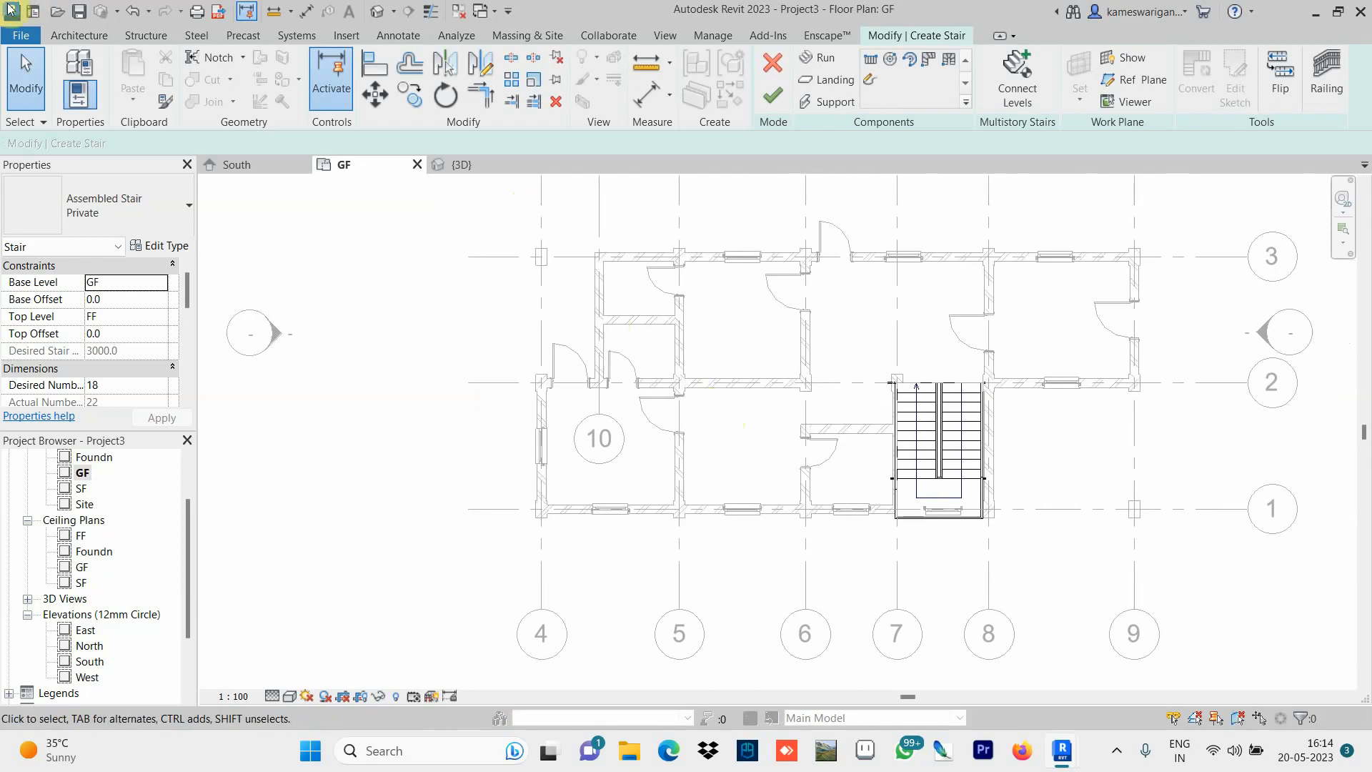
click(70, 36)
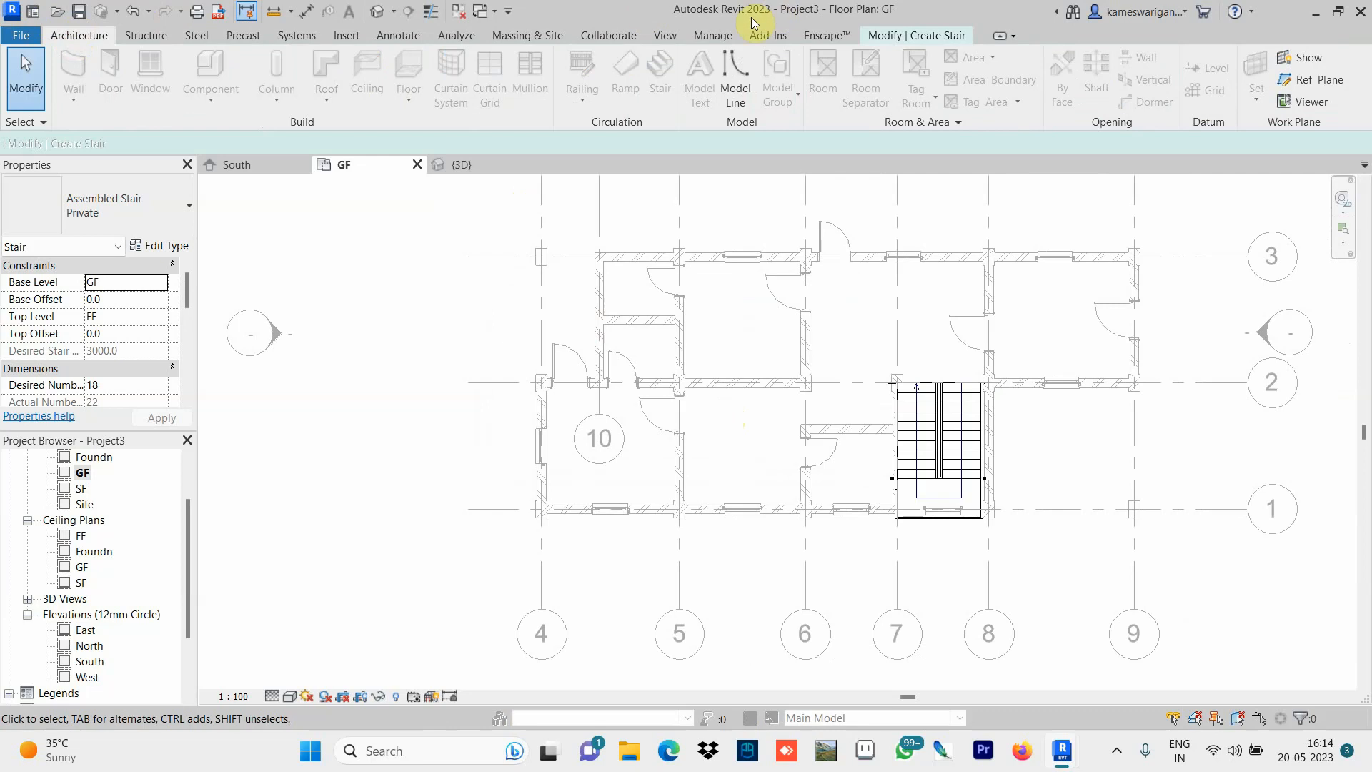
click(886, 35)
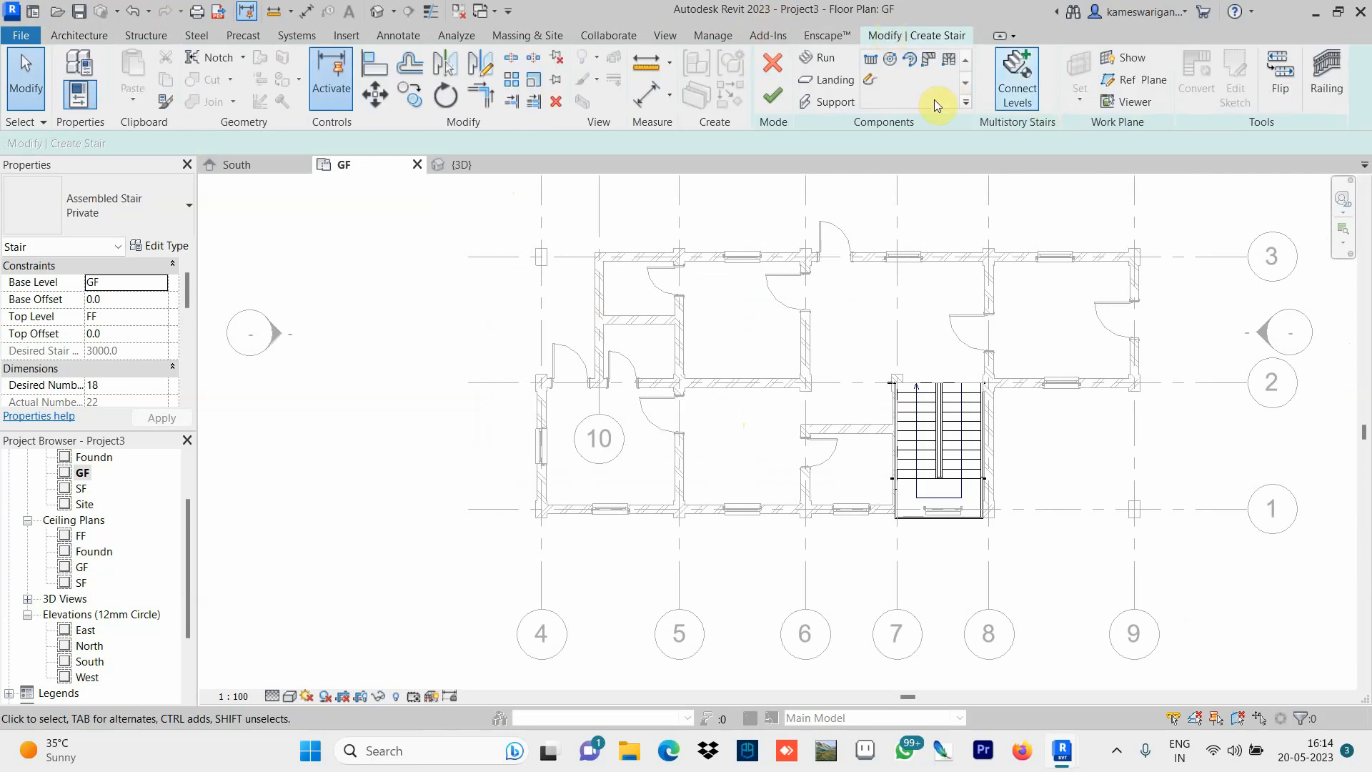
click(770, 100)
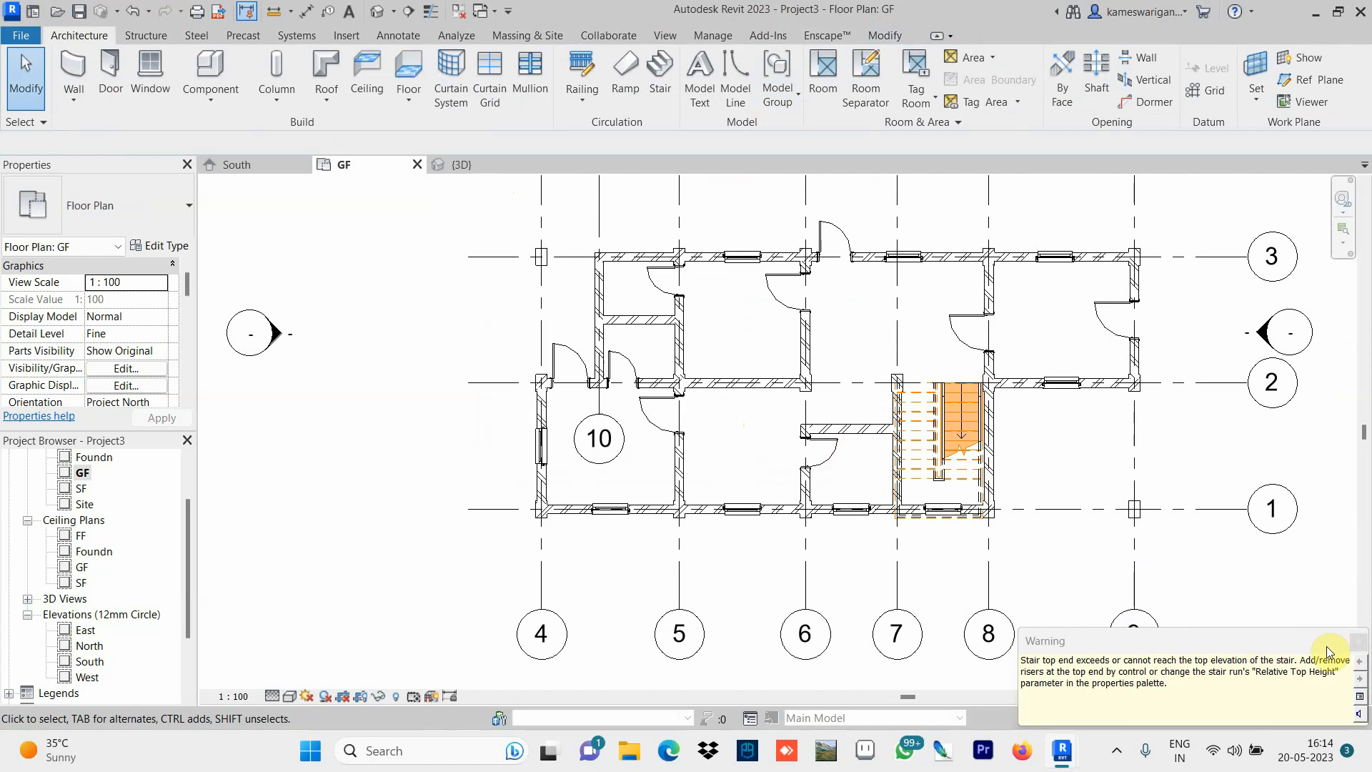
click(1358, 641)
click(1325, 588)
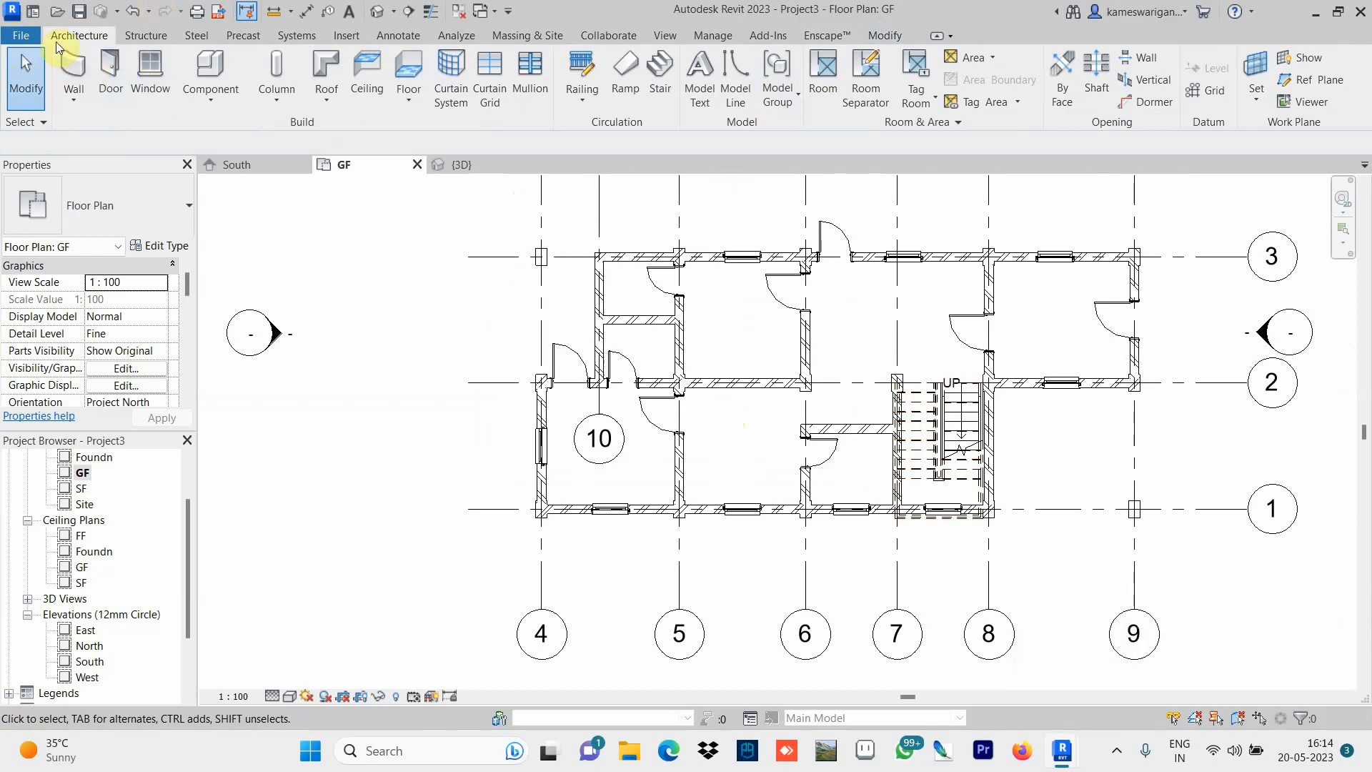
Sketch the GF ceiling boundary from grid 7/2 to 7/1, along grid 1 to grid 4, up to grid 3 and across to grid 9.
click(363, 92)
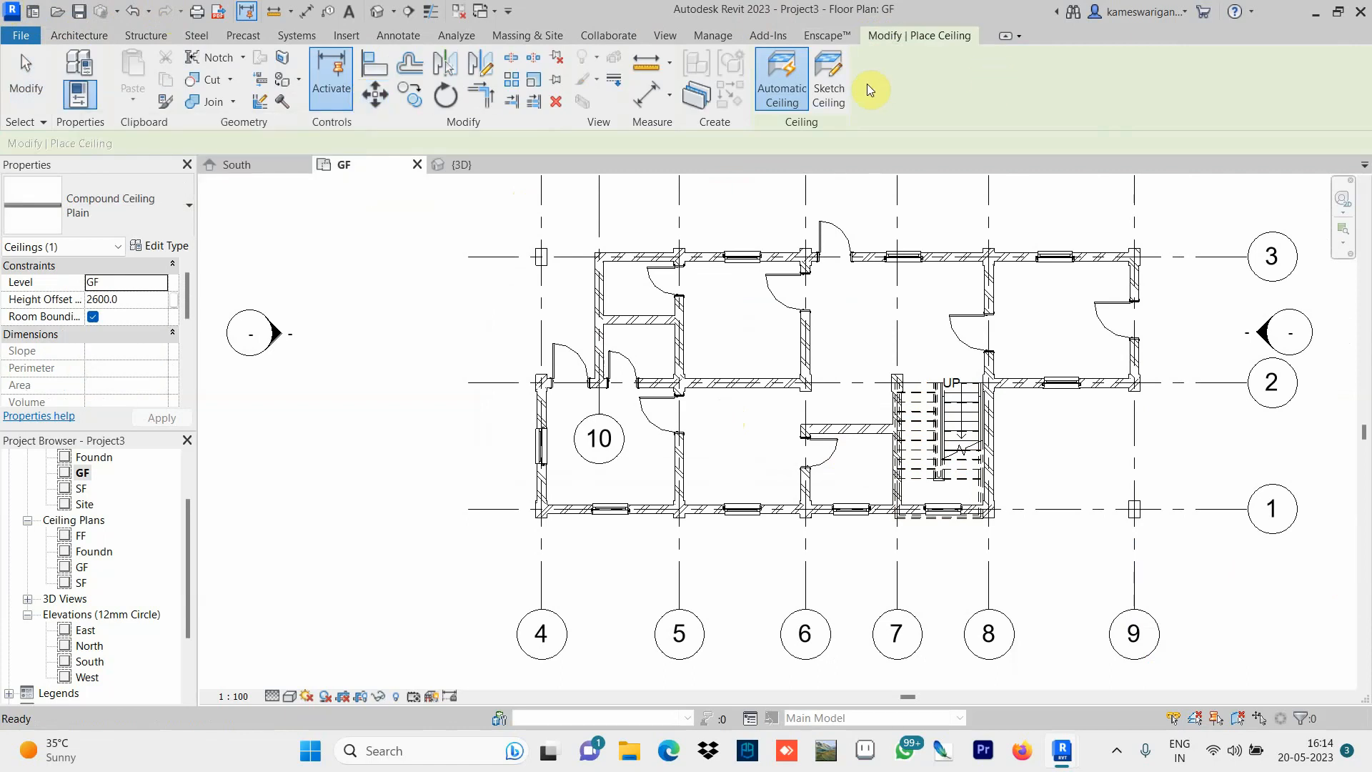
click(827, 87)
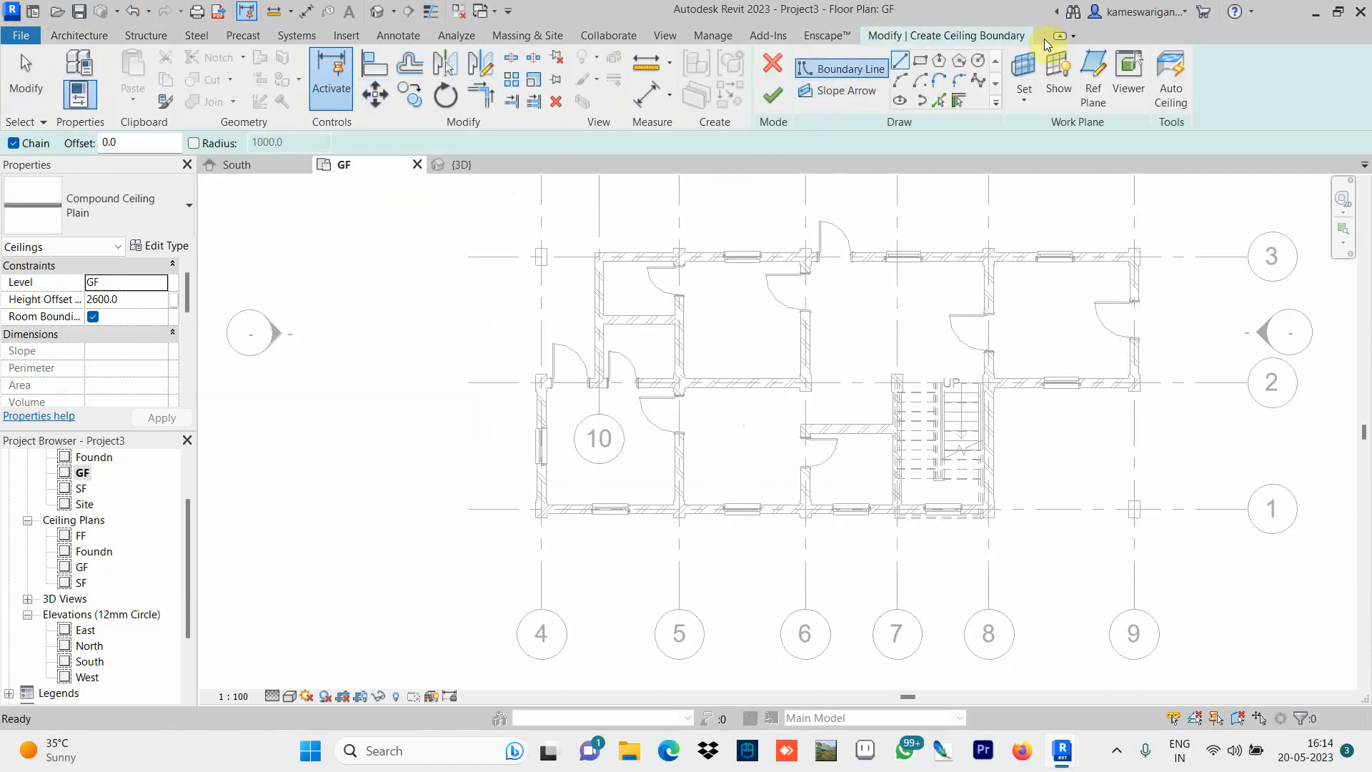
click(903, 63)
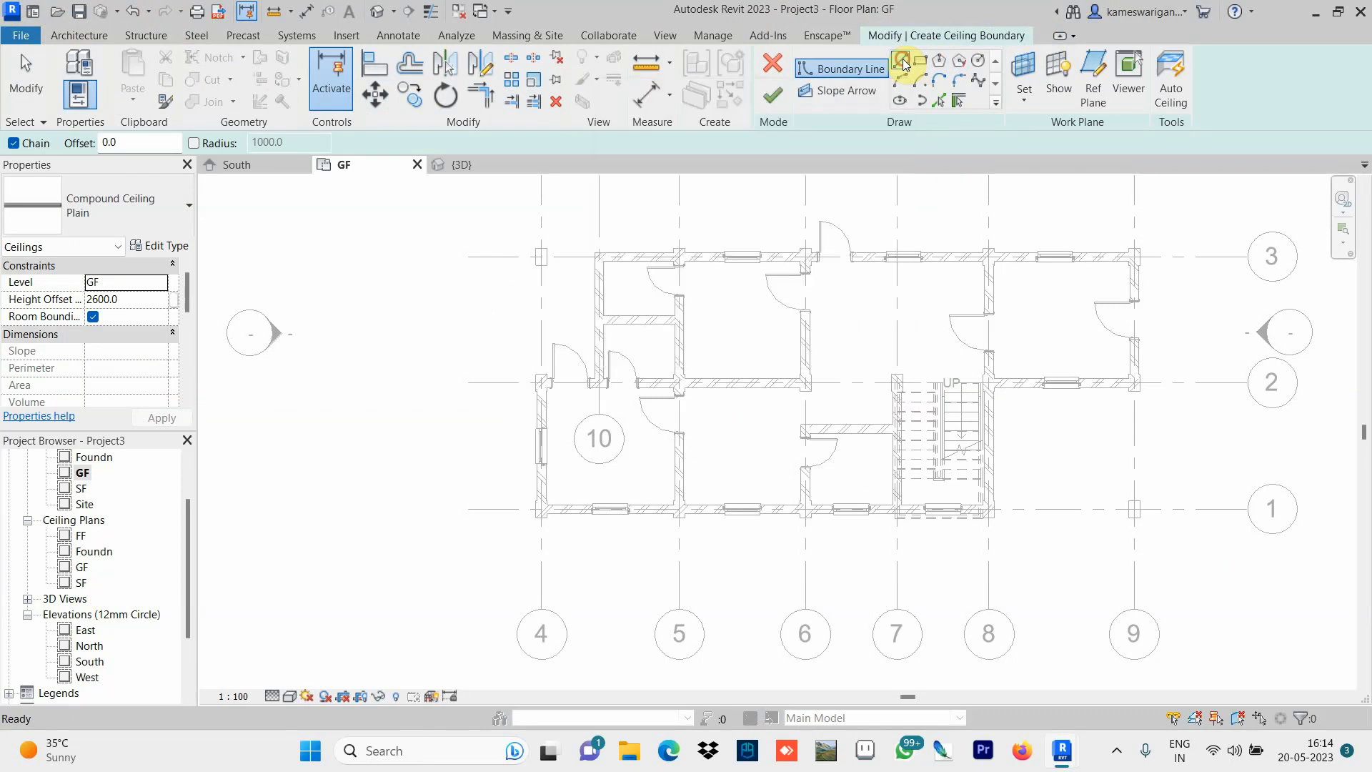
click(898, 383)
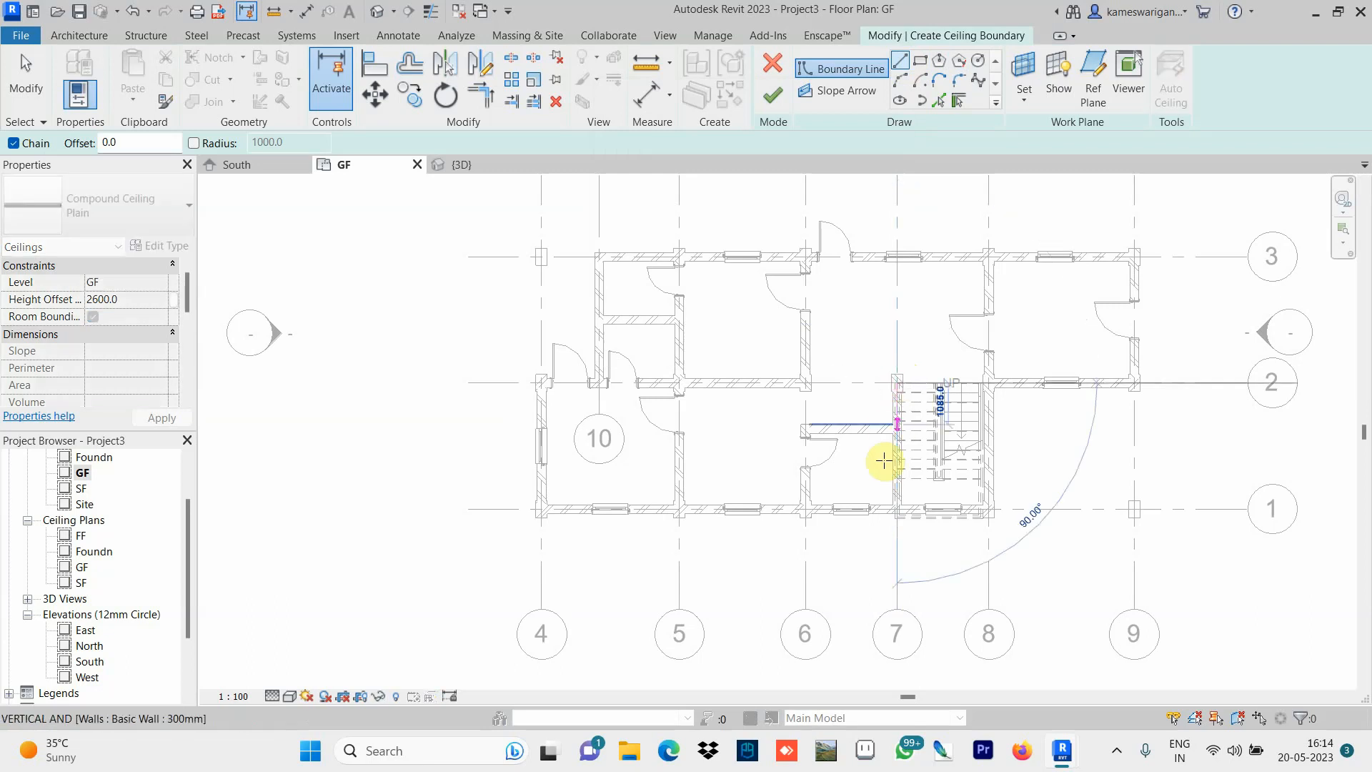
click(897, 515)
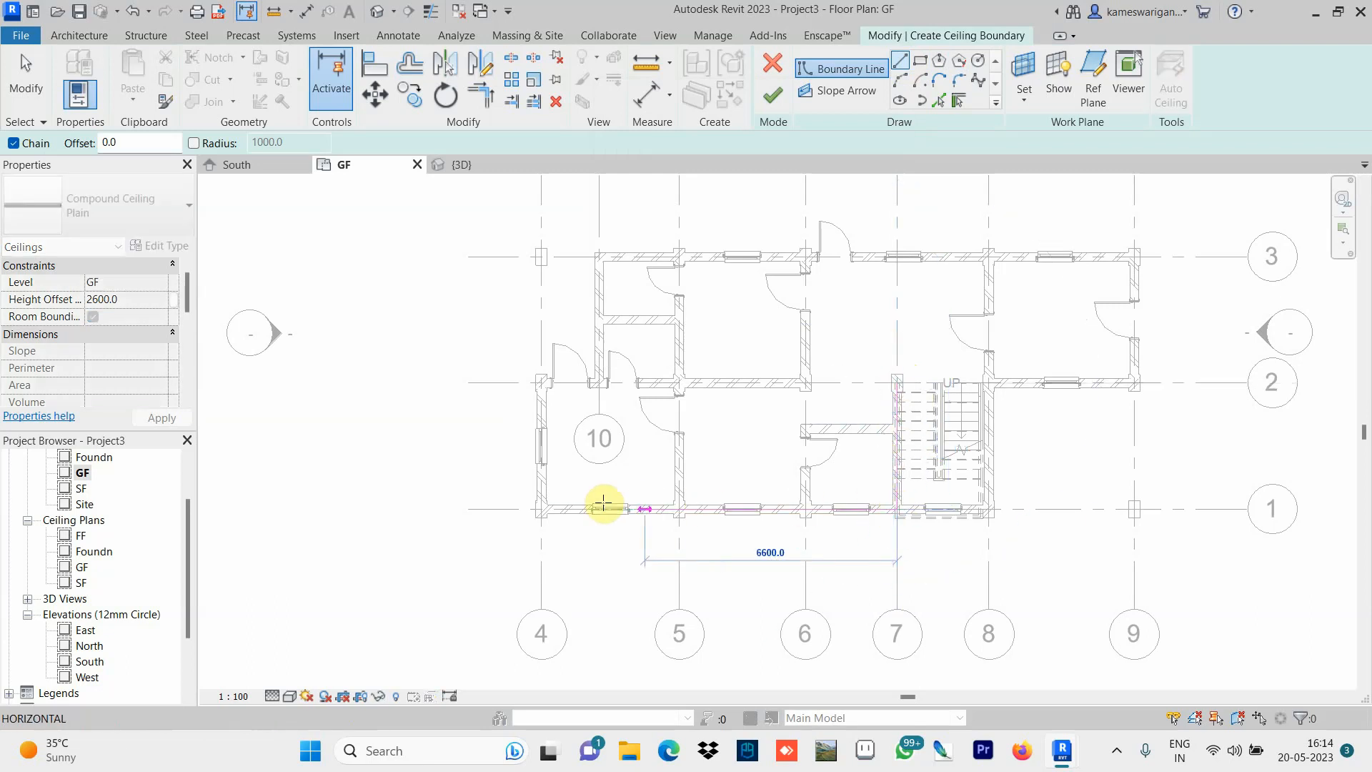
click(541, 504)
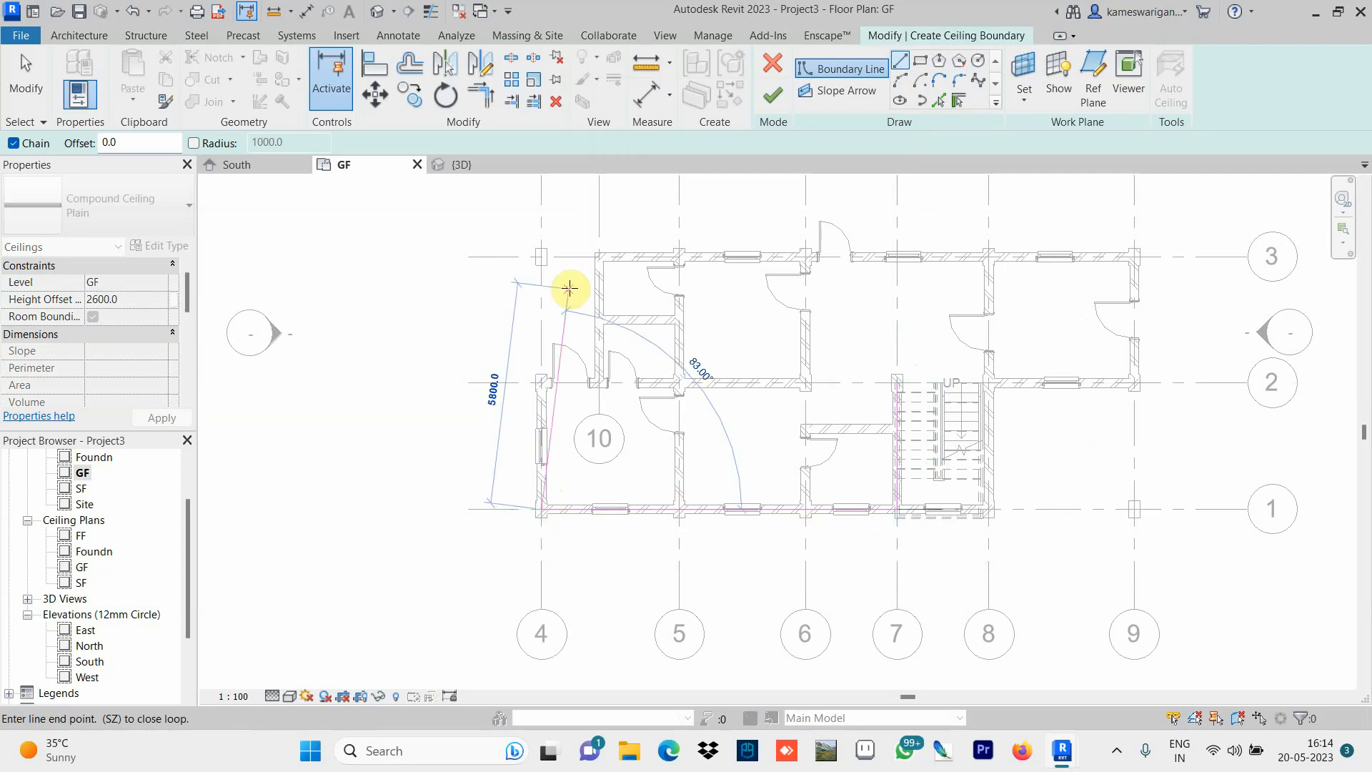
click(541, 256)
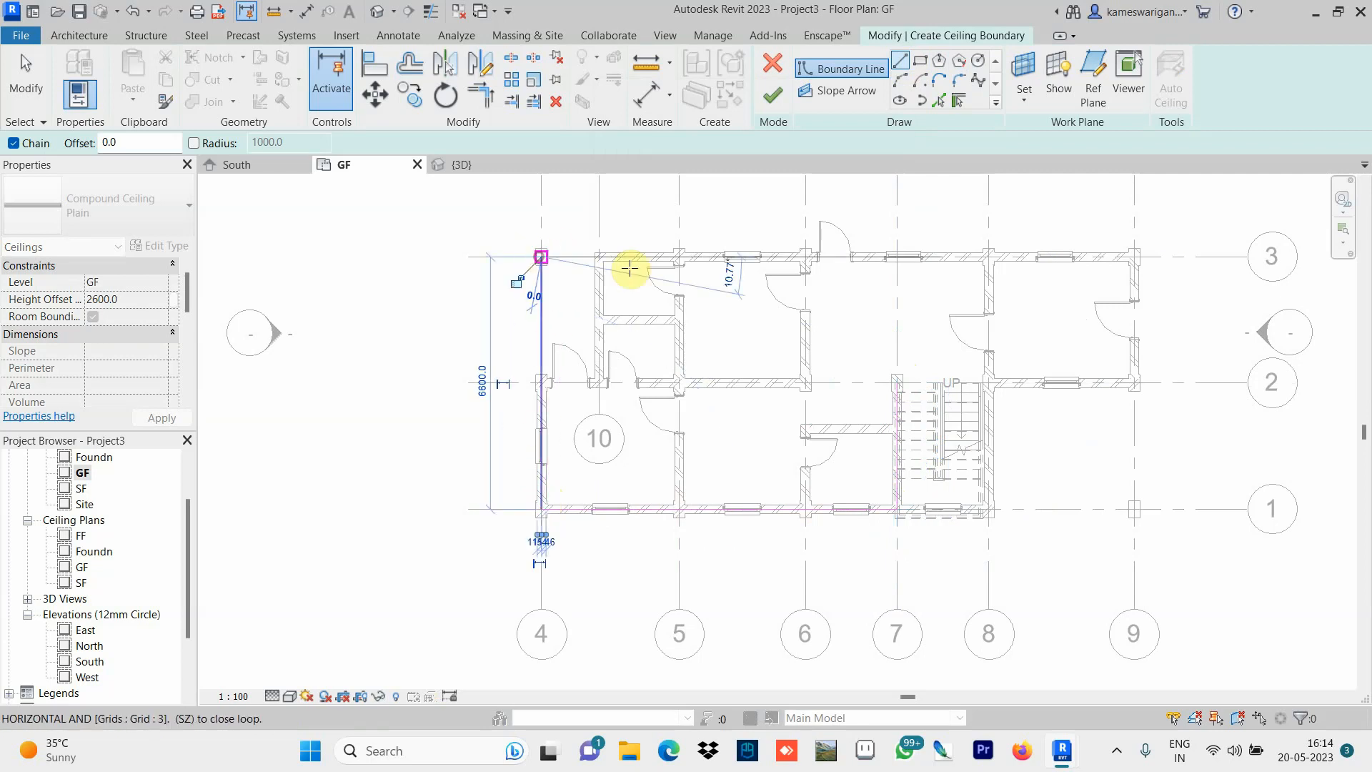
click(1135, 256)
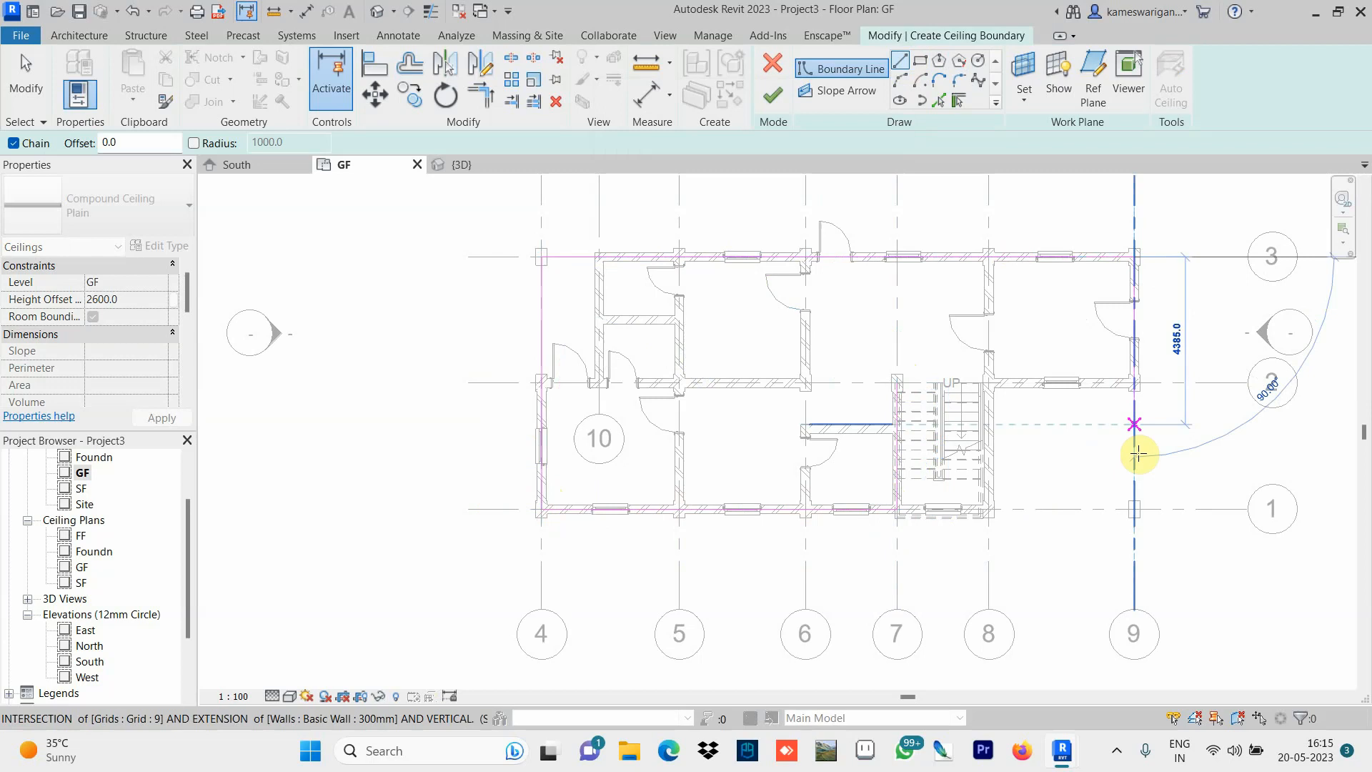
Close the ceiling boundary through grid intersections 9/1, 8/1, 8/2 and 7/2, leaving out the staircase bay, and finish the ceiling.
click(1133, 509)
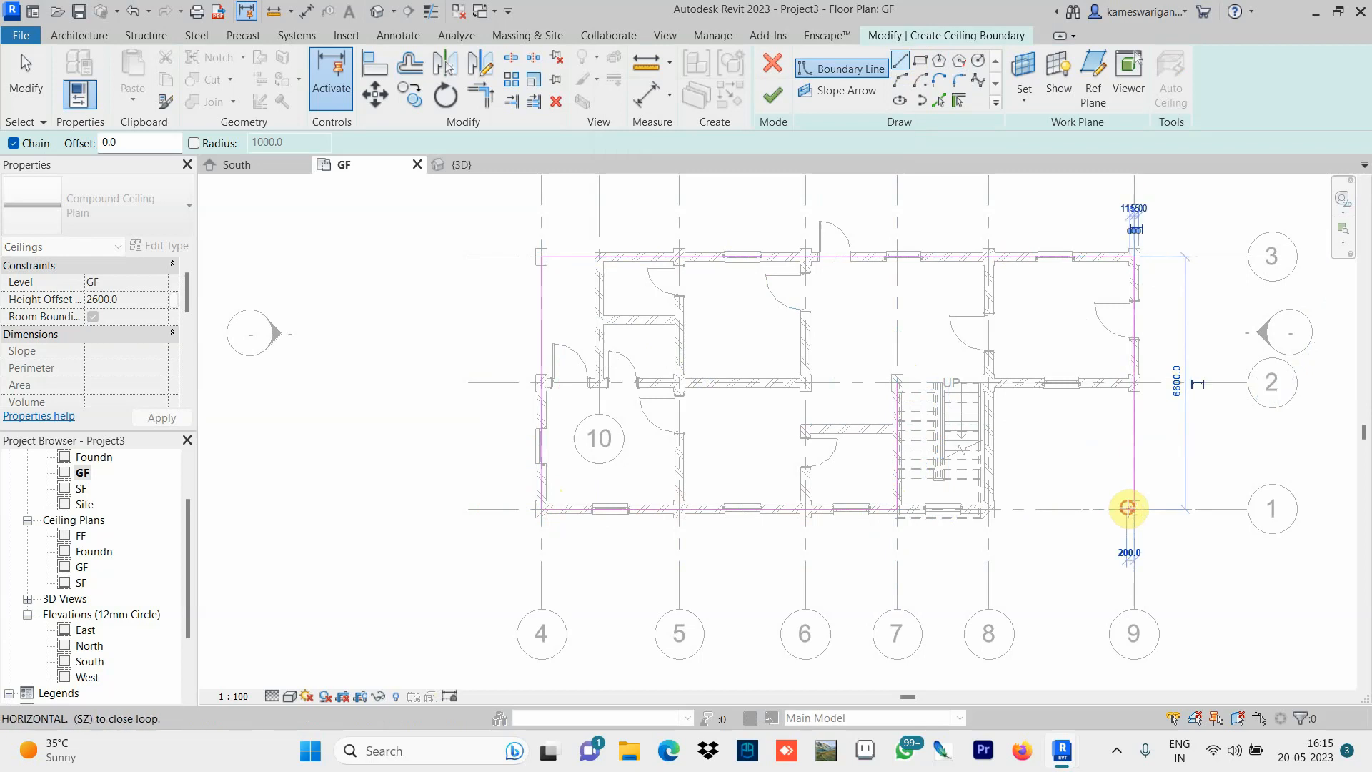
click(989, 509)
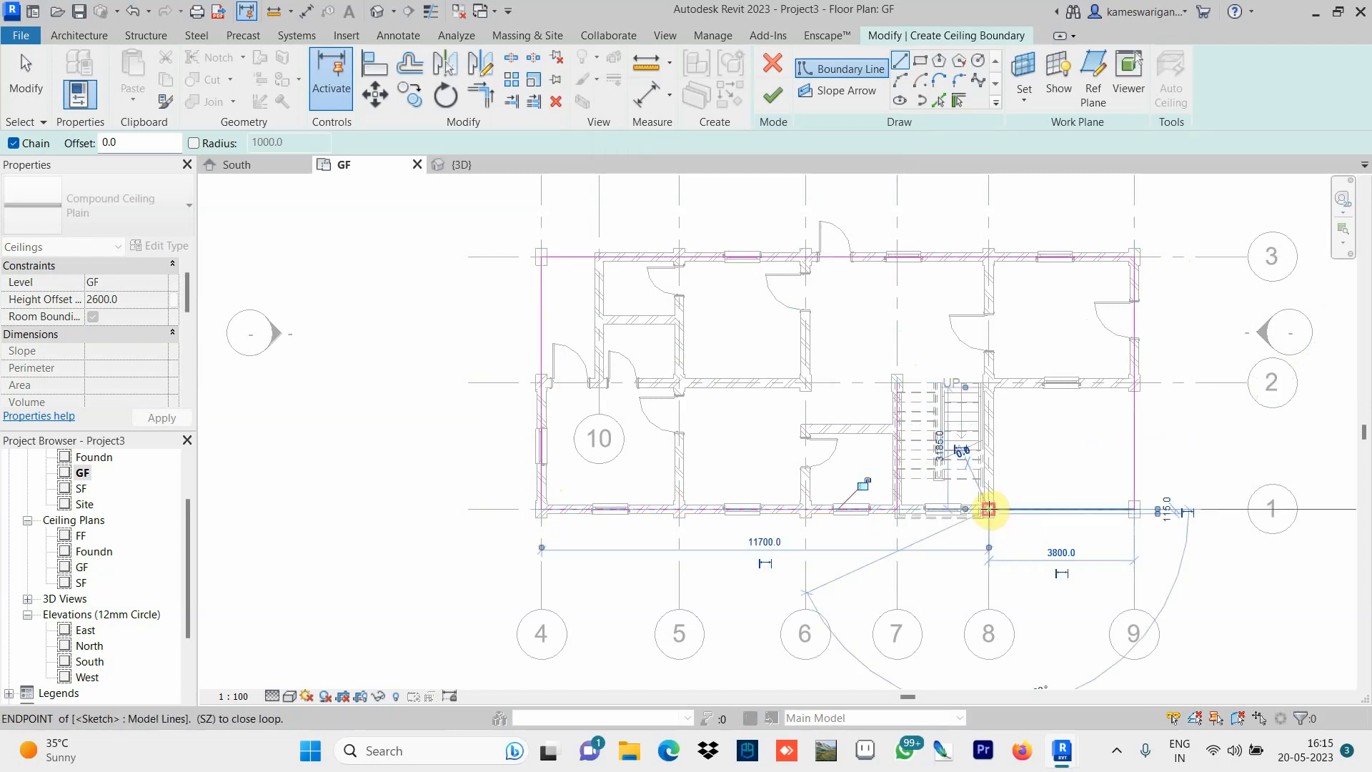
click(986, 384)
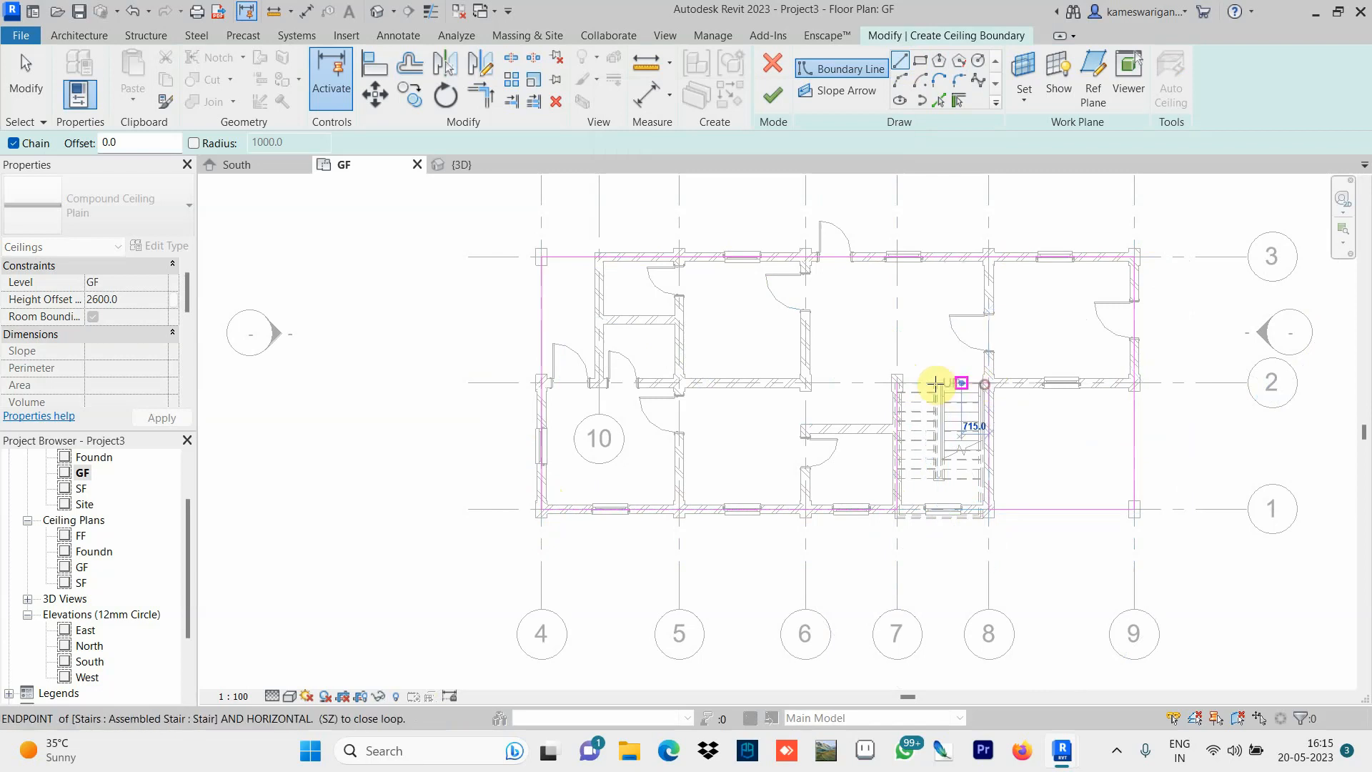
click(898, 384)
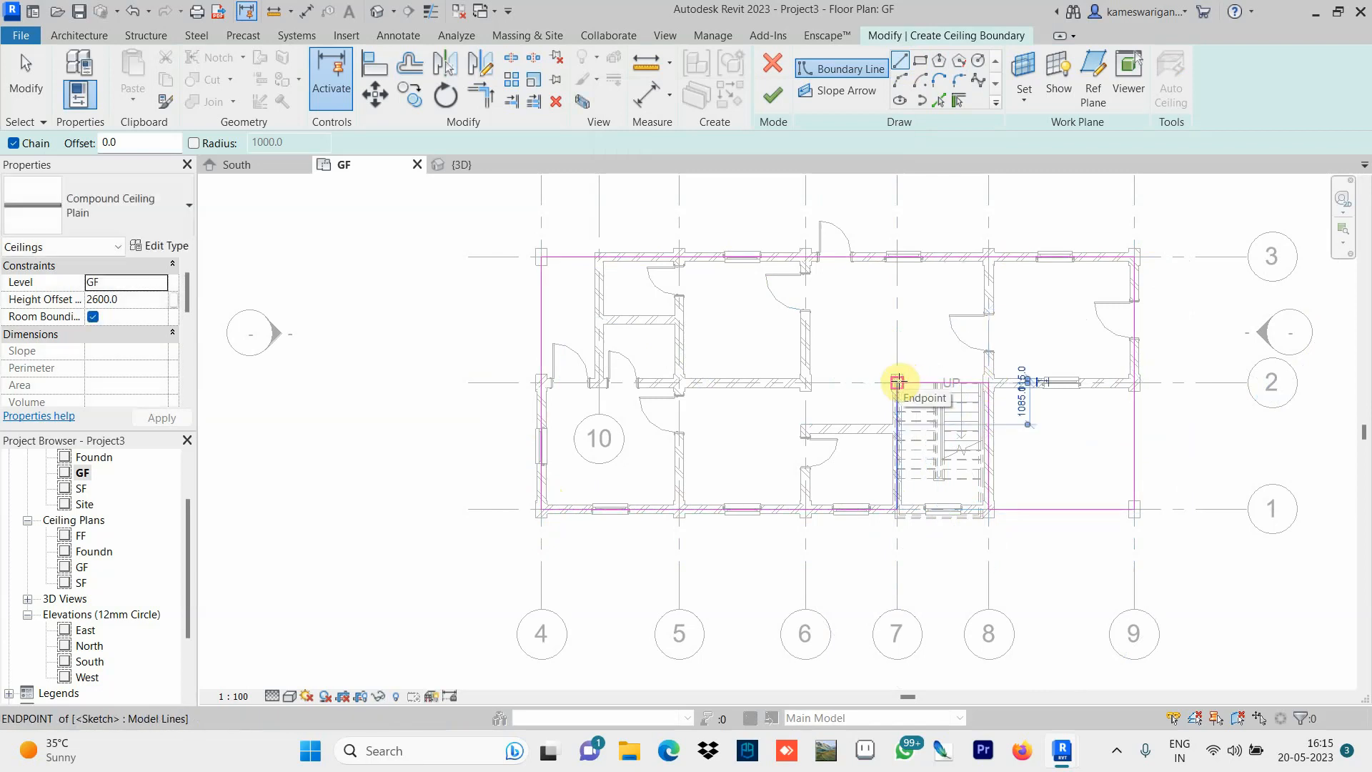
key(Escape)
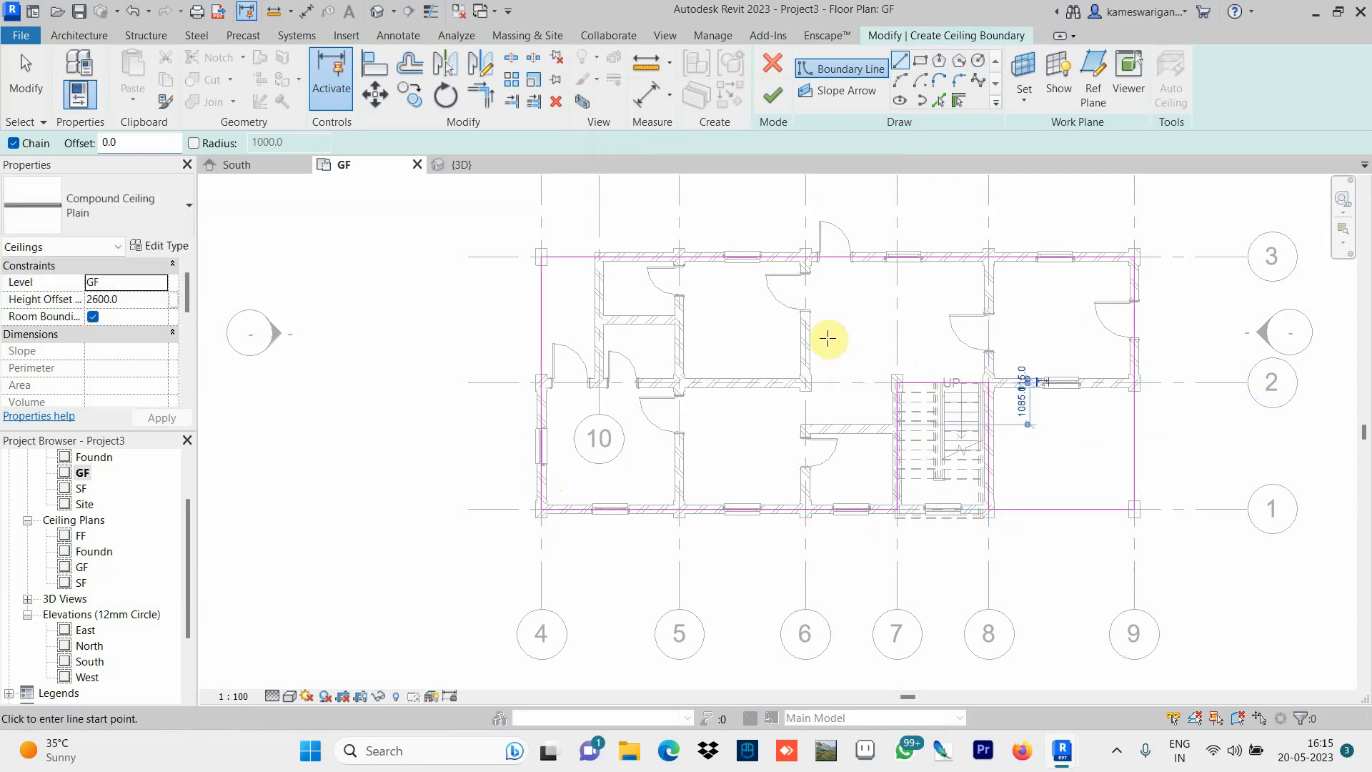
click(773, 95)
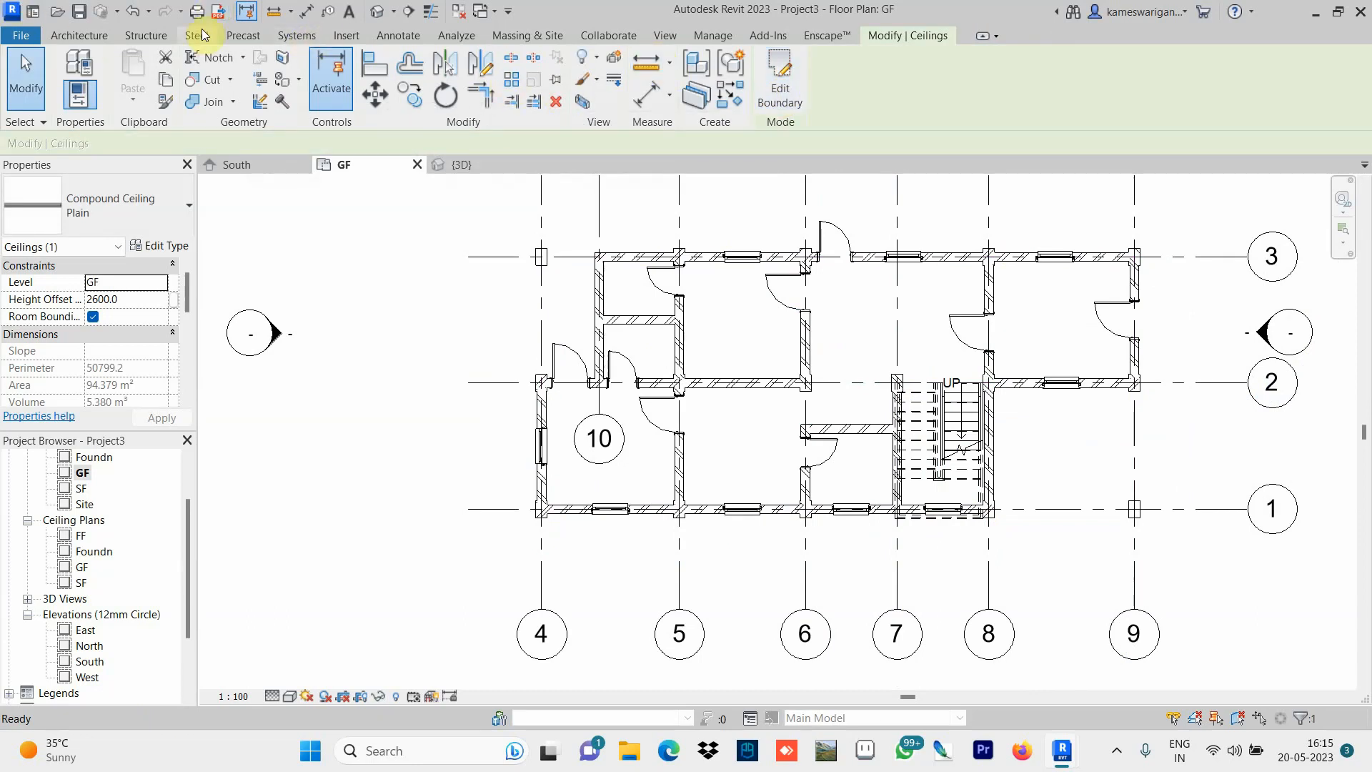
Check the ceiling in the default 3D view and the FF ceiling plan, and return to the GF floor plan.
click(377, 11)
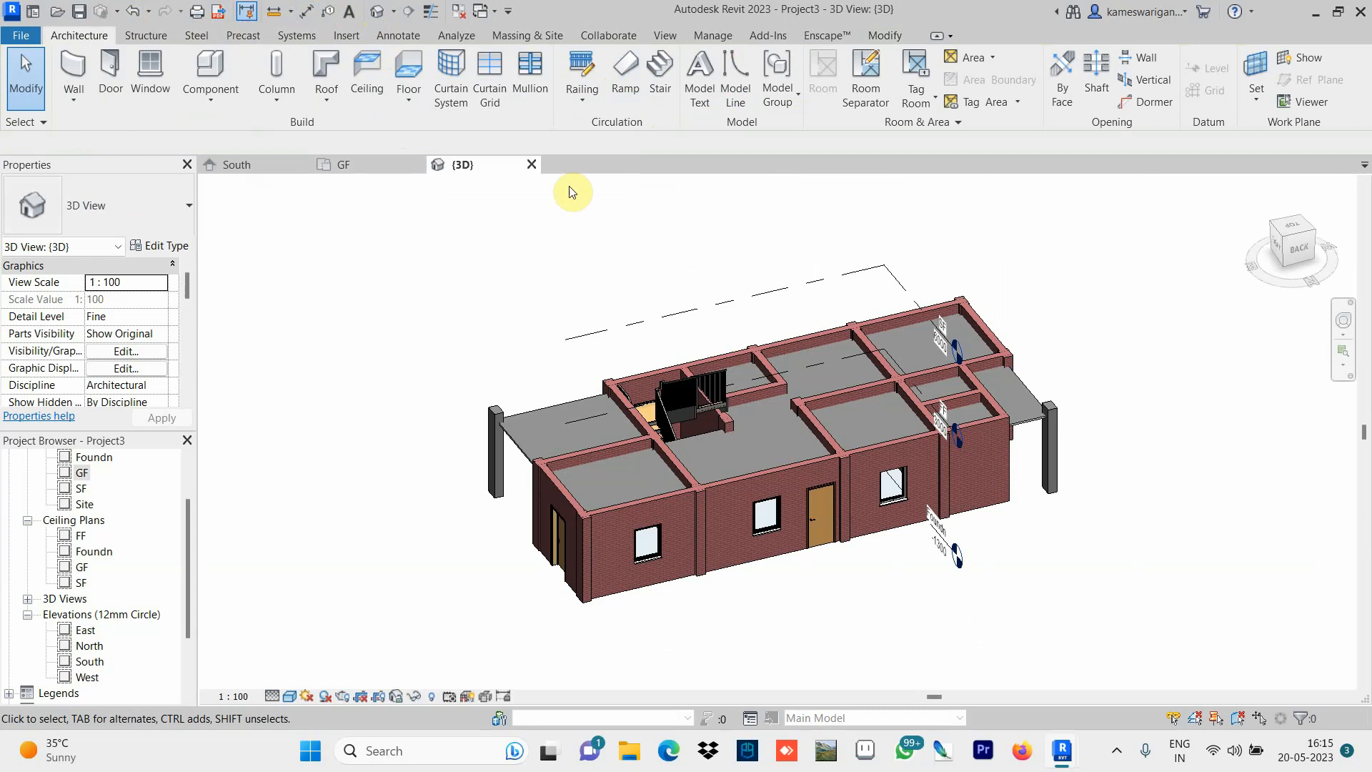
click(82, 472)
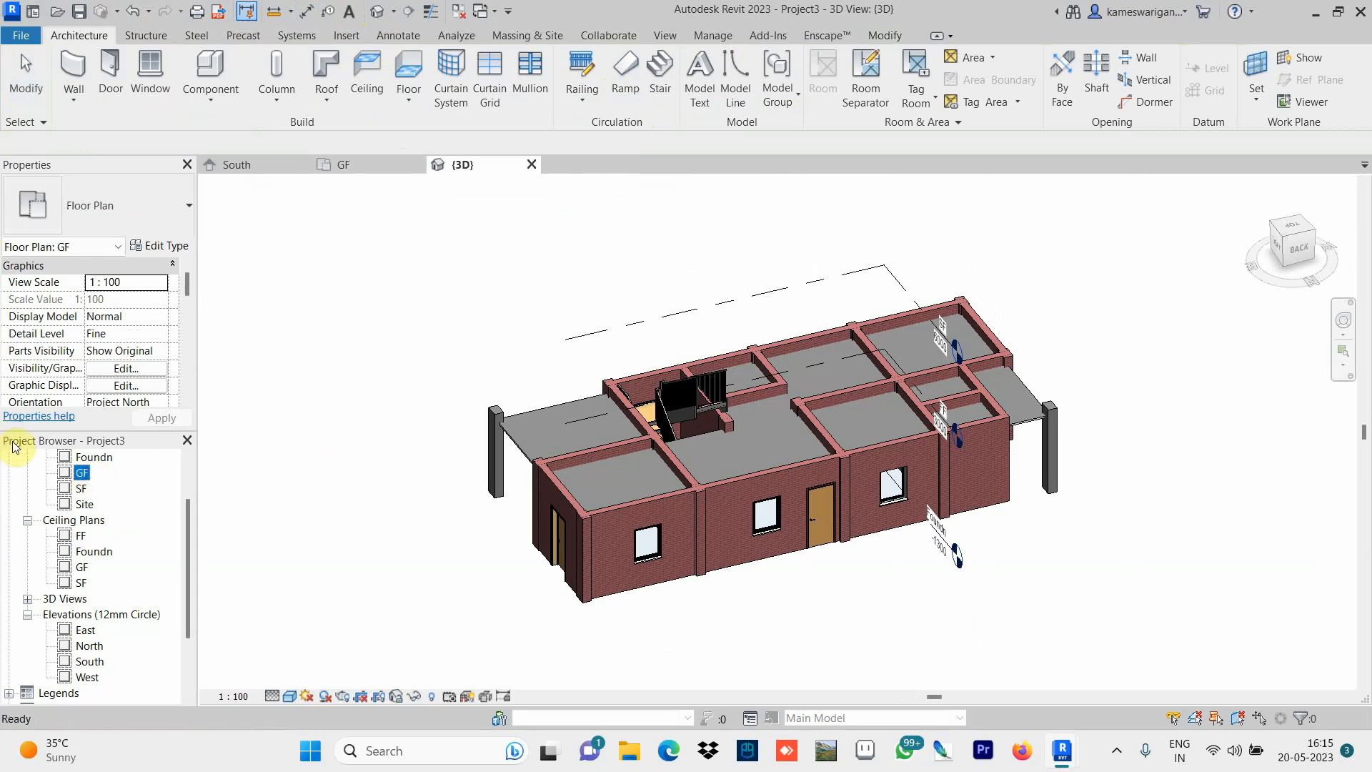
double_click(83, 472)
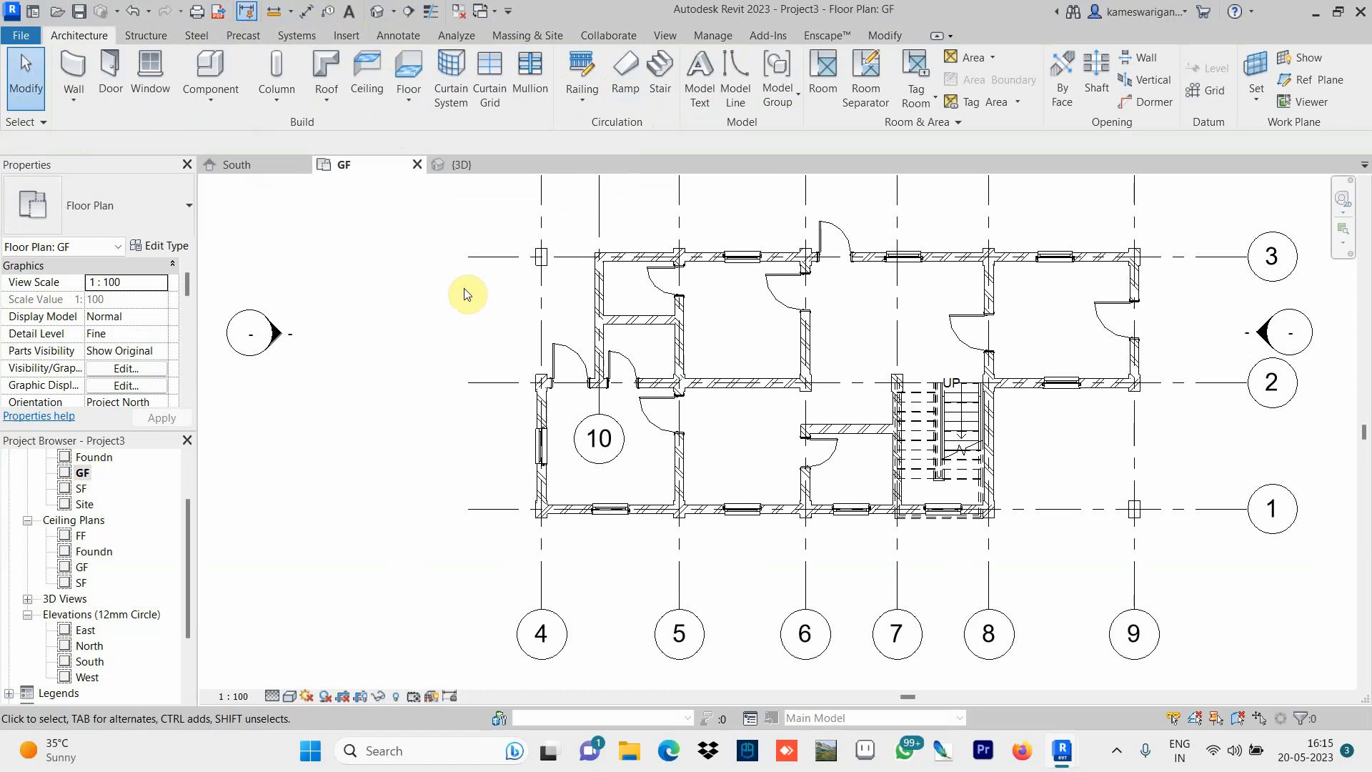
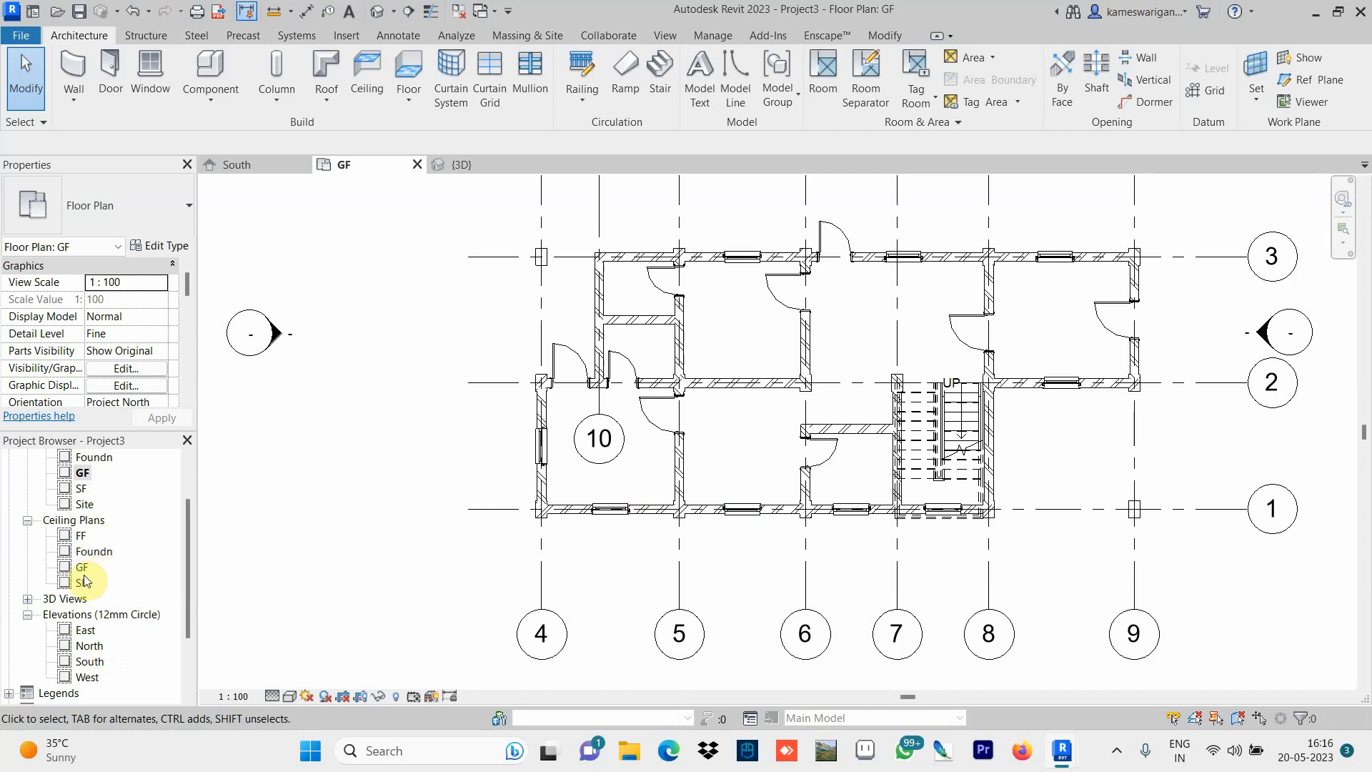
double_click(79, 537)
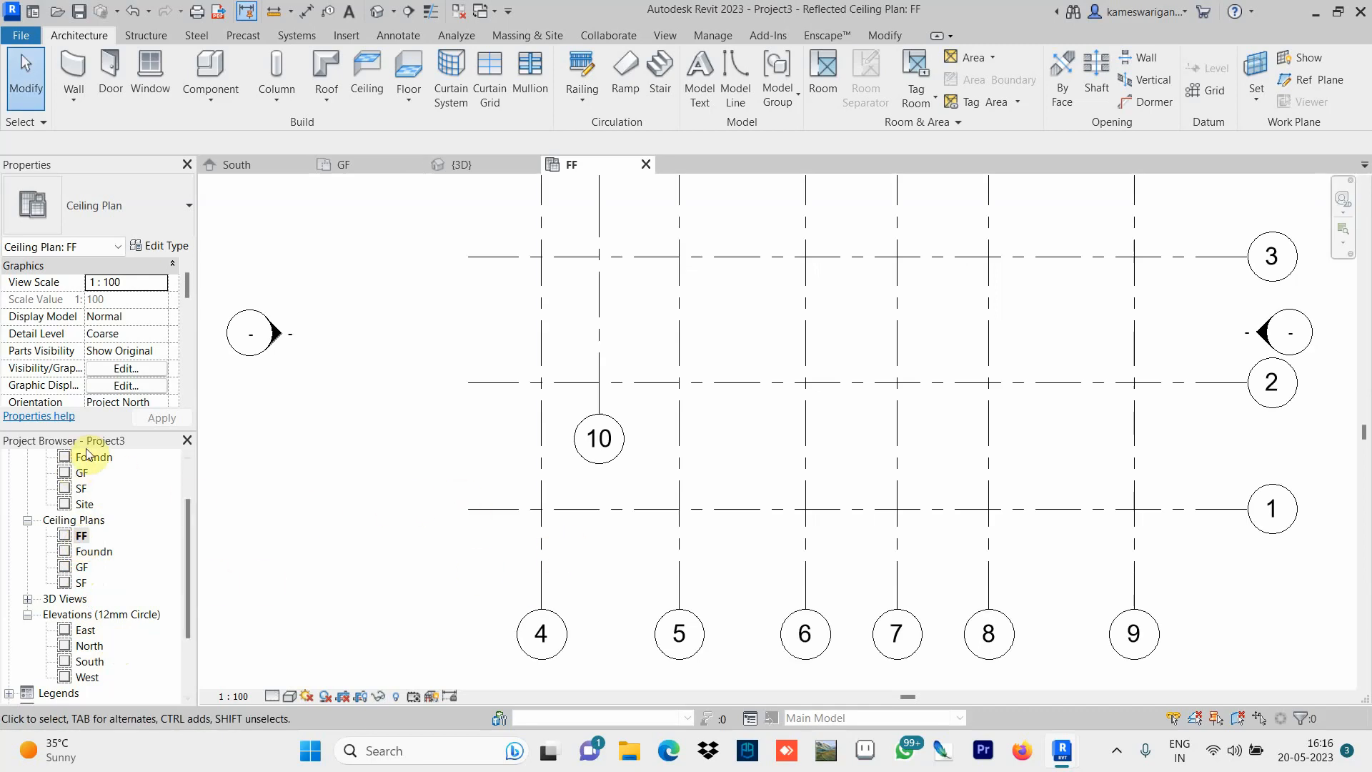
double_click(81, 475)
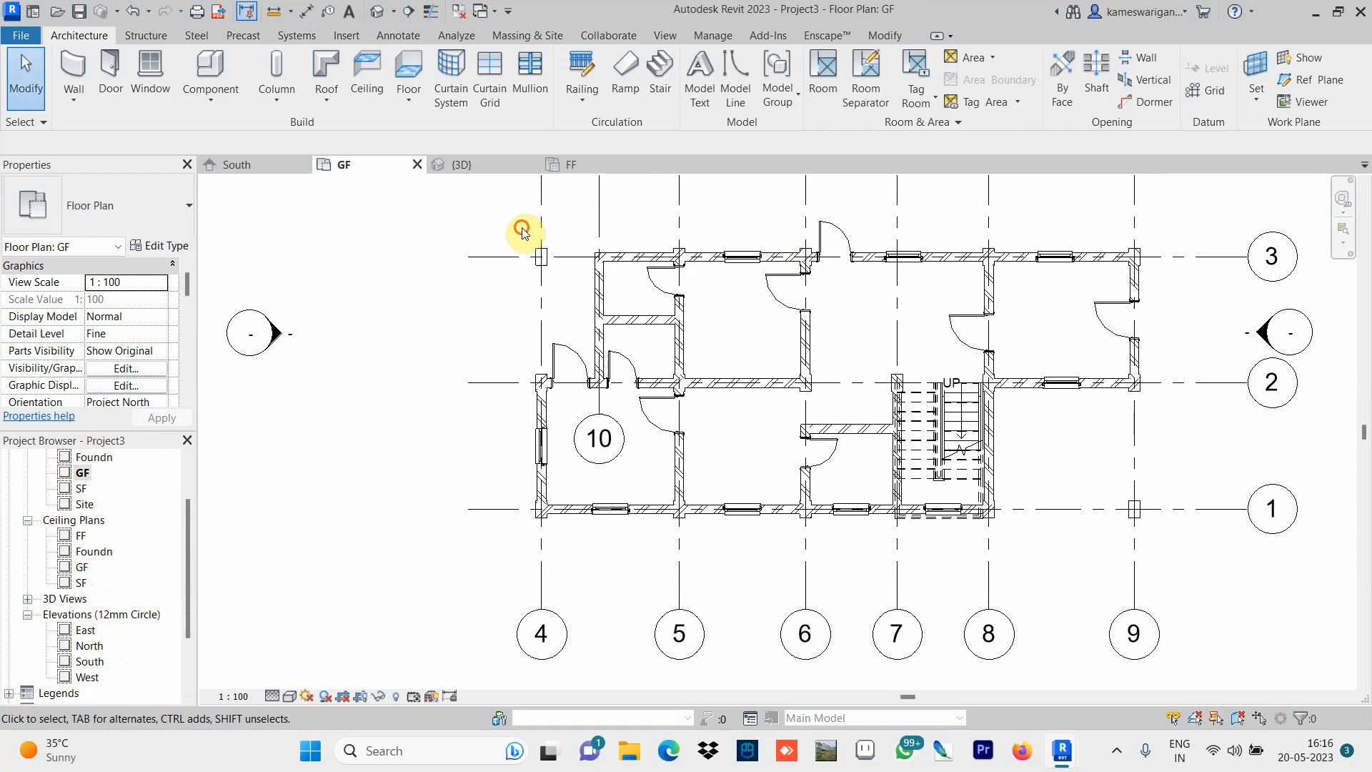
Copy all building elements between grids 4 to 9 and 1 to 3 on GF, and open the FF floor plan.
drag(521, 227, 1161, 534)
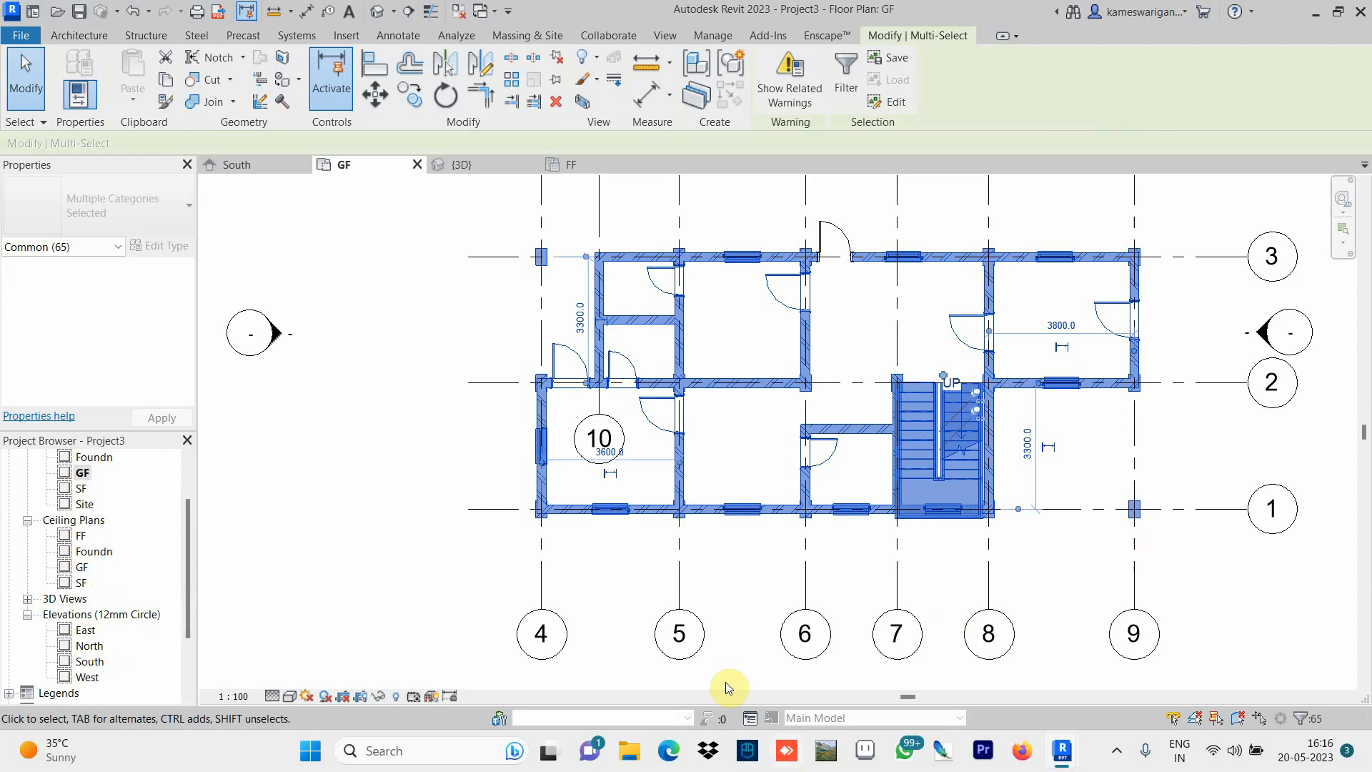
scroll(94, 479, up, 2)
click(82, 473)
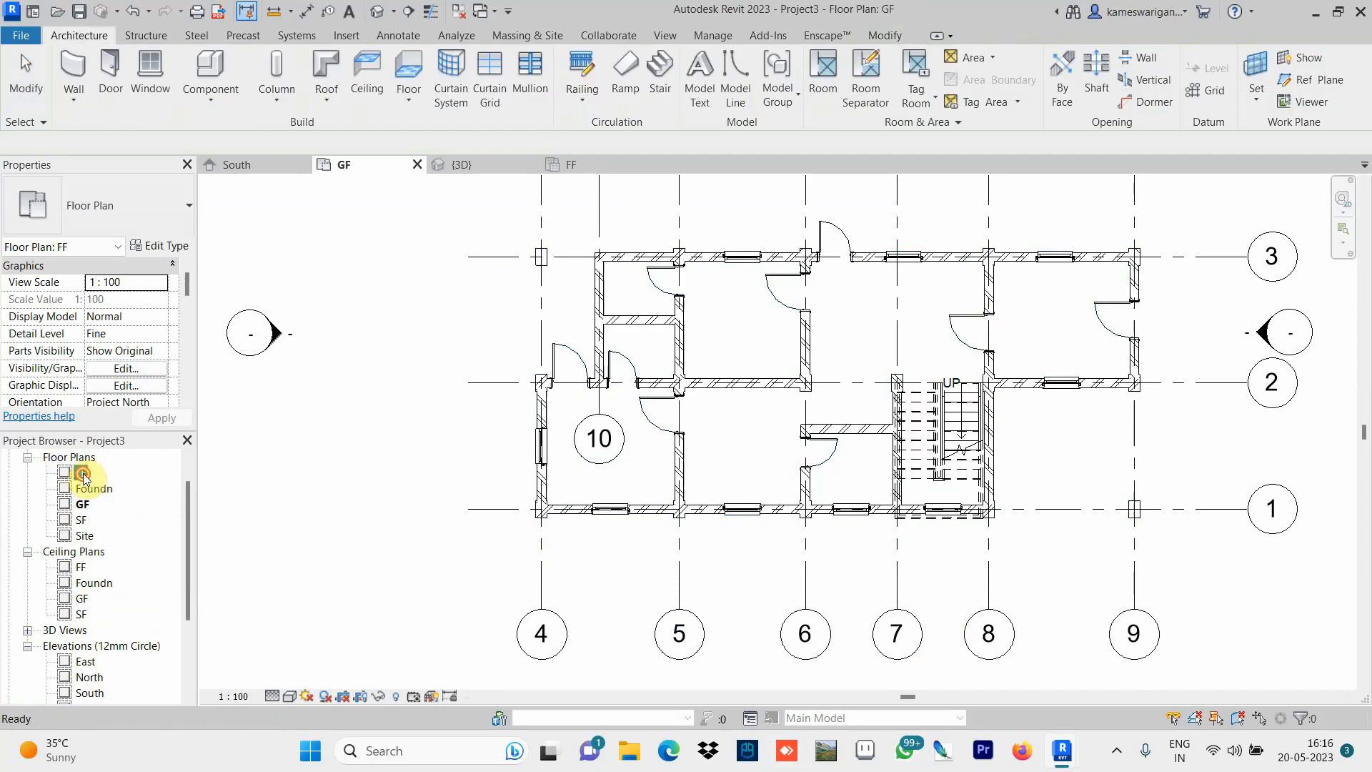
double_click(82, 473)
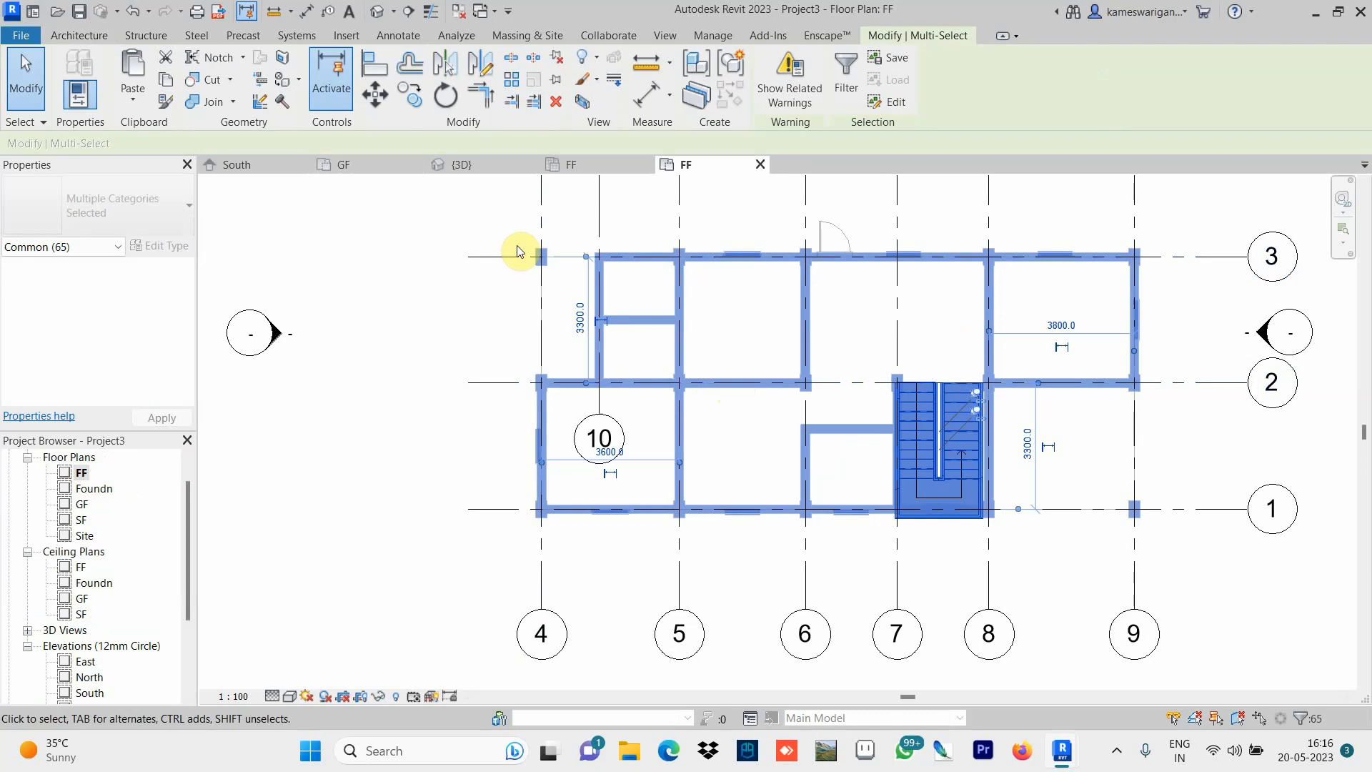
Try to paste the copied building elements between grids 4 to 9 and 1 to 3 in the FF floor plan.
drag(518, 242, 1173, 550)
key(m)
key(v)
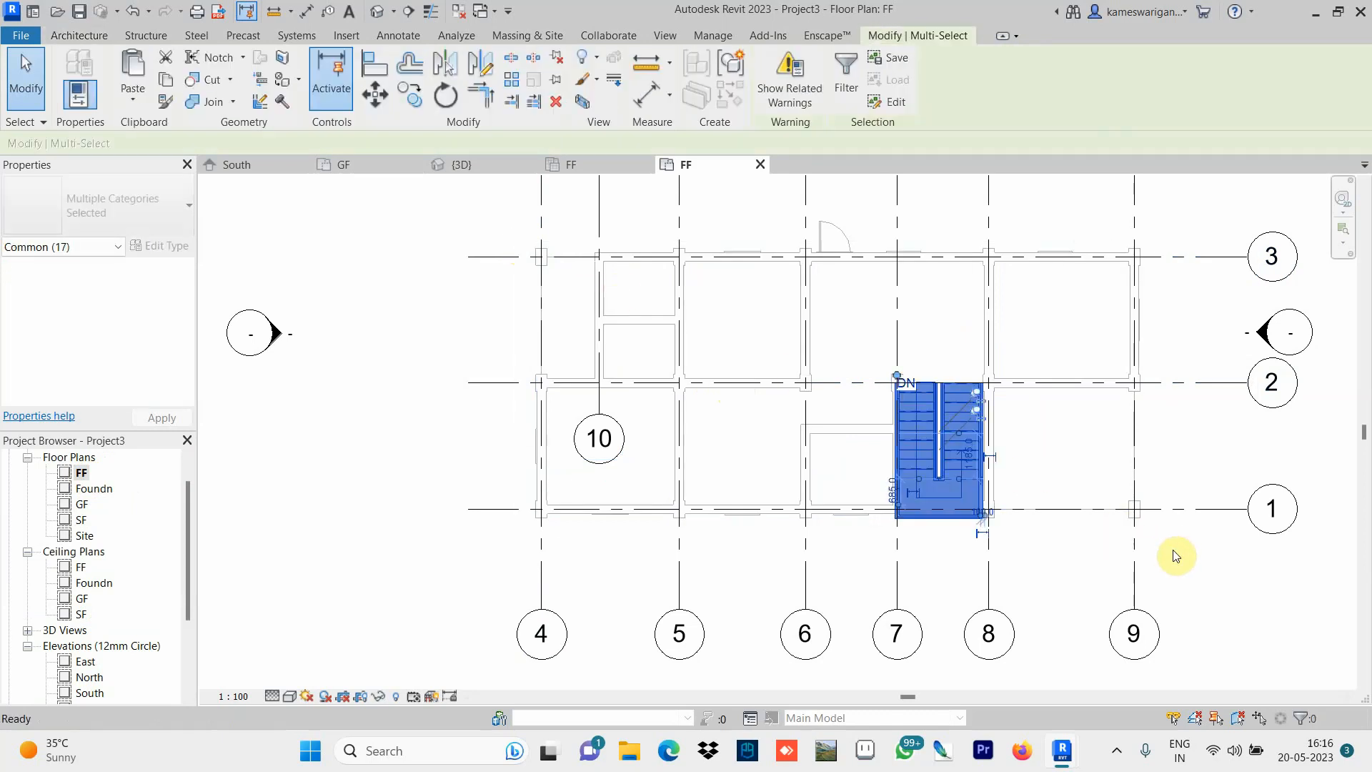
click(1173, 551)
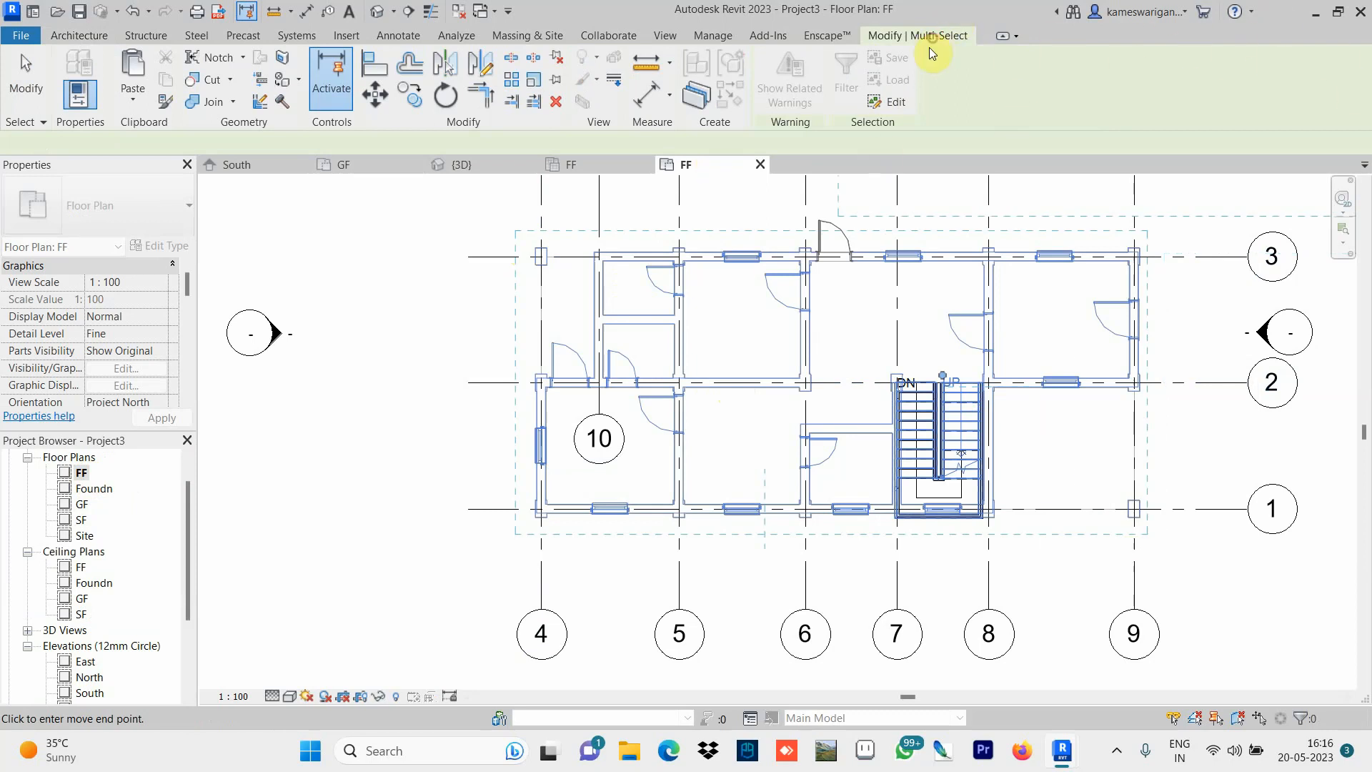
double_click(877, 40)
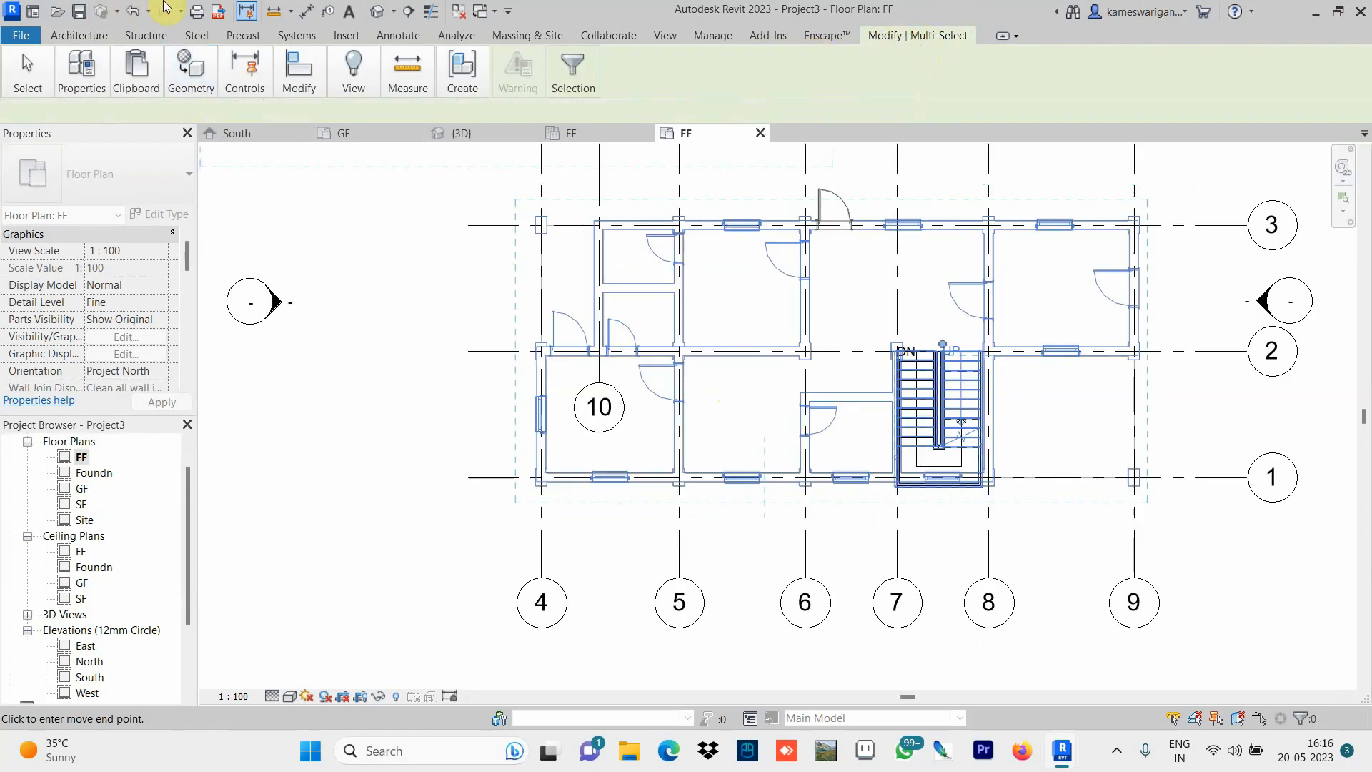
click(79, 14)
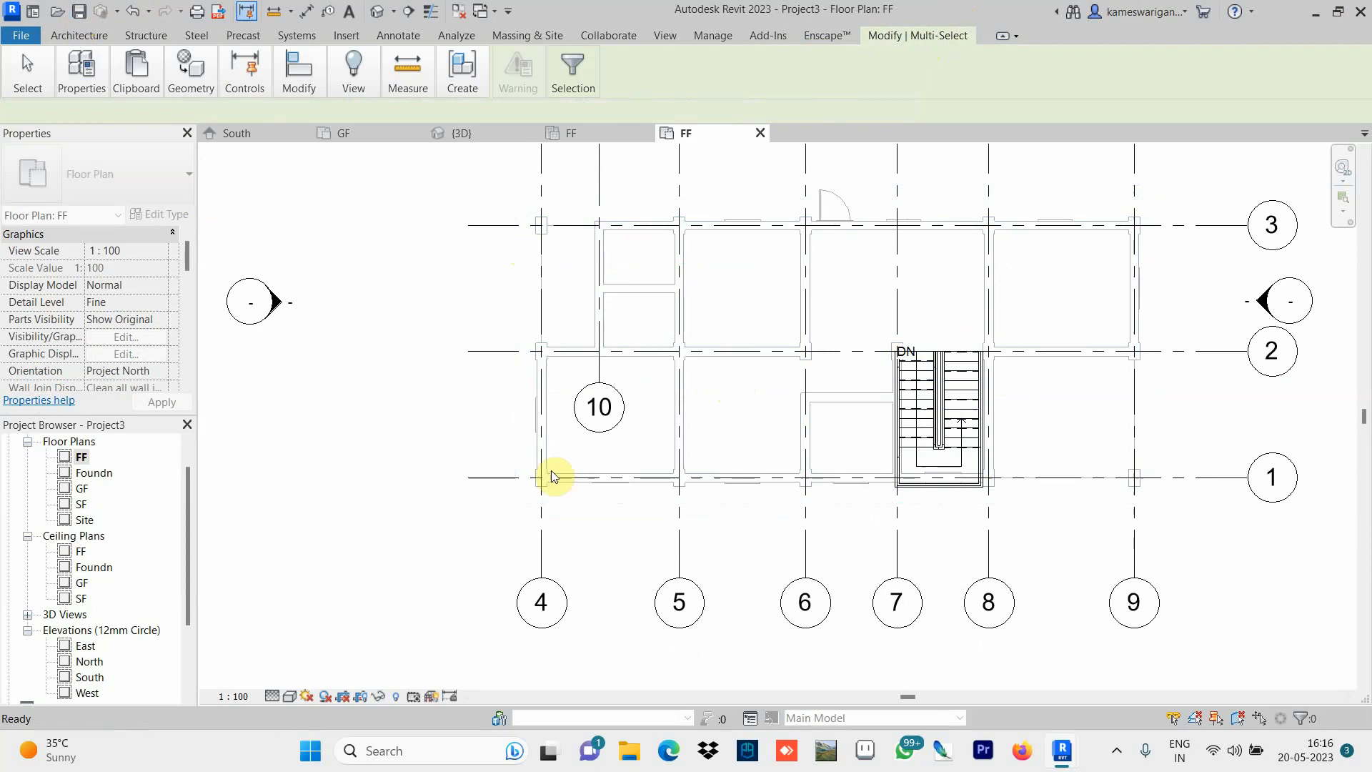
scroll(984, 604, up, 2)
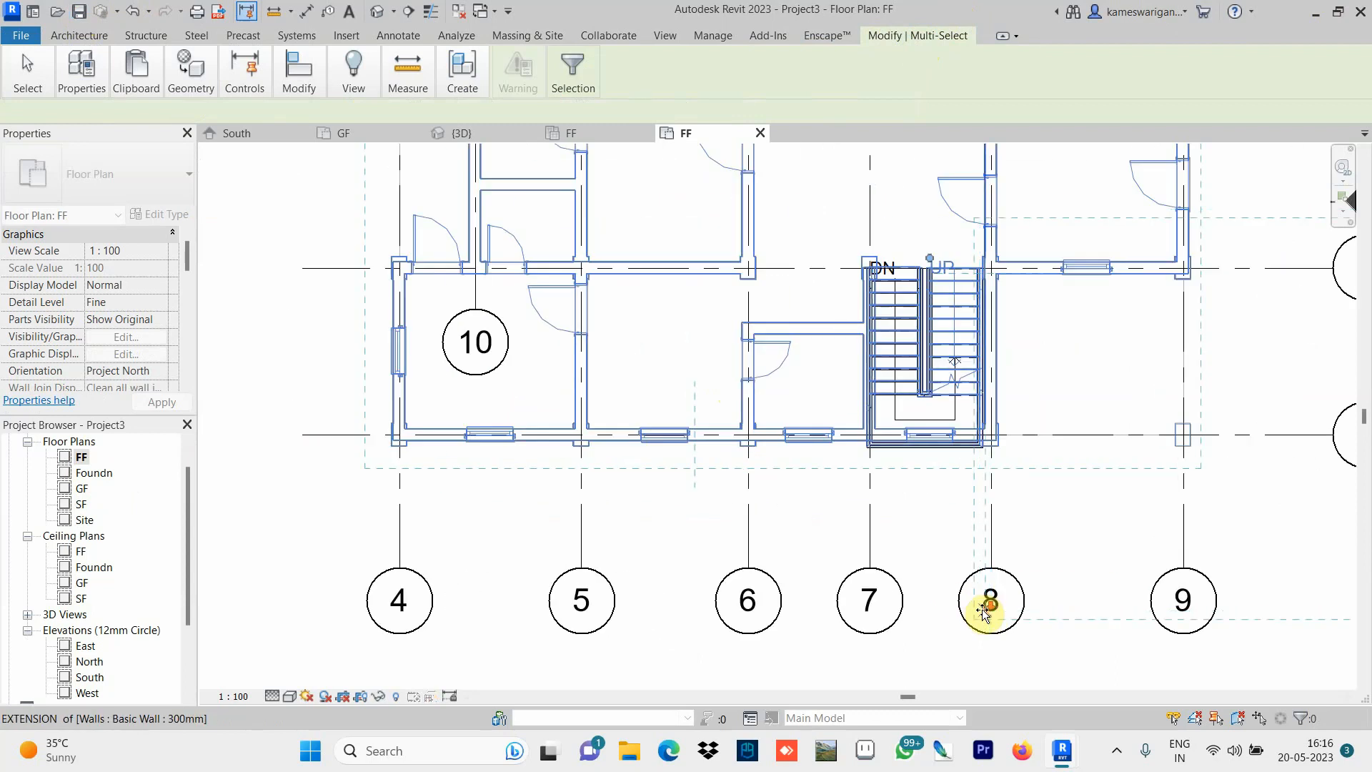
scroll(984, 608, down, 1)
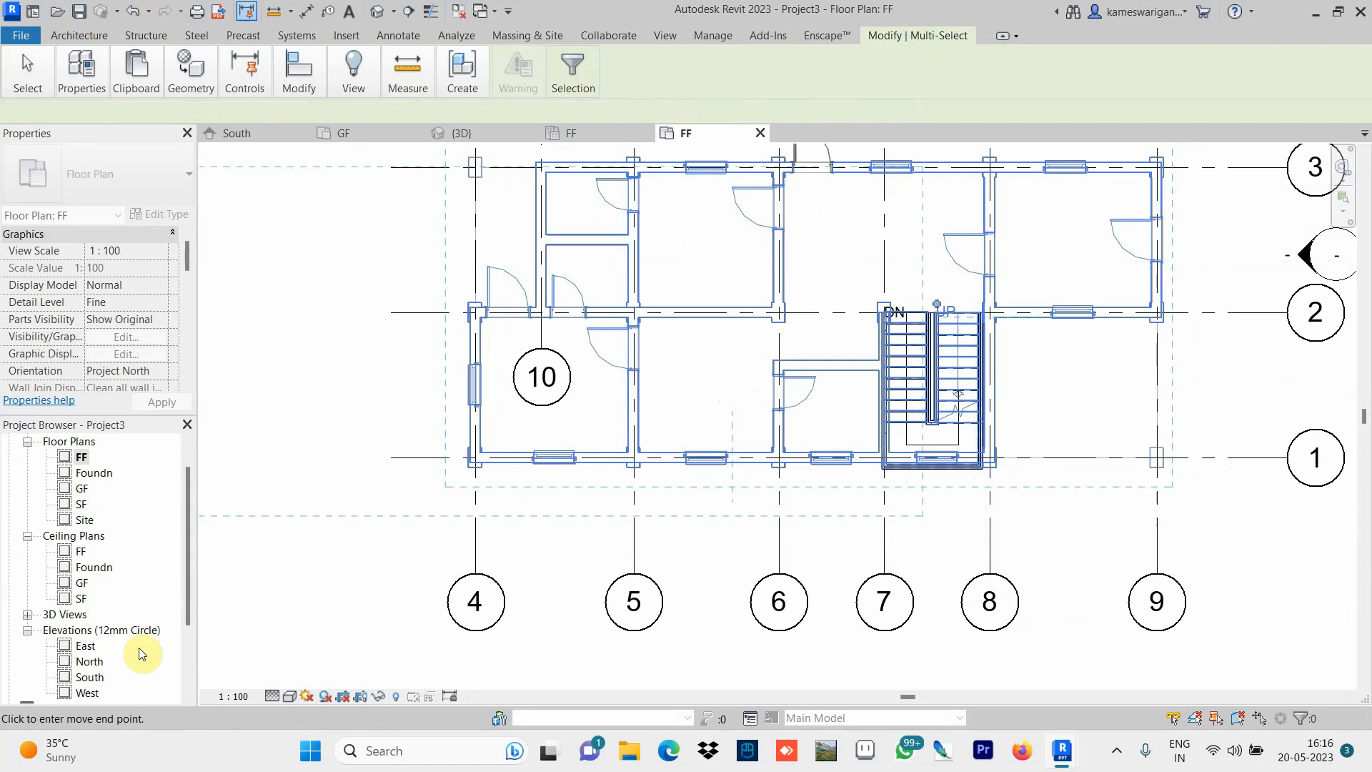
Try to paste the copied elements over the grids in the FF ceiling plan.
double_click(81, 552)
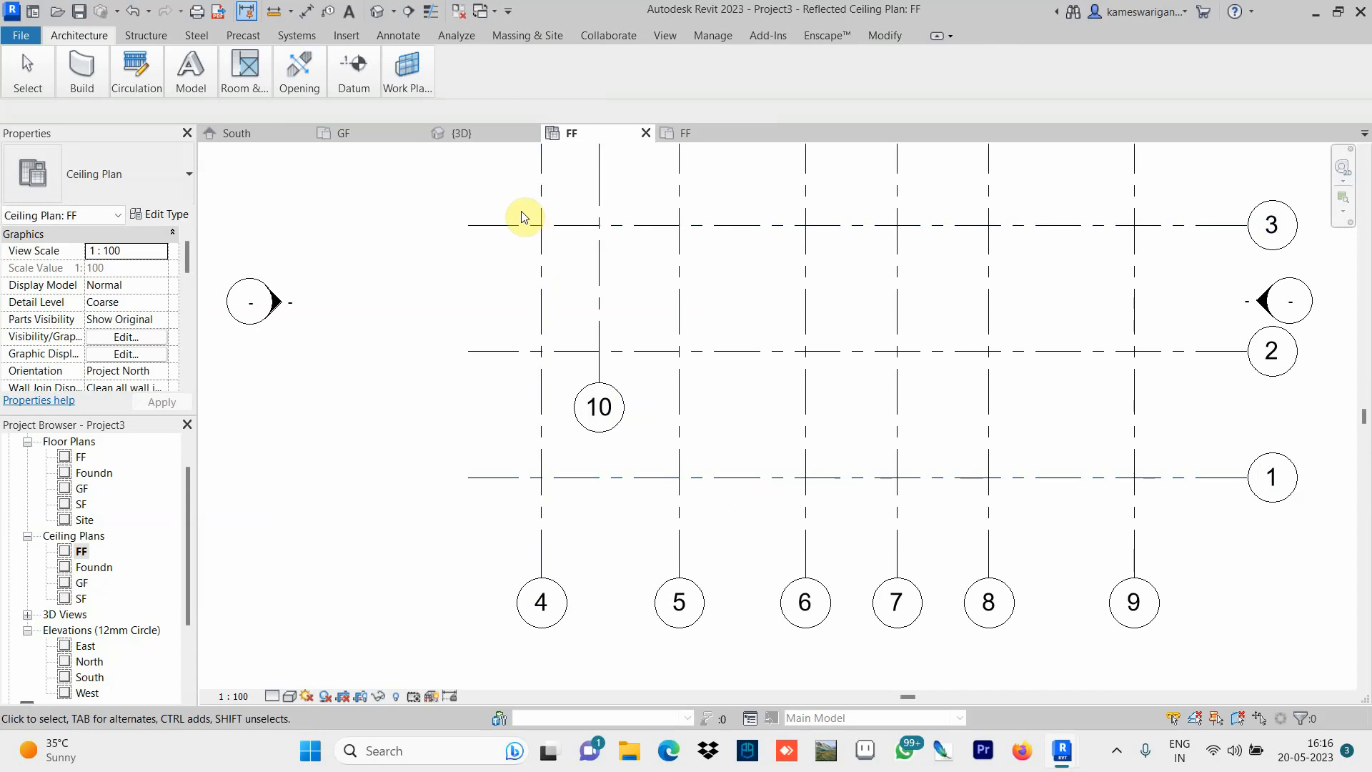
drag(521, 210, 1213, 525)
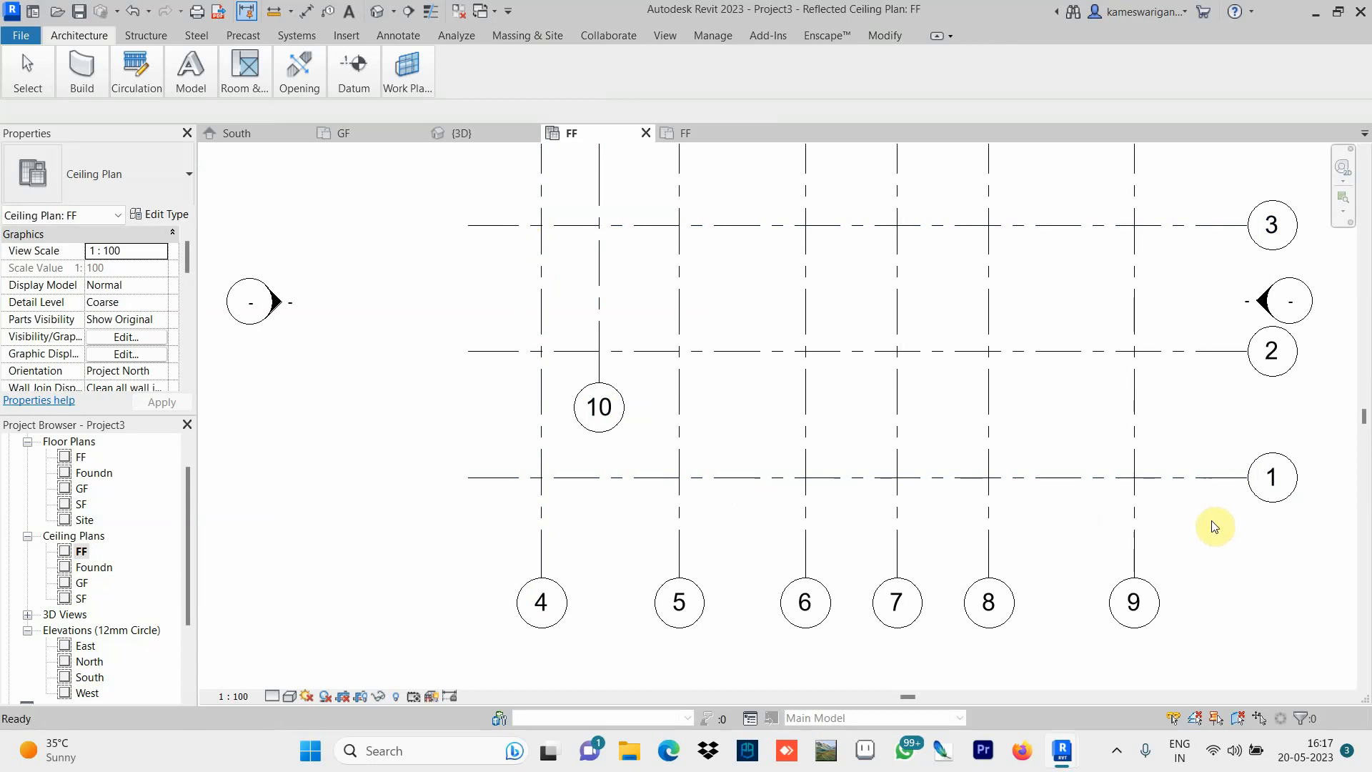
key(ctrl+v)
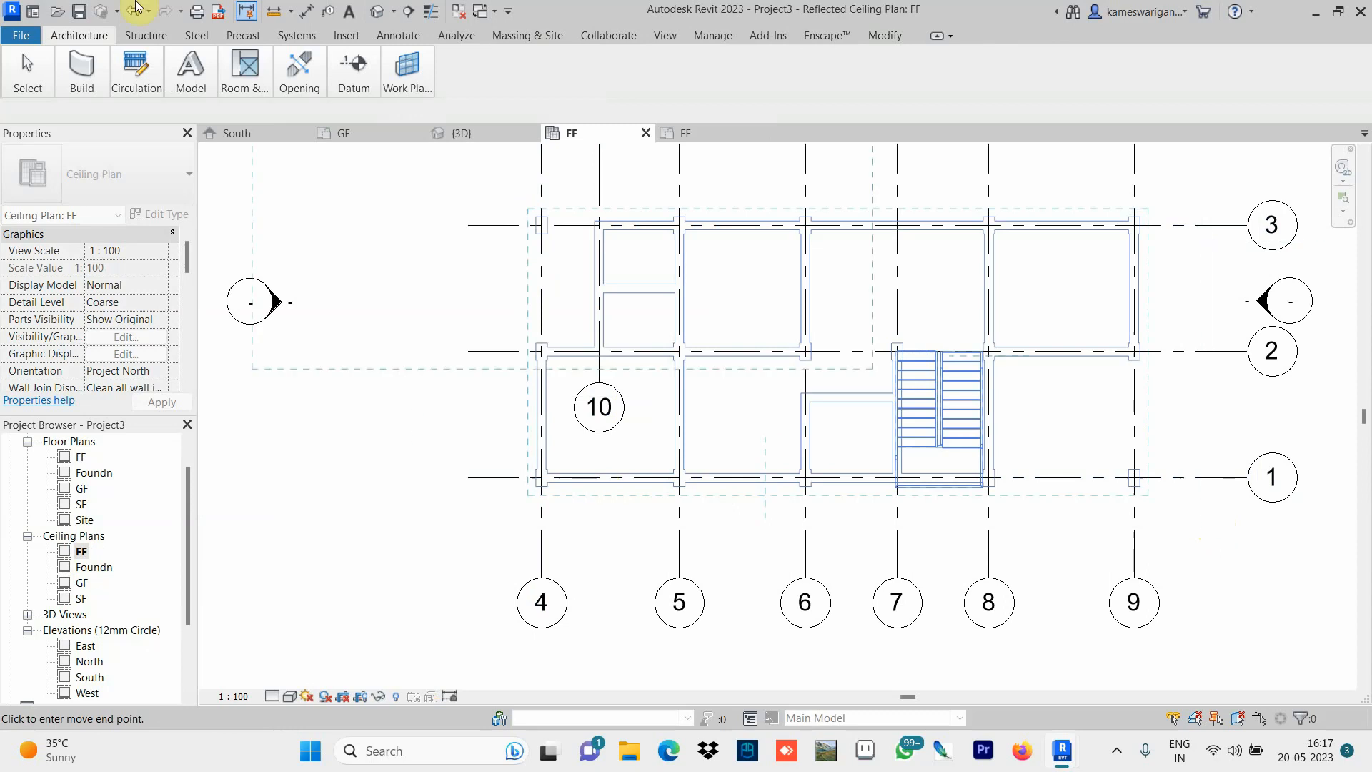
click(79, 11)
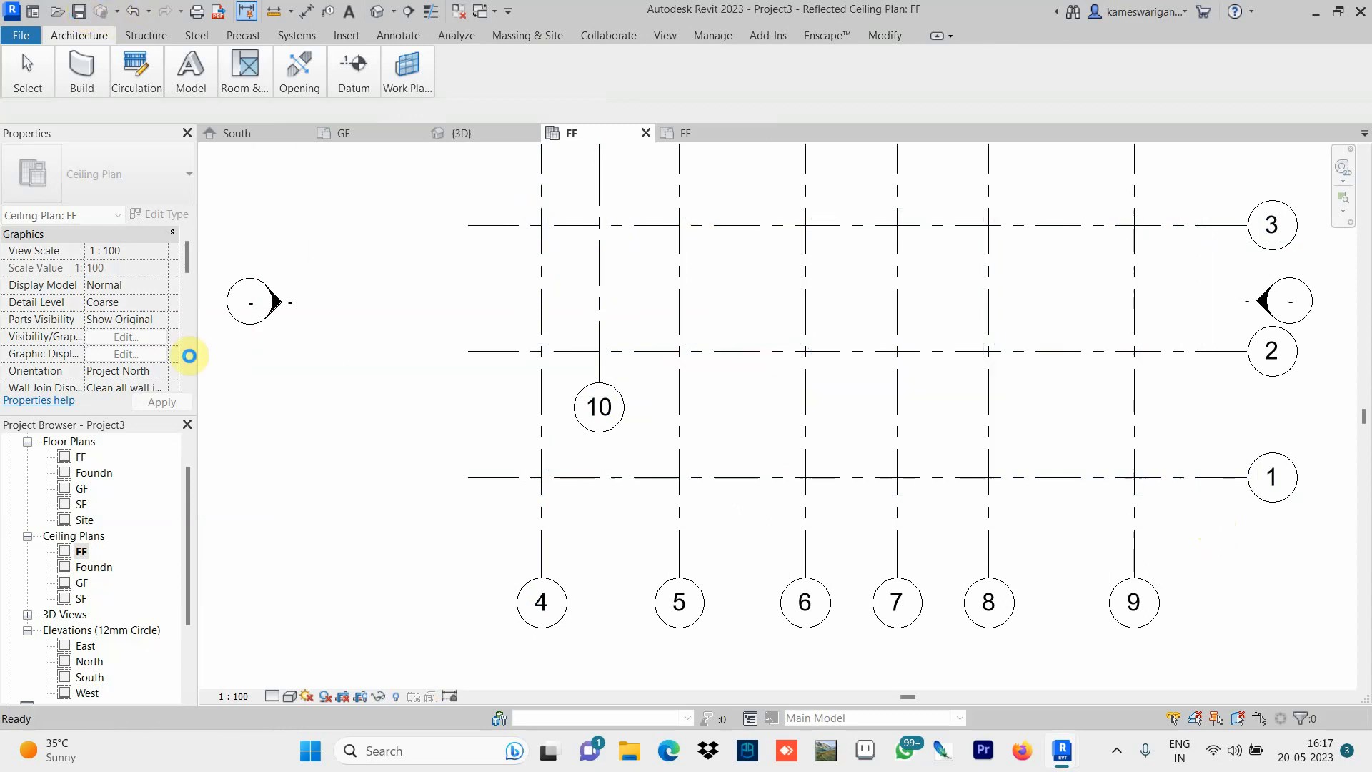
Paste the copied elements again and place them as an offset copy over the ground-floor building in the 3D view.
key(ctrl+v)
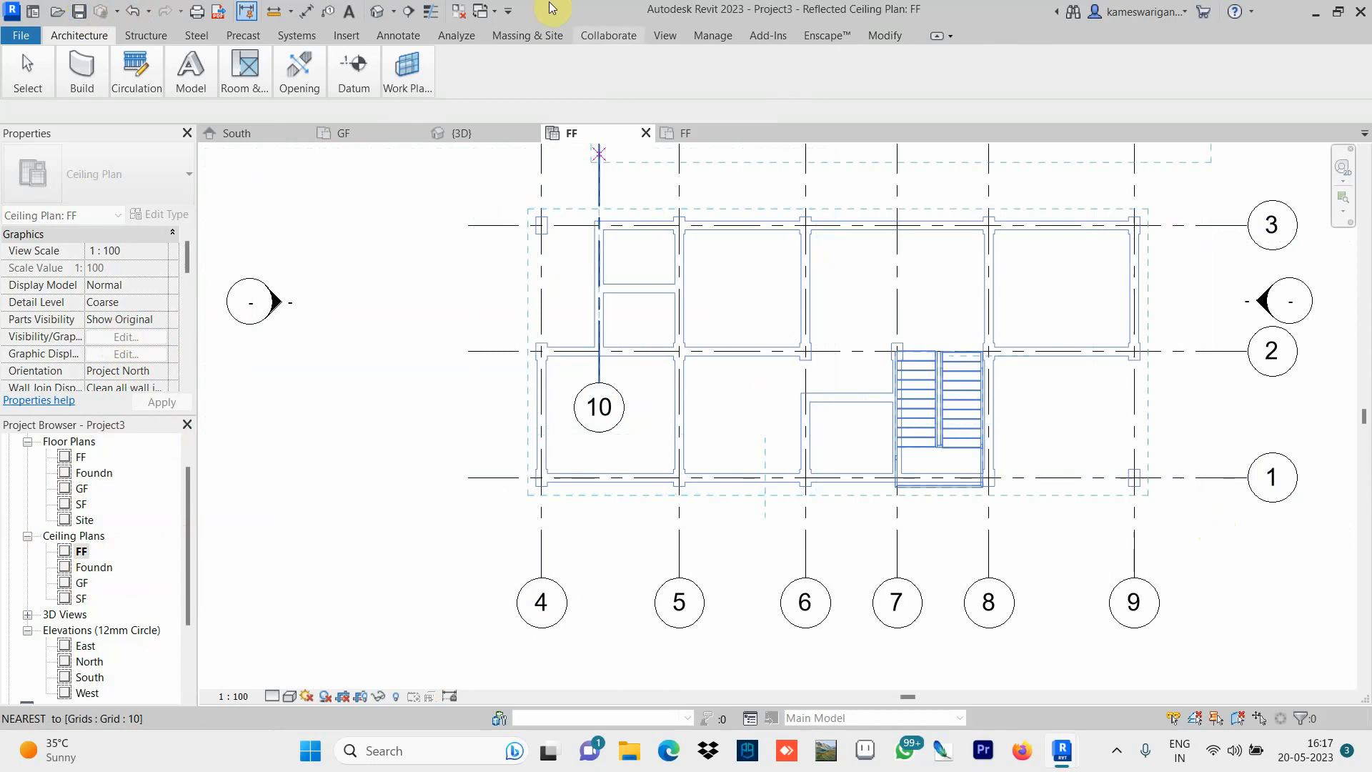
click(383, 12)
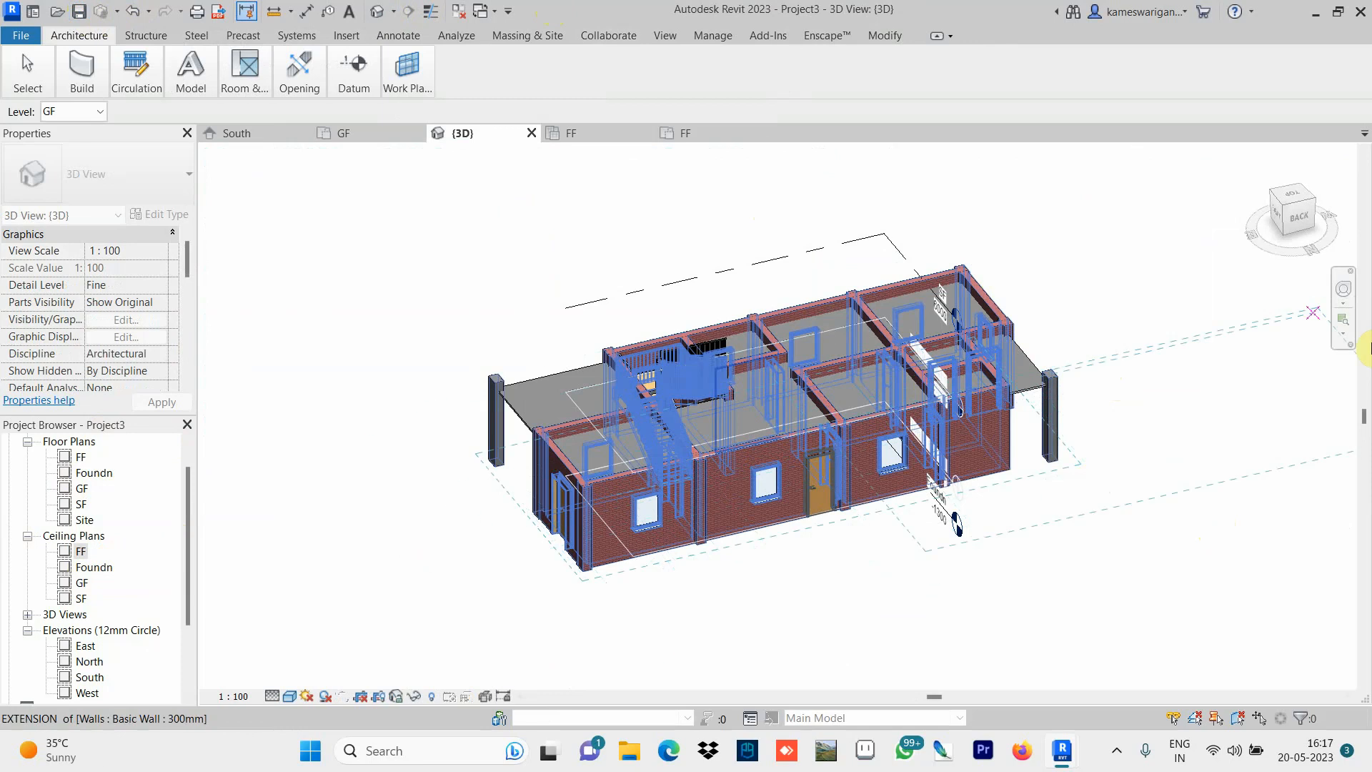
scroll(1087, 308, up, 4)
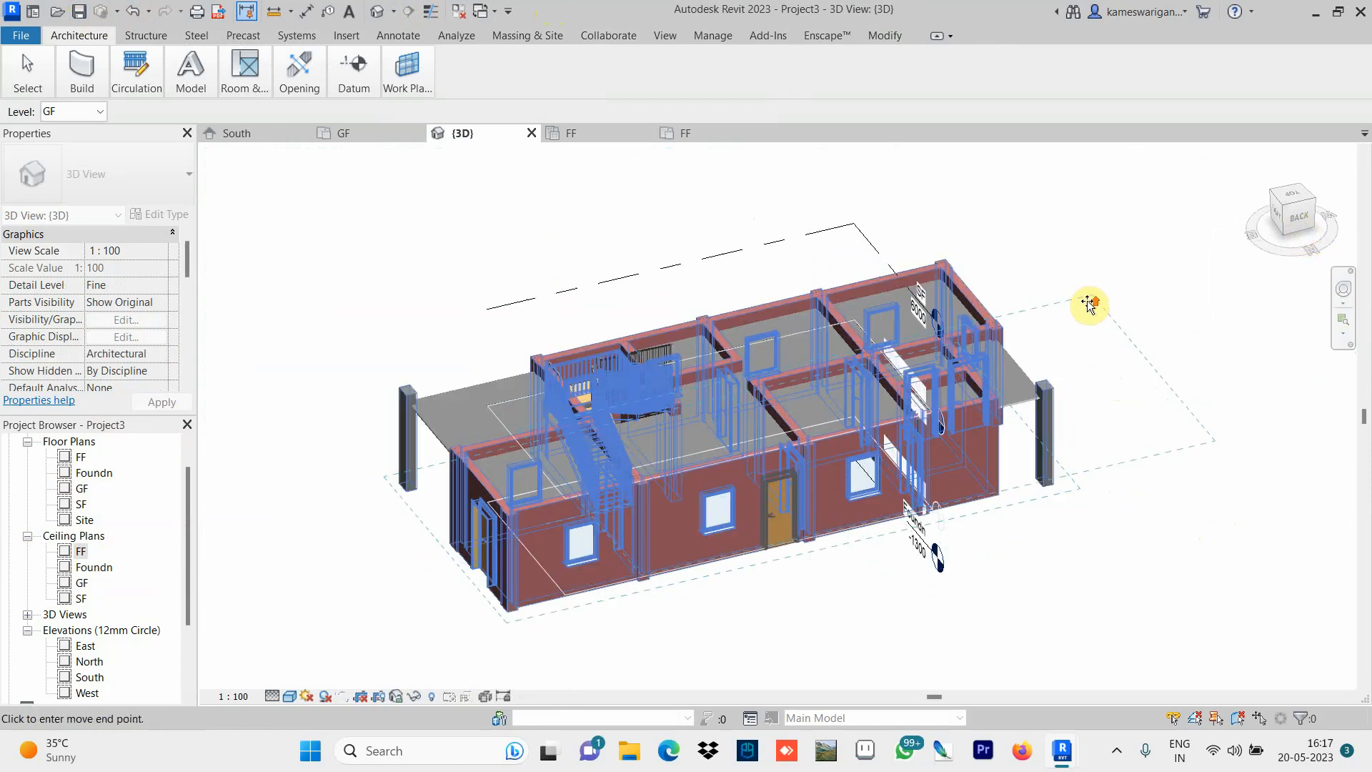
click(1104, 286)
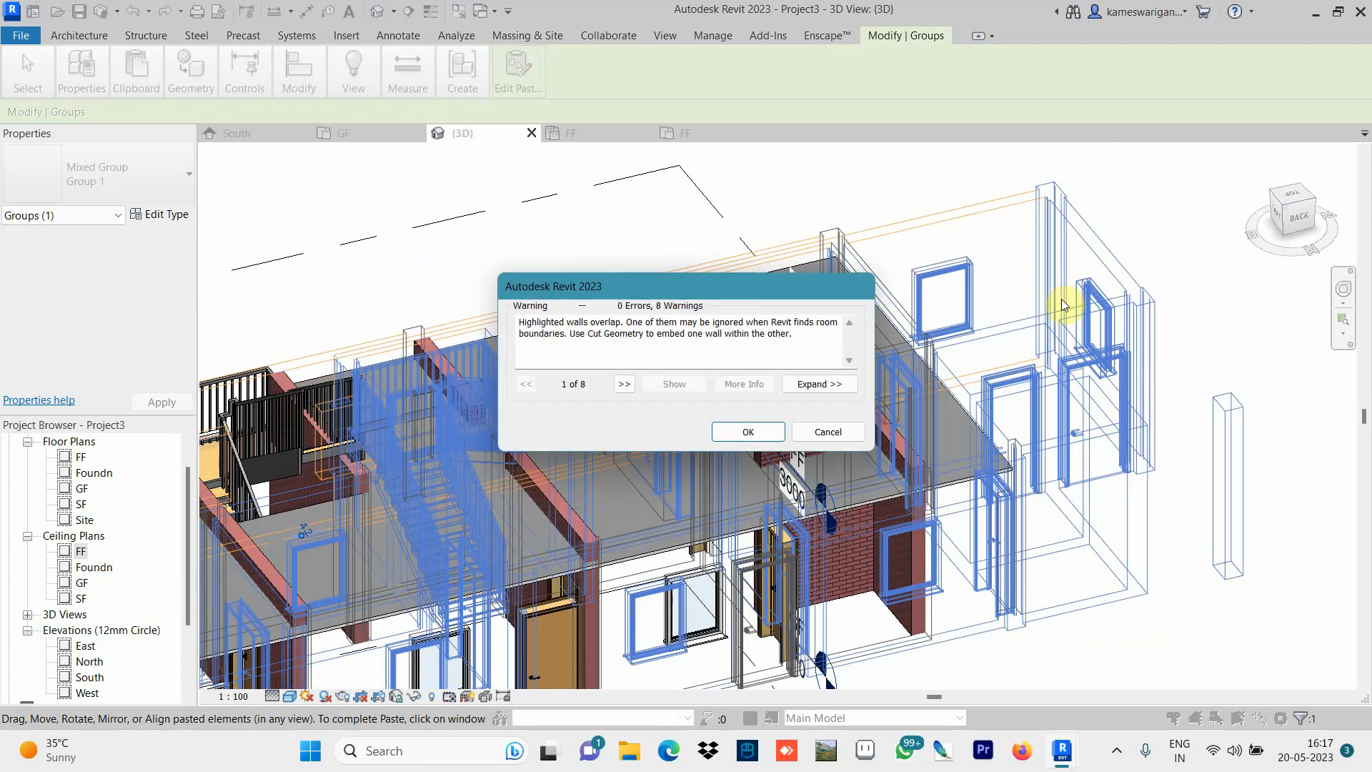
click(822, 429)
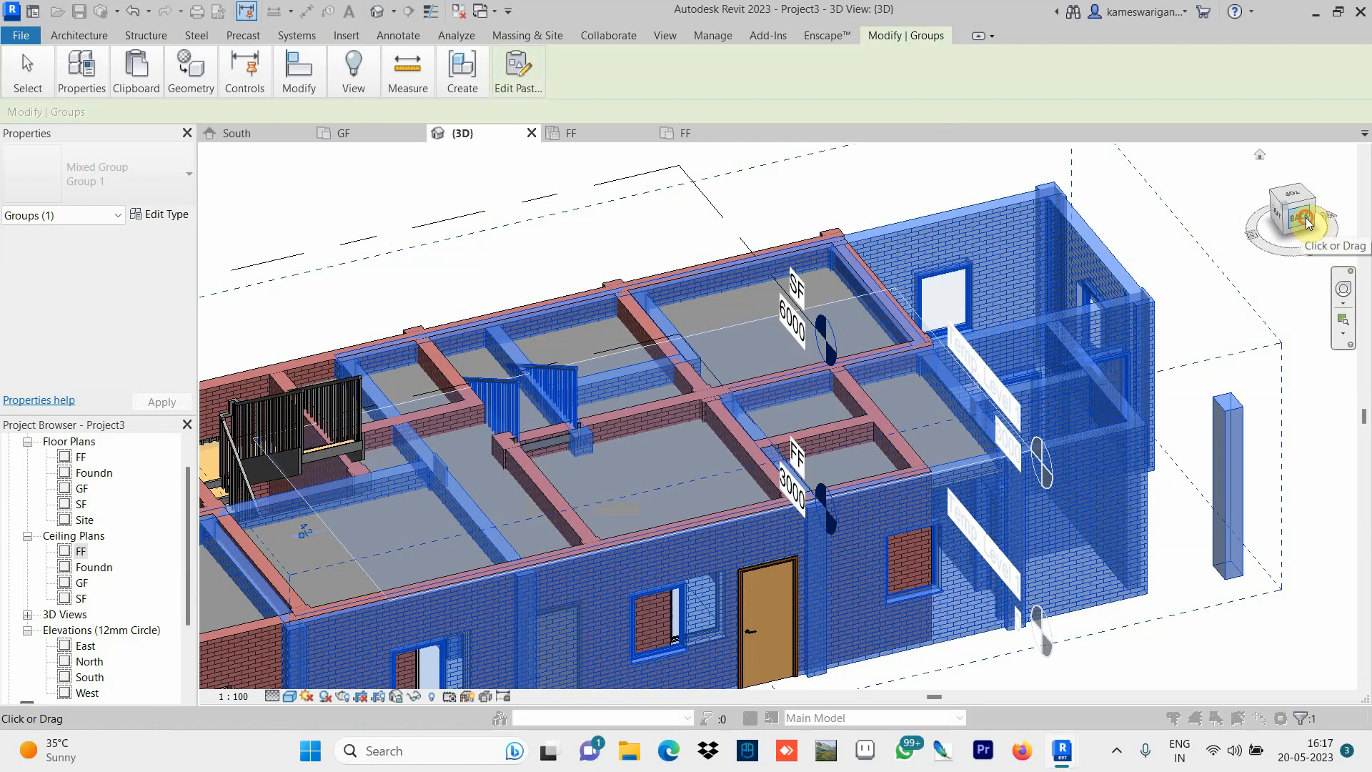
Inspect the pasted group from the back and from an isometric angle.
click(1283, 220)
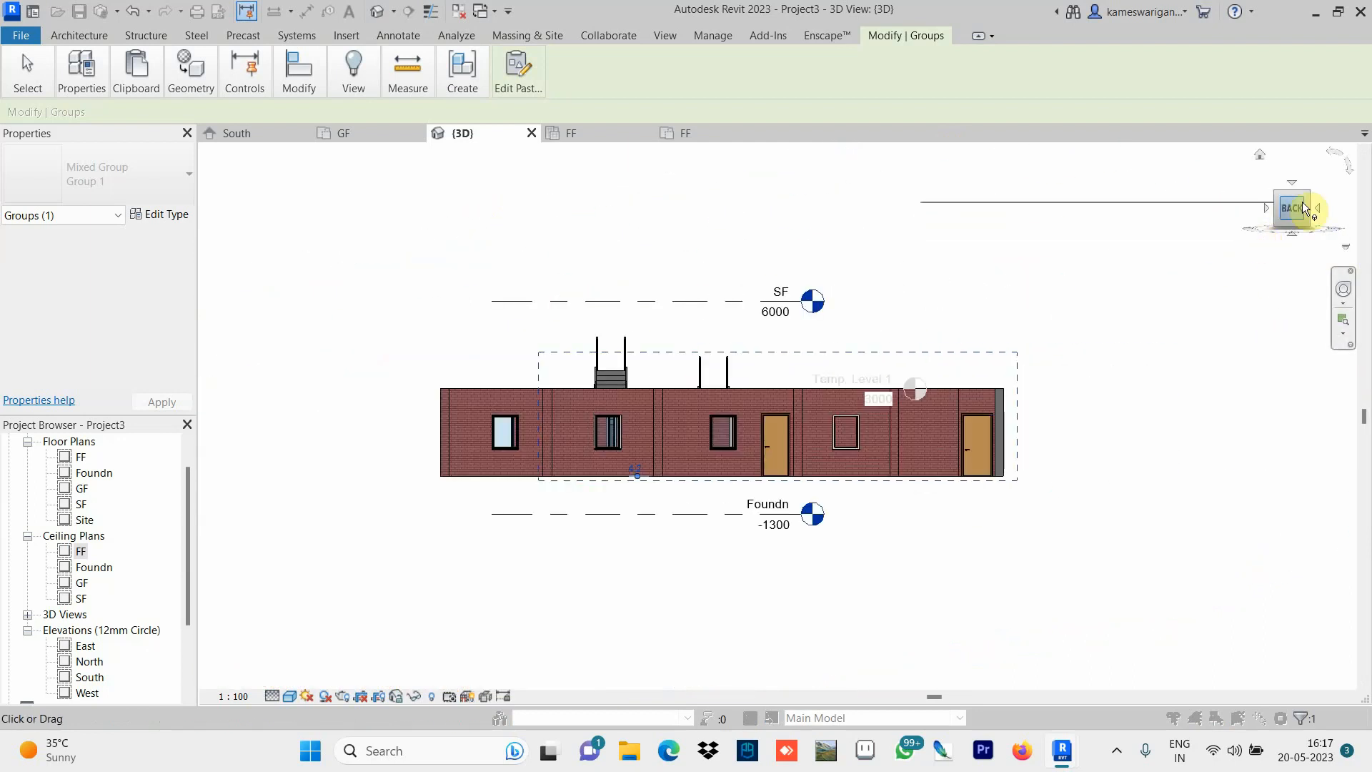
drag(1292, 213, 258, 260)
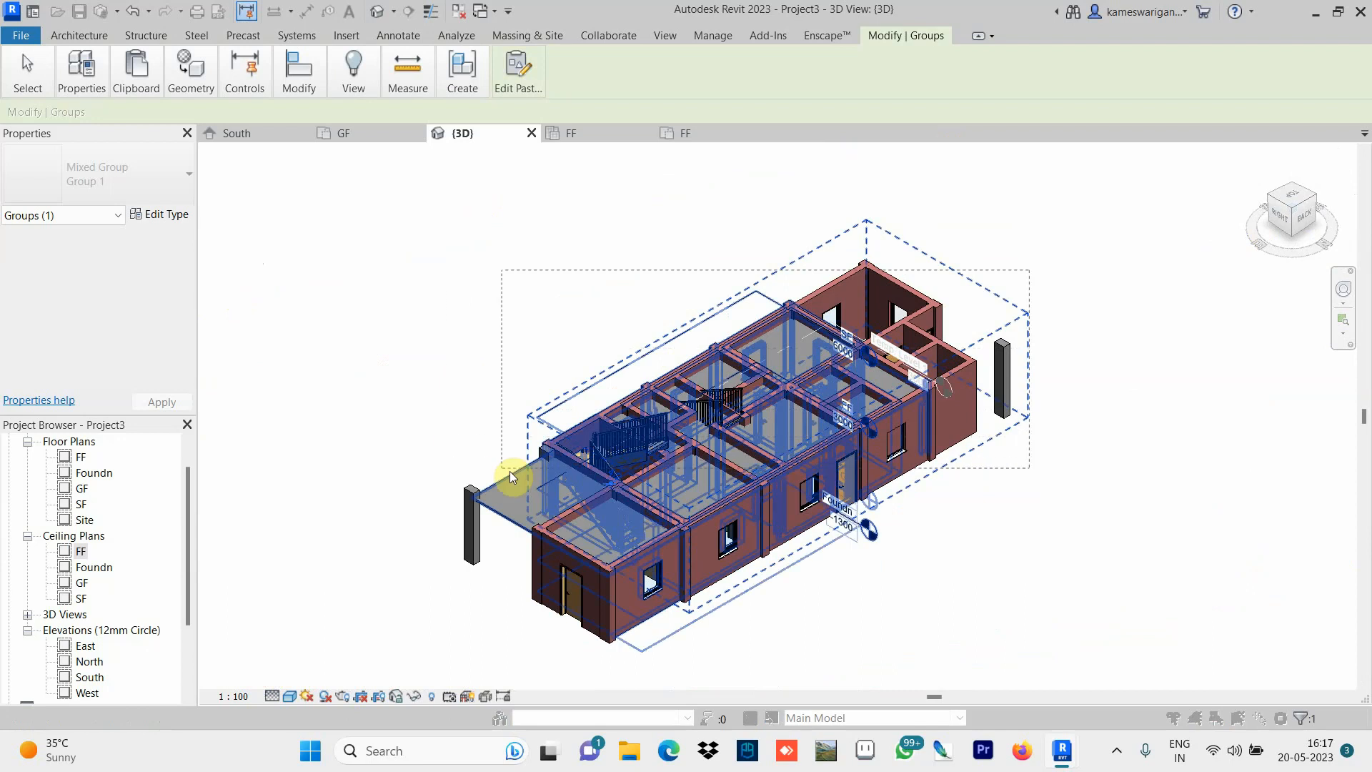
drag(651, 255, 421, 518)
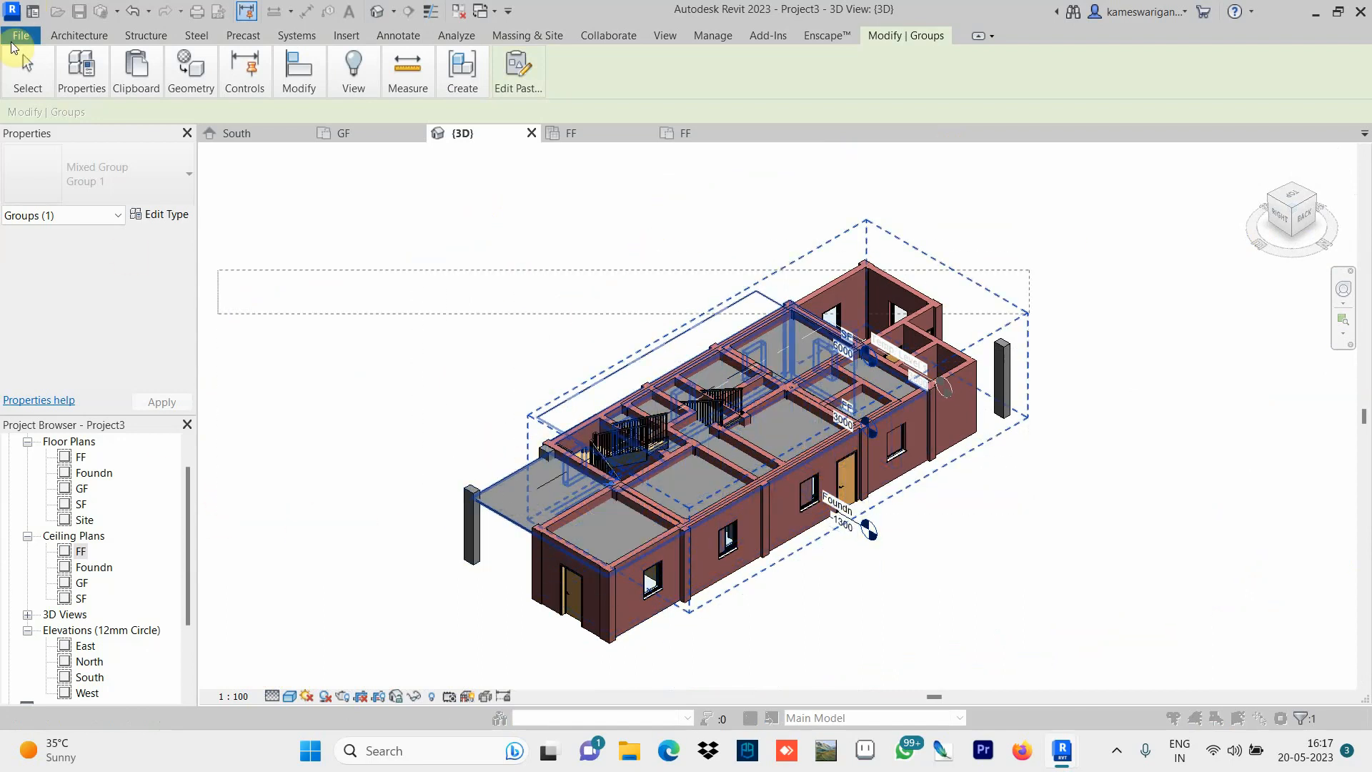
Try to select across the two building copies and end the paste in the 3D view, cancelling the wall overlap warnings.
click(21, 61)
drag(339, 325, 503, 509)
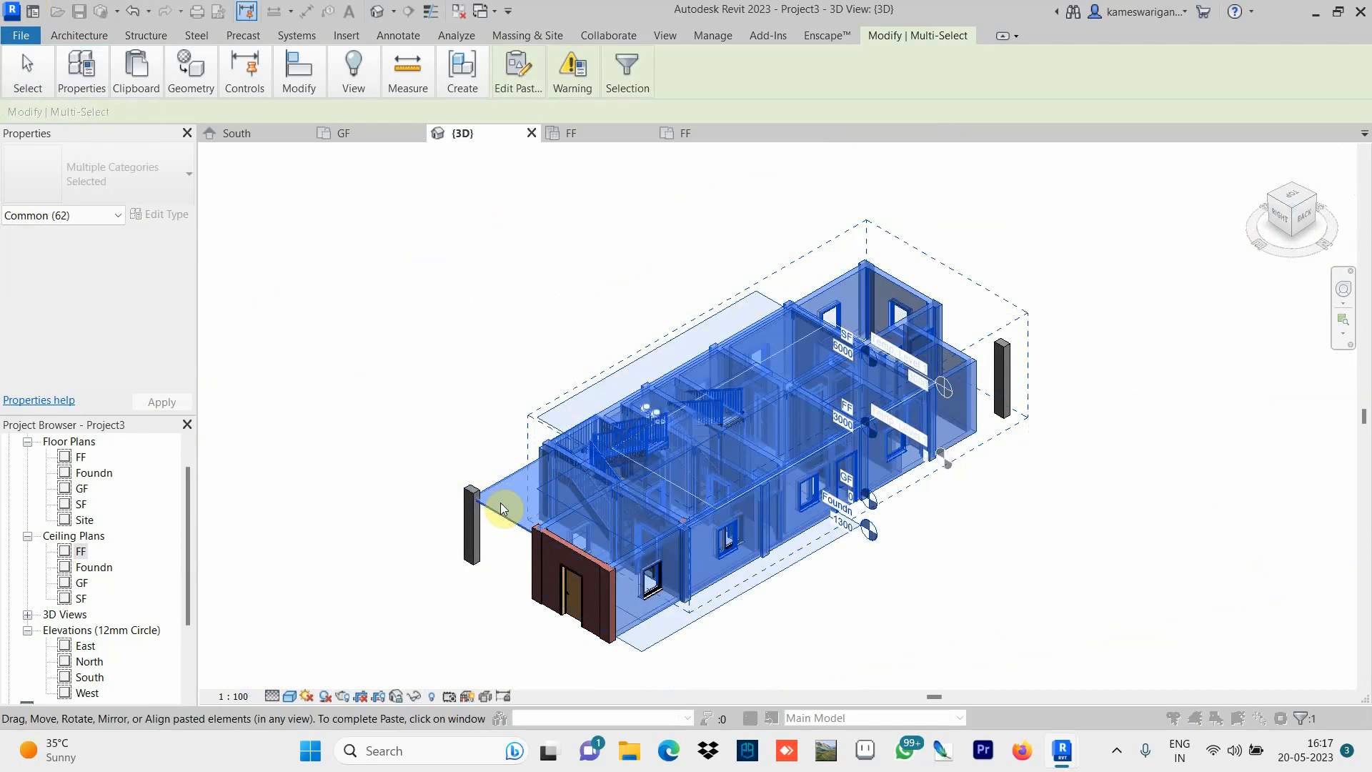
click(501, 508)
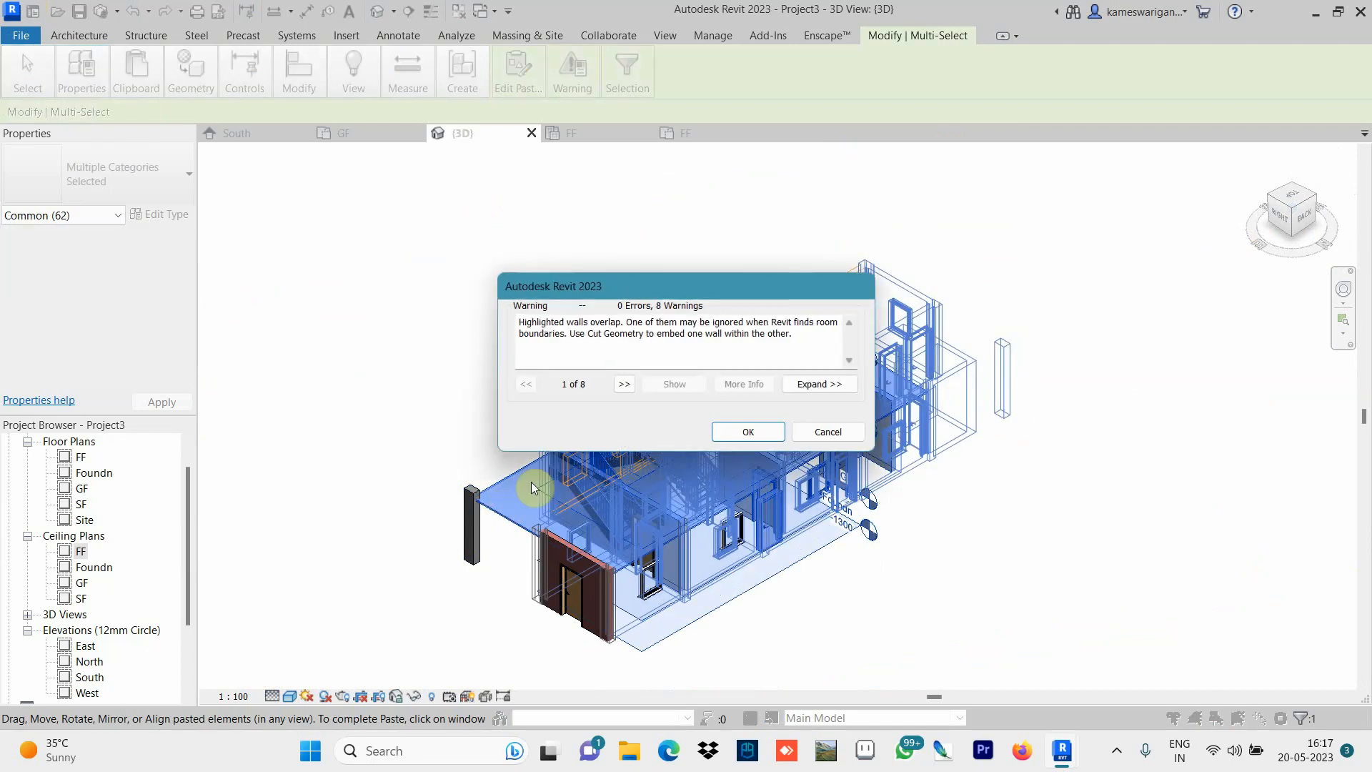
click(829, 433)
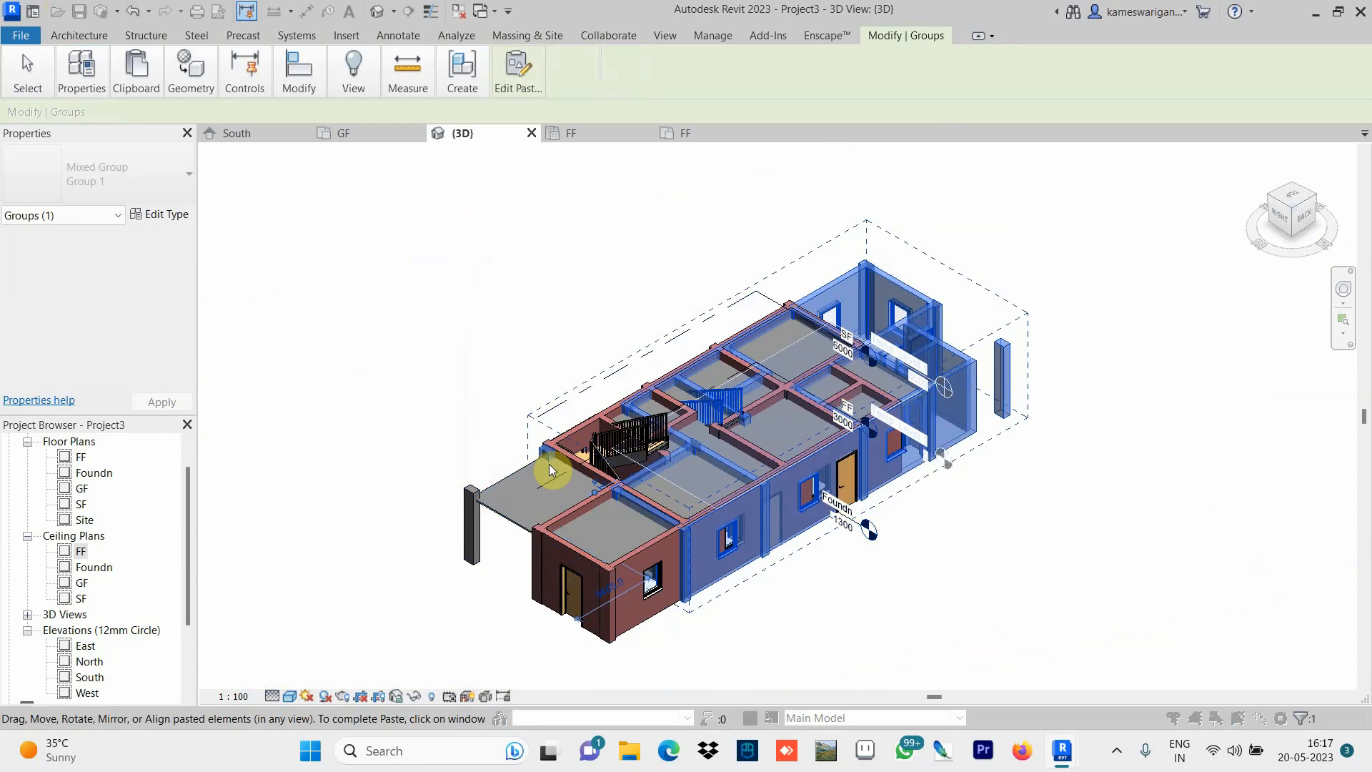
click(509, 504)
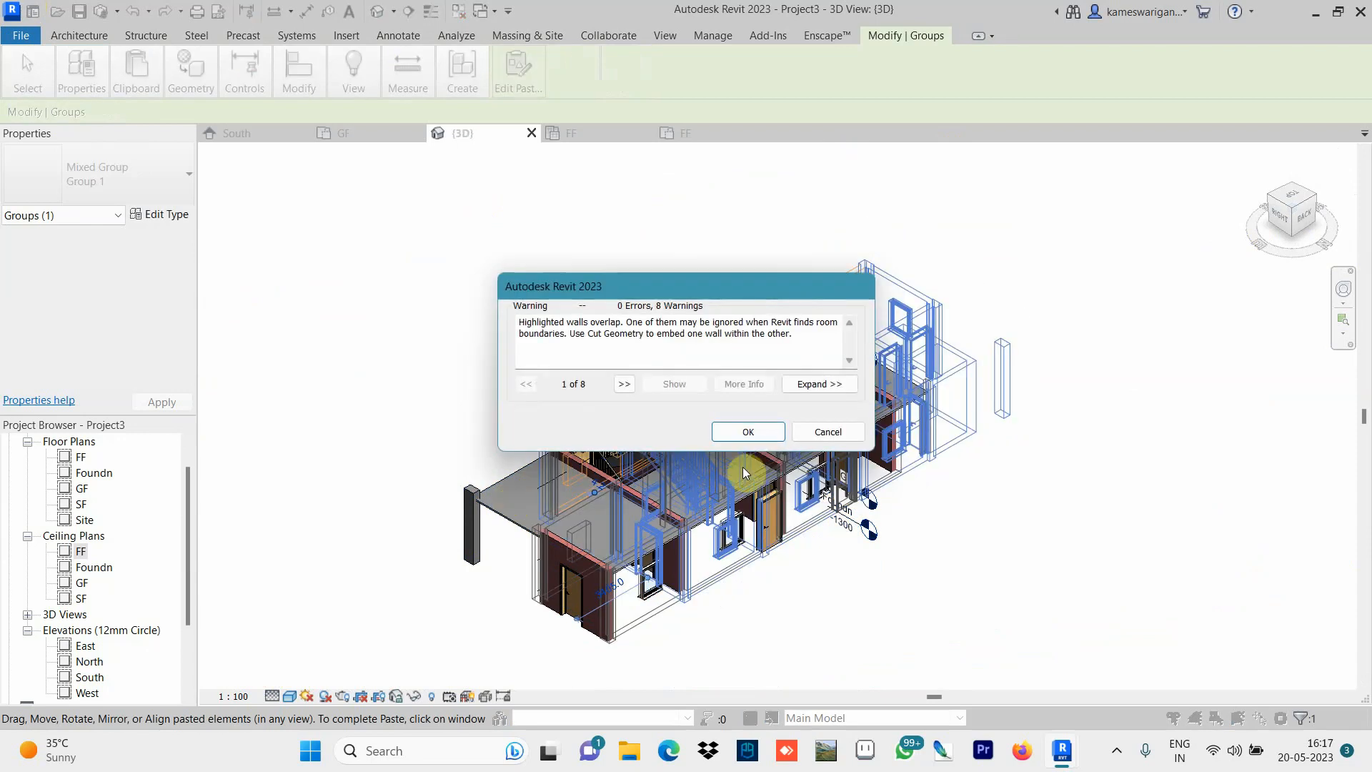
click(820, 439)
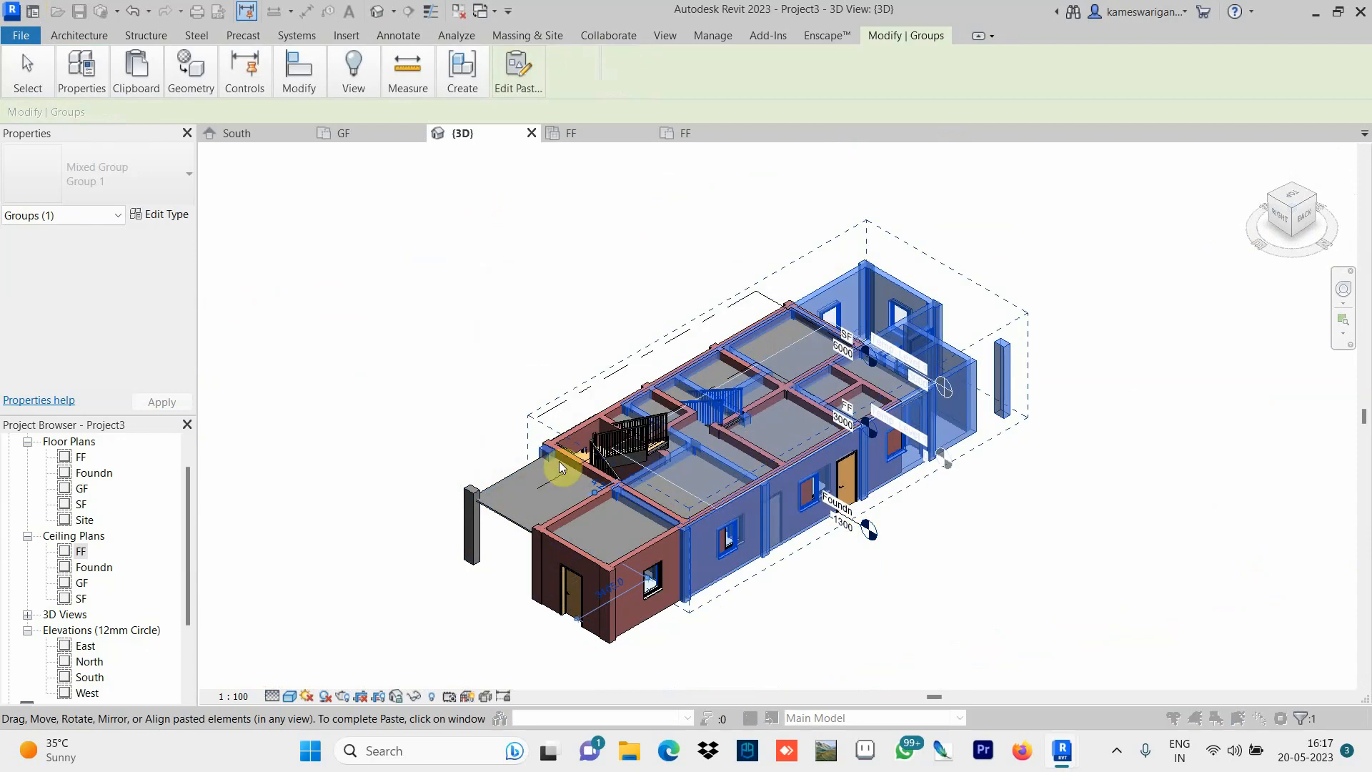
click(506, 516)
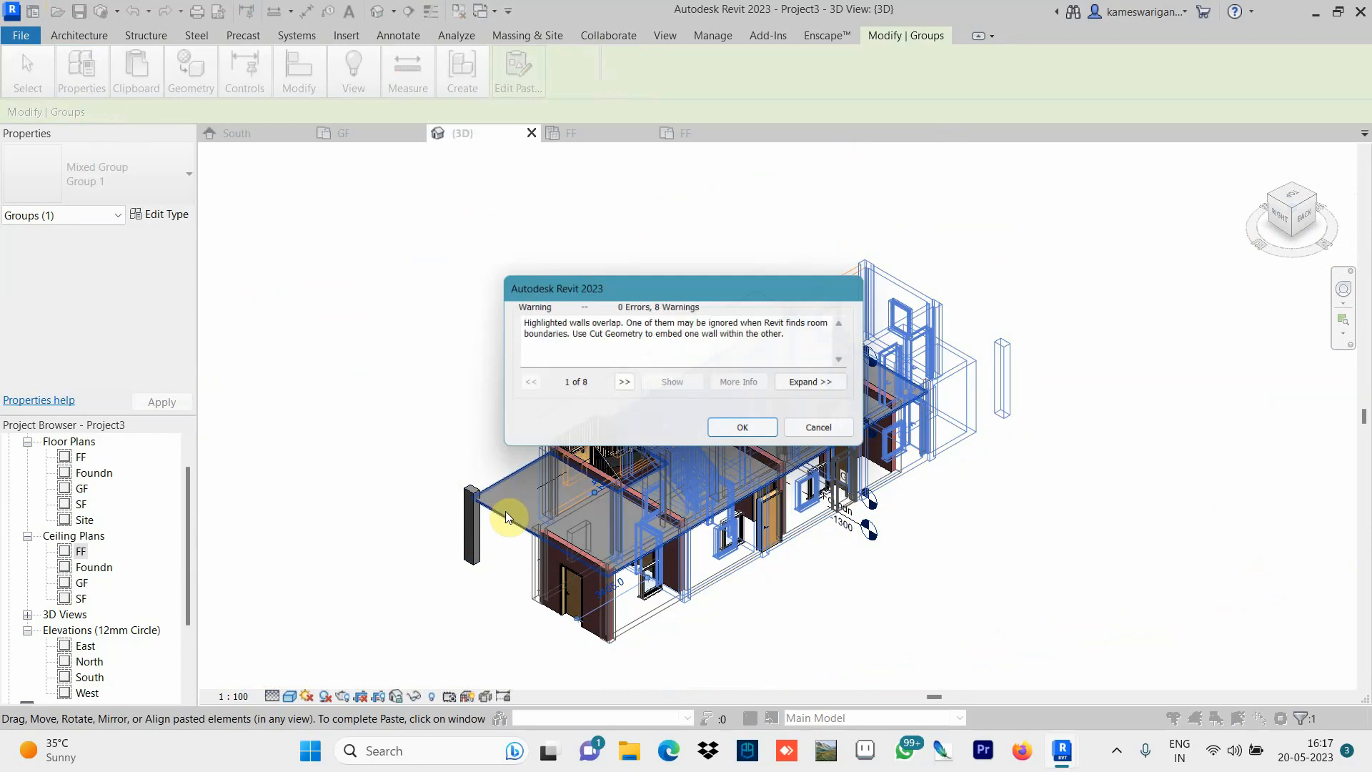
click(825, 434)
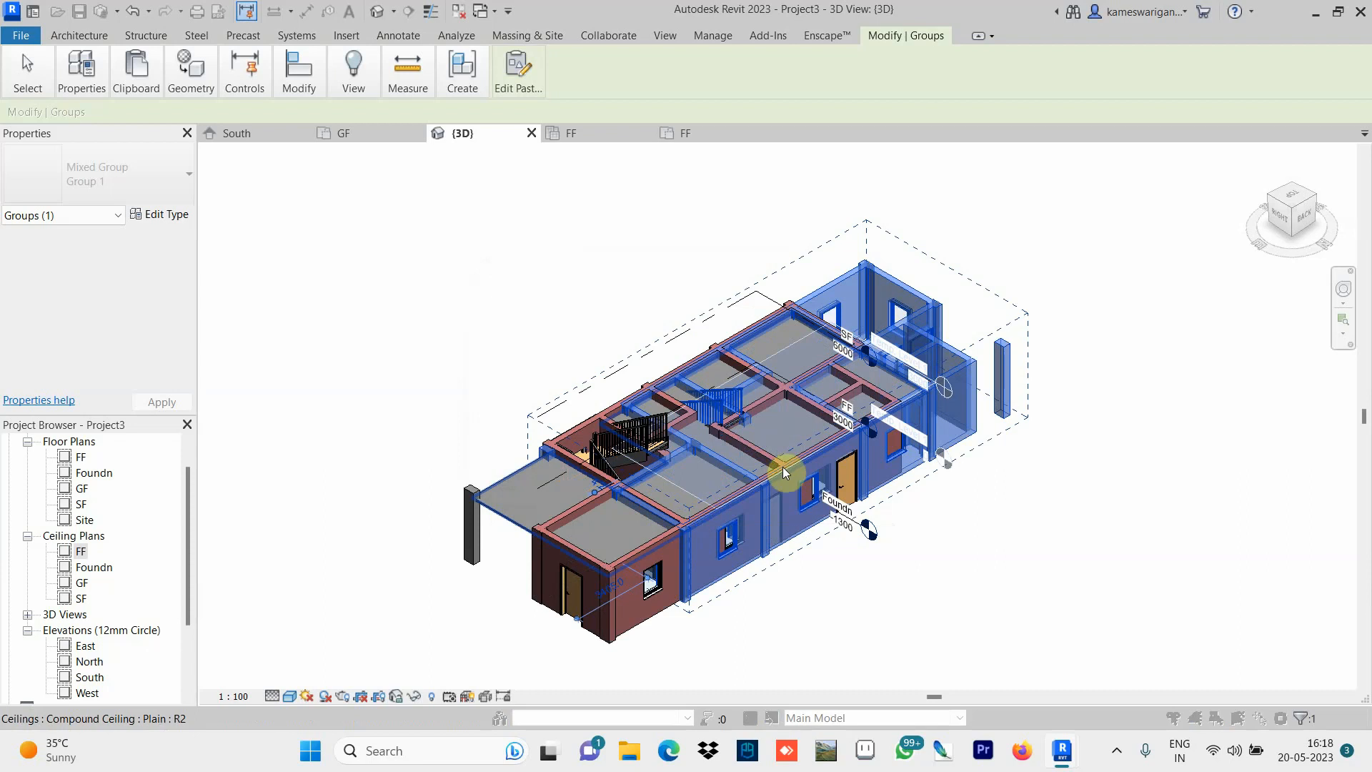
Compare the pasted group's height with the GF, FF and SF levels in side and isometric 3D views.
click(1304, 215)
mouse_move(1195, 162)
mouse_down()
mouse_move(1200, 669)
mouse_move(1280, 164)
mouse_move(254, 155)
mouse_move(424, 217)
mouse_move(460, 269)
mouse_move(1339, 245)
mouse_move(1287, 208)
mouse_move(1156, 202)
mouse_move(1211, 255)
mouse_move(1327, 250)
mouse_move(1310, 193)
mouse_move(1317, 282)
mouse_move(1321, 207)
mouse_move(1339, 174)
mouse_move(1334, 286)
mouse_move(1254, 277)
mouse_move(1323, 225)
mouse_move(212, 231)
mouse_up()
drag(1307, 210, 1062, 253)
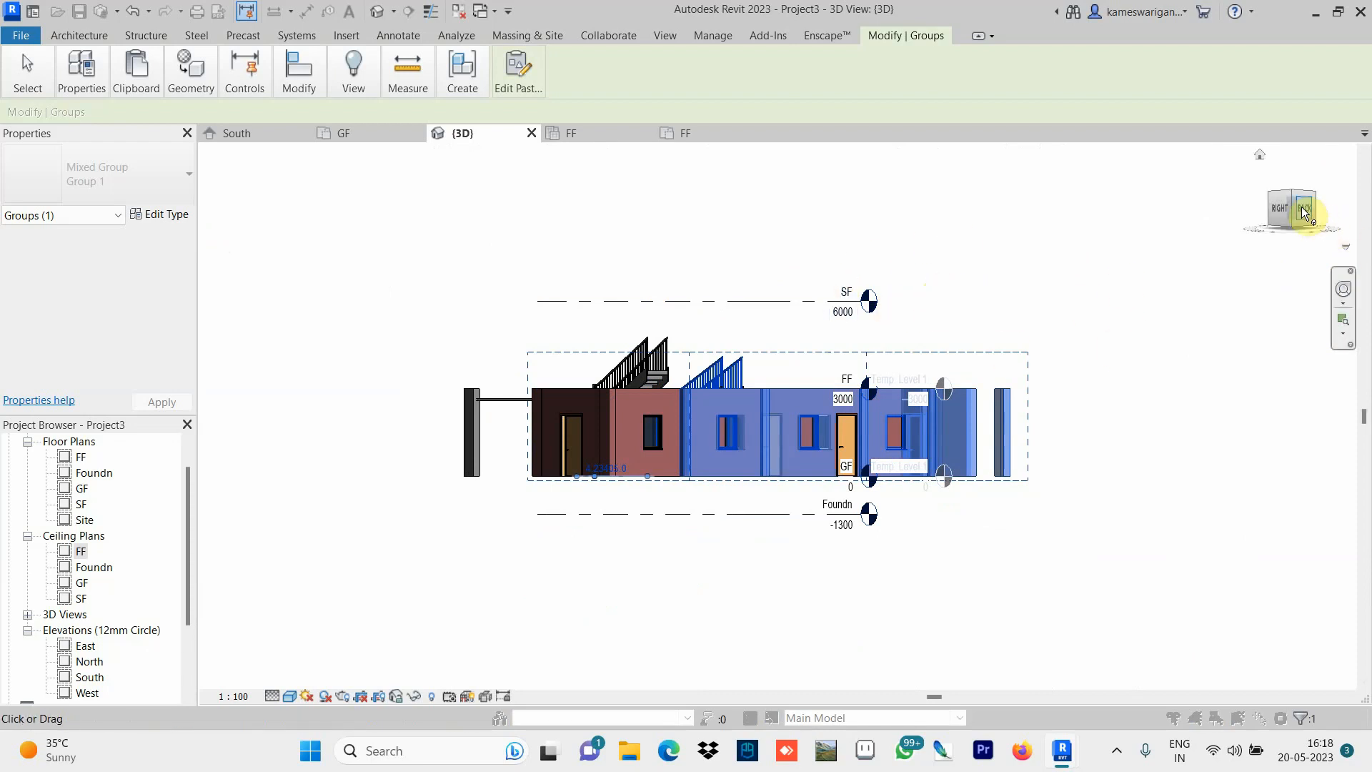
drag(1301, 226, 1348, 224)
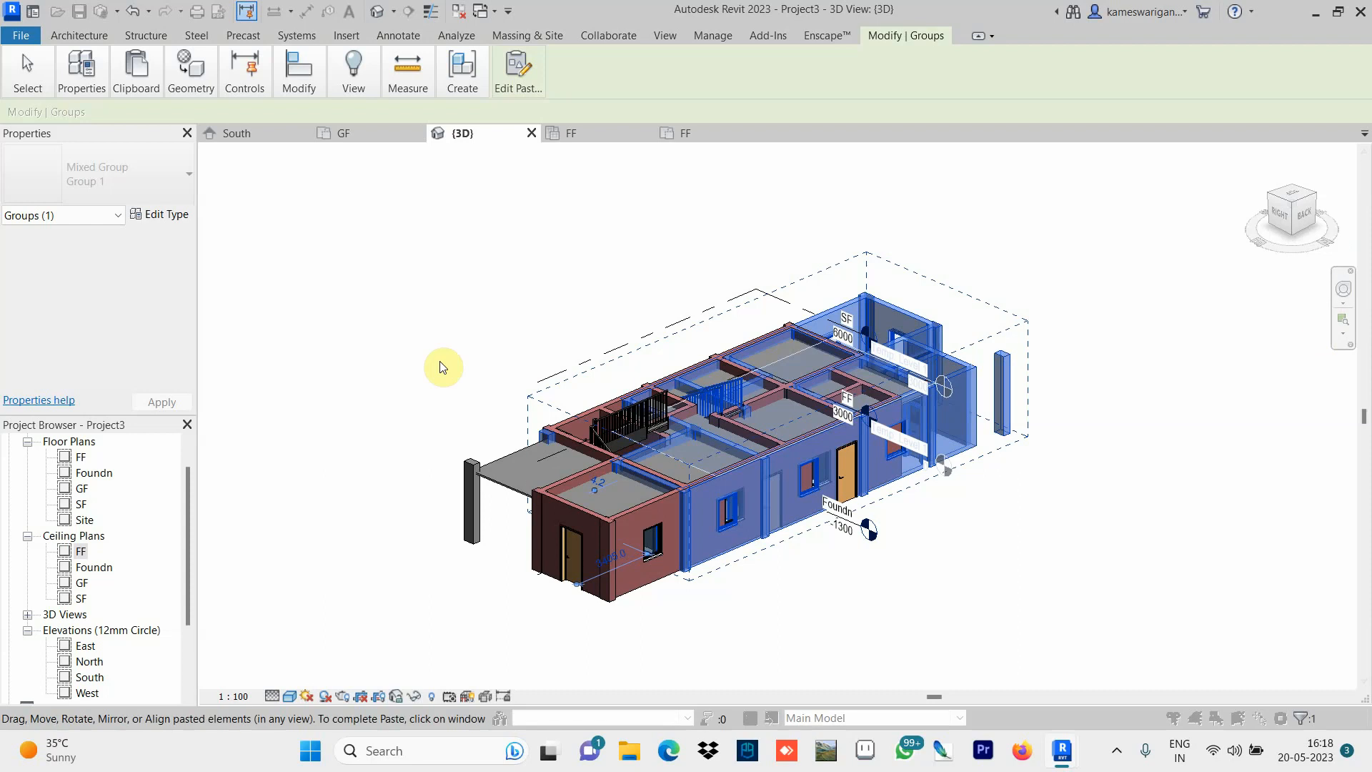
Finish the paste in the 3D view by accepting the overlapping walls.
click(80, 36)
double_click(81, 37)
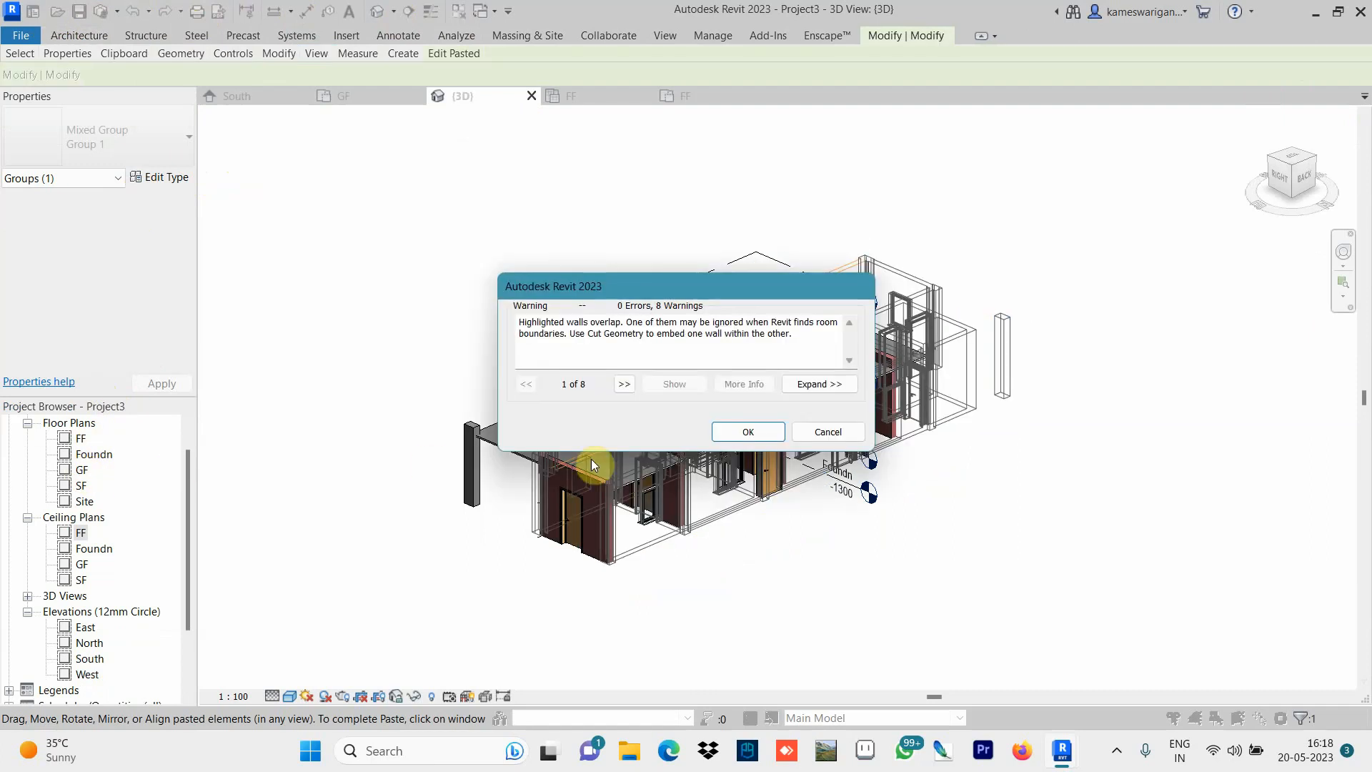
click(823, 432)
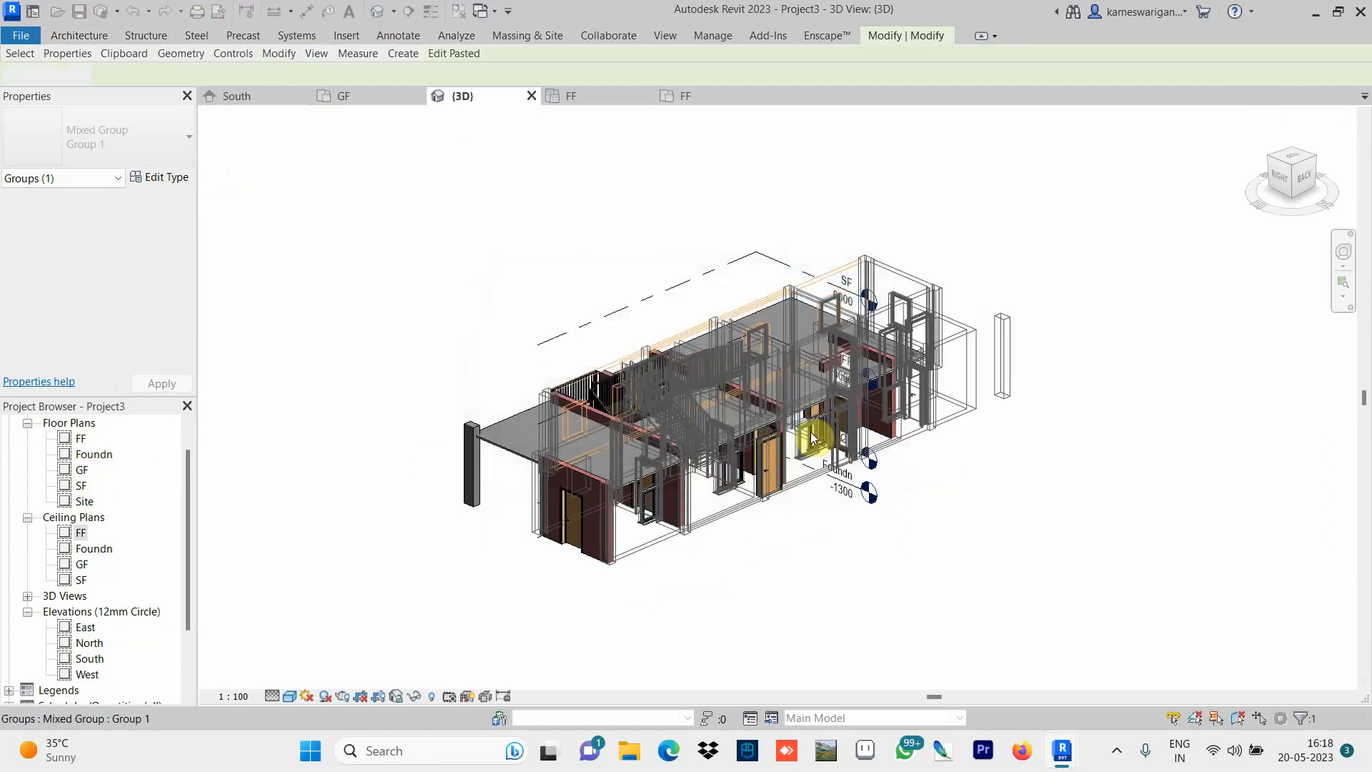
double_click(81, 470)
click(469, 464)
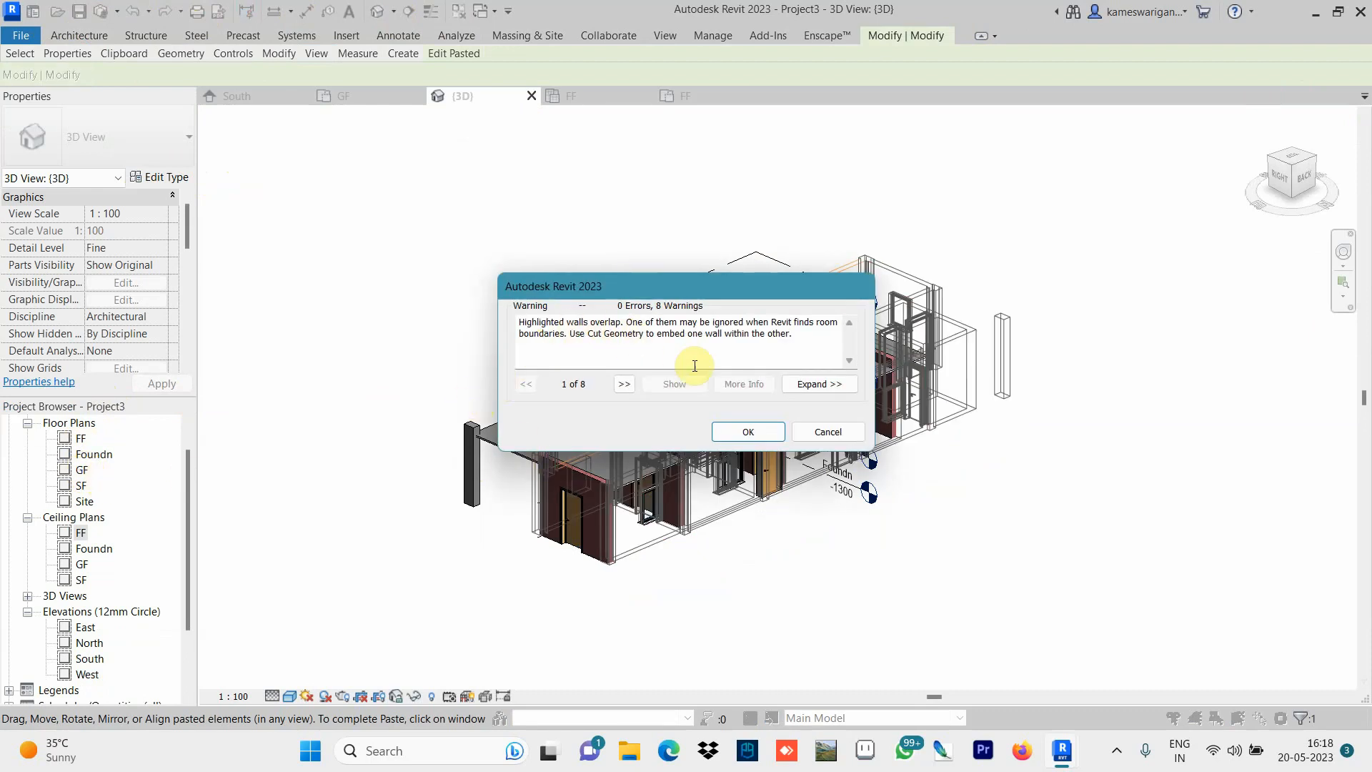
click(751, 434)
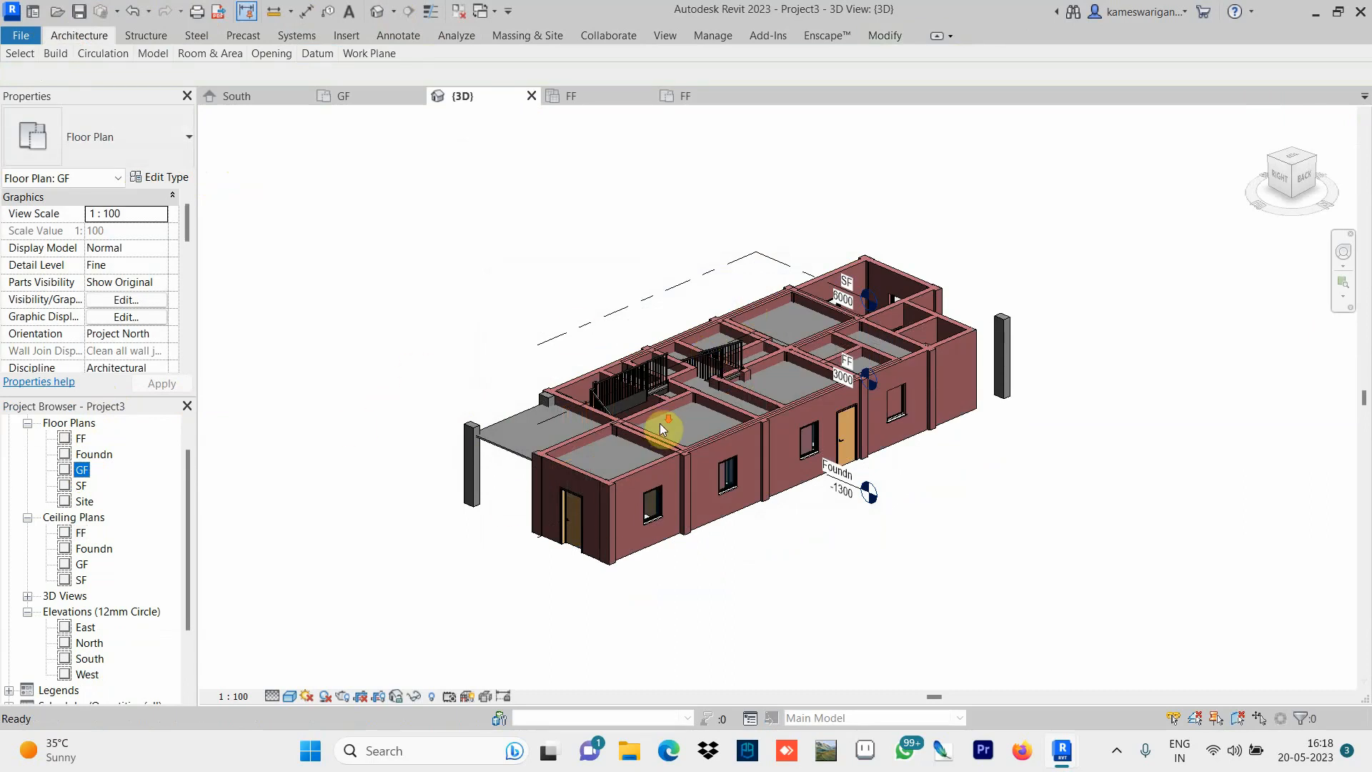
scroll(660, 426, up, 2)
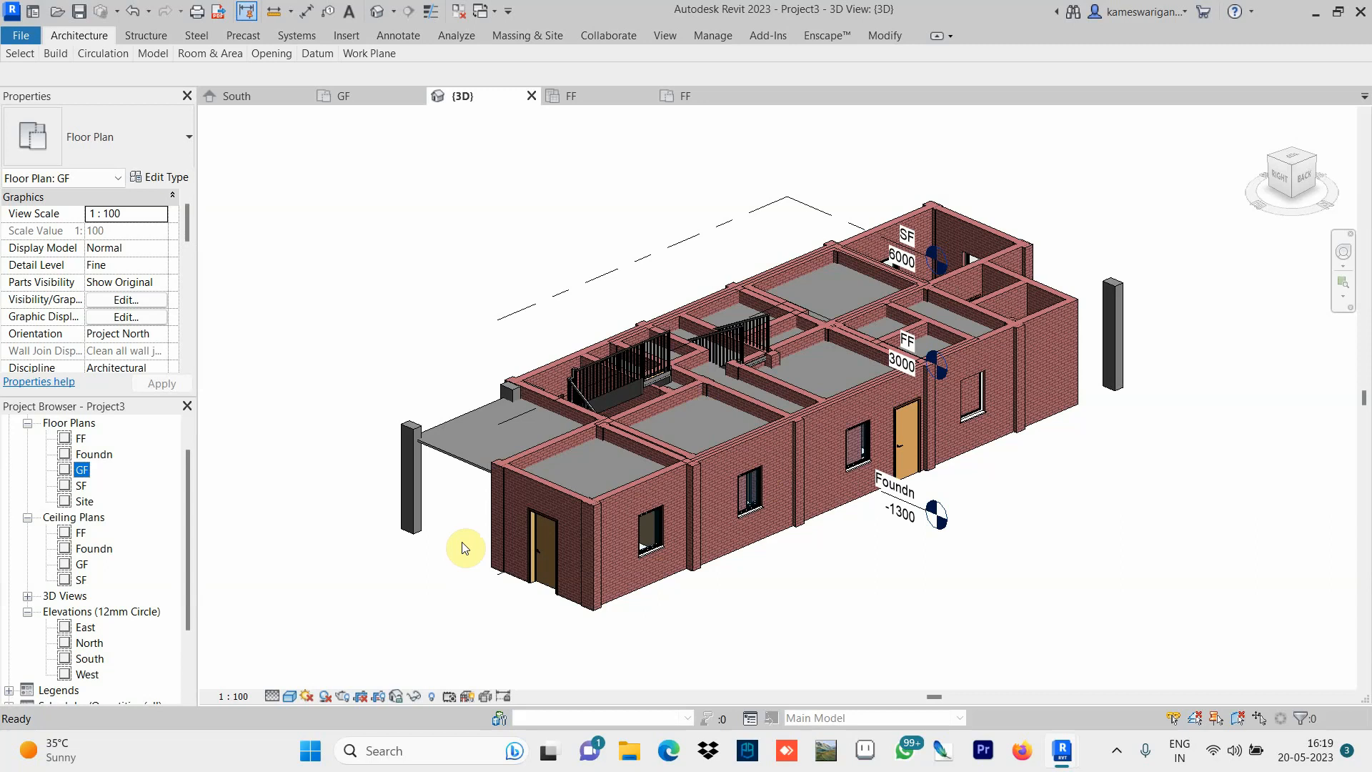
Start Enscape to render the 3D view of the building.
click(812, 36)
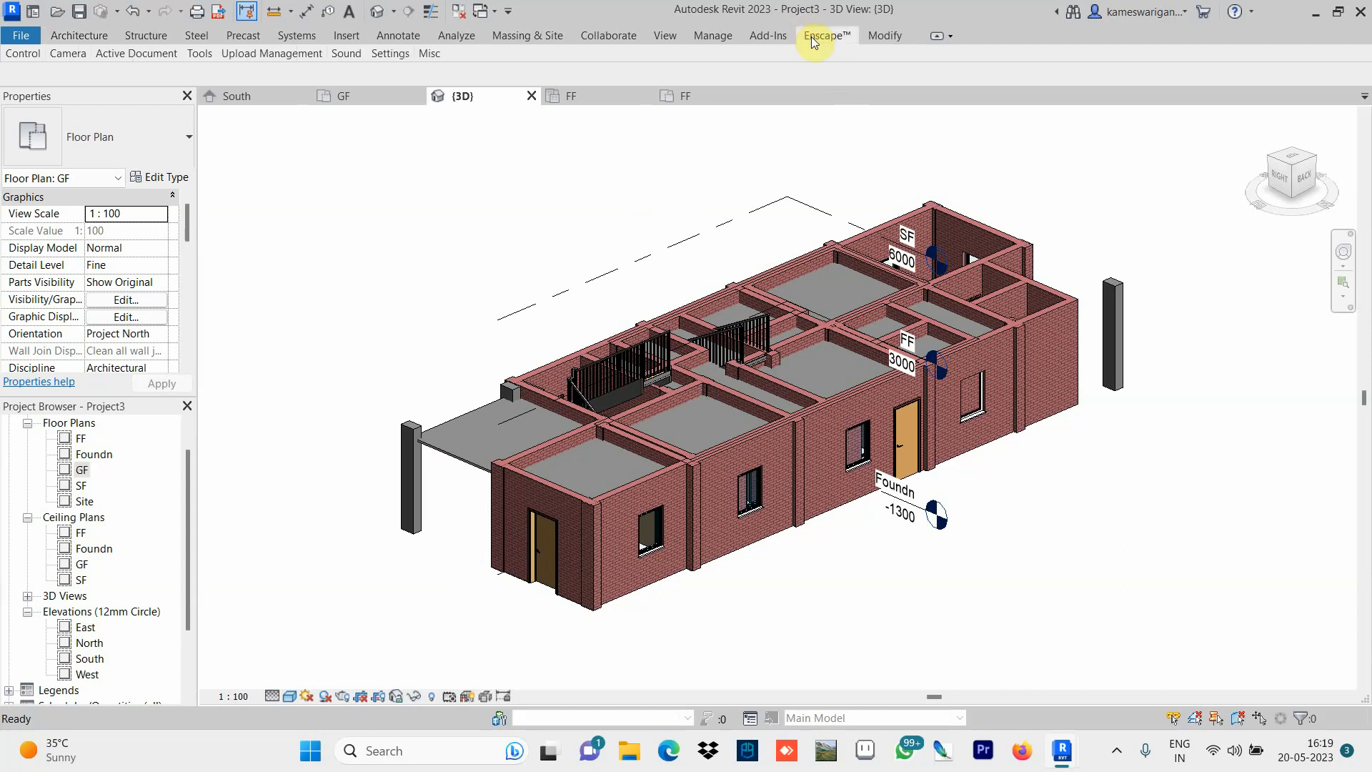
click(812, 37)
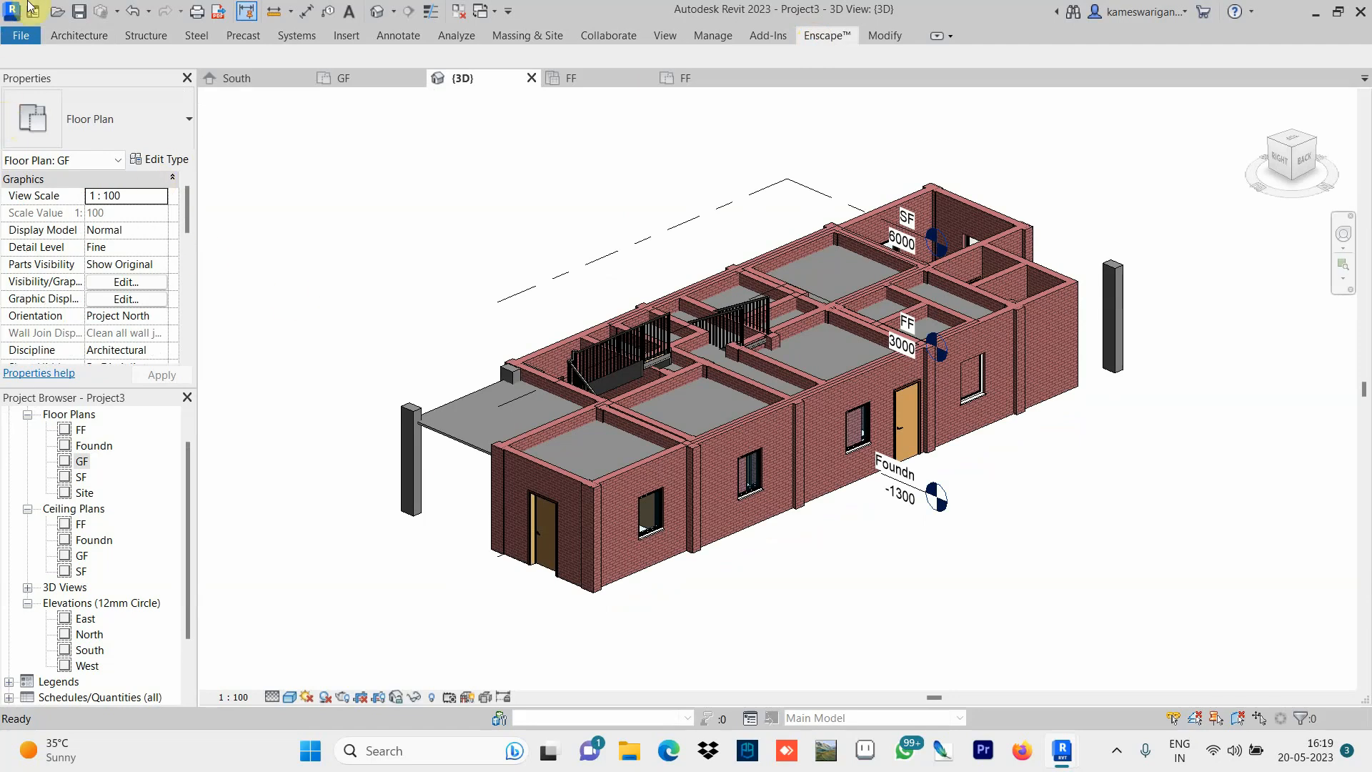
click(806, 36)
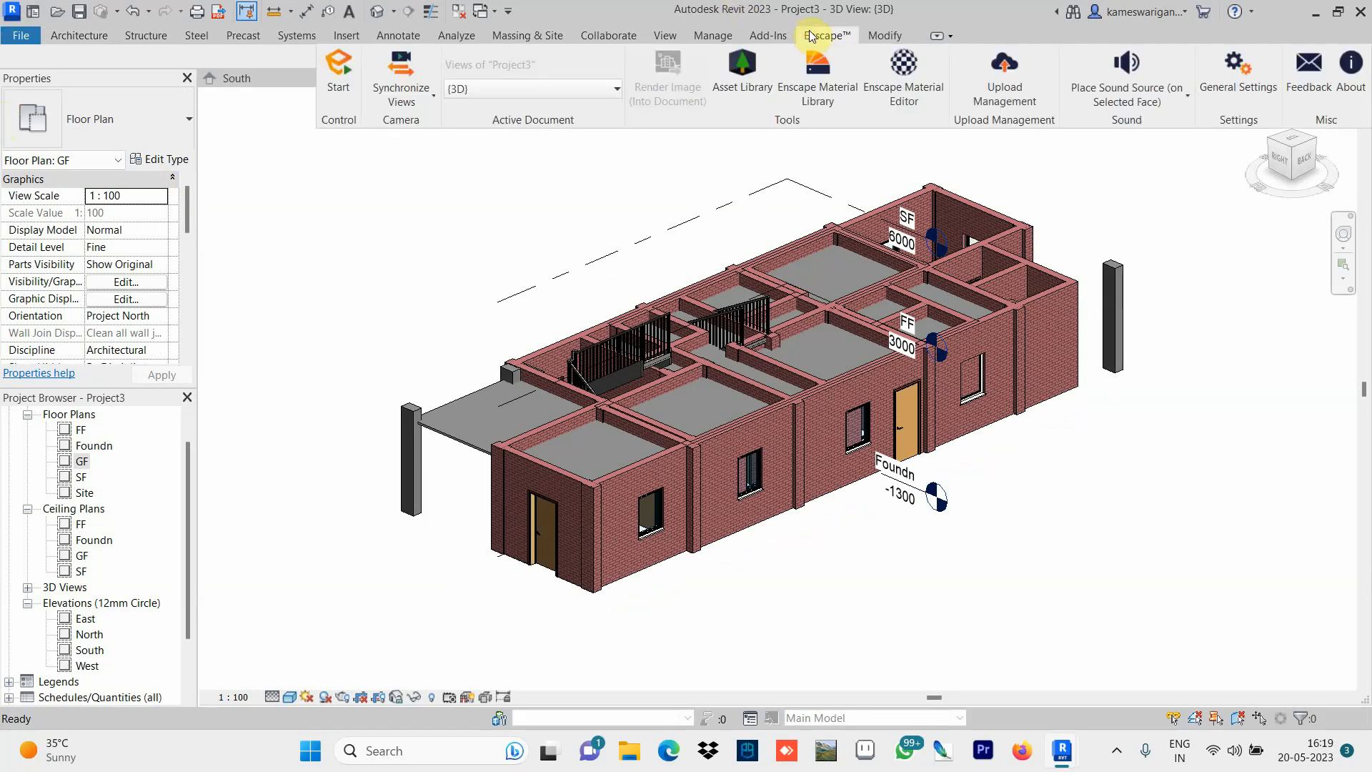
click(351, 74)
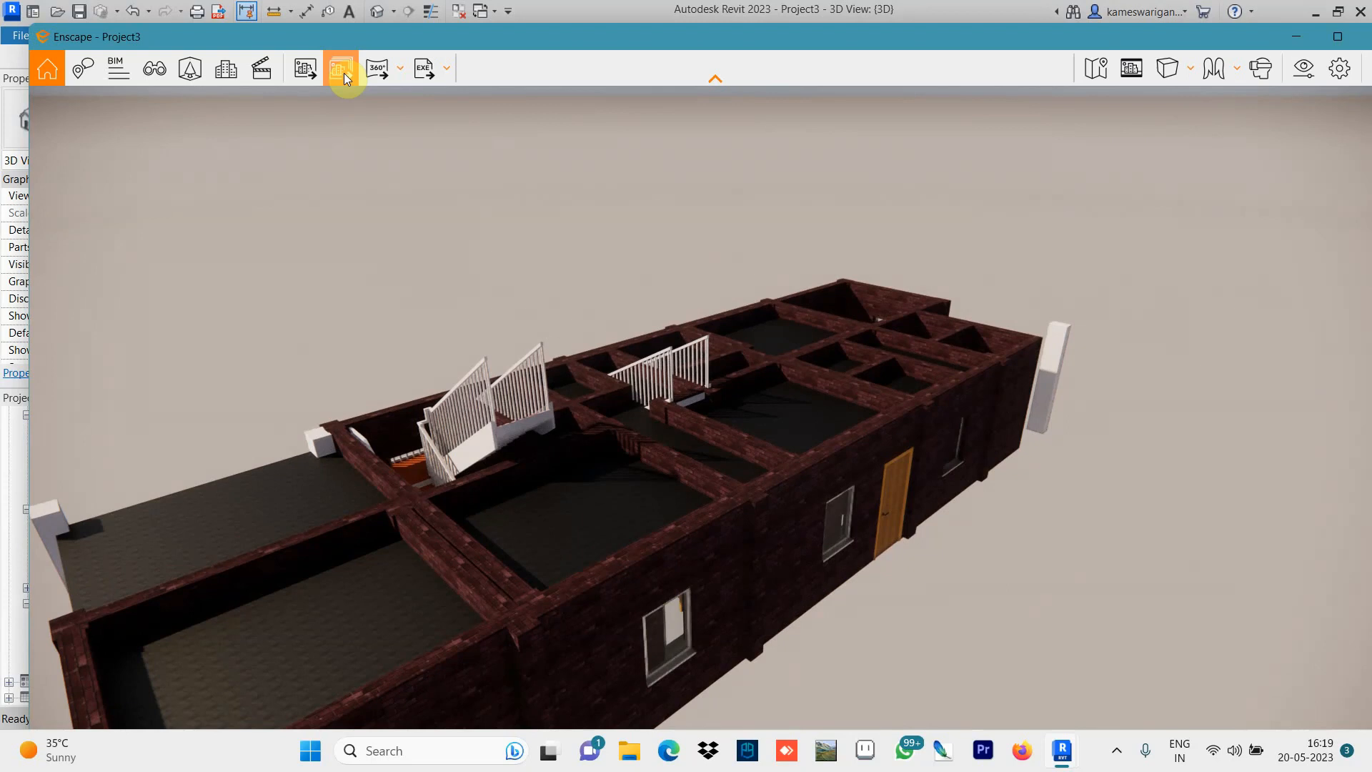
Inspect the rendered building from near and far, and close Enscape with the feedback survey postponed.
scroll(470, 341, down, 4)
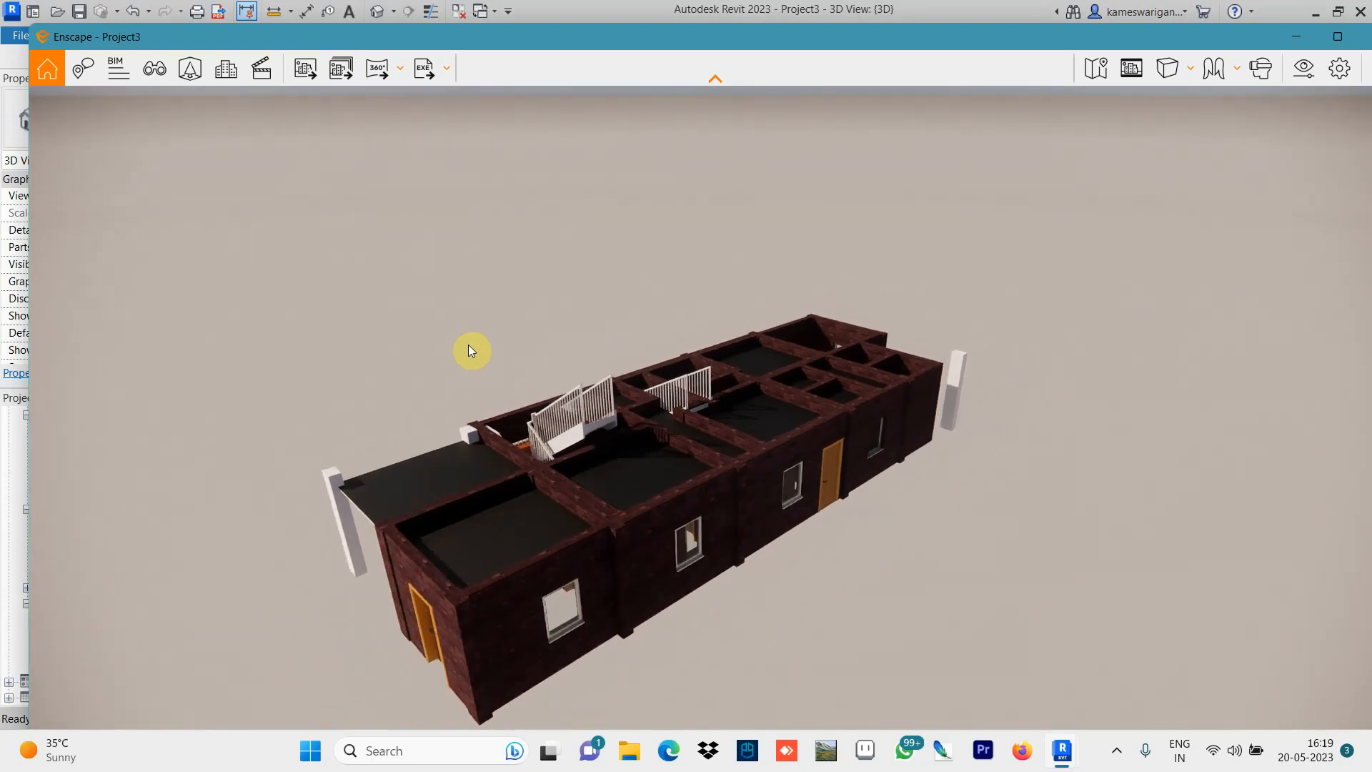
scroll(157, 432, up, 3)
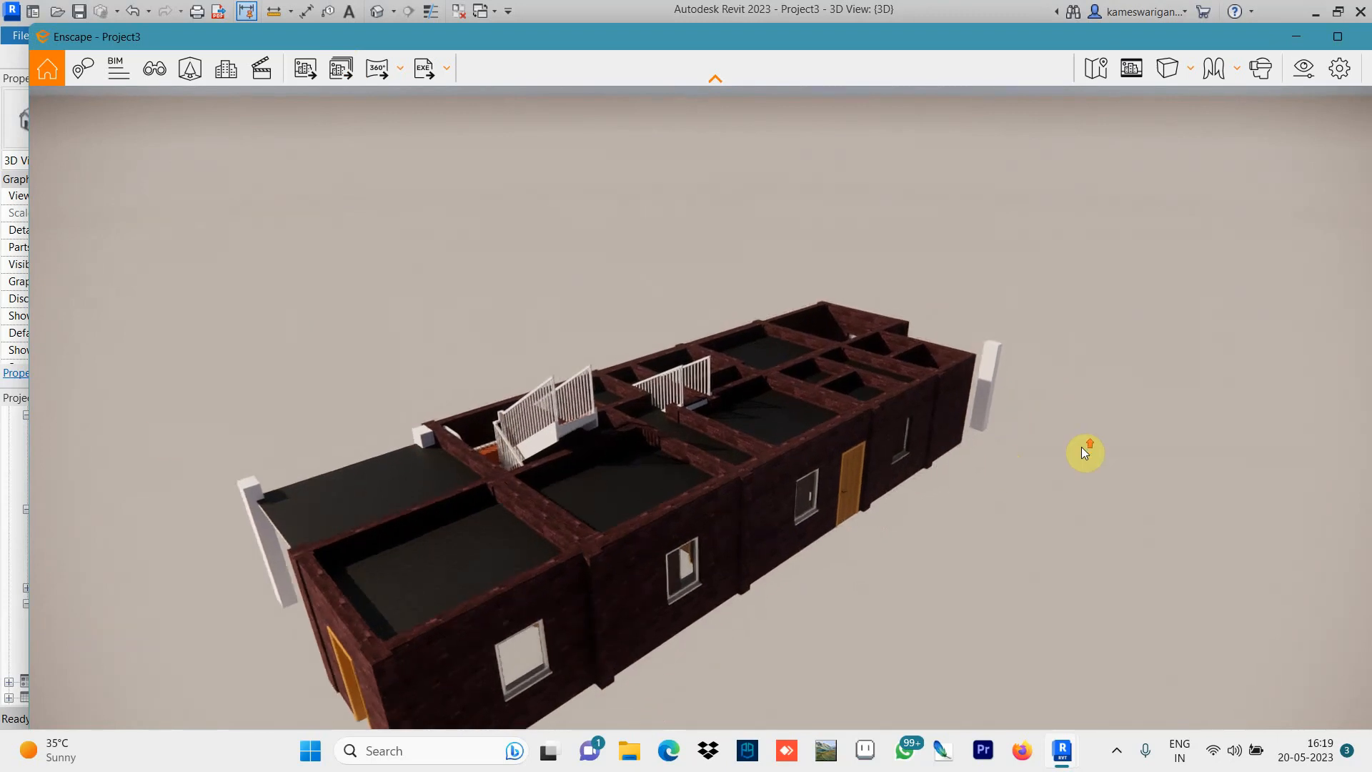
scroll(1082, 447, down, 2)
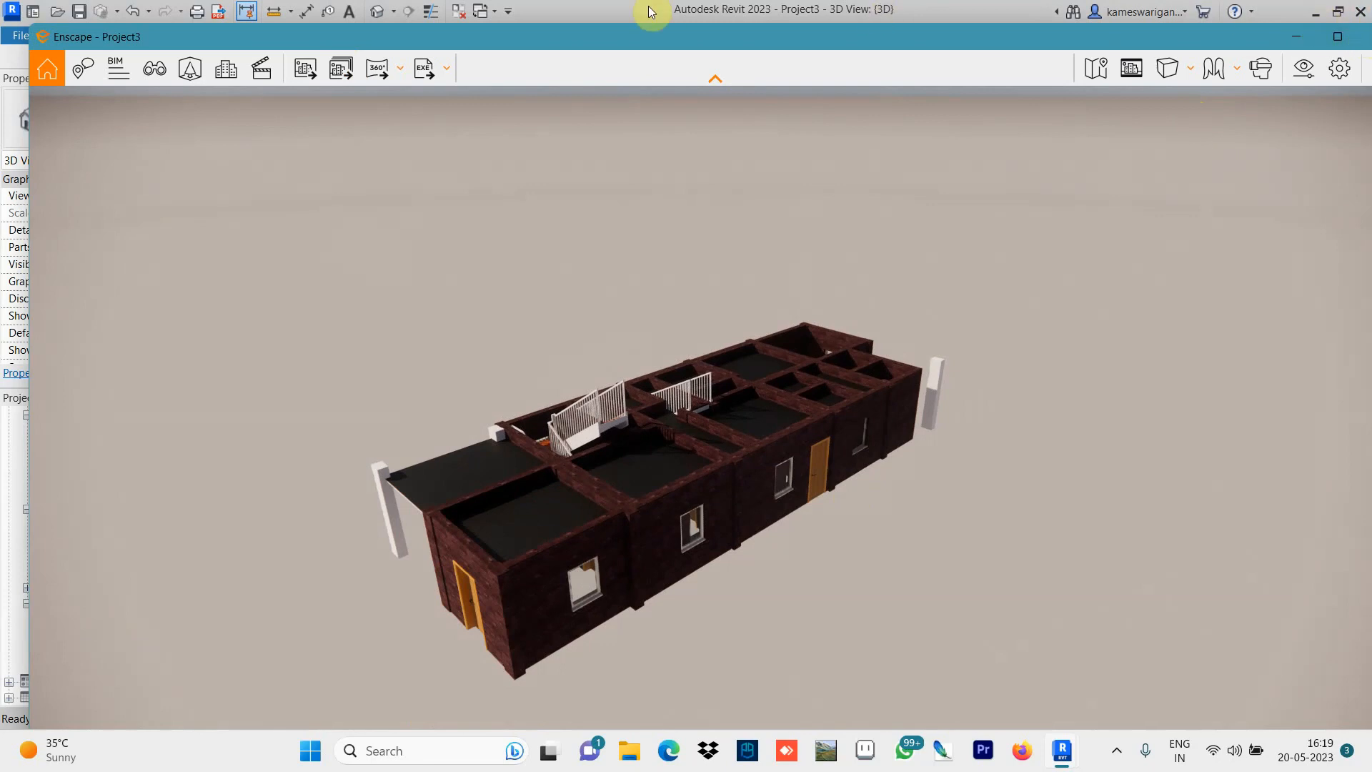
drag(624, 37, 536, 30)
click(1303, 30)
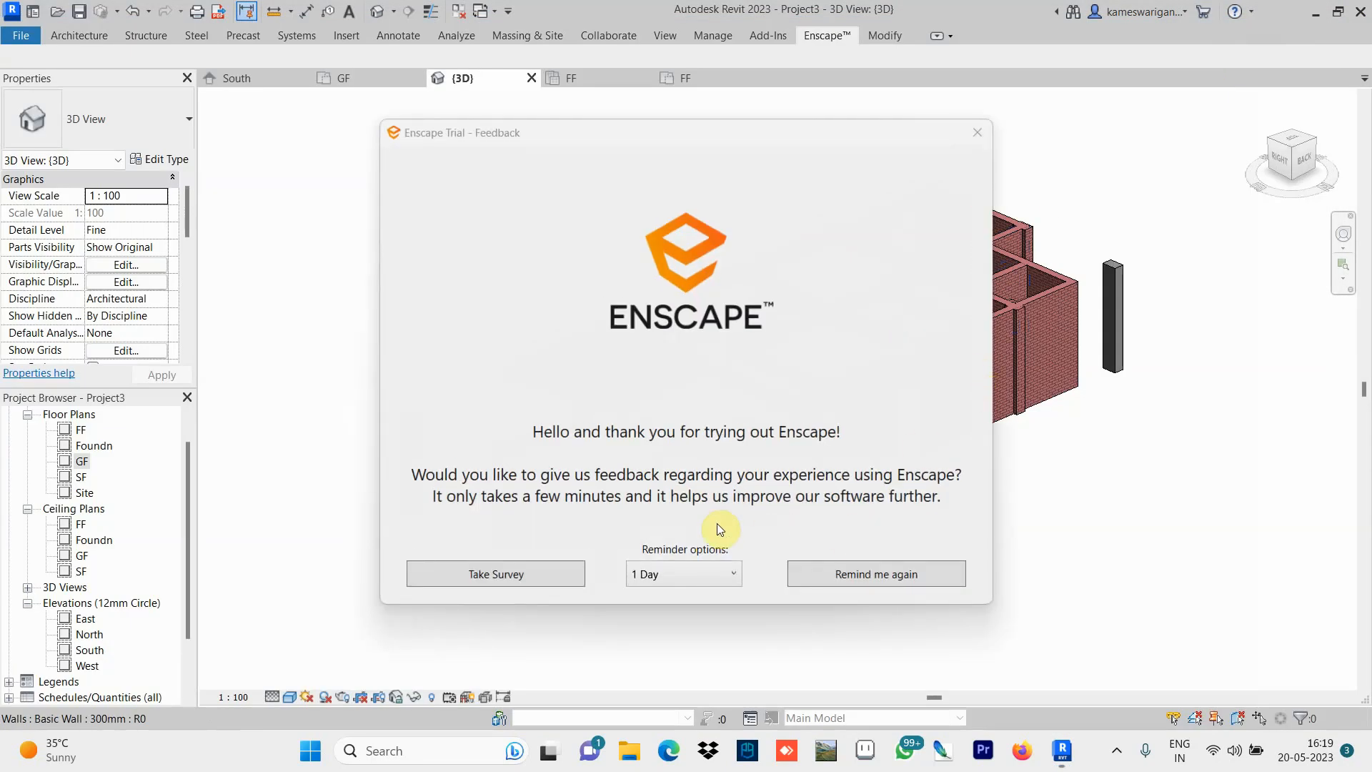
click(869, 575)
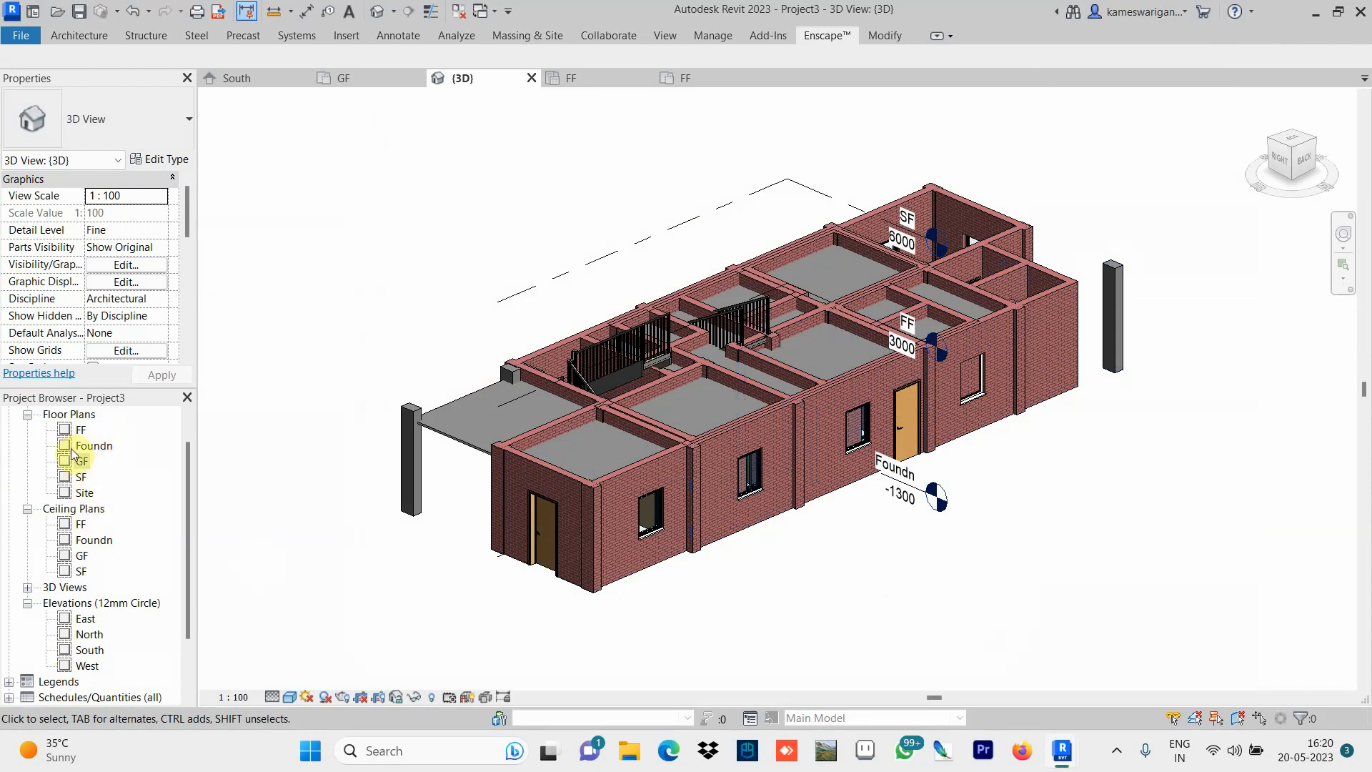
double_click(81, 524)
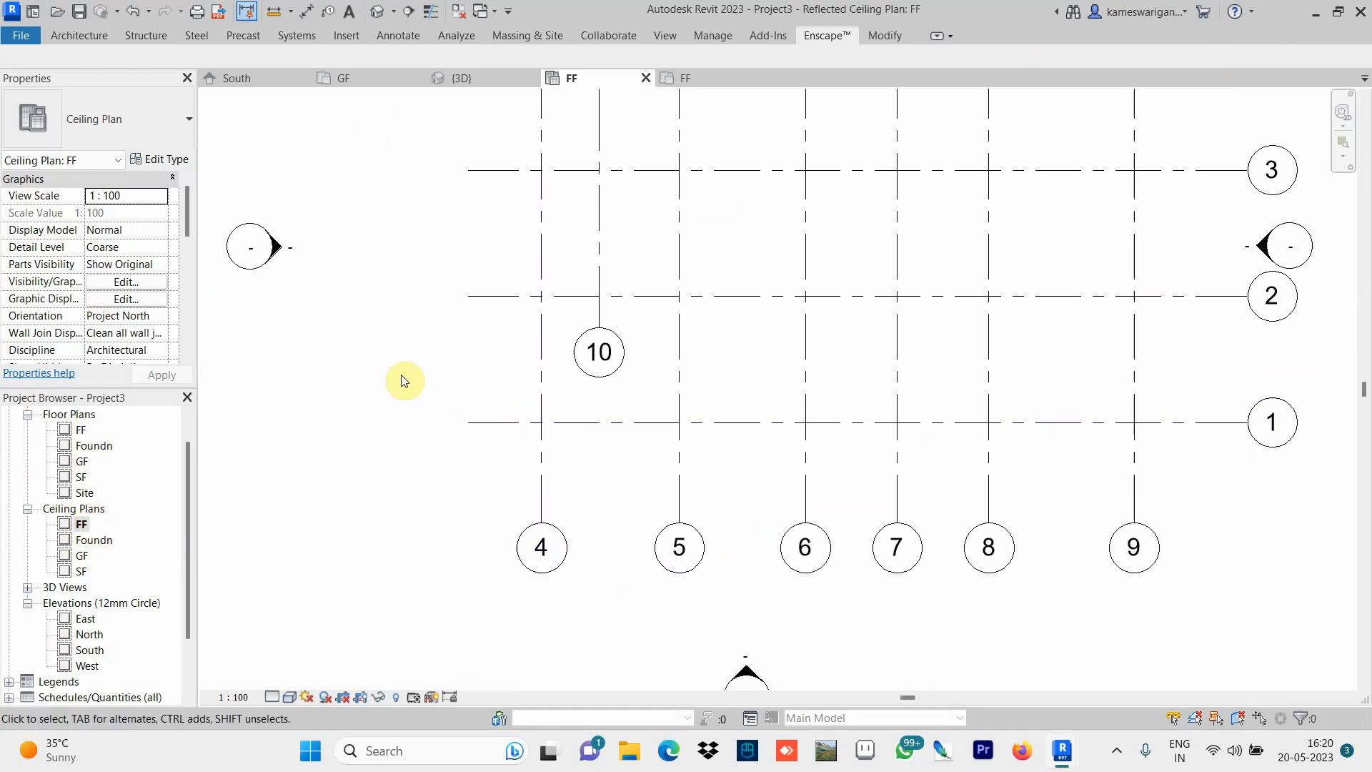
drag(509, 144, 1179, 461)
key(ctrl+v)
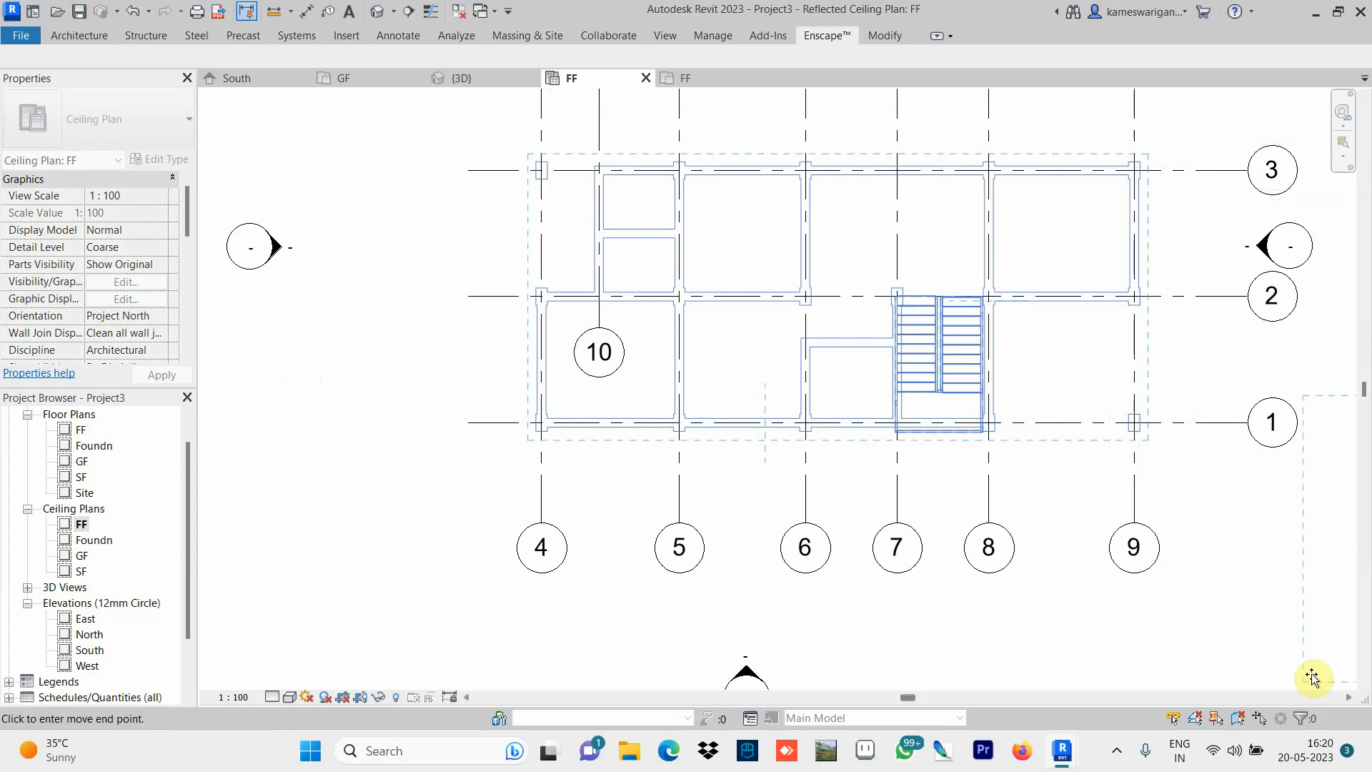
key(Escape)
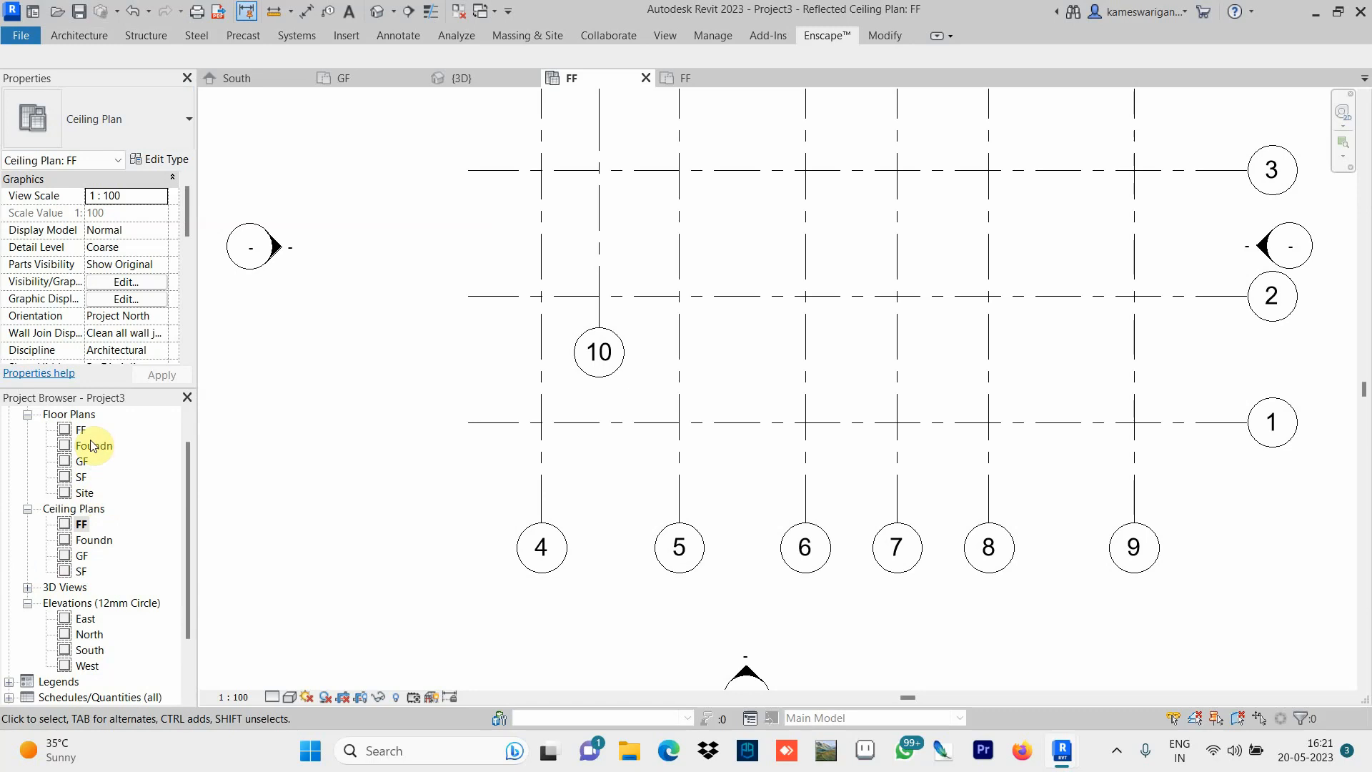
Place the red hatchback from the Vehicles category of the Enscape Asset Library in the Site floor plan, in the bay between grids 8 and 9.
double_click(87, 493)
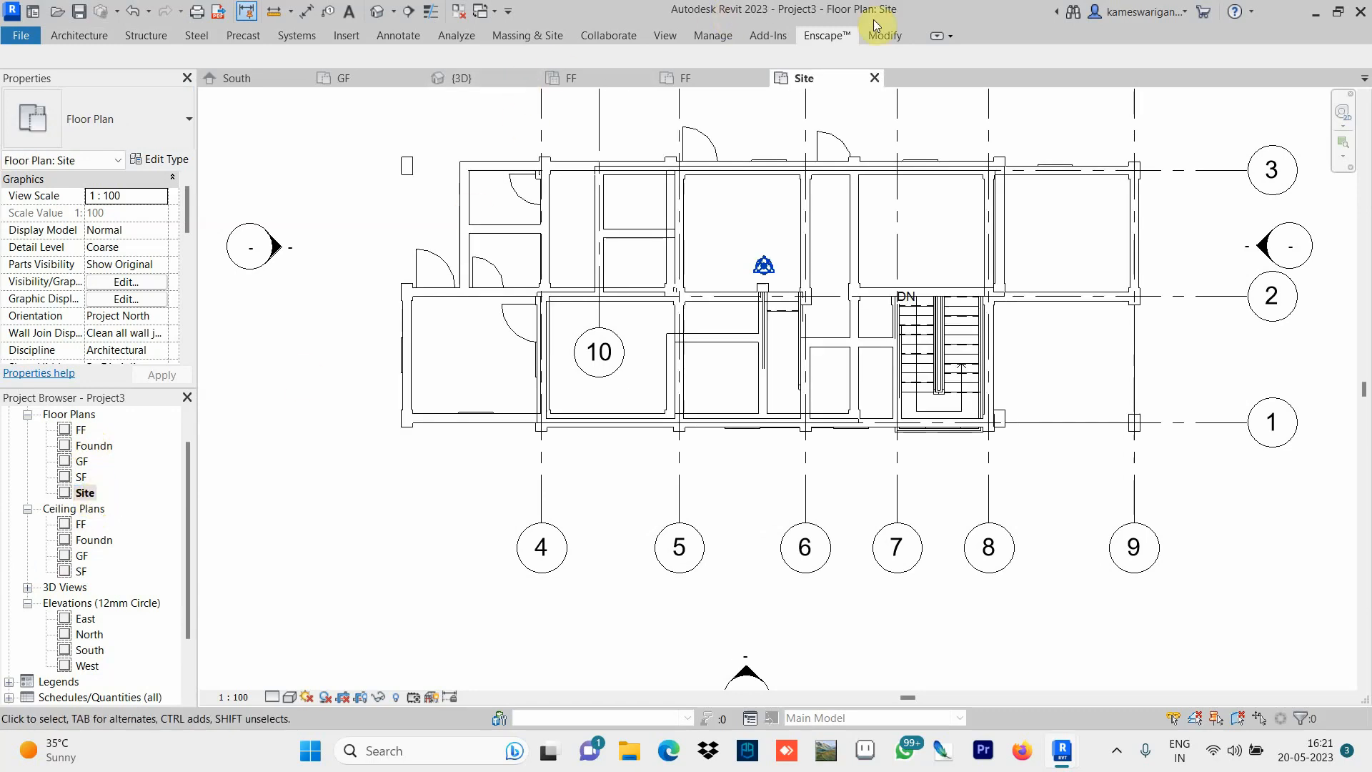
click(819, 39)
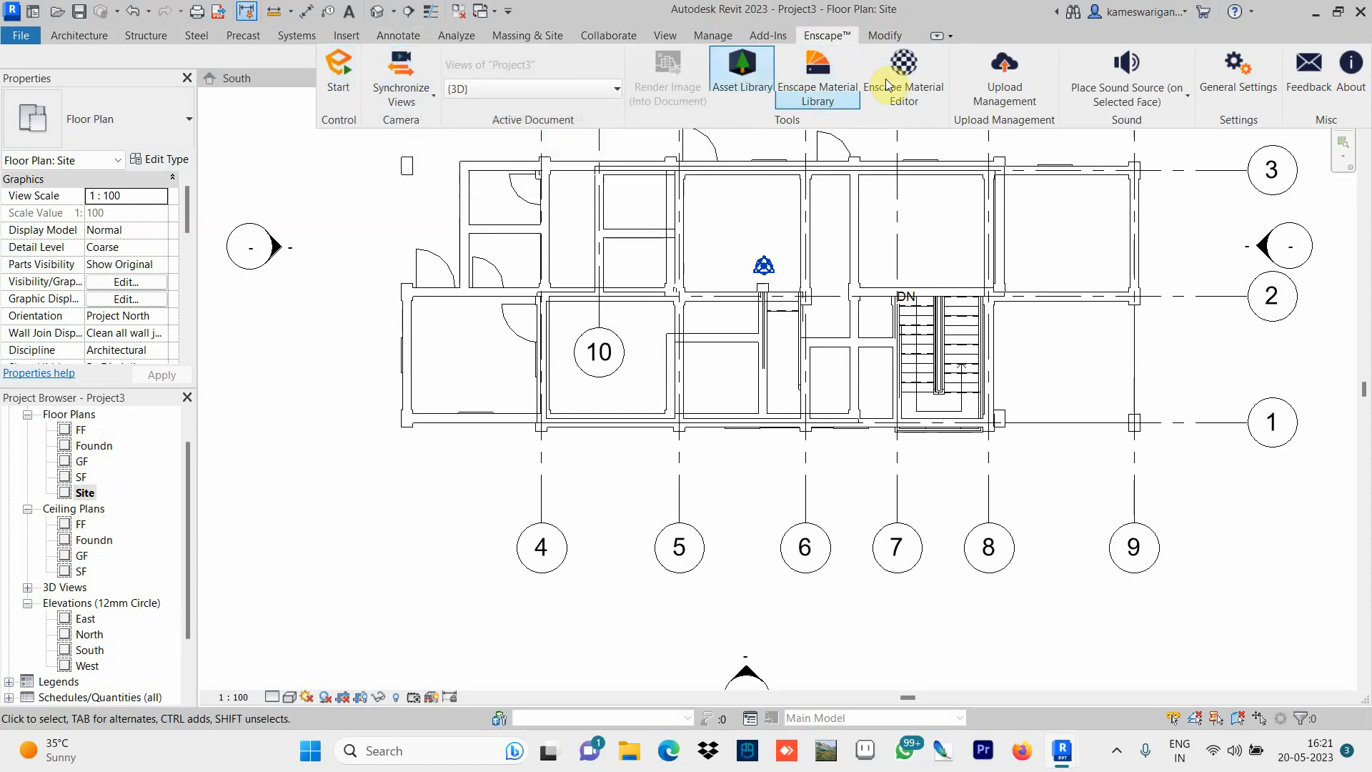
click(737, 77)
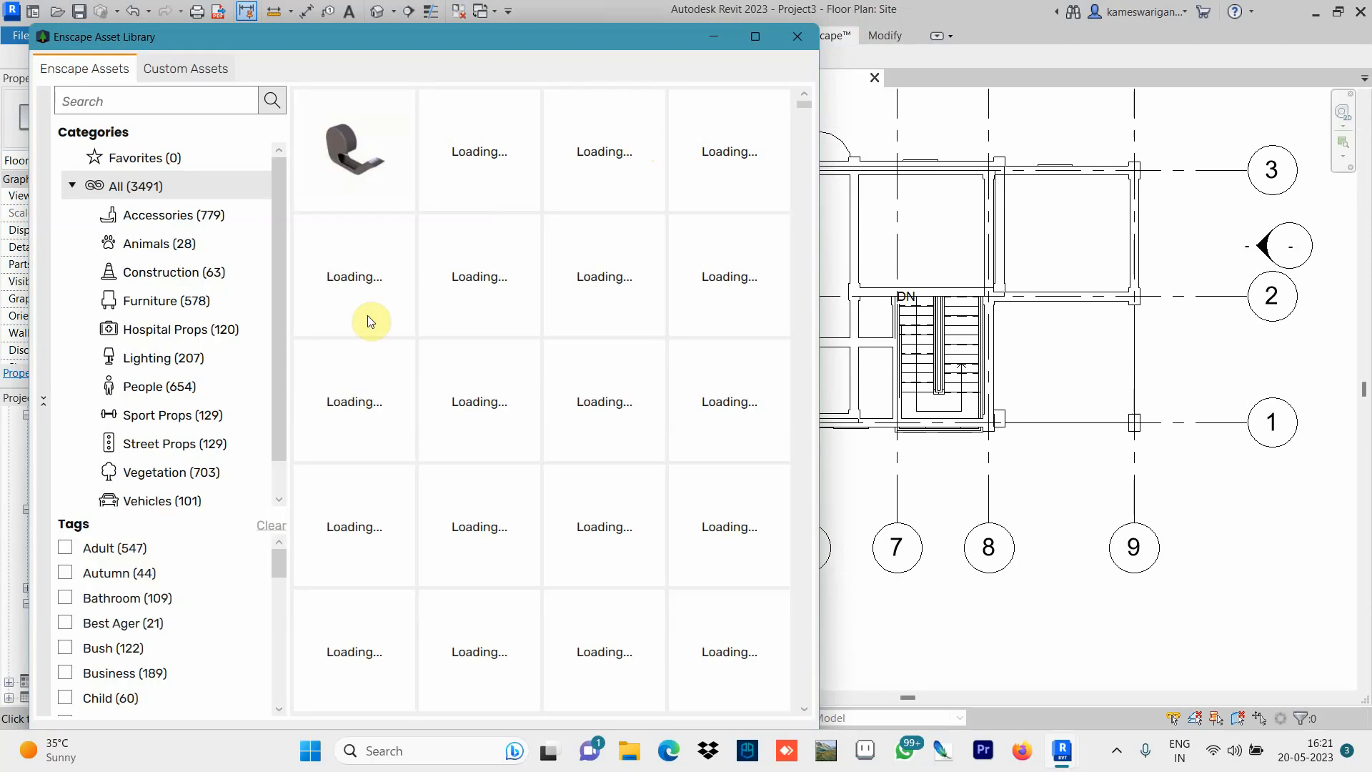
click(143, 501)
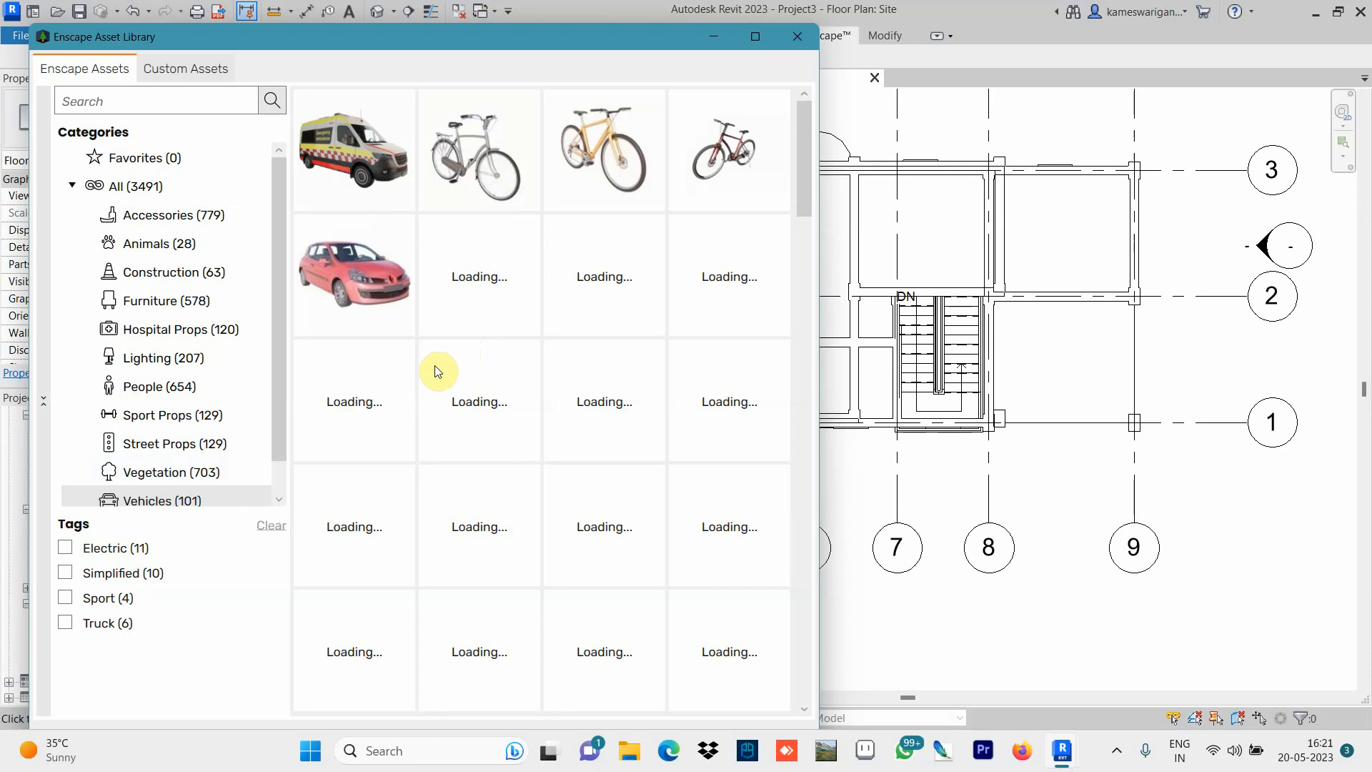
click(350, 275)
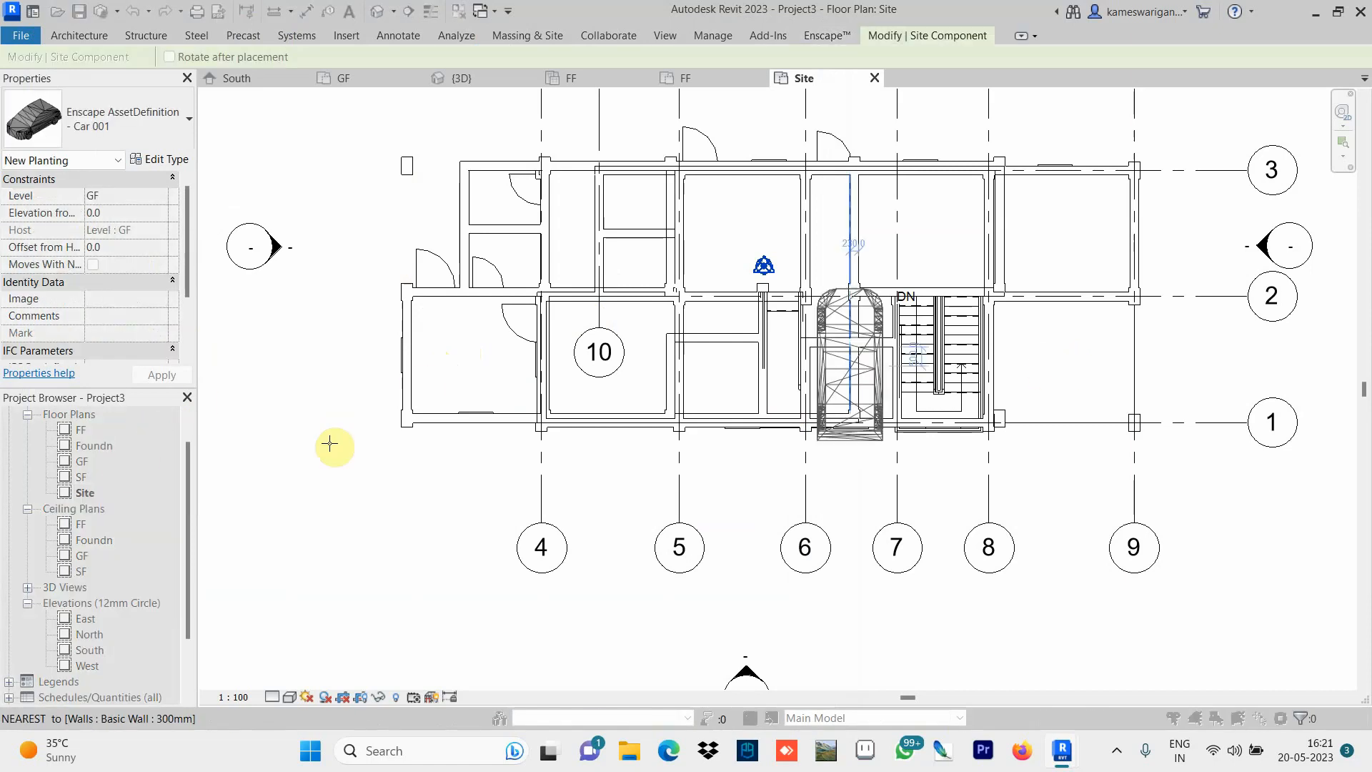
click(1065, 385)
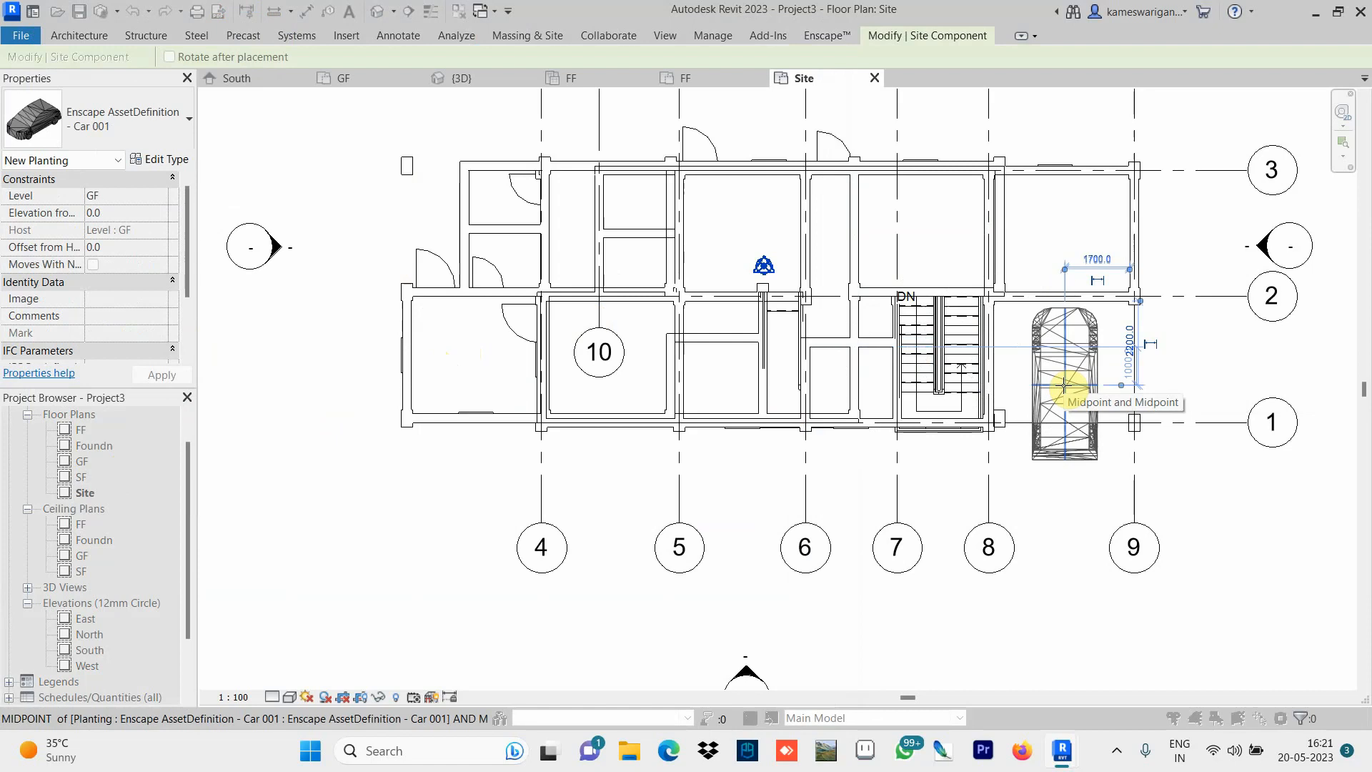
Add a second, rotated car lying parallel to grid 1 in the same bay, and delete the first car.
key(space)
key(space)
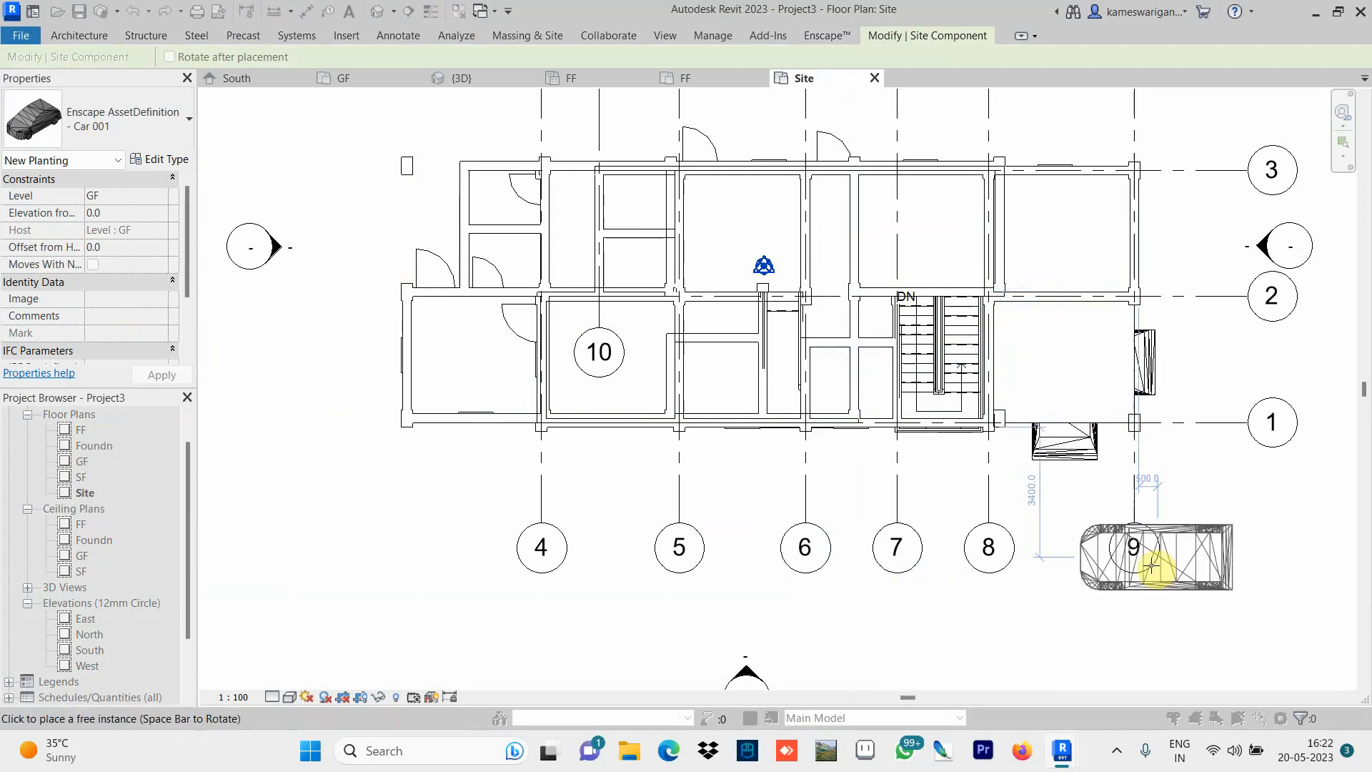
key(Escape)
key(Escape)
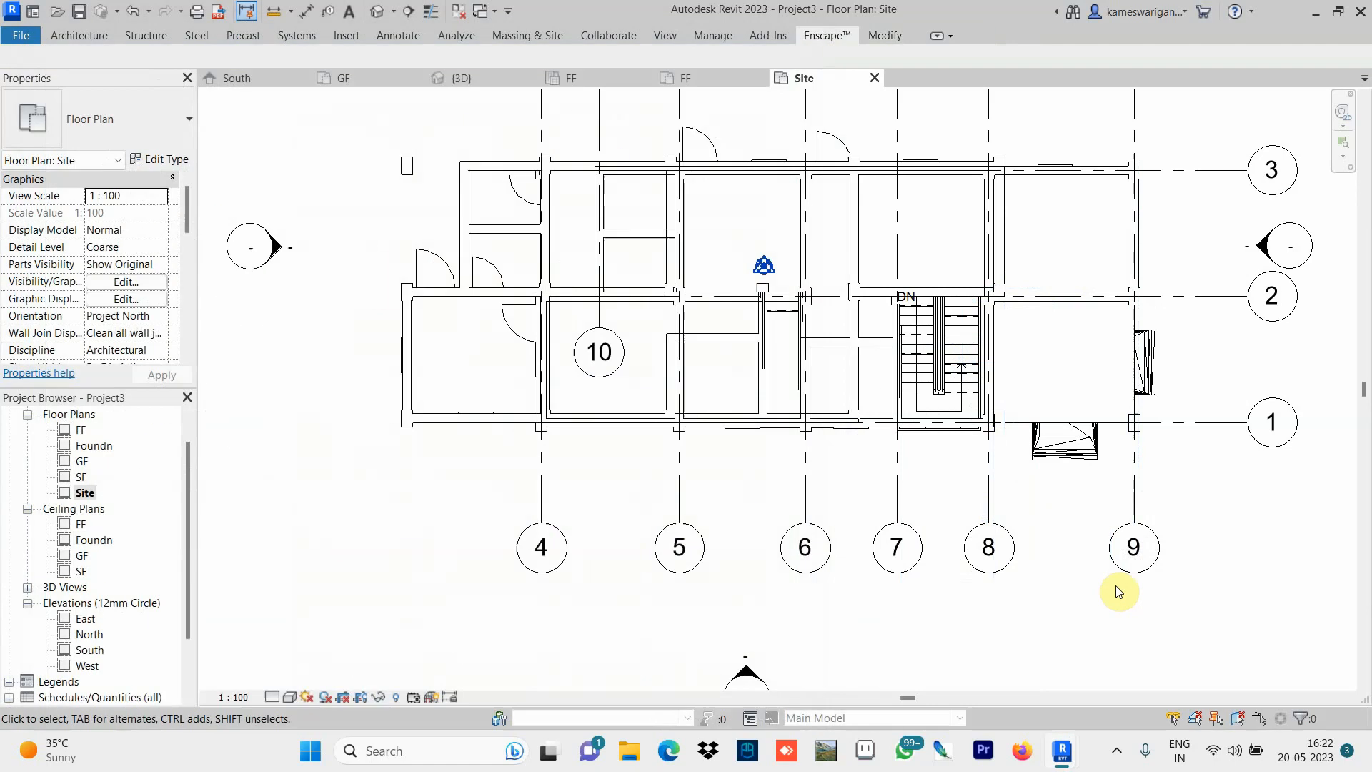
click(1068, 455)
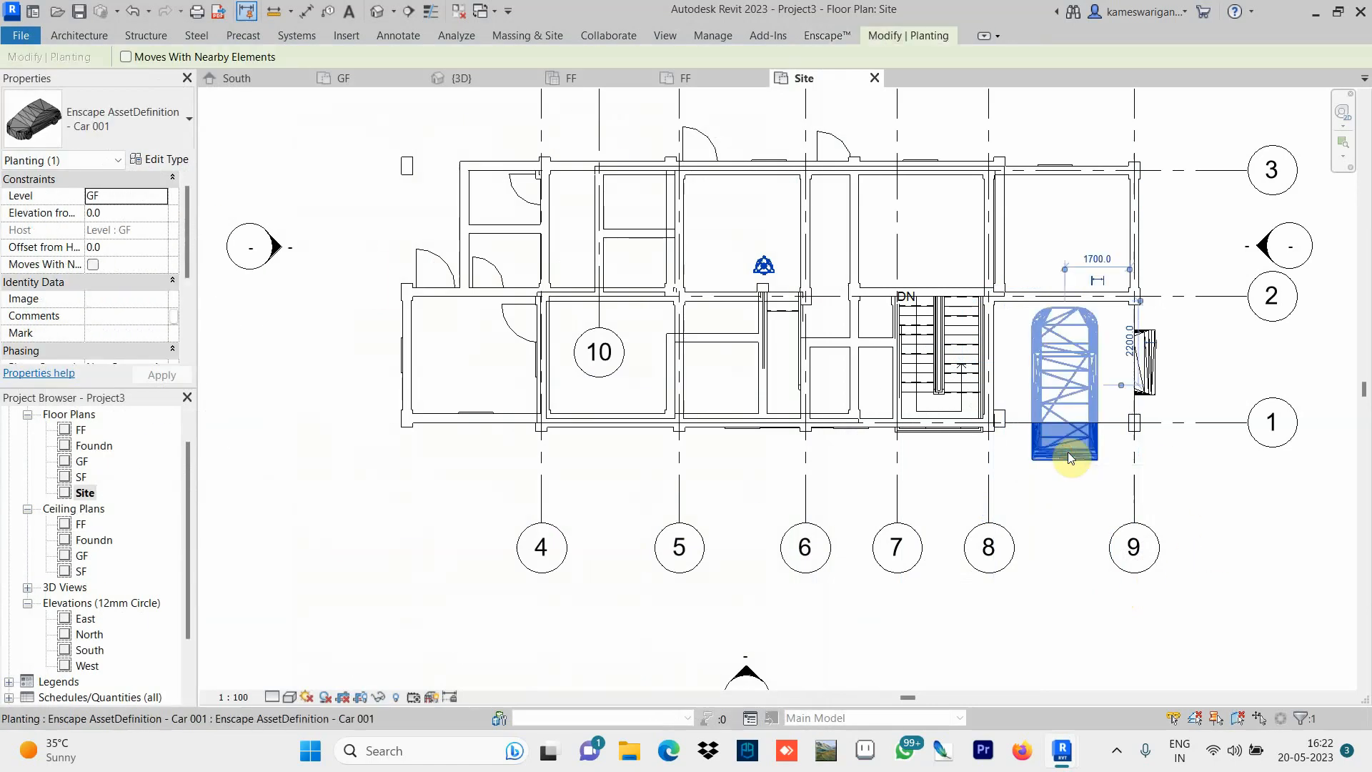
key(Delete)
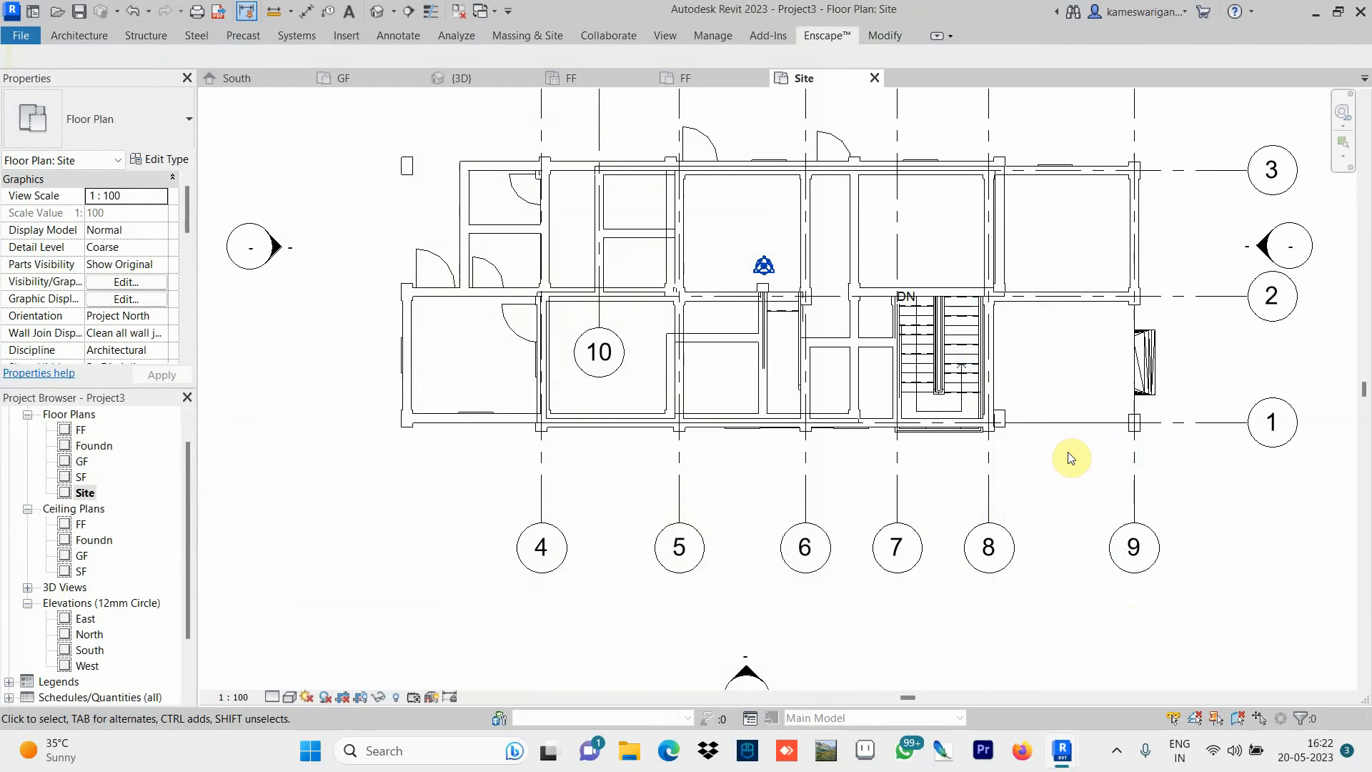
In the 3D view, set the GF plain compound ceiling's height offset to 3000.
click(381, 11)
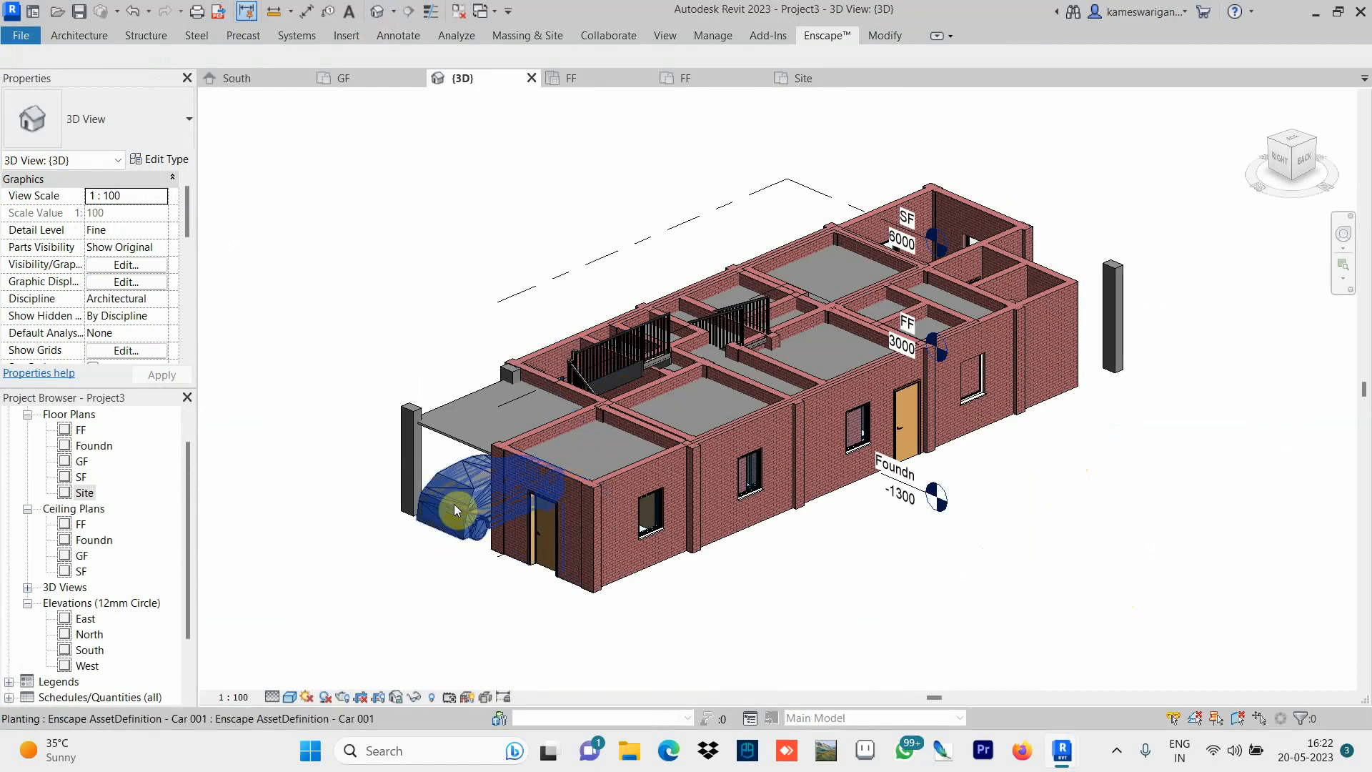
click(444, 436)
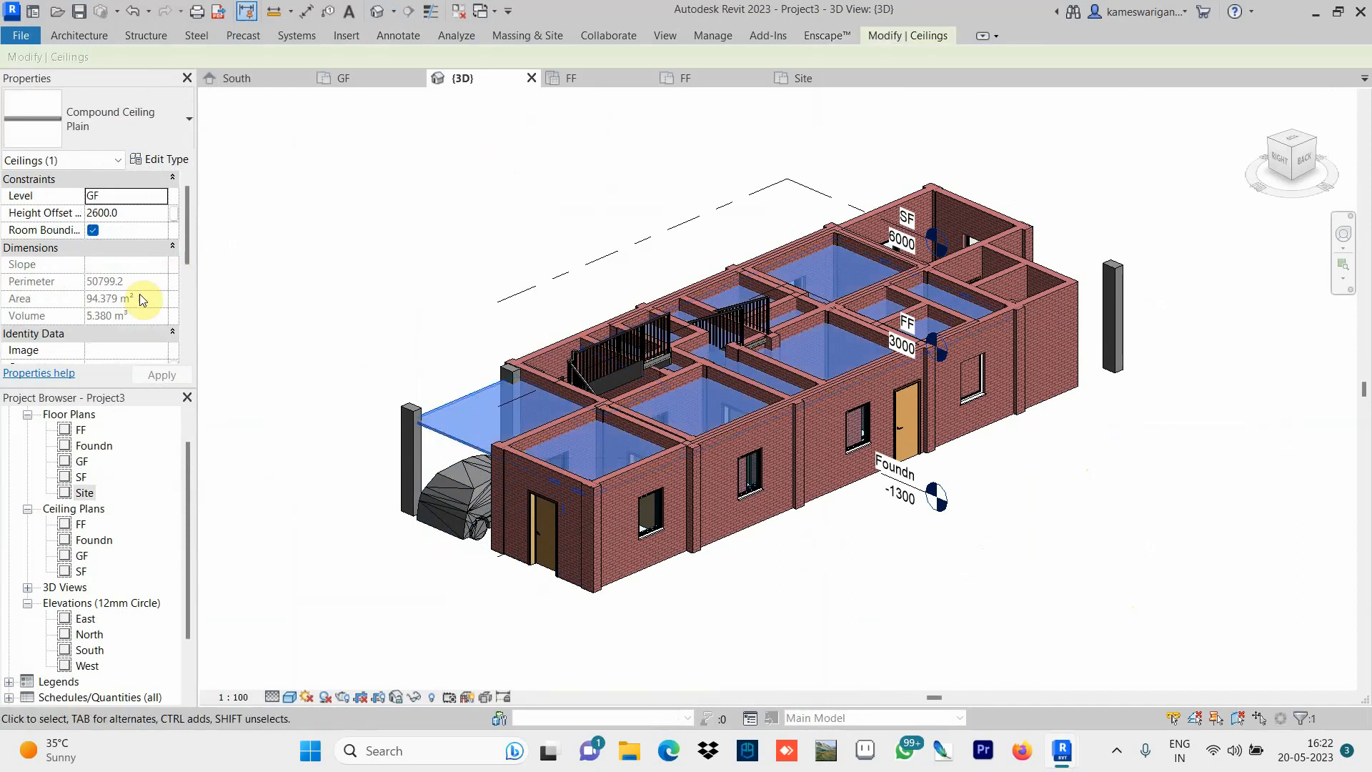
click(106, 213)
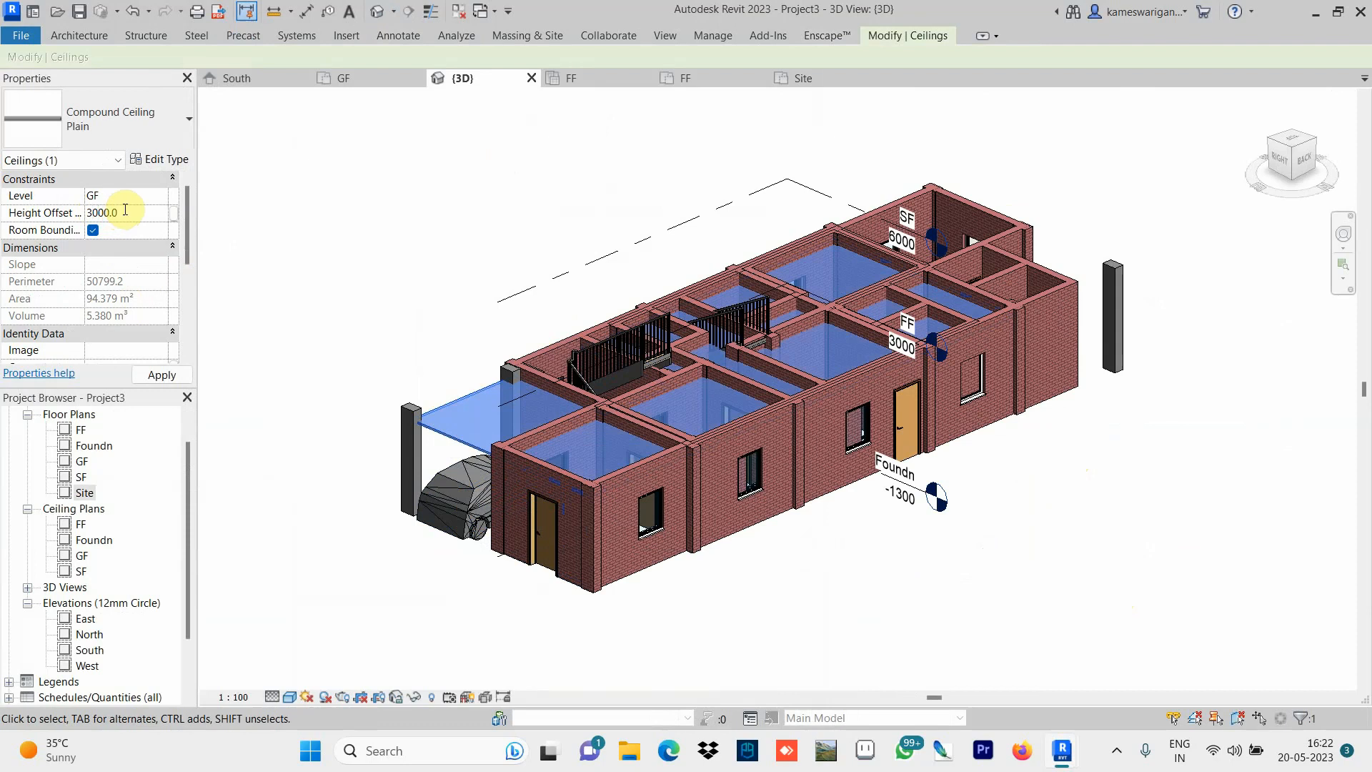
click(162, 375)
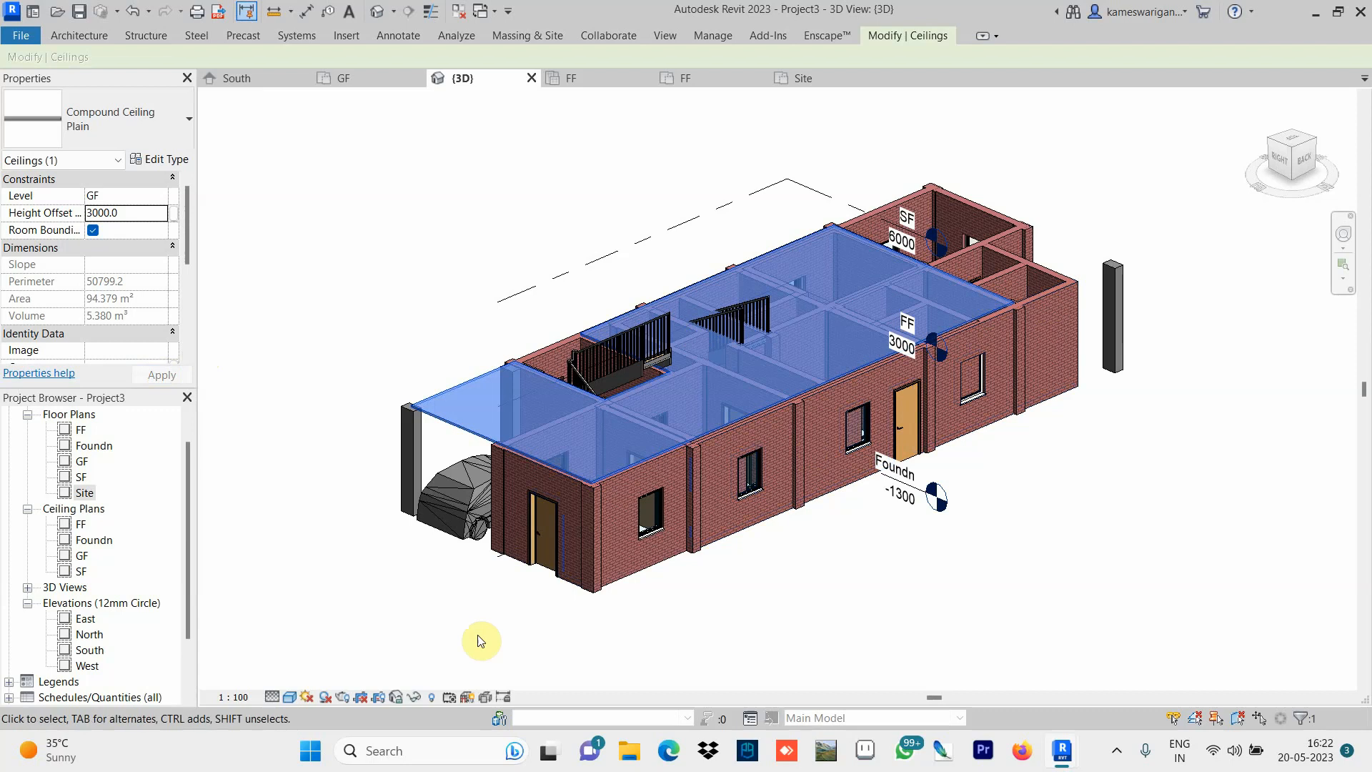
click(408, 634)
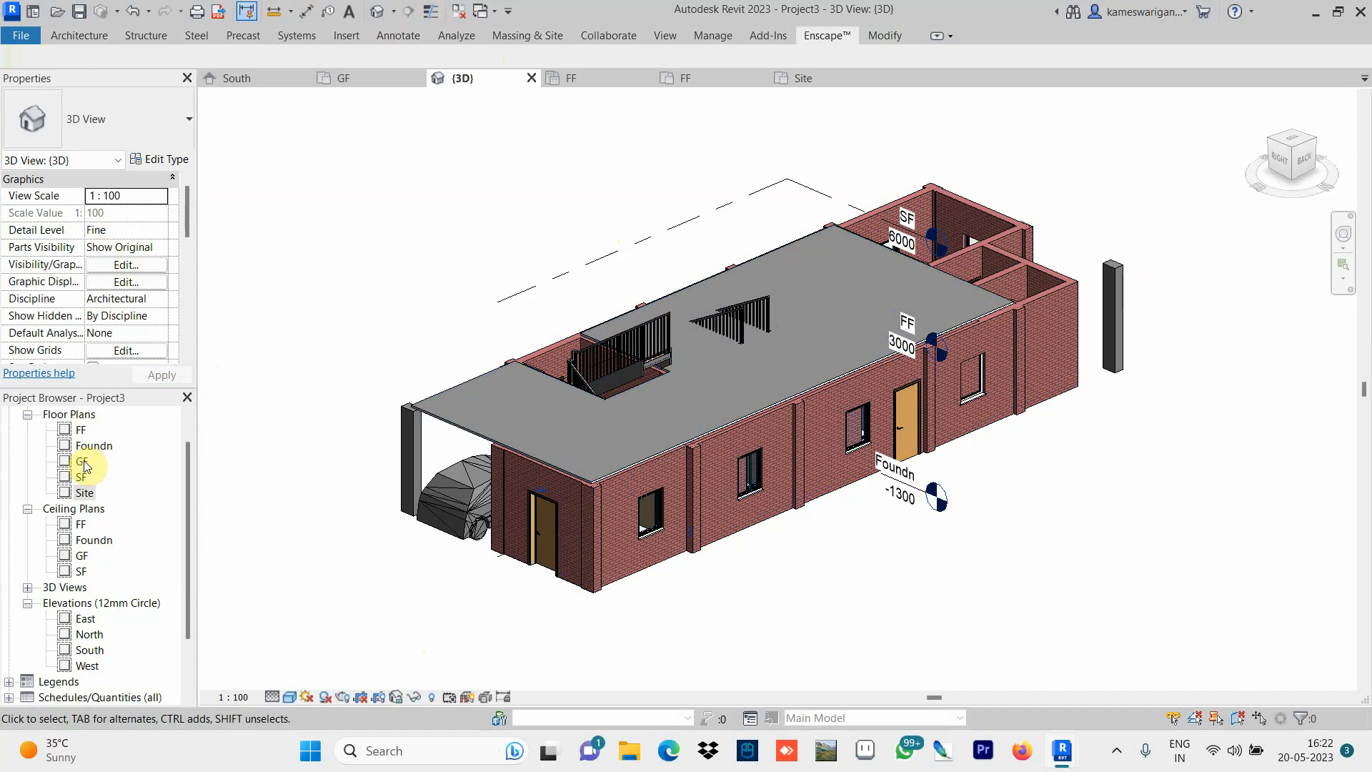
Open the FF ceiling plan and start placing a plain compound ceiling on the FF level.
click(86, 432)
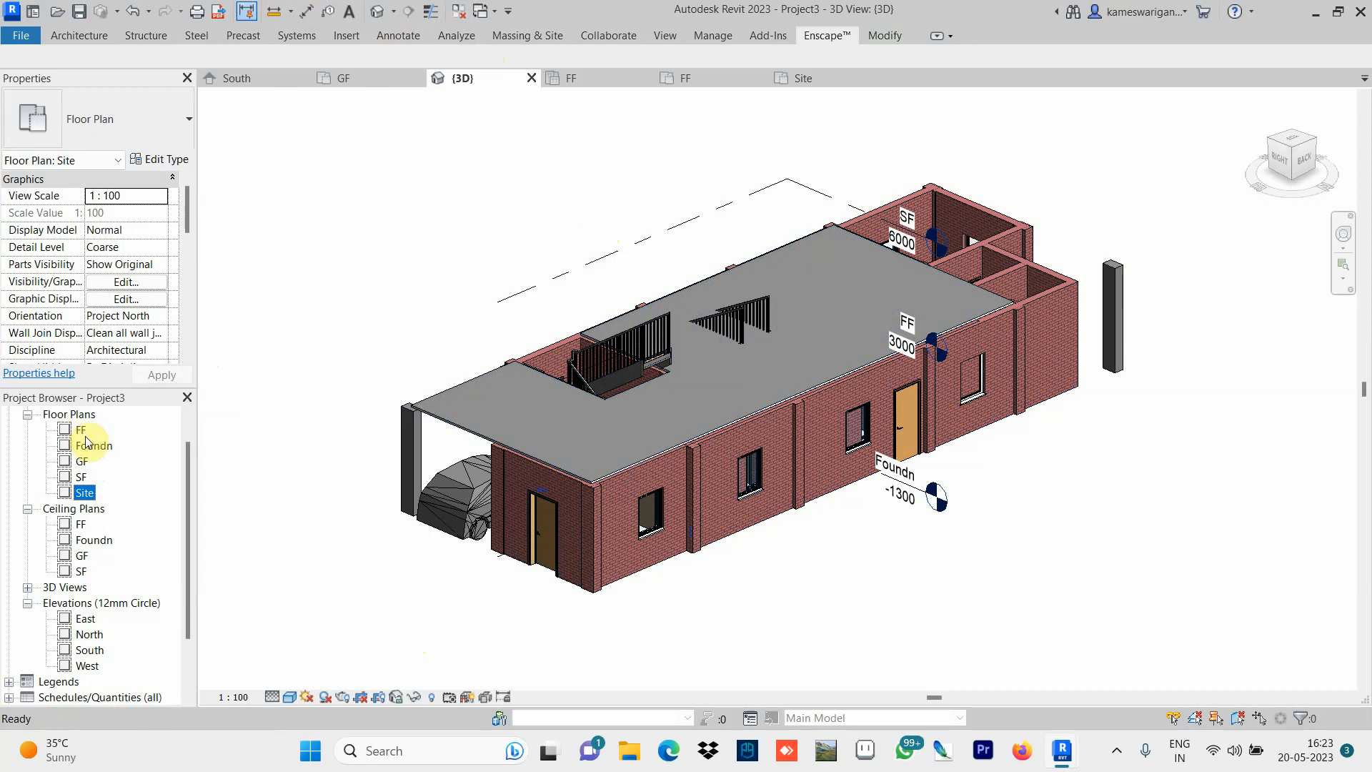
double_click(81, 525)
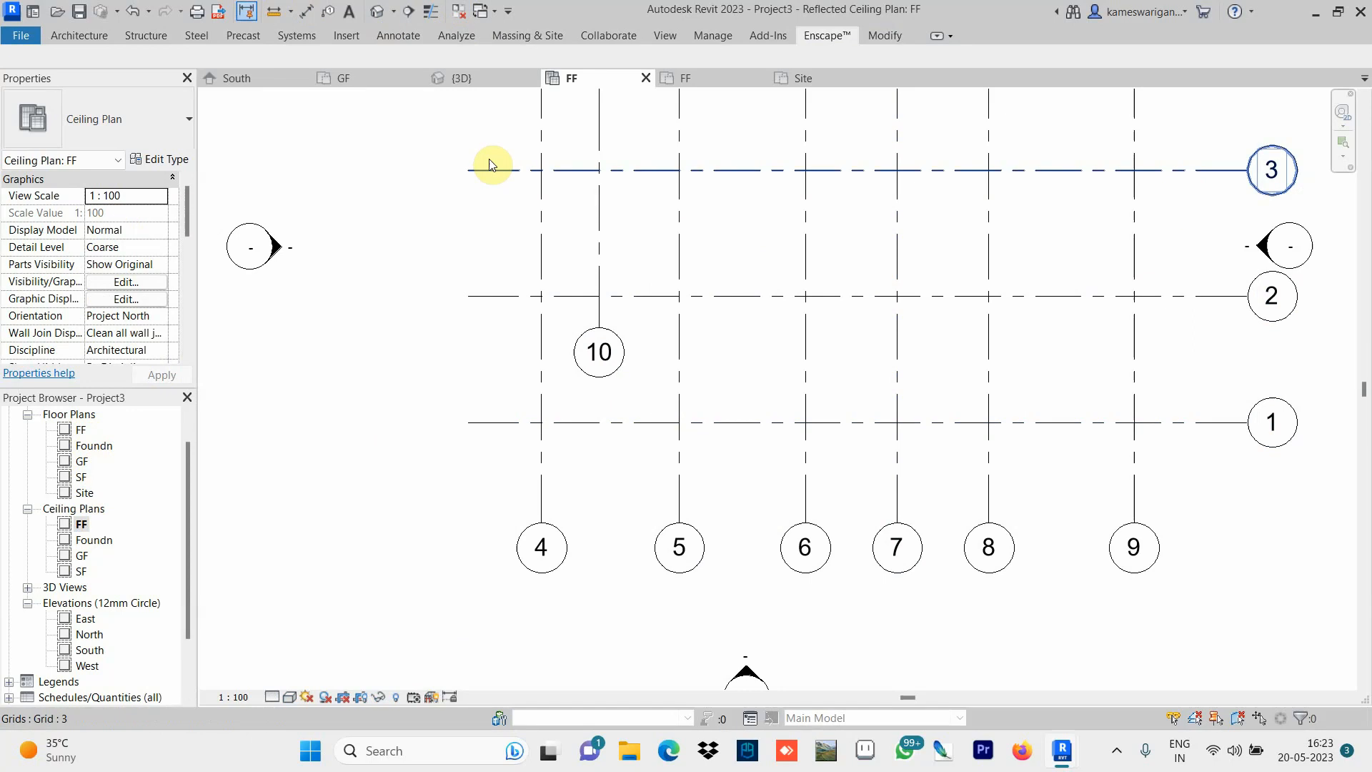
click(80, 35)
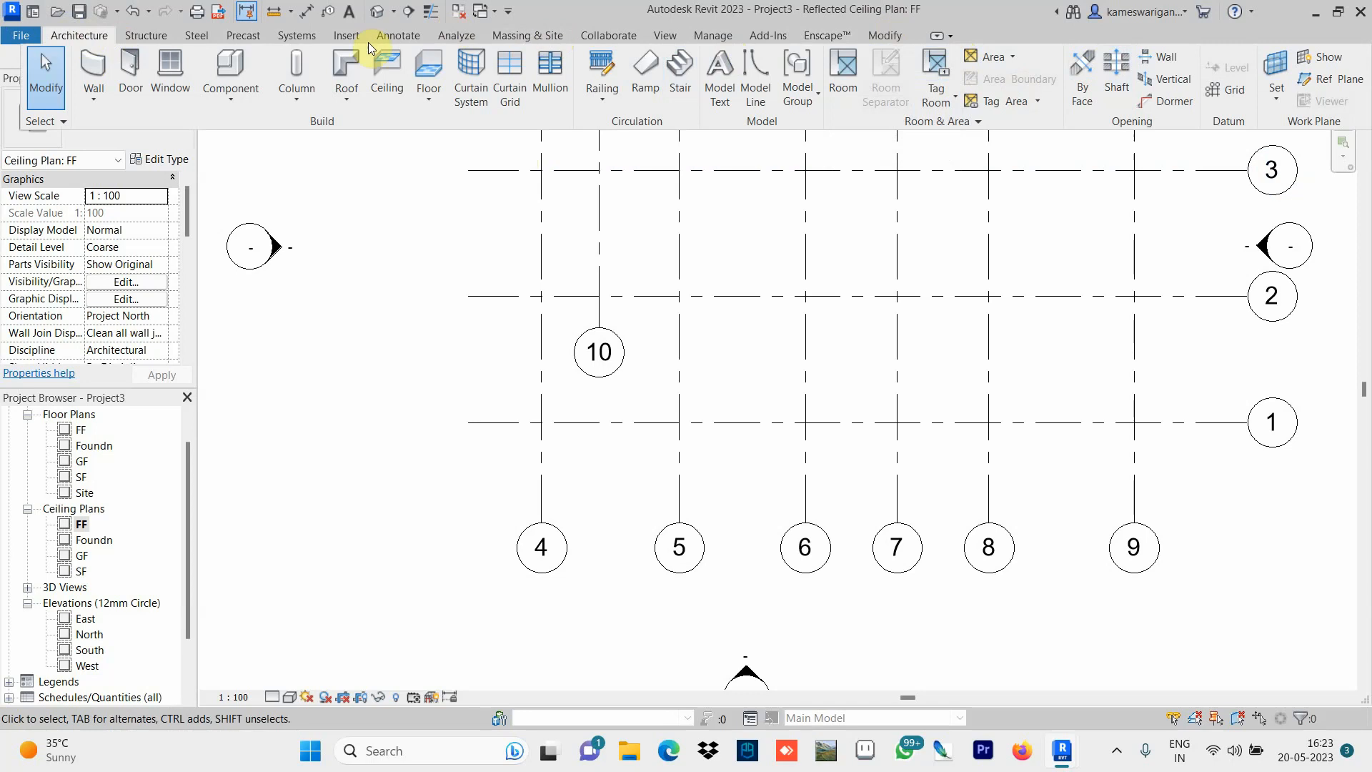
click(389, 91)
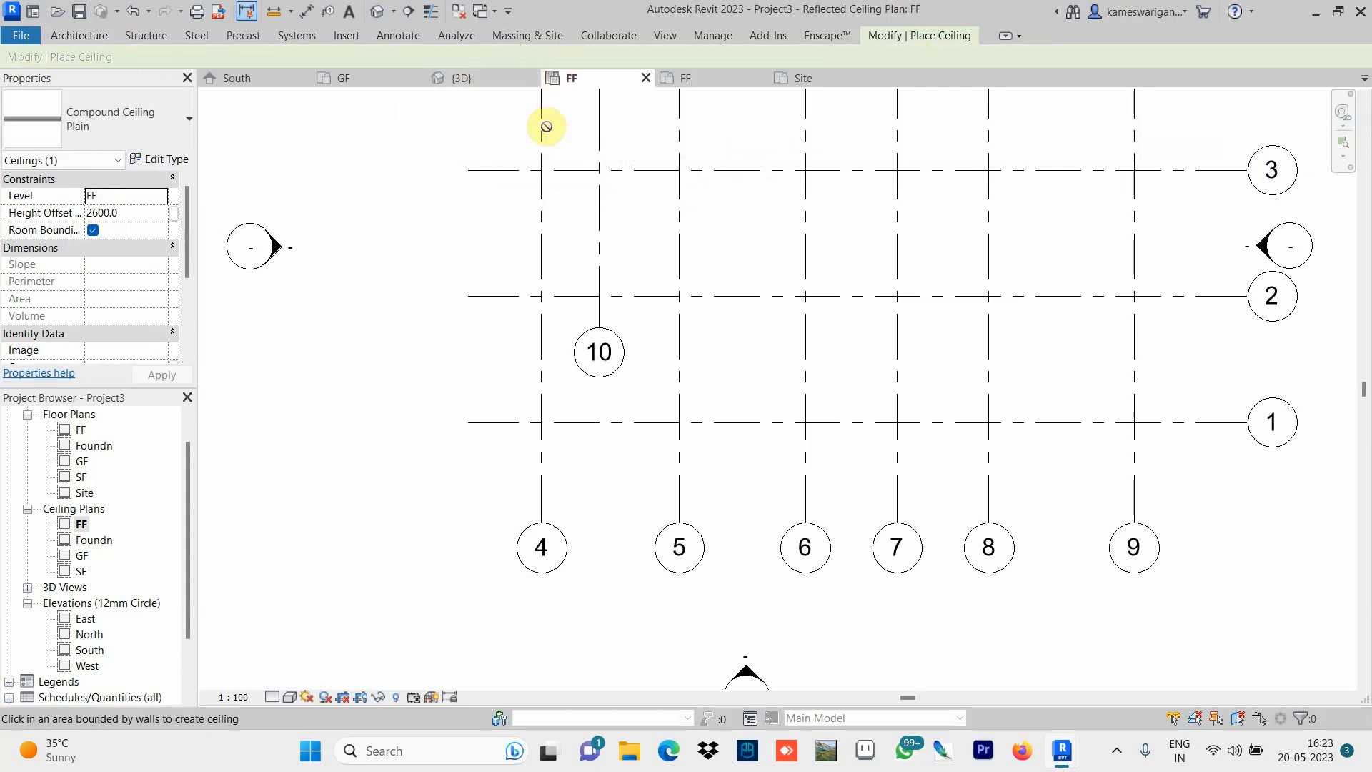
Create a Gross Building area plan for the FF level with automatic area boundary lines along the external walls.
click(63, 38)
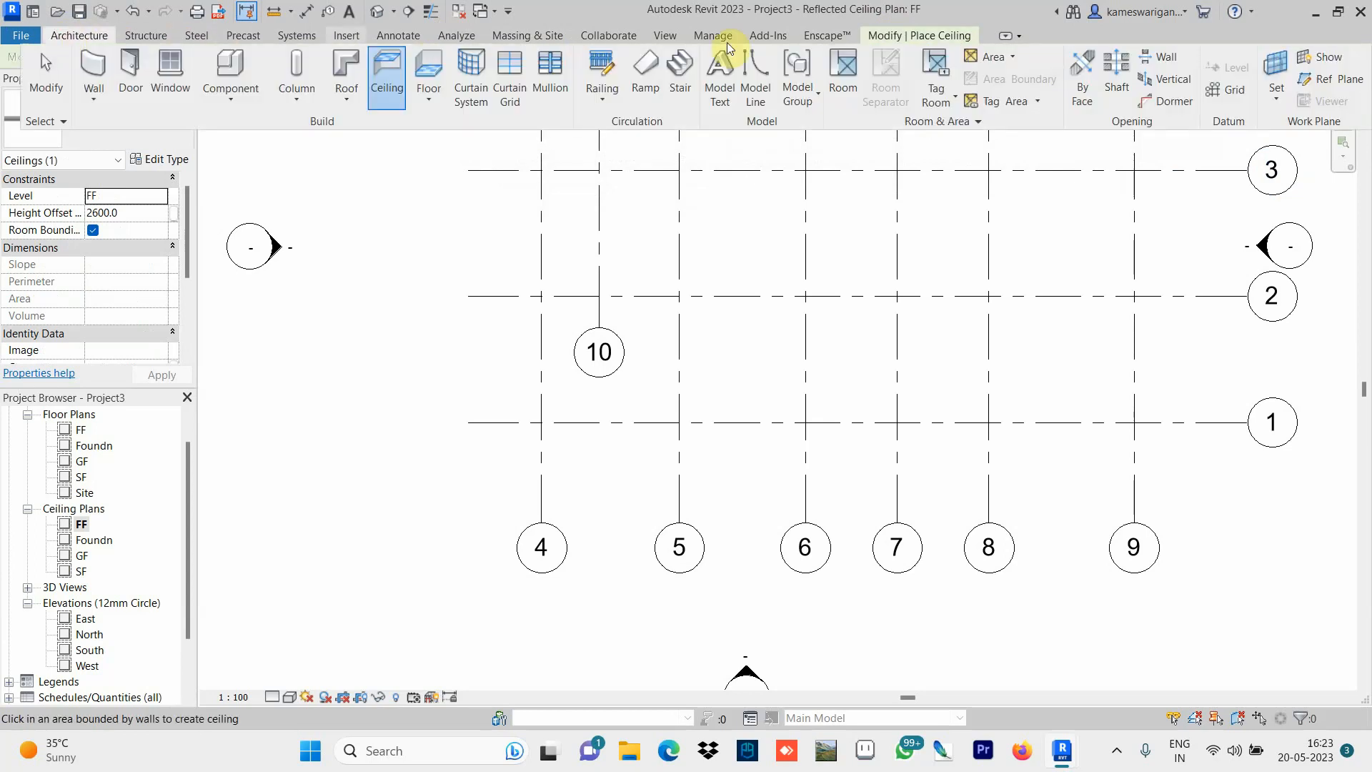
click(997, 56)
click(971, 83)
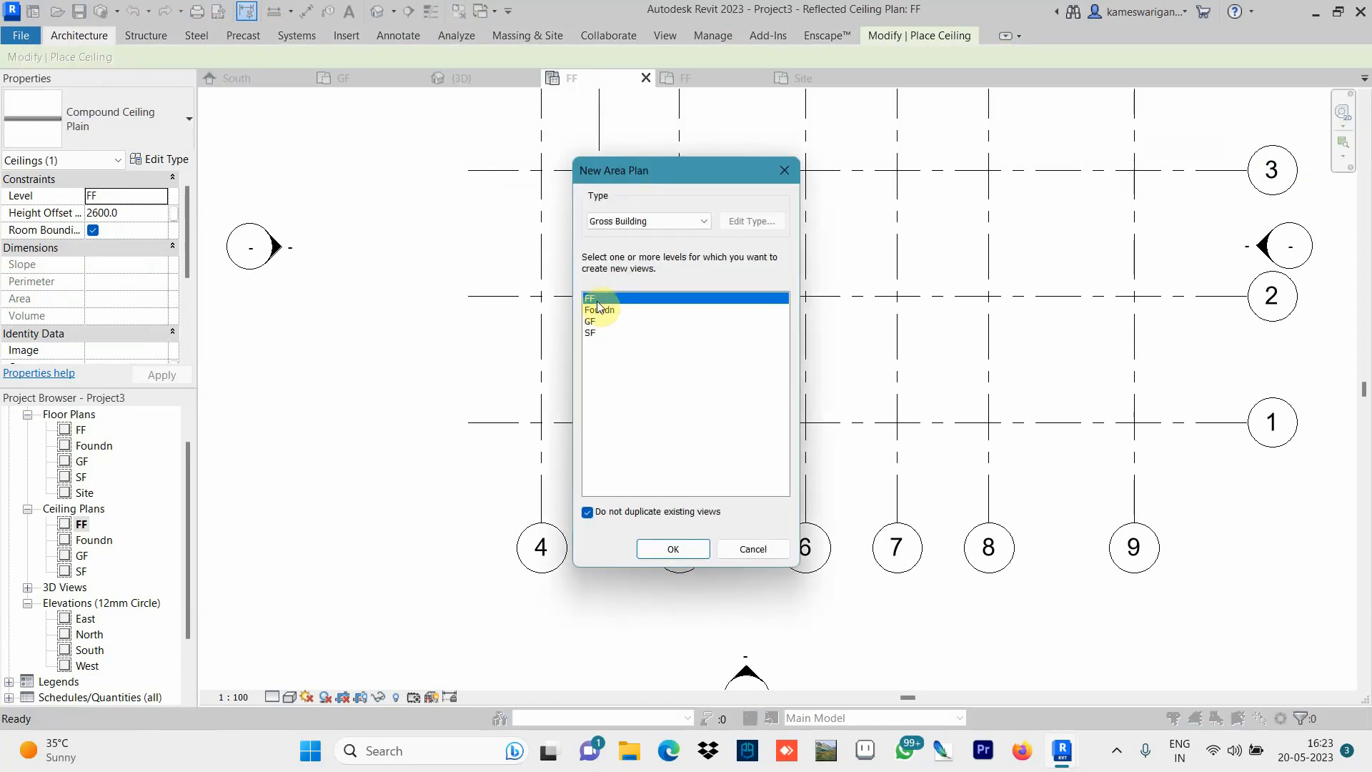
click(672, 549)
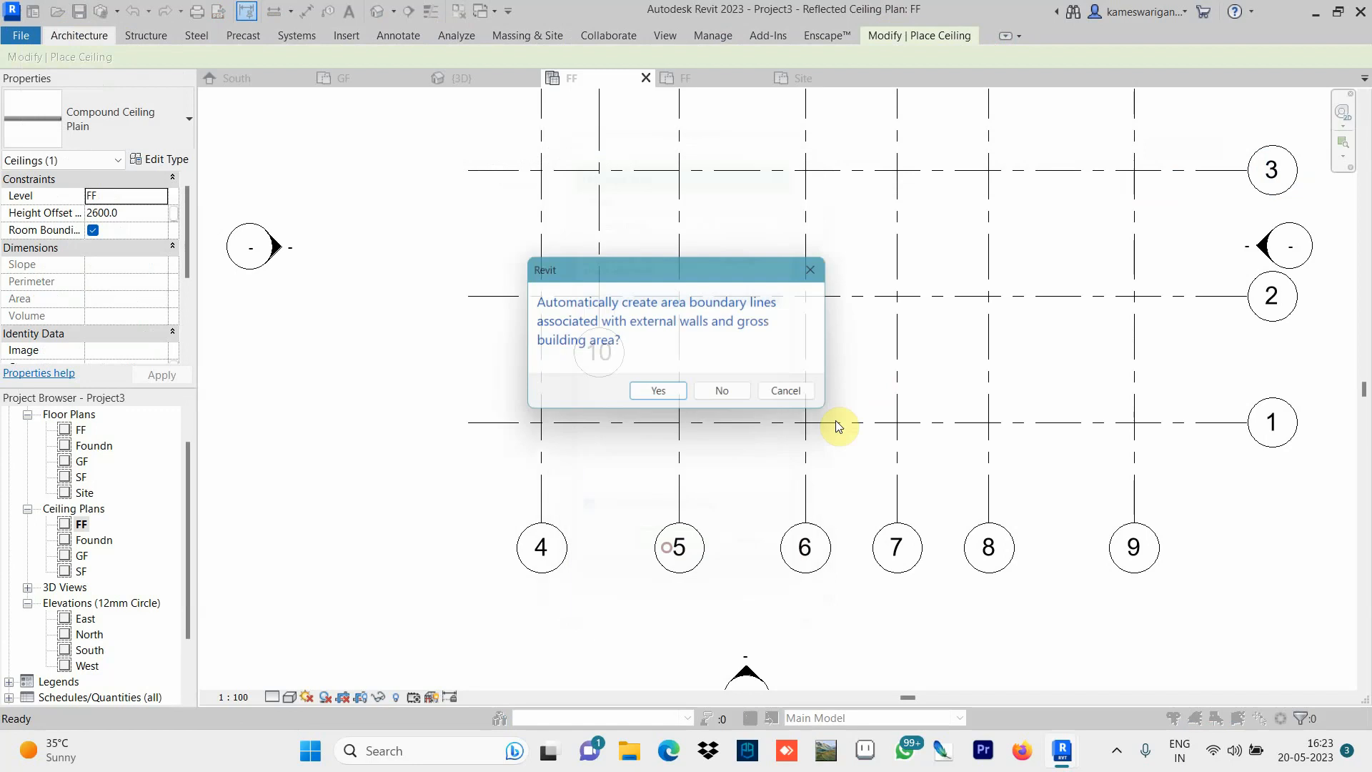
click(657, 396)
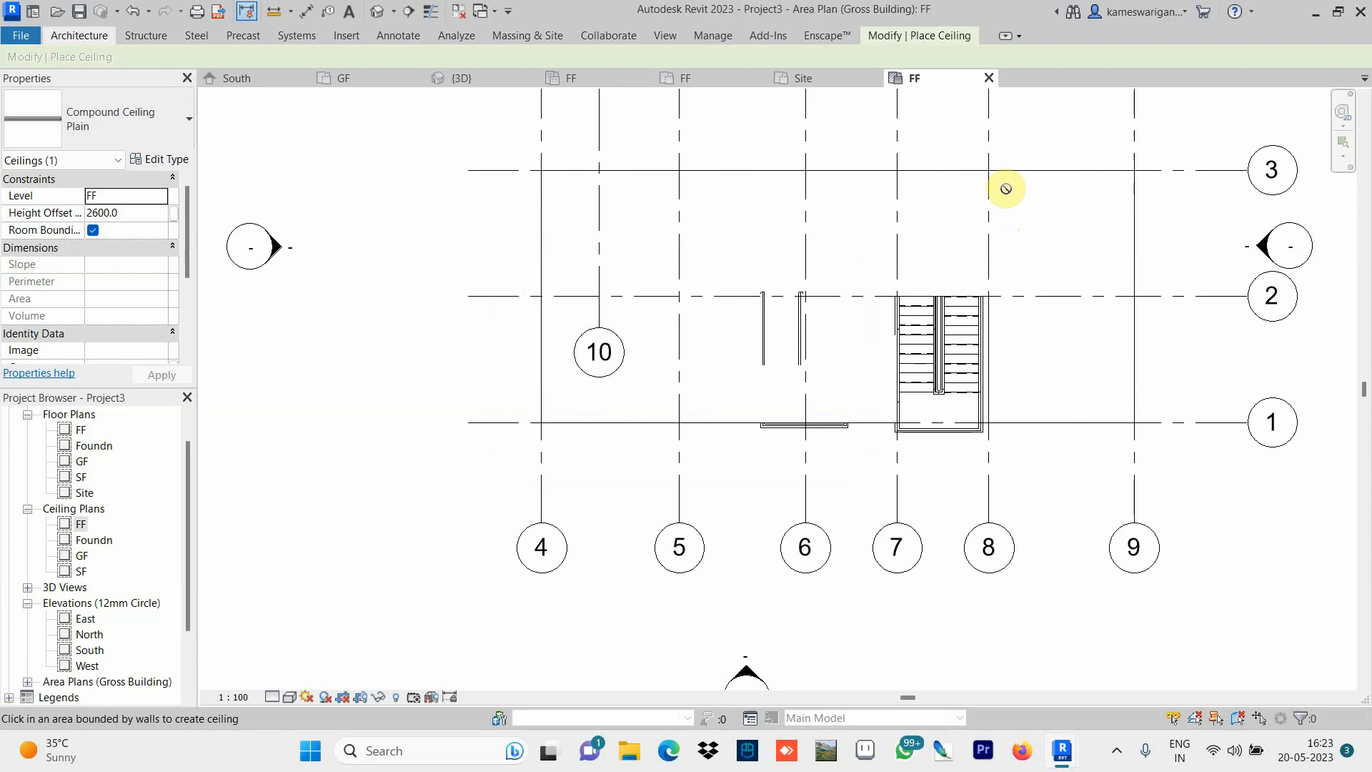
scroll(1002, 190, up, 2)
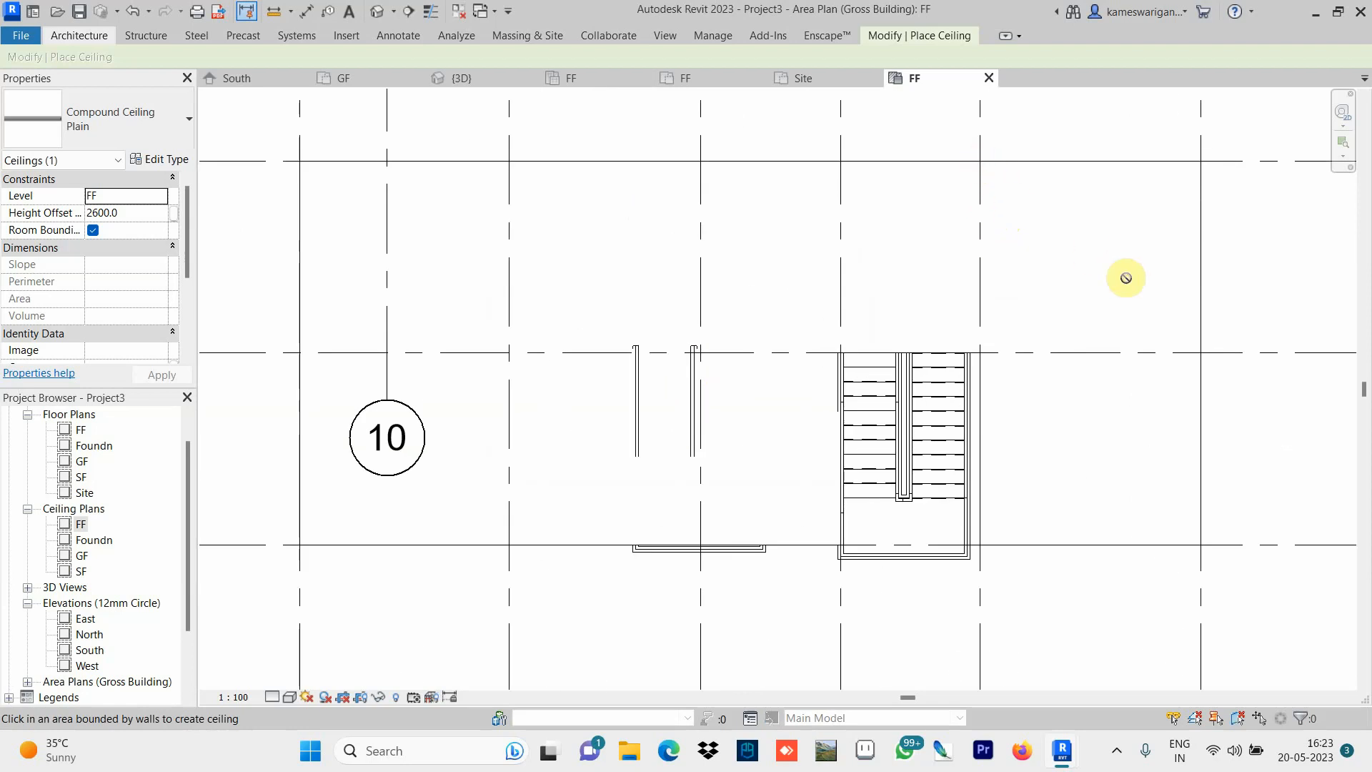
click(902, 40)
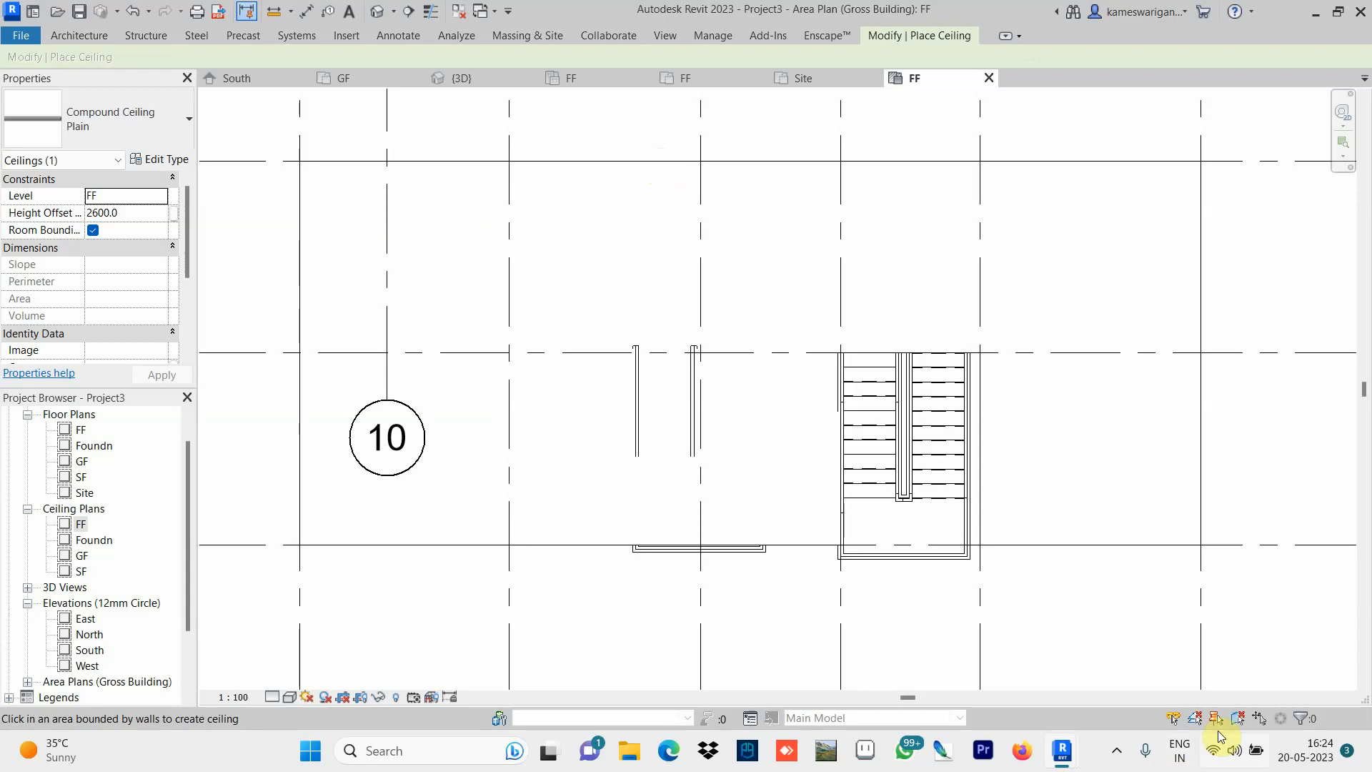
click(1319, 12)
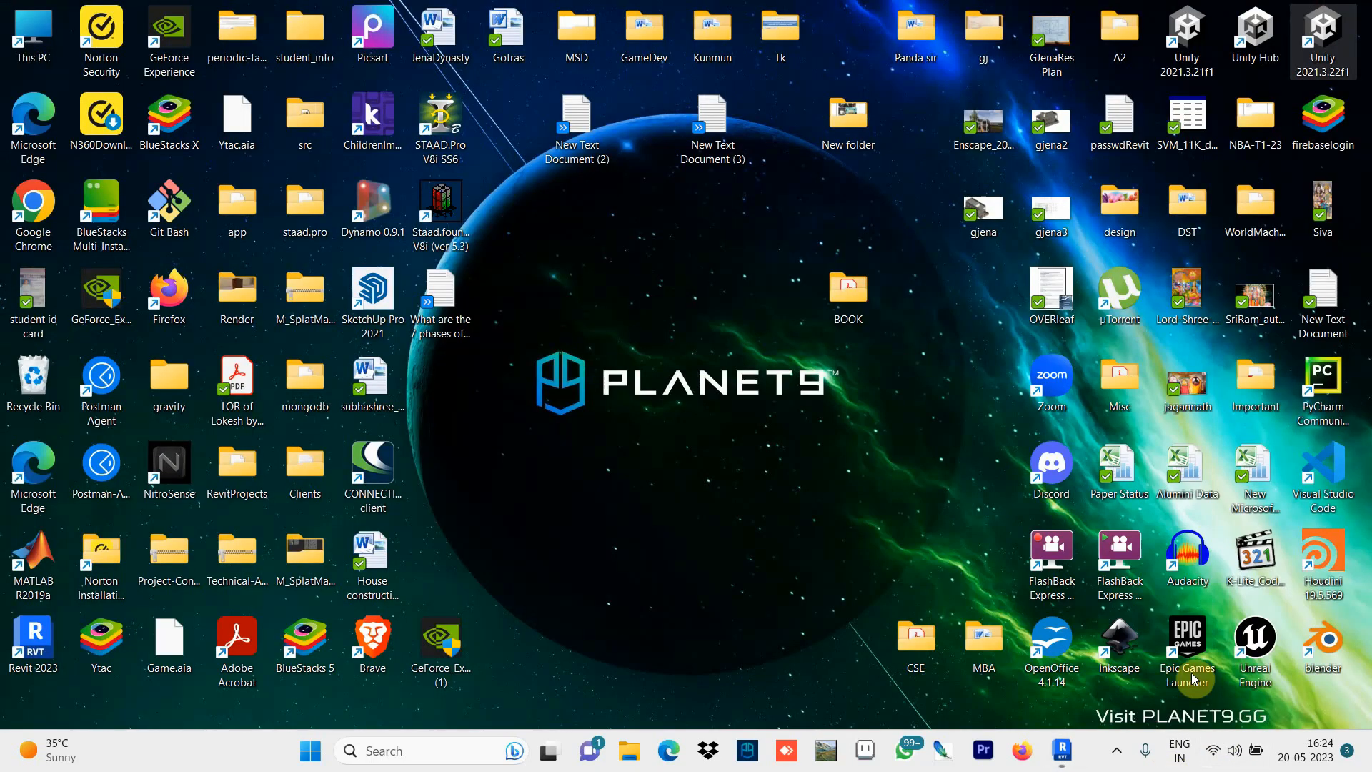
click(1119, 756)
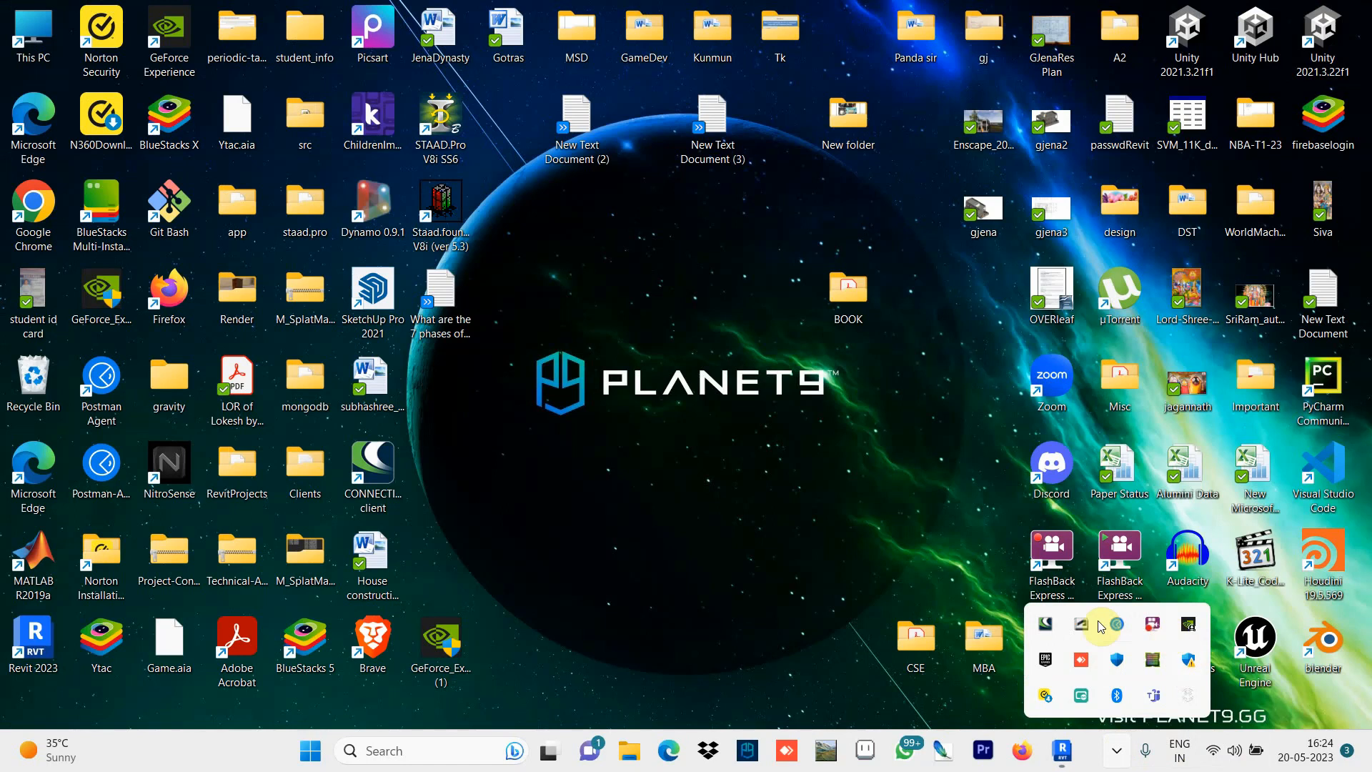
right_click(1154, 627)
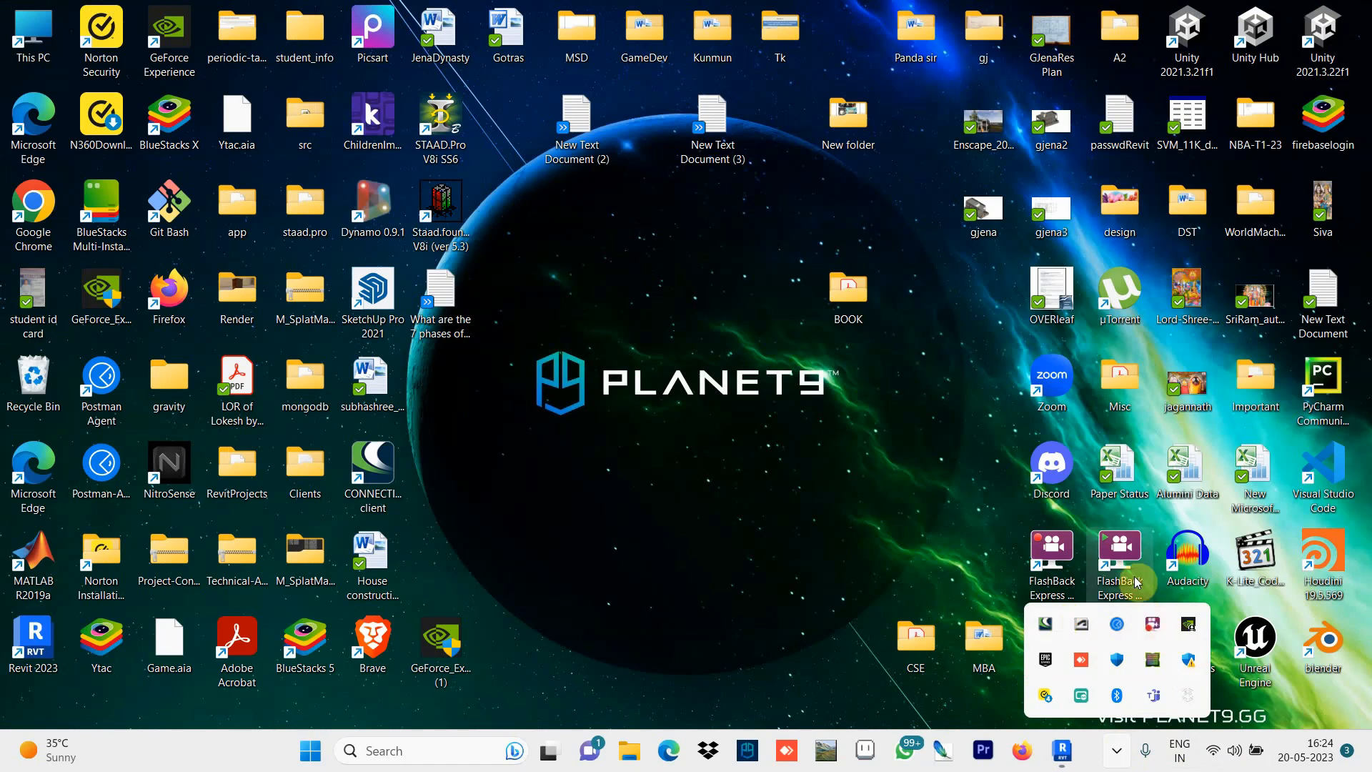